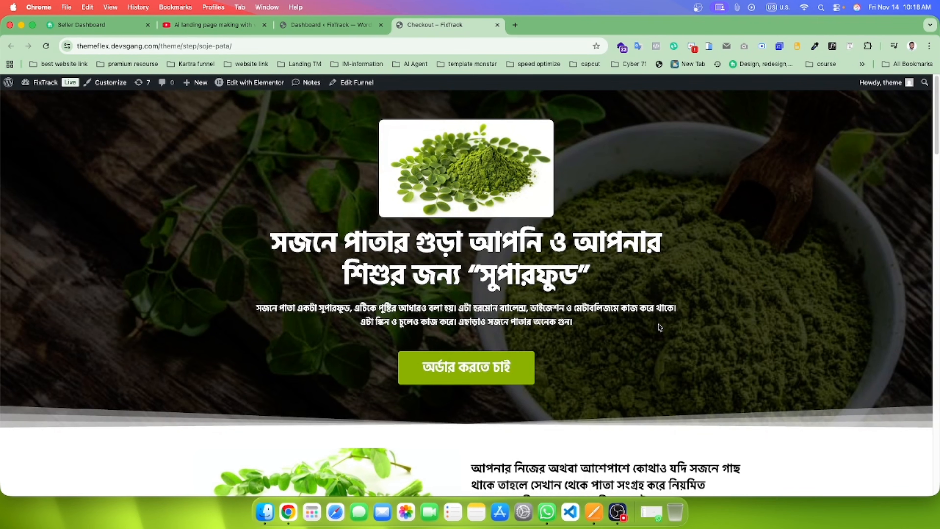
Step: Review the finished সজনে পাতার গুড়া landing page from the hero section down to the order form
scroll(660, 326, down, 20)
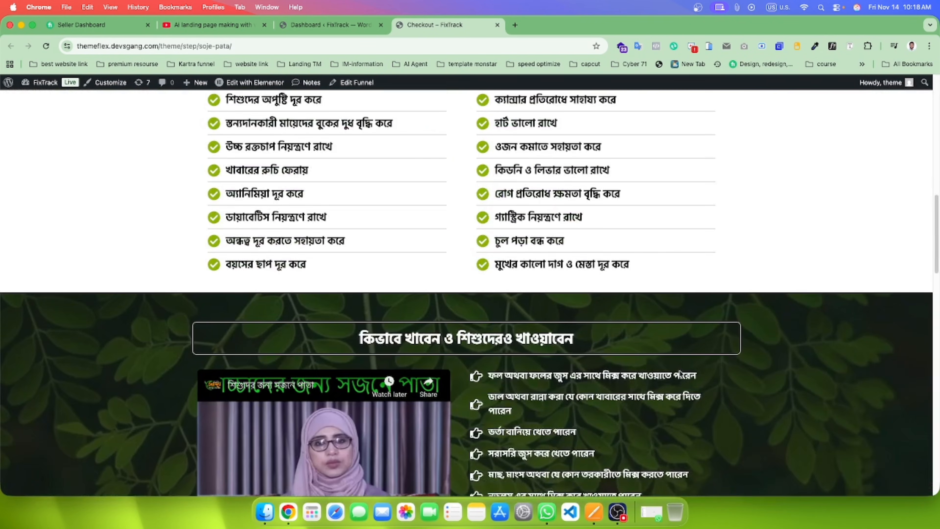
scroll(679, 372, down, 8)
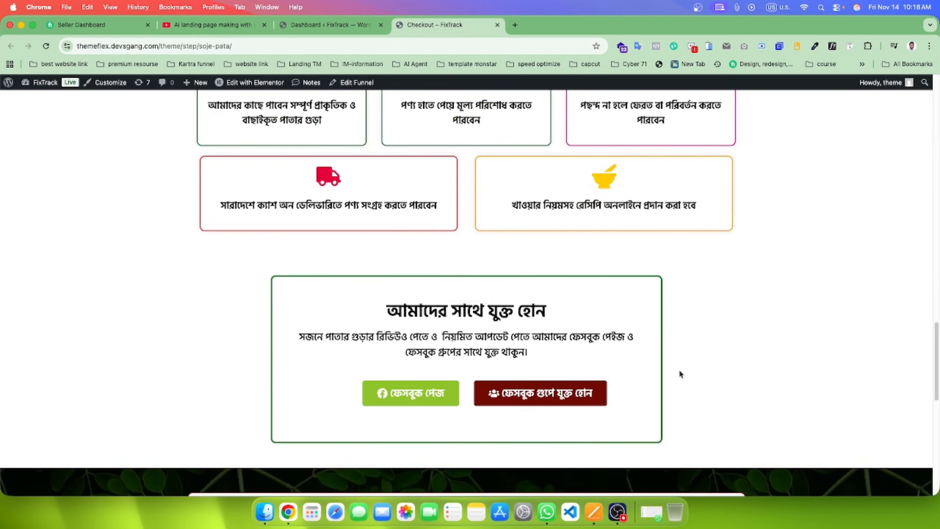
scroll(679, 372, down, 10)
scroll(679, 373, down, 3)
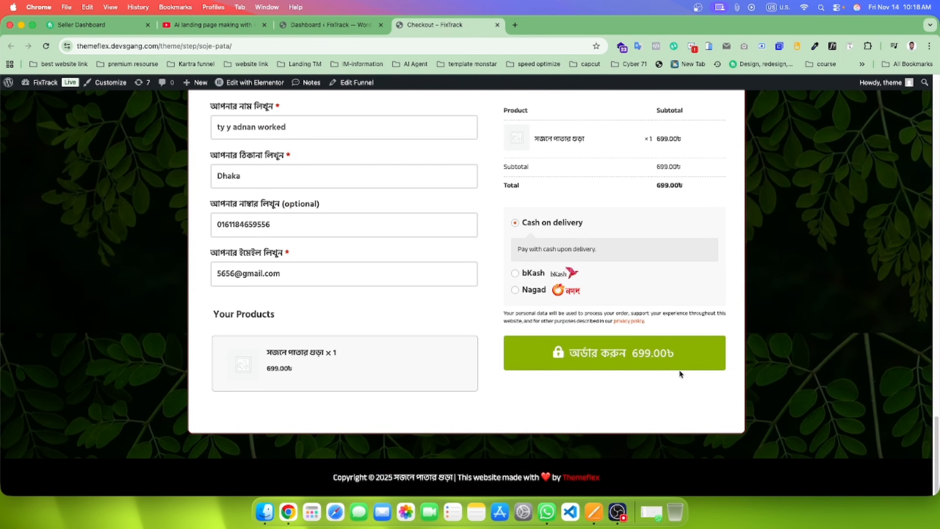
scroll(680, 371, up, 20)
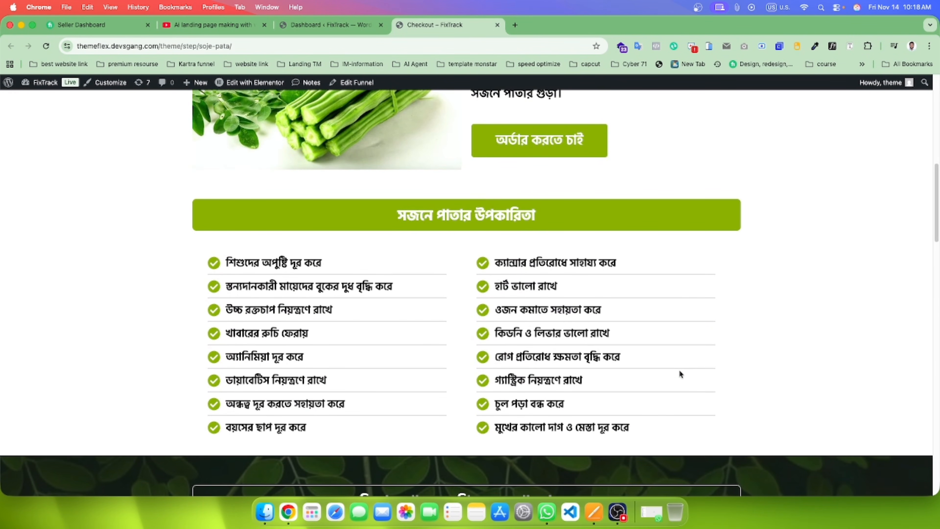
scroll(680, 372, up, 10)
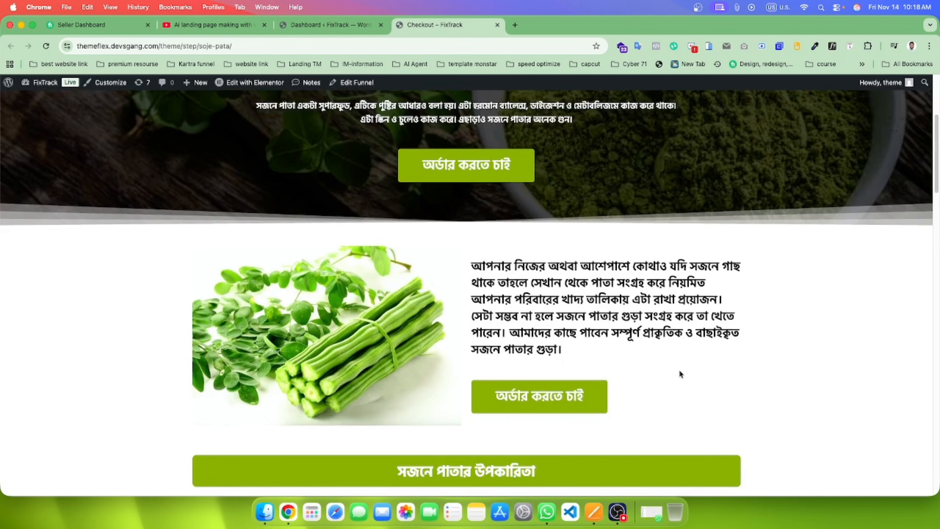
scroll(680, 373, up, 5)
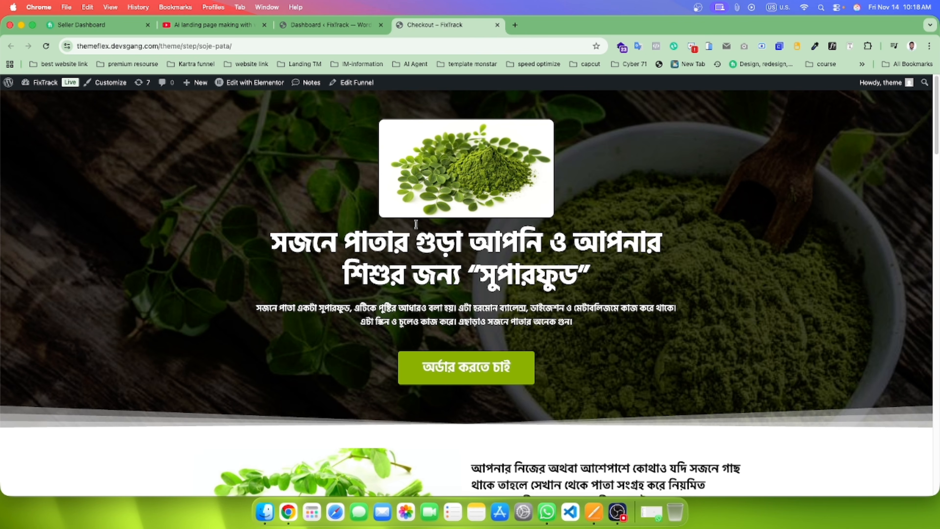
Step: Create a new CartFlows funnel from scratch named "সজনে পাতার গুড়া"
click(333, 31)
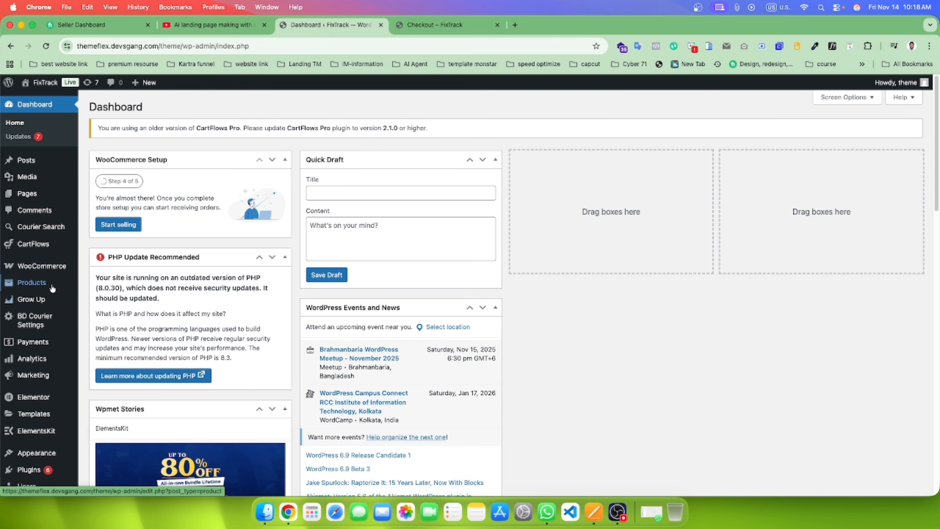
mouse_move(50, 241)
click(101, 251)
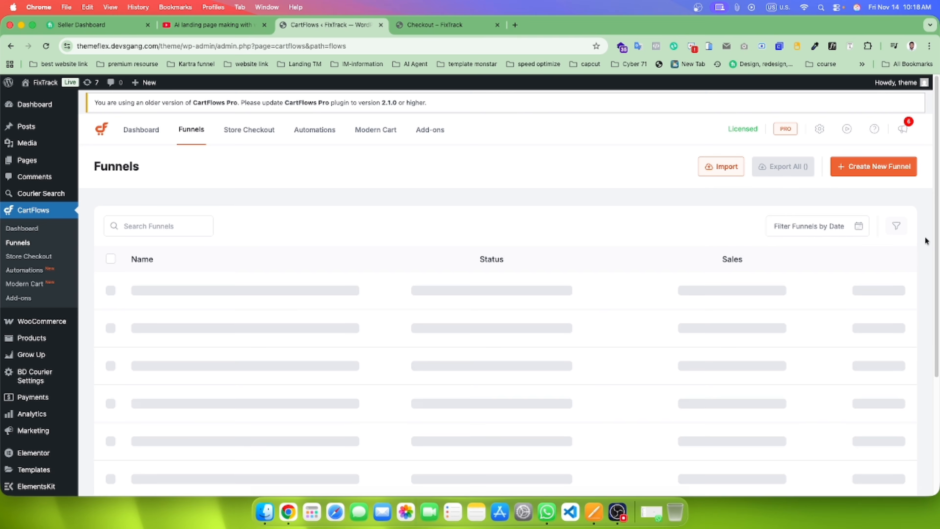
click(874, 166)
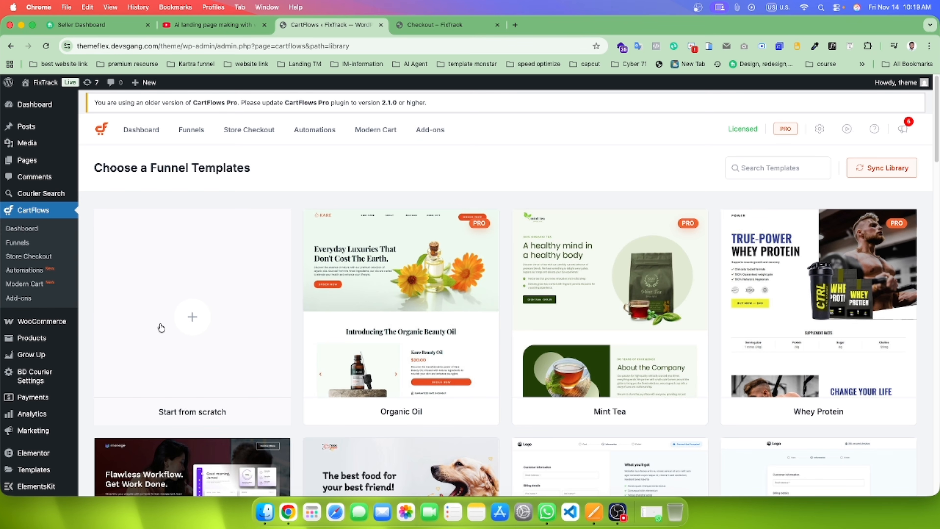
click(196, 317)
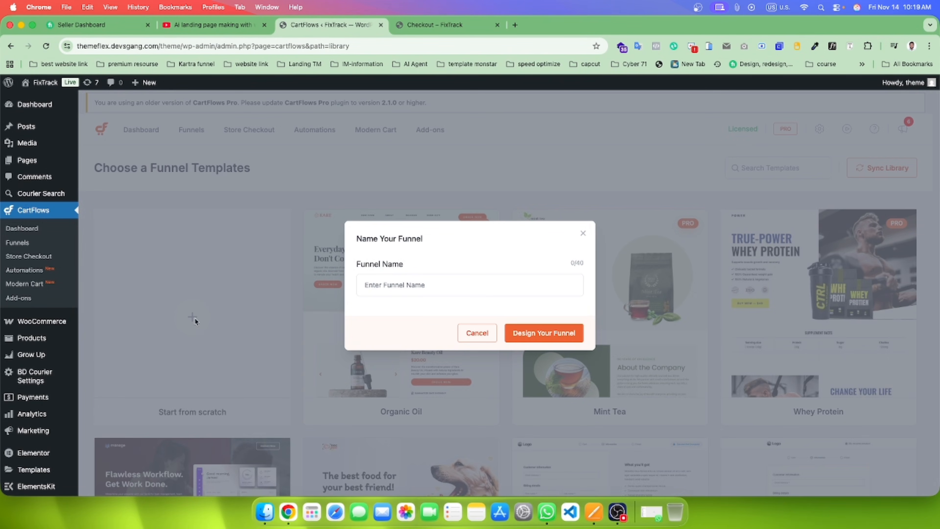
click(455, 289)
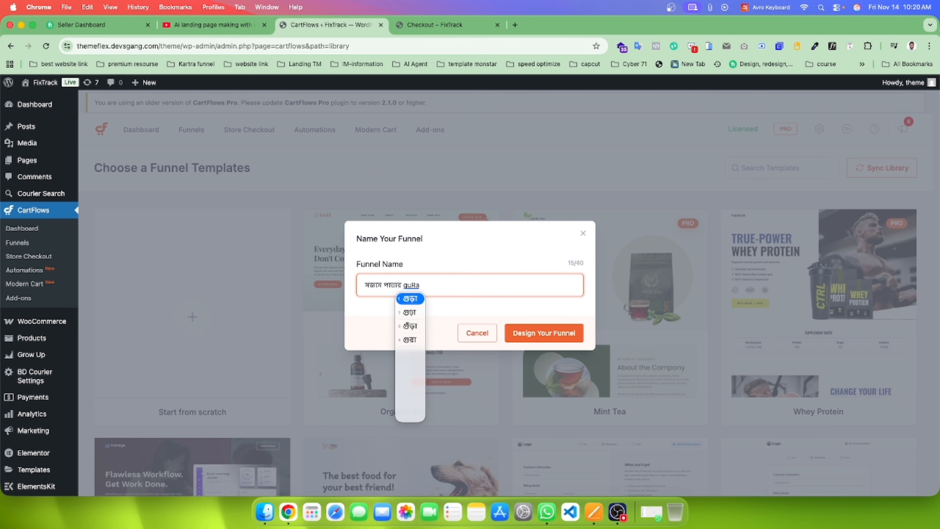
key(space)
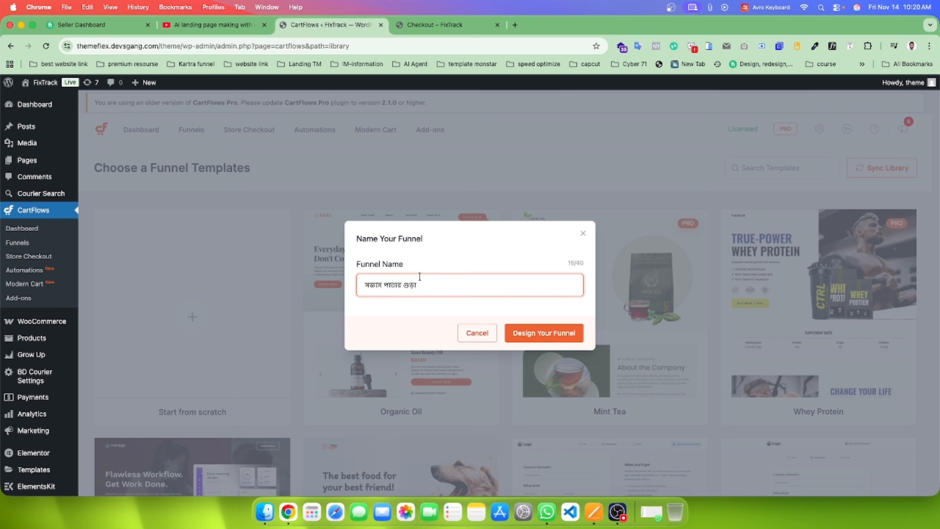
click(547, 336)
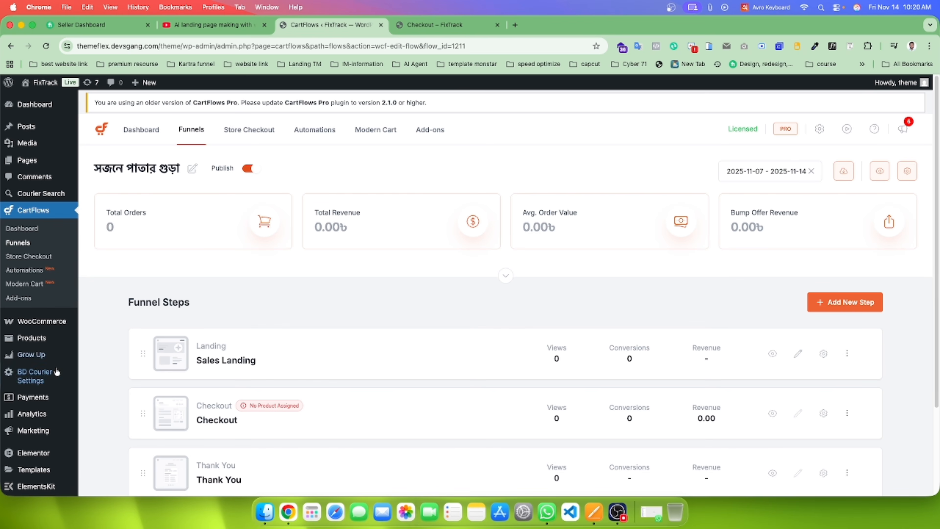
Step: Delete the Sales Landing step from the funnel
scroll(407, 363, down, 3)
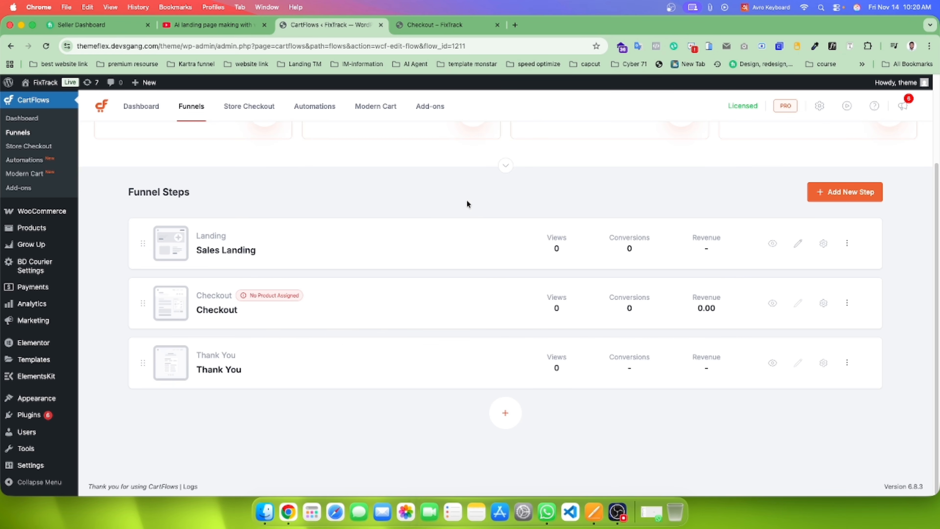
click(847, 243)
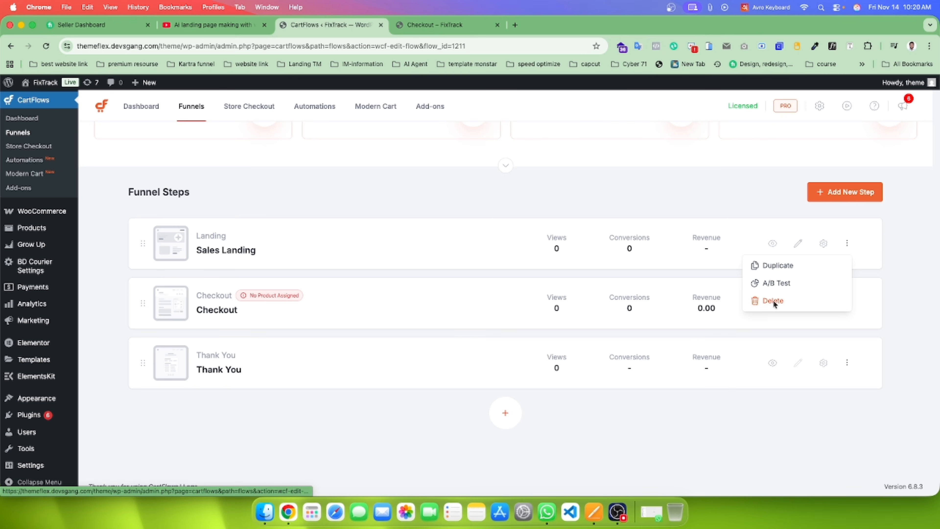
click(774, 300)
click(576, 308)
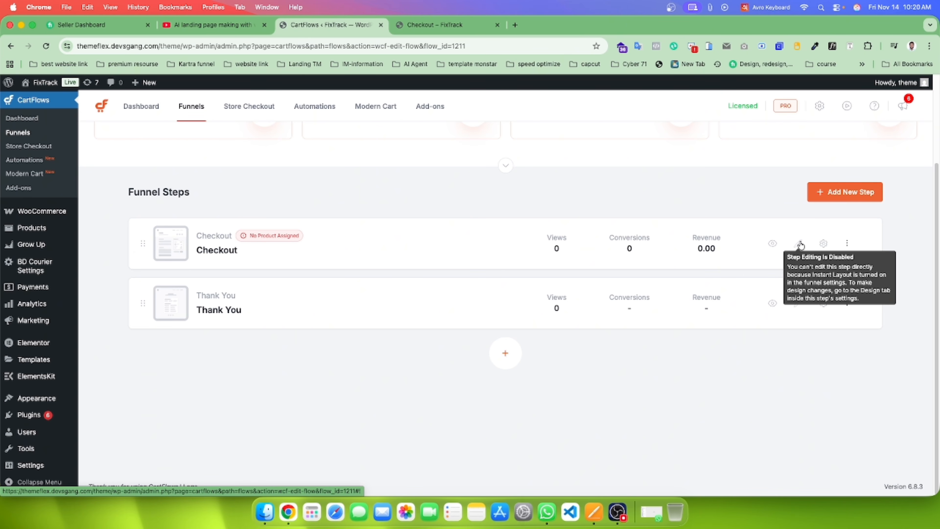
click(801, 246)
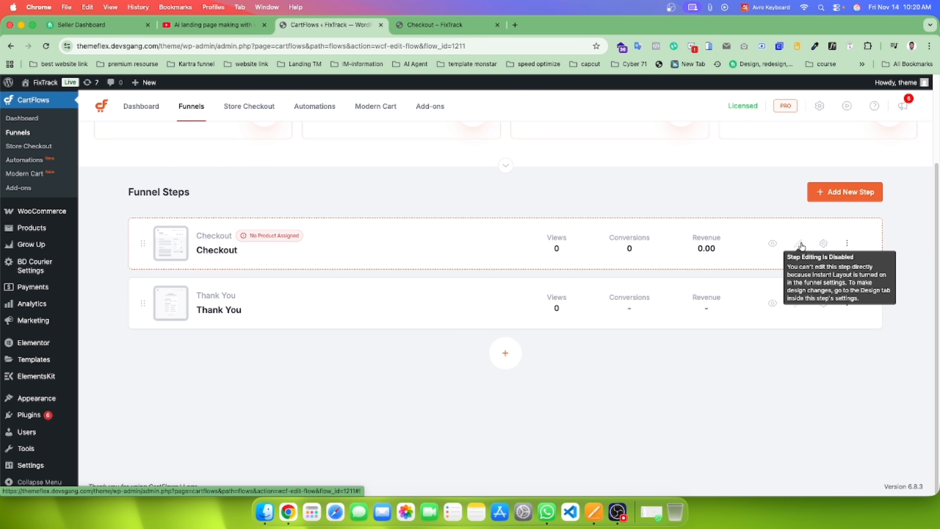
scroll(734, 282, up, 5)
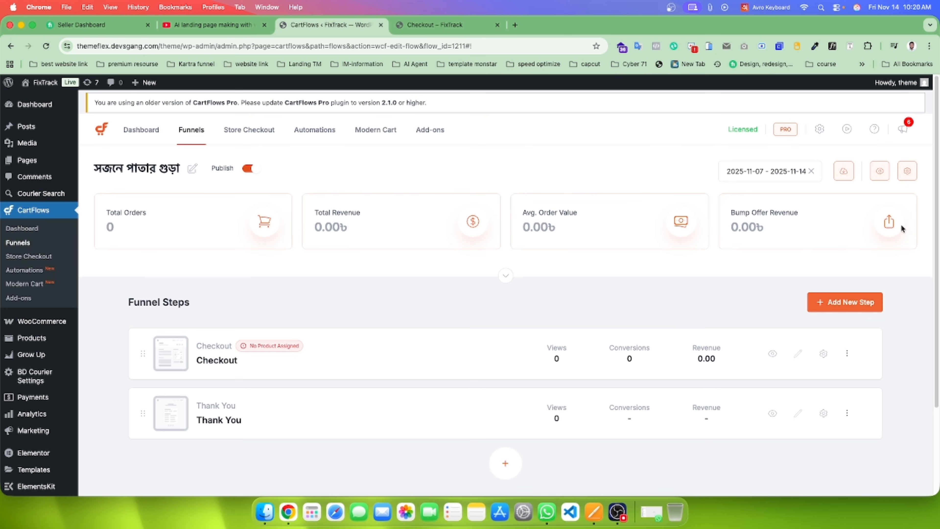
click(824, 130)
click(857, 256)
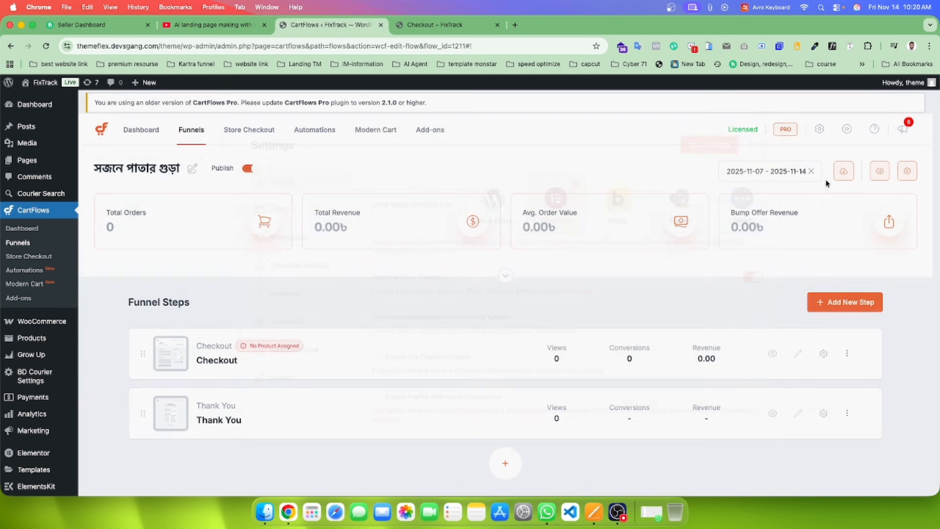
Step: Disable Instant Layout in this funnel's own settings, save the settings and reload the funnel page
click(907, 173)
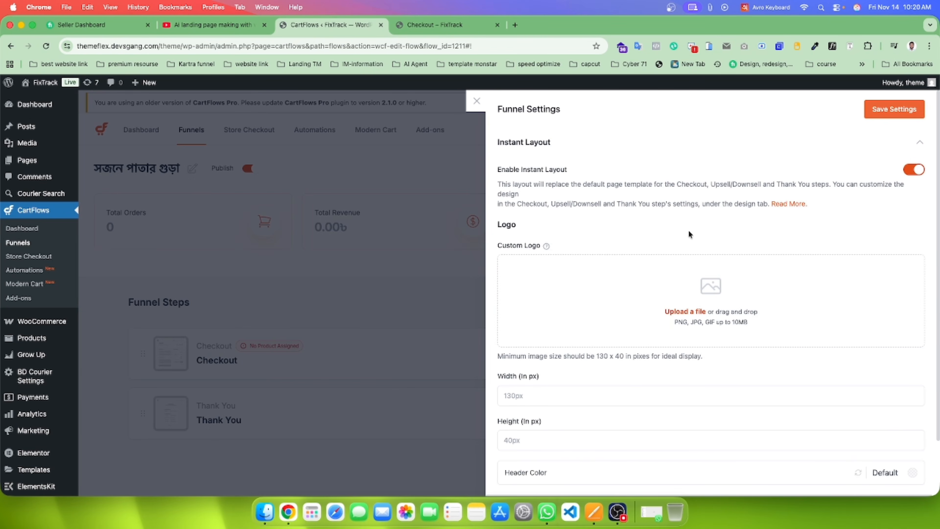
scroll(656, 370, down, 3)
scroll(682, 385, up, 3)
scroll(659, 479, down, 3)
scroll(657, 478, up, 2)
drag(577, 169, 453, 170)
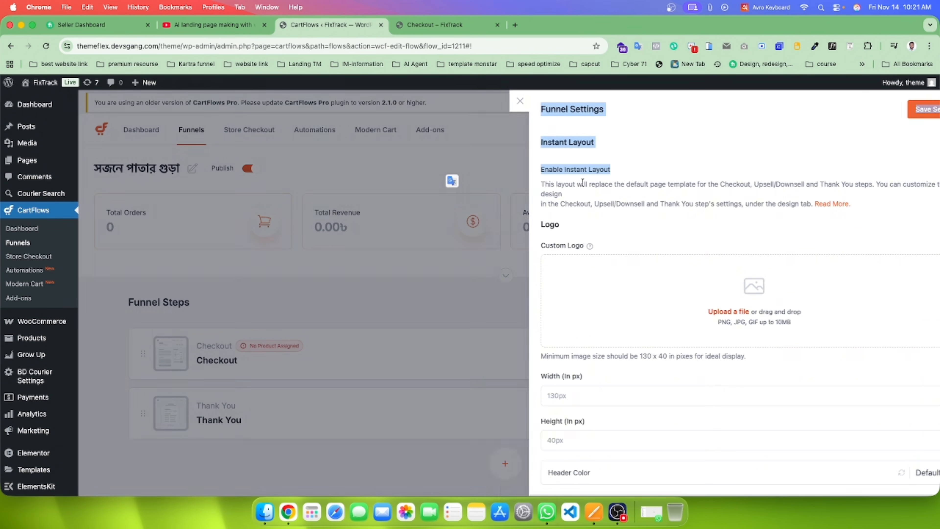
click(907, 173)
click(912, 171)
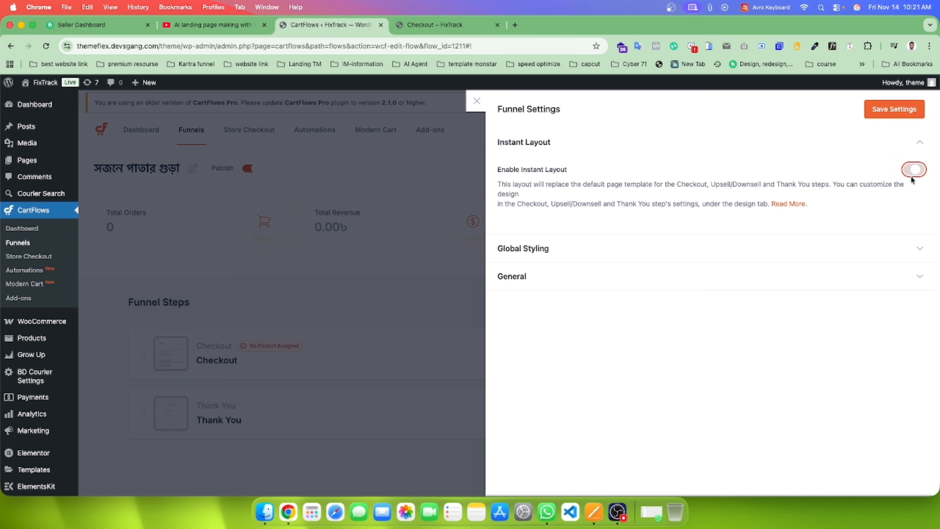
click(875, 145)
click(888, 109)
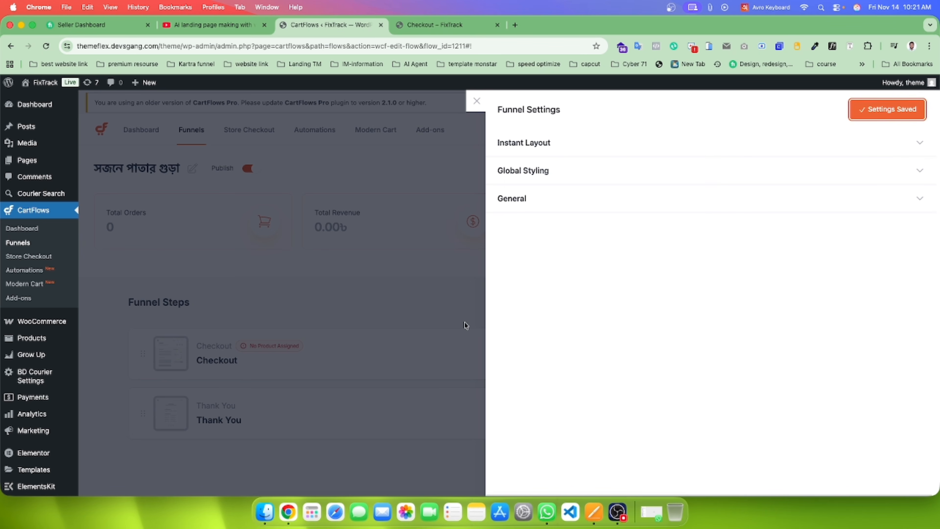
click(420, 322)
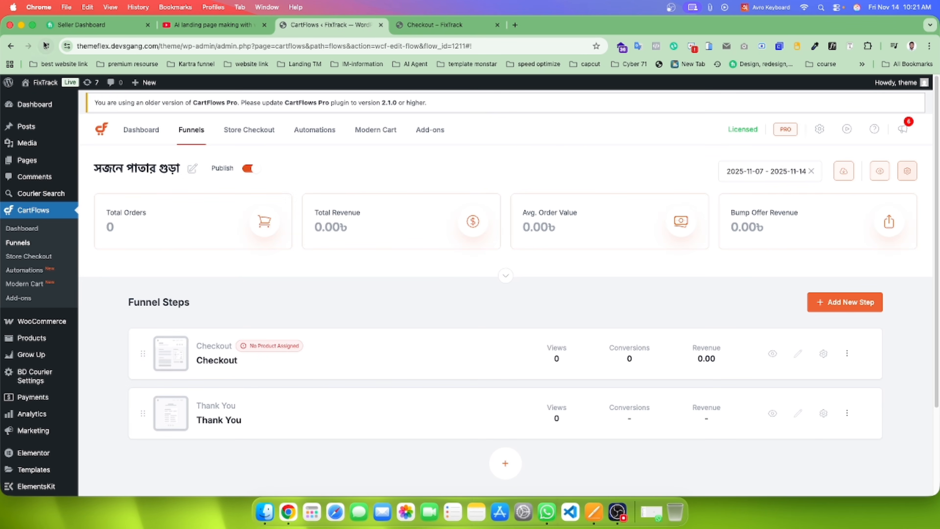
click(46, 46)
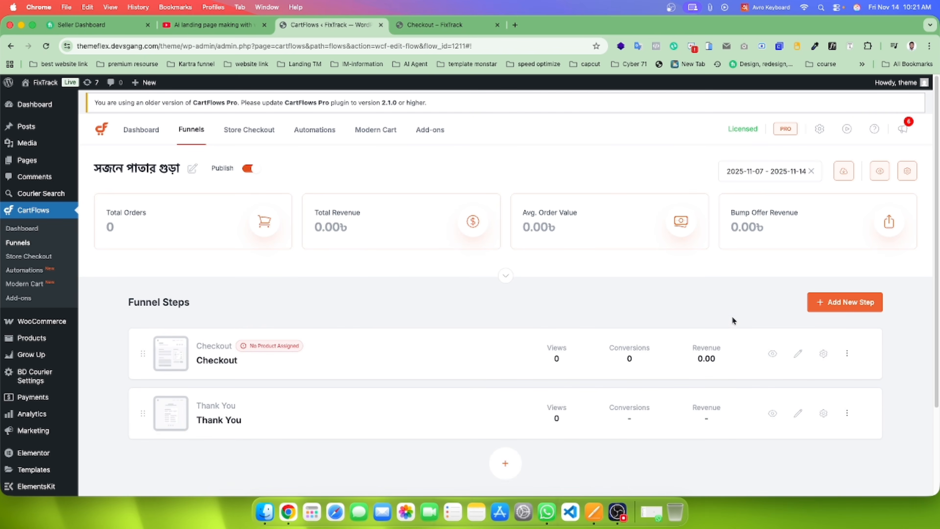
Step: Edit the Checkout step in Elementor and set its page layout to Template for Page Builders
click(798, 355)
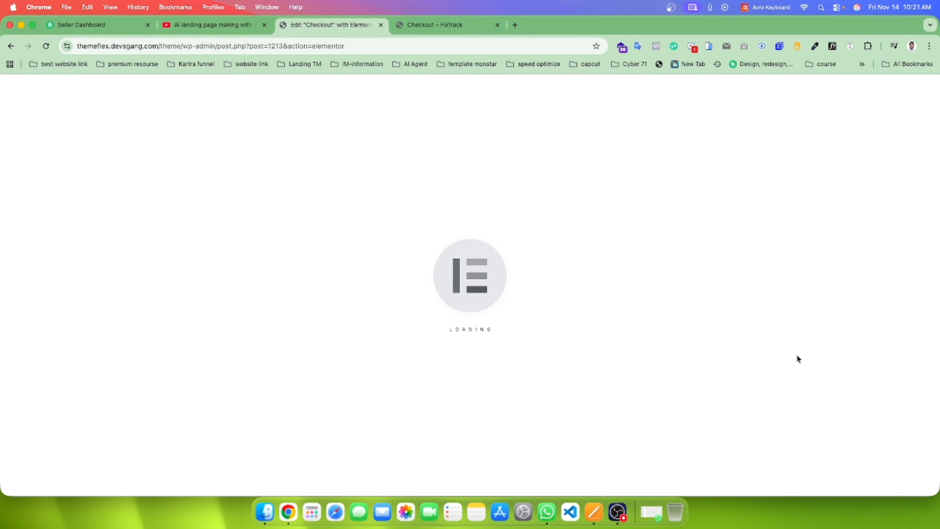
scroll(796, 353, up, 10)
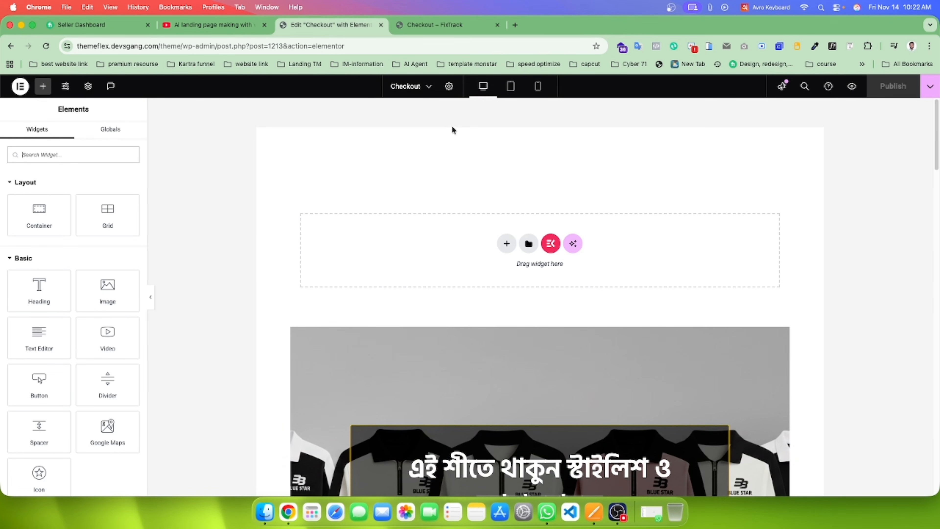
click(445, 92)
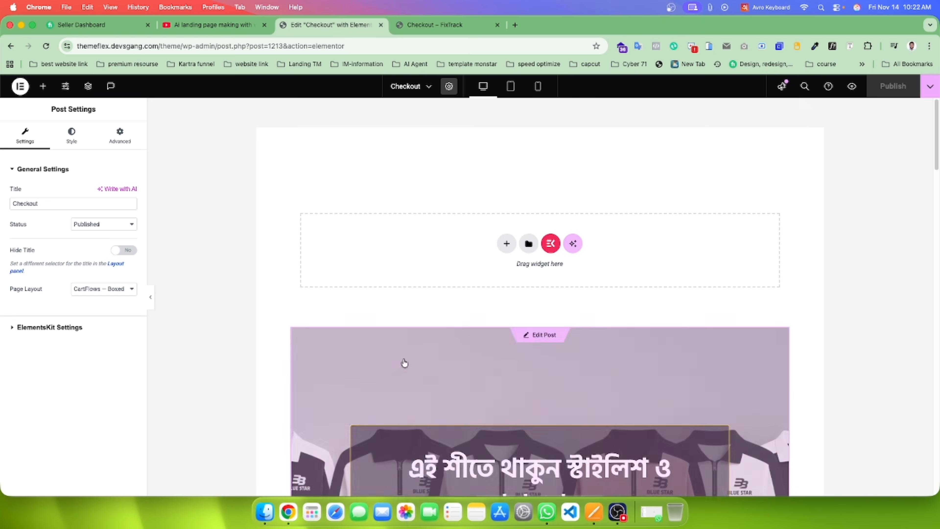
click(107, 290)
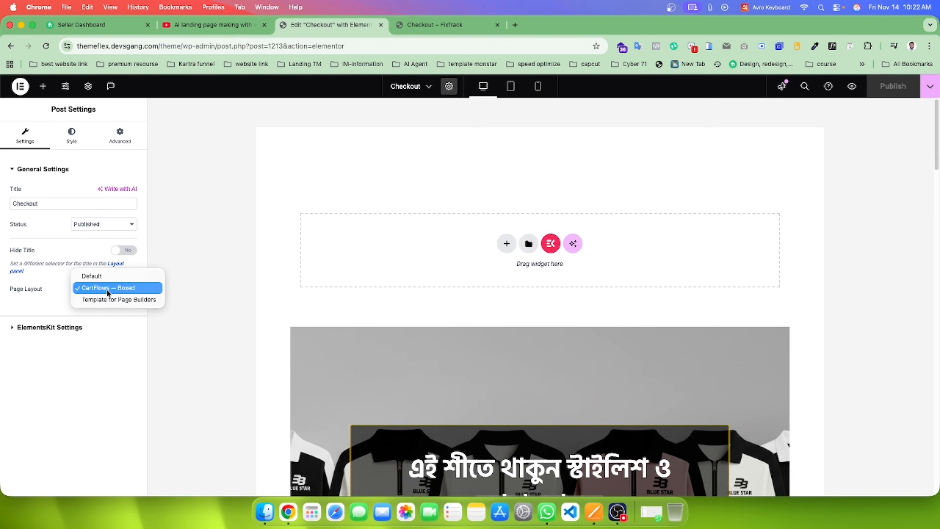
click(108, 300)
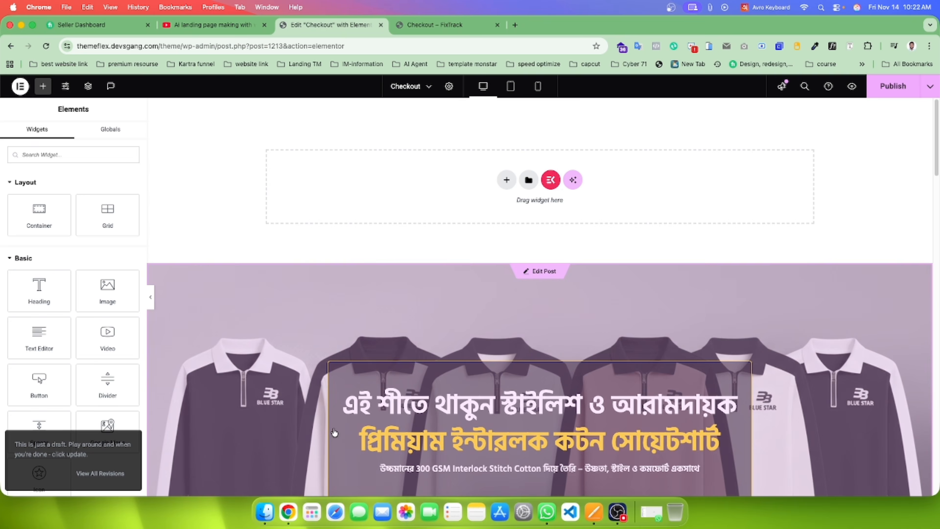
click(506, 180)
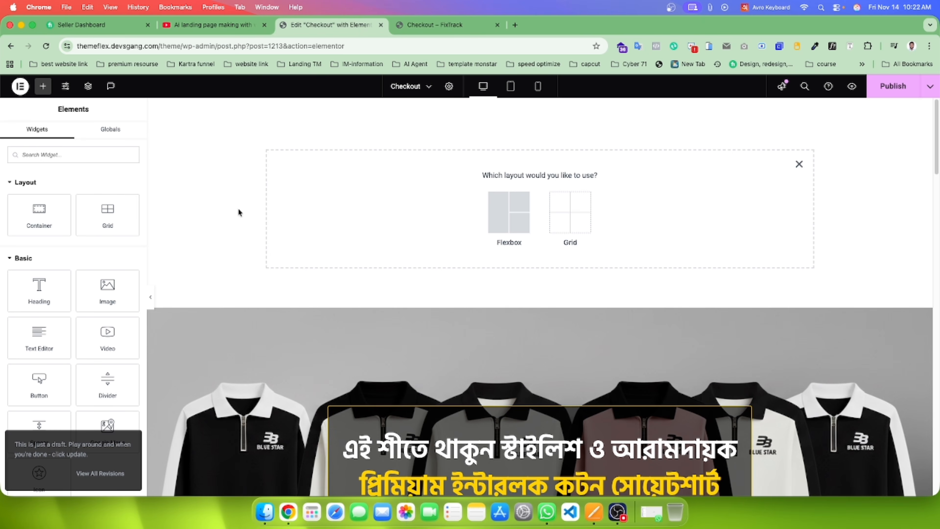
click(799, 165)
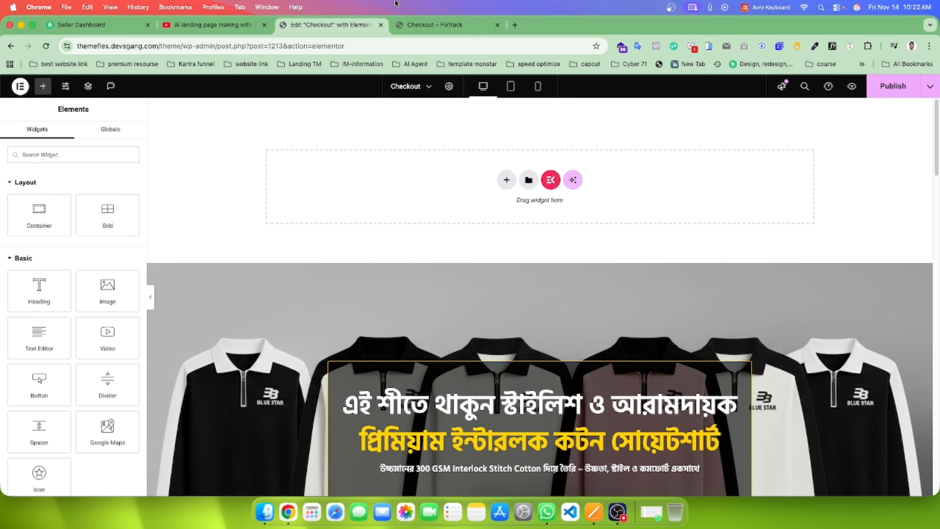
Step: Examine the image, heading, description and background of the hero section on the finished reference page
click(435, 26)
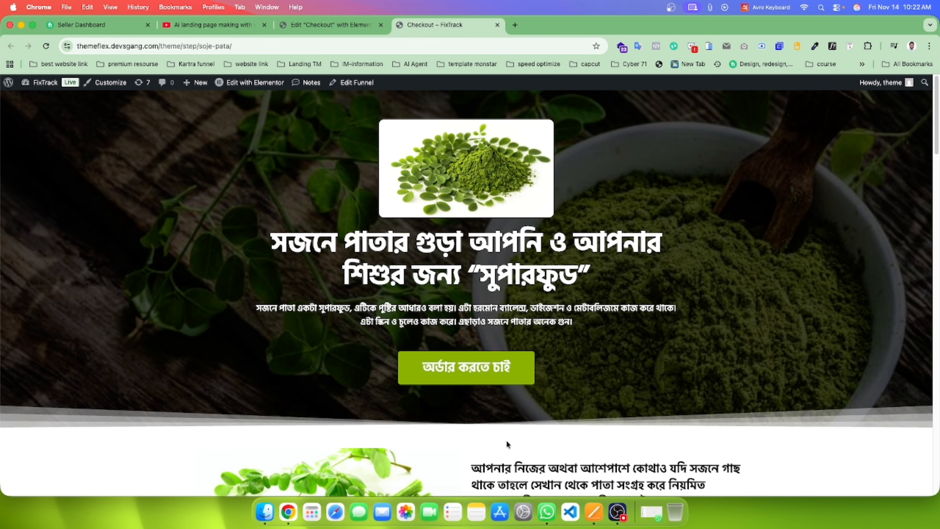
drag(603, 339, 598, 158)
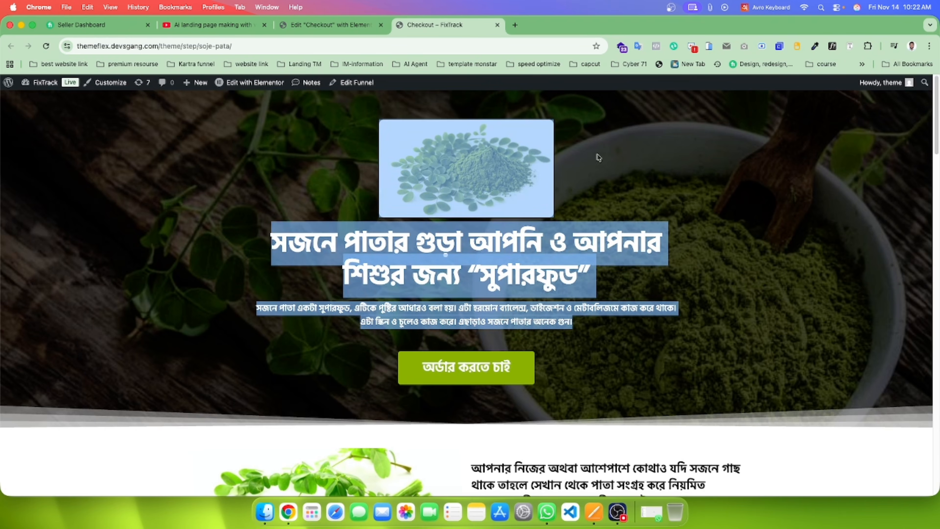
click(599, 157)
drag(492, 166, 833, 190)
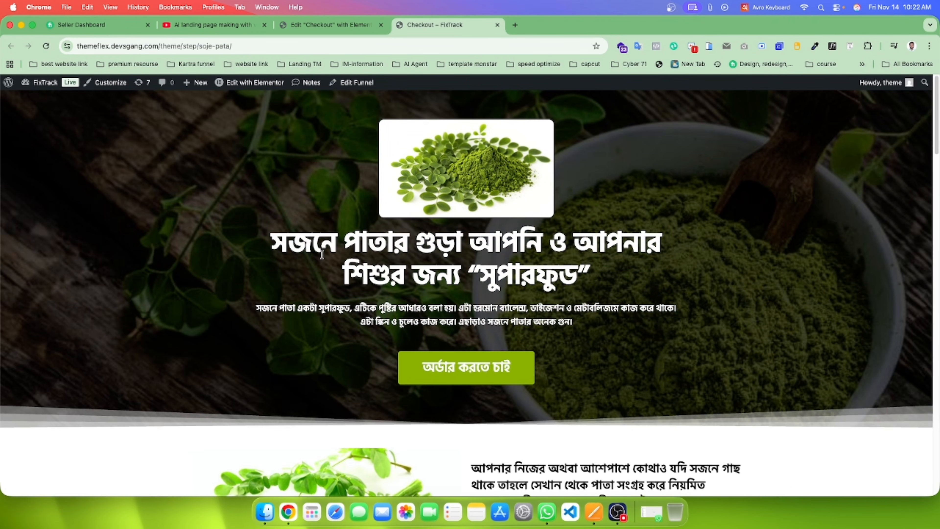
Step: Add a single-column Flexbox container above the existing sweatshirt hero section on the Checkout page in Elementor
drag(322, 255, 607, 282)
drag(361, 308, 739, 327)
click(894, 179)
click(332, 24)
click(506, 180)
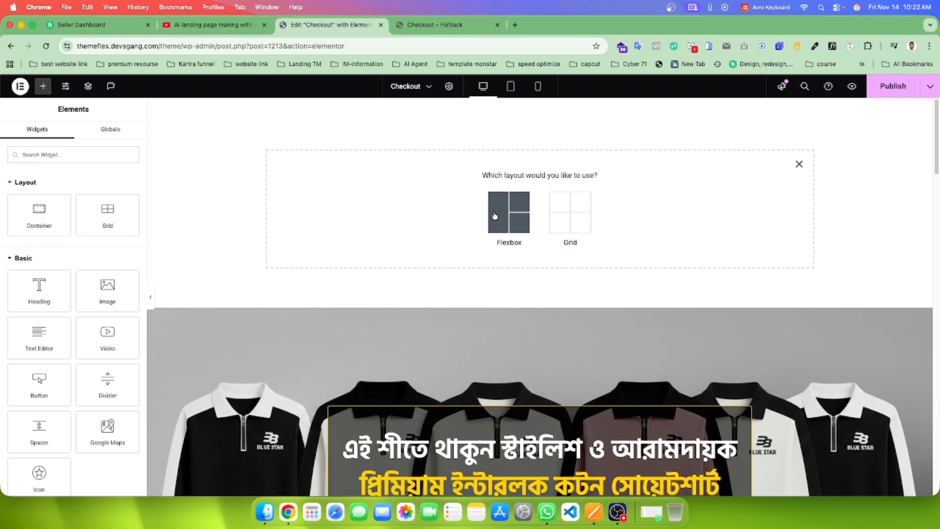
click(503, 209)
click(391, 202)
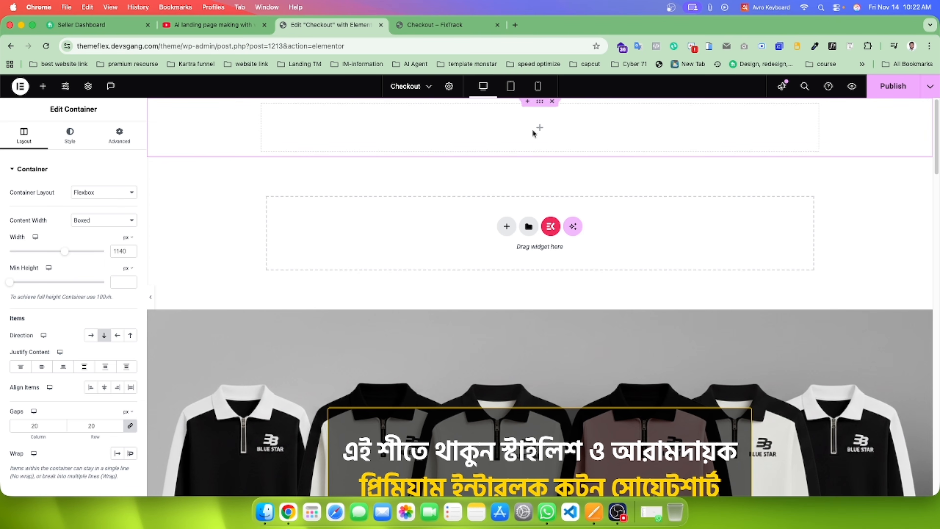
Step: Set the new container's top and bottom padding to 50 px and switch the keyboard input source to U.S
click(440, 22)
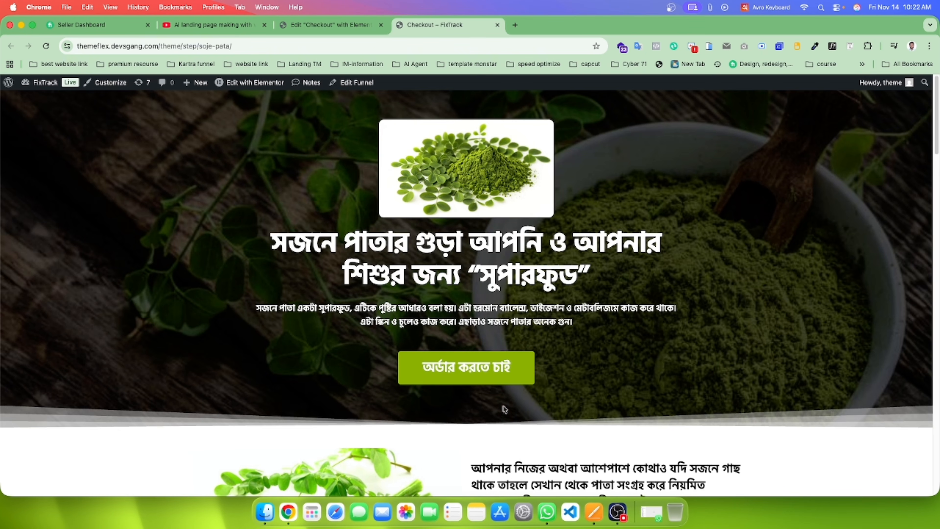
click(325, 25)
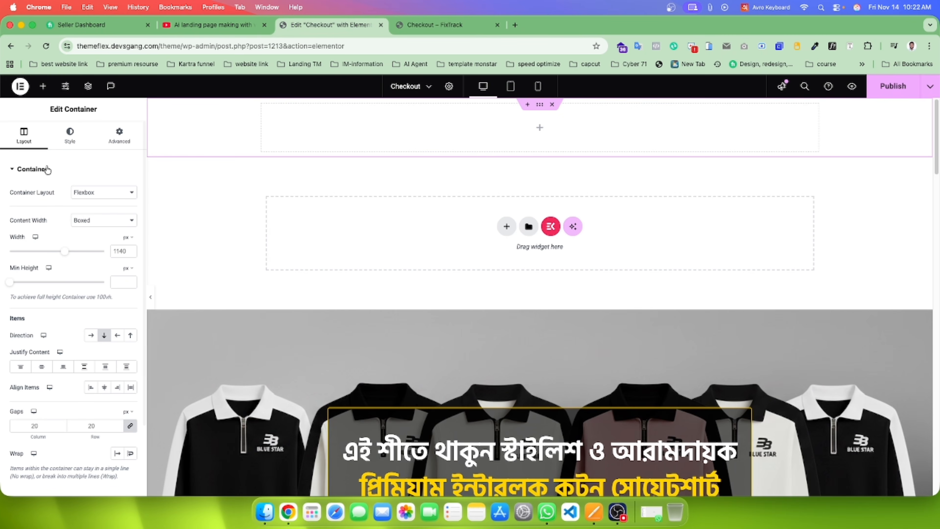
click(116, 140)
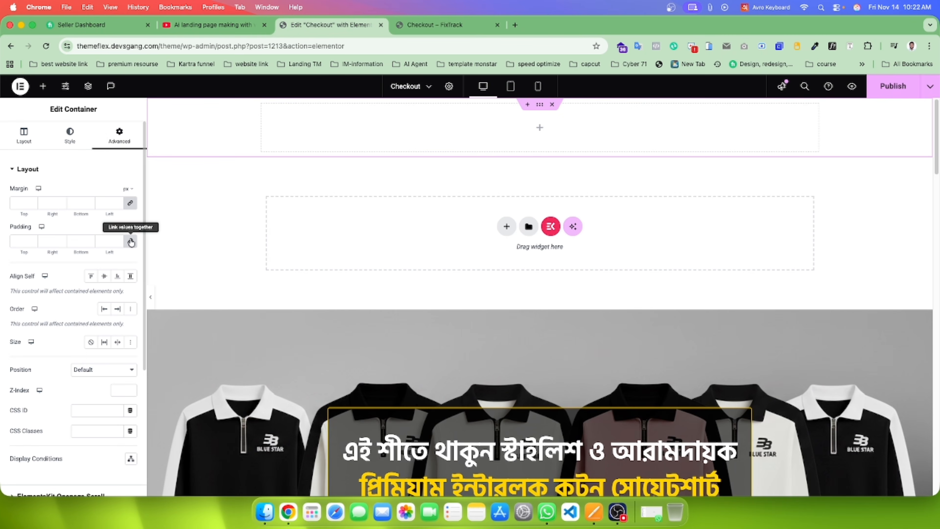
click(18, 241)
text(50)
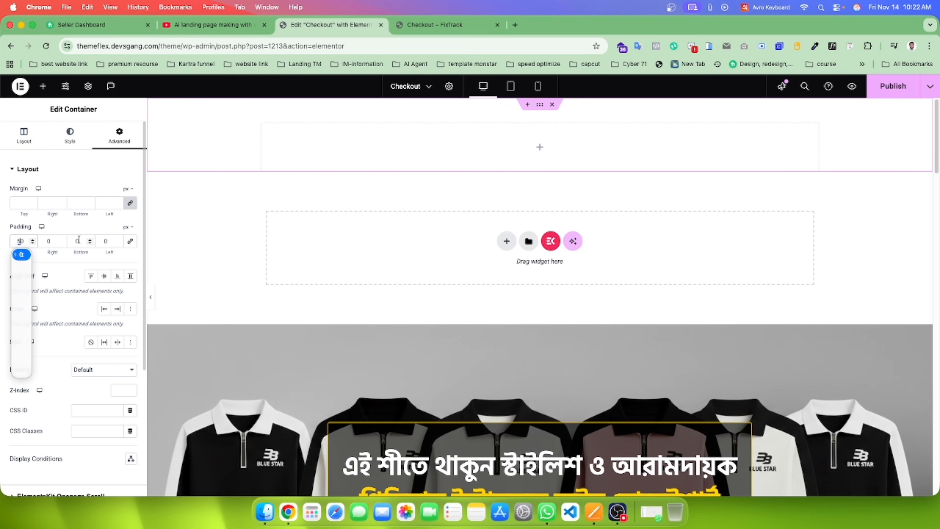
click(75, 240)
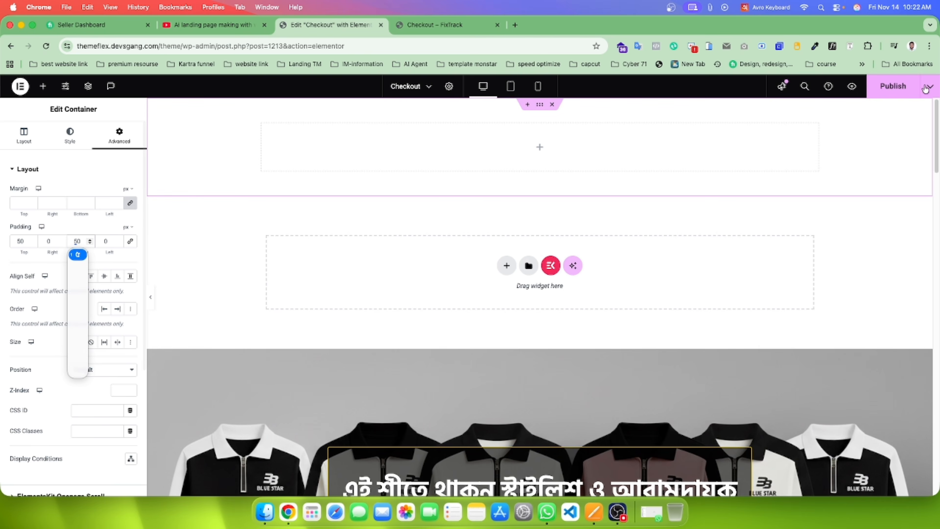
click(784, 7)
click(759, 71)
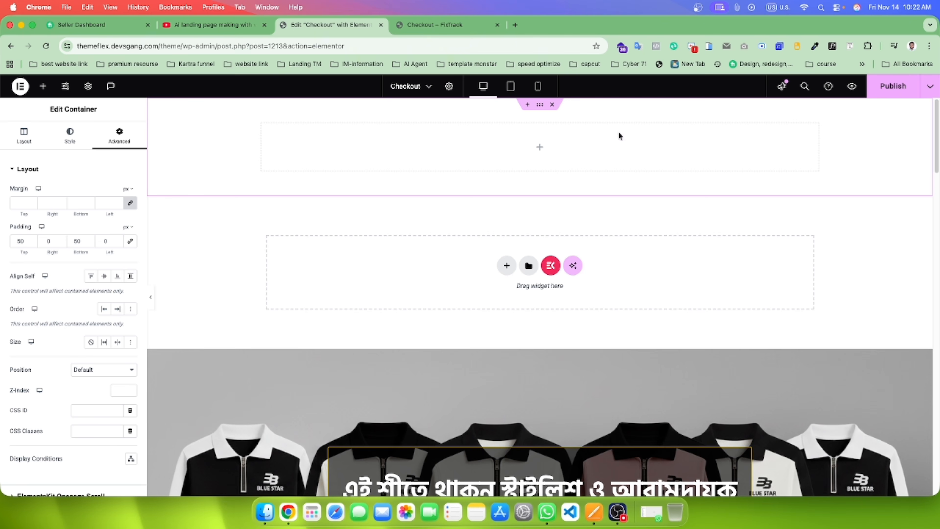
click(433, 25)
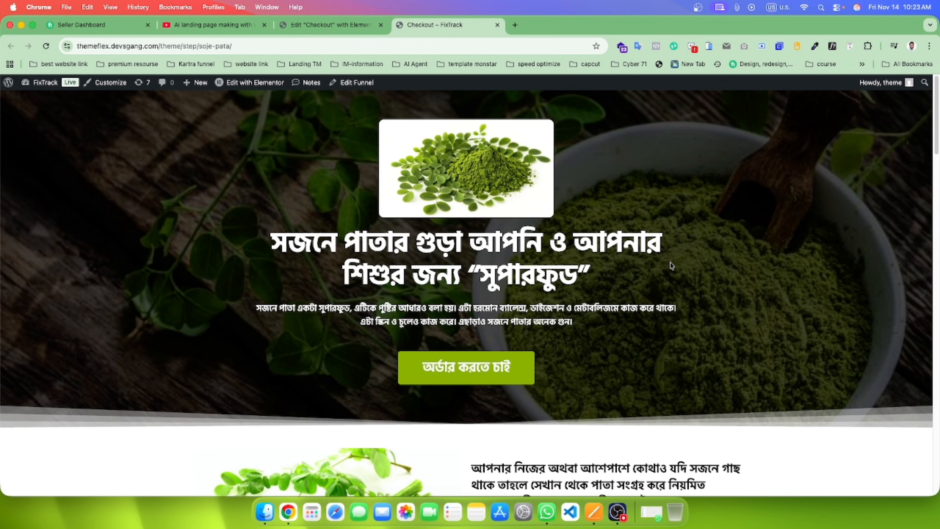
right_click(753, 159)
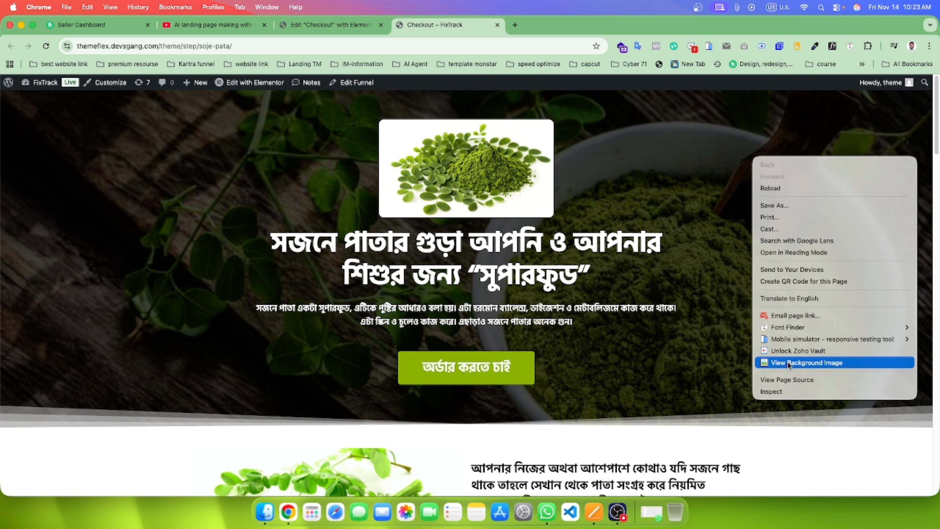
click(807, 362)
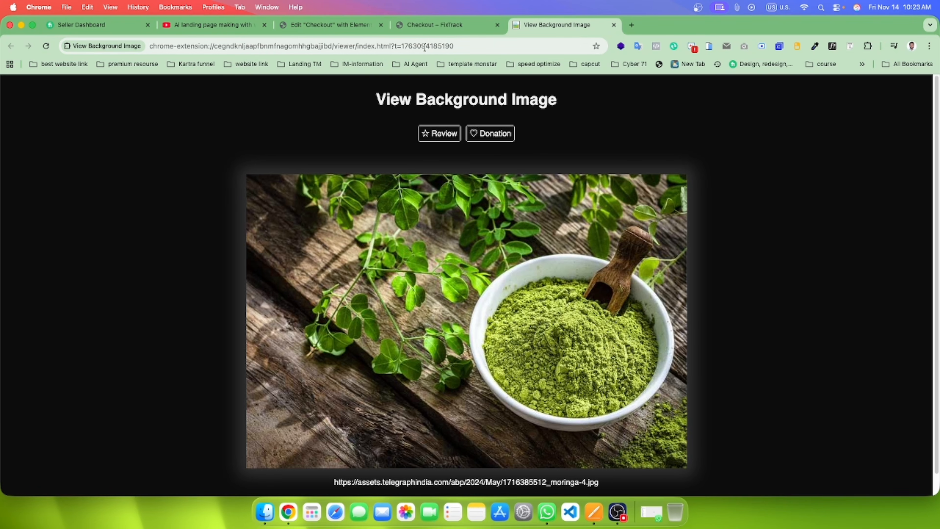
click(433, 303)
drag(323, 48, 213, 46)
key(super+c)
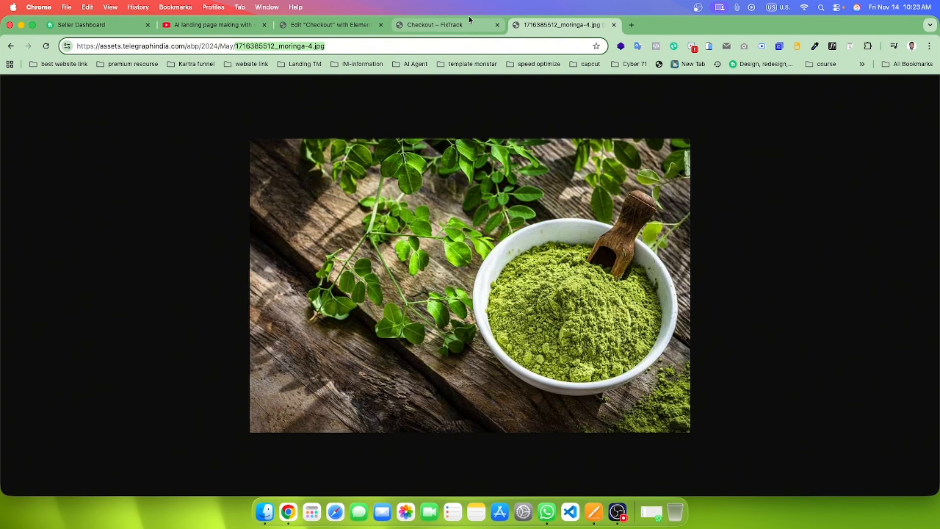
click(478, 25)
click(305, 33)
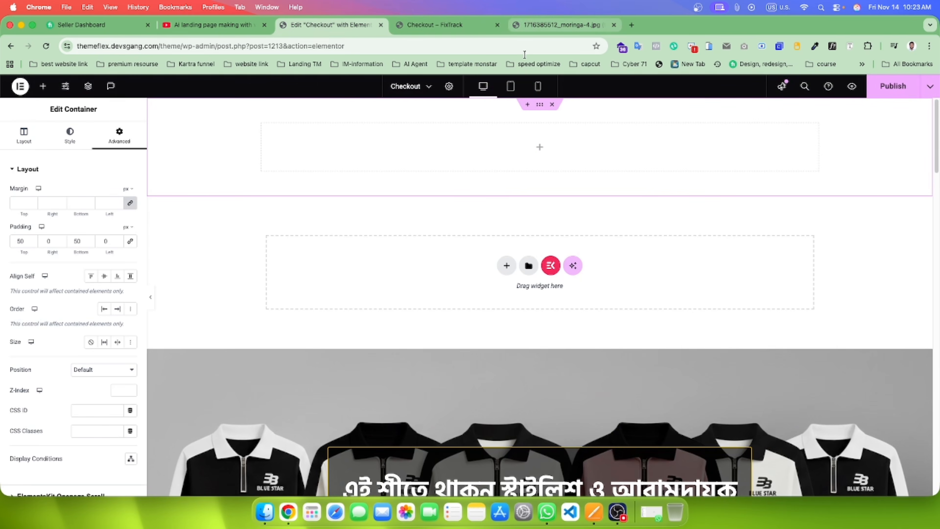
click(543, 154)
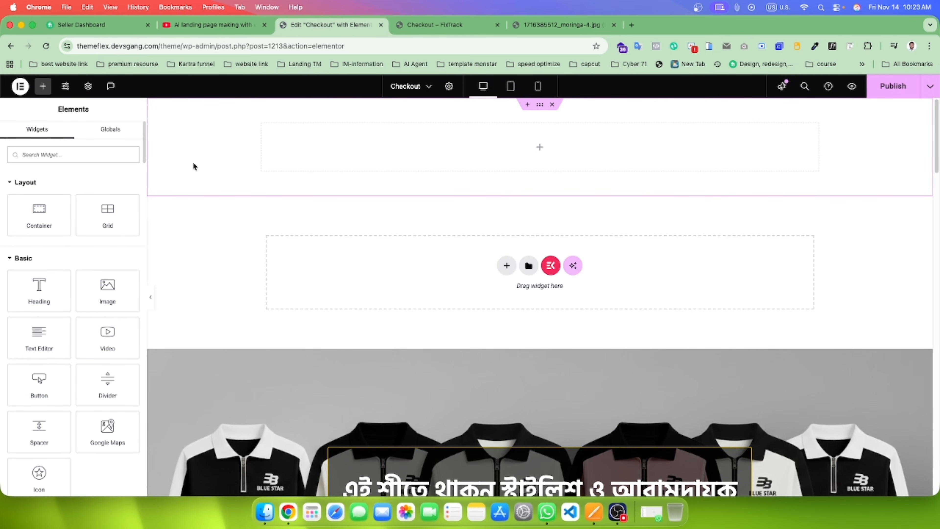
click(540, 104)
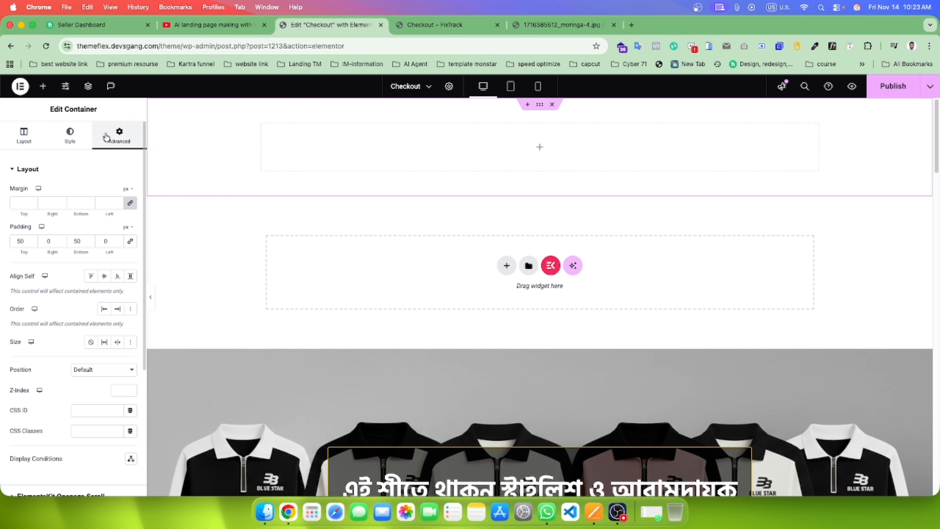
click(69, 133)
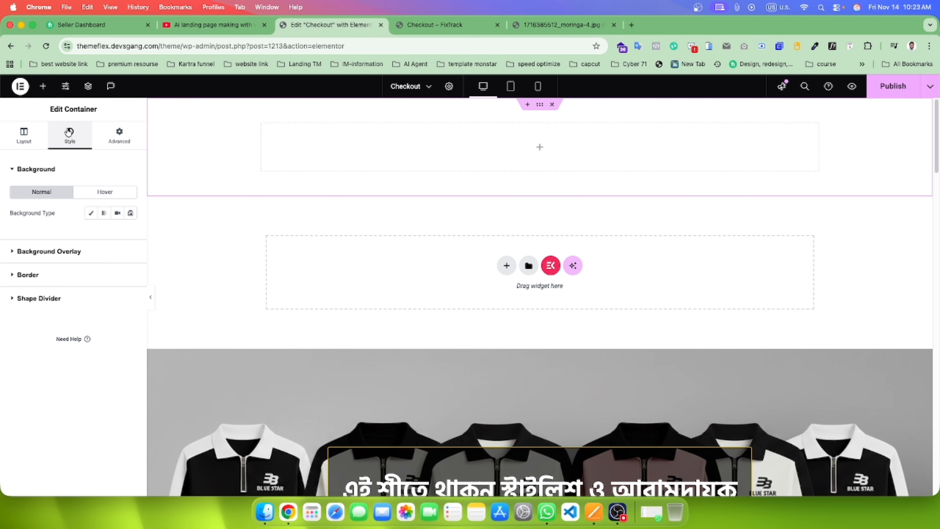
click(91, 213)
click(87, 286)
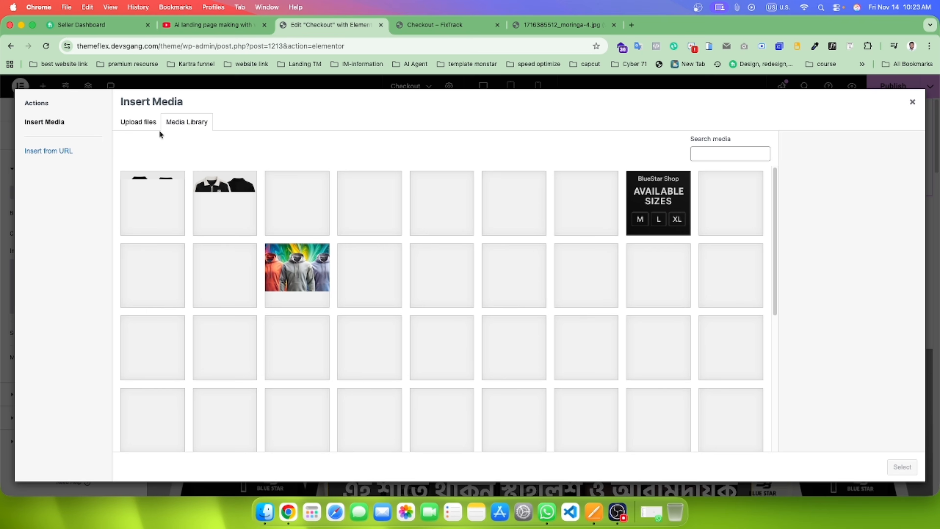
click(737, 153)
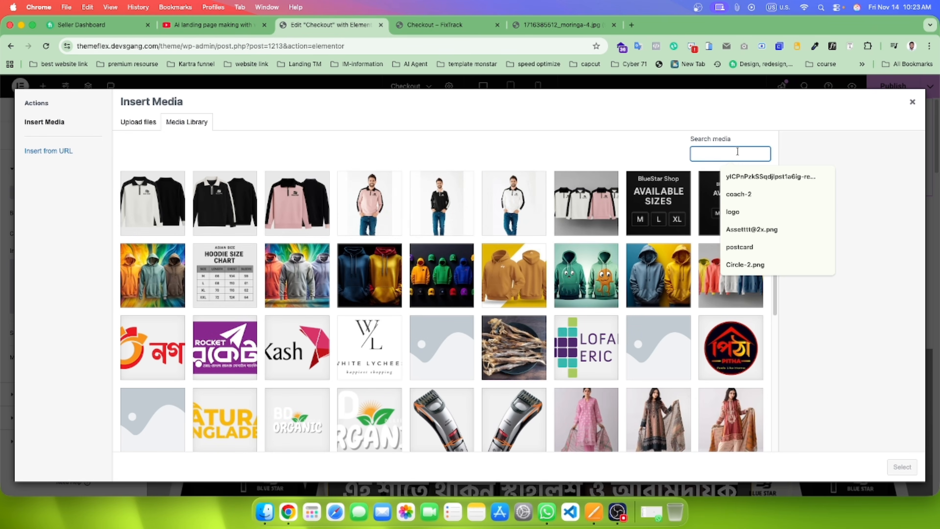
key(super+v)
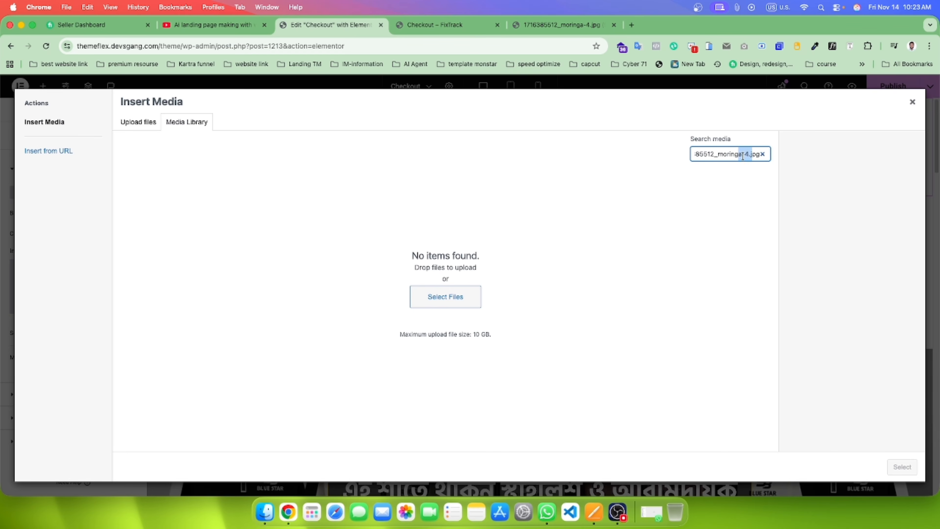
drag(745, 155, 690, 153)
click(724, 154)
click(593, 25)
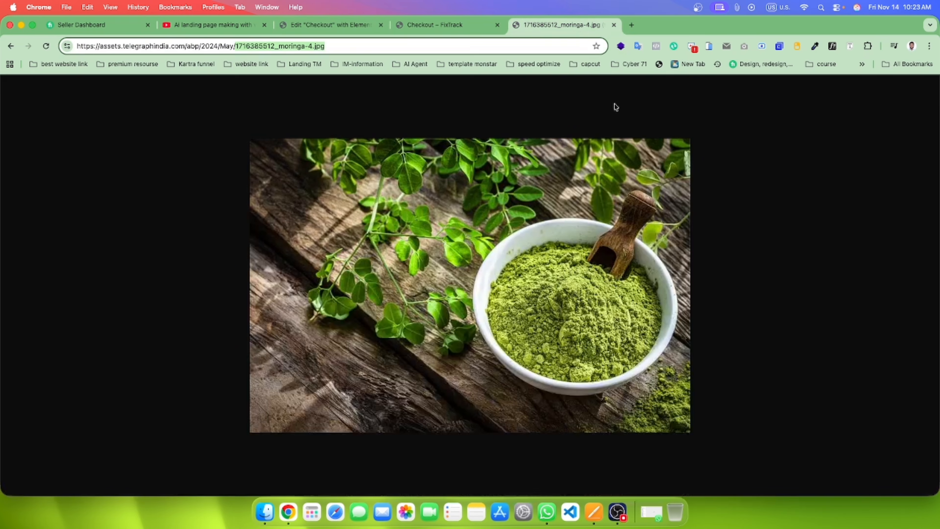
right_click(383, 256)
click(405, 274)
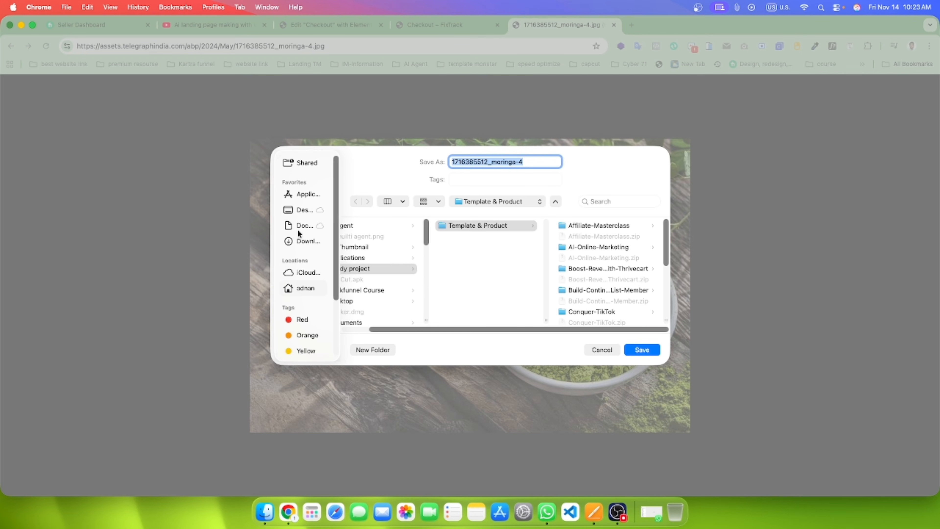
click(308, 241)
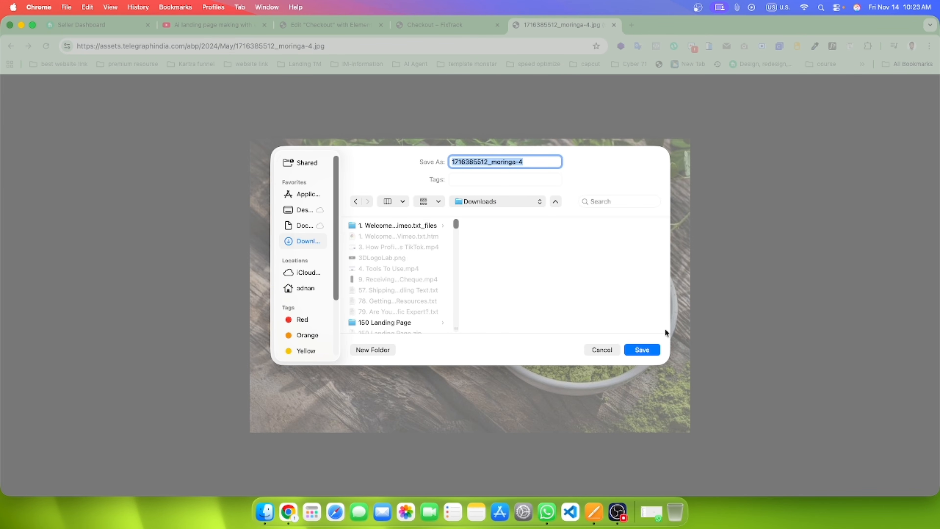
click(655, 350)
click(446, 27)
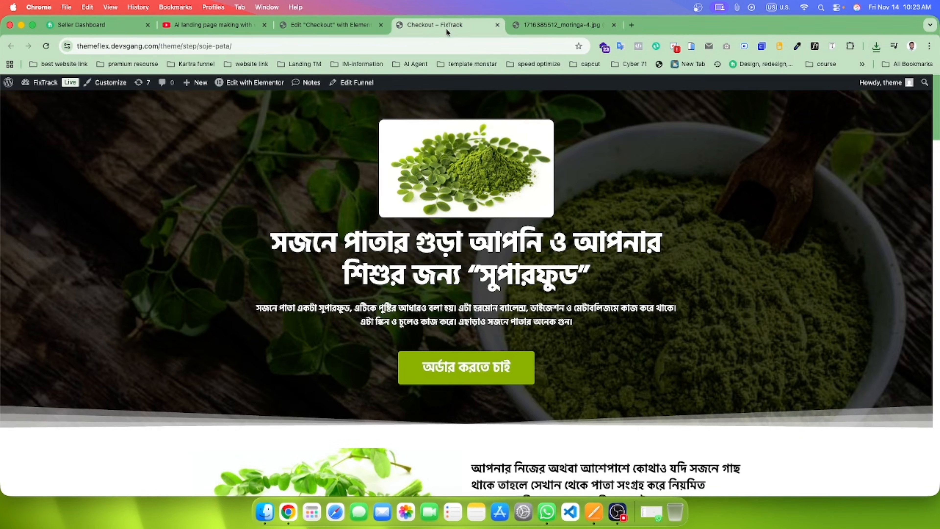
click(613, 25)
click(326, 23)
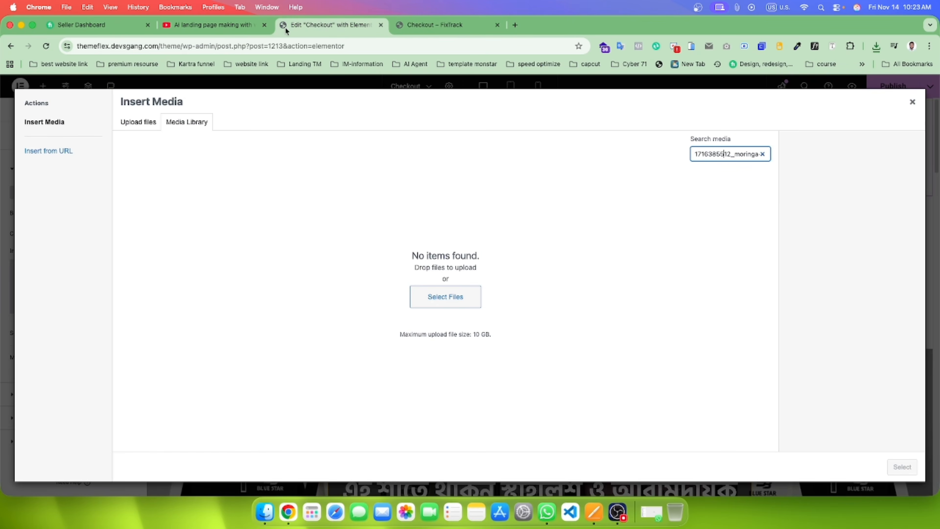
click(472, 302)
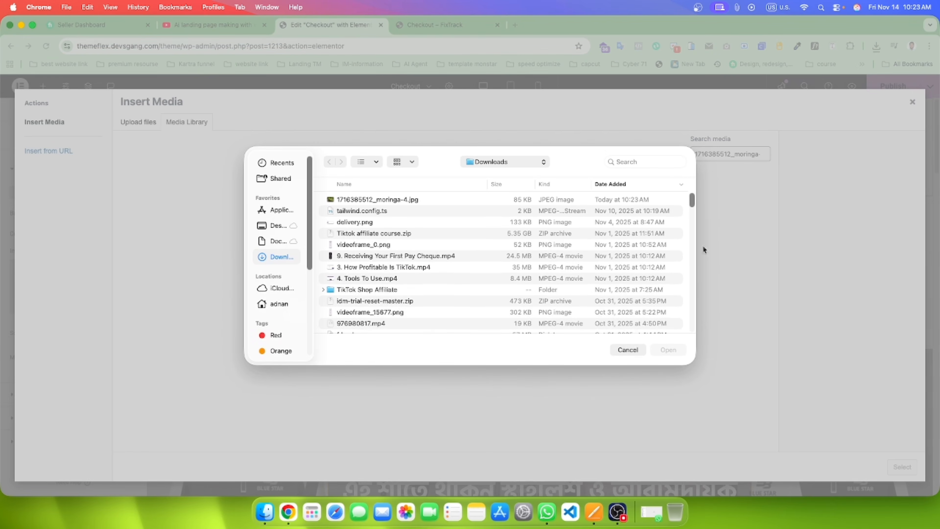
click(628, 350)
click(876, 46)
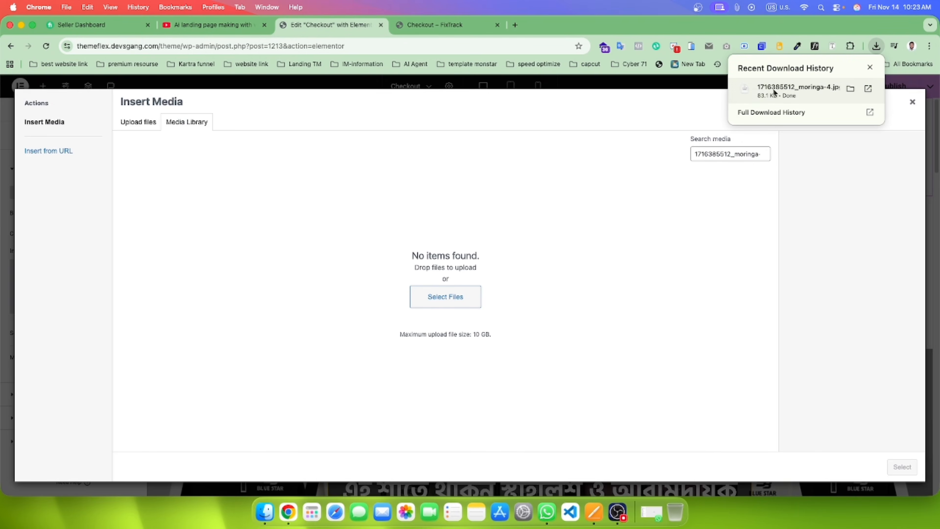
drag(774, 92, 378, 292)
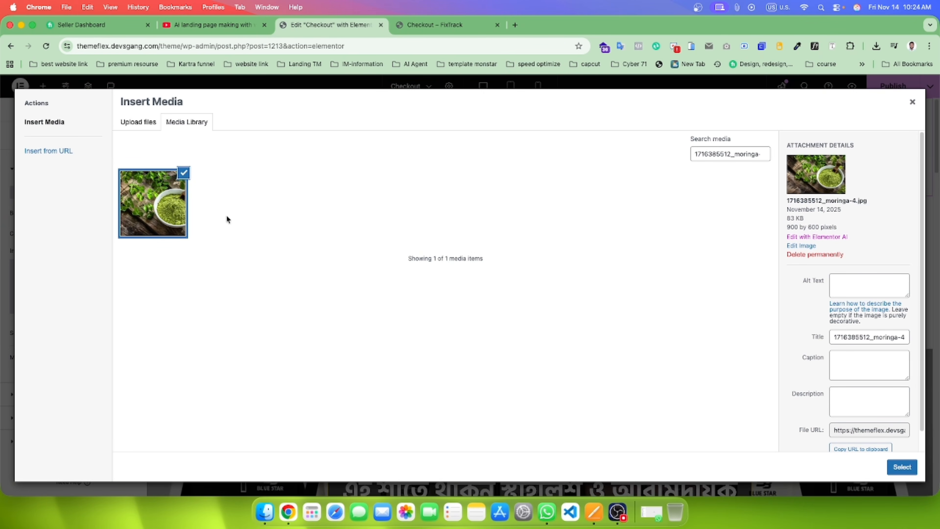
click(901, 467)
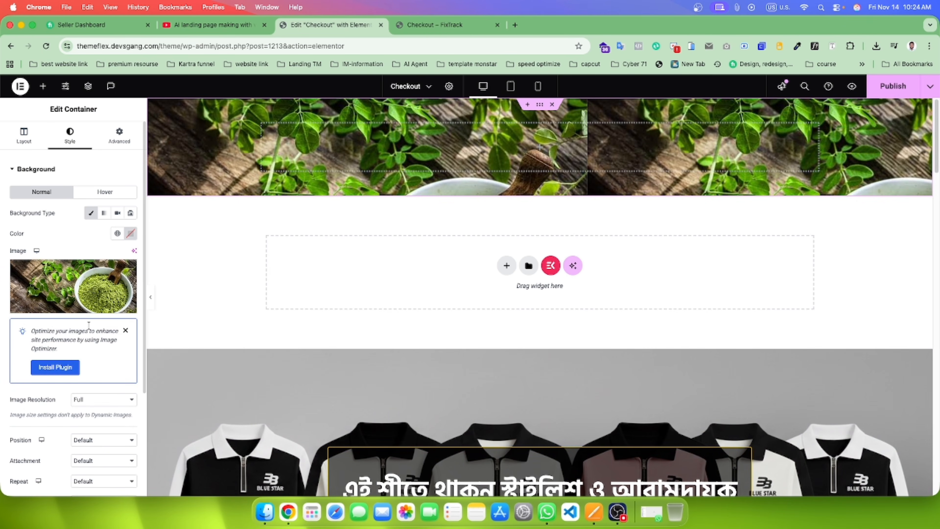
Step: Set the background image's position to Center Center, repeat to No-repeat and display size to Cover
scroll(94, 313, down, 5)
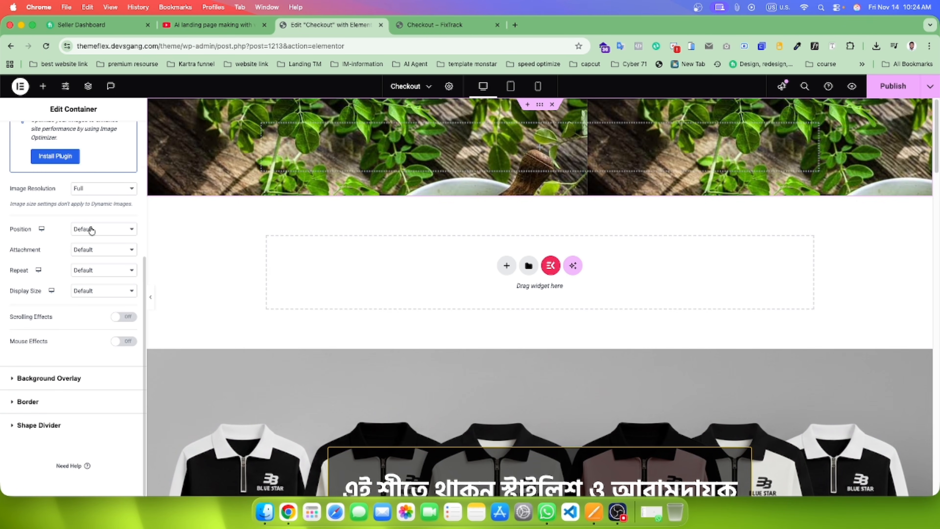
click(119, 232)
click(114, 237)
click(103, 250)
click(67, 259)
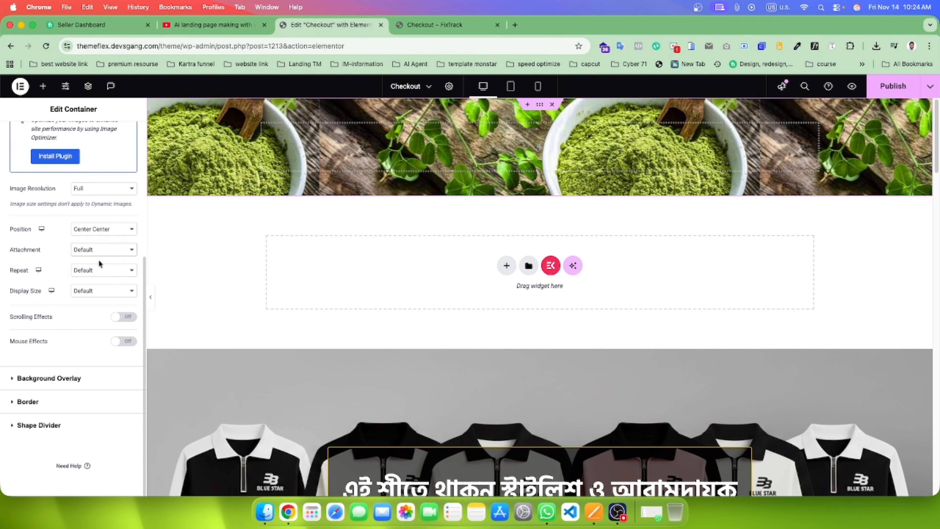
click(100, 269)
click(102, 282)
click(99, 290)
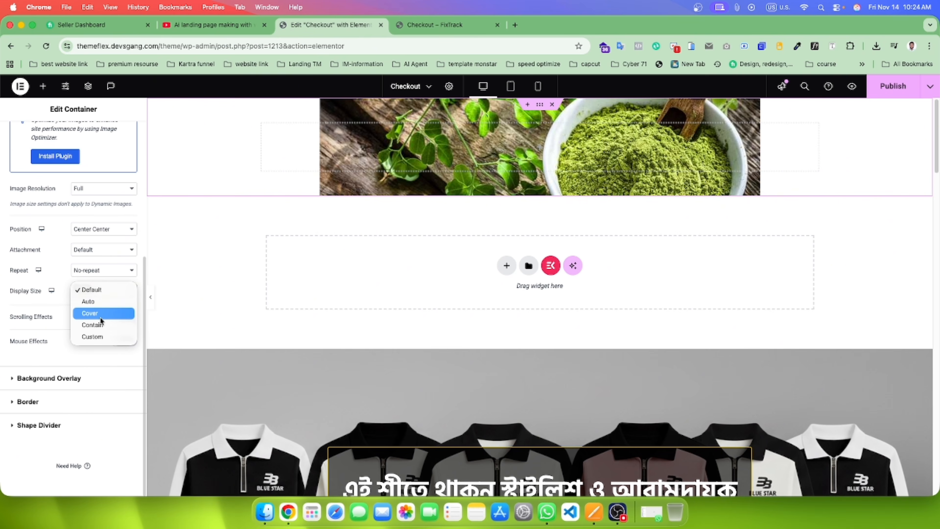
click(99, 314)
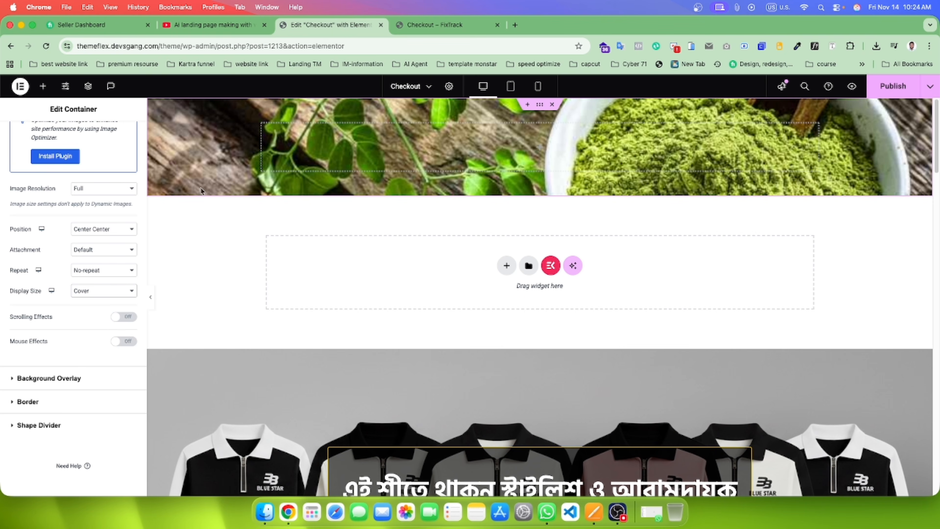
Step: Compare the container's background image with the darkened hero background on the reference page
click(419, 30)
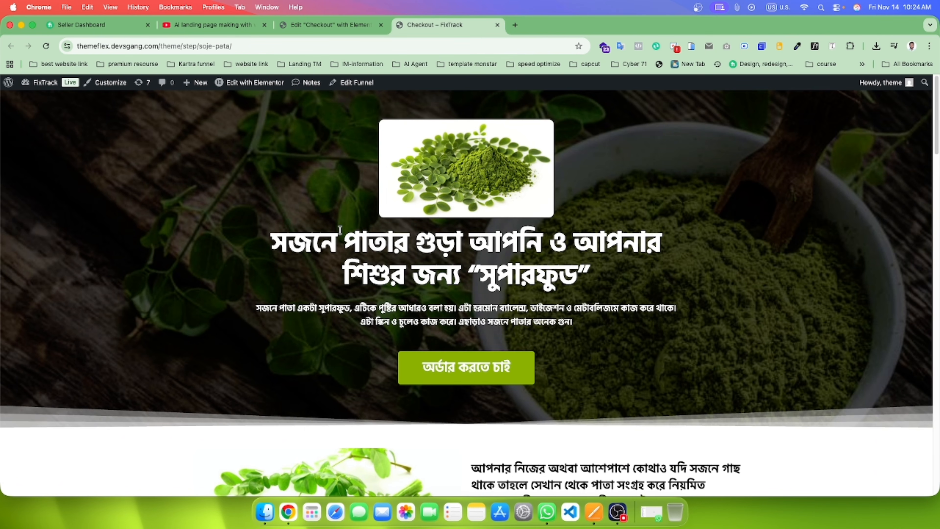
click(334, 21)
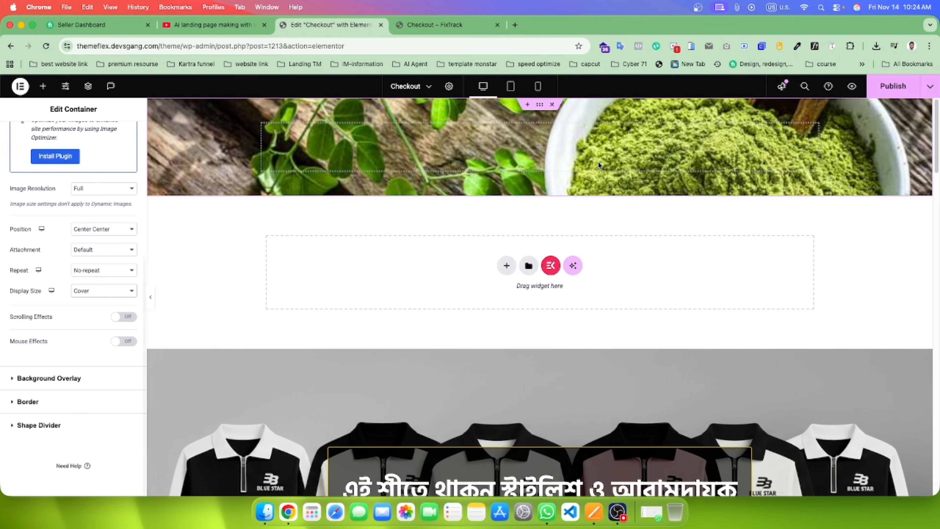
click(447, 25)
click(328, 21)
scroll(70, 291, up, 5)
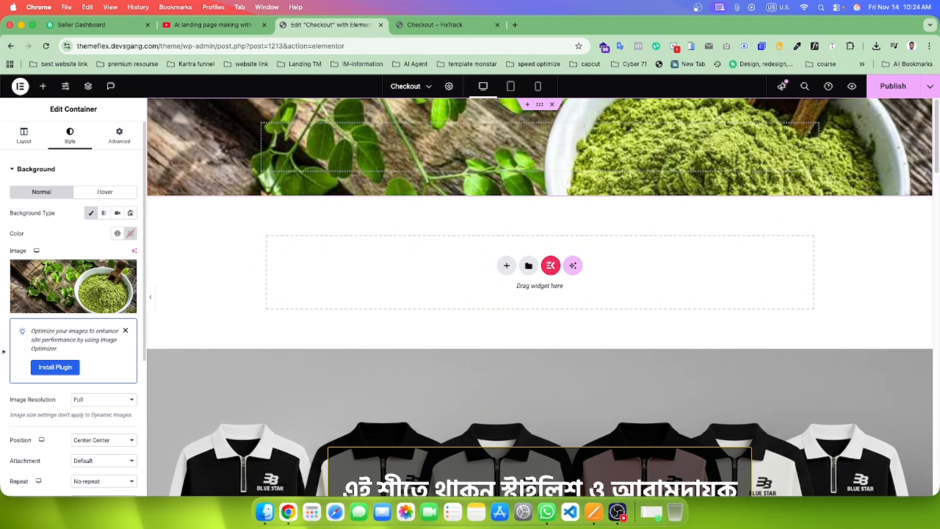
Step: Give the hero container a solid black background overlay with an opacity of 0.65
scroll(54, 480, down, 5)
click(103, 379)
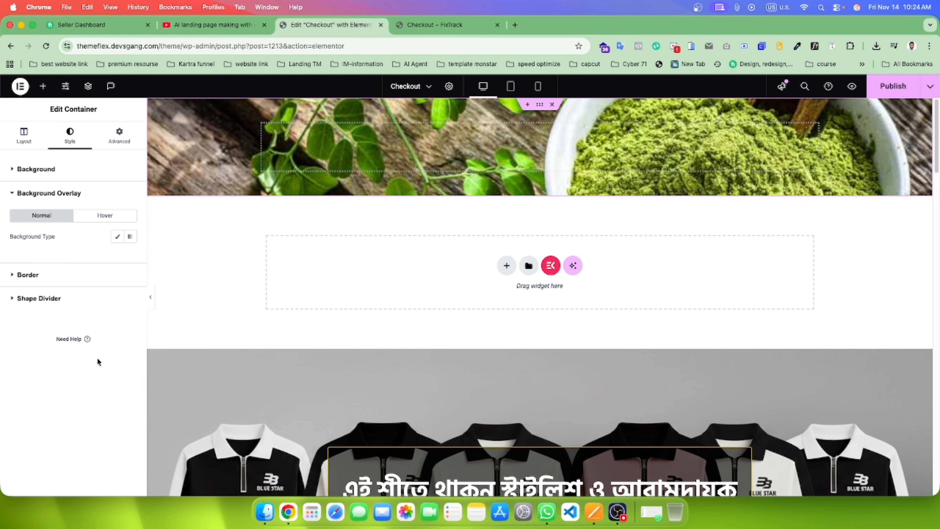
click(118, 236)
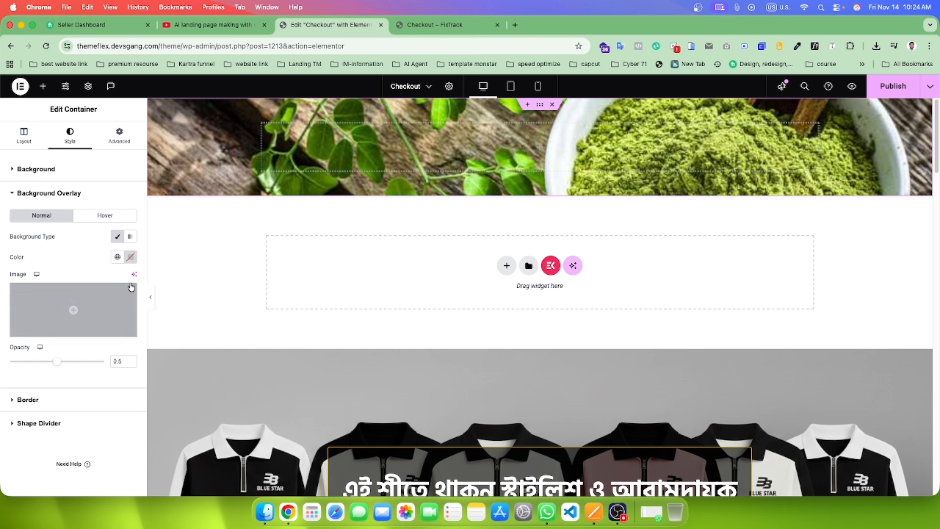
click(130, 257)
drag(97, 361, 69, 367)
click(50, 386)
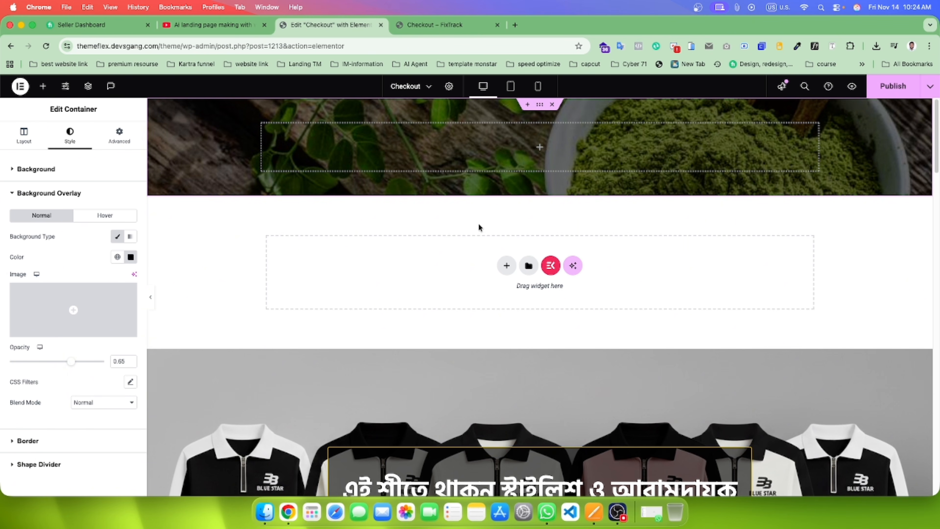
Step: Save the reference page's hero product image as benefits-of-moringa-powder-scaled in the Downloads folder
click(459, 25)
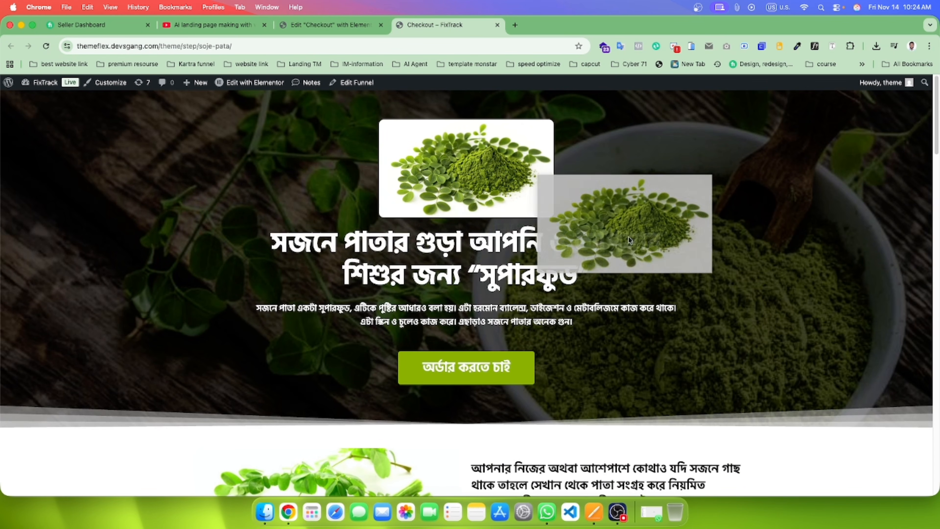
right_click(492, 162)
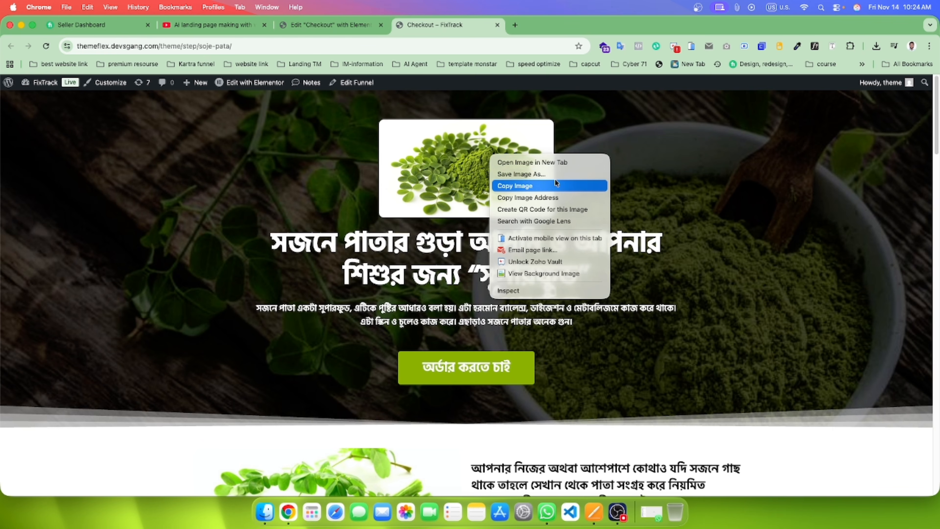
click(552, 178)
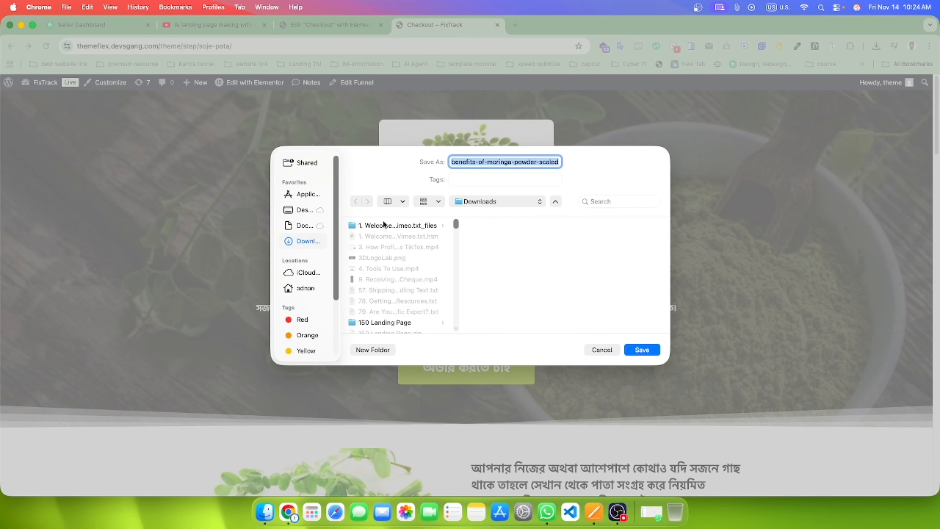
click(636, 348)
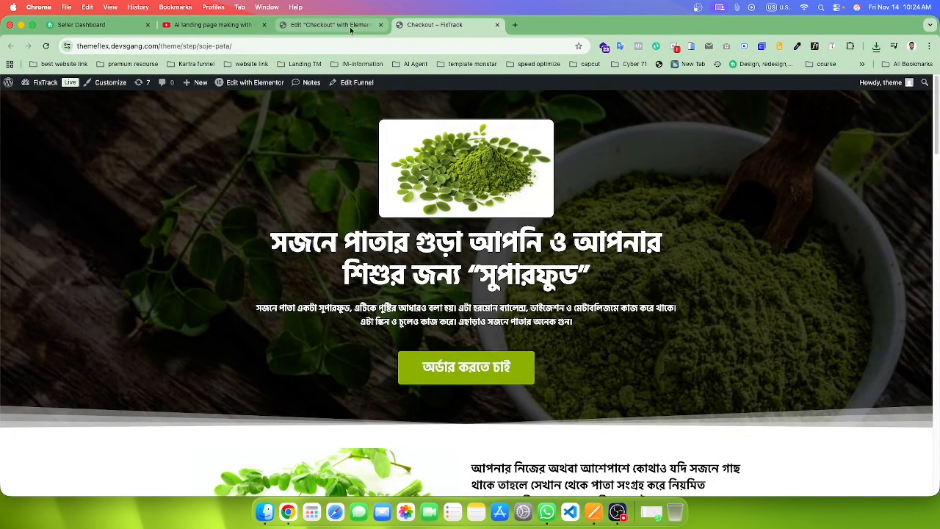
Step: Add an Image widget to the hero's inner container and upload the downloaded benefits-of-moringa-powder-scaled image as its picture
click(350, 25)
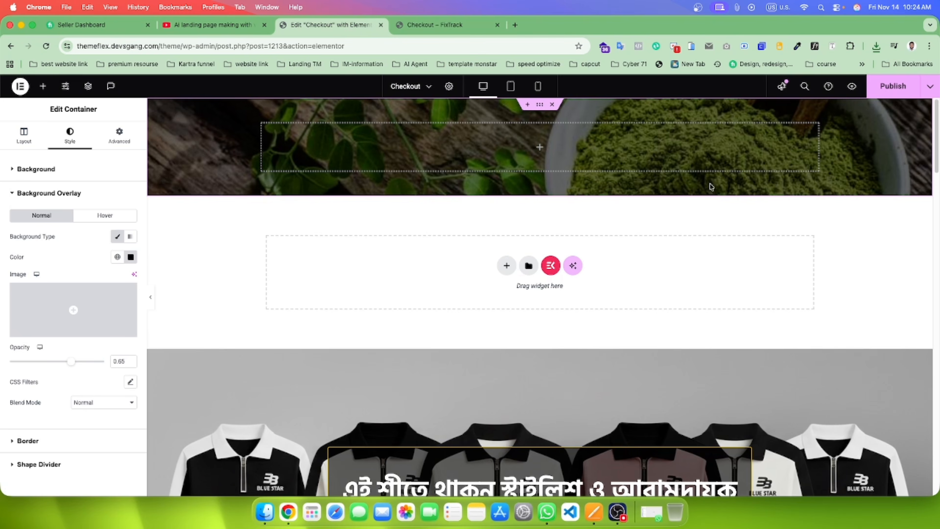
click(42, 86)
drag(84, 300, 533, 150)
click(84, 245)
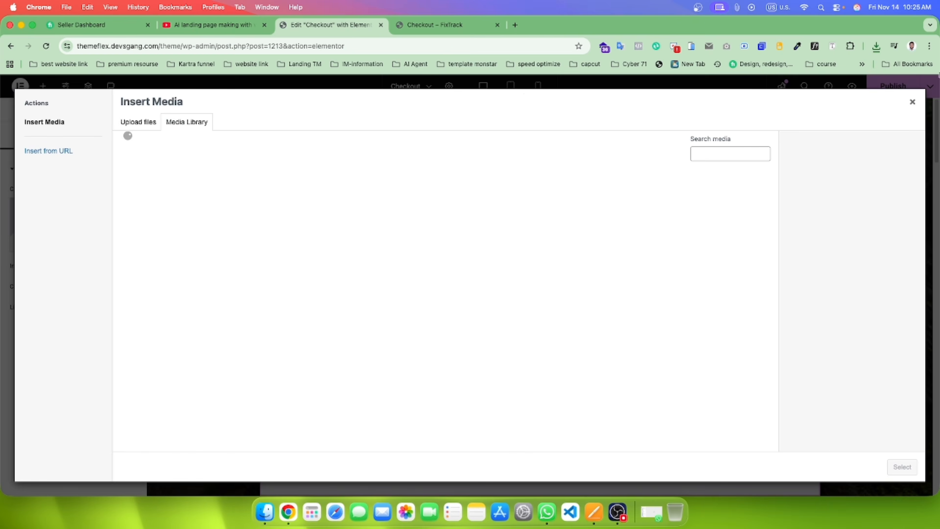
click(875, 48)
drag(805, 103, 347, 251)
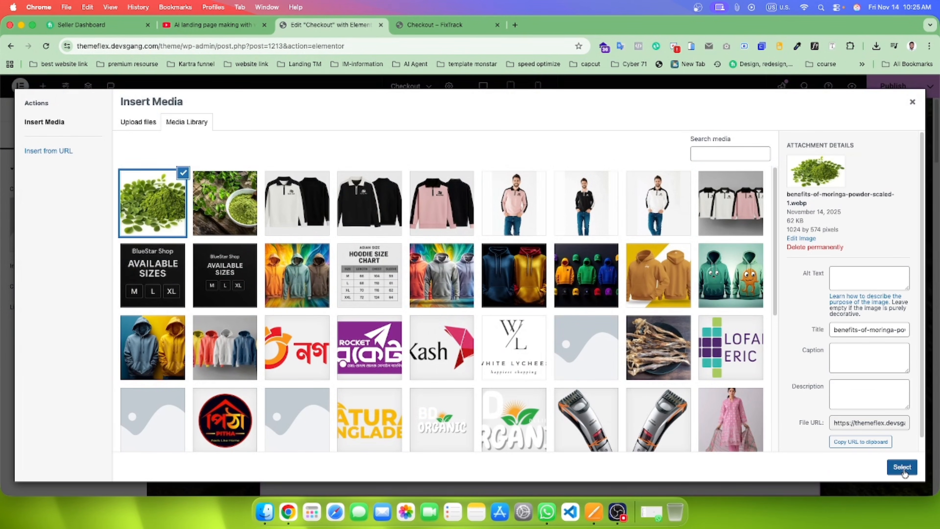
click(902, 468)
Step: Set the hero image's max width to 28%, comparing its size with the image on the reference page
click(80, 145)
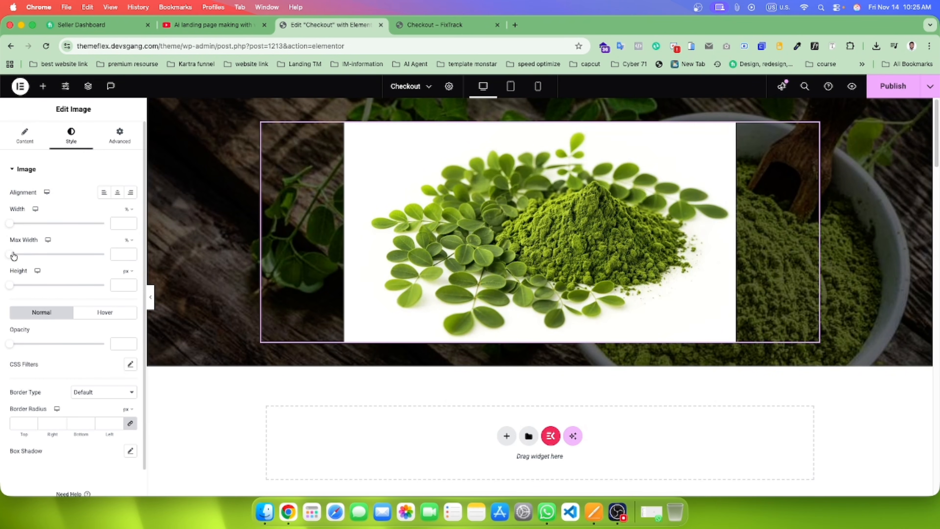
drag(13, 255, 36, 254)
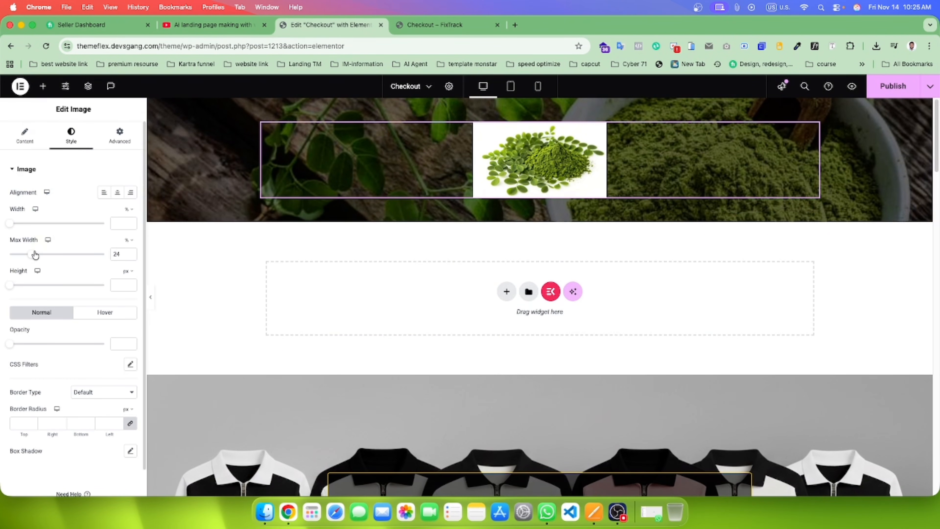
click(424, 23)
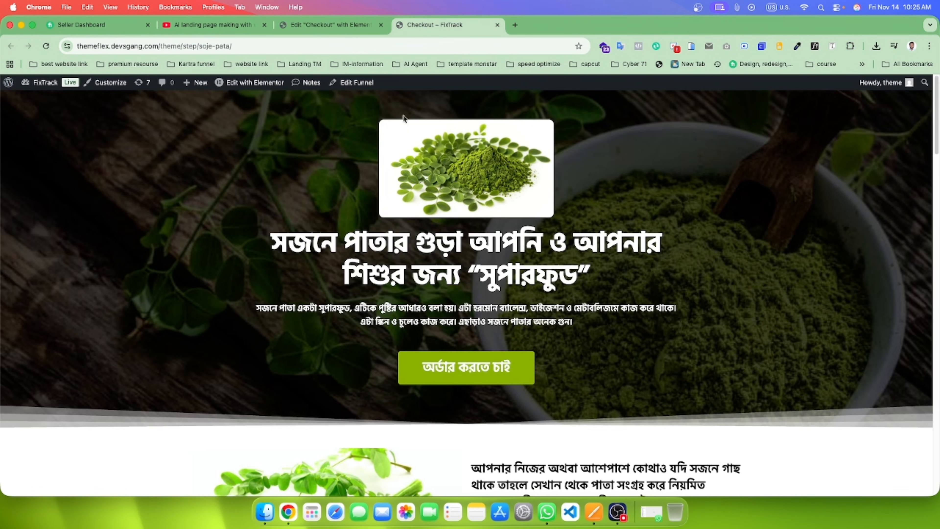
click(329, 23)
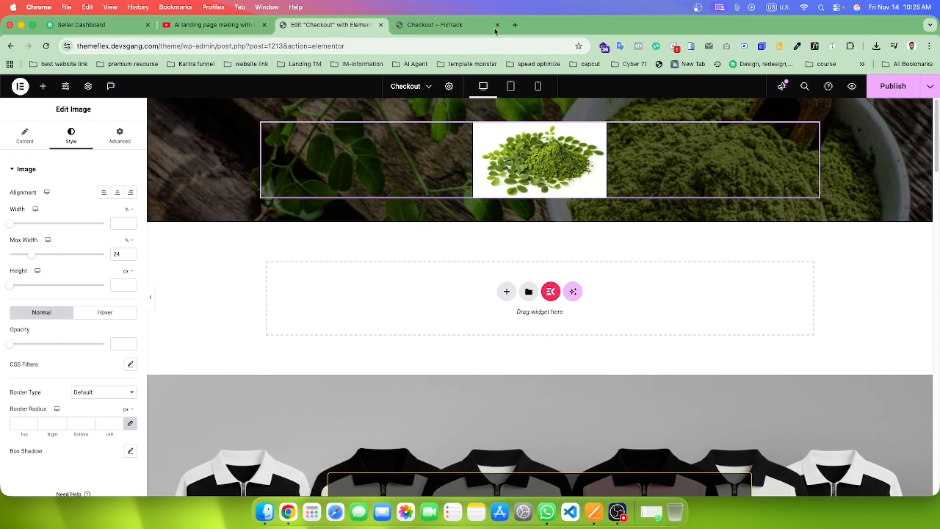
click(472, 24)
click(325, 23)
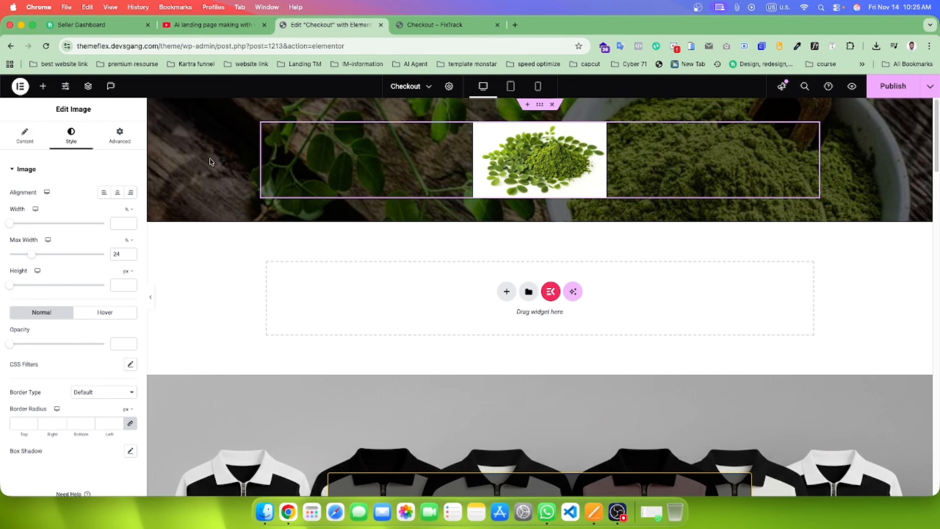
click(132, 252)
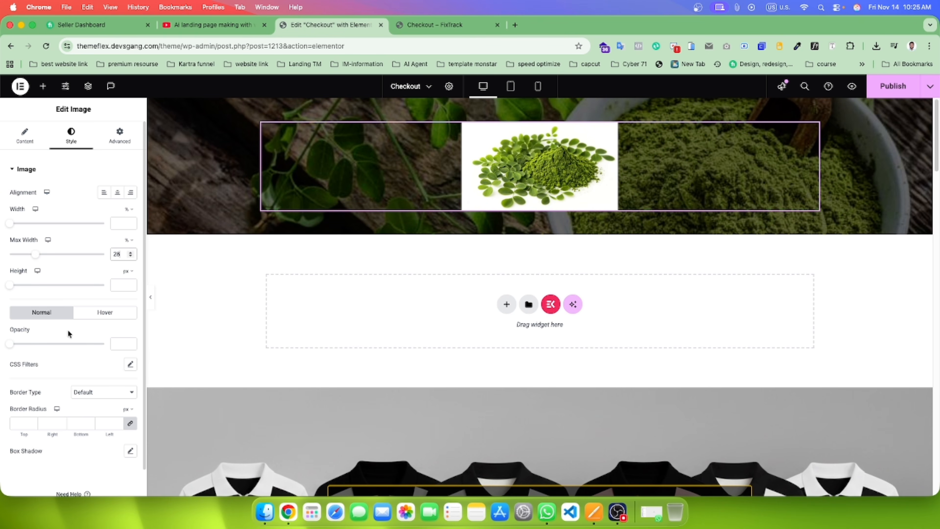
Step: Round all corners of the hero image with a border radius of 10 px
scroll(70, 333, down, 2)
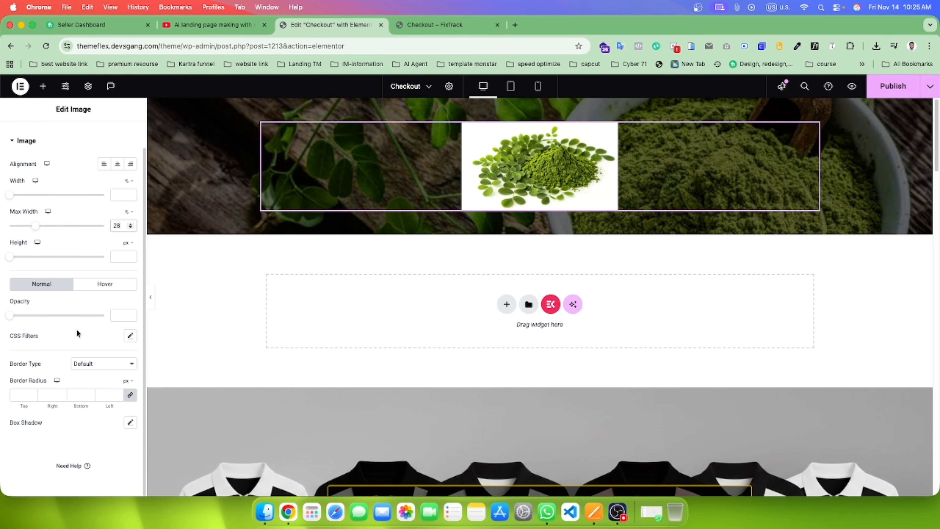
click(21, 396)
text(10)
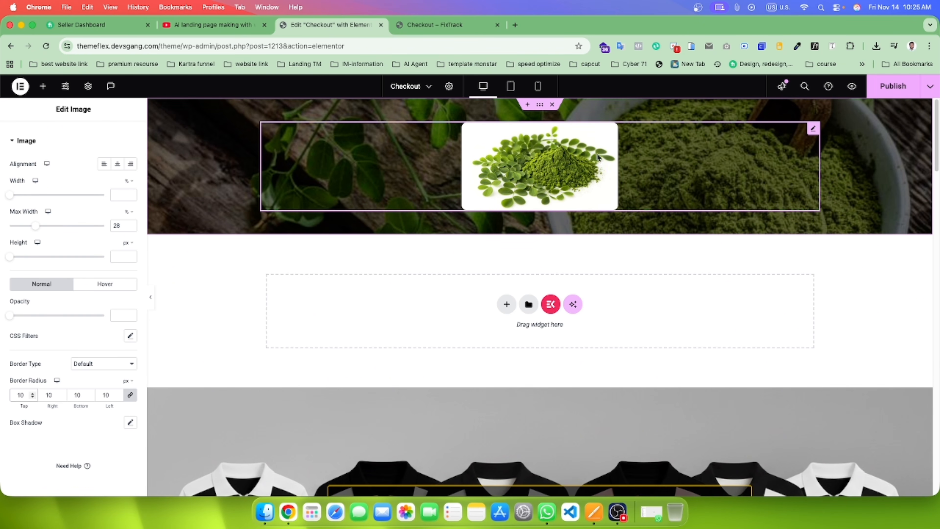
Step: Copy the hero heading text সজনে পাতার গুড়া আপনি ও আপনার শিশুর জন্য “সুপারফুড” from the reference page
click(439, 25)
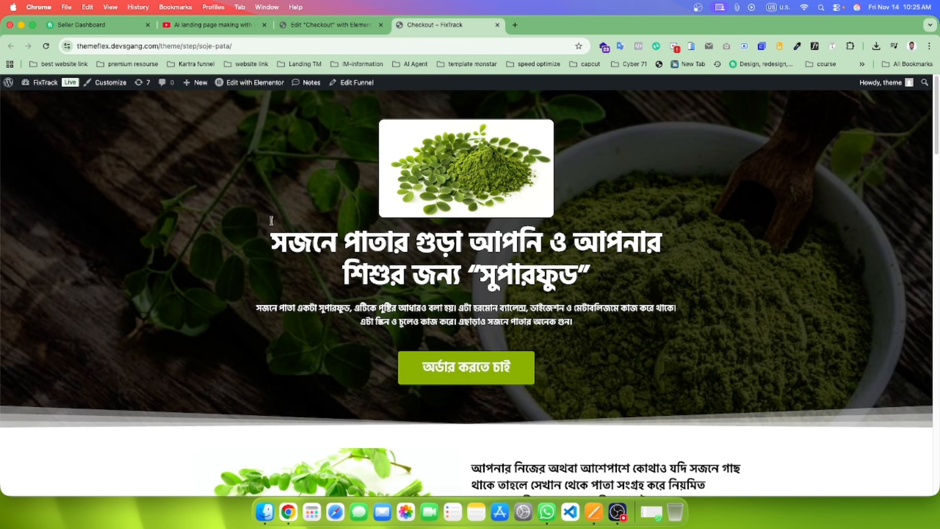
drag(271, 240, 624, 291)
right_click(534, 231)
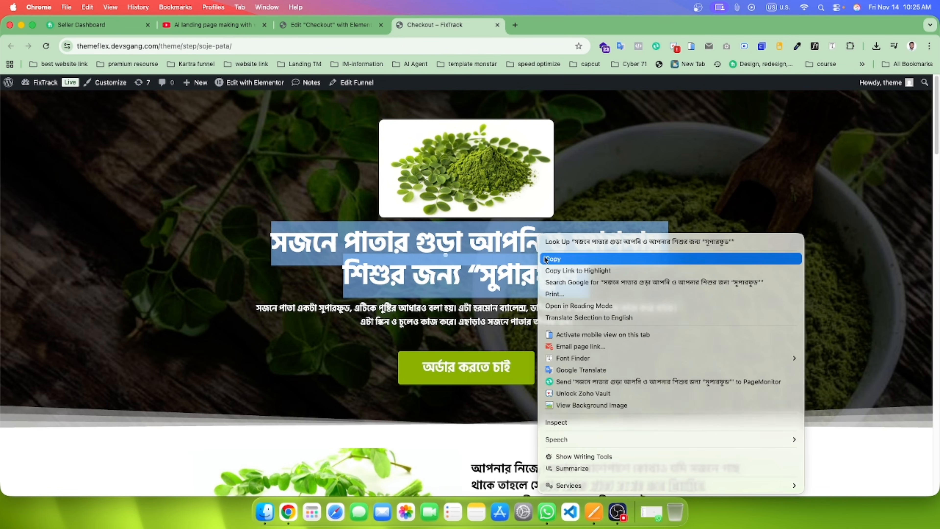
click(565, 261)
click(593, 204)
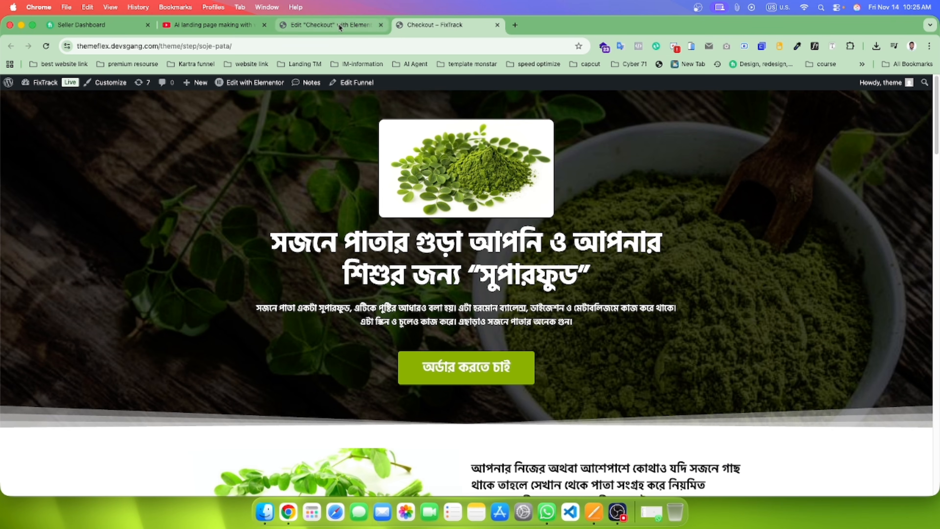
Step: Add a Heading widget below the hero image, replace its placeholder title with the copied text and center it
click(326, 25)
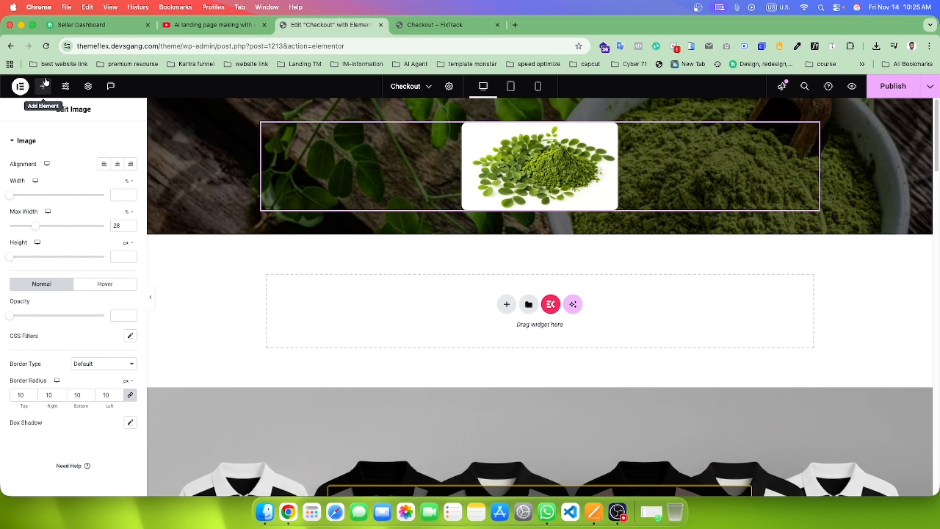
click(43, 86)
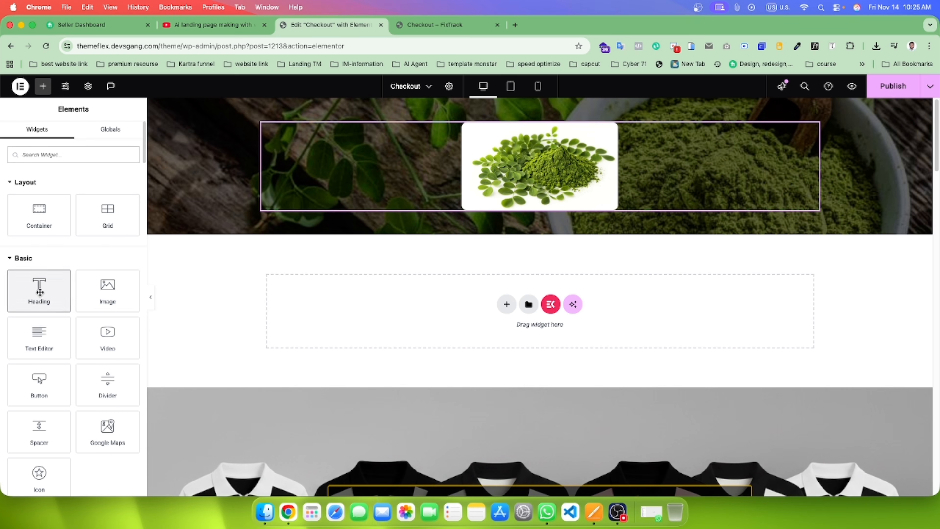
drag(39, 293, 572, 203)
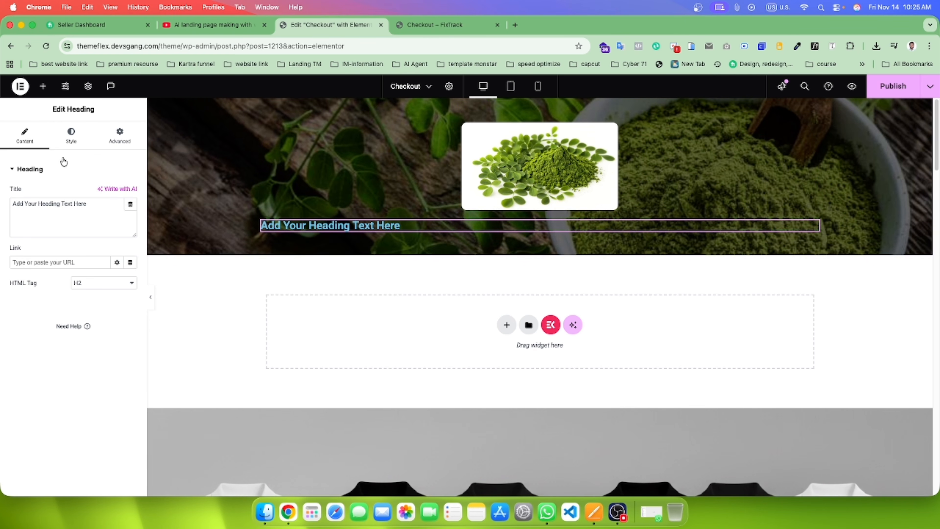
triple_click(51, 214)
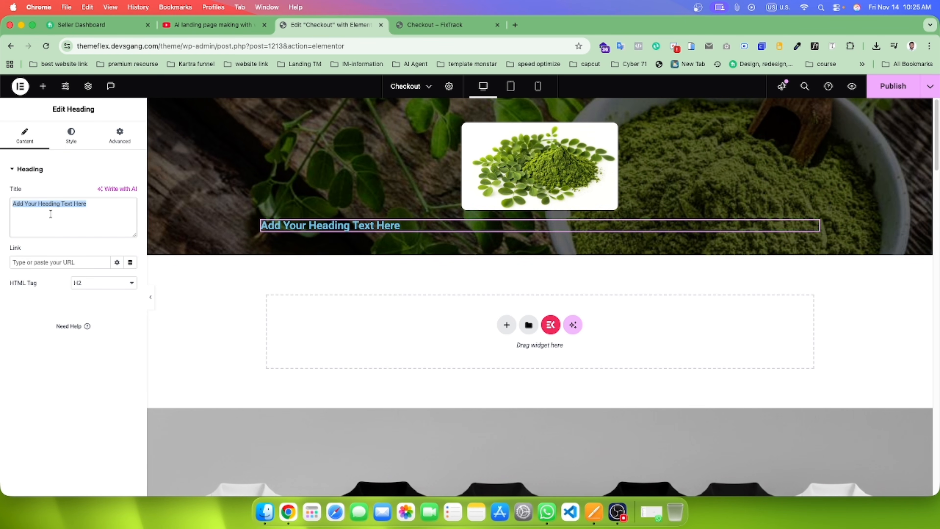
key(super+v)
click(71, 135)
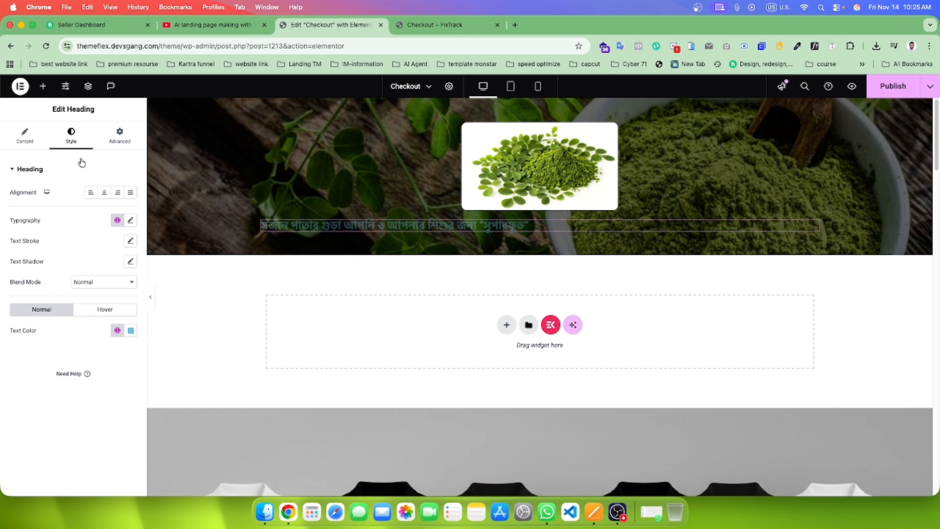
click(102, 200)
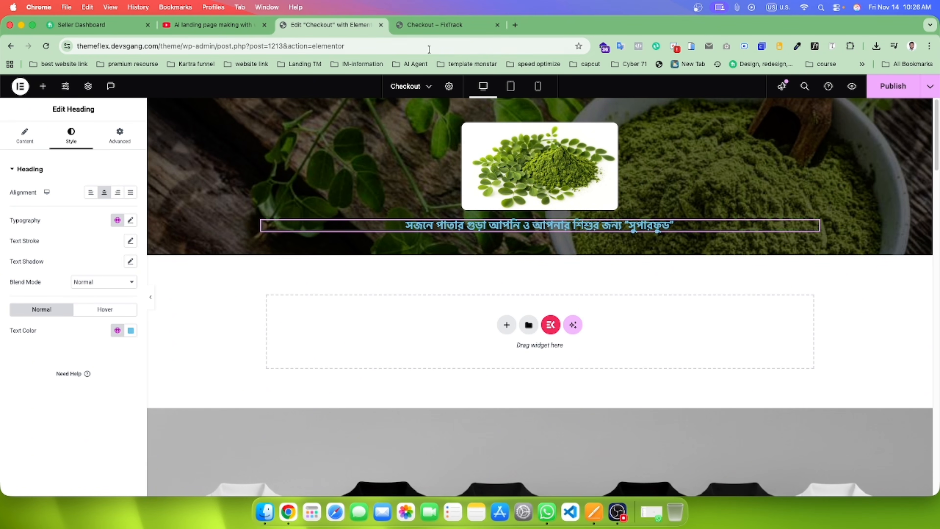
Step: Inspect the font family, weight, size and color of the reference page's hero heading with WhatFont
click(439, 23)
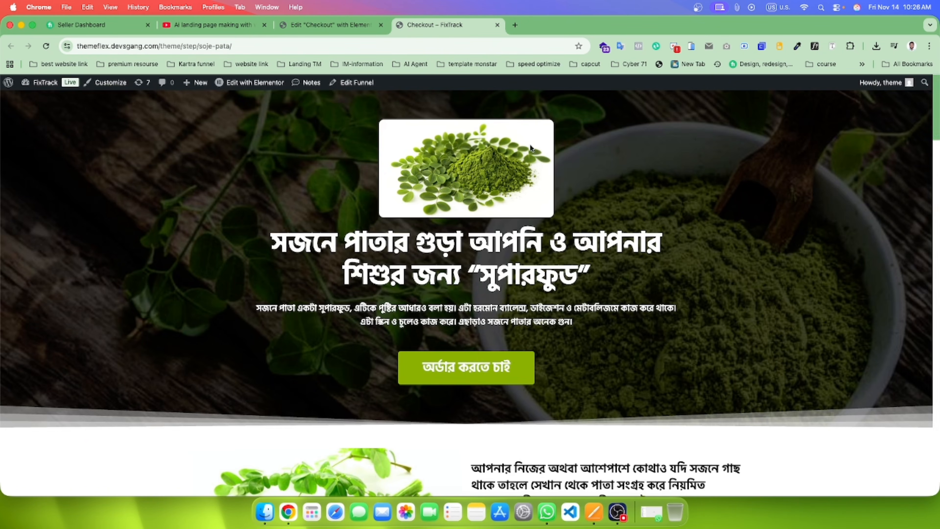
click(798, 46)
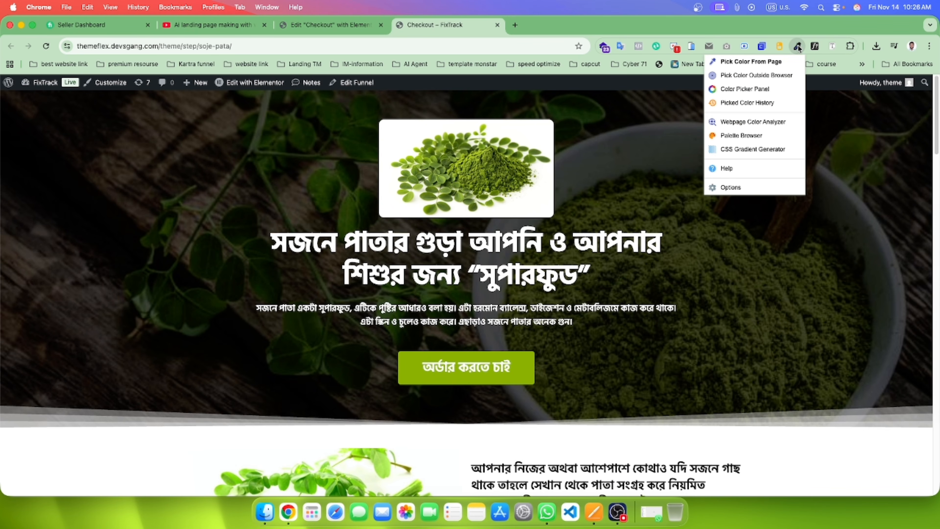
click(761, 382)
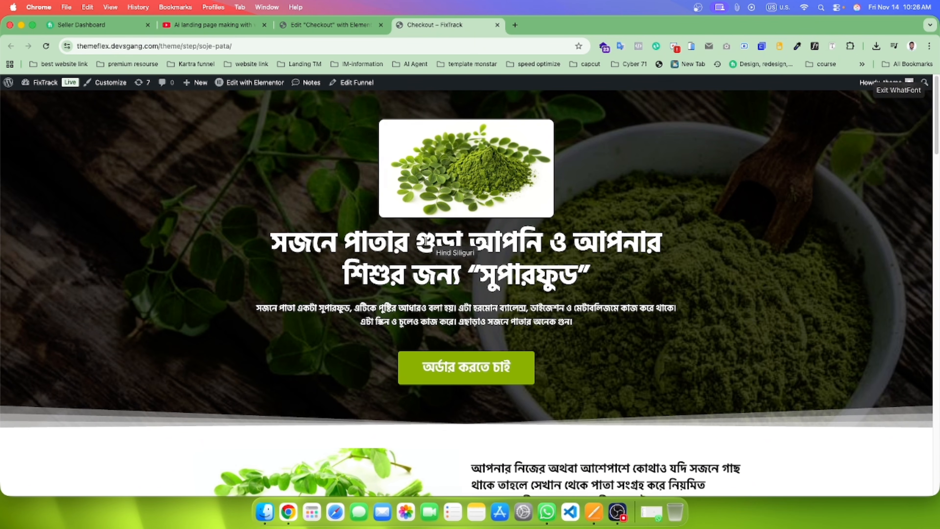
click(439, 240)
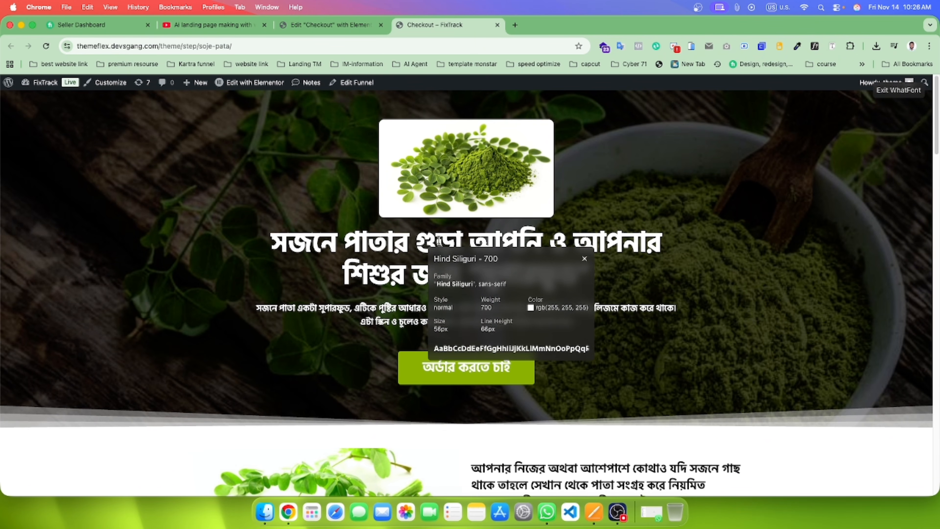
double_click(445, 258)
click(476, 260)
click(323, 117)
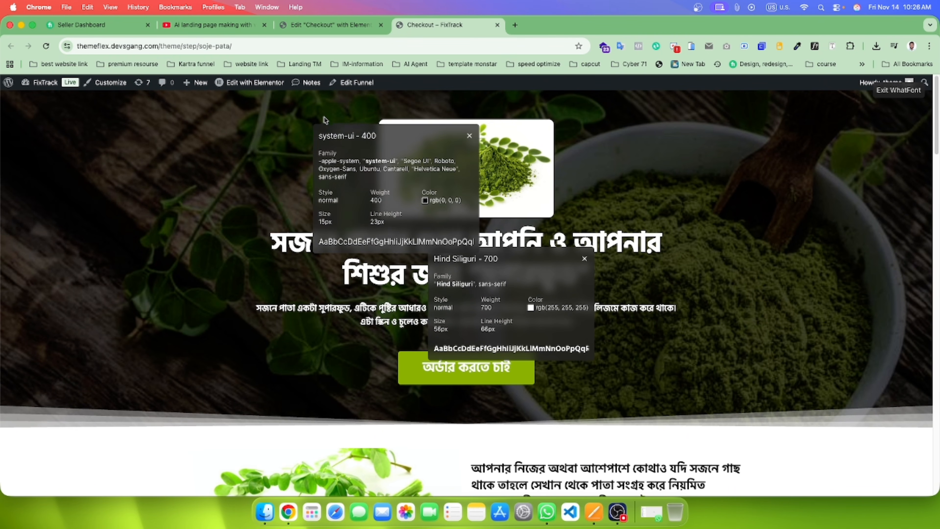
Step: Set the hero heading's typography in the Elementor editor to the Hind Siliguri font family with weight 700 (Bold)
click(331, 25)
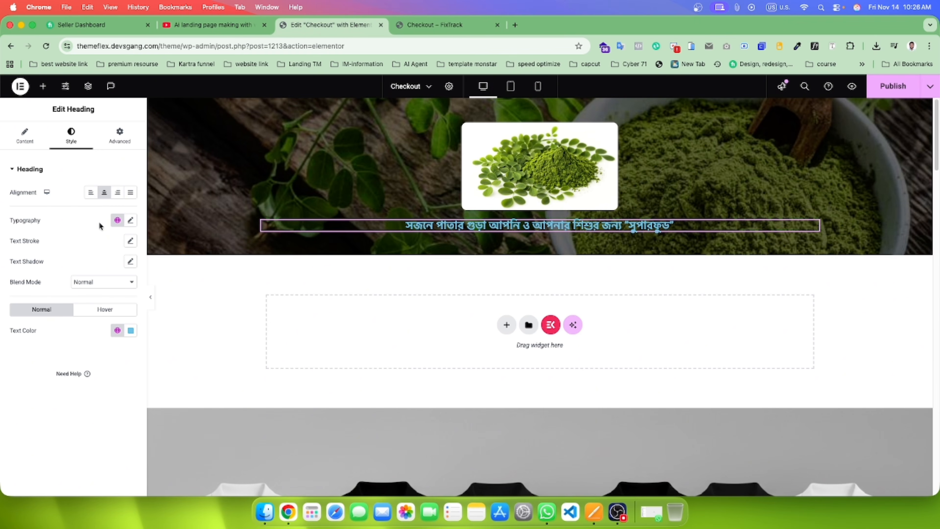
click(130, 220)
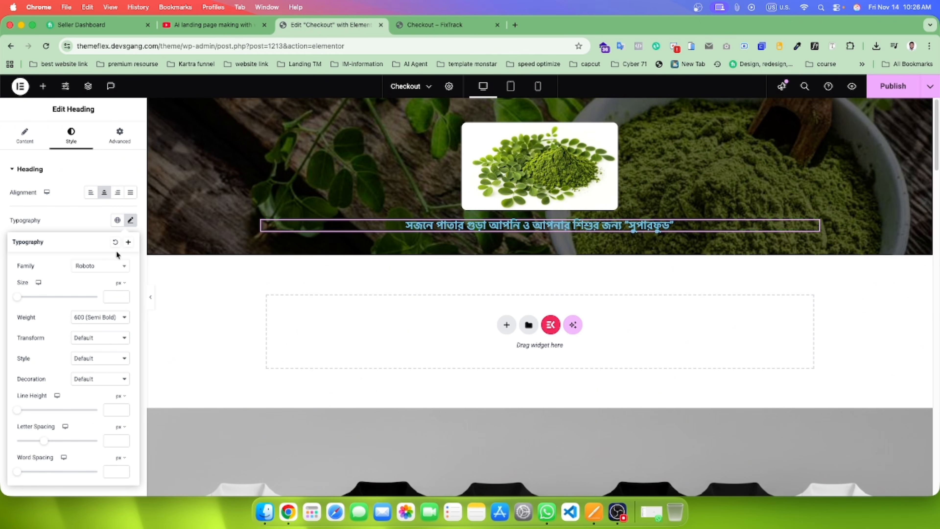
click(103, 266)
text(hind)
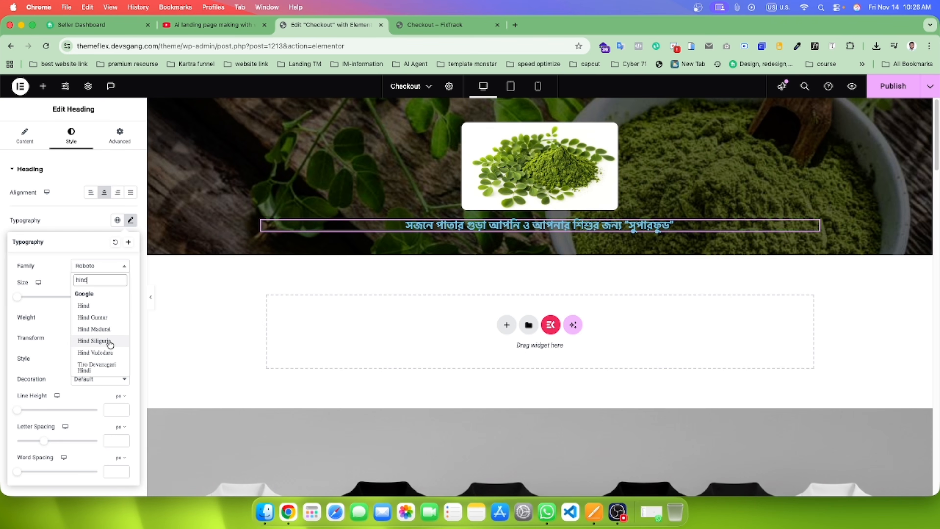
click(103, 352)
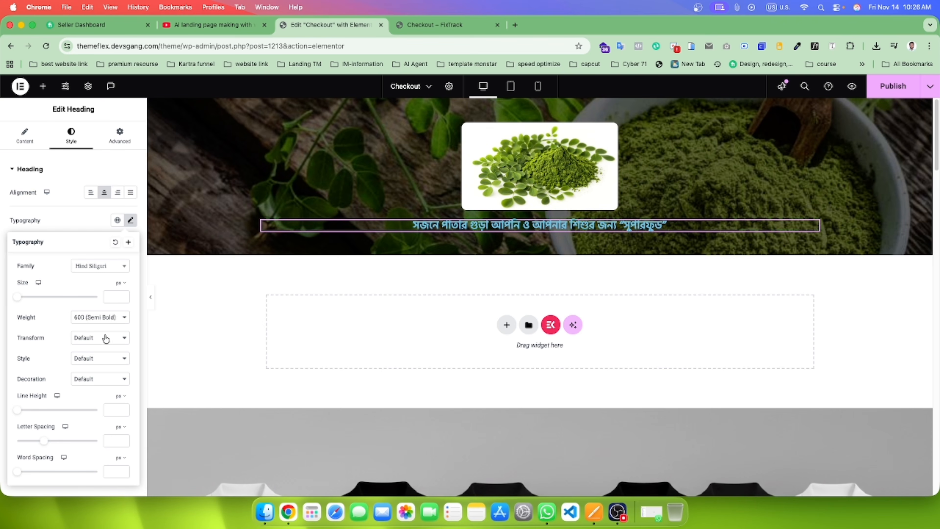
click(98, 317)
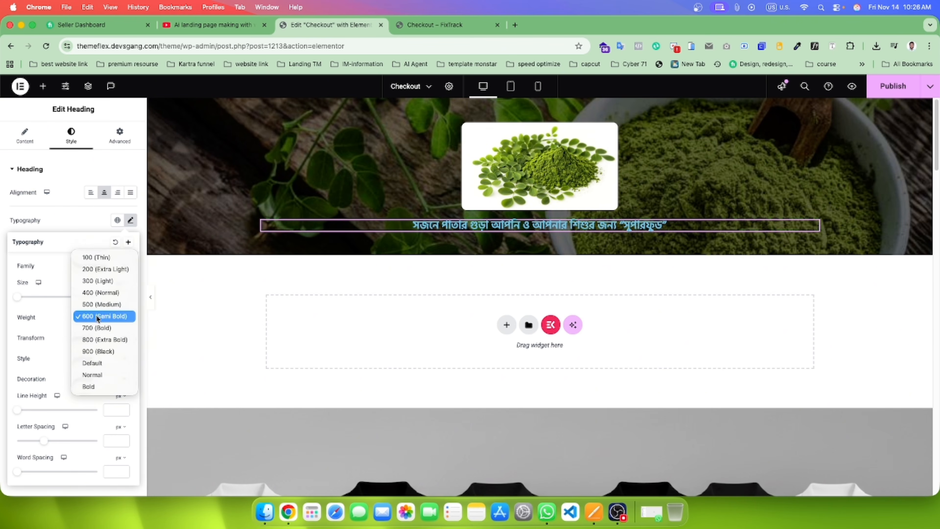
click(99, 328)
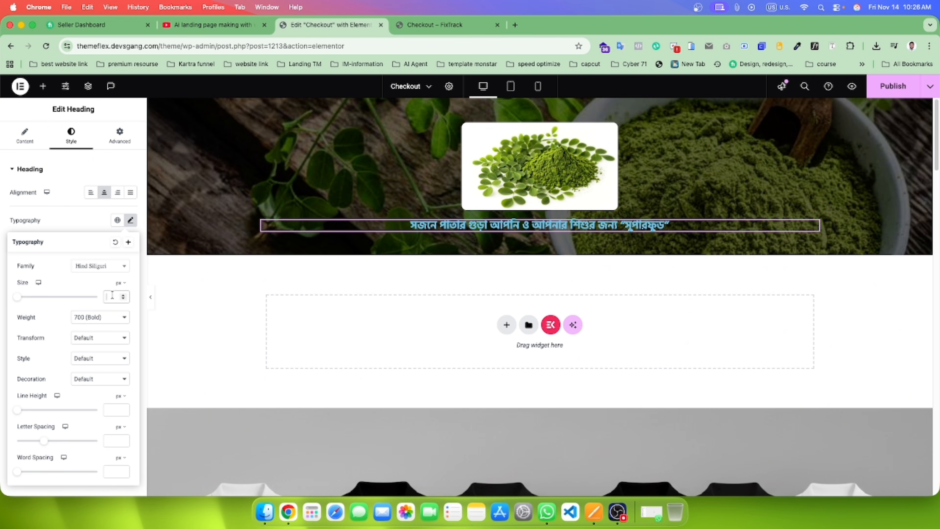
Step: Set the hero heading's font size to 56 px and its line height to 66 px
text(56)
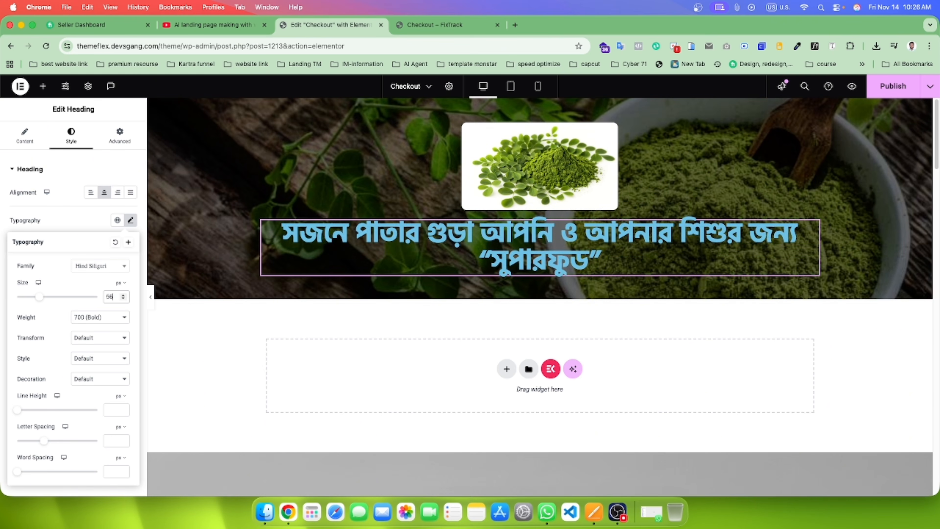
click(114, 408)
text(66)
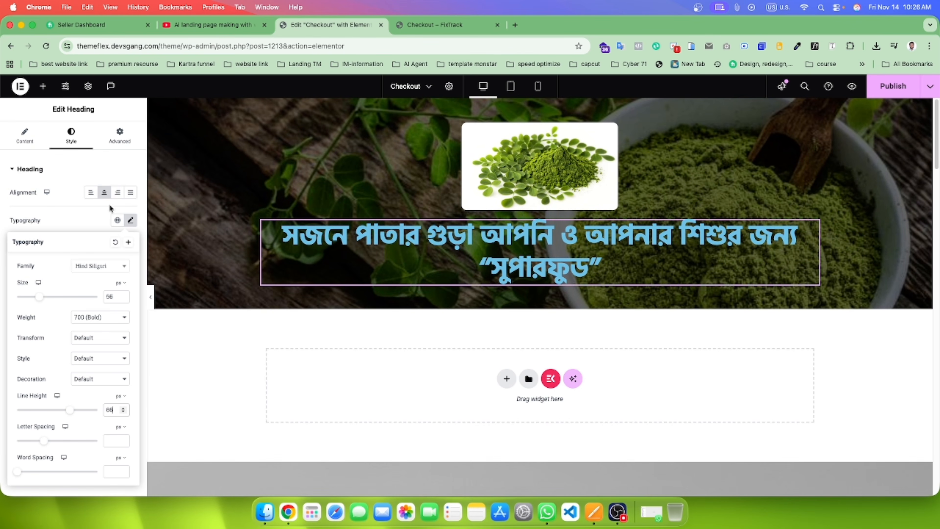
click(79, 214)
Step: Exit WhatFont on the reference page and insert a line break before শিশুর in the hero heading being built
click(436, 25)
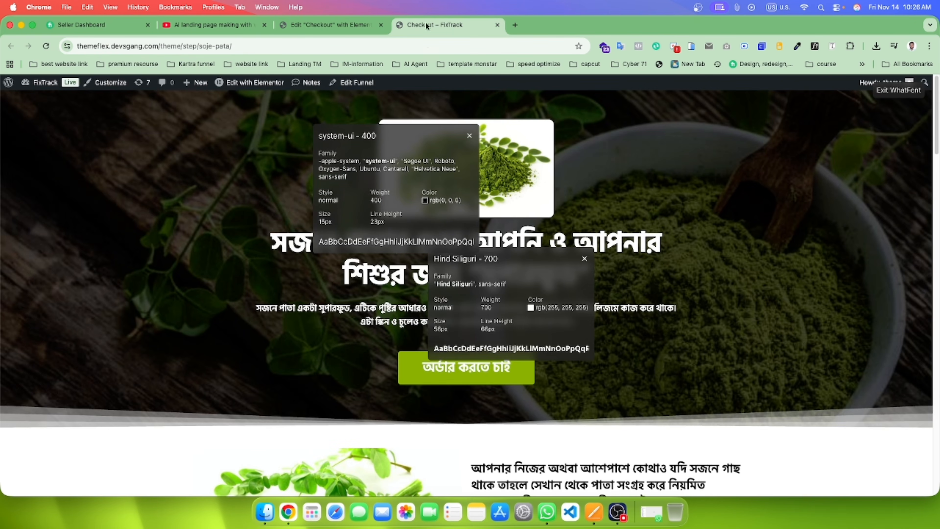
click(814, 46)
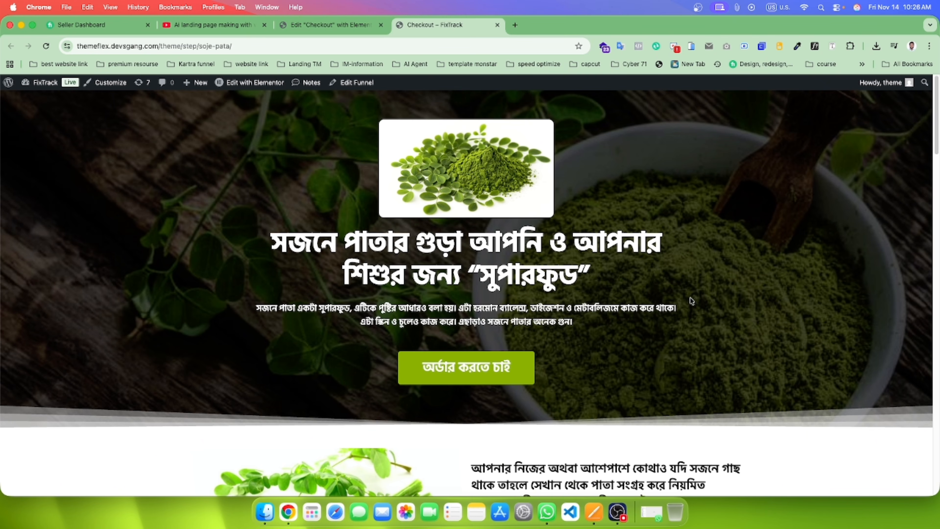
click(331, 31)
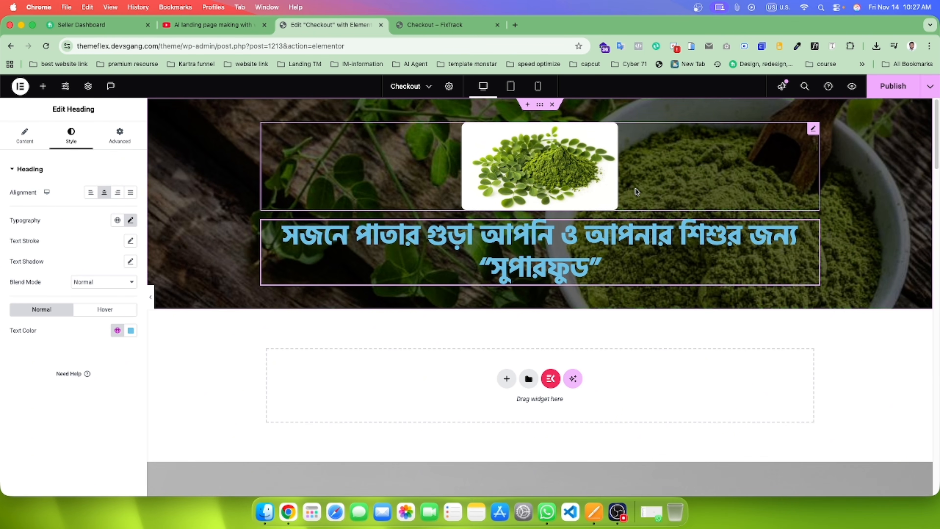
click(587, 254)
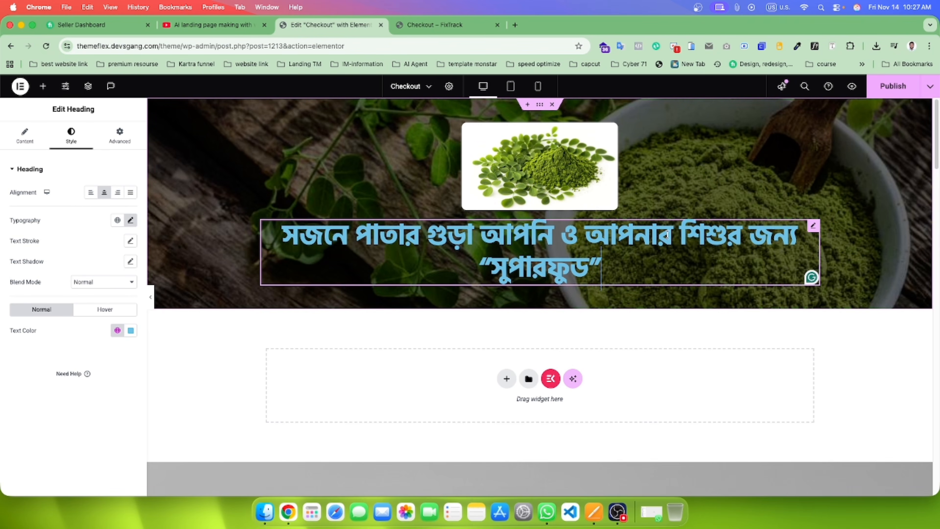
click(681, 235)
key(shift+Return)
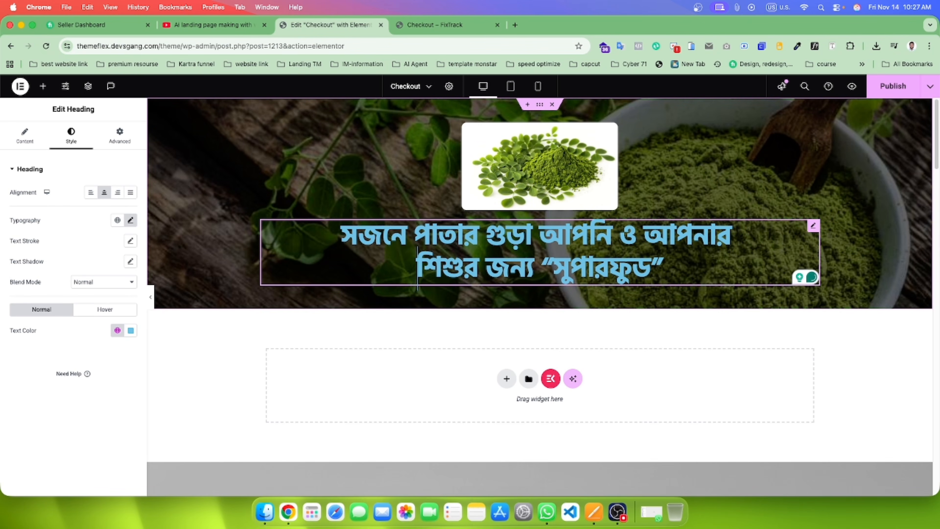
click(12, 127)
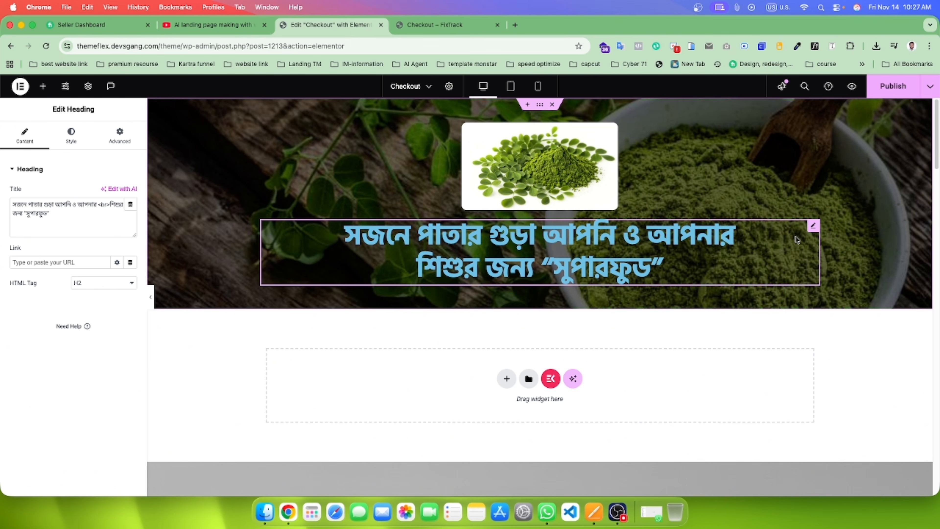
Step: Try a custom width of 69% for the hero heading and return its width to Default
click(126, 144)
click(111, 270)
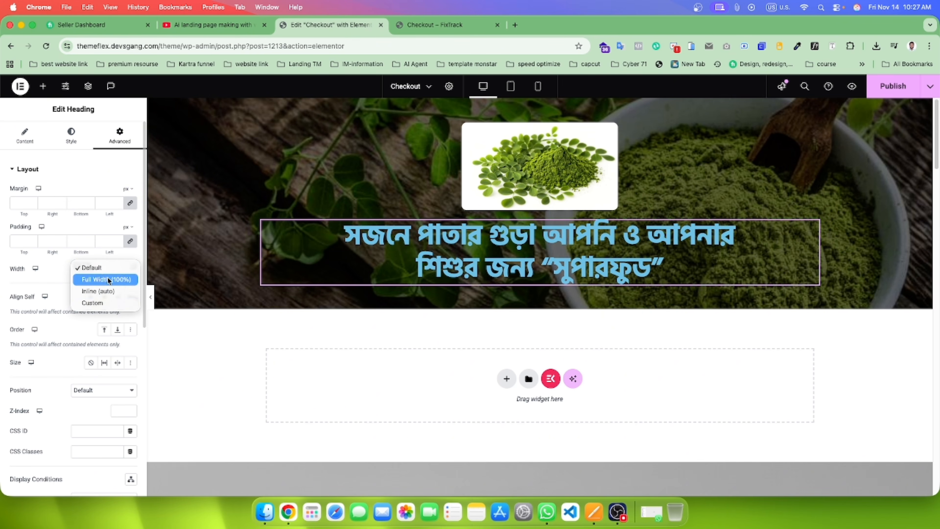
click(102, 300)
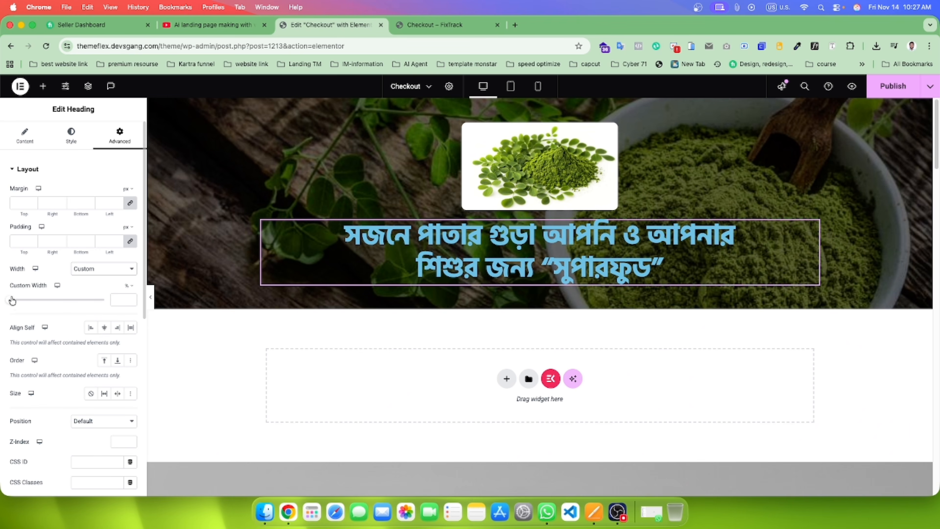
drag(12, 301, 73, 314)
click(95, 268)
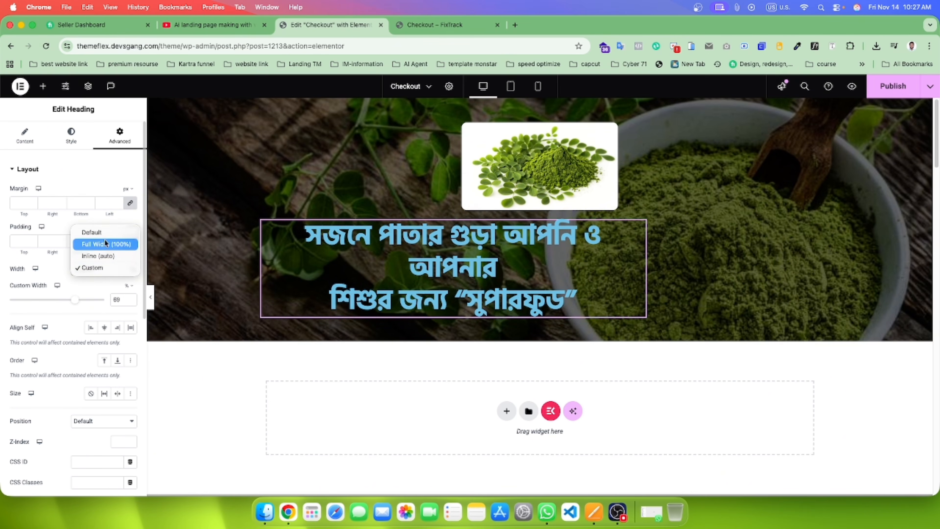
click(93, 232)
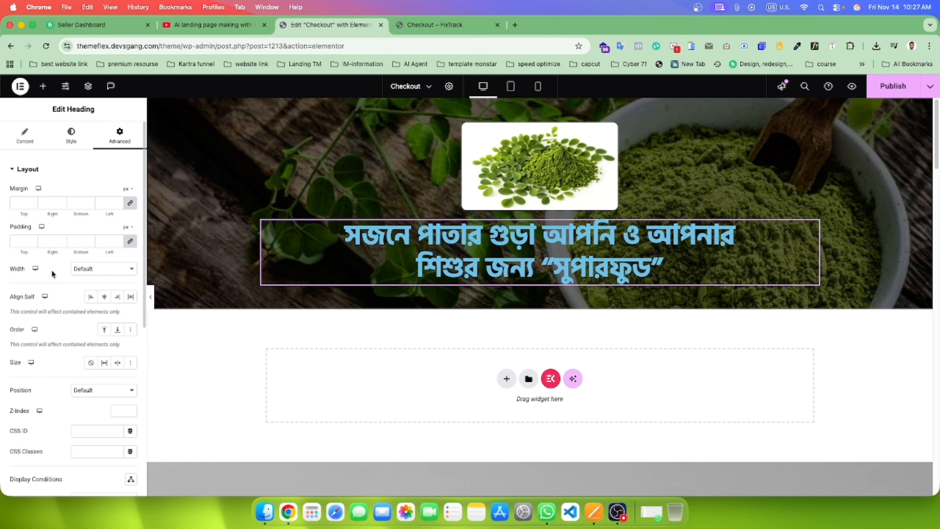
Step: Change the hero heading's text color to white
click(71, 135)
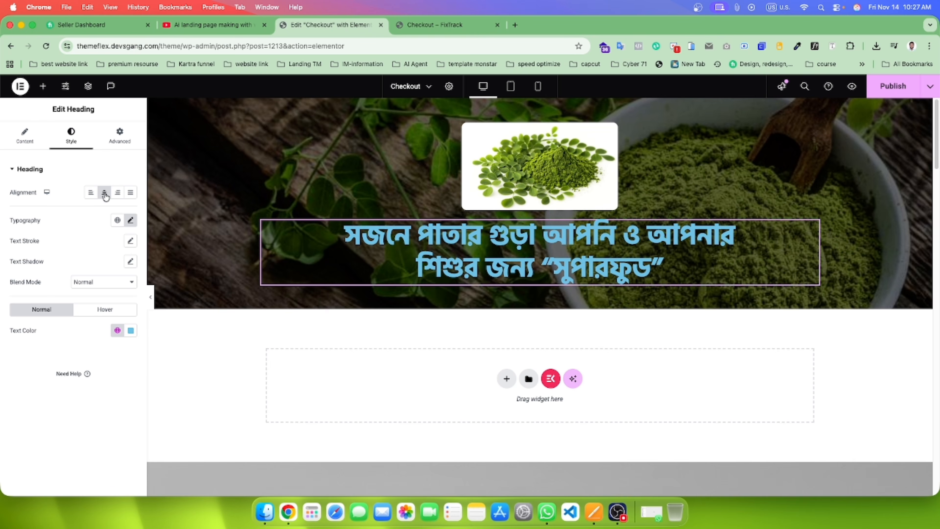
click(126, 334)
drag(102, 407, 74, 370)
click(28, 425)
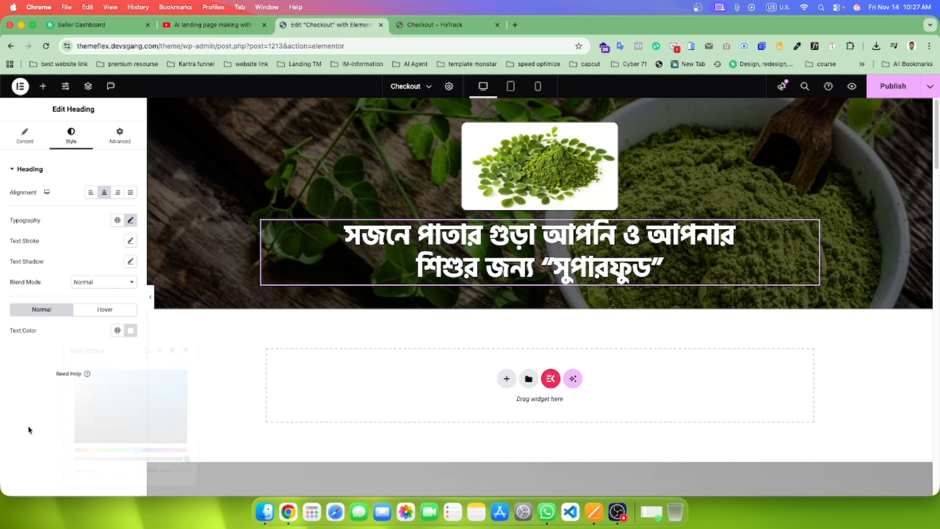
Step: Compare the hero with the reference page and copy the two-line description below the reference heading
click(431, 25)
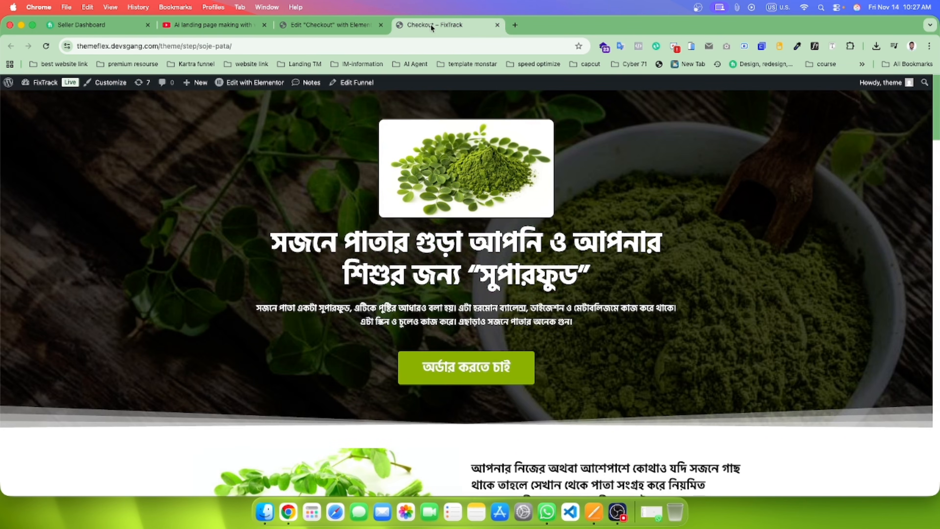
click(356, 24)
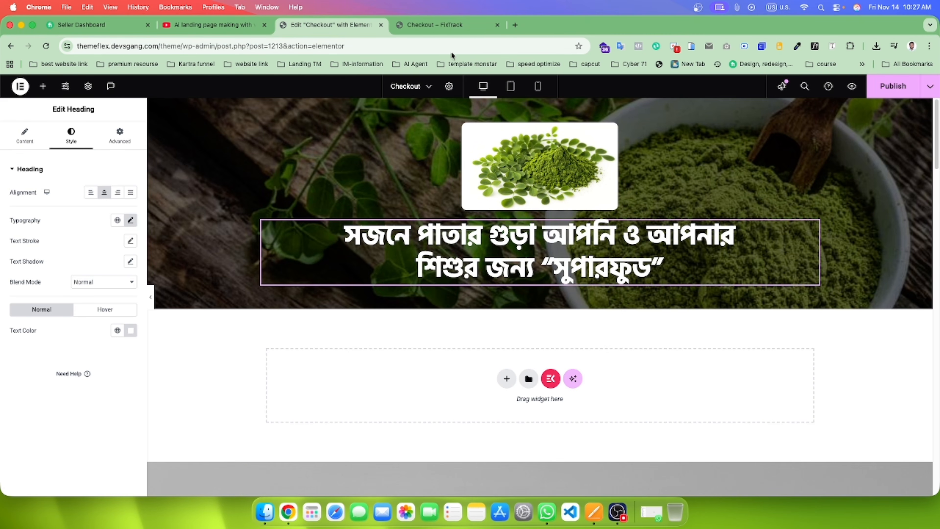
click(443, 24)
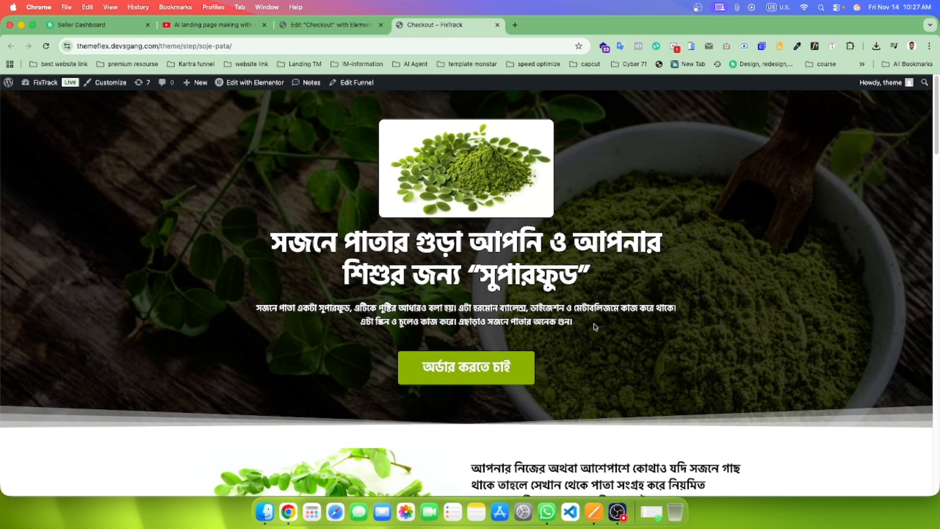
drag(595, 327, 256, 306)
key(super+c)
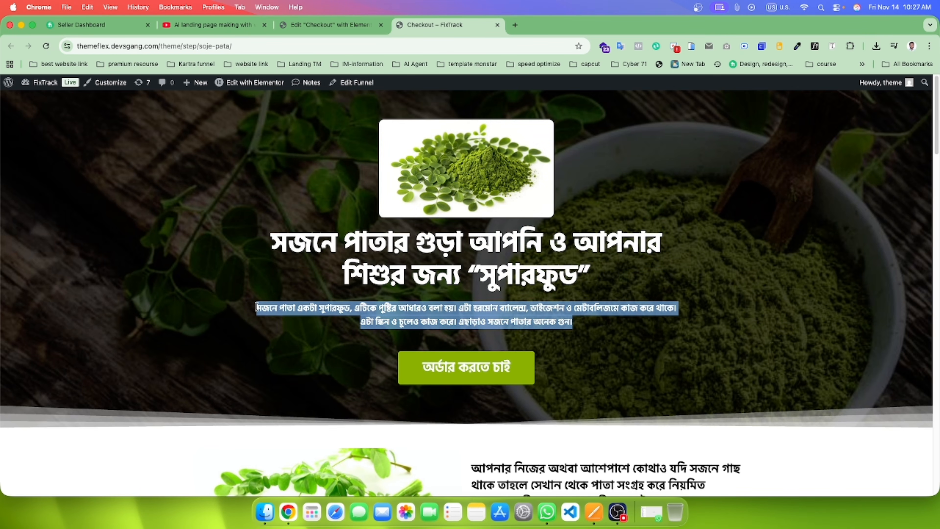
Step: Inspect the font family, weight, size, line height and color of the reference page's hero description with WhatFont
click(797, 193)
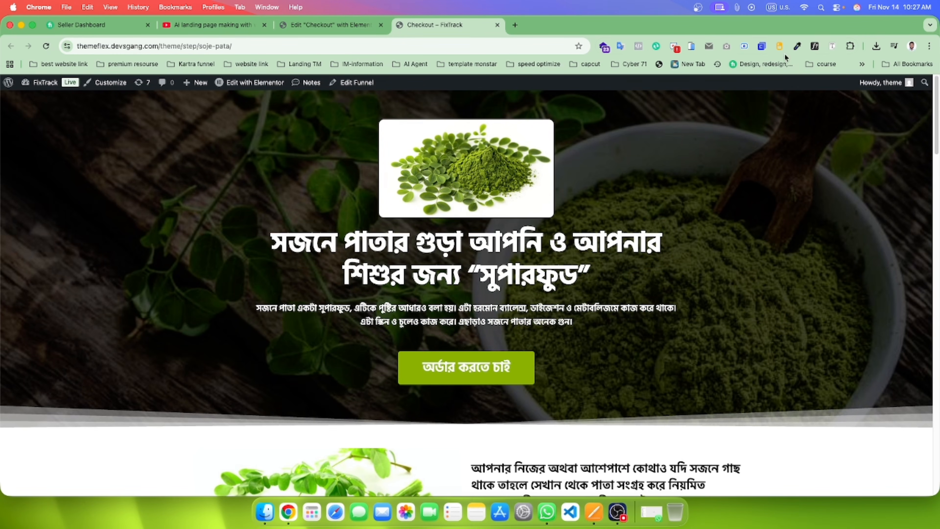
click(815, 46)
click(416, 308)
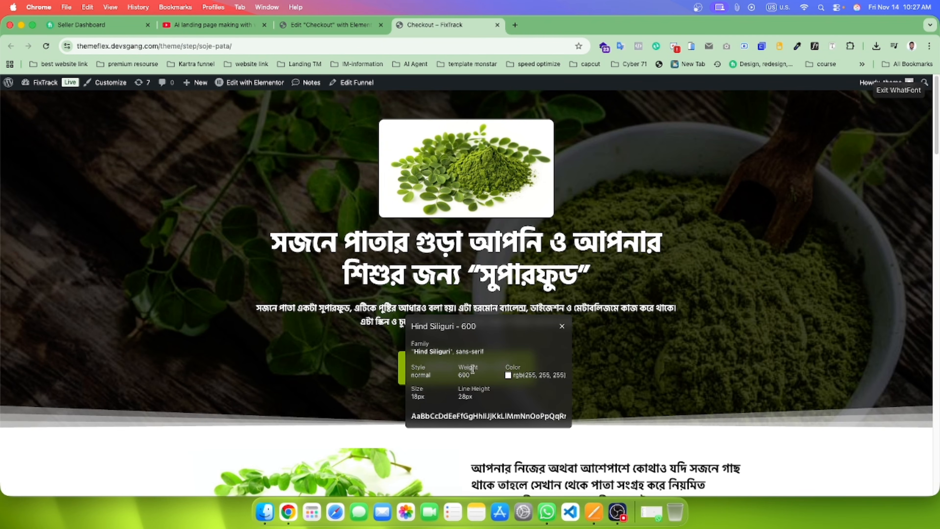
Step: Add a Text Editor widget below the hero heading and replace its placeholder text with the copied description
click(330, 25)
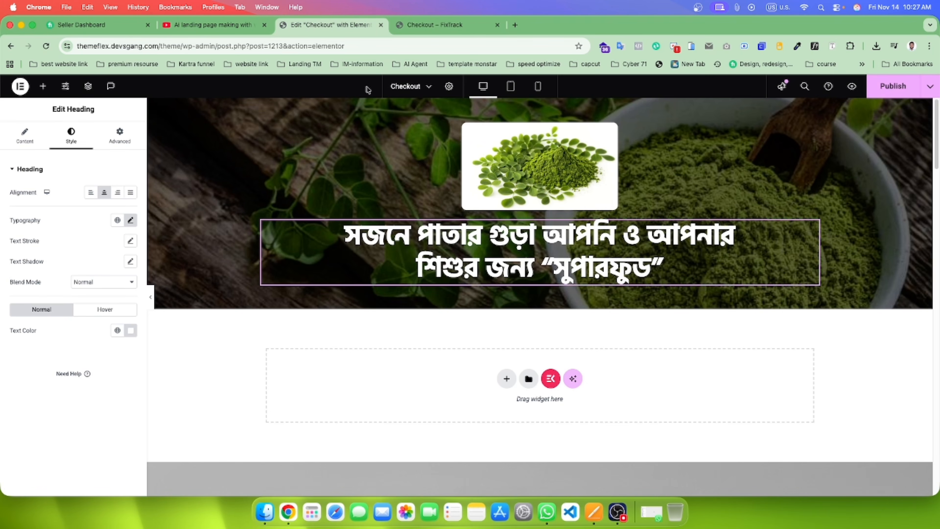
click(43, 86)
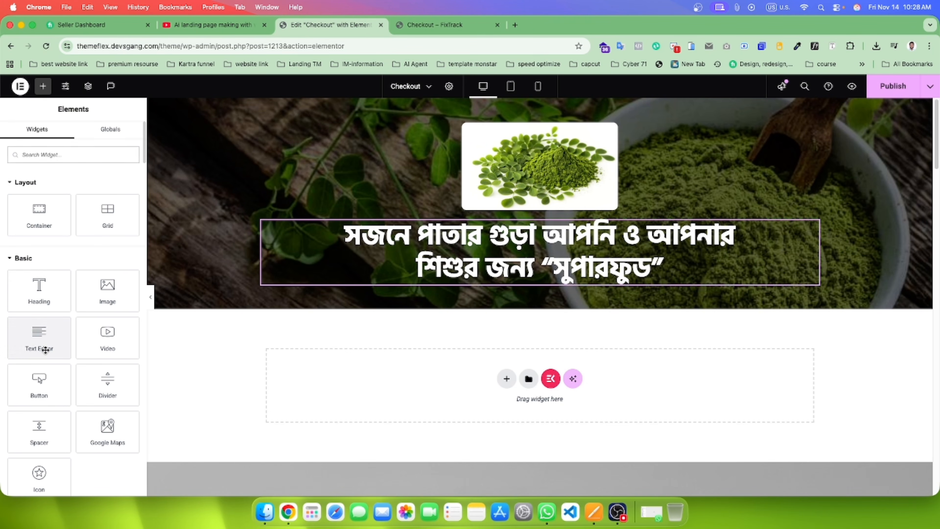
drag(43, 347, 577, 273)
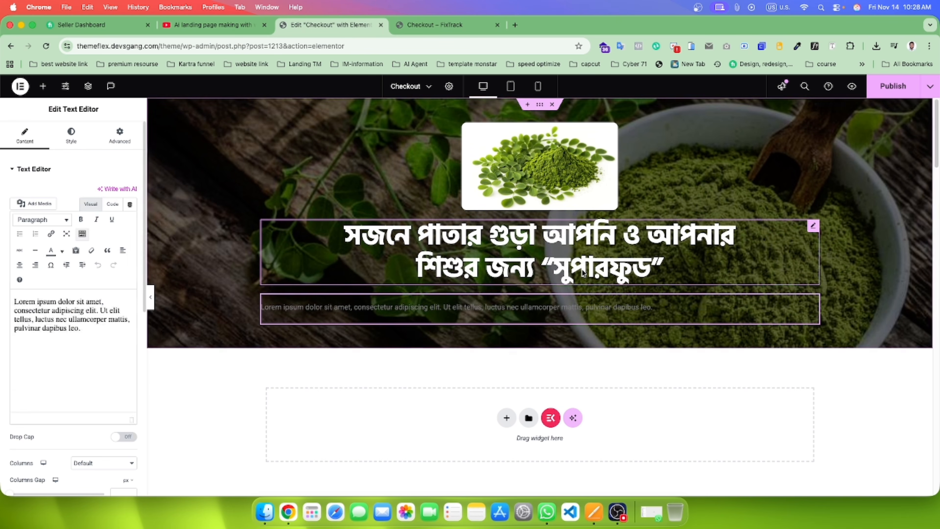
click(60, 310)
key(super+a)
key(super+v)
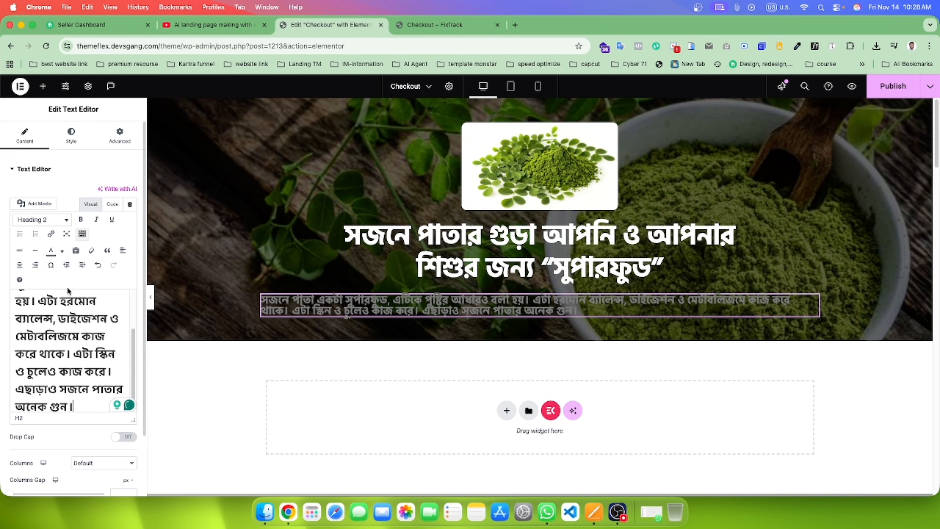
Step: Change the format of the whole pasted description to Paragraph
key(super+a)
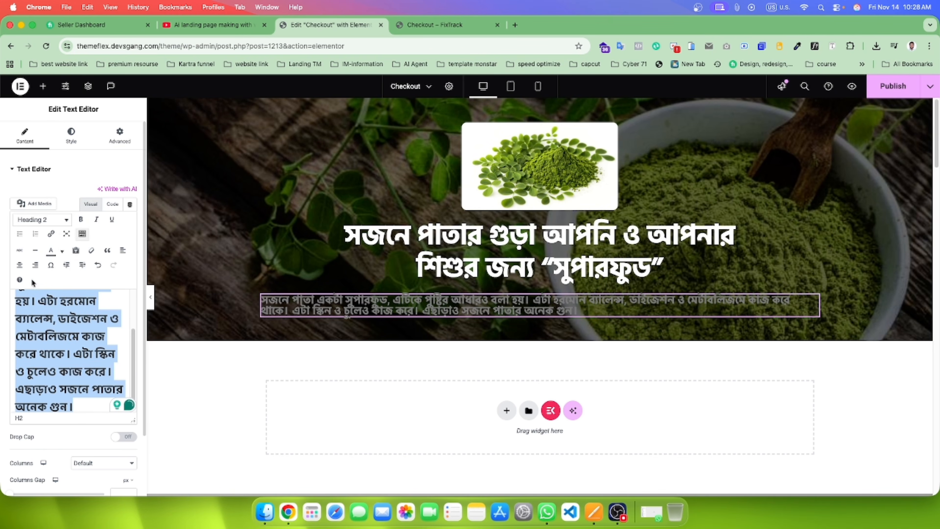
click(49, 219)
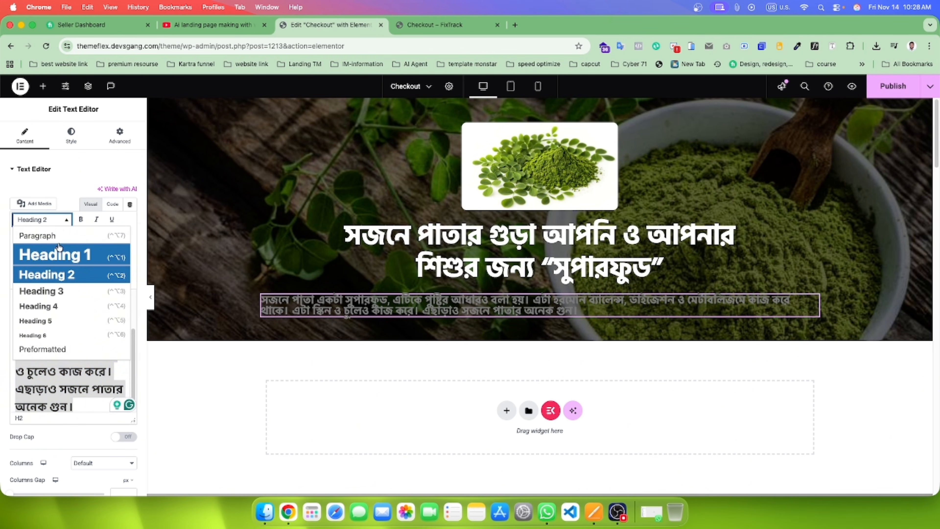
click(50, 235)
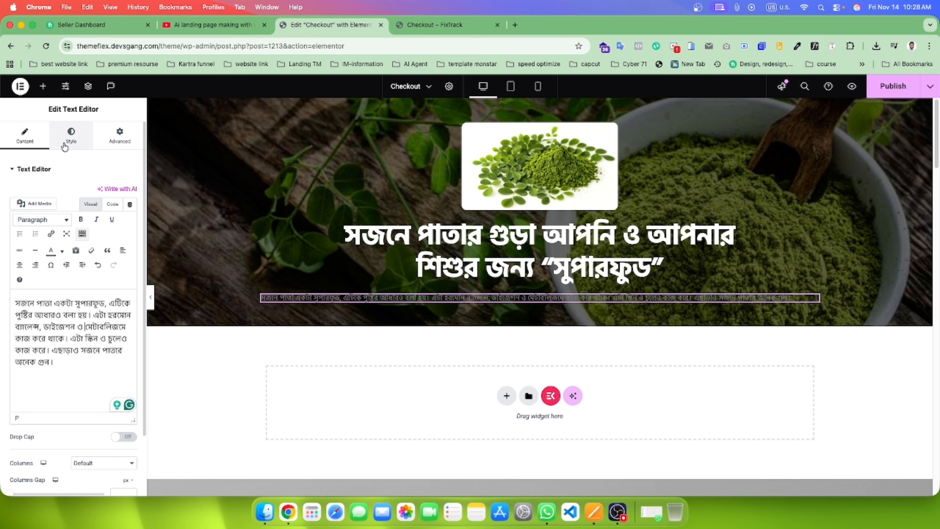
Step: Set the hero description's font family to Hind Siliguri in its typography settings
click(71, 135)
click(131, 221)
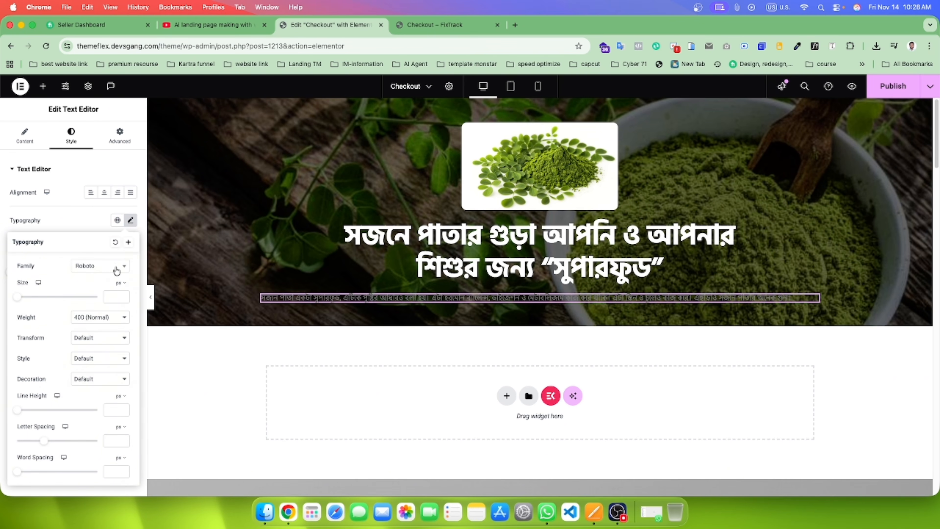
click(113, 271)
text(hind)
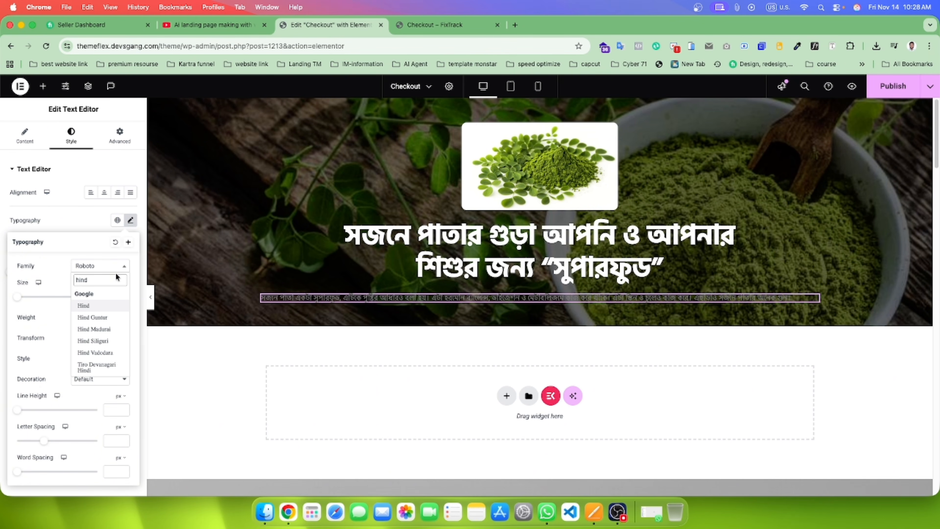
click(113, 341)
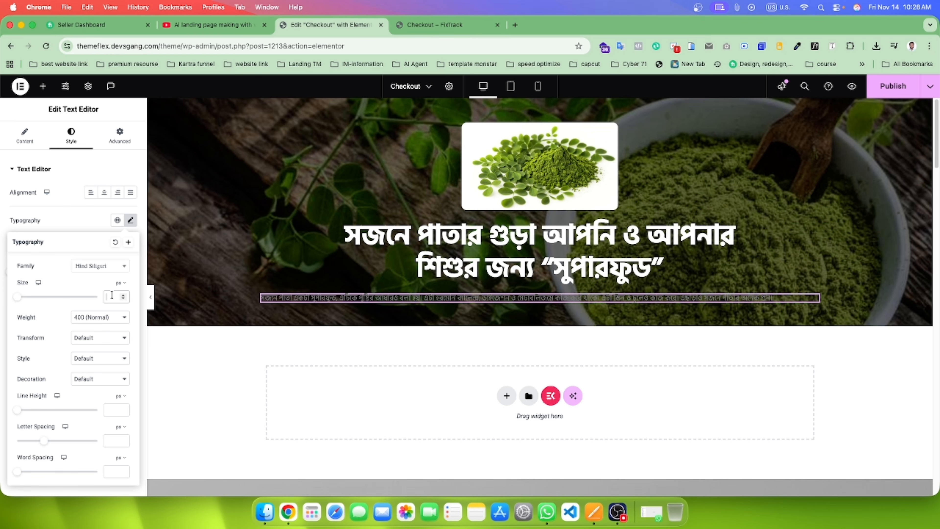
Step: Match the reference page's description by setting the font size to 18 px and the weight to 600 (Semi Bold)
click(458, 23)
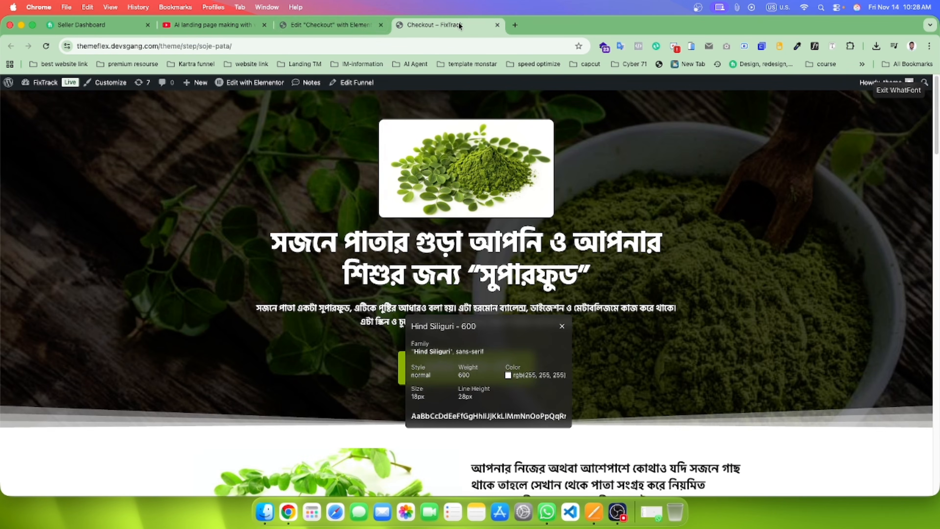
click(322, 24)
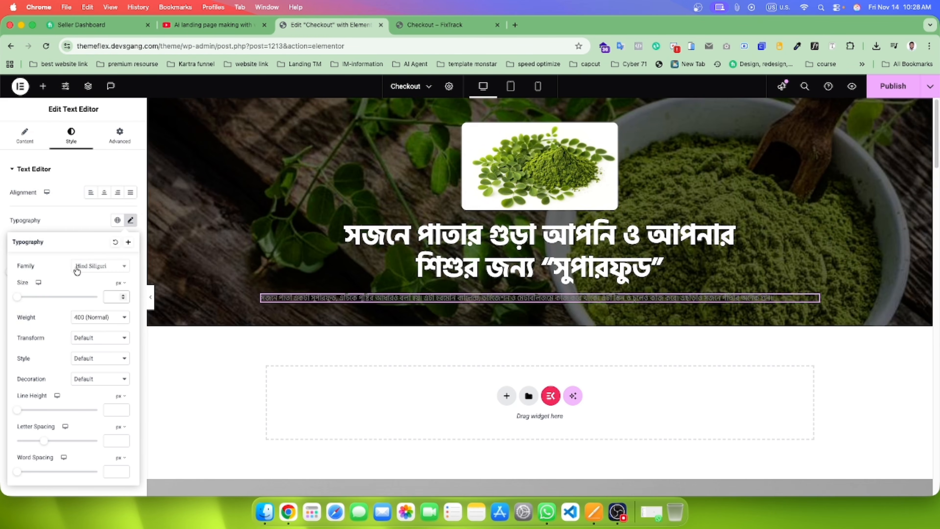
click(112, 297)
text(18)
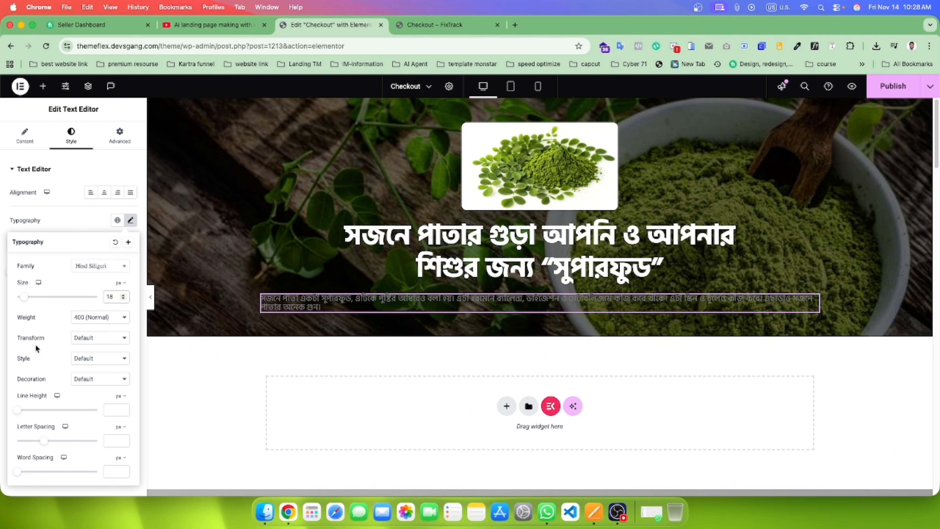
click(107, 318)
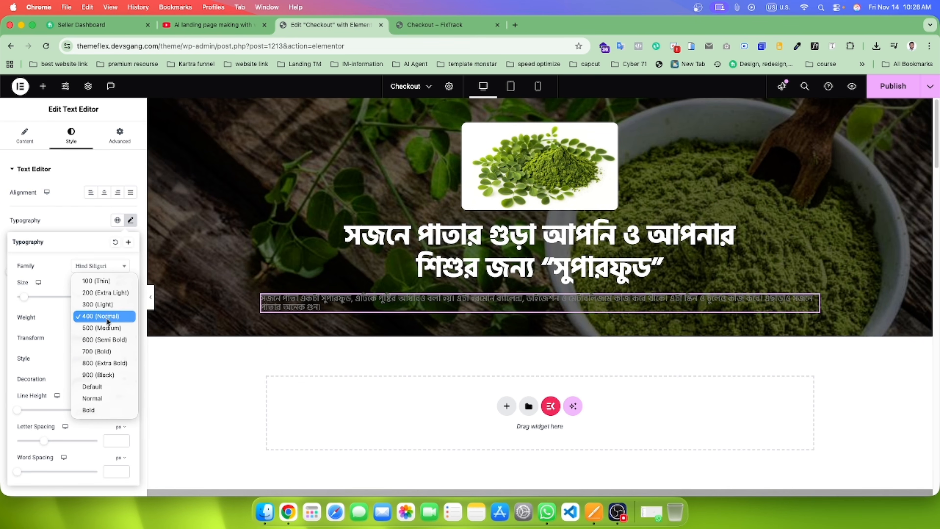
click(102, 340)
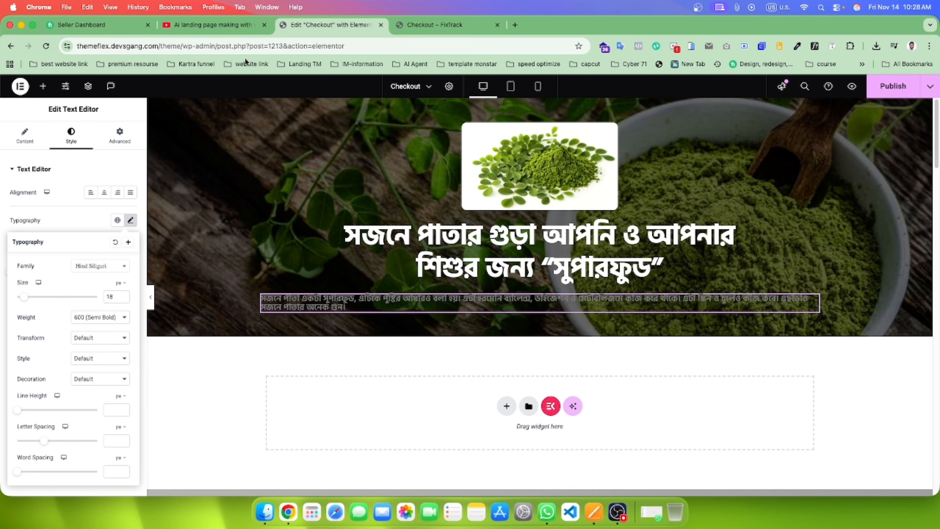
Step: Check the reference page's line height and set the hero description's line height to 28 px
click(450, 29)
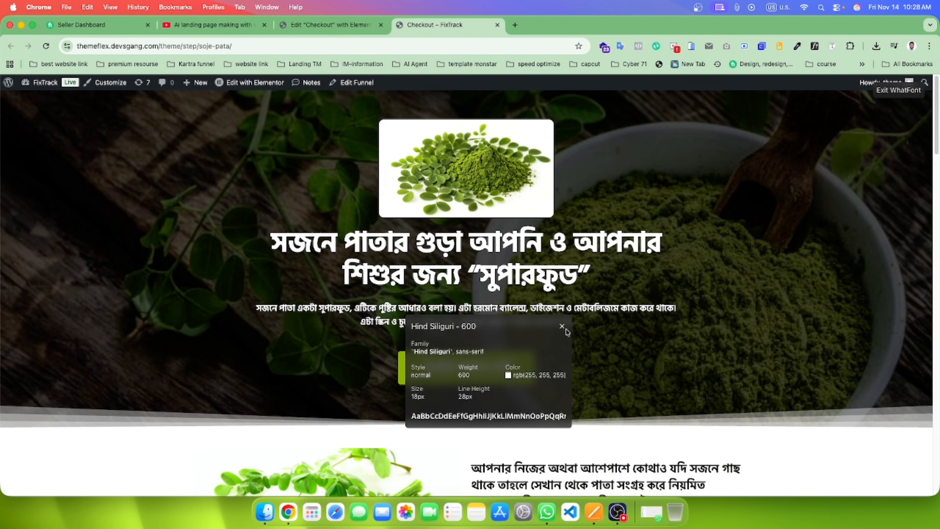
click(353, 25)
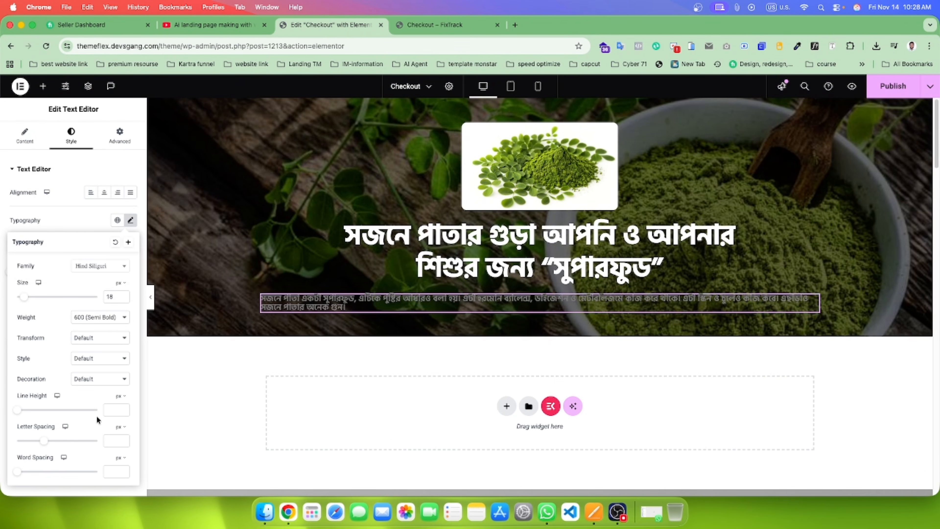
click(118, 409)
text(28)
click(76, 231)
Step: Change the hero description's text color to white
click(131, 320)
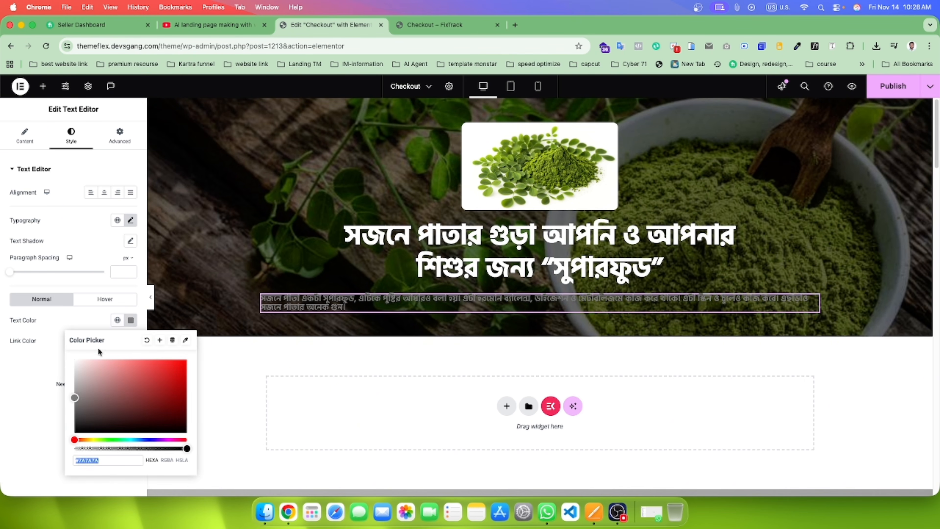
drag(98, 386, 62, 338)
click(37, 376)
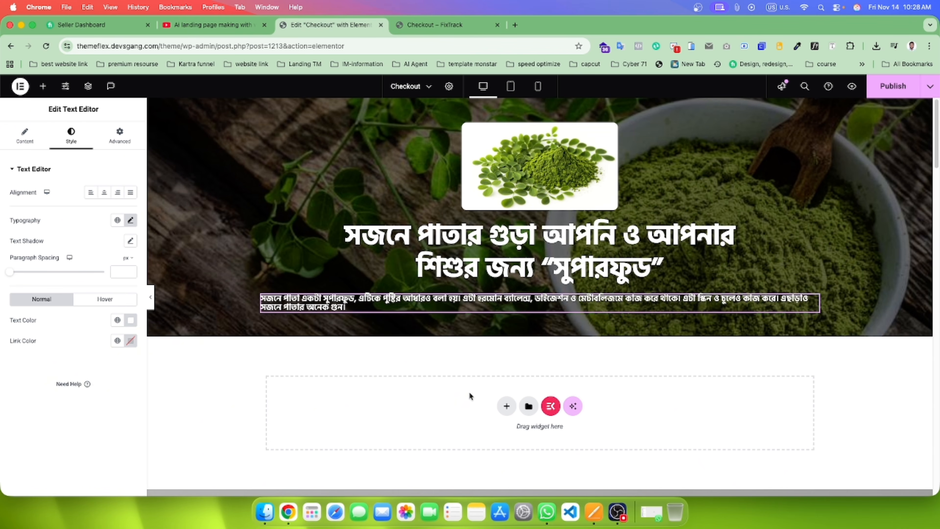
Step: Compare the description with the reference page and give its text widget a custom width of 69%
click(457, 25)
click(304, 23)
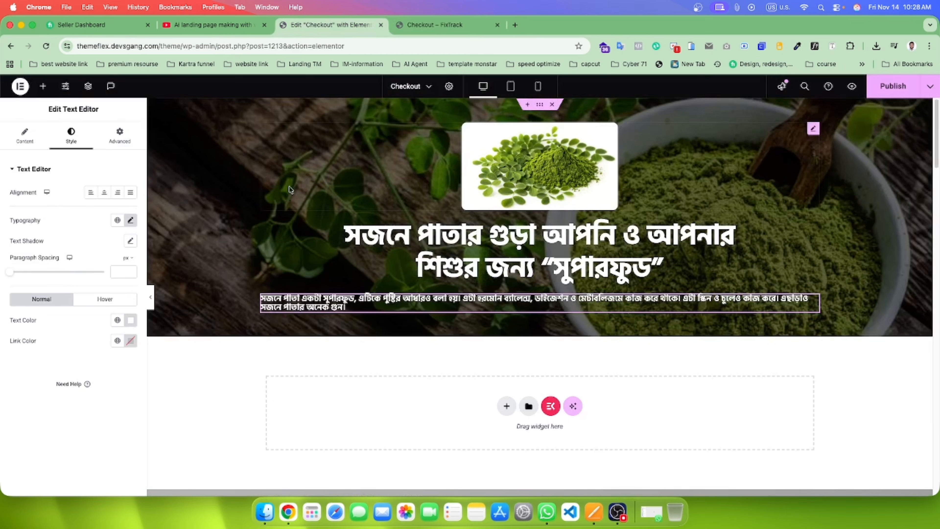
click(119, 135)
click(105, 269)
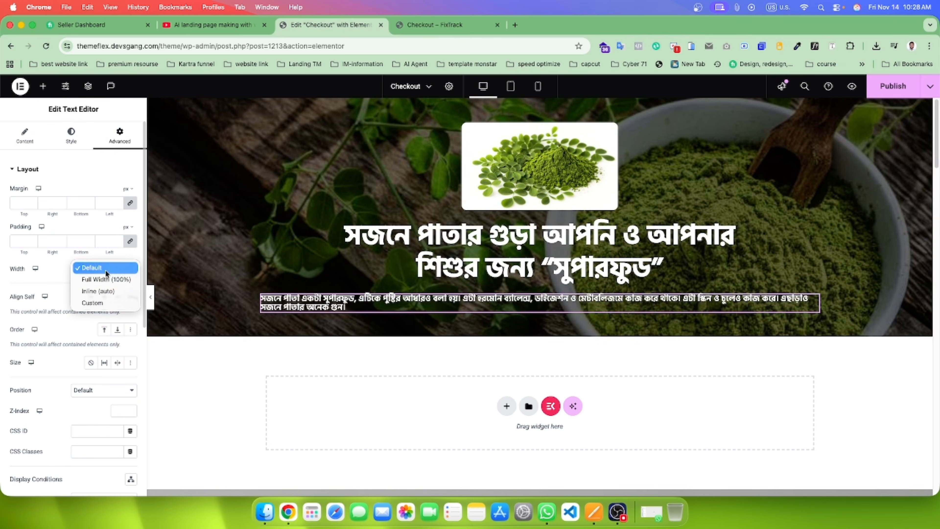
click(106, 301)
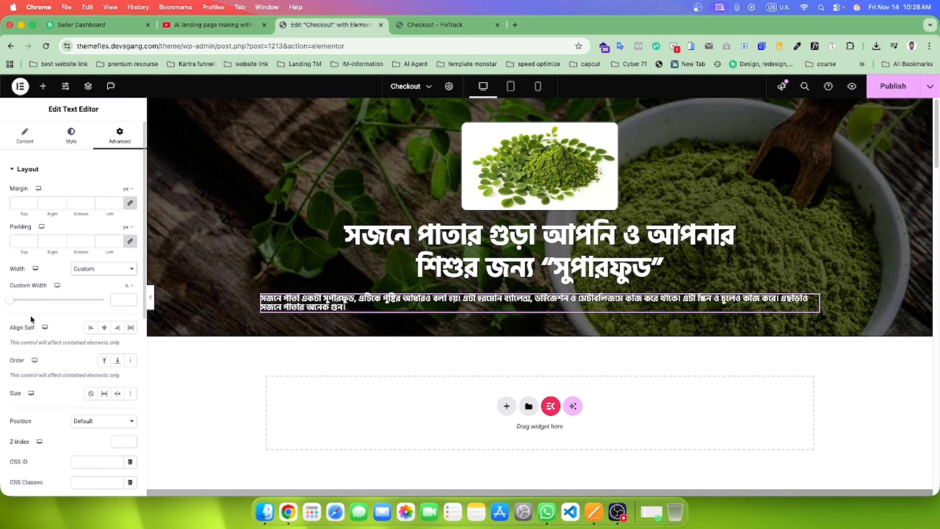
drag(9, 299, 74, 307)
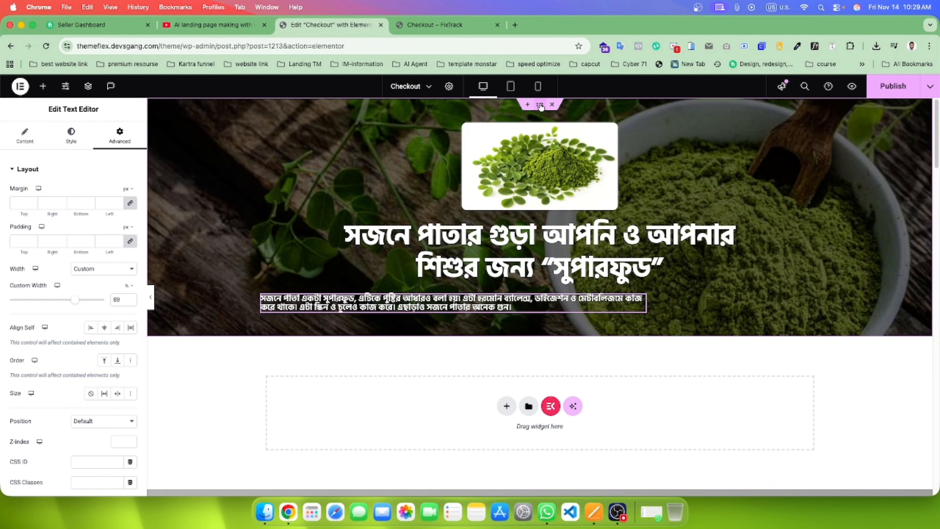
Step: Center-align the items of the hero container in its layout settings
click(540, 106)
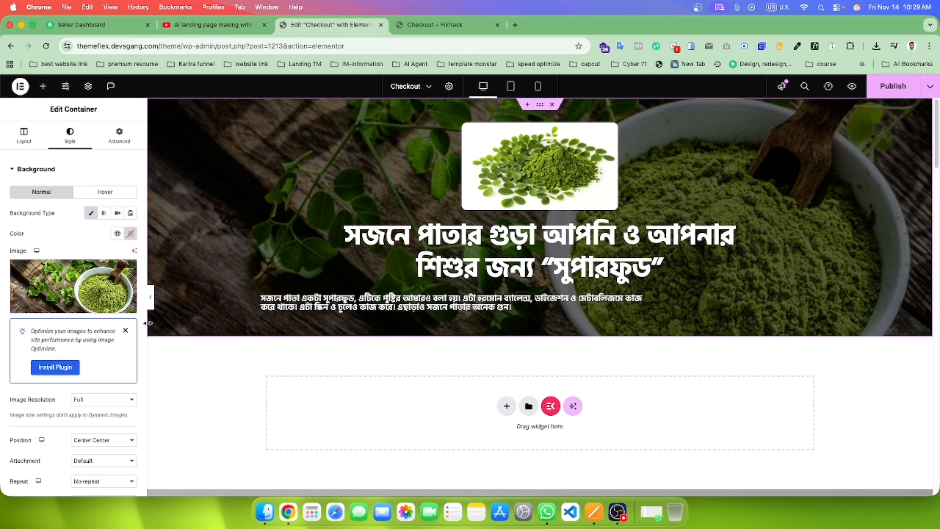
scroll(76, 361, down, 5)
scroll(81, 366, up, 10)
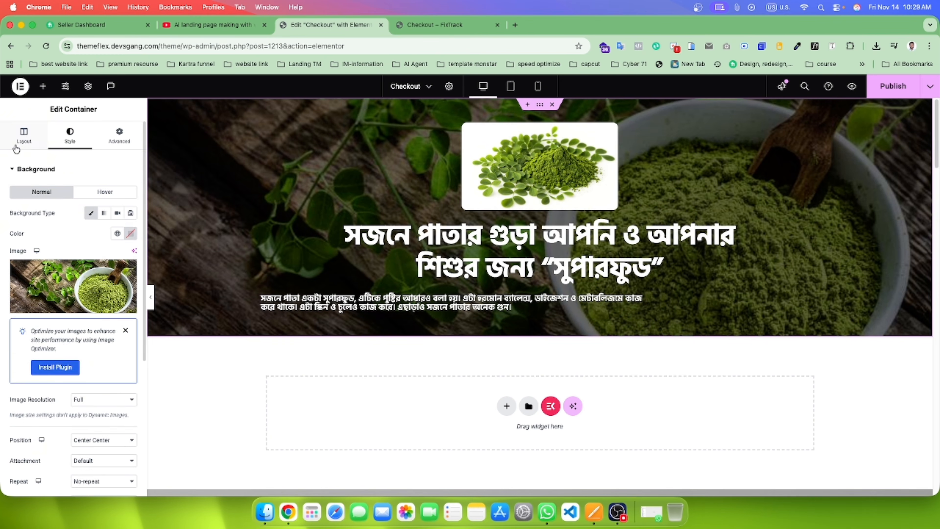
click(23, 140)
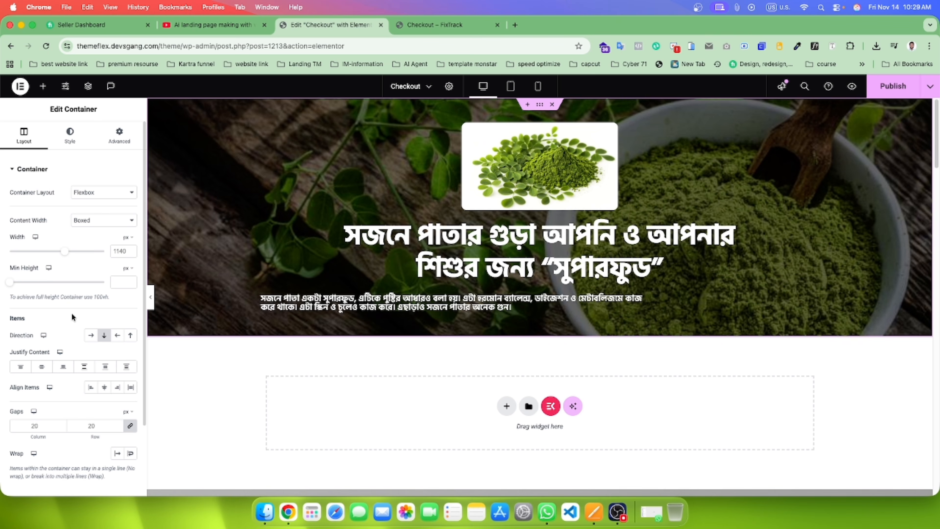
scroll(72, 316, down, 3)
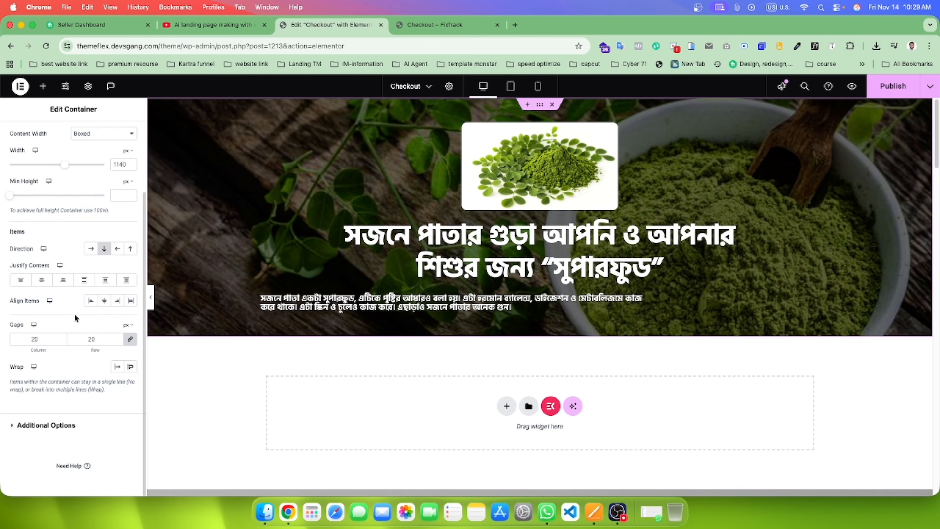
click(104, 301)
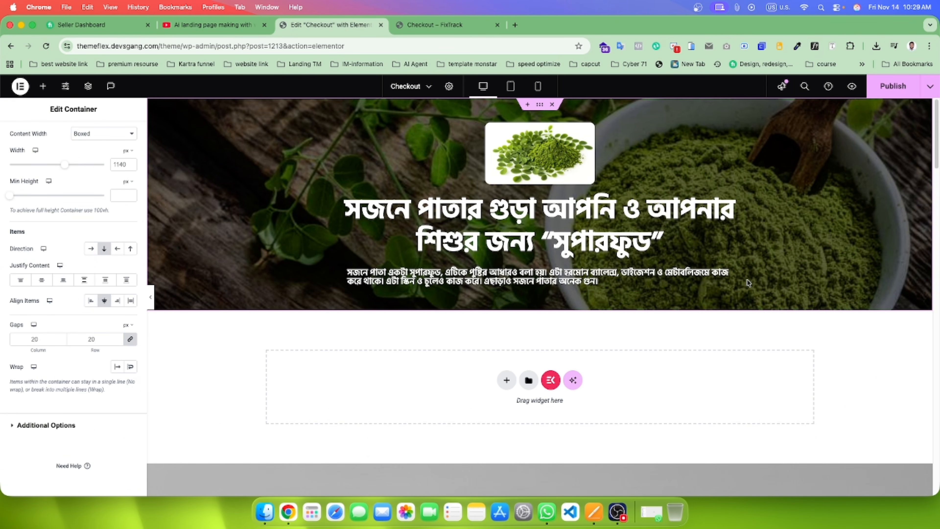
Step: Center-align the text of the hero description
click(728, 275)
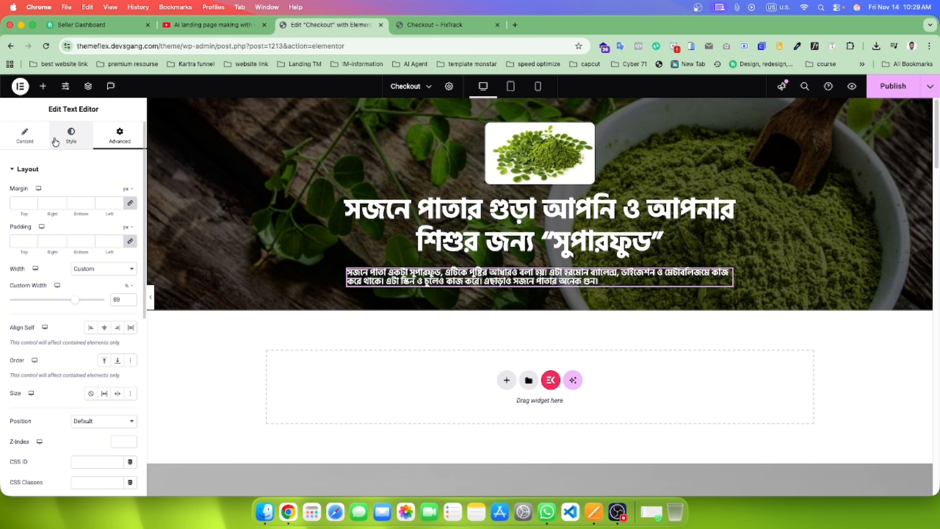
click(71, 135)
click(104, 193)
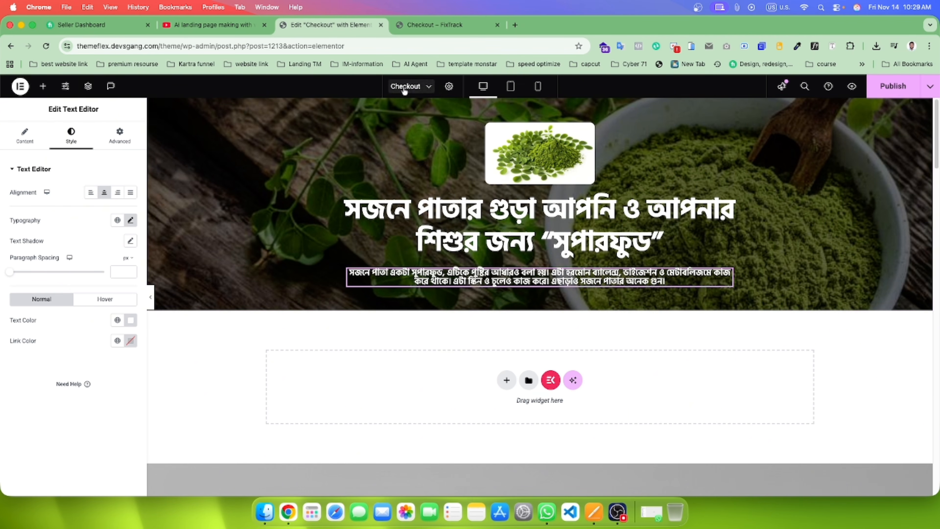
Step: Compare the centered description with the reference page and turn off the WhatFont inspector there
click(443, 23)
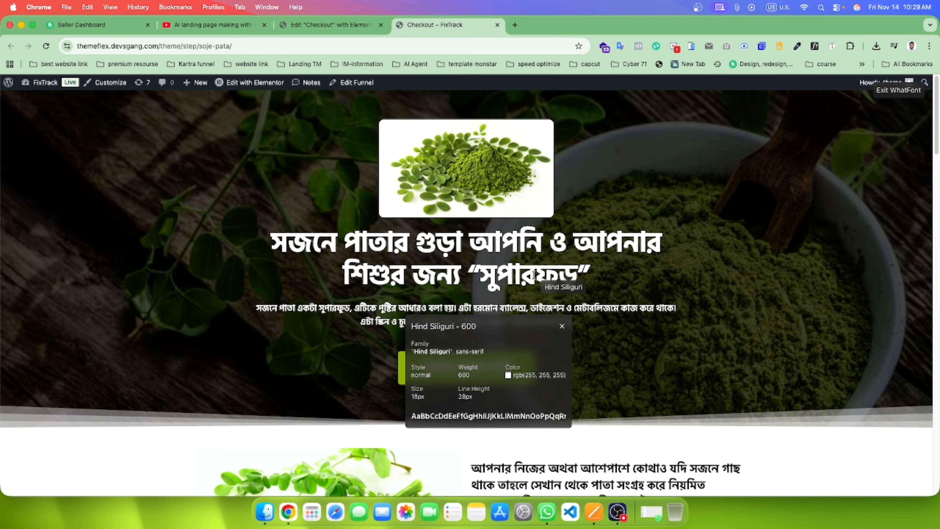
click(814, 46)
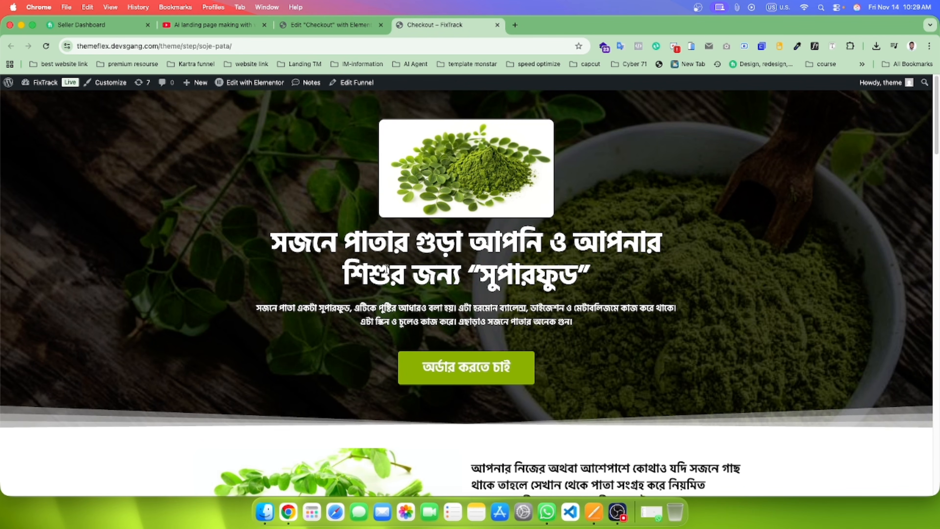
click(354, 29)
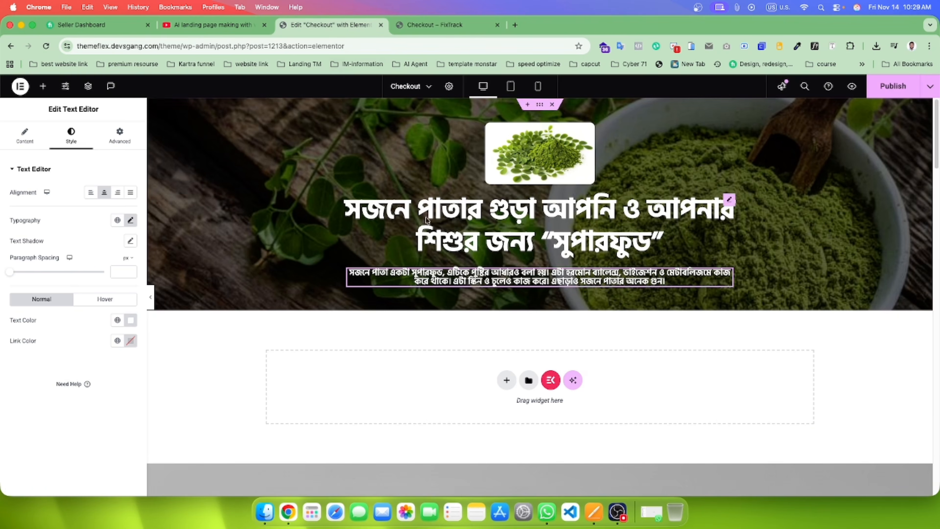
Step: Review the hero description's content and typography, and raise its line height to 53 px
click(129, 220)
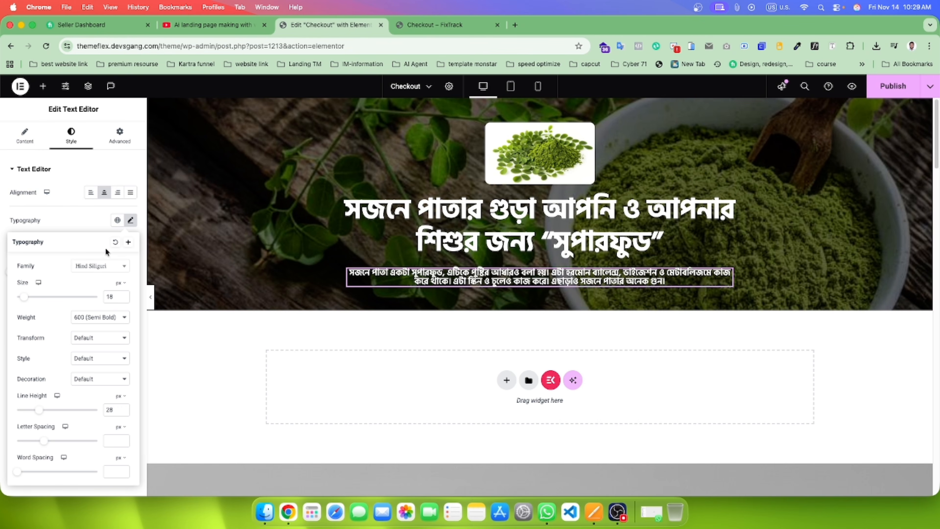
click(126, 408)
click(725, 274)
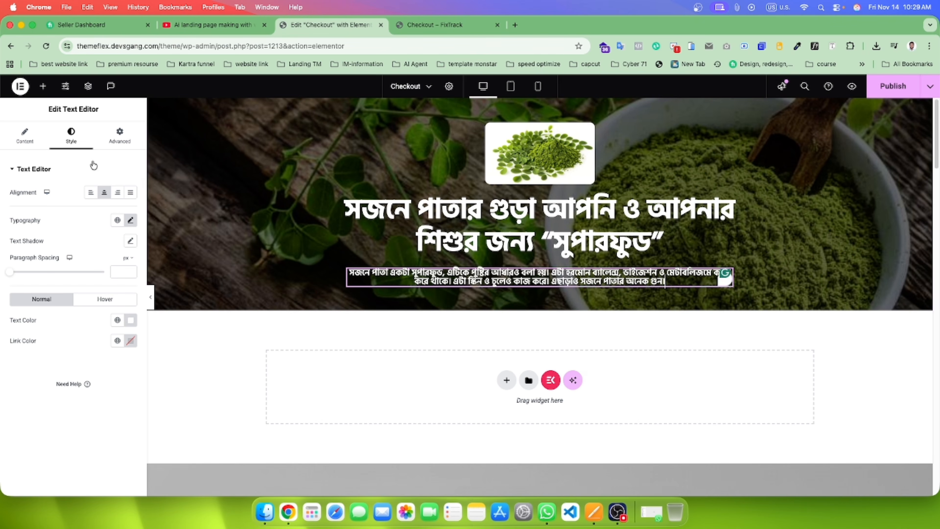
click(25, 137)
click(84, 298)
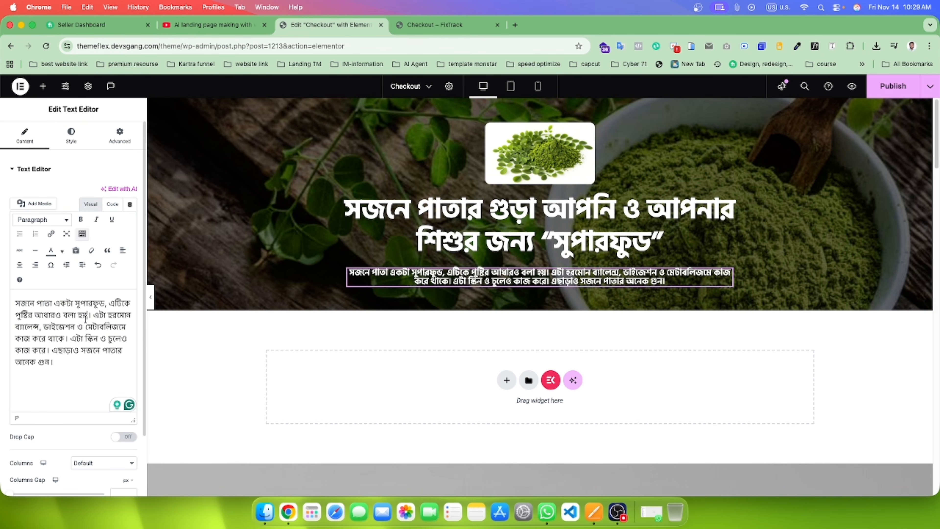
click(71, 134)
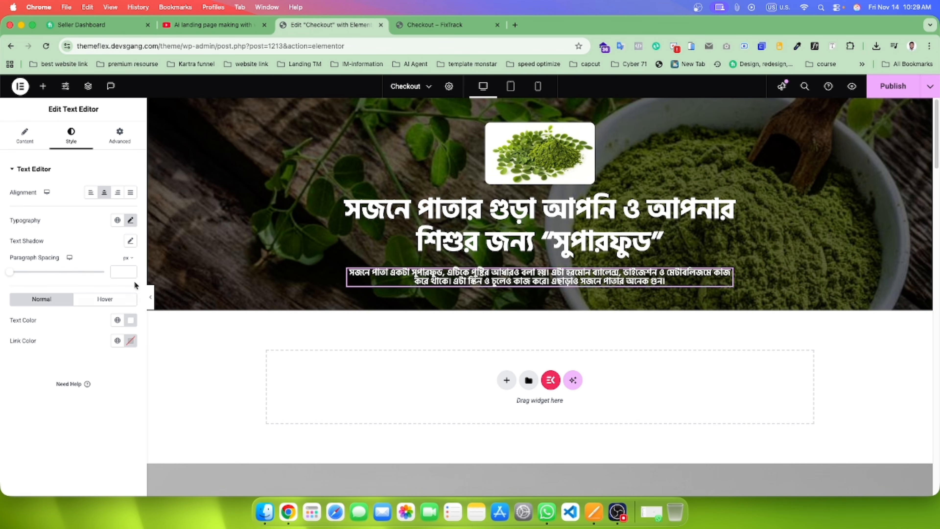
click(137, 221)
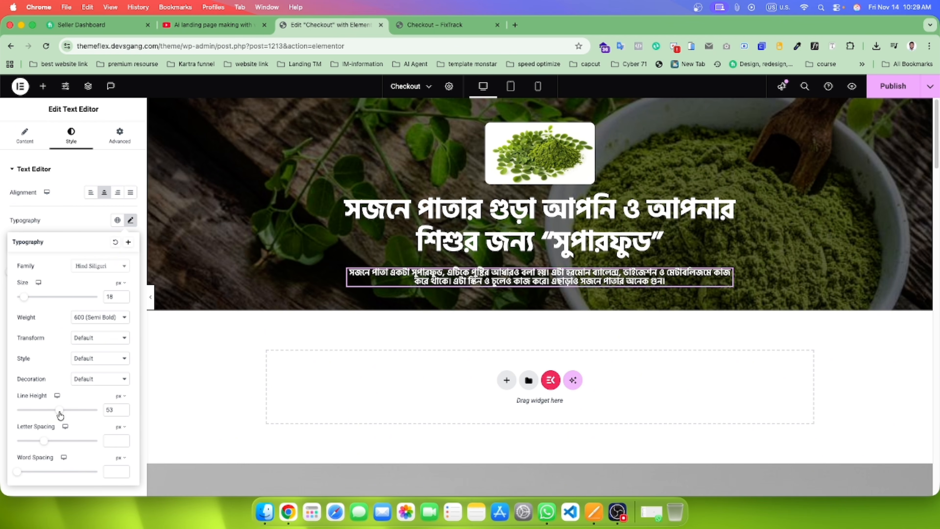
Step: Replace the hero description's HTML source with its plain text, removing the heading-class paragraph markup
click(28, 144)
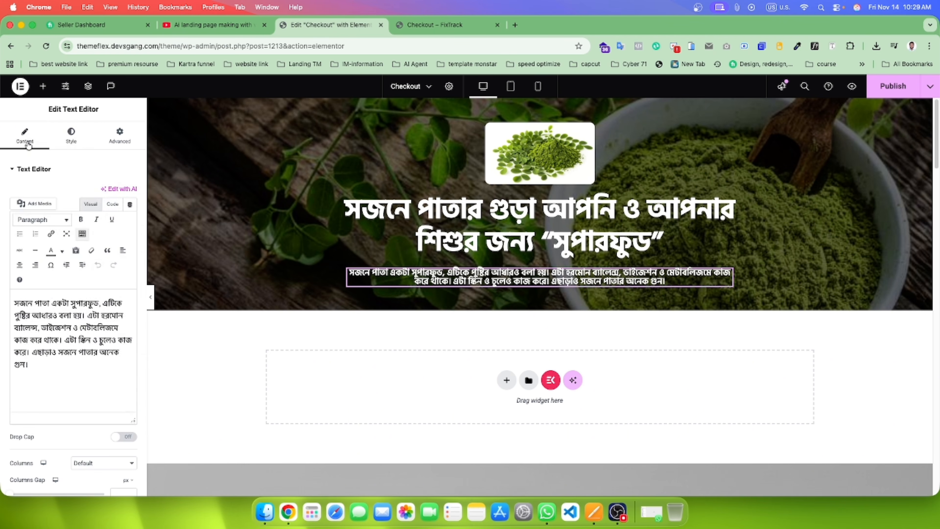
click(113, 204)
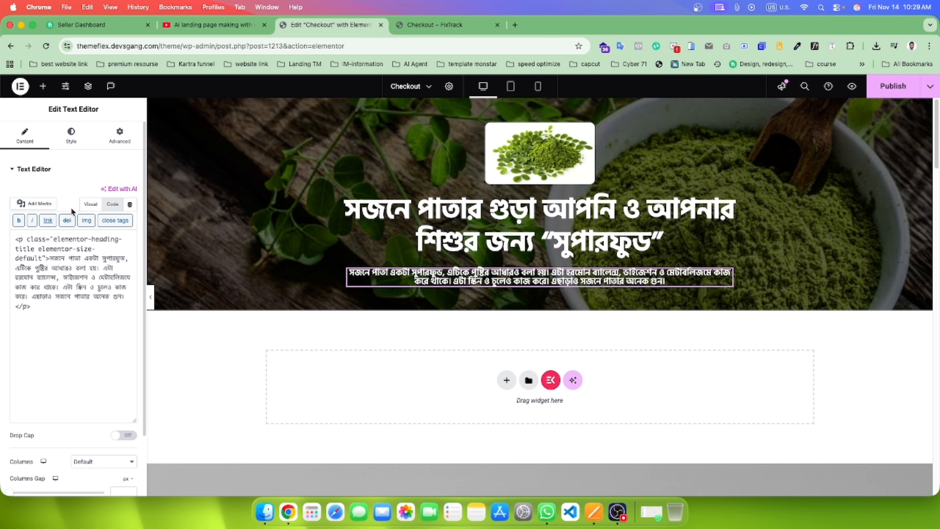
click(90, 204)
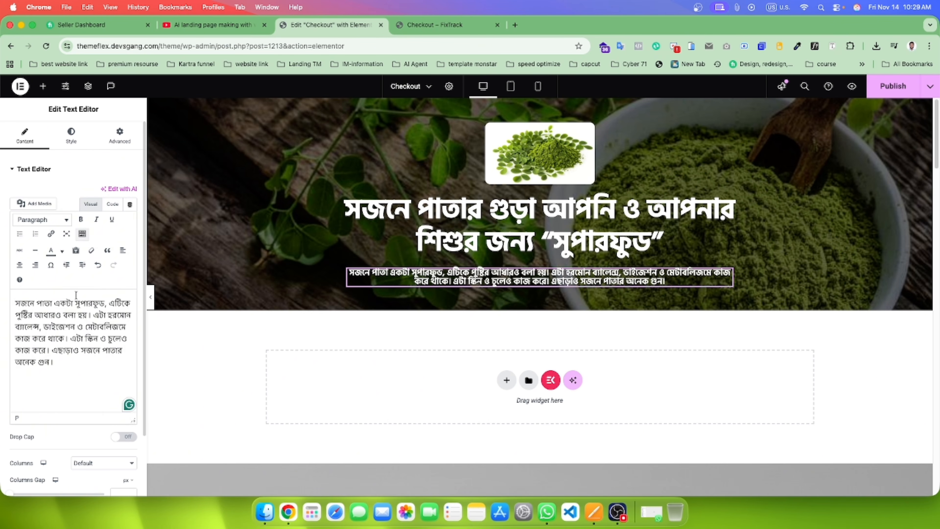
key(super+a)
key(super+c)
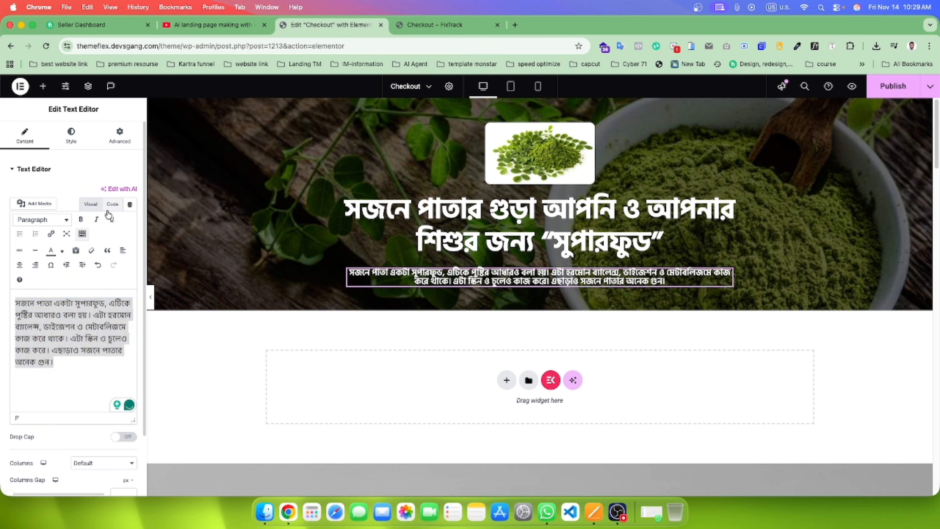
click(113, 204)
click(79, 283)
key(super+a)
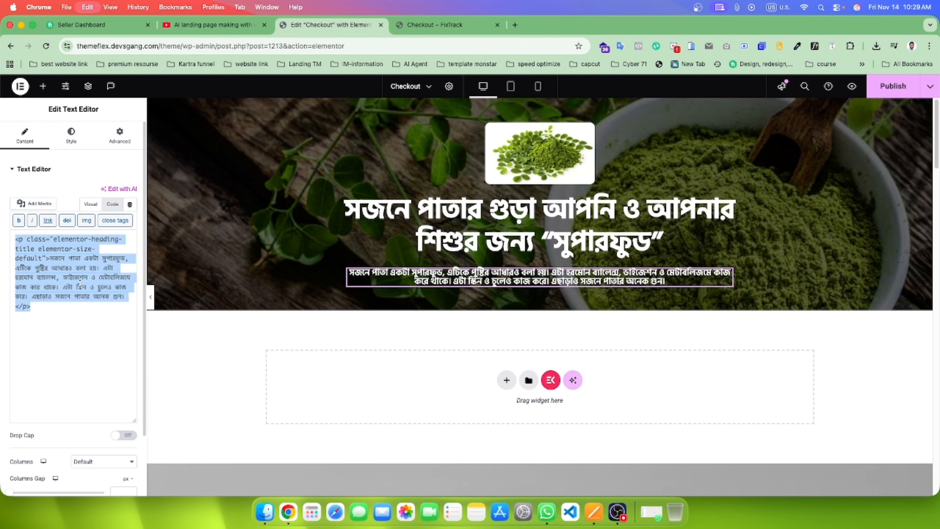
key(super+v)
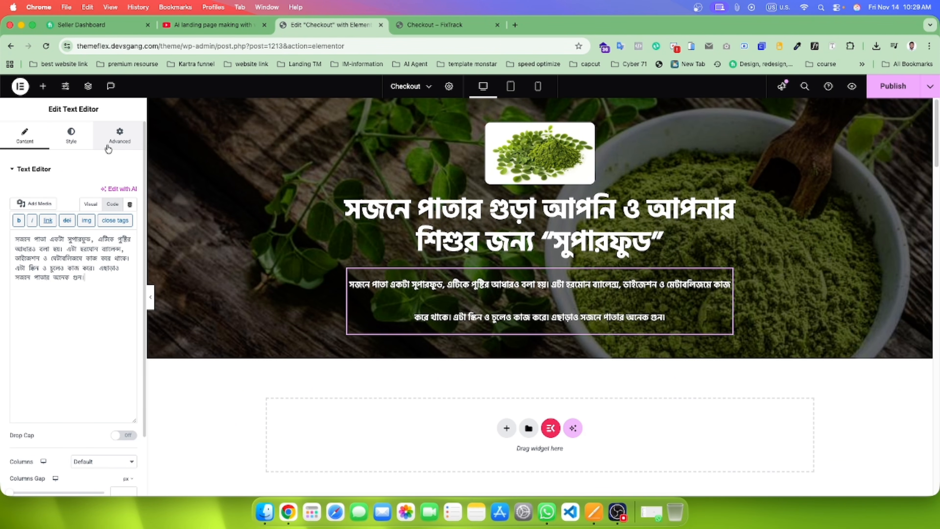
Step: Set the hero description's line height to 28 px in its typography settings
click(71, 136)
click(132, 221)
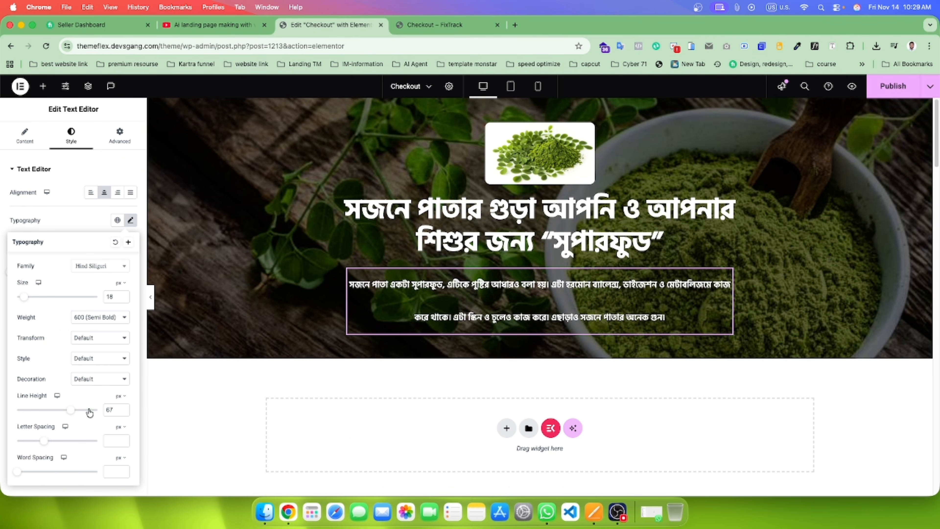
text(28)
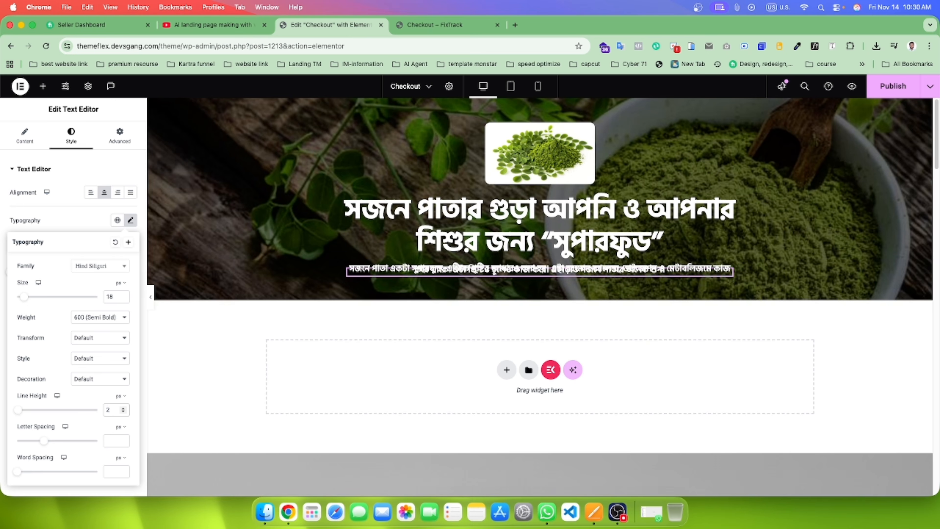
click(56, 212)
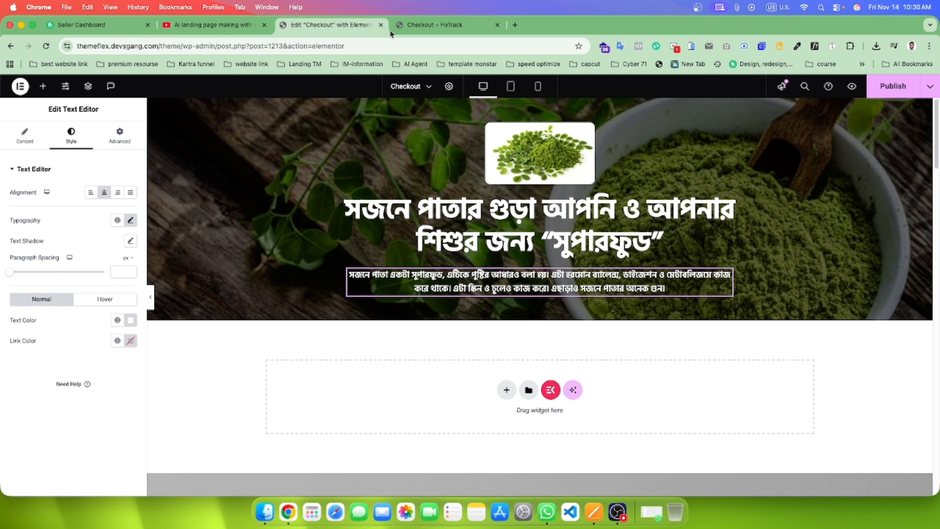
Step: Compare the description's line breaks with the reference page and widen its custom width to 77%
click(429, 25)
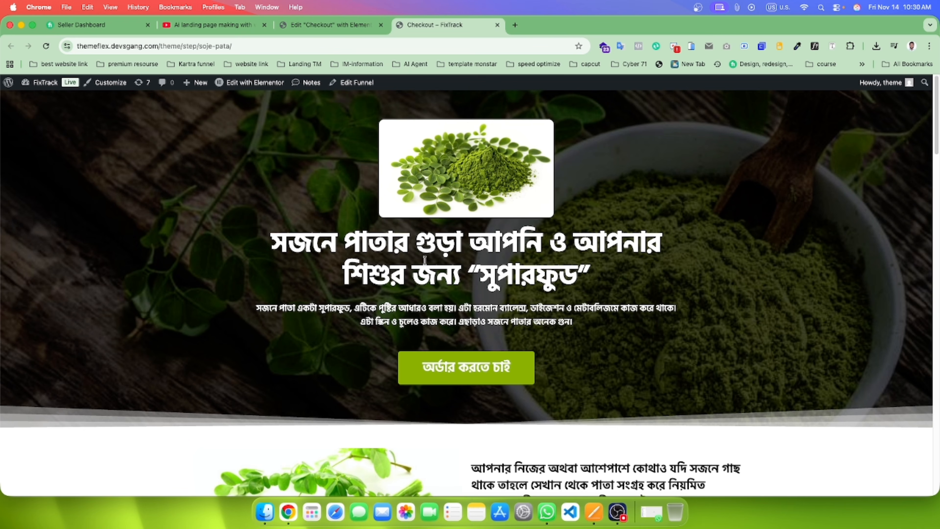
click(352, 32)
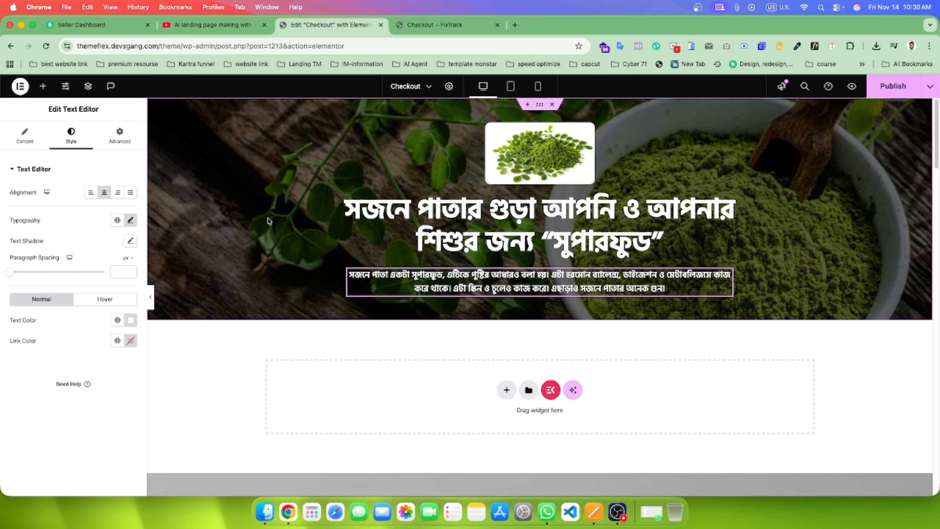
click(134, 139)
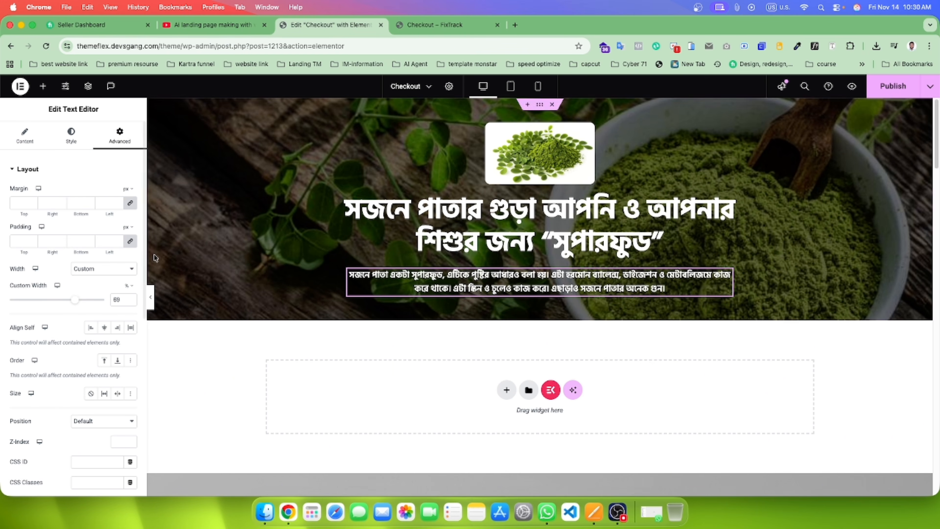
click(132, 298)
click(132, 298)
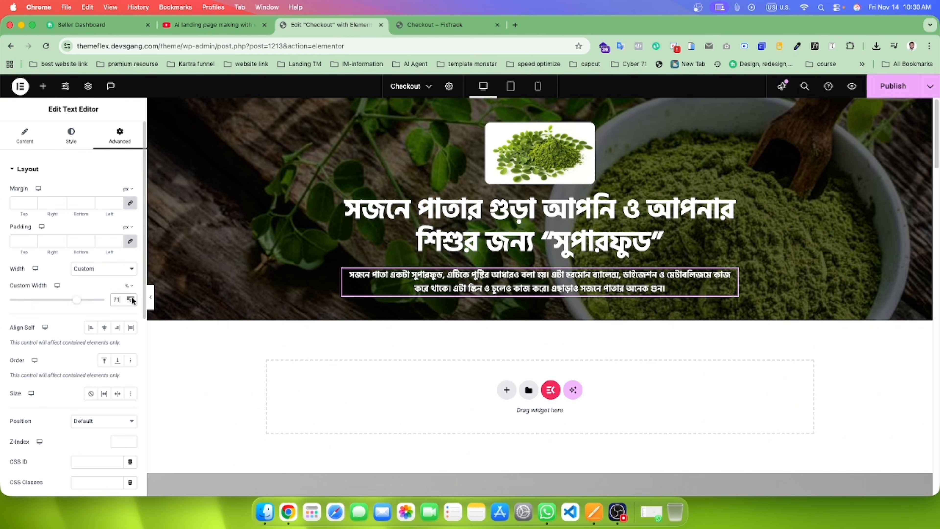
click(132, 297)
click(132, 297)
click(131, 298)
click(132, 298)
click(132, 298)
click(132, 298)
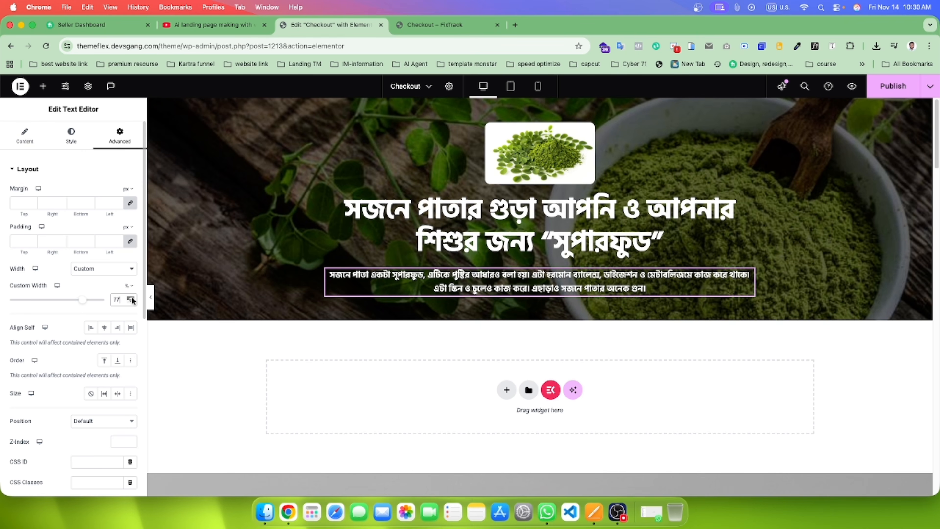
click(132, 299)
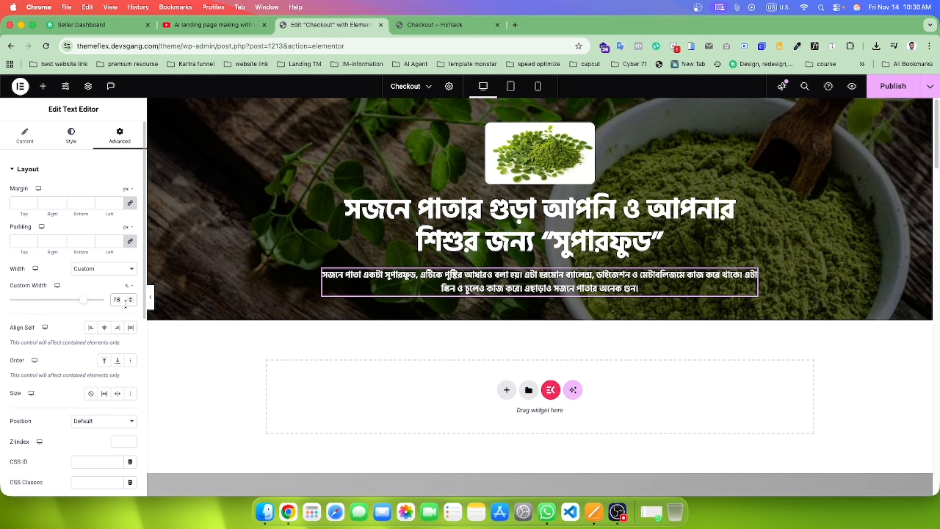
click(130, 303)
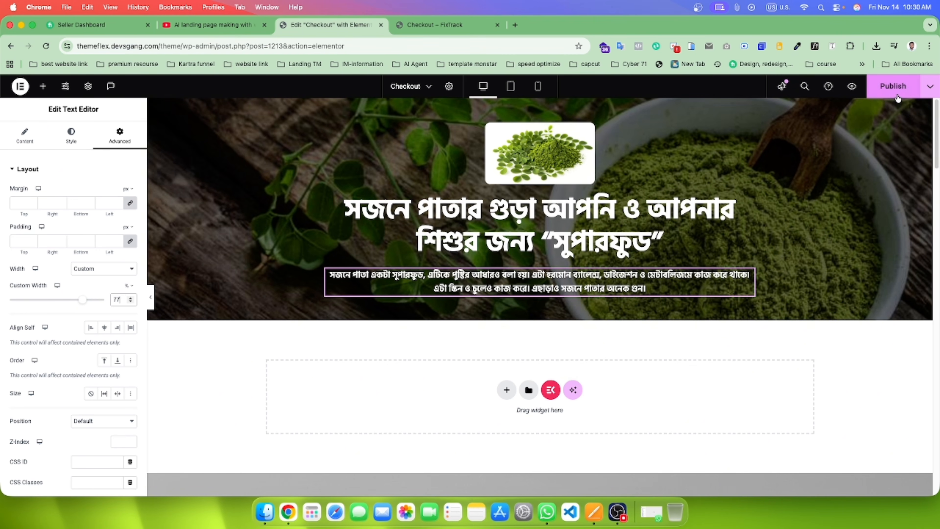
Step: Check the reference hero and add a Button widget below the hero description
click(431, 25)
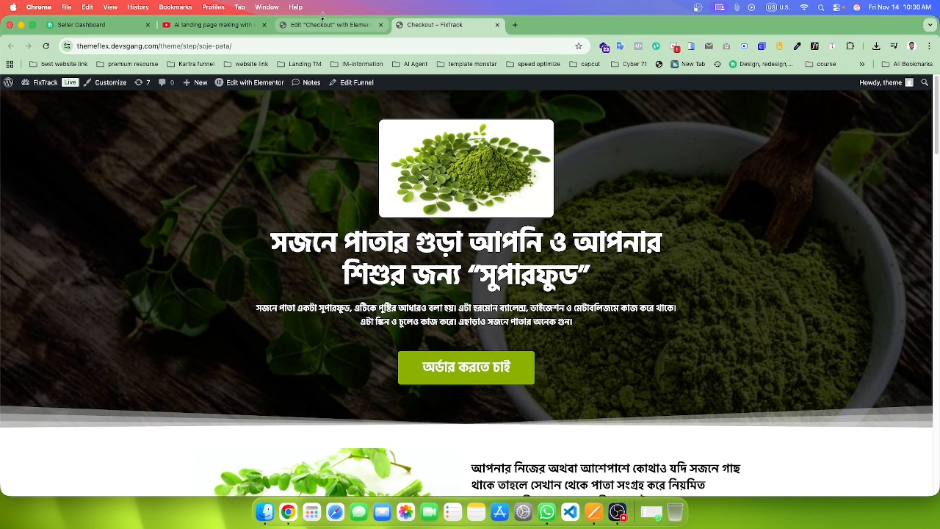
click(324, 25)
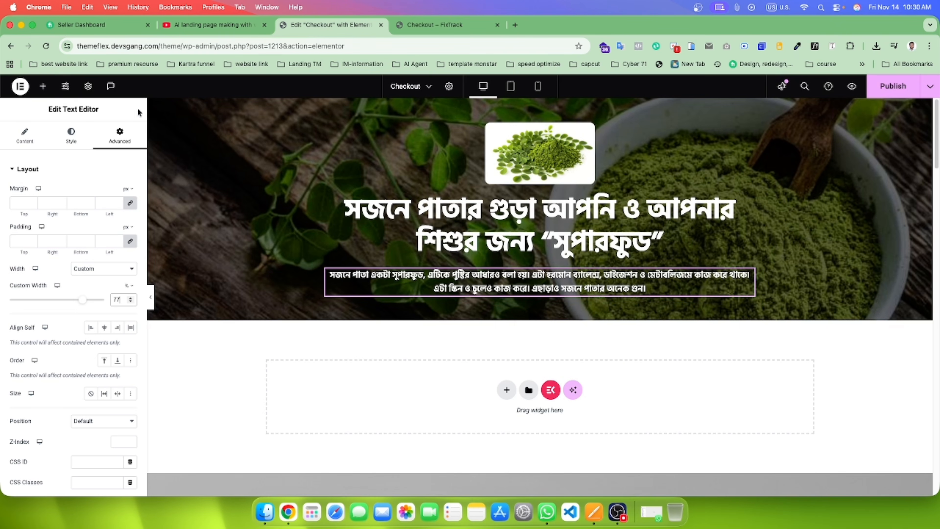
click(42, 86)
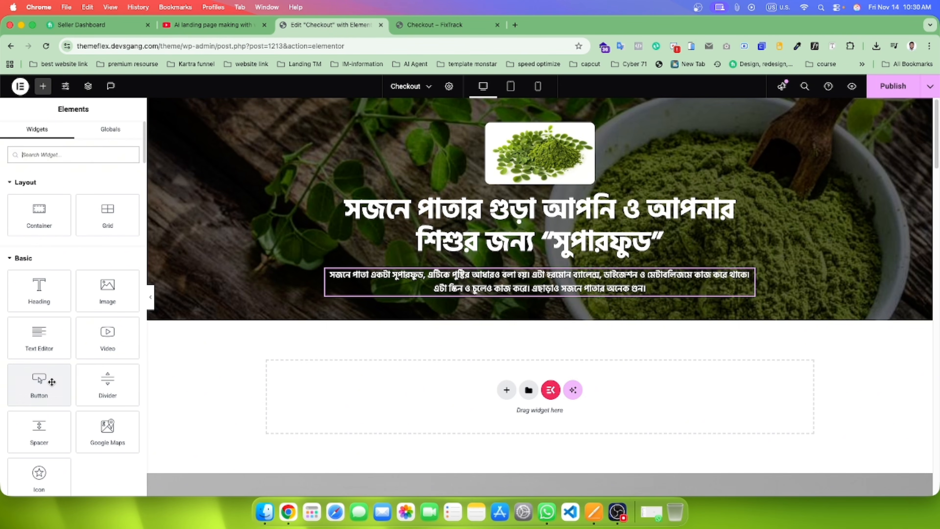
drag(52, 381, 570, 294)
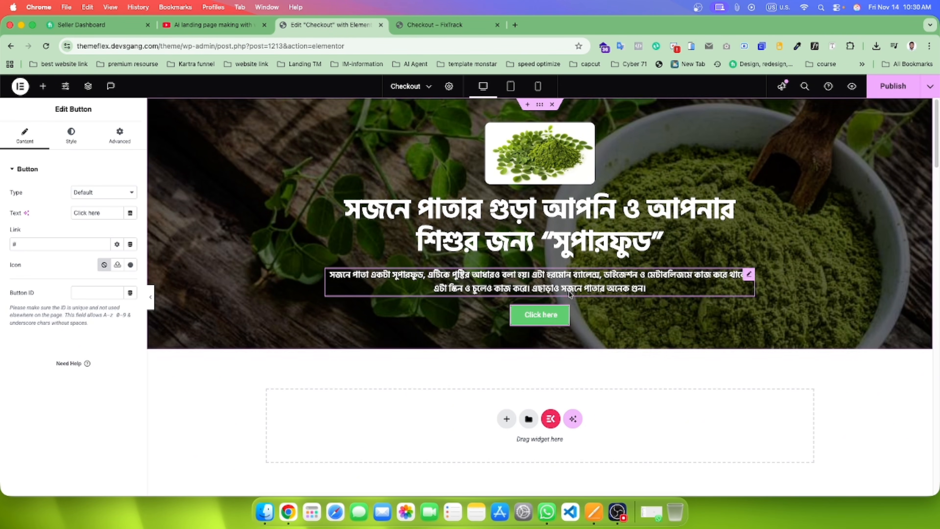
Step: Replace the new button's text with "অর্ডার করতে চাই", copied from the reference page's order button
triple_click(95, 214)
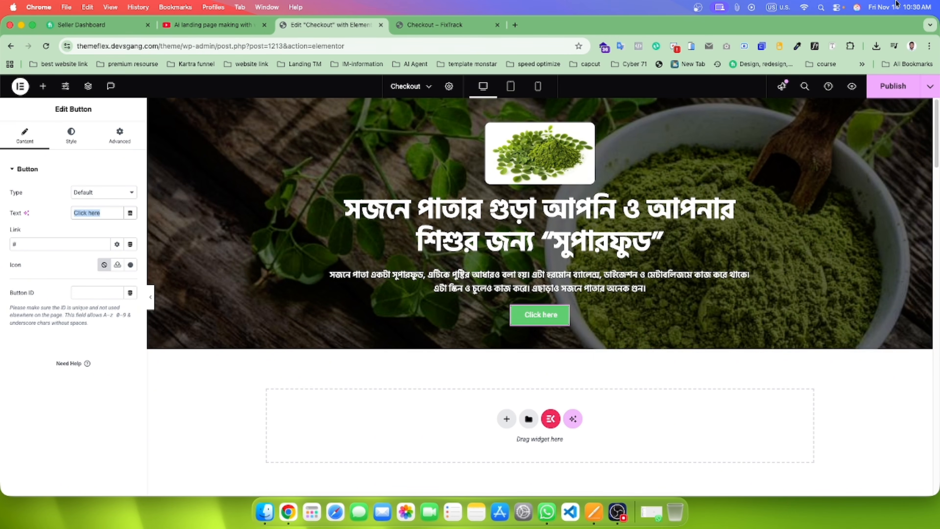
click(428, 31)
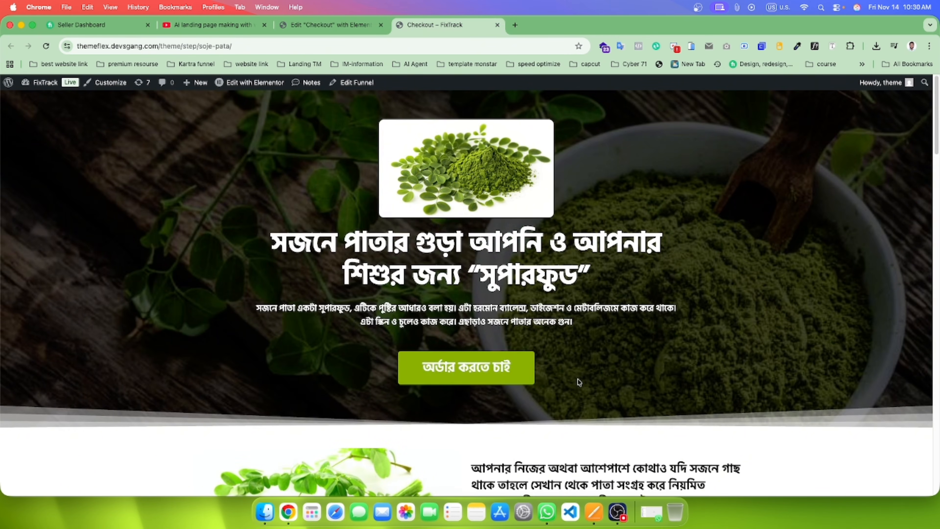
drag(579, 382, 401, 374)
key(cmd+c)
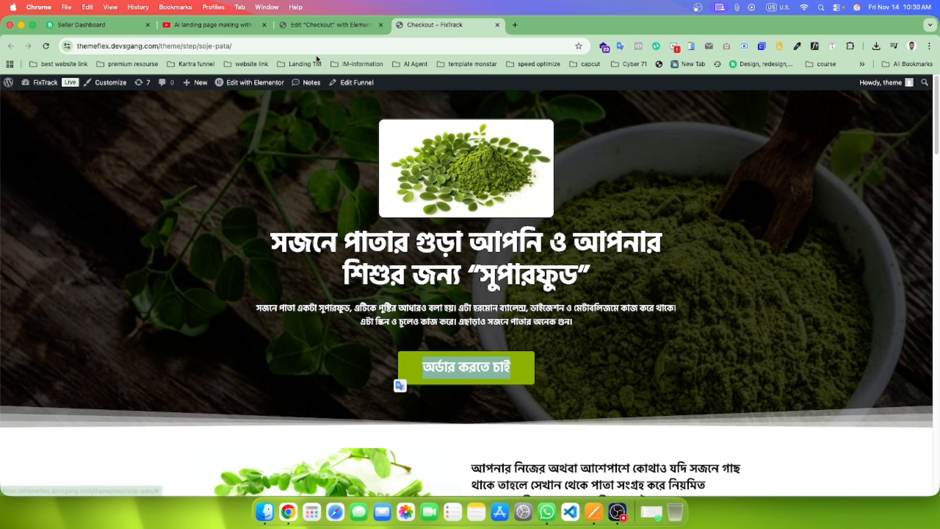
click(326, 25)
key(cmd+v)
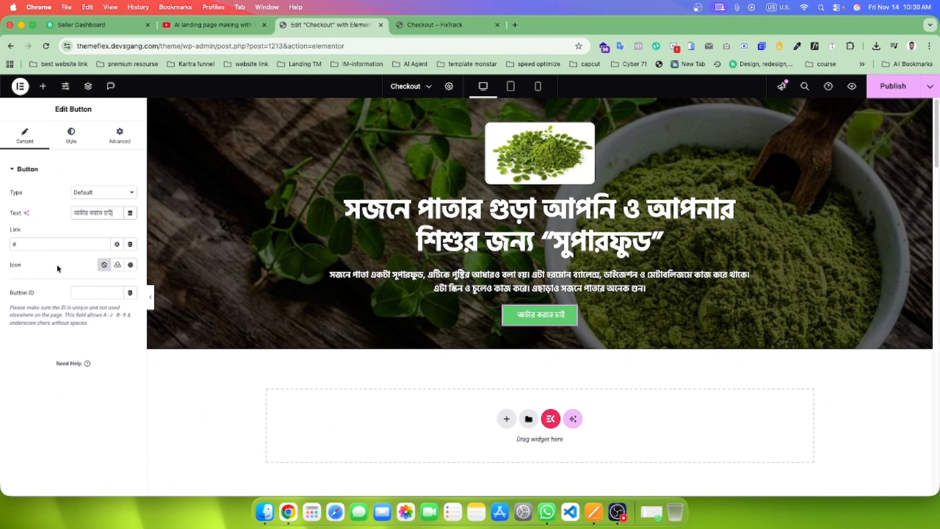
Step: Inspect the reference order button's CSS for its background color, font, border radius and padding
click(71, 136)
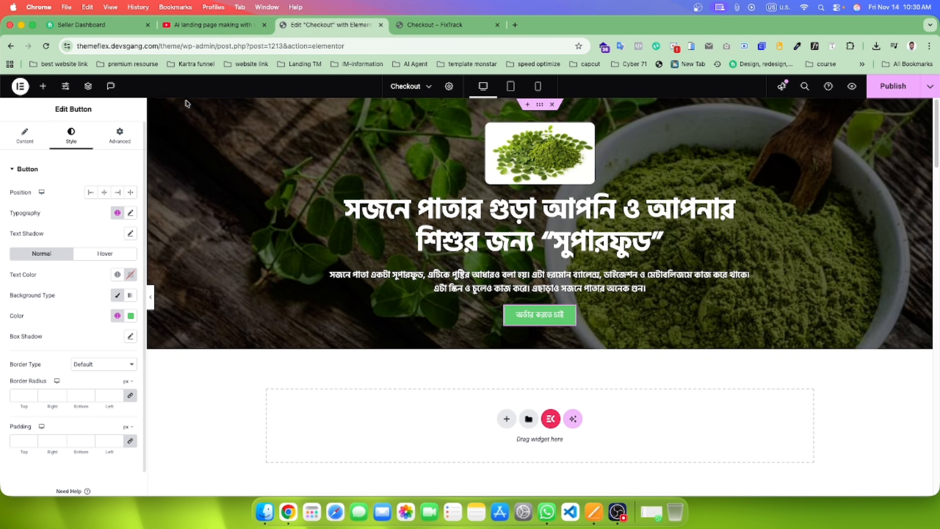
click(433, 25)
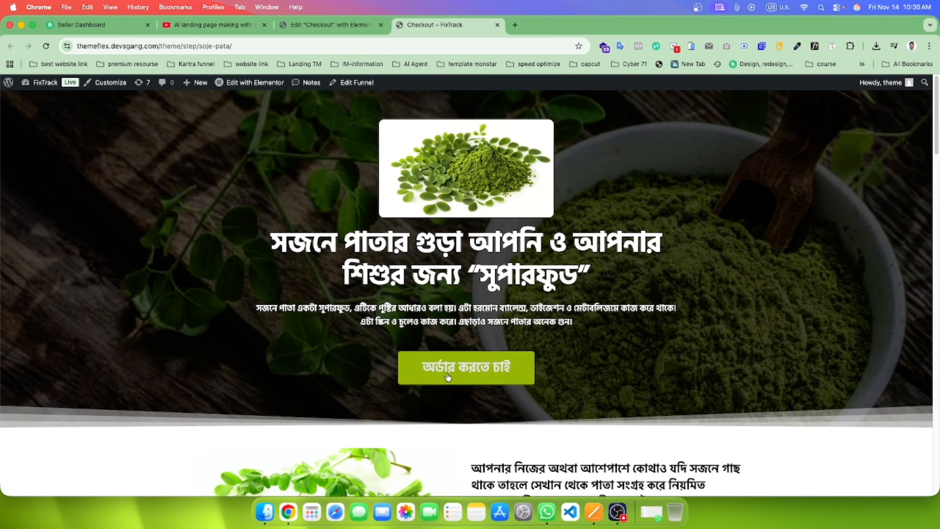
right_click(477, 368)
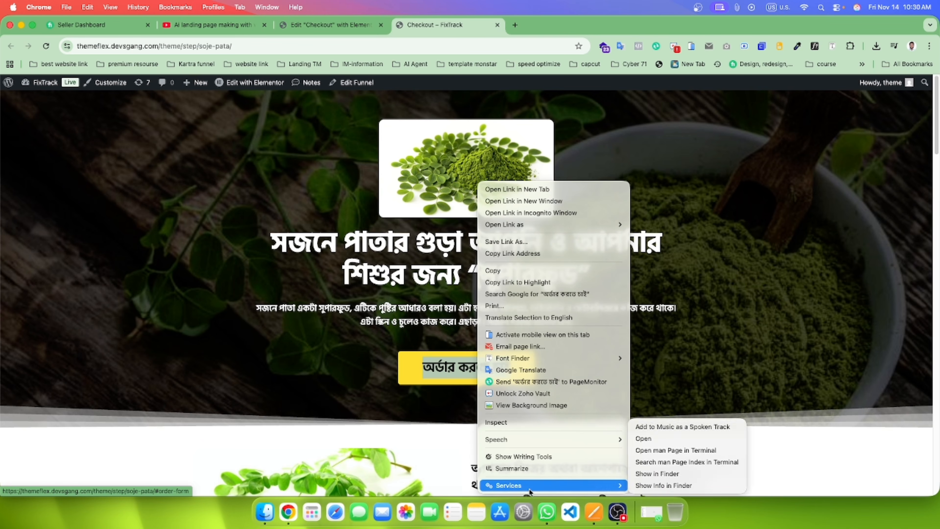
click(506, 422)
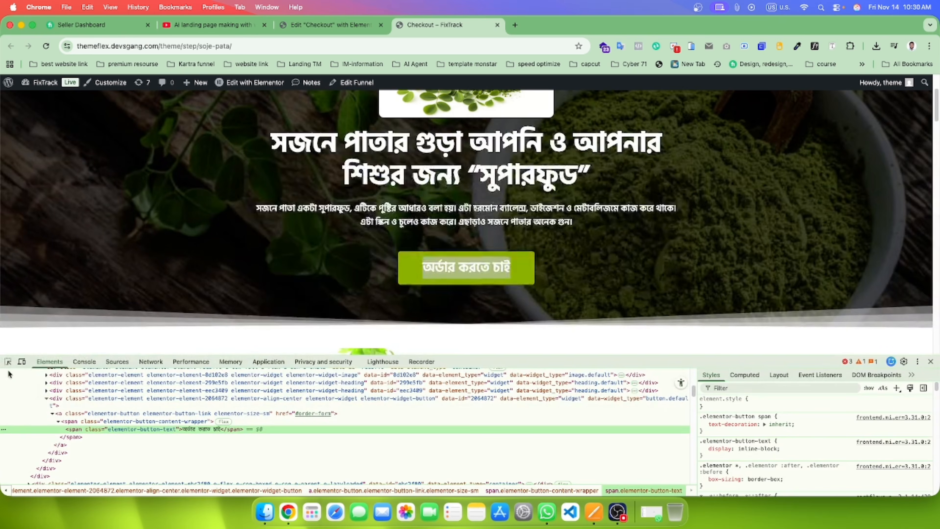
click(8, 362)
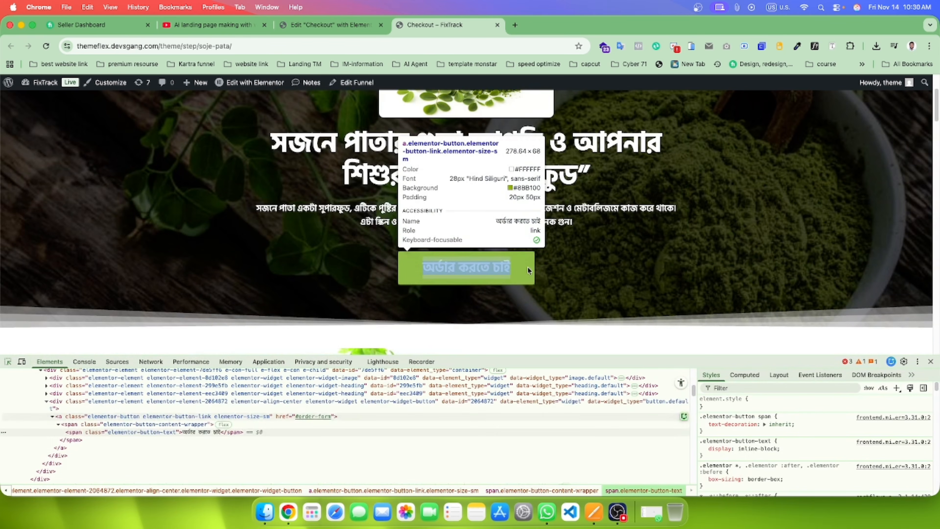
click(527, 267)
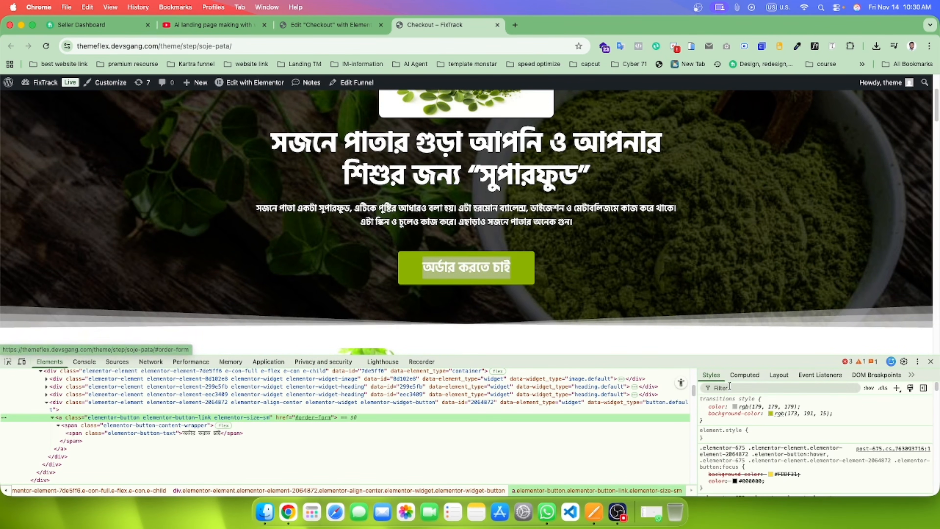
scroll(737, 430, down, 3)
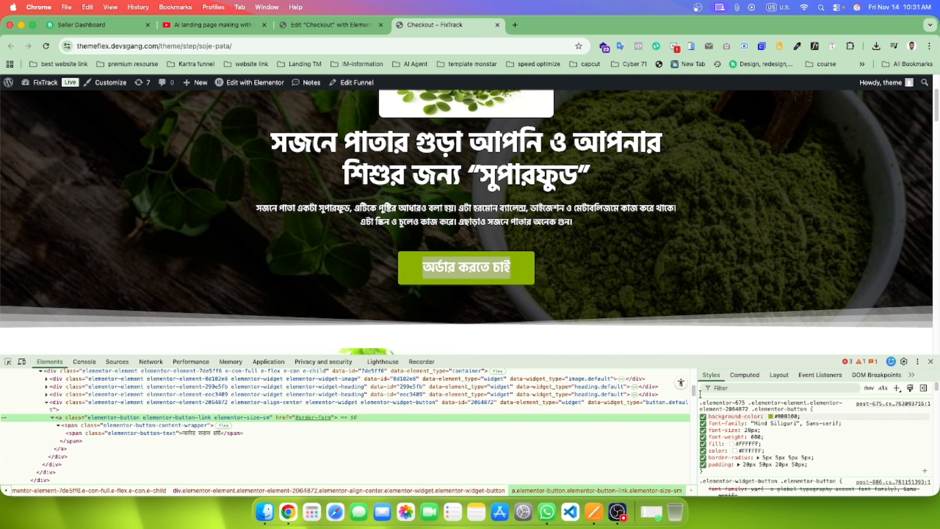
Step: Set the order button's padding to 20 px at the top and bottom and 50 px on the sides
click(329, 25)
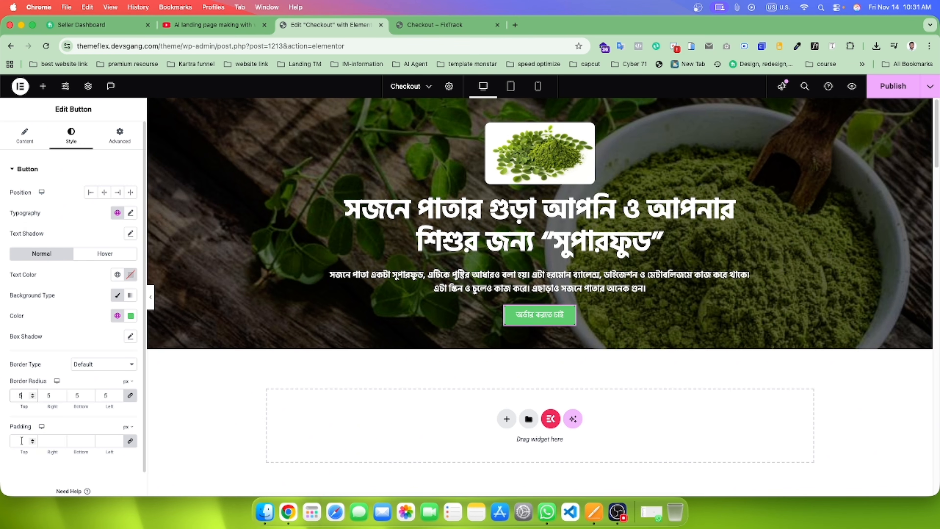
click(130, 440)
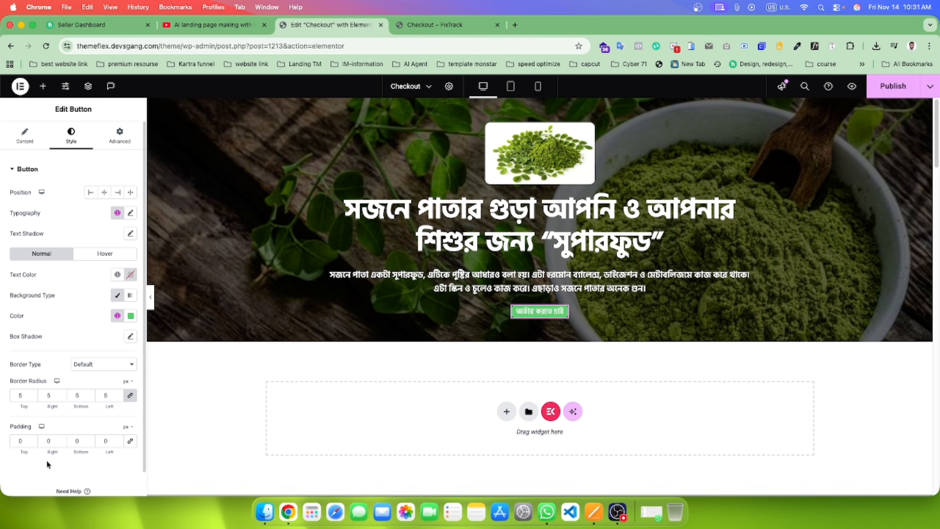
click(15, 438)
text(2)
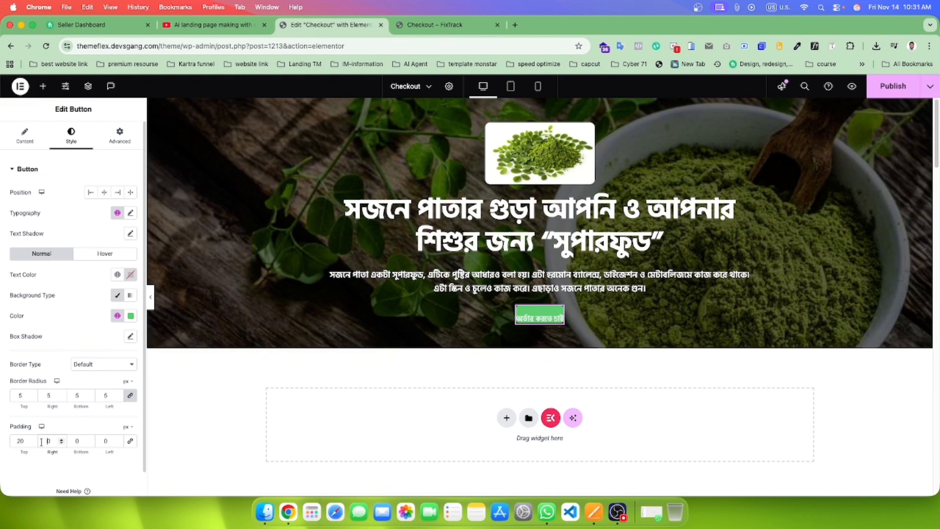
text(4)
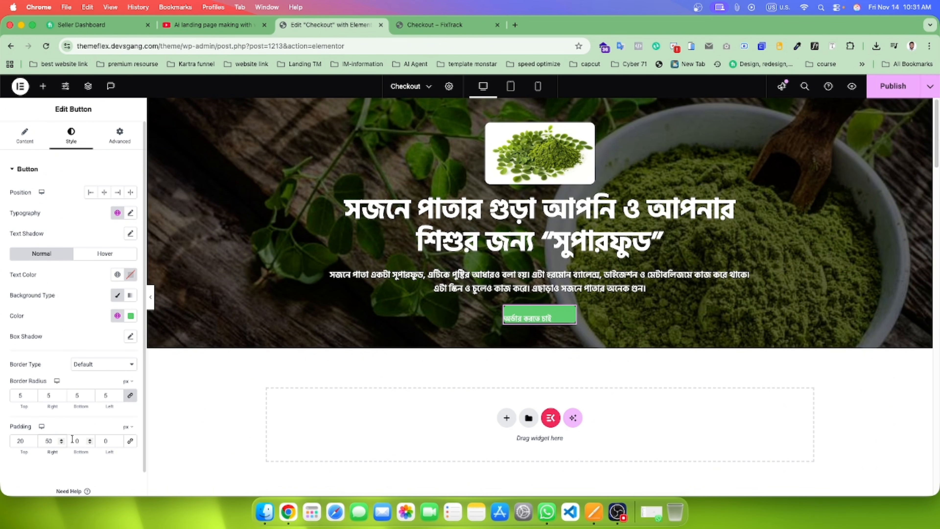
click(73, 439)
text(2)
Step: Check the reference button's font size and set the order button's typography to Hind Siliguri at 28 px
key(ctrl+Tab)
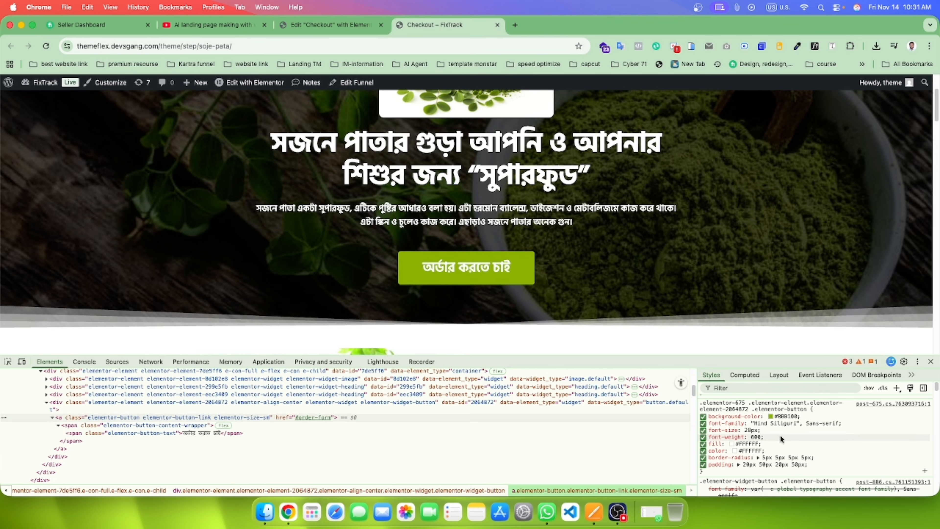
click(751, 430)
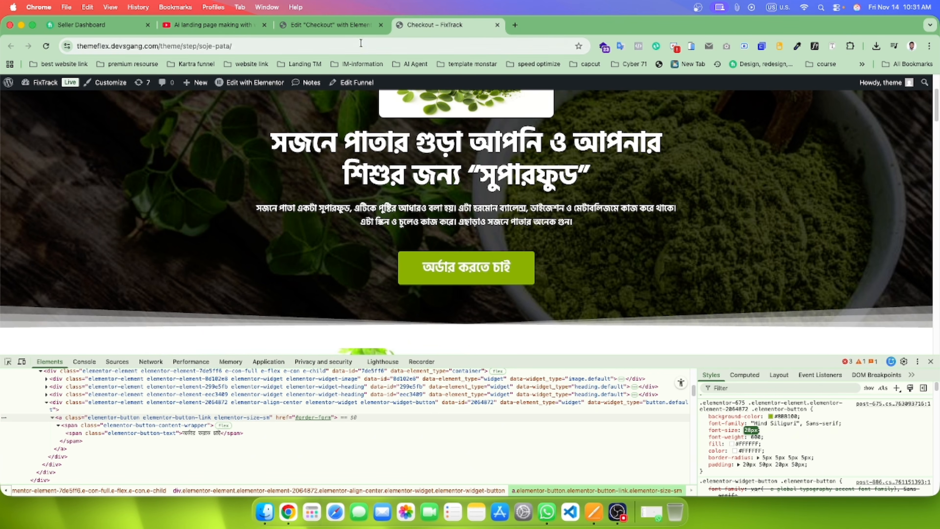
key(ctrl+shift+Tab)
click(131, 214)
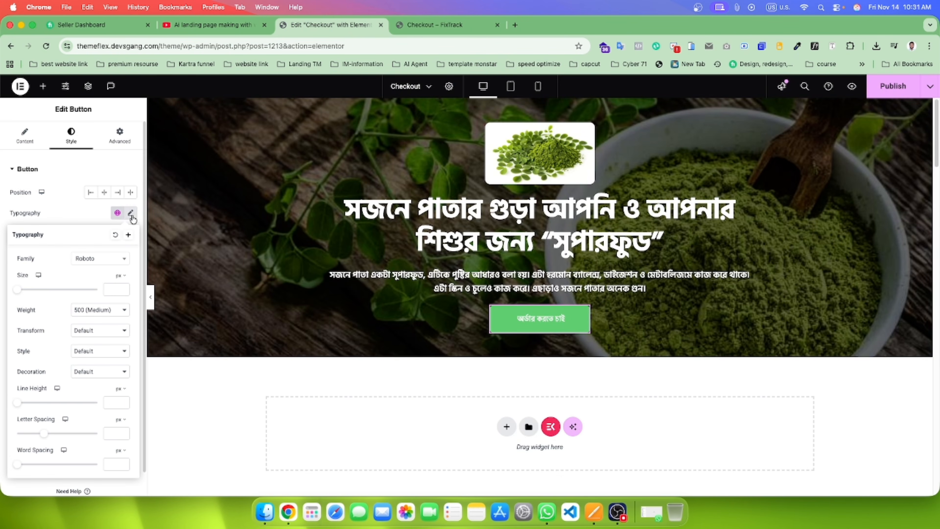
click(99, 258)
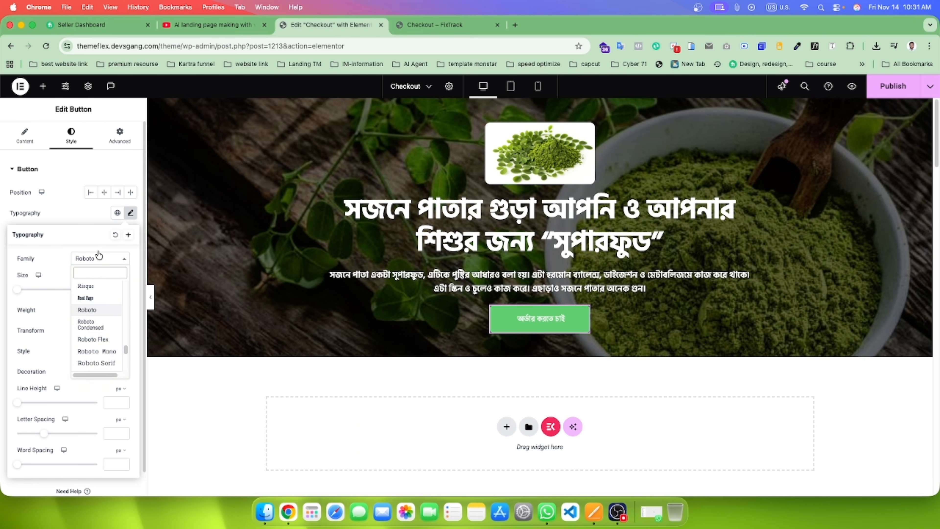
text(hind)
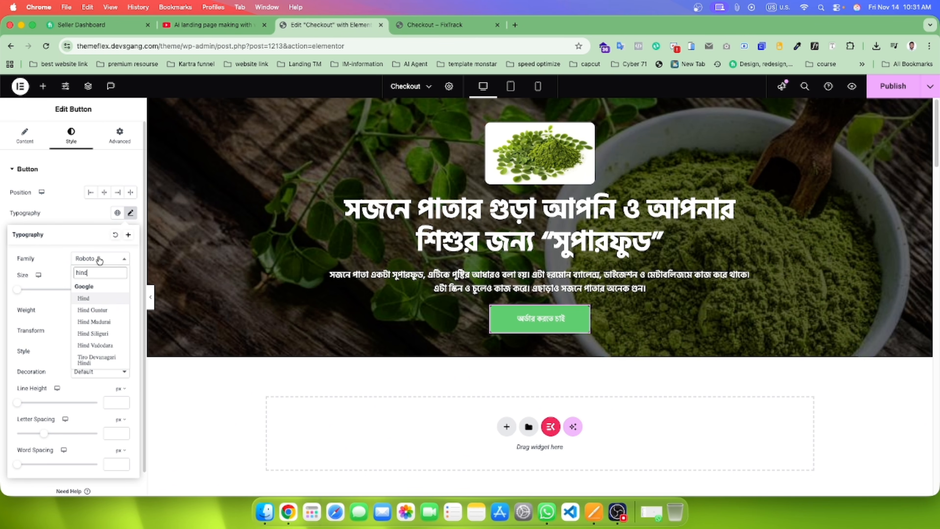
click(93, 344)
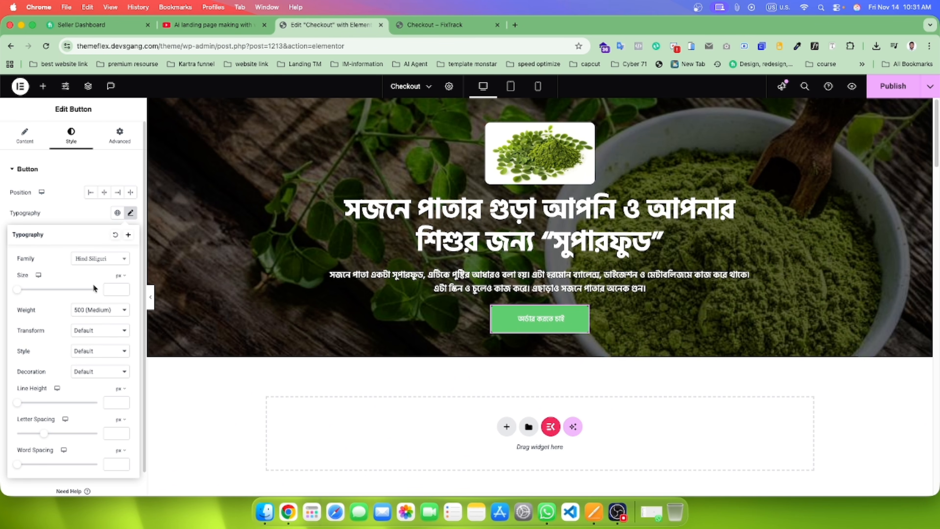
click(108, 289)
text(28)
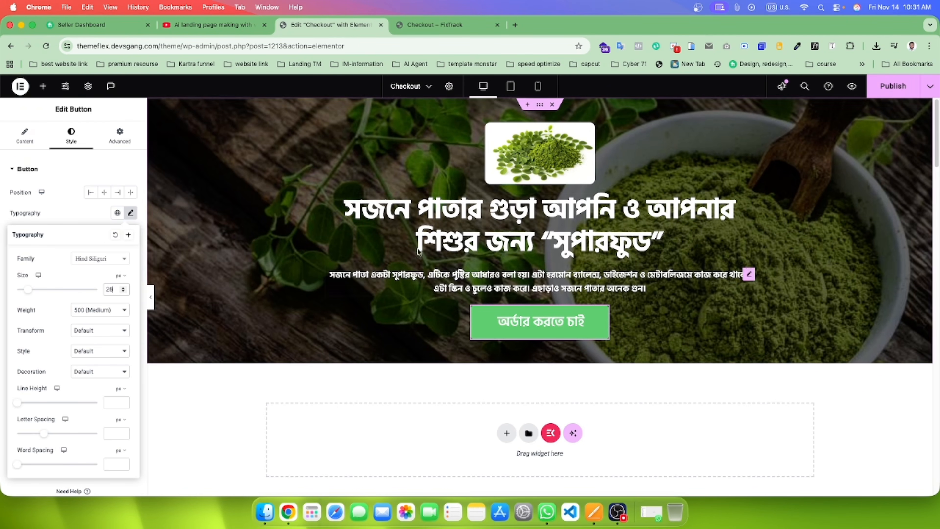
Step: Sample the green of the reference page's order button and apply it as the new button's background color
click(440, 24)
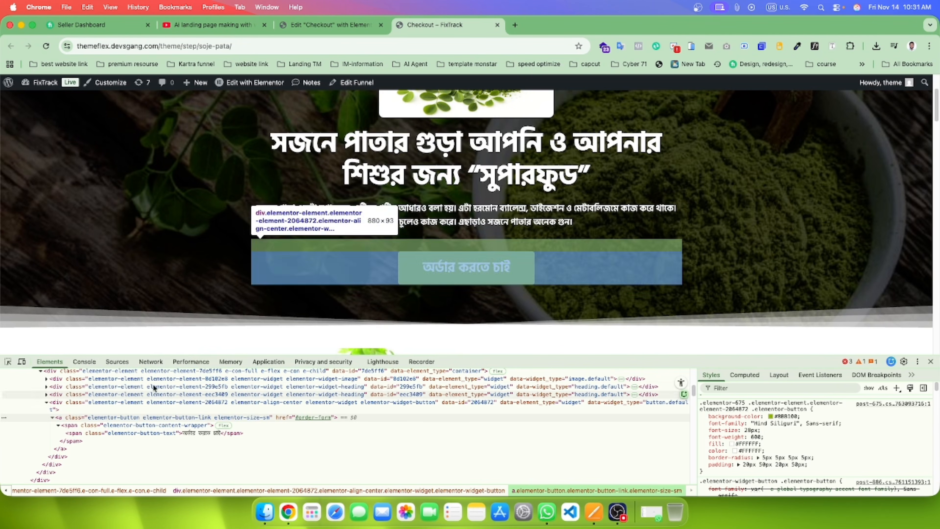
click(930, 362)
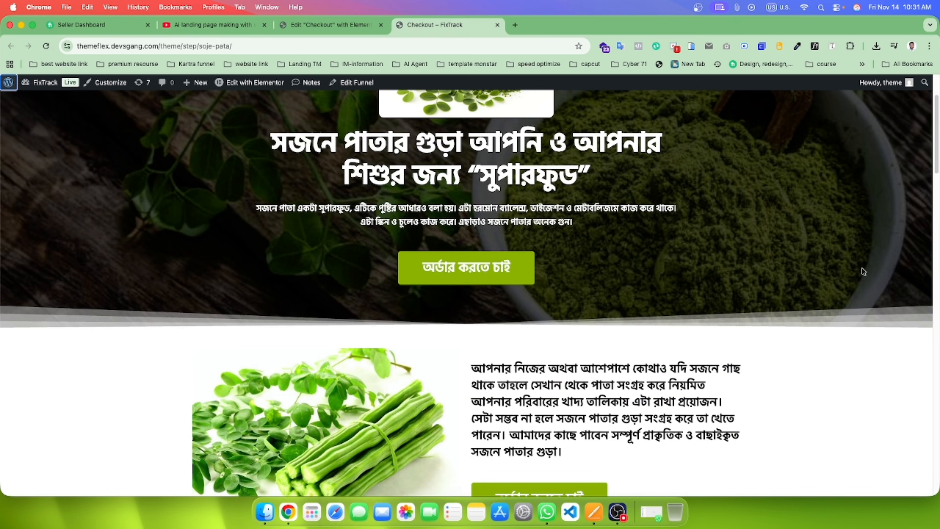
click(797, 48)
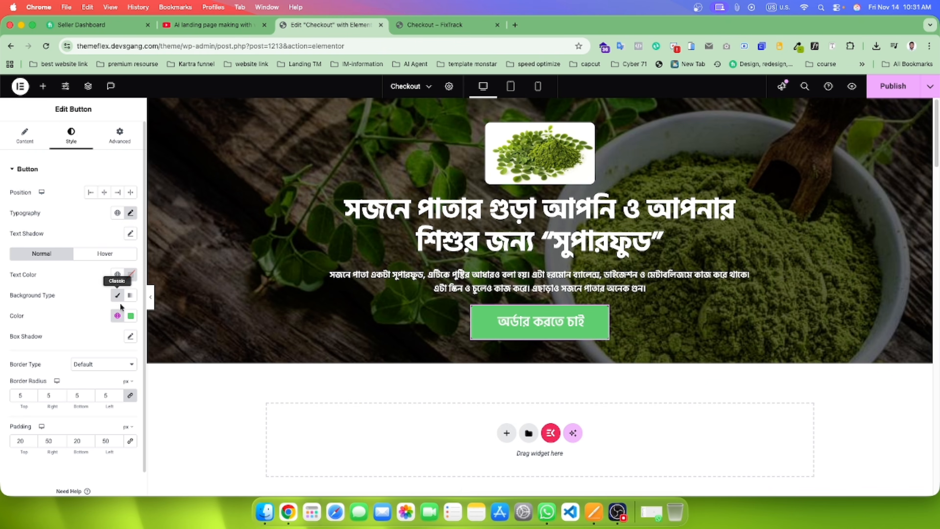
click(126, 317)
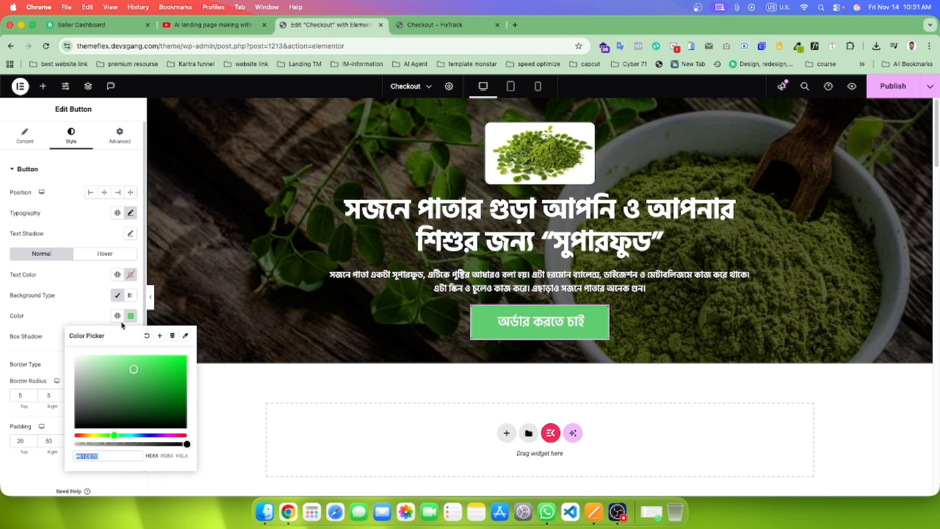
key(super+v)
click(135, 264)
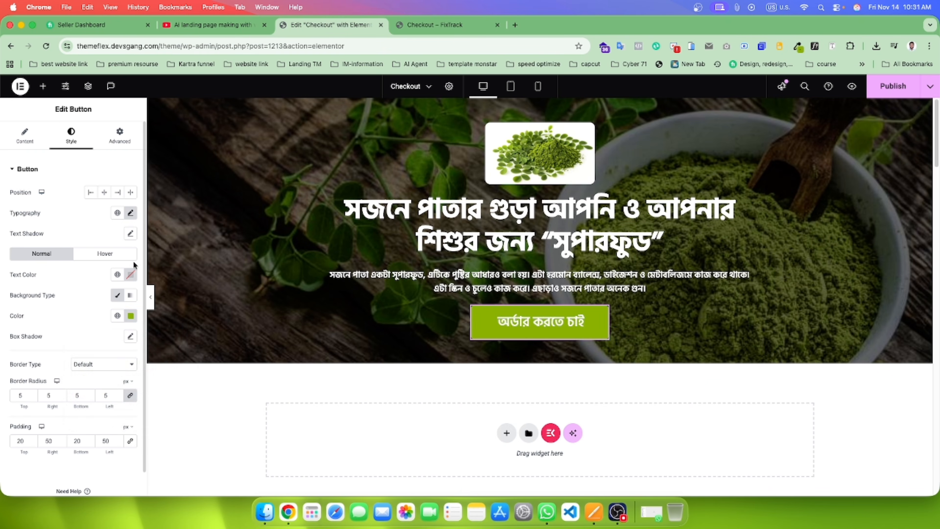
Step: Set the order button's text color to white (#FFFFFF) and publish the page
click(130, 275)
drag(96, 334, 38, 299)
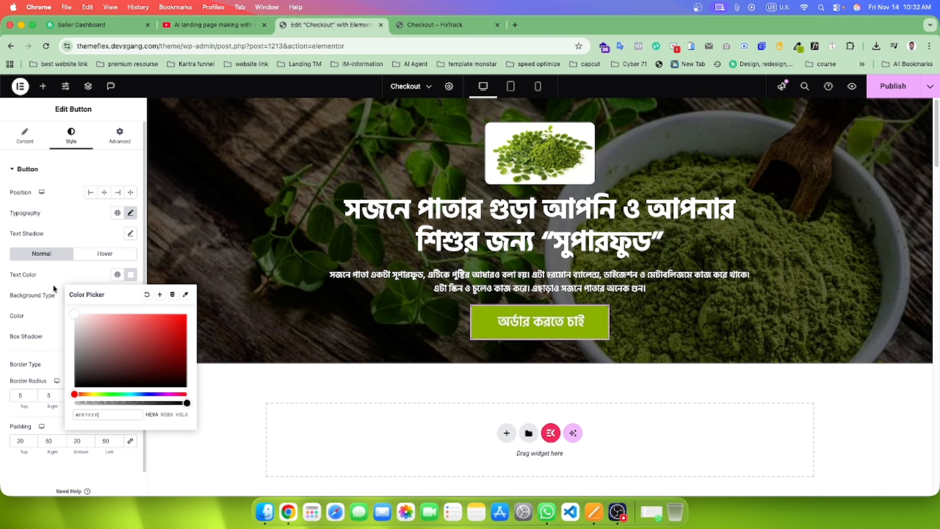
click(62, 281)
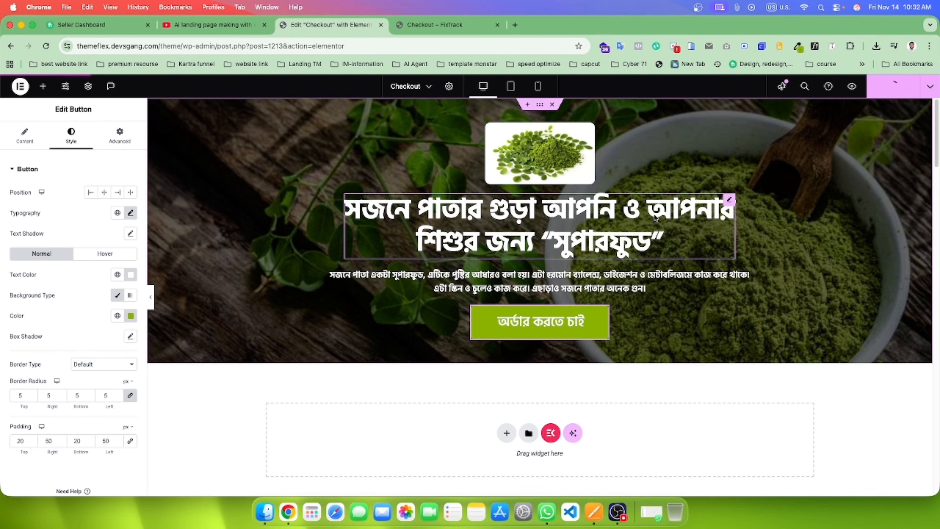
Step: Preview the page and compare its hero section with the reference page's hero
click(852, 86)
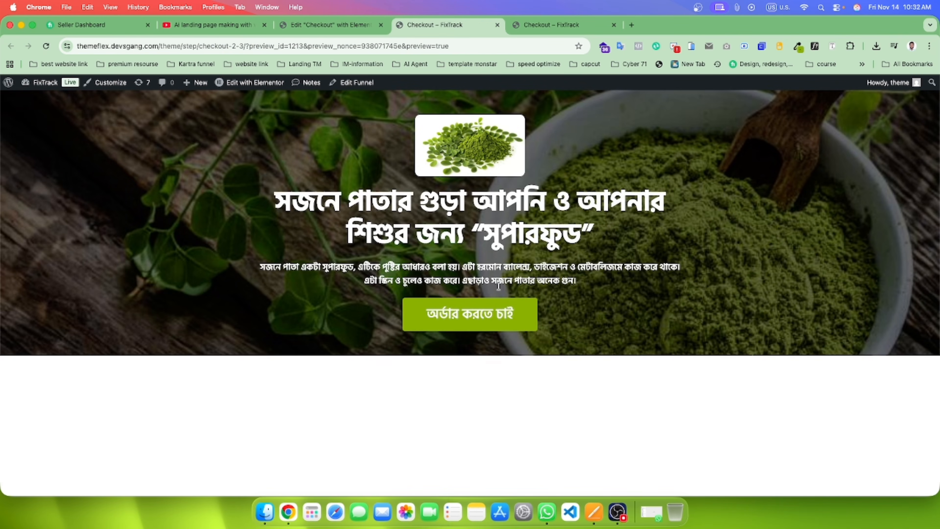
drag(471, 148, 637, 253)
click(543, 26)
scroll(448, 229, up, 3)
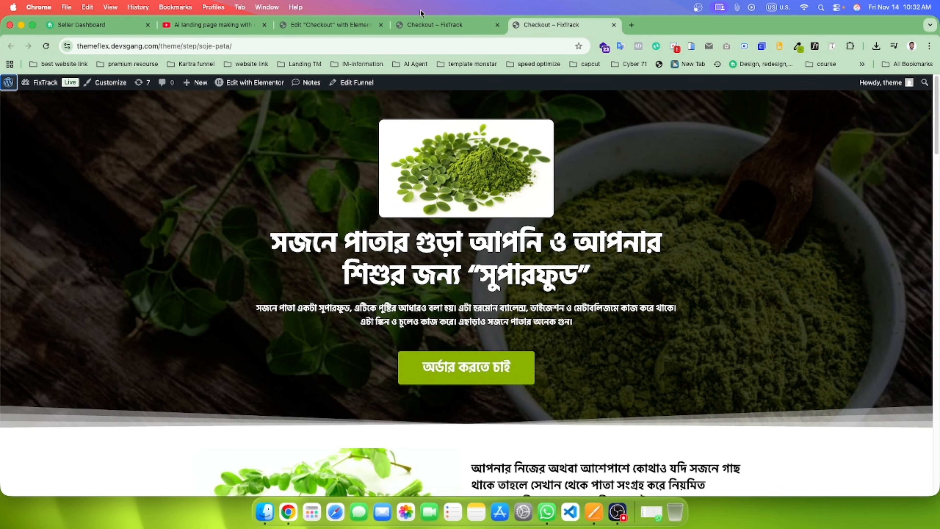
Step: Increase the hero image's max width to 46% and publish the page
click(329, 24)
click(565, 156)
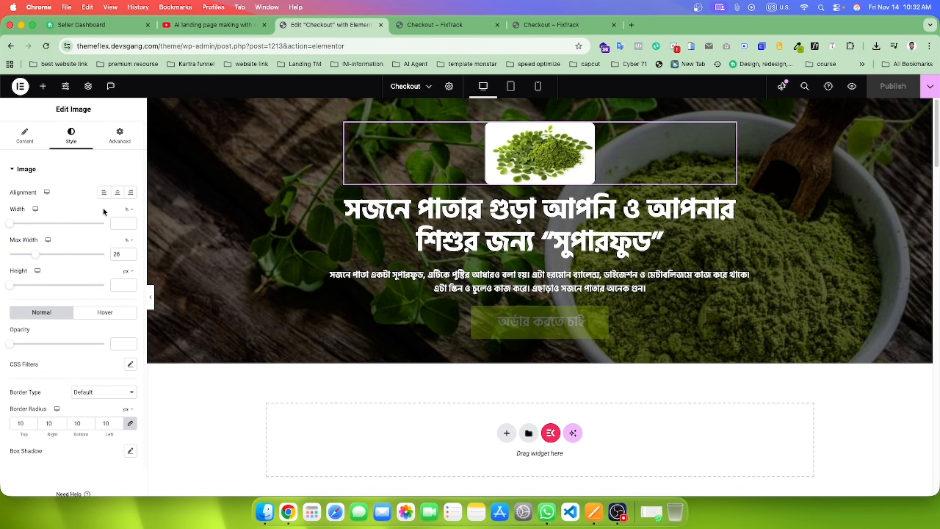
drag(38, 255, 56, 262)
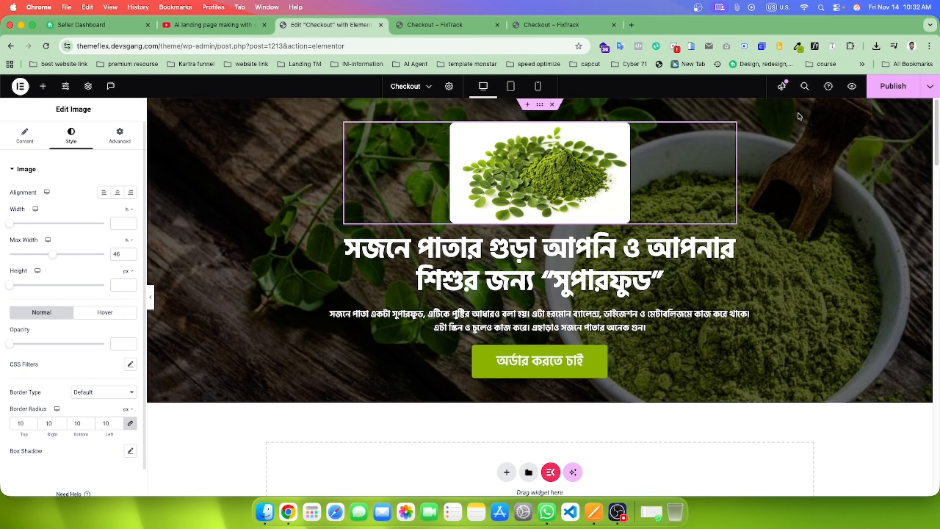
click(885, 91)
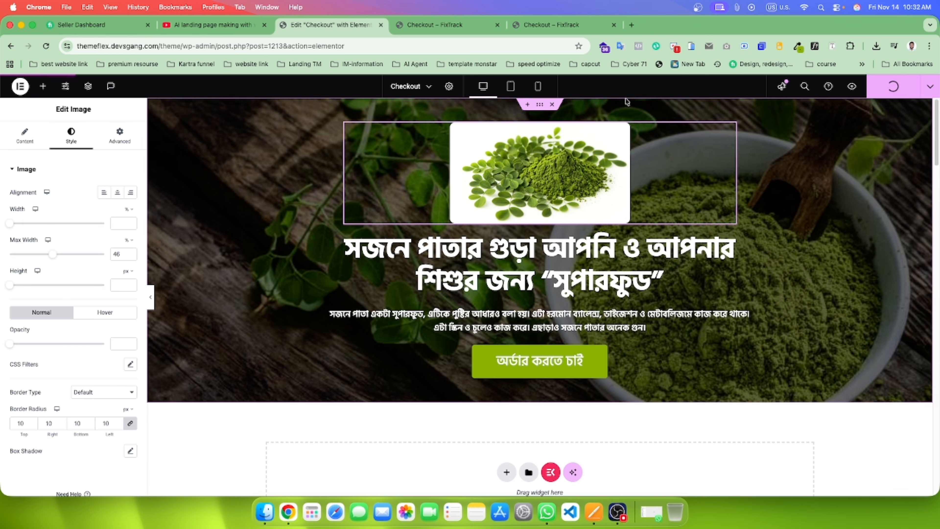
Step: Compare the preview with the reference hero and darken the container's background overlay to 0.79 opacity
click(455, 32)
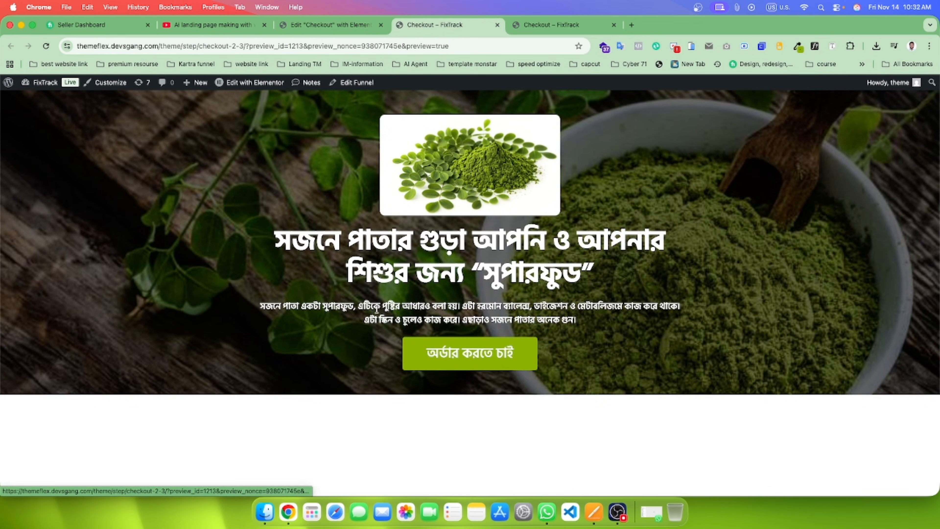
click(548, 25)
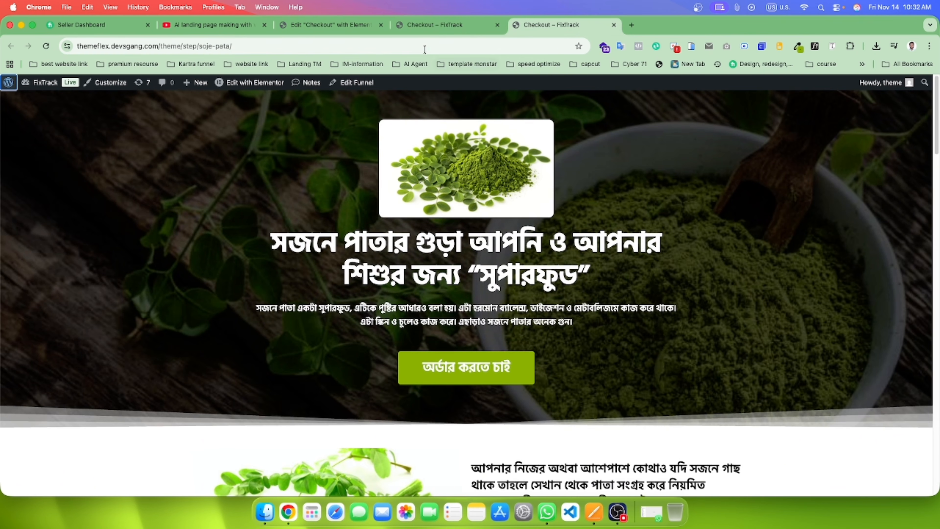
click(446, 29)
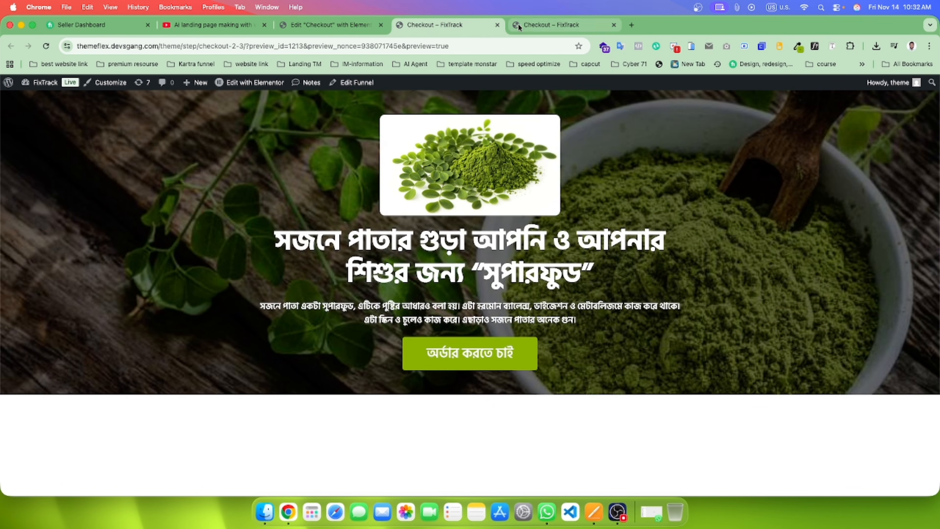
click(523, 28)
click(322, 30)
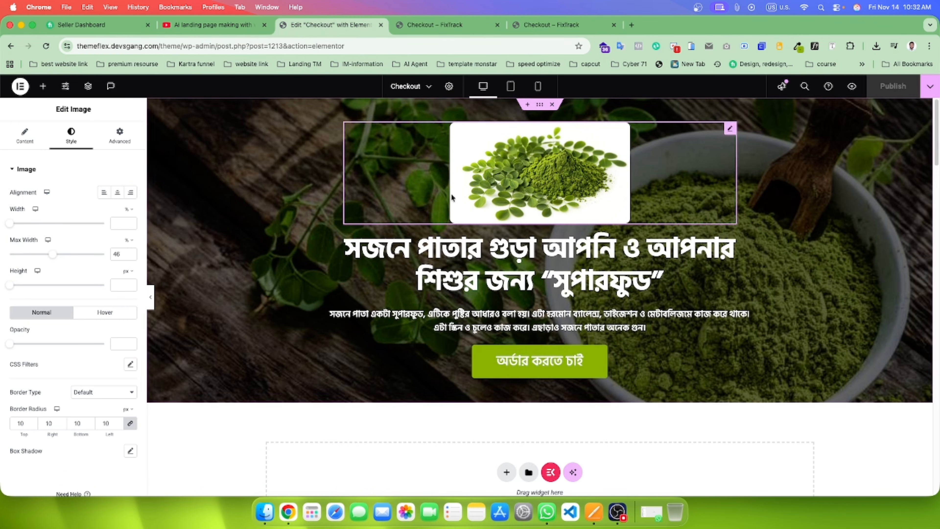
click(539, 104)
click(70, 137)
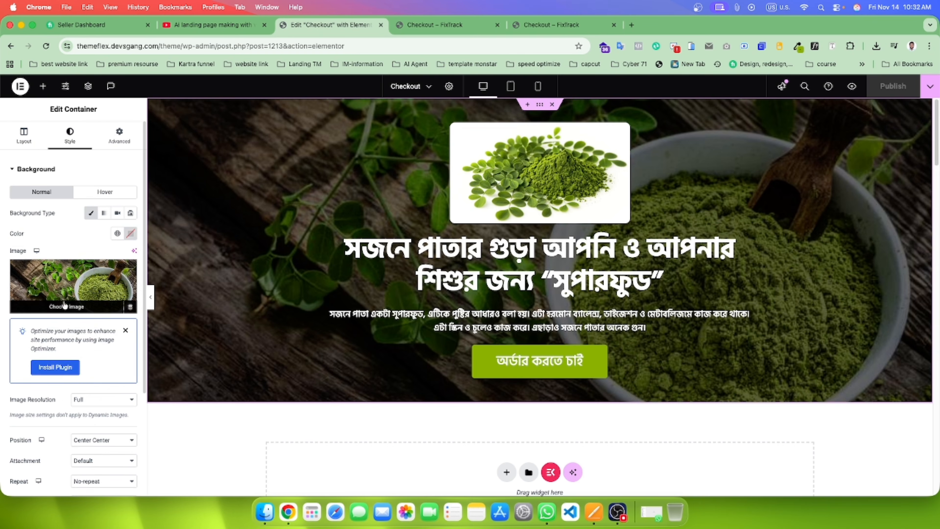
scroll(86, 381, down, 5)
click(88, 383)
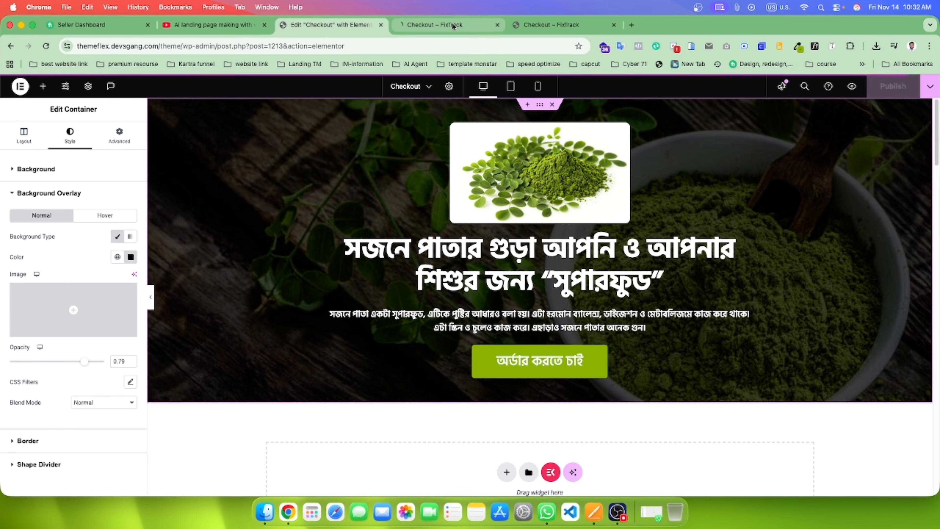
Step: Compare the hero's overlay and spacing with the reference page and set the hero container's bottom padding to 100 px
click(524, 25)
click(468, 21)
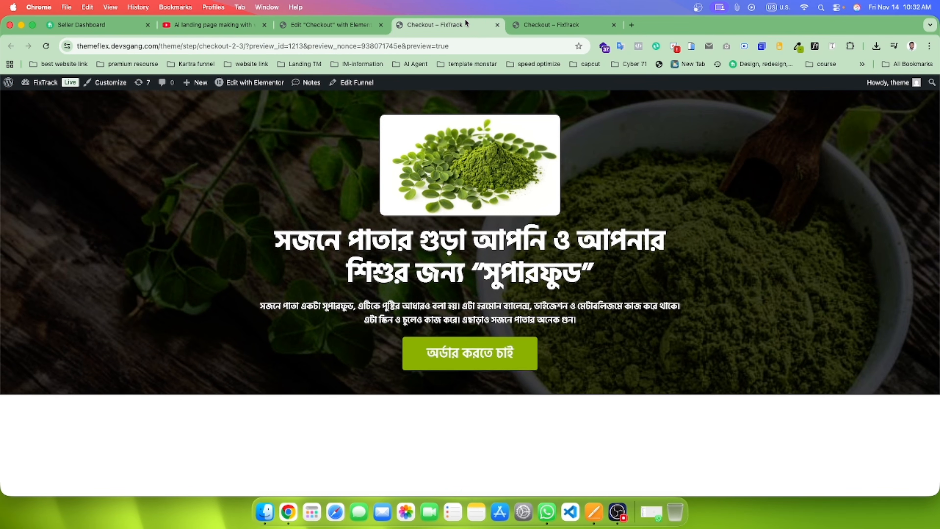
click(533, 27)
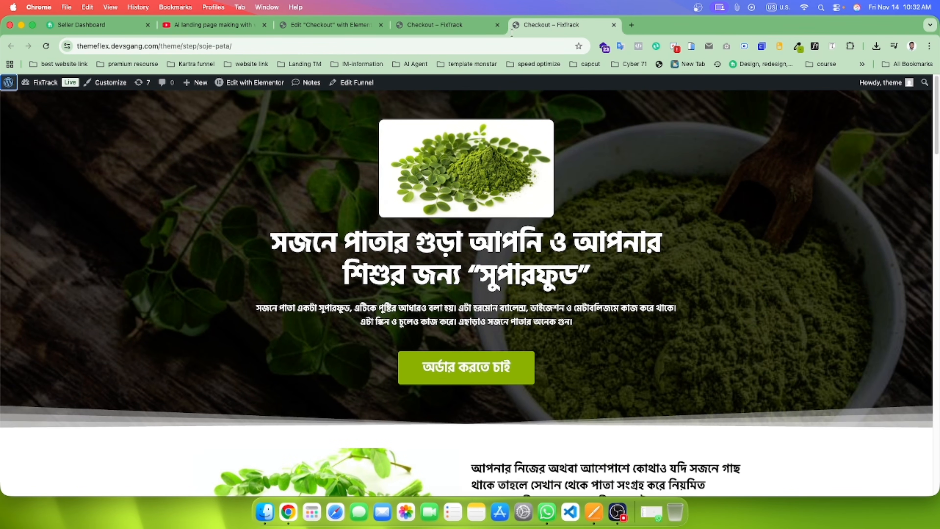
click(465, 25)
click(295, 26)
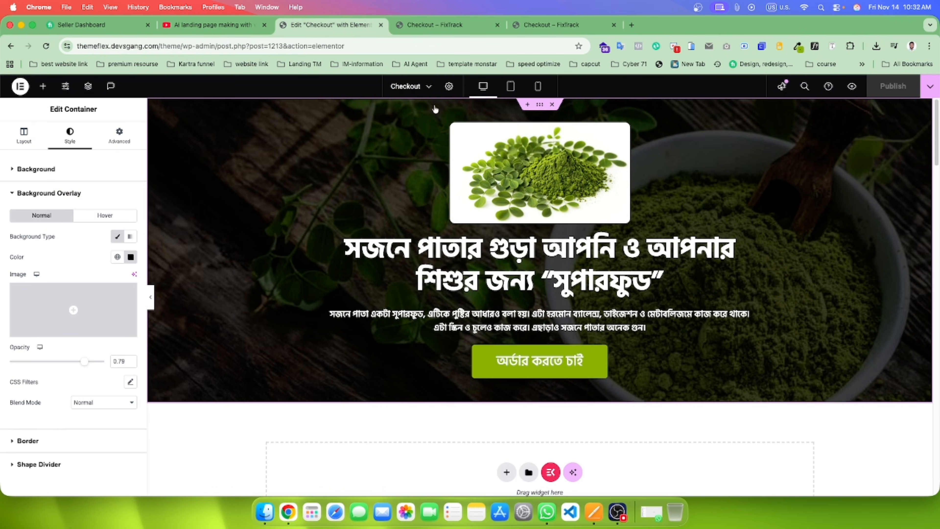
click(140, 140)
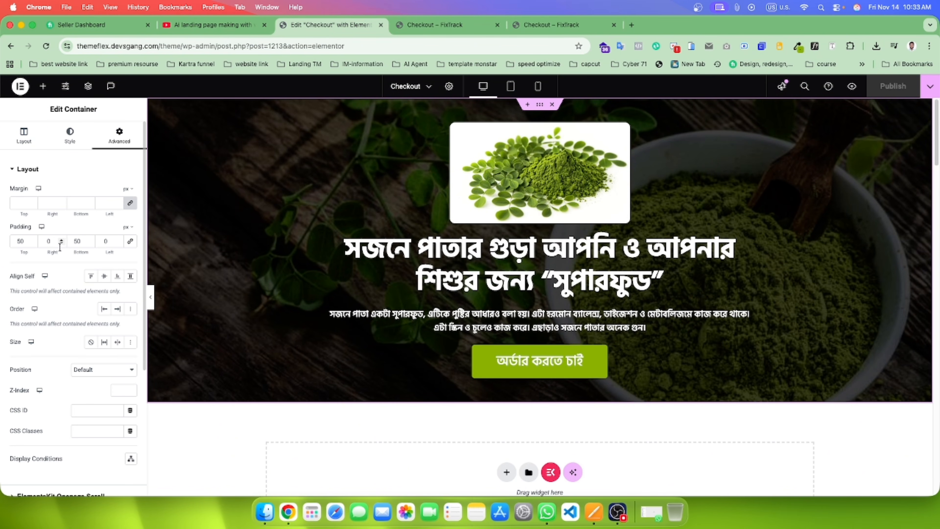
double_click(73, 241)
text(100)
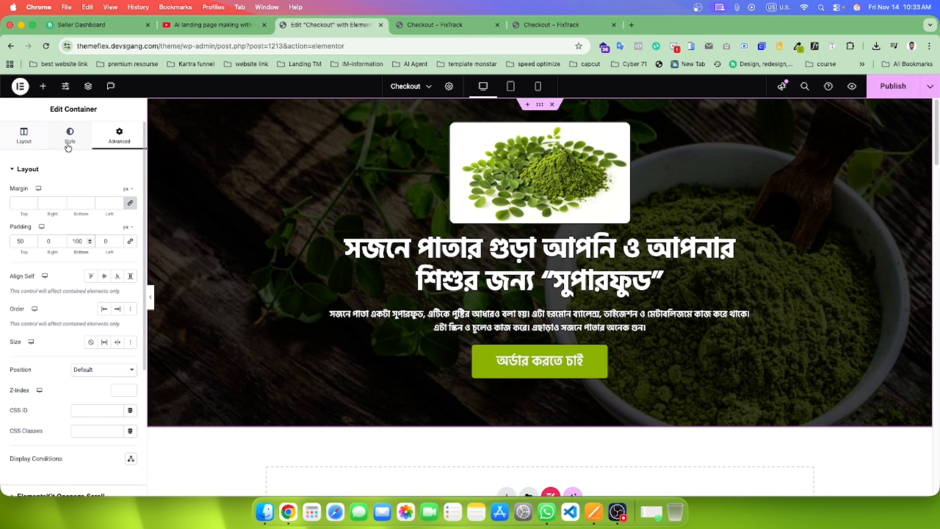
Step: Open the hero container's Shape Divider settings among its style options
scroll(92, 184, down, 10)
scroll(51, 163, up, 10)
click(70, 135)
scroll(85, 346, down, 6)
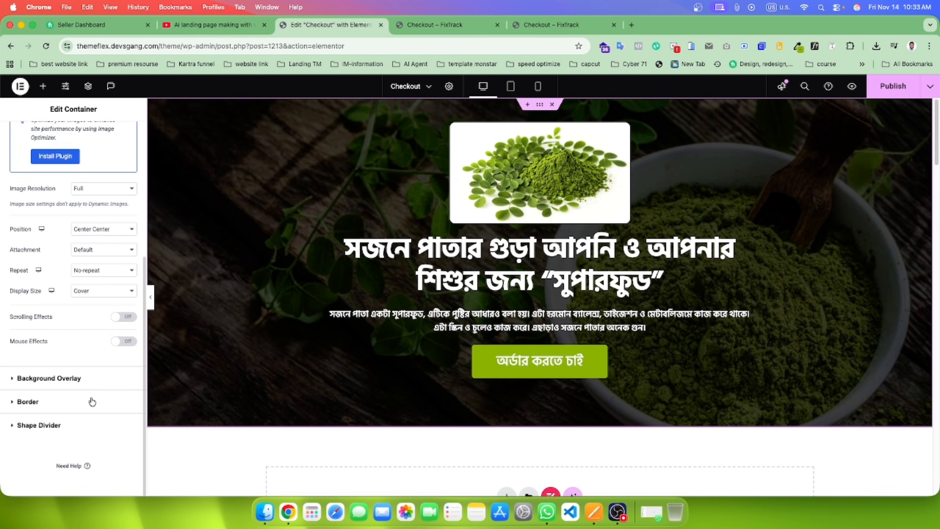
click(73, 426)
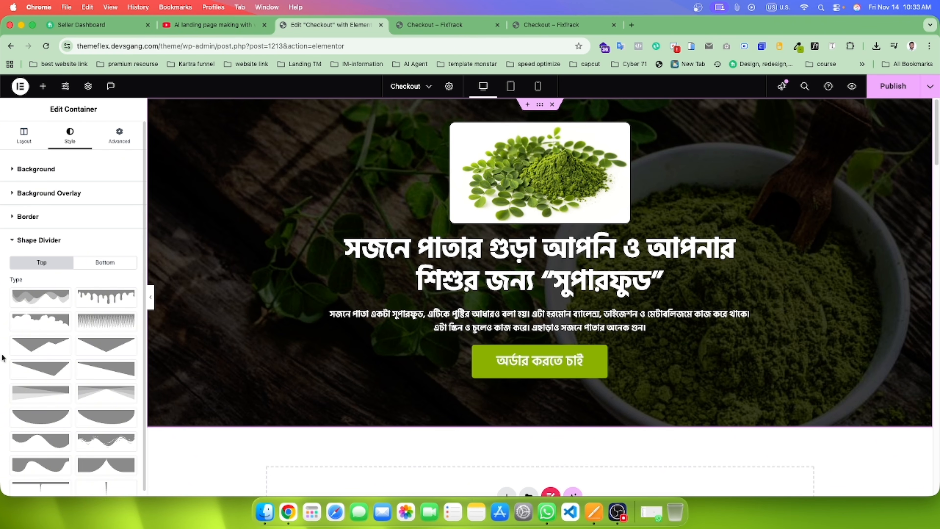
scroll(101, 350, down, 2)
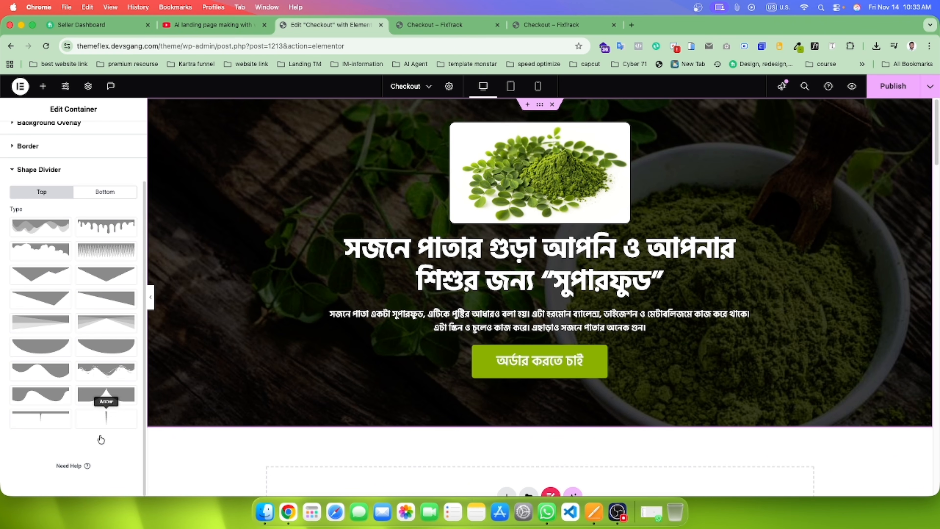
Step: Try the layered fan shape divider along the hero container's top edge
click(110, 326)
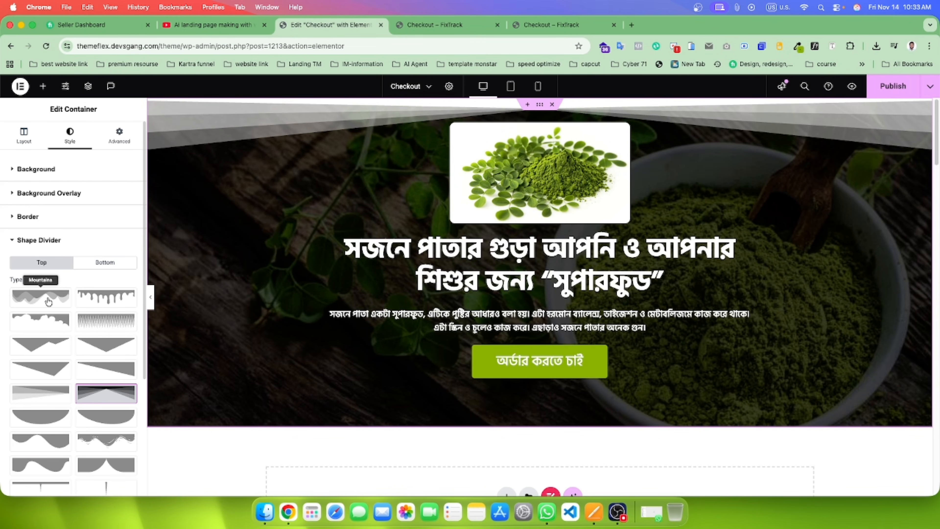
scroll(93, 433, down, 5)
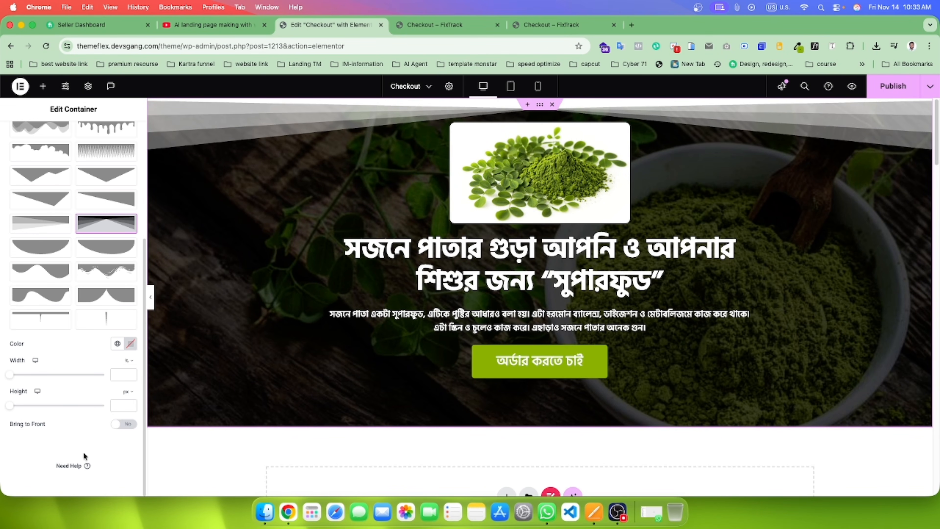
click(124, 426)
scroll(93, 207, up, 5)
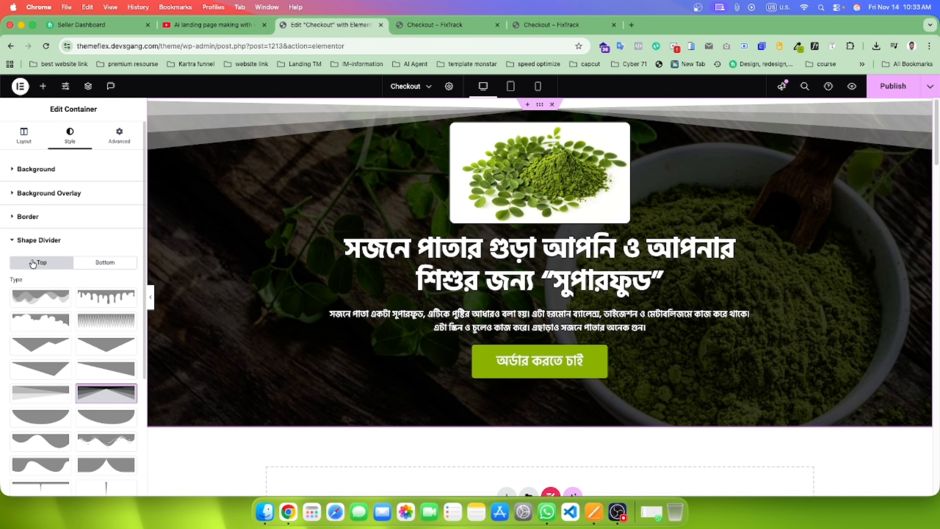
click(97, 264)
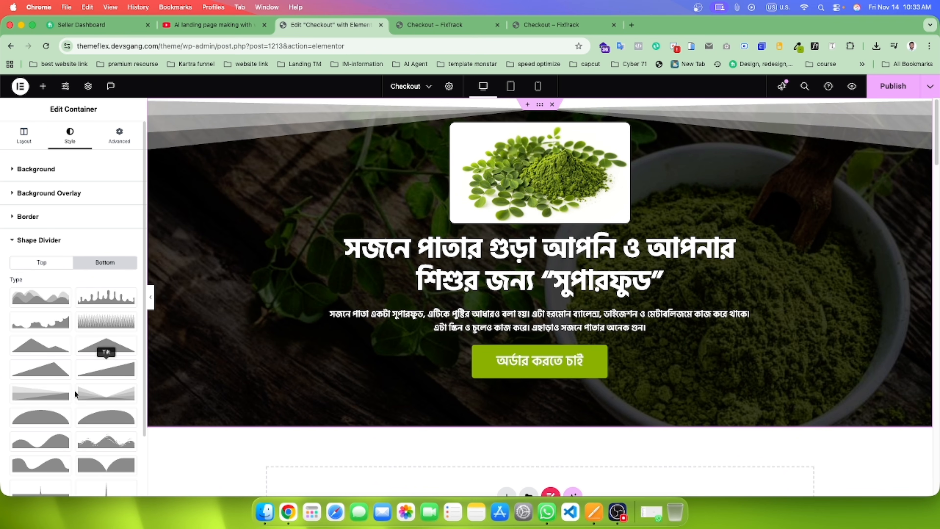
click(42, 263)
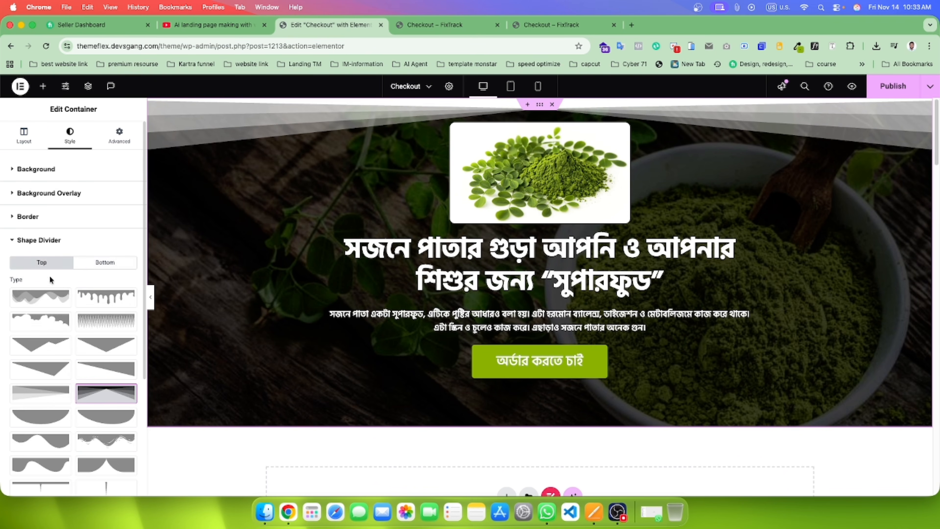
scroll(49, 275, down, 5)
click(92, 230)
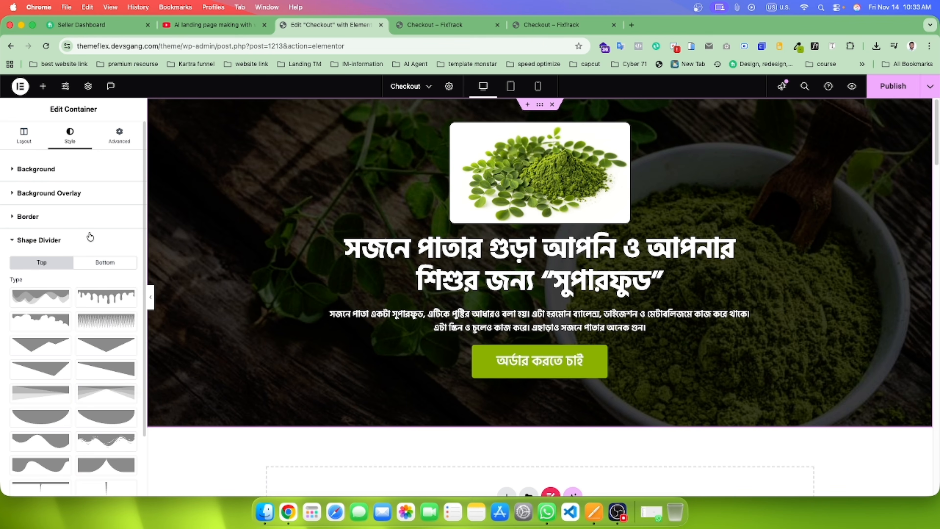
Step: Apply the layered V-shaped divider to the hero container's bottom edge and publish the page
click(124, 262)
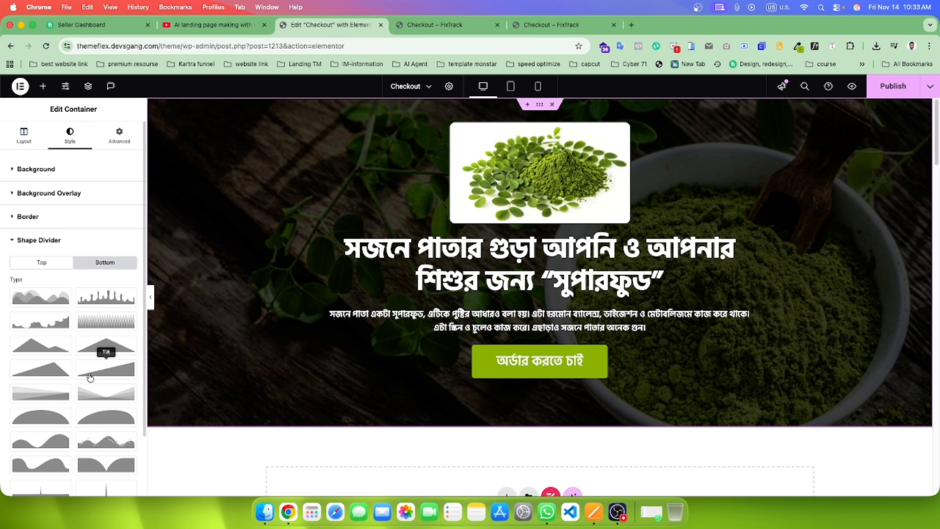
click(101, 395)
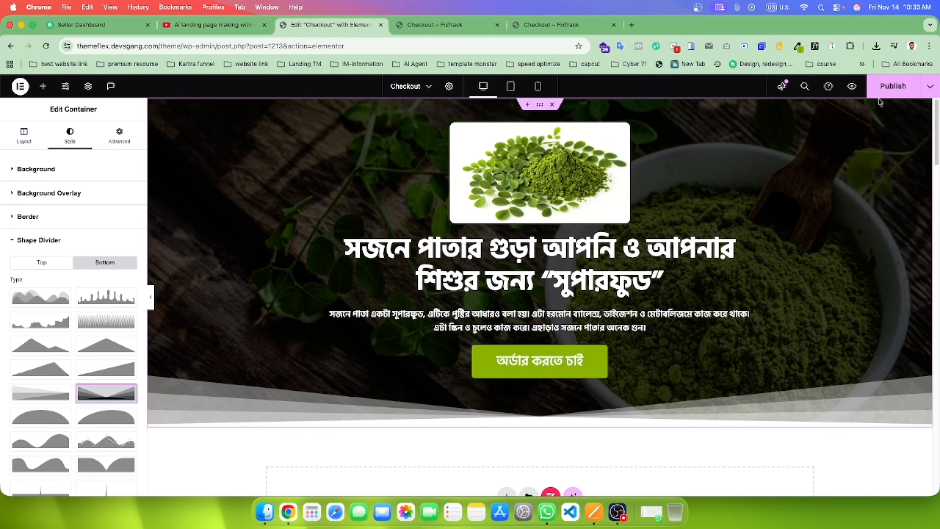
click(893, 86)
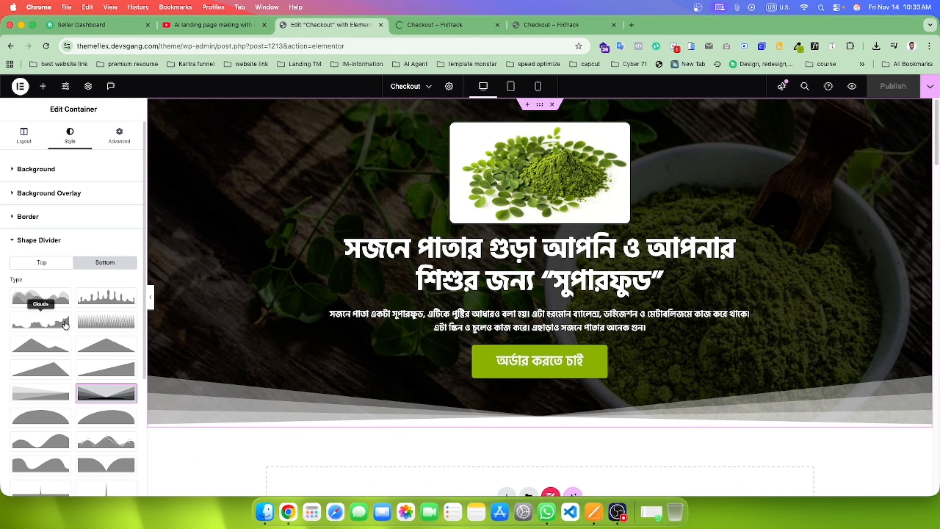
Step: Set the bottom shape divider's width to 112% and height to 145 px, and publish the page
scroll(42, 300, down, 5)
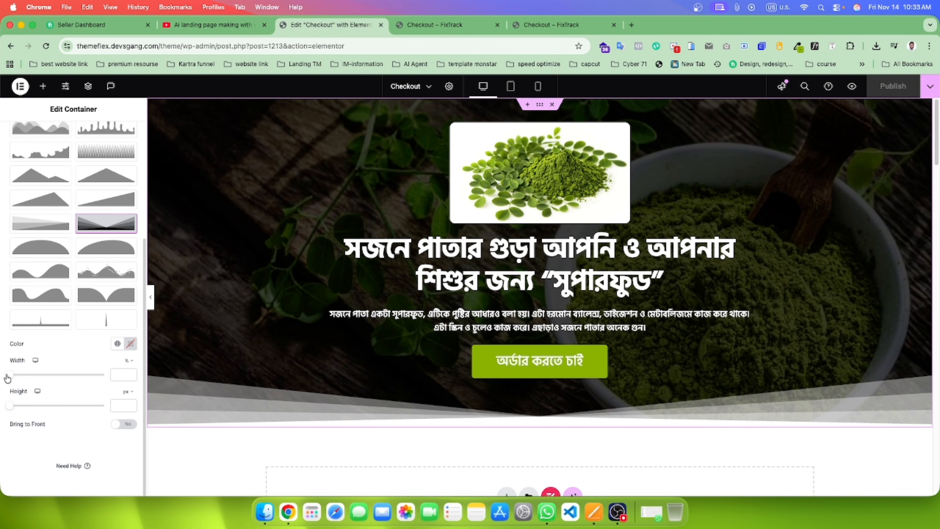
mouse_move(11, 378)
mouse_down()
mouse_move(33, 378)
mouse_move(15, 375)
mouse_up()
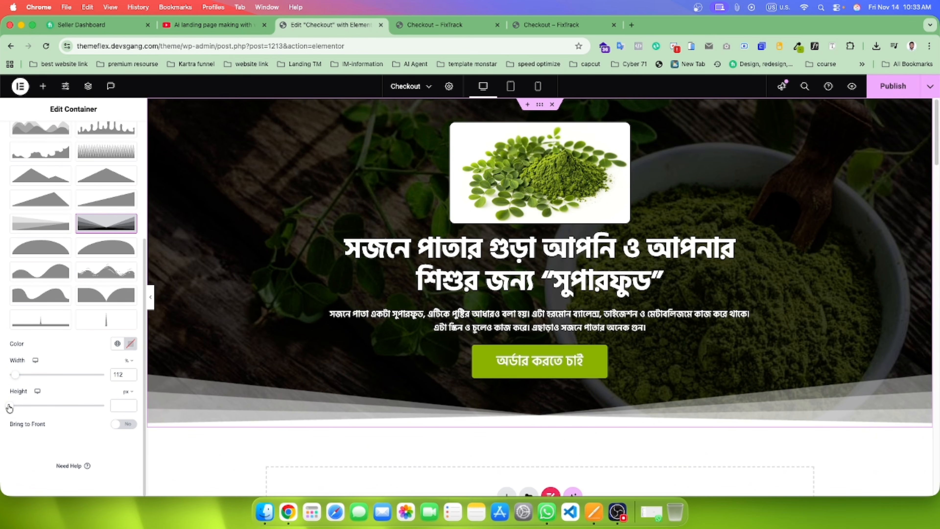
drag(9, 408, 37, 394)
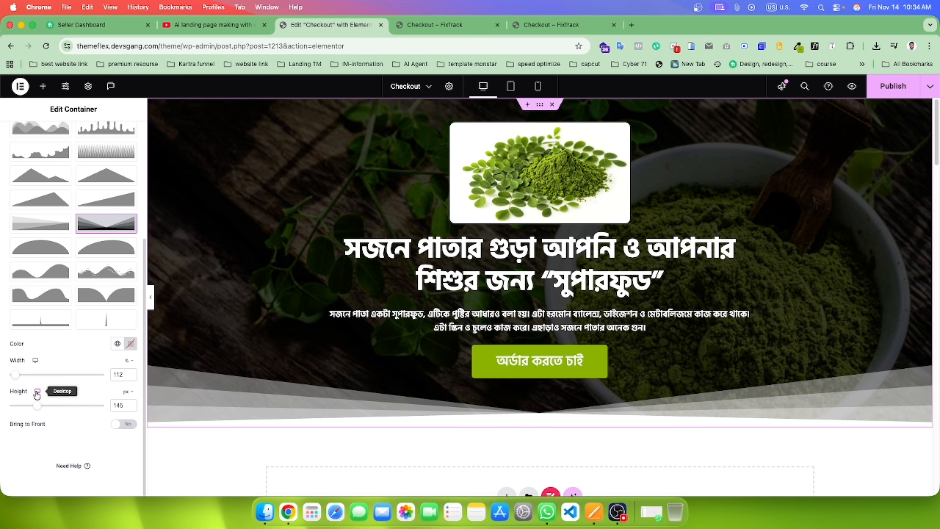
click(886, 87)
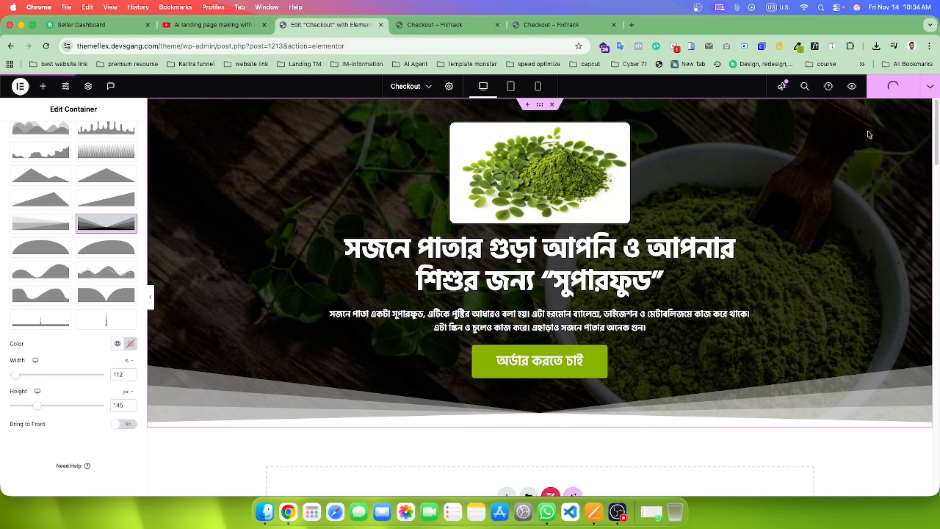
Step: Compare the hero's bottom divider with the reference page, set its height to 95 px and publish
key(ctrl+Tab)
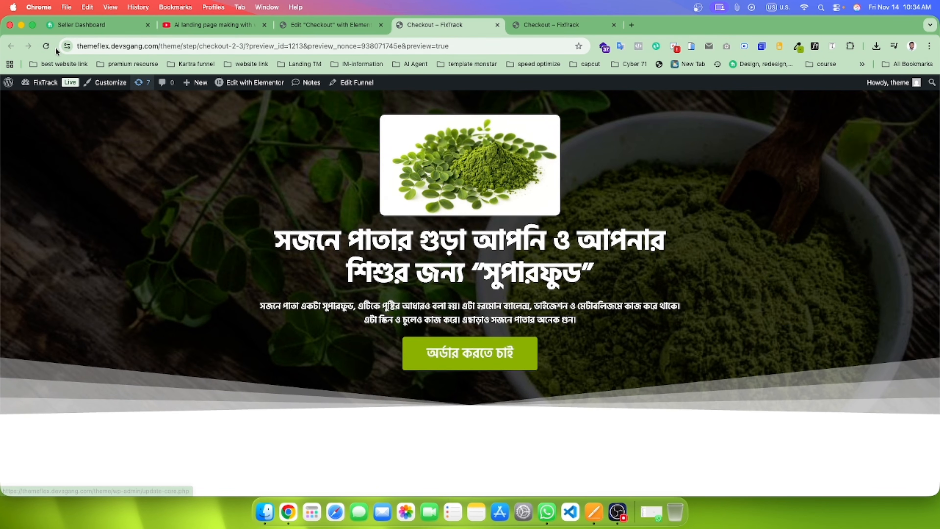
click(518, 27)
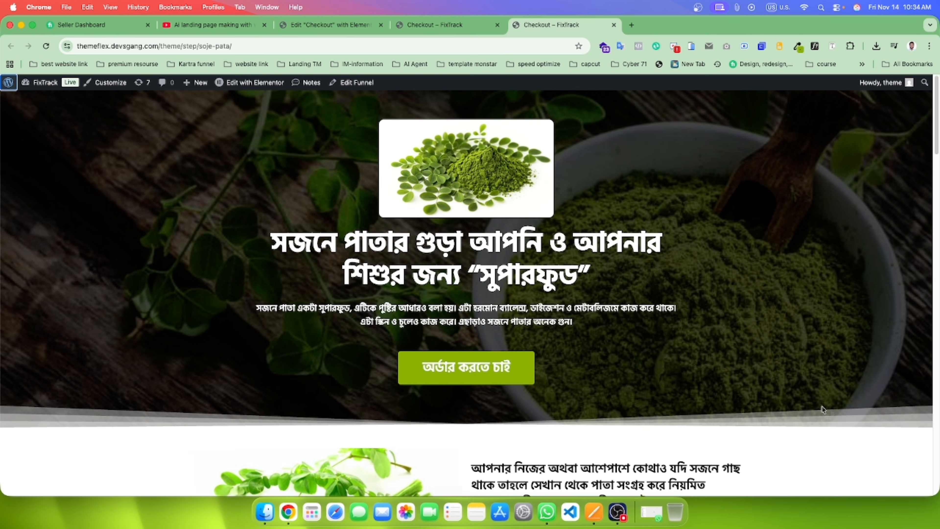
click(435, 24)
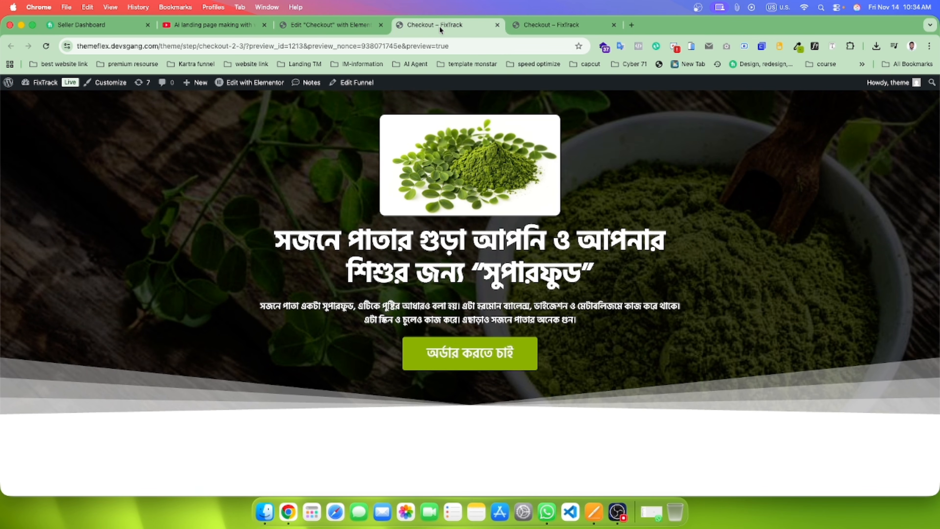
click(315, 24)
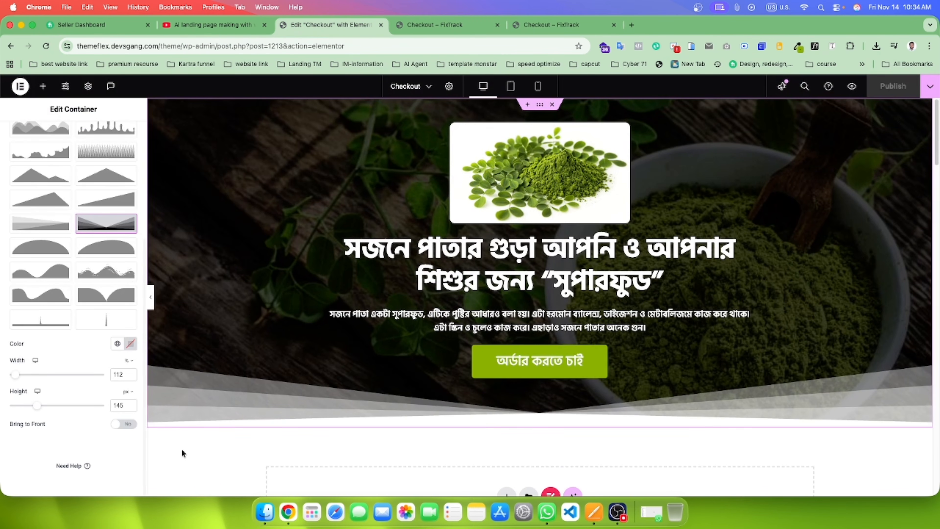
click(131, 408)
click(132, 407)
click(131, 407)
click(133, 407)
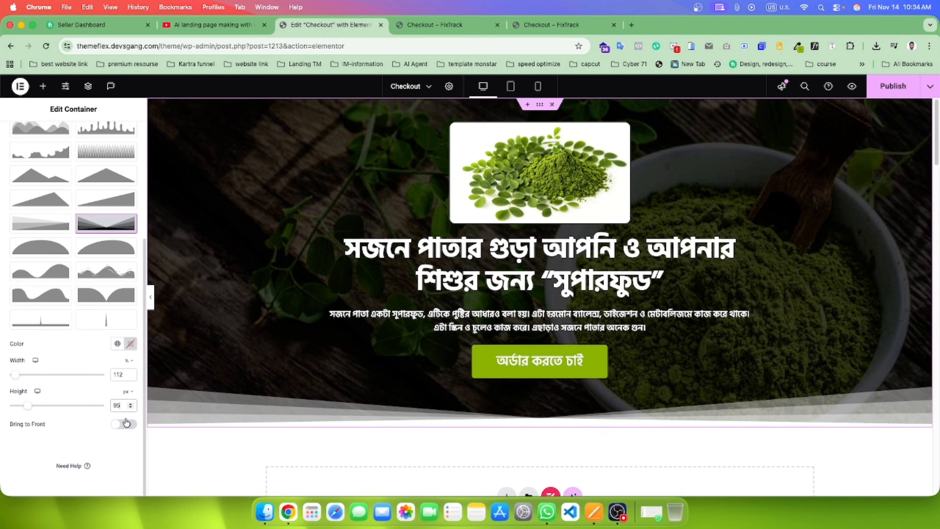
click(893, 86)
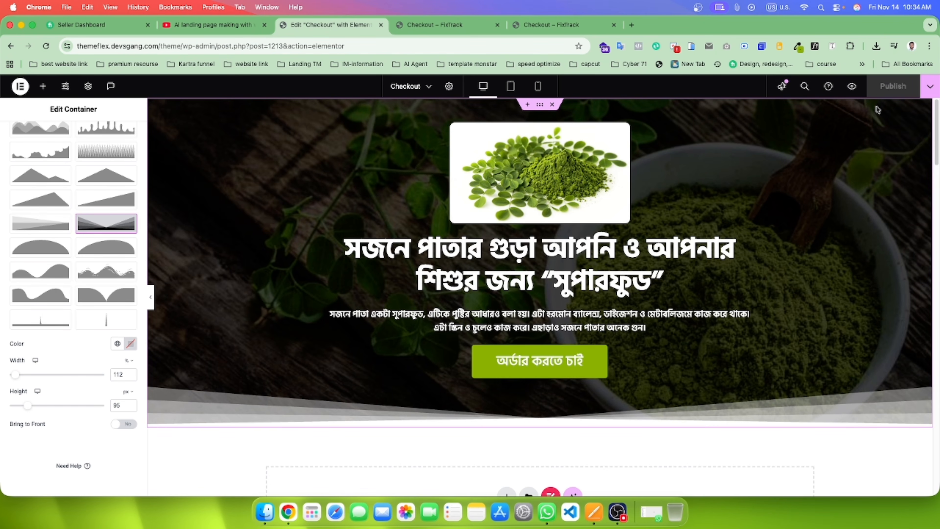
Step: Compare the previewed hero with the reference page and examine the reference's image-and-text section below the hero
click(453, 24)
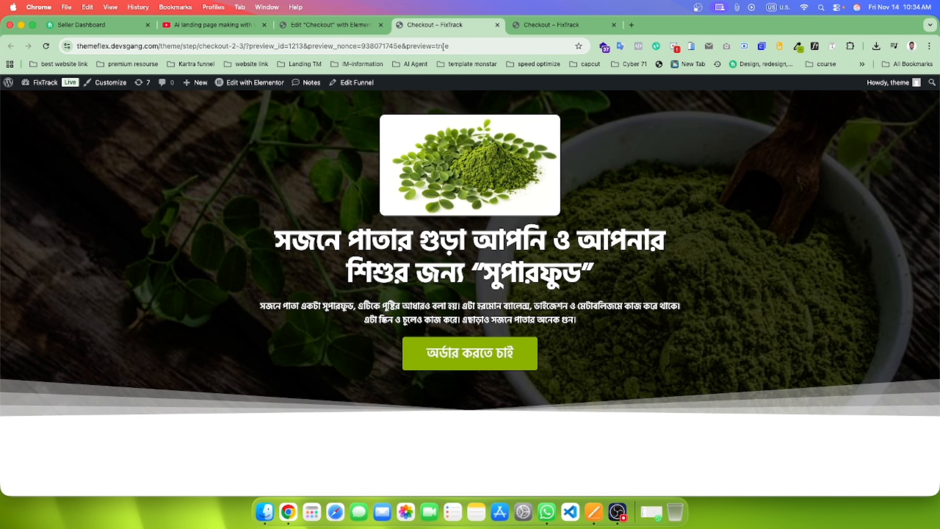
click(544, 26)
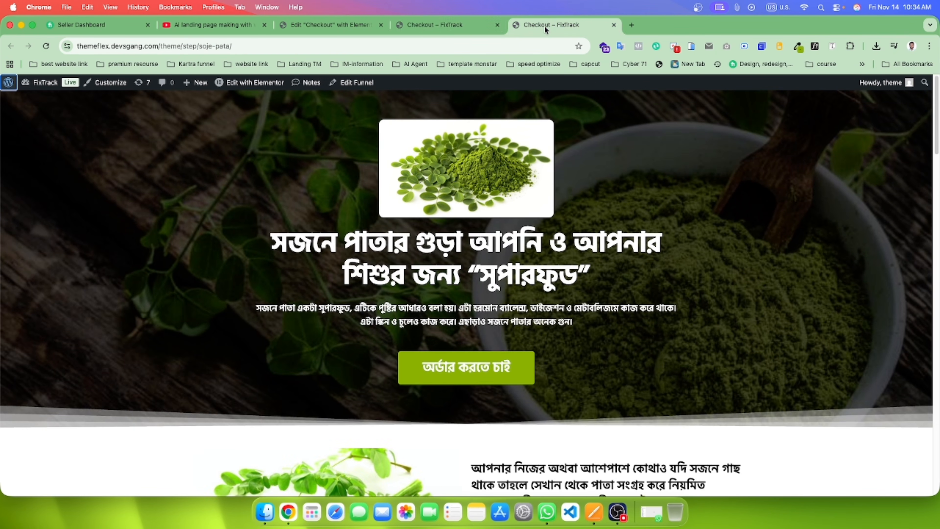
click(434, 24)
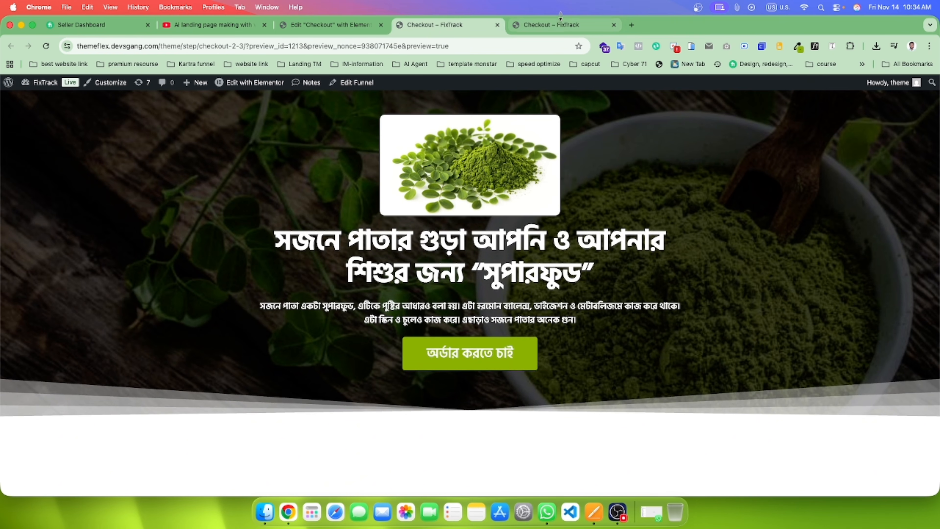
click(561, 23)
click(473, 27)
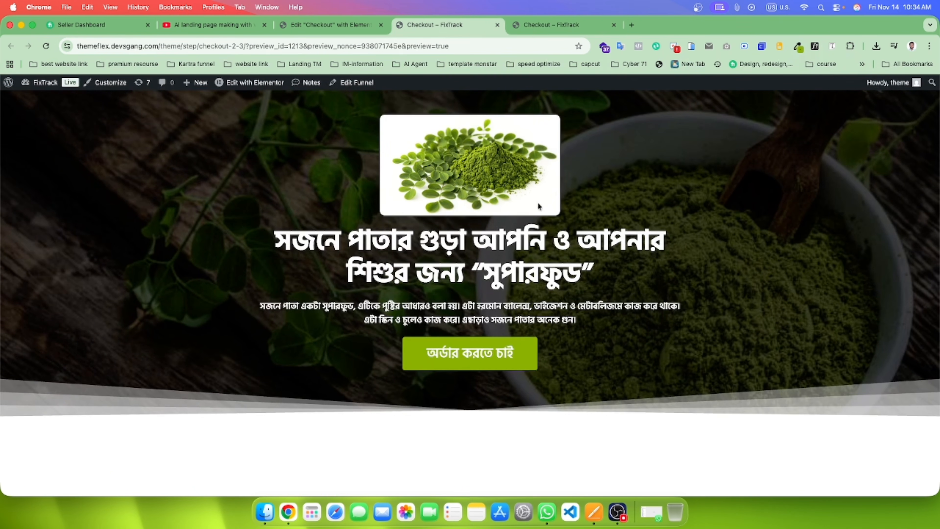
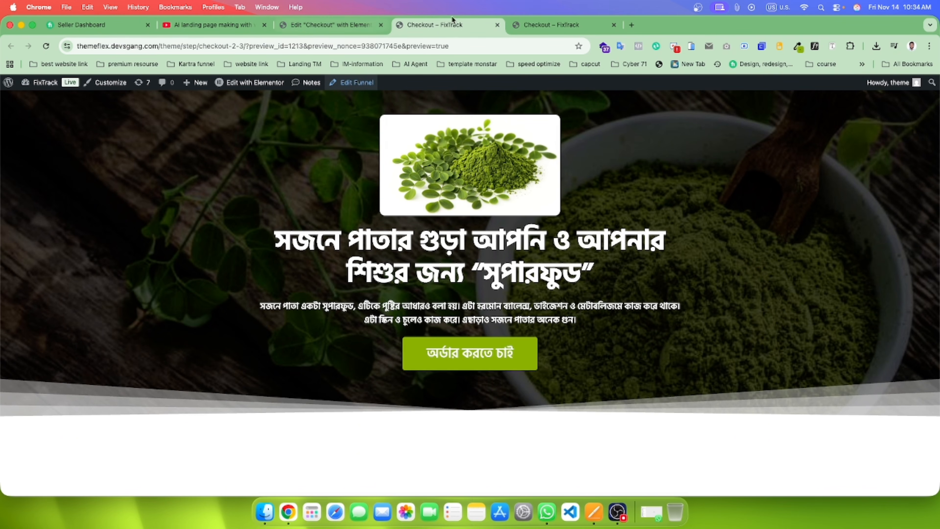
click(562, 28)
scroll(557, 305, down, 7)
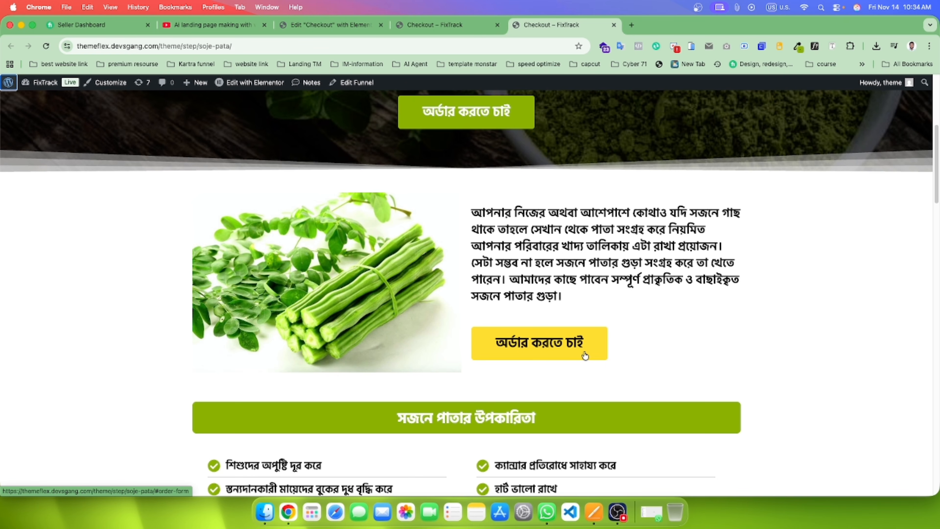
click(443, 26)
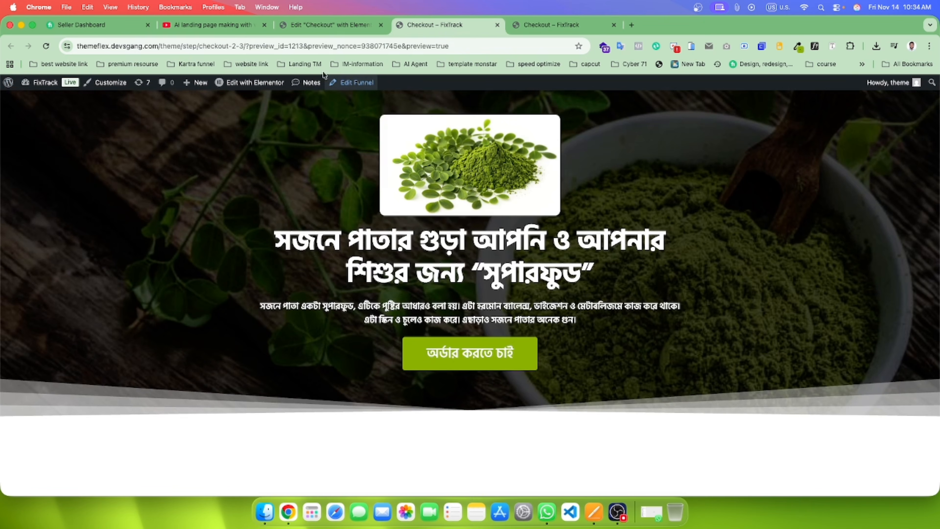
Step: Add a Flexbox container with two equal columns directly below the hero section
click(339, 29)
scroll(510, 300, down, 6)
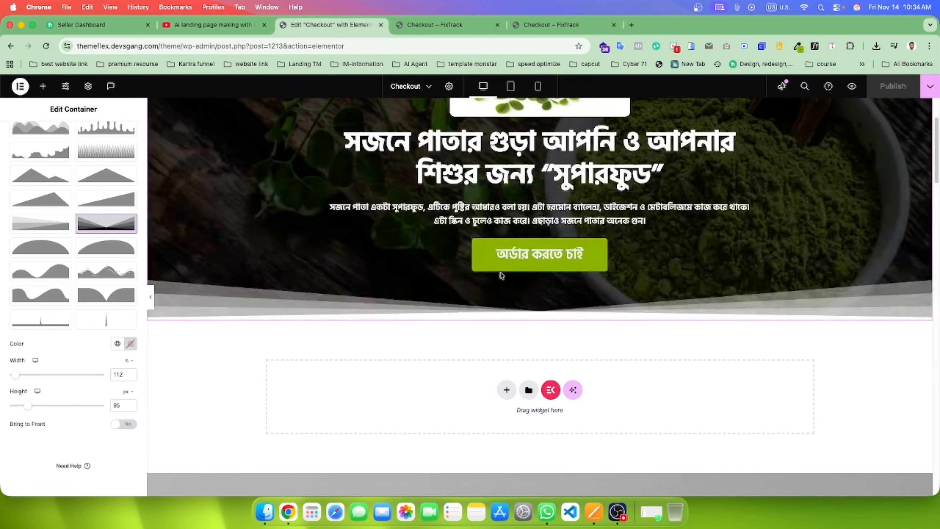
click(507, 283)
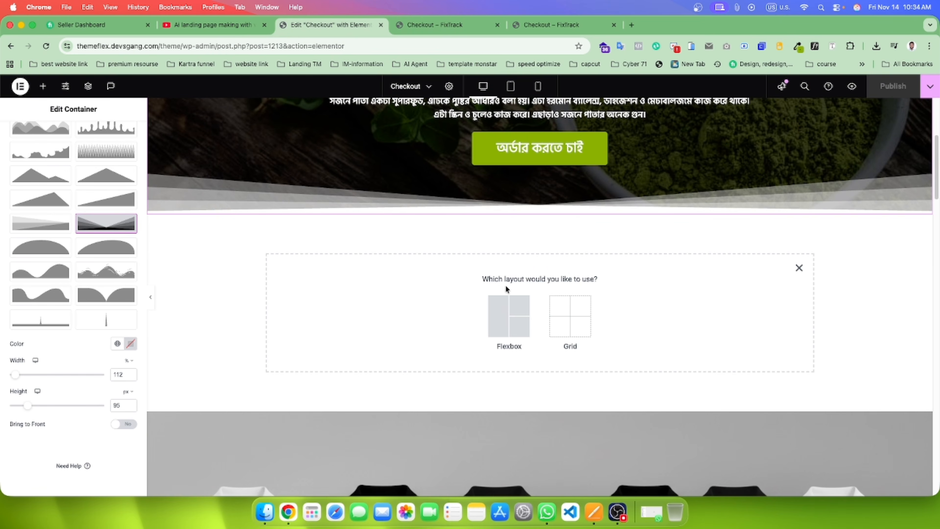
click(506, 316)
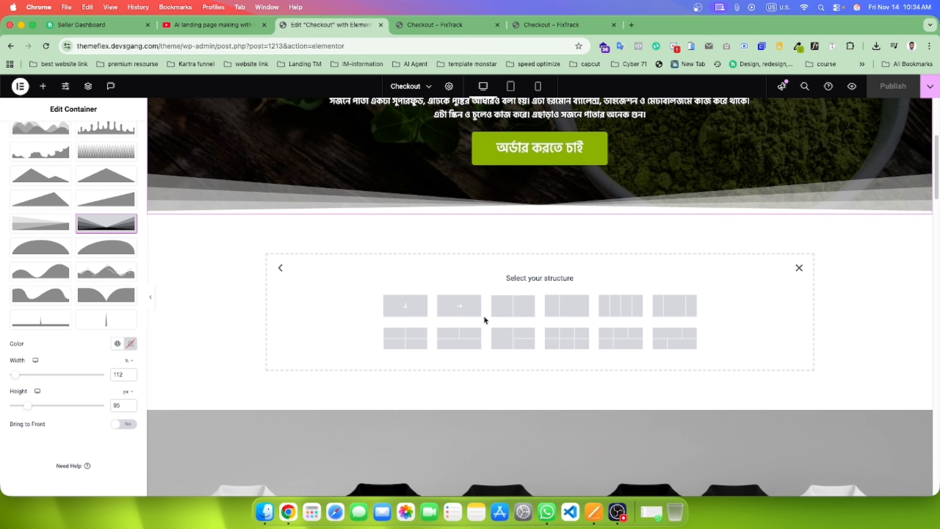
click(514, 307)
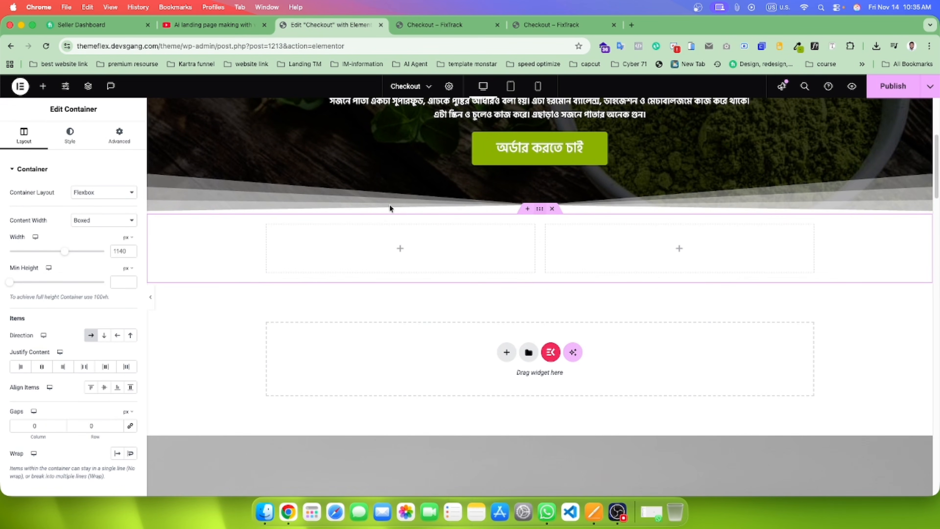
Step: Check the reference page's image-and-text section and add an Image widget to the first column of the new container
click(43, 86)
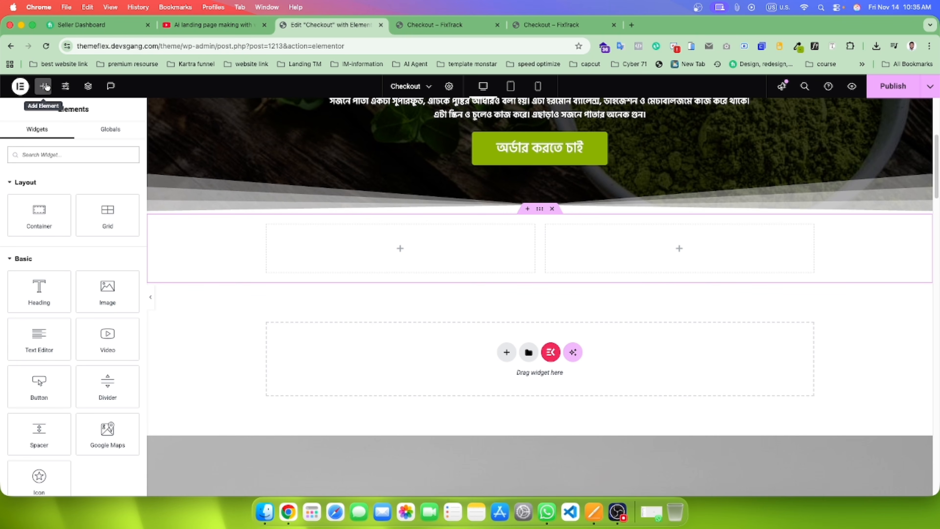
click(445, 24)
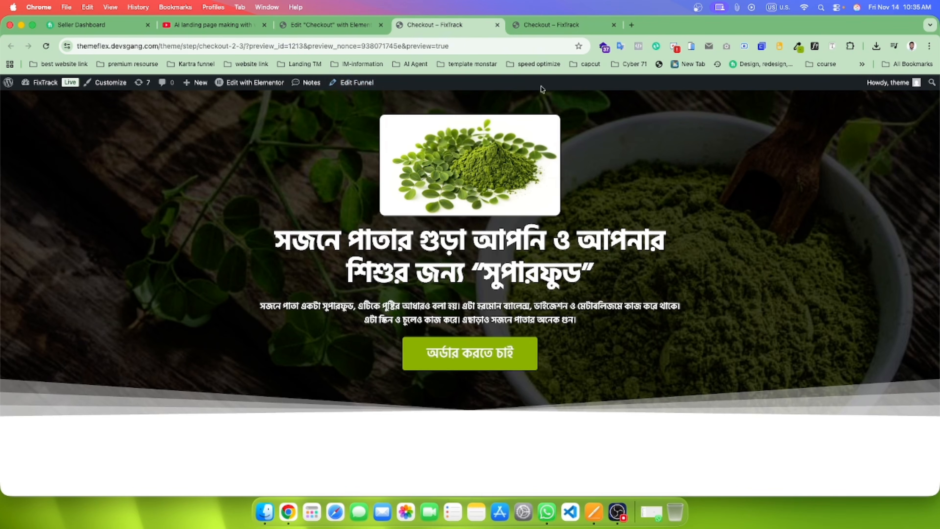
click(540, 25)
scroll(470, 260, down, 3)
scroll(470, 259, up, 3)
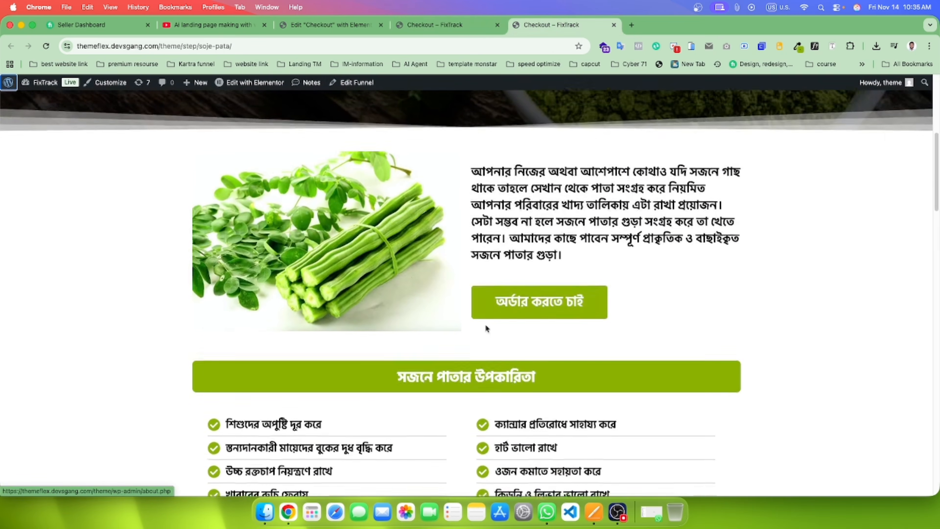
click(322, 23)
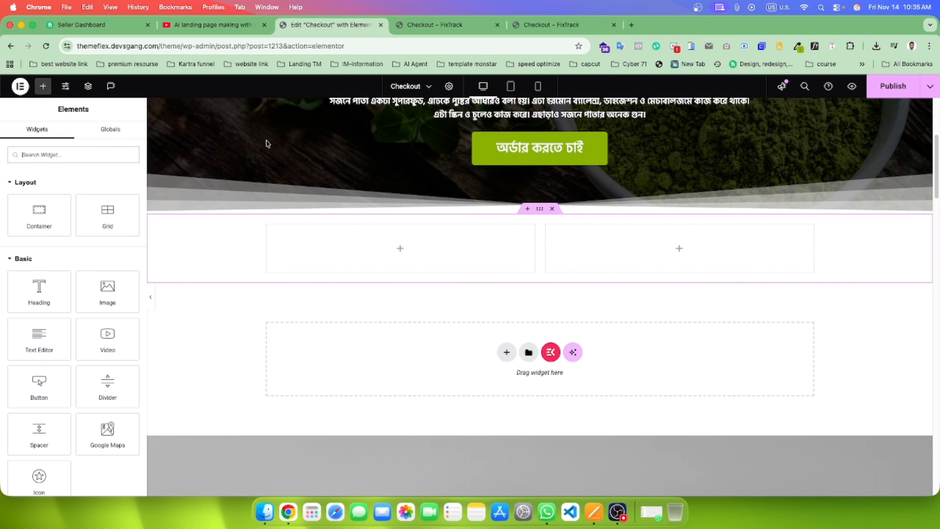
drag(108, 293, 380, 254)
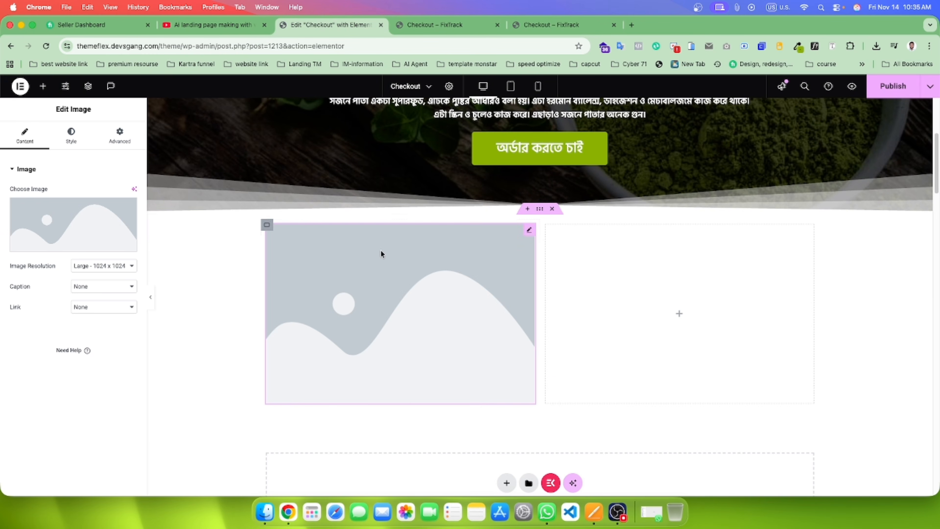
Step: Save the moringa image from the reference page's section below the hero as Moringa-Leaf1 in Downloads
click(457, 26)
click(538, 24)
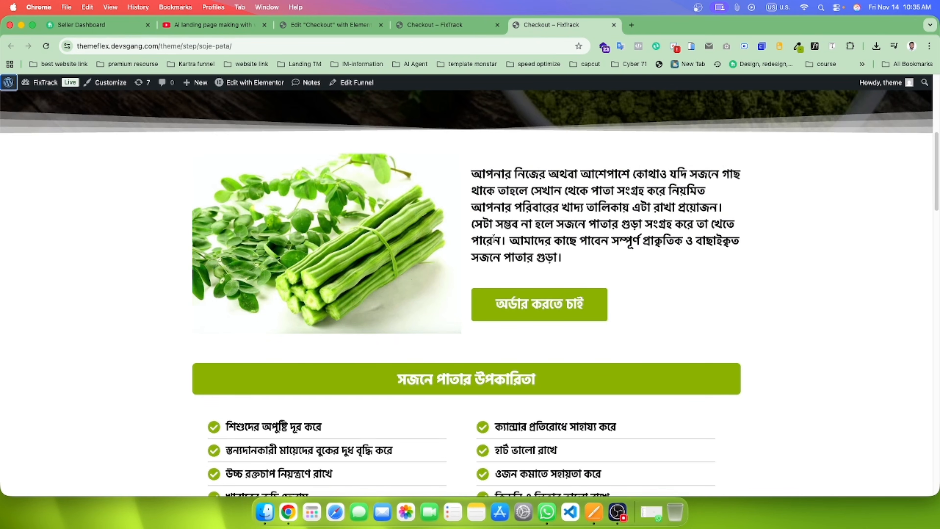
right_click(313, 207)
click(338, 216)
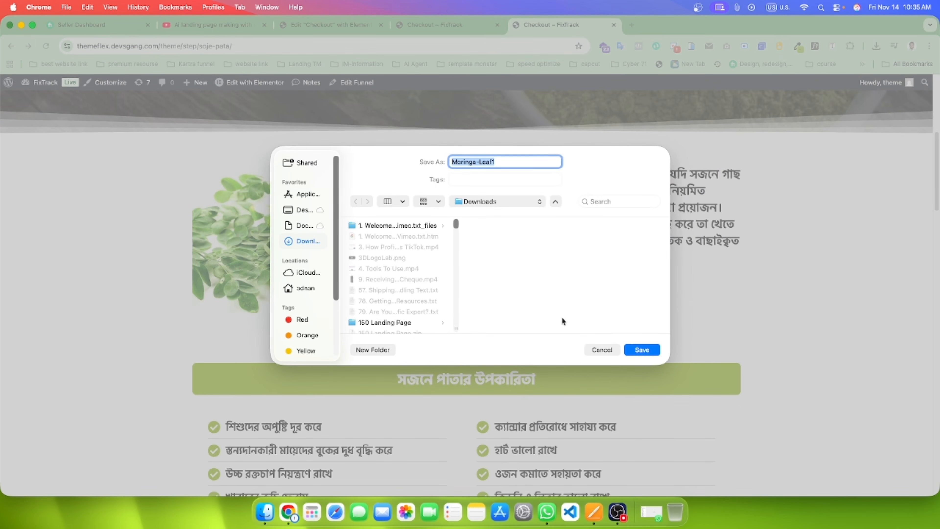
click(656, 352)
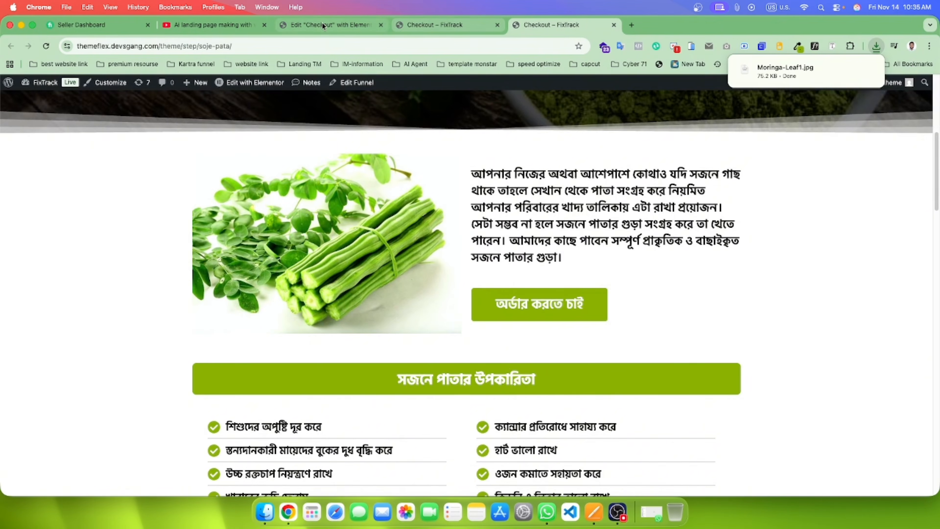
Step: Upload the downloaded Moringa-Leaf1.jpg to the media library and insert it in the new Image widget
click(332, 25)
click(82, 207)
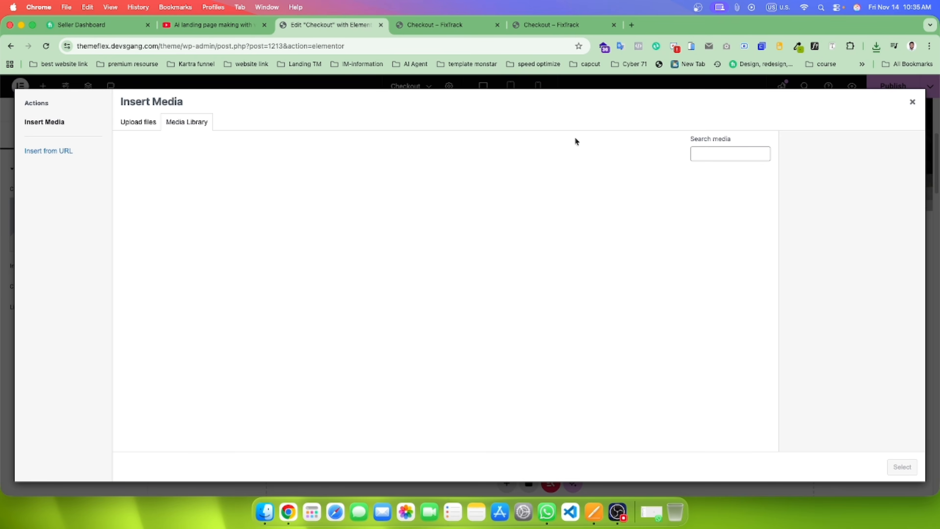
click(876, 46)
drag(826, 92, 318, 255)
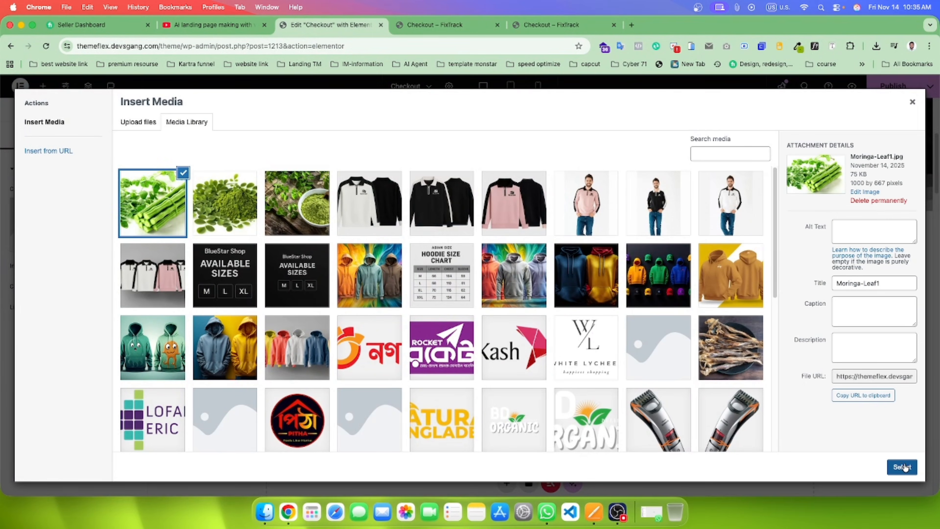
click(902, 466)
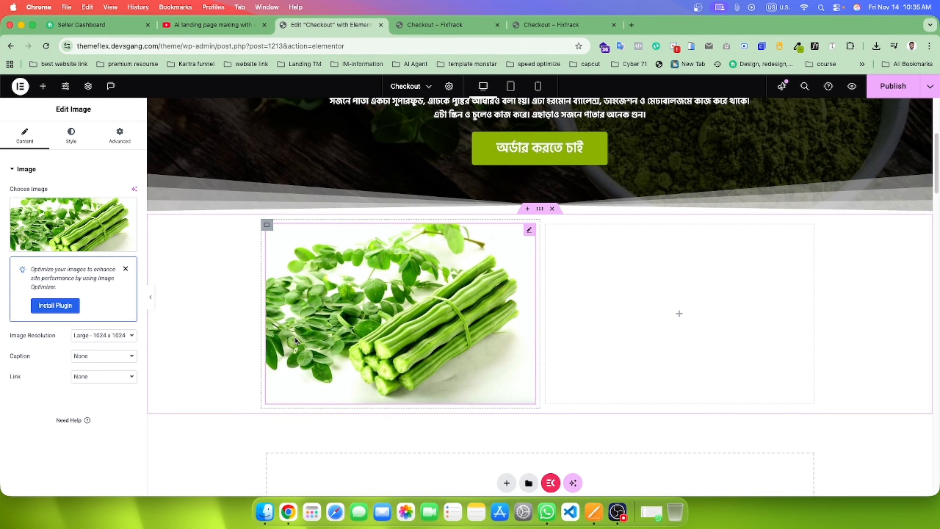
Step: Place the reference page's tab ahead of the preview tab and copy the paragraph beside its moringa image
click(442, 33)
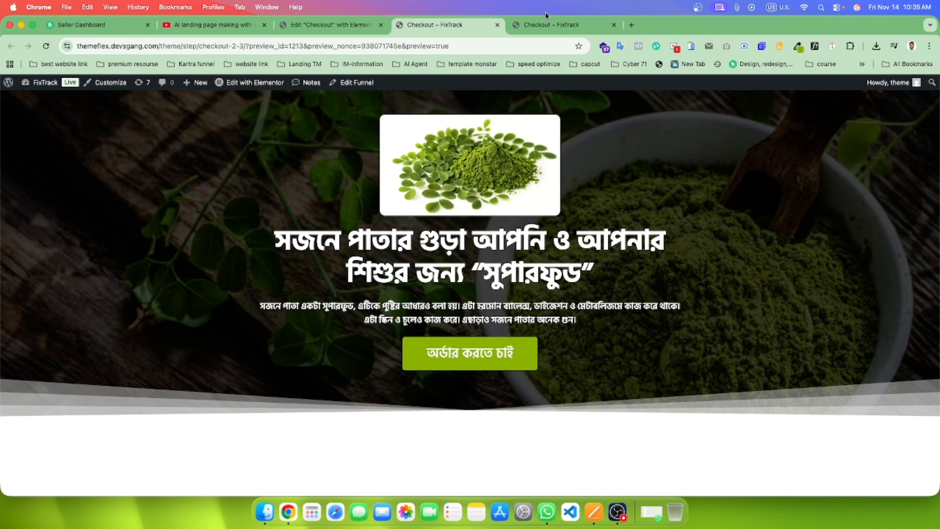
drag(547, 20, 473, 23)
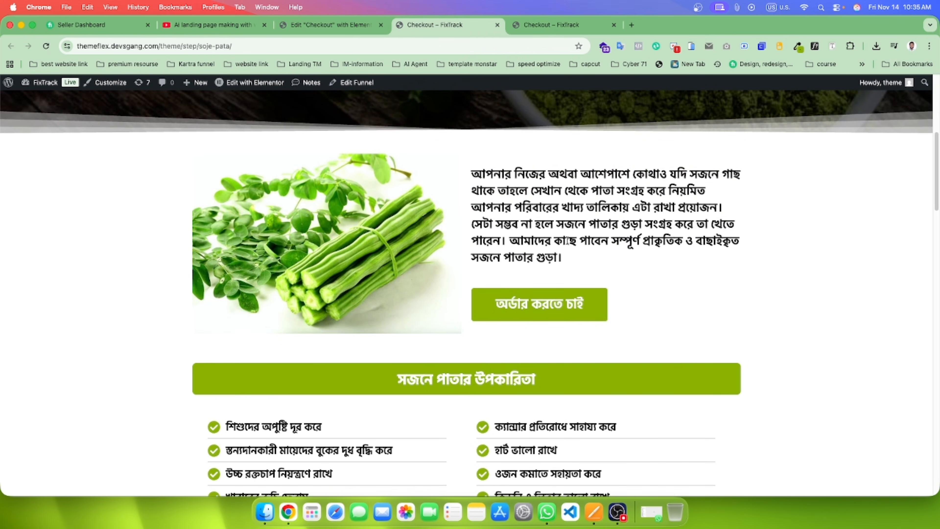
drag(576, 265, 471, 171)
right_click(511, 204)
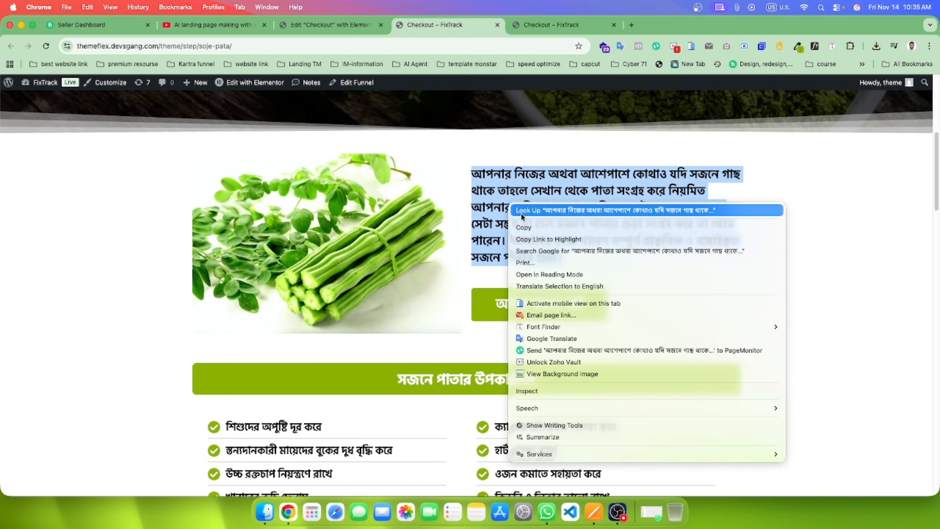
click(527, 228)
click(861, 189)
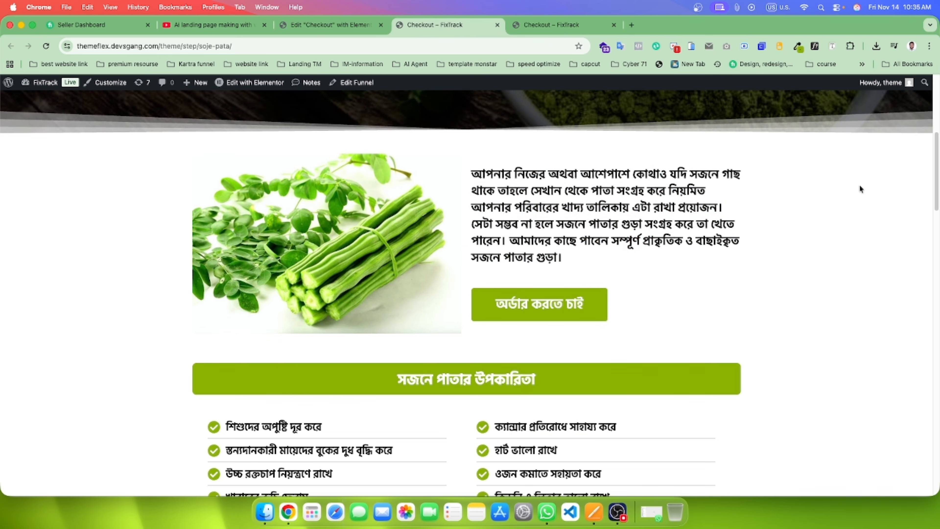
Step: Inspect the reference paragraph's font details with WhatFont and return to the Elementor editor
click(815, 46)
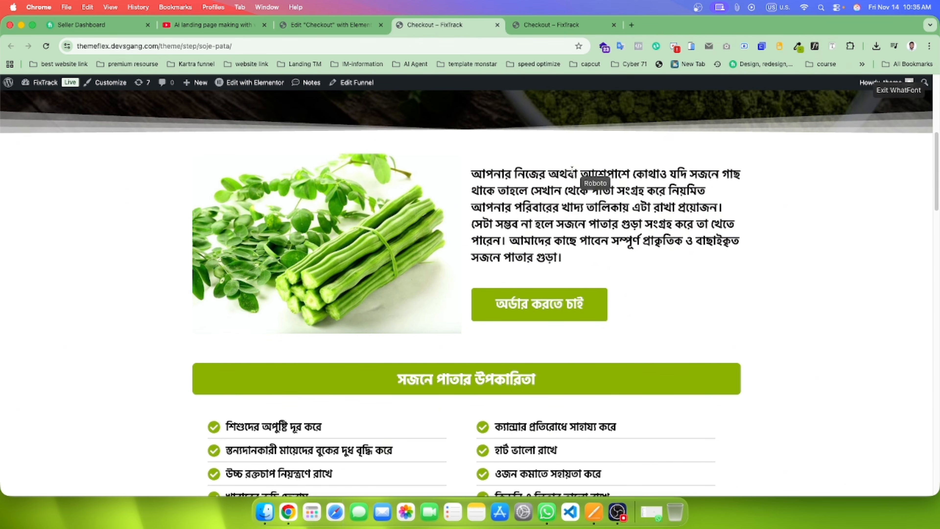
click(582, 169)
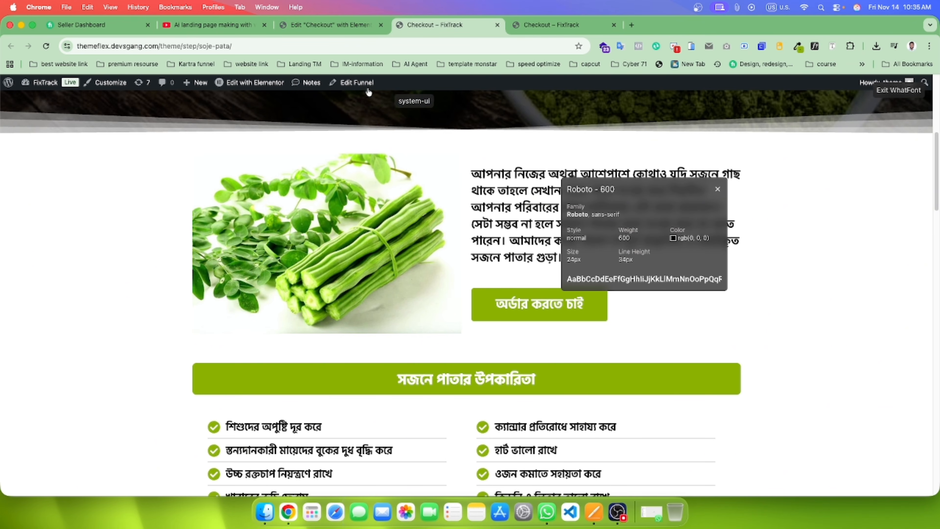
click(326, 25)
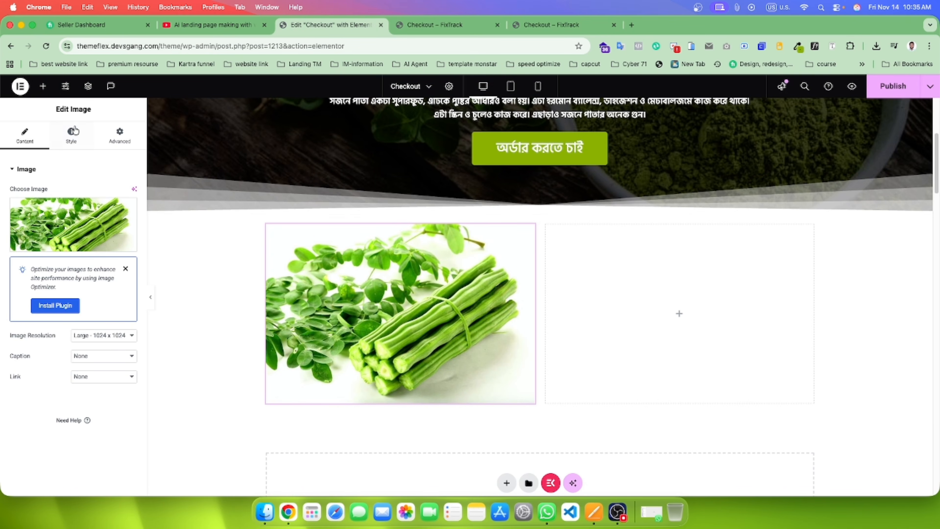
Step: Add a Heading widget to the empty column beside the image and replace its title with the copied paragraph
click(43, 86)
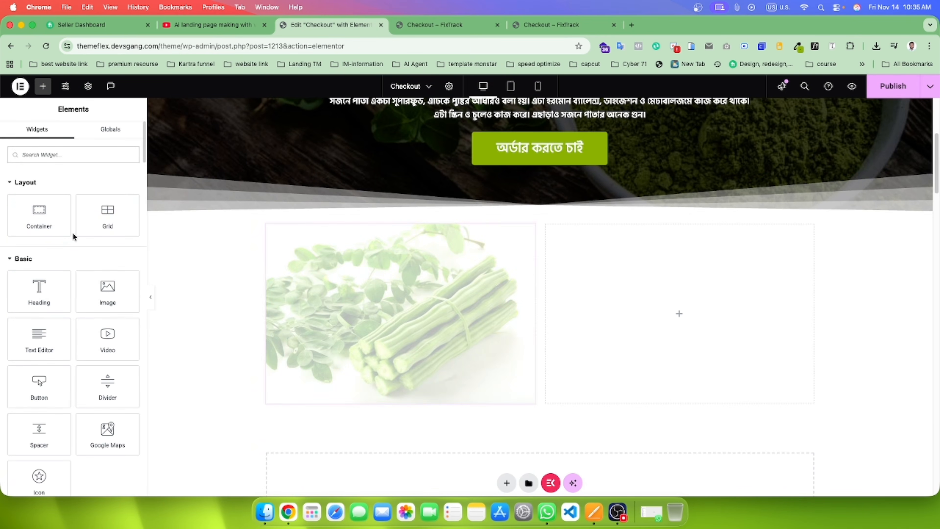
drag(45, 294, 630, 304)
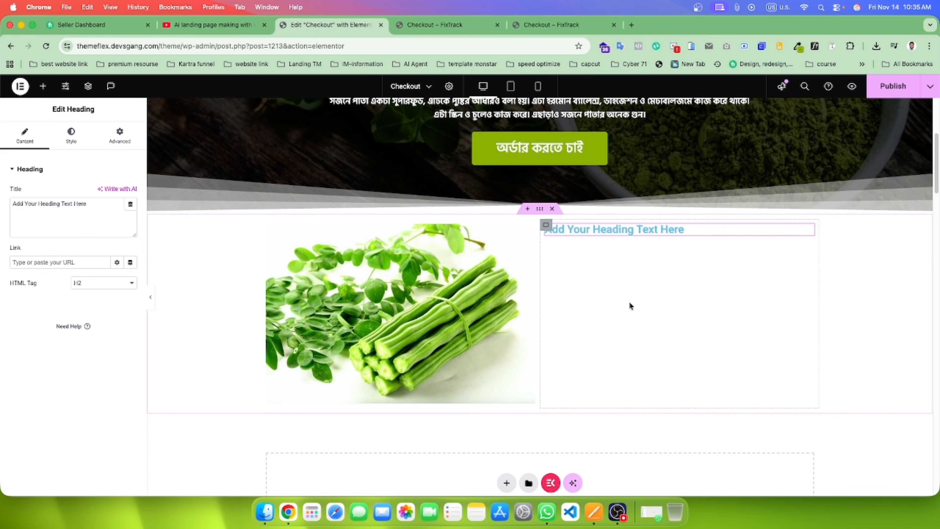
triple_click(33, 202)
key(super+v)
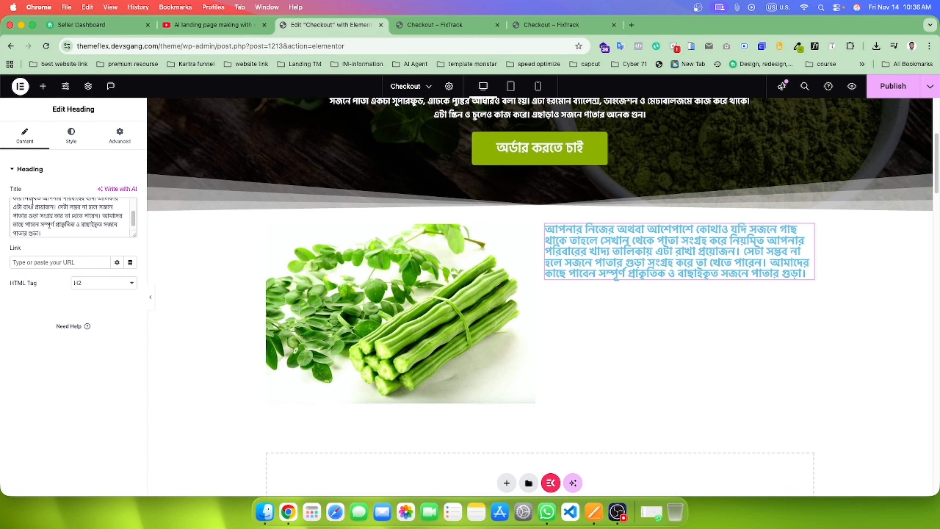
Step: Set the new heading's font size to 24 px and its line height to 34 px, as on the reference page
click(71, 134)
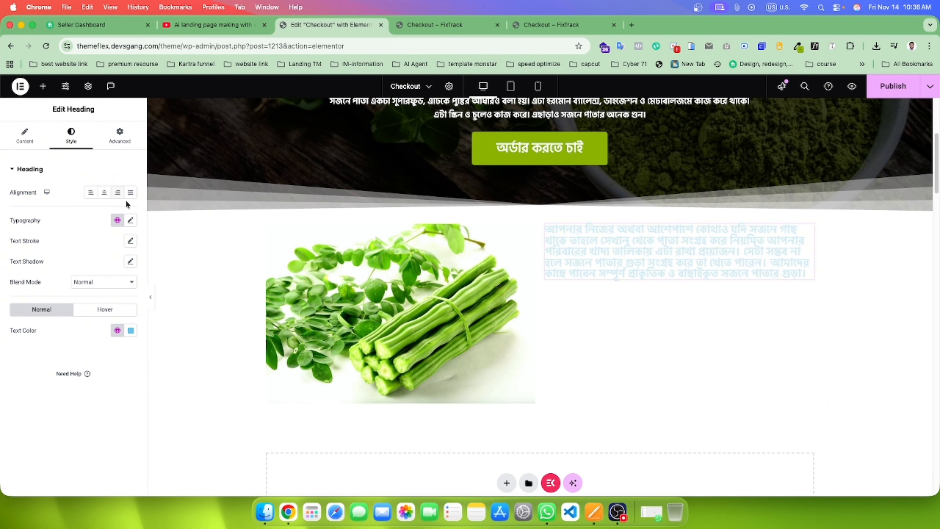
click(130, 220)
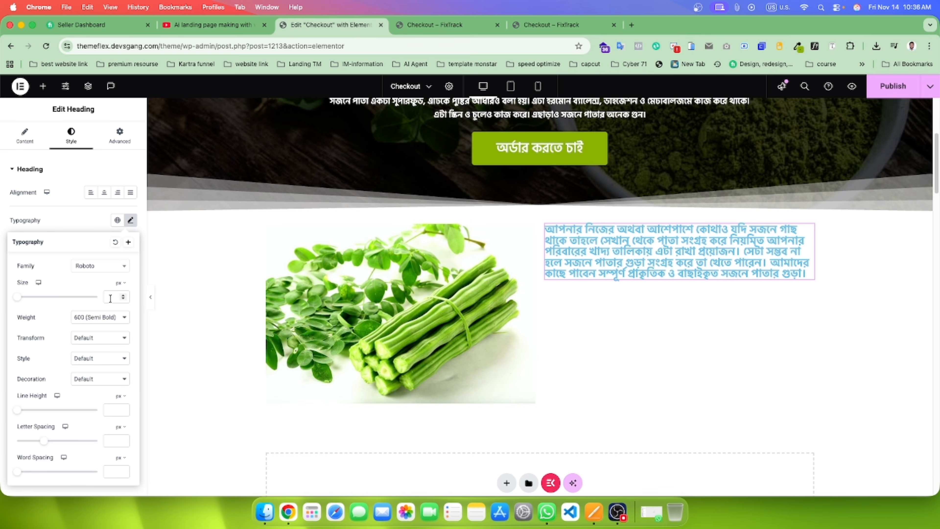
text(245)
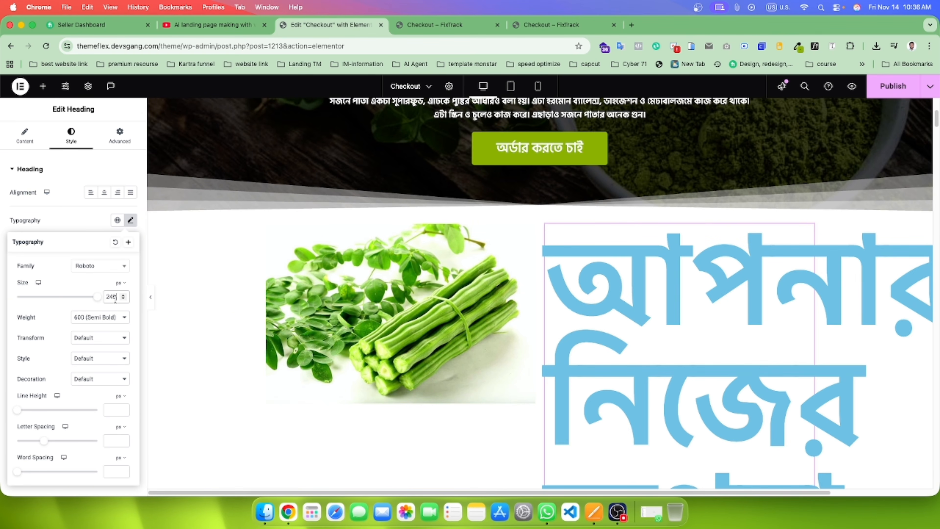
key(BackSpace)
click(461, 26)
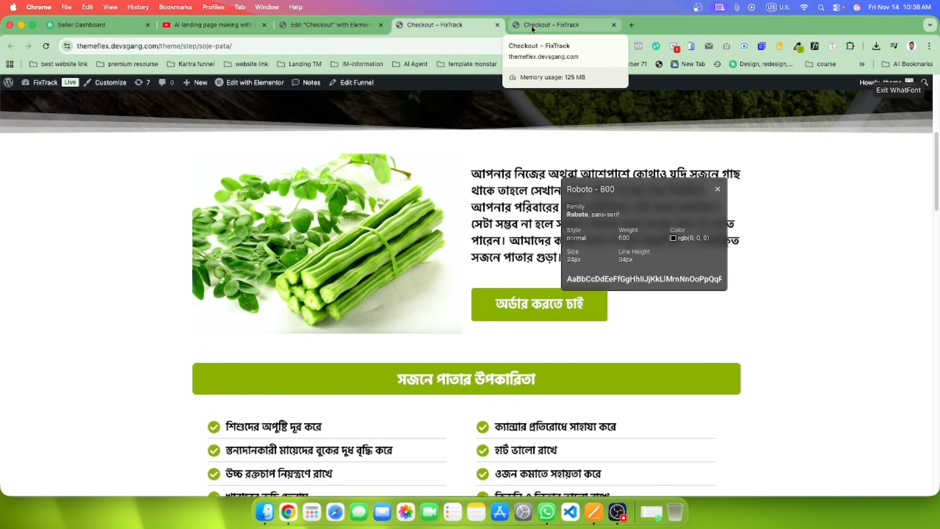
click(330, 25)
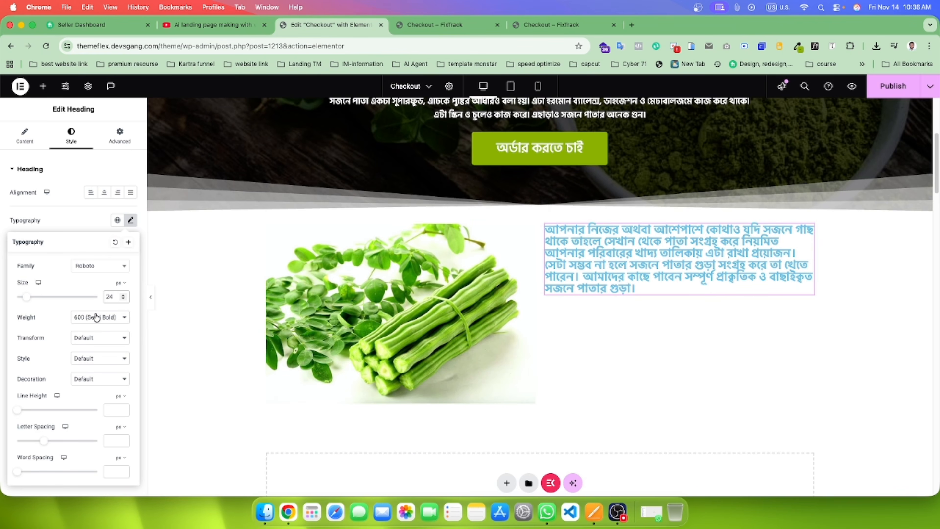
click(115, 410)
text(34)
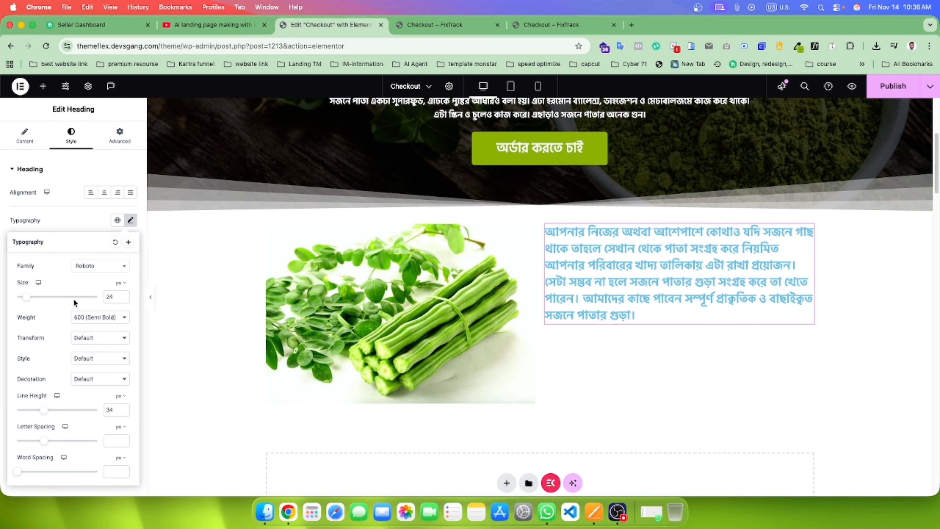
Step: Change the heading's font family to Hind Siliguri and its text color to #000000
click(97, 266)
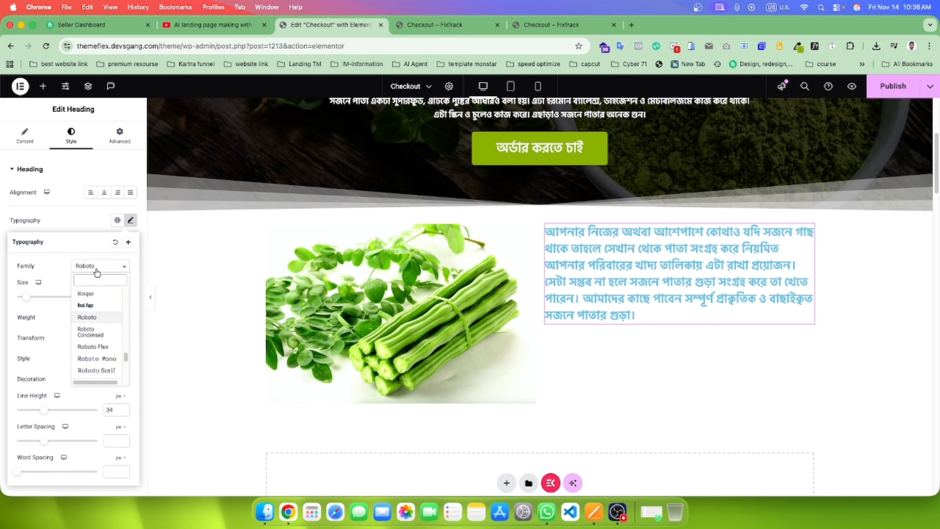
text(hind)
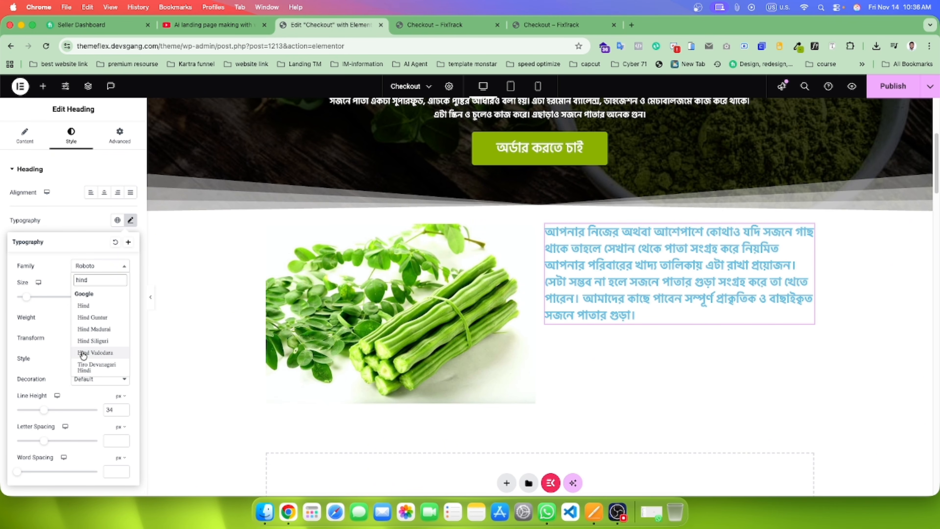
click(91, 341)
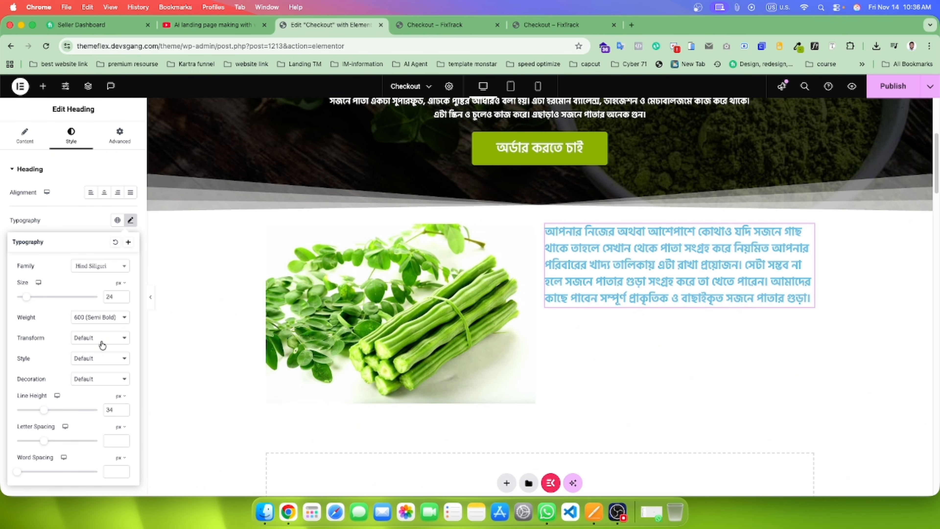
click(78, 224)
click(131, 330)
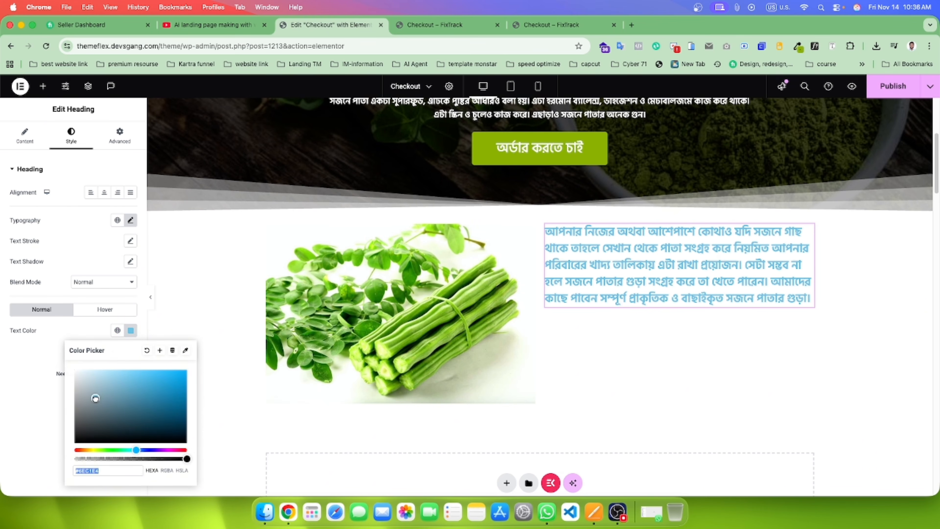
text(#000000)
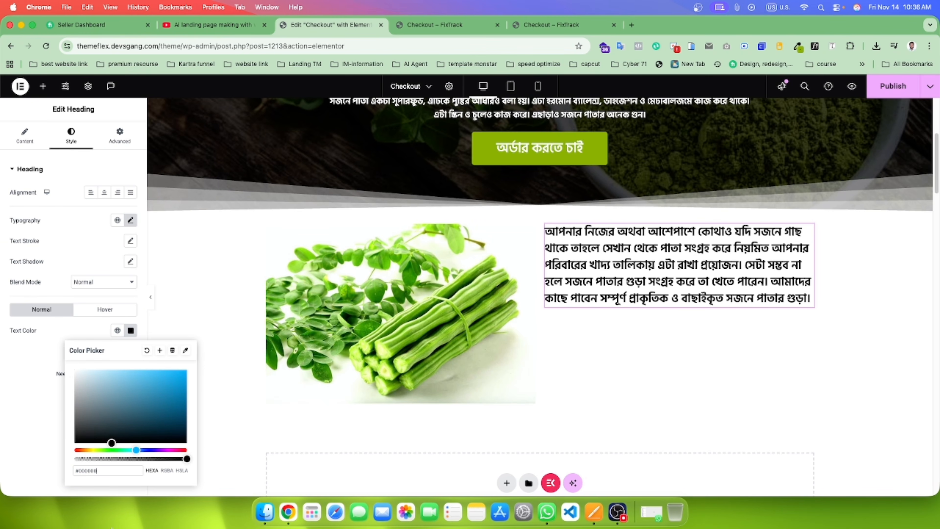
click(38, 443)
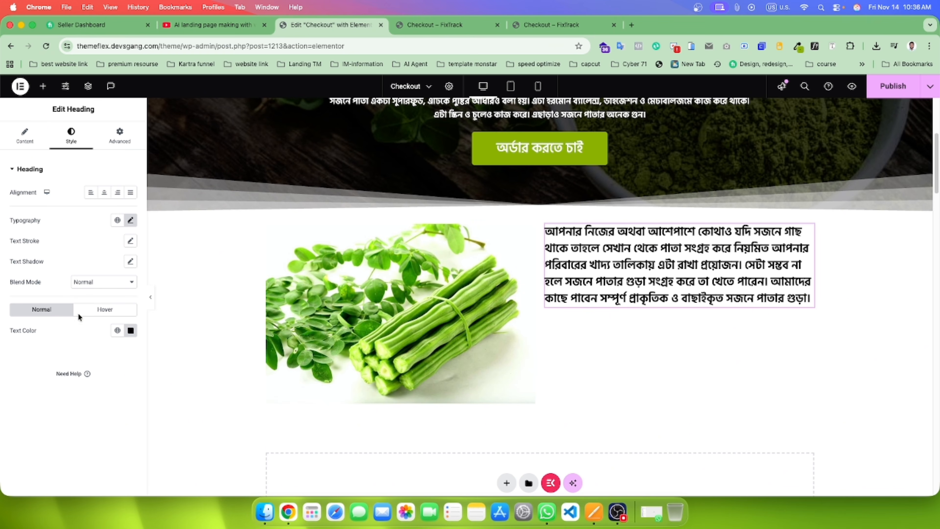
Step: Close the WhatFont details on the reference page's paragraph and return to the Elementor editor
click(454, 29)
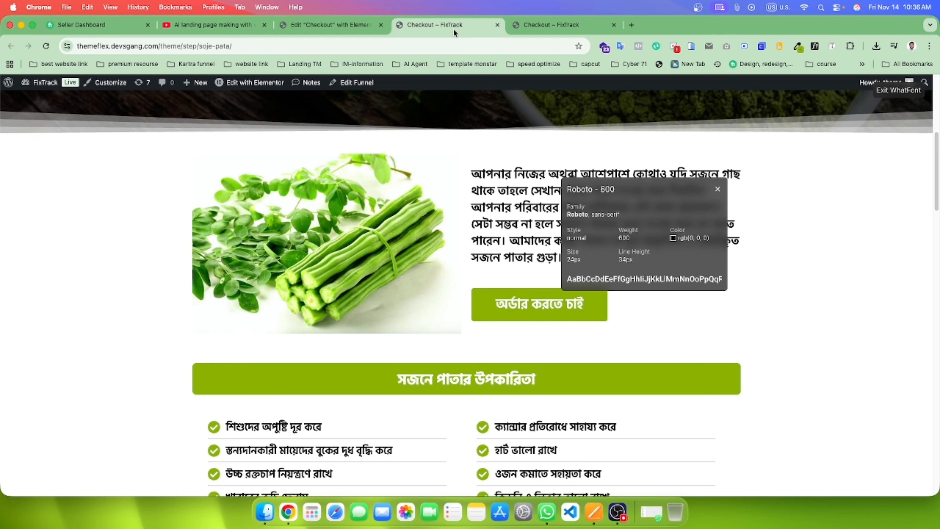
click(718, 190)
click(301, 26)
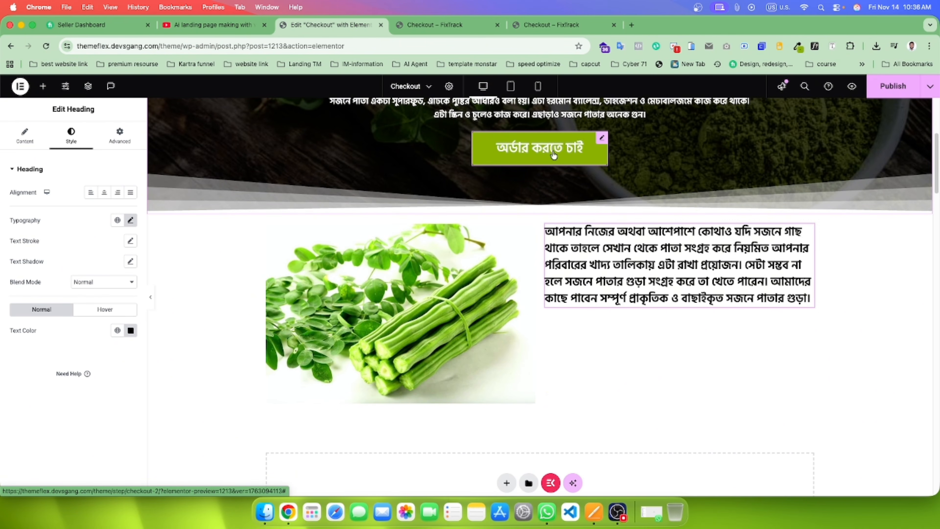
Step: Duplicate the hero section's order button below the paragraph in the column beside the image by copying and pasting it
right_click(602, 153)
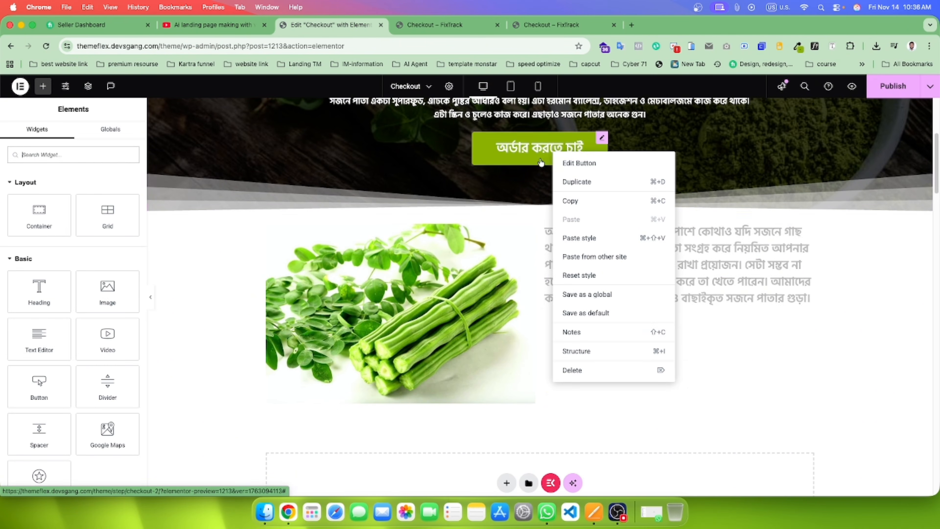
click(600, 204)
right_click(667, 285)
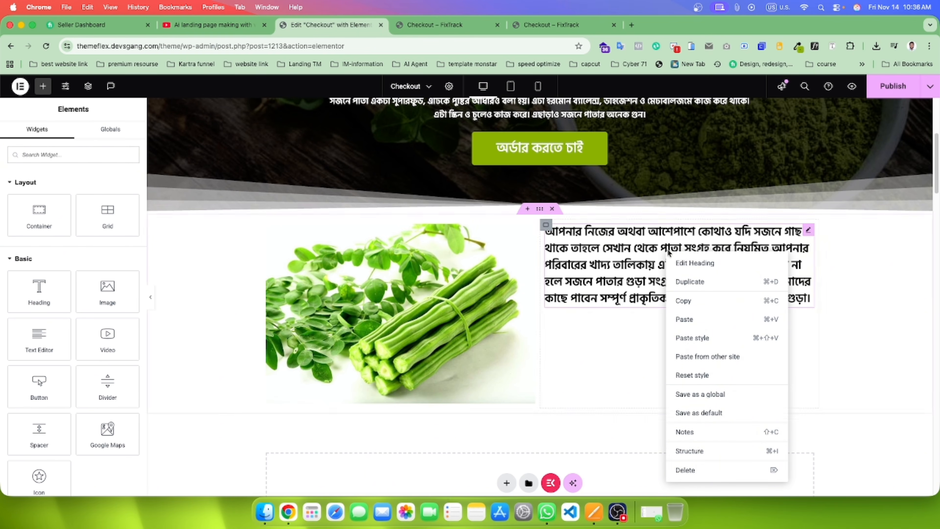
click(700, 328)
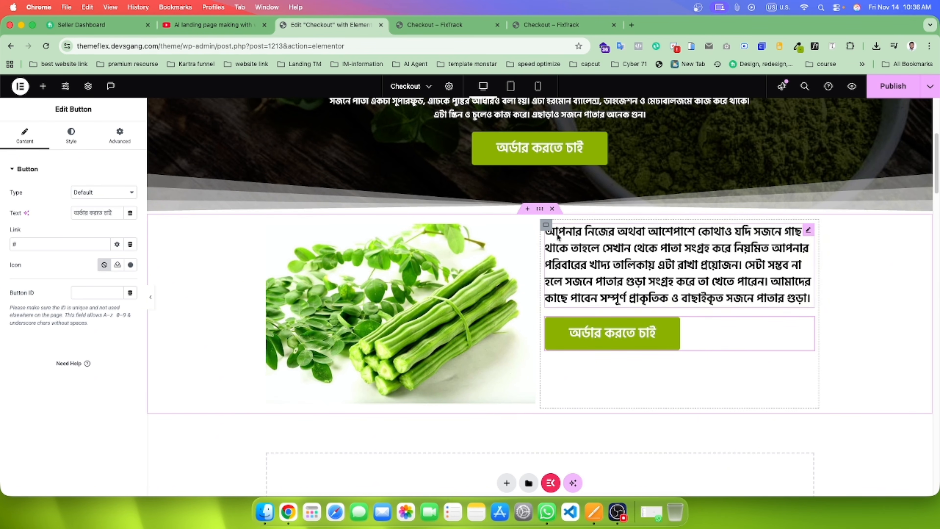
Step: Center the contents of the paragraph and button column vertically and publish the page
click(546, 230)
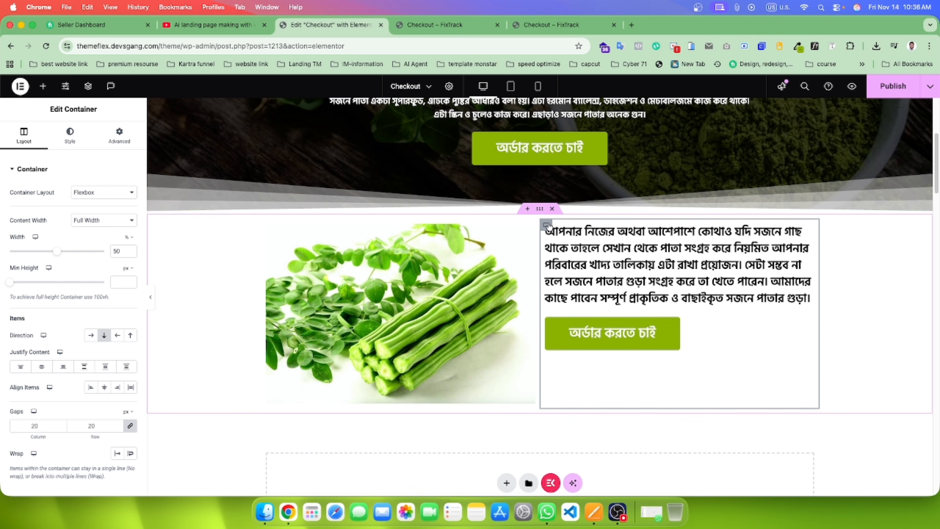
click(41, 366)
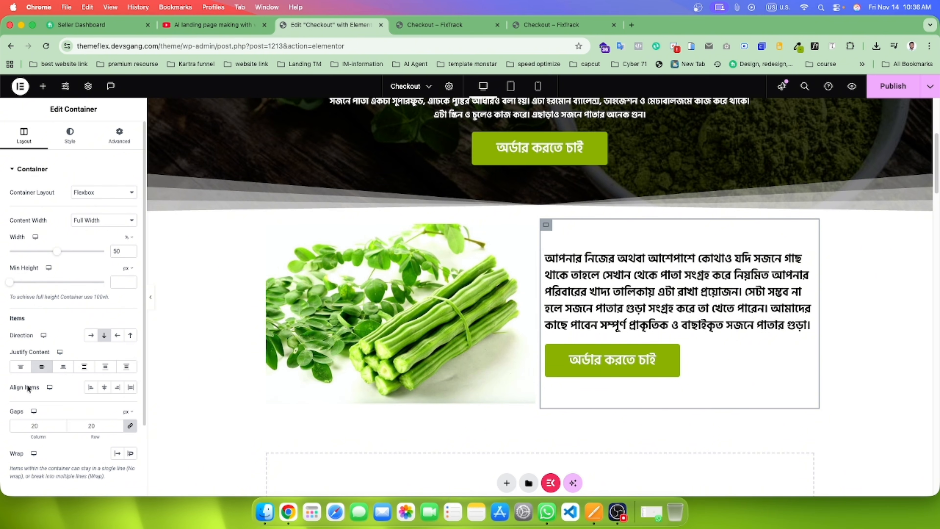
click(892, 86)
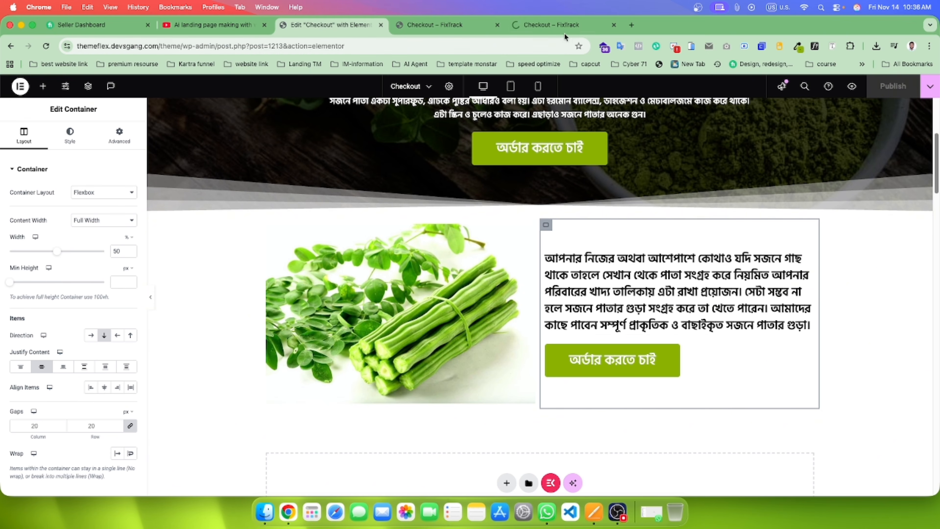
Step: Compare the image-and-text section in the page preview with the reference page, and turn off WhatFont on the reference page
click(443, 25)
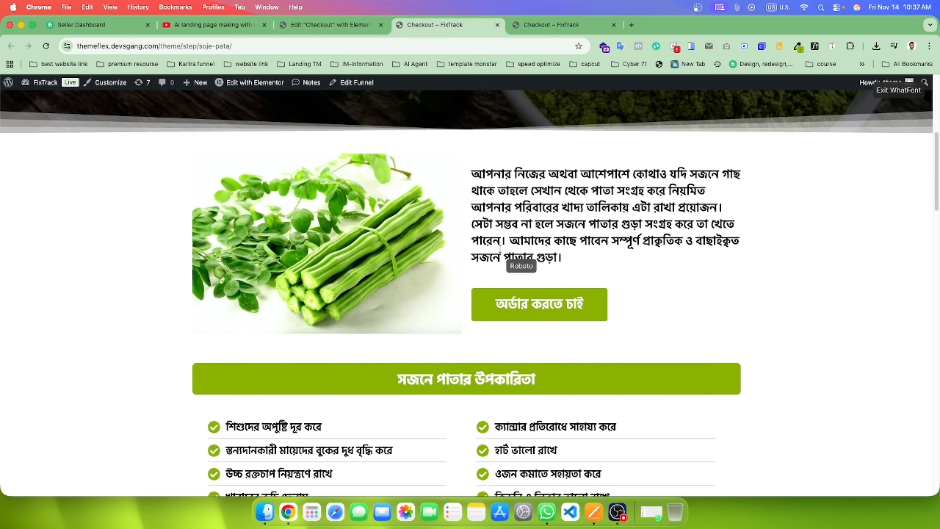
click(545, 24)
scroll(529, 422, down, 4)
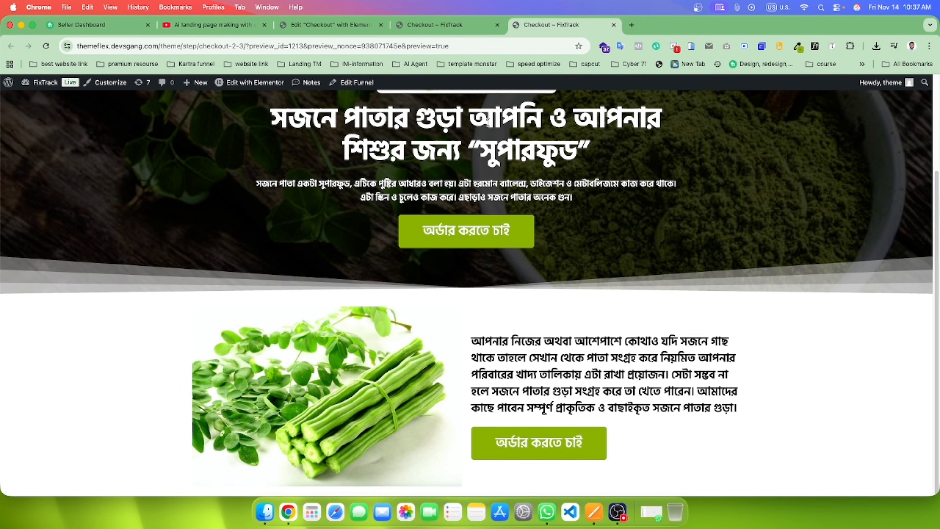
click(447, 28)
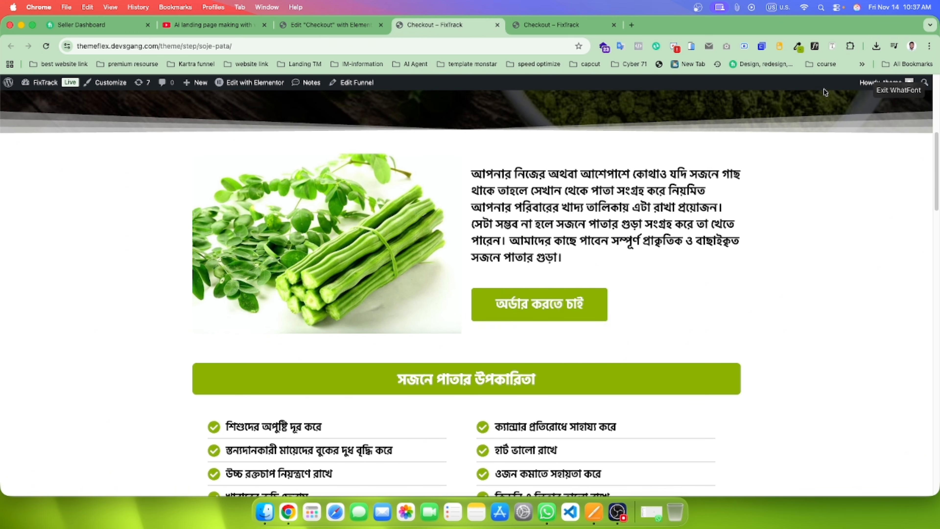
click(818, 48)
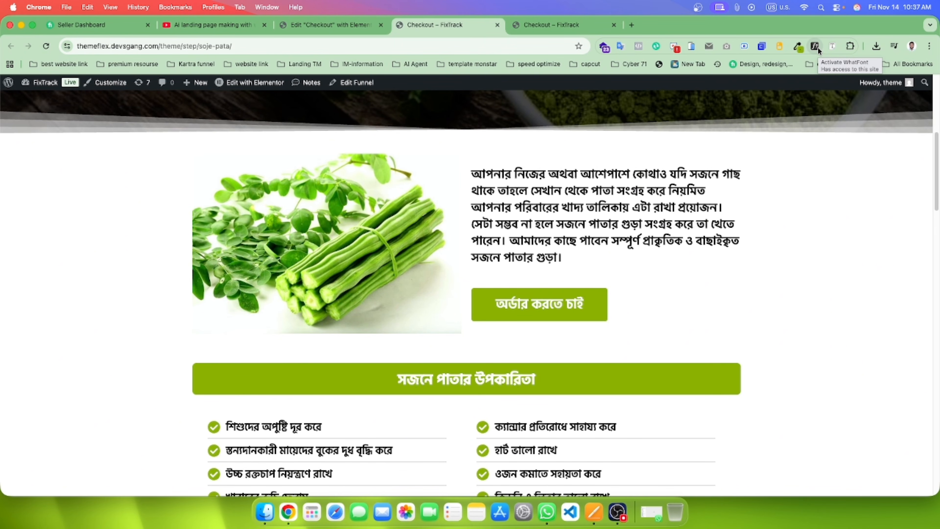
click(538, 29)
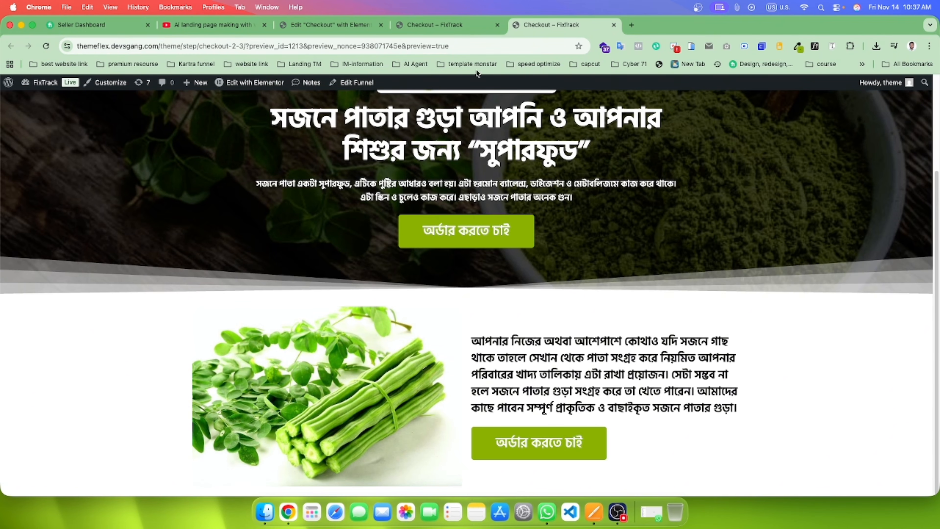
Step: Examine the two-column checklist of benefits on the reference page
click(454, 28)
scroll(481, 305, down, 5)
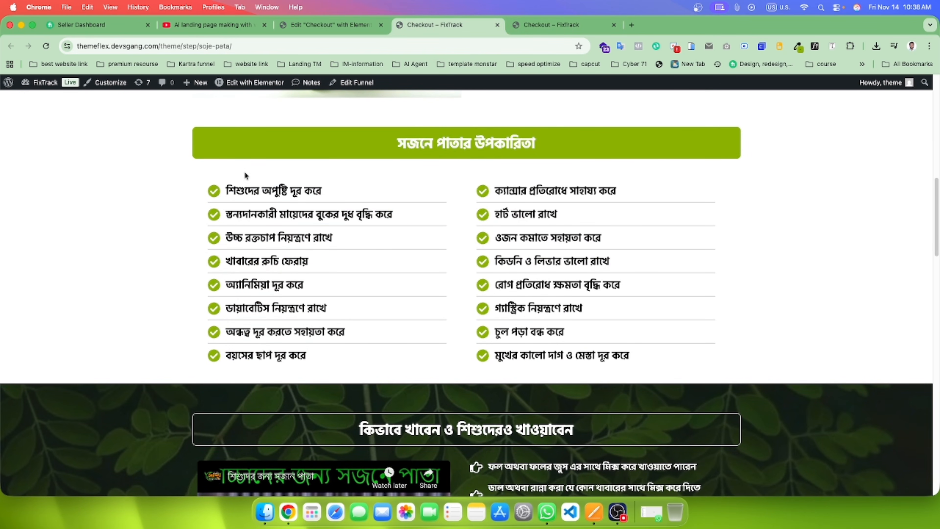
drag(208, 184, 655, 385)
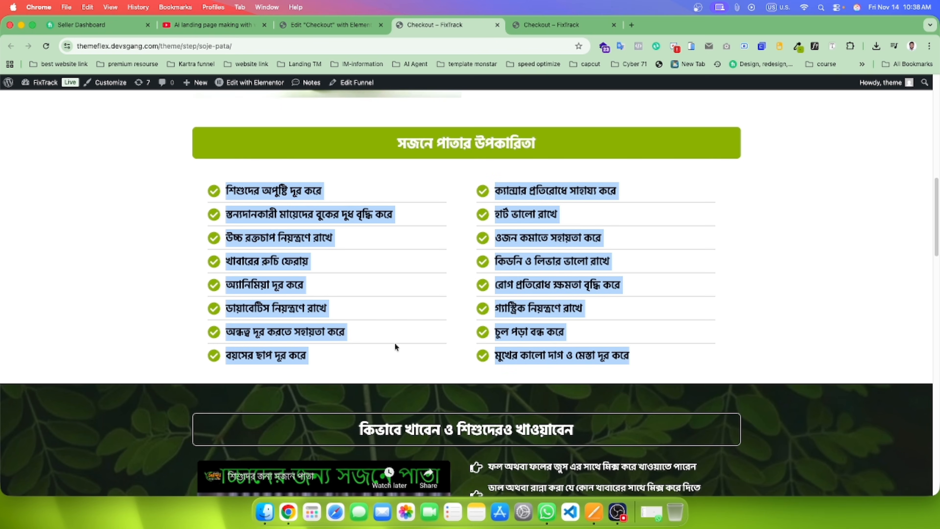
click(384, 314)
drag(305, 193, 253, 191)
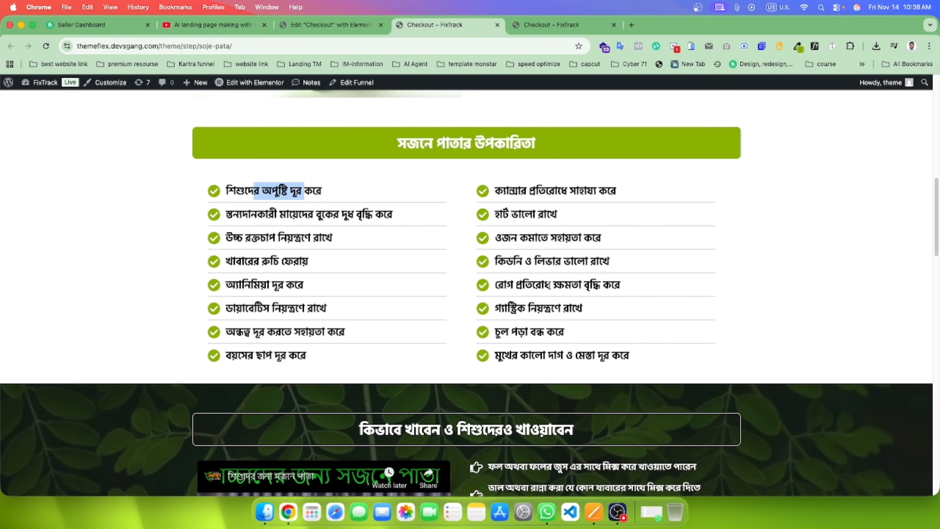
drag(643, 247, 453, 230)
click(857, 273)
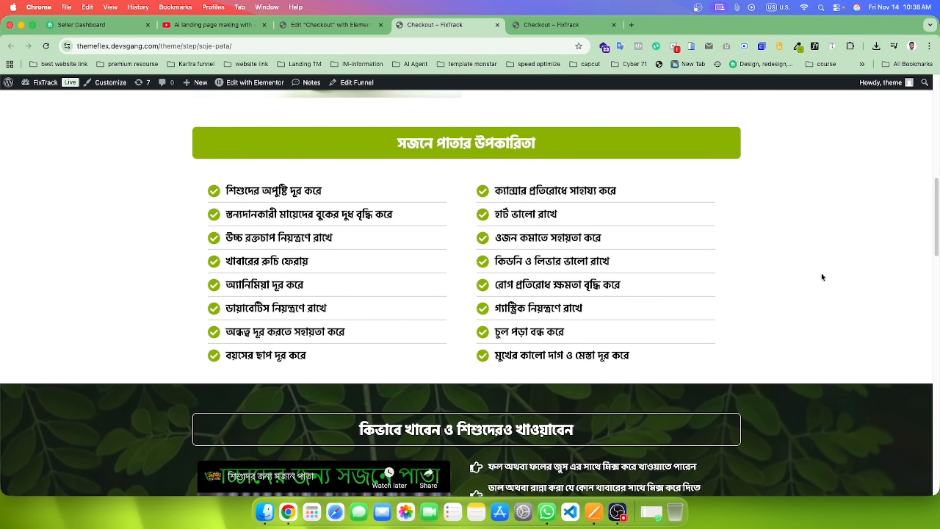
Step: Copy the heading সজনে পাতার উপকারিতা from the reference page and return to the Elementor editor
scroll(461, 182, up, 4)
drag(588, 285, 334, 266)
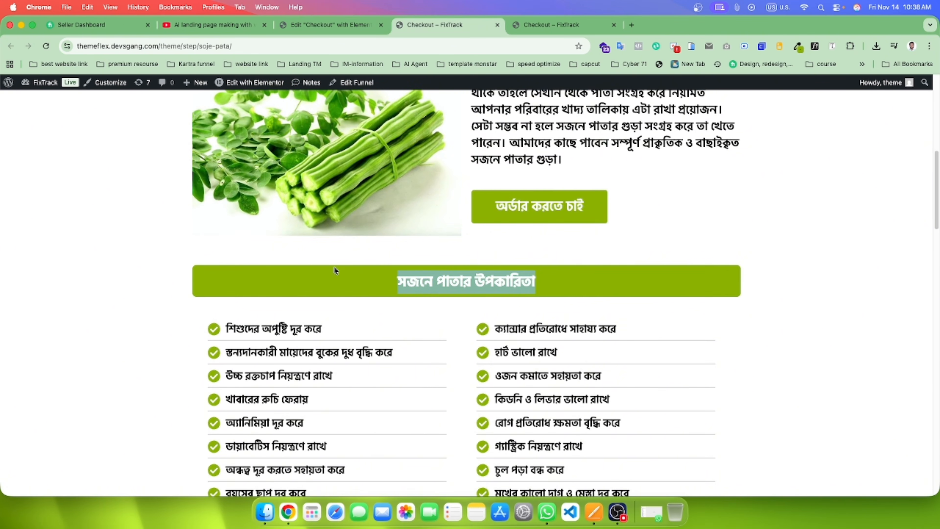
right_click(423, 278)
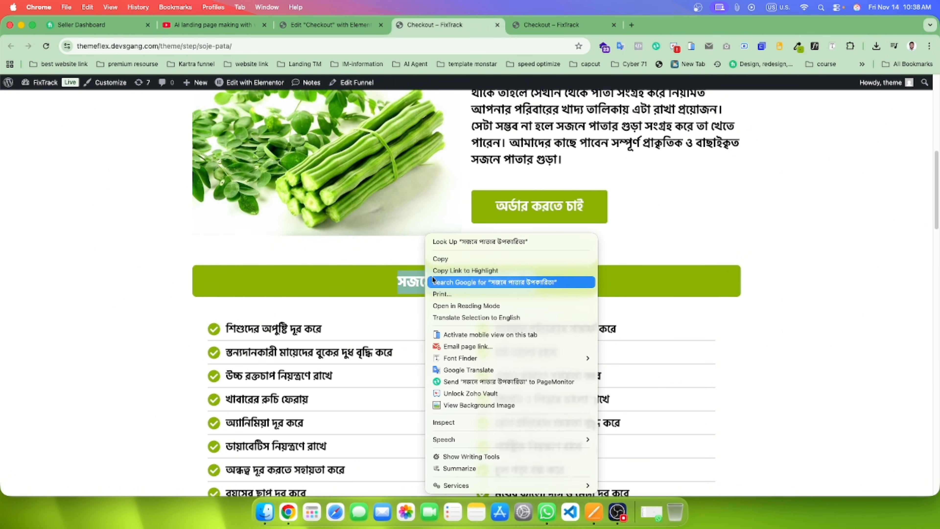
click(446, 259)
click(676, 295)
click(326, 25)
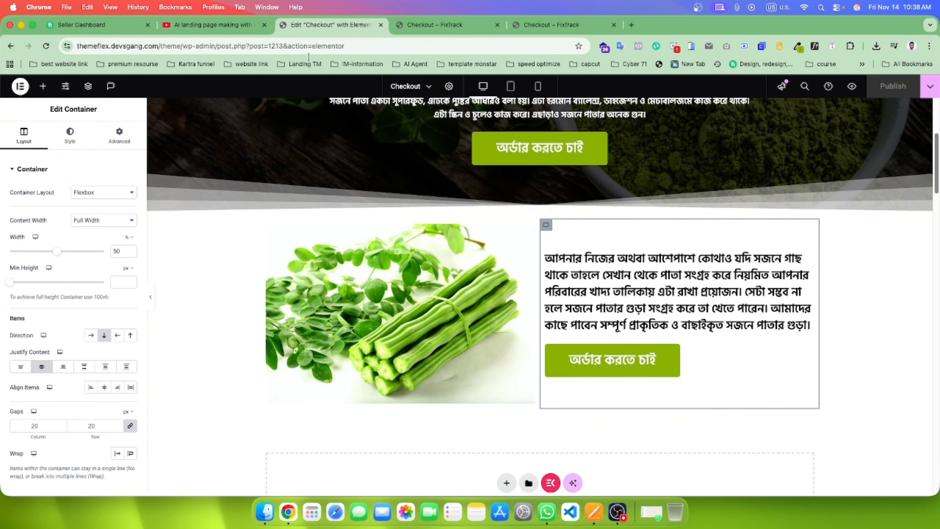
Step: Add a single-column Flexbox container directly below the image-and-text section
scroll(516, 327, down, 6)
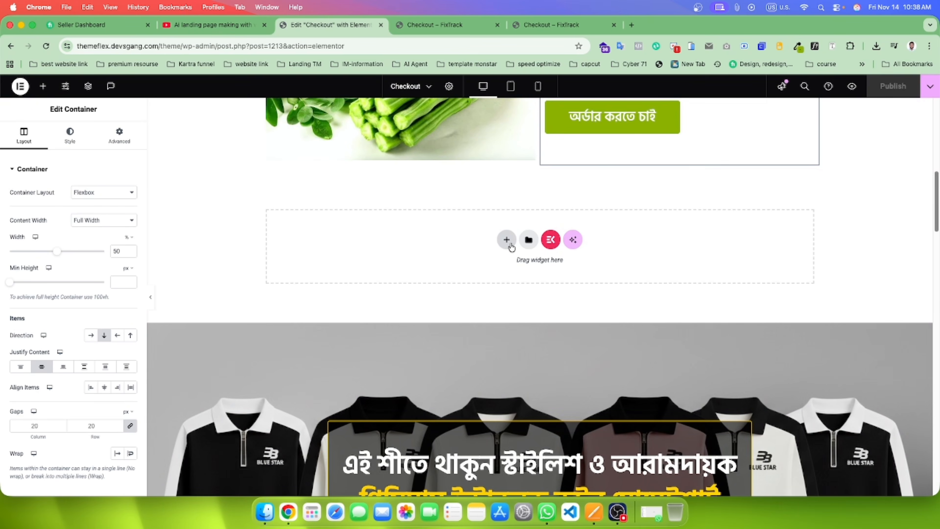
click(506, 238)
click(504, 263)
click(418, 268)
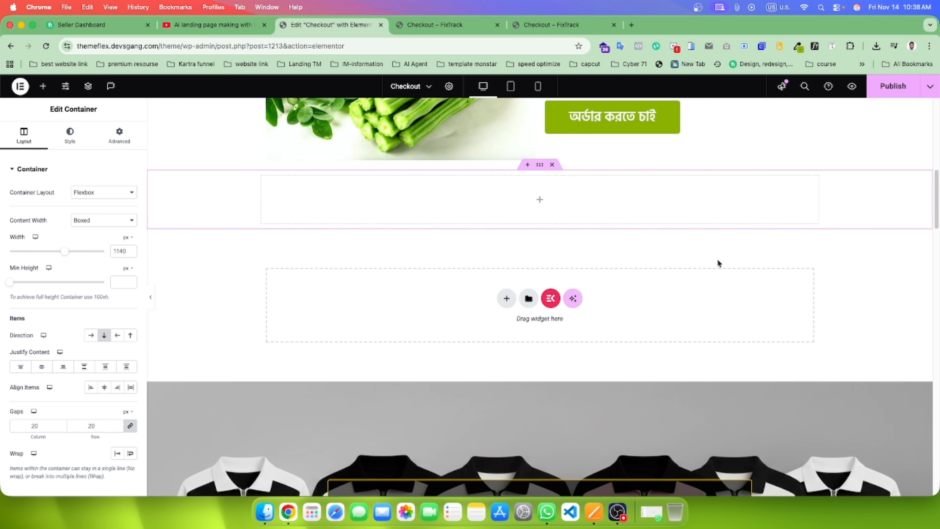
Step: Check the section spacing on the reference page and set the image-and-text container's top and bottom padding to 50 px, with 0 on the sides
scroll(720, 261, up, 5)
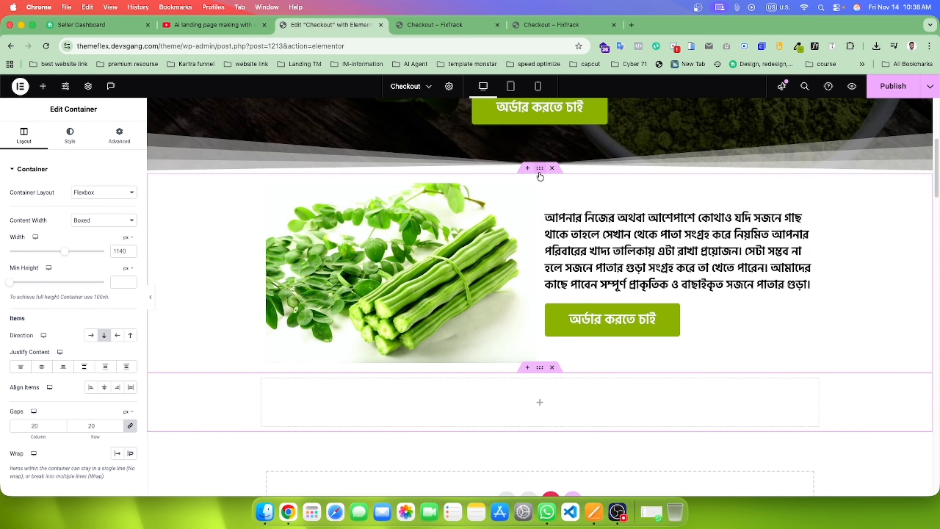
click(442, 26)
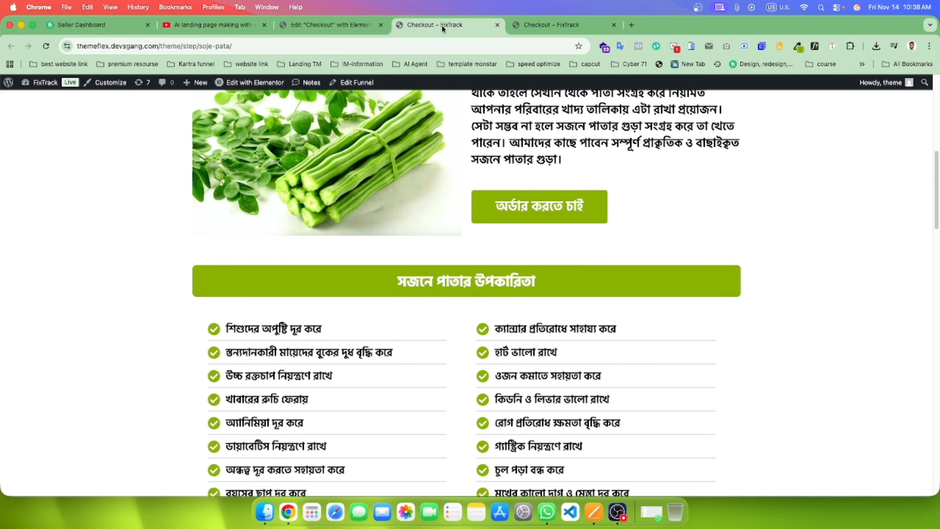
scroll(460, 249, up, 3)
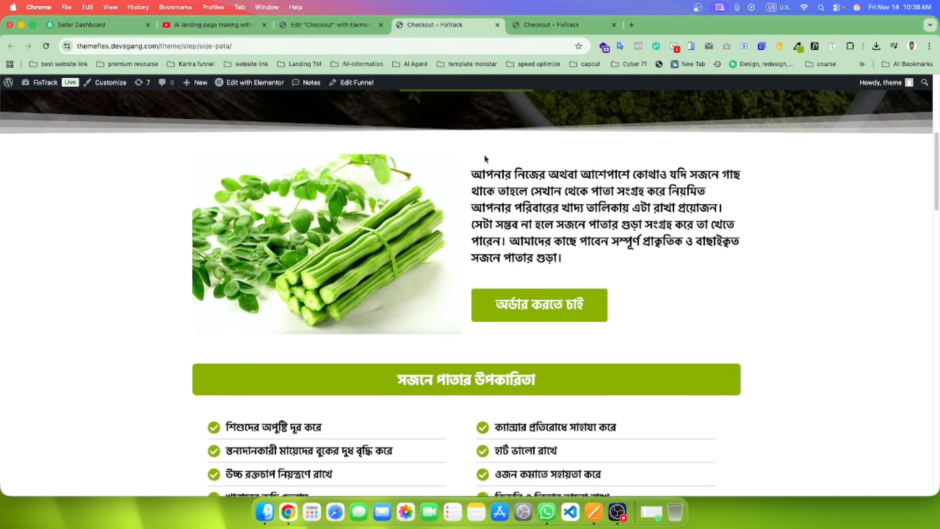
click(322, 25)
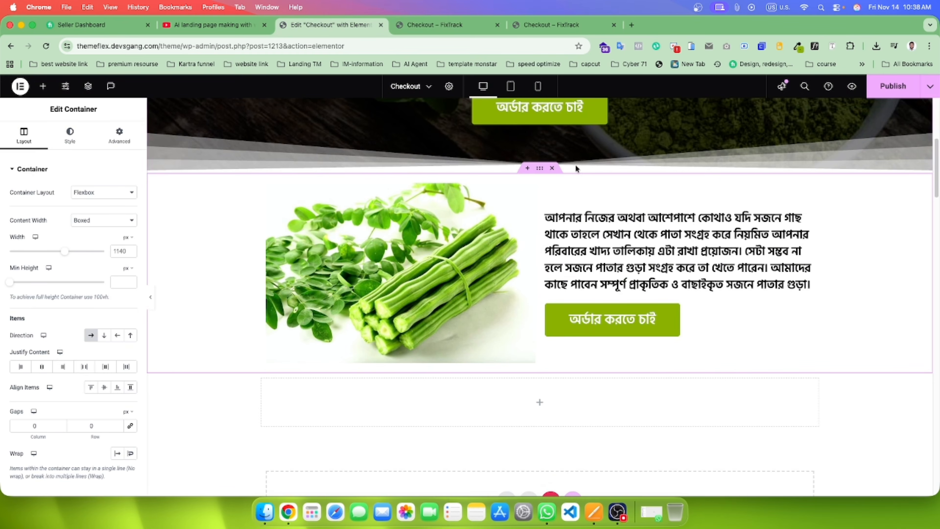
click(119, 135)
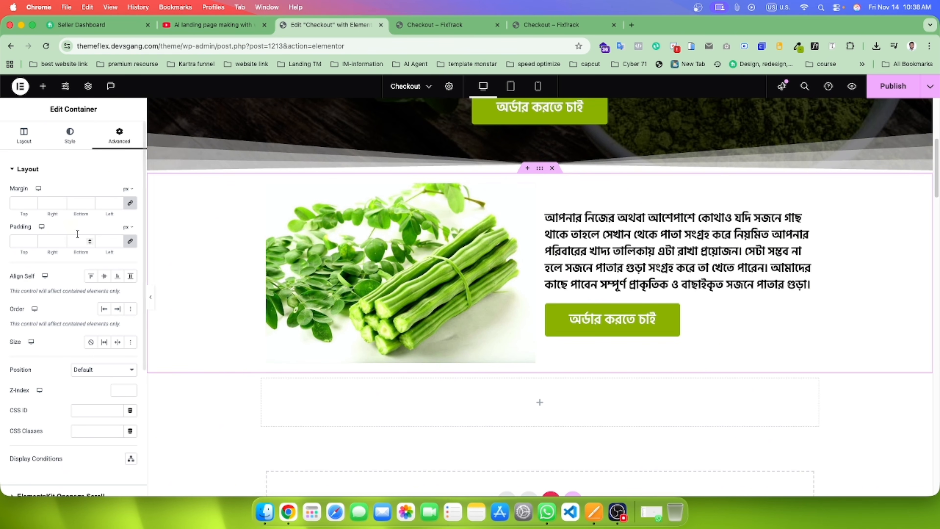
click(130, 241)
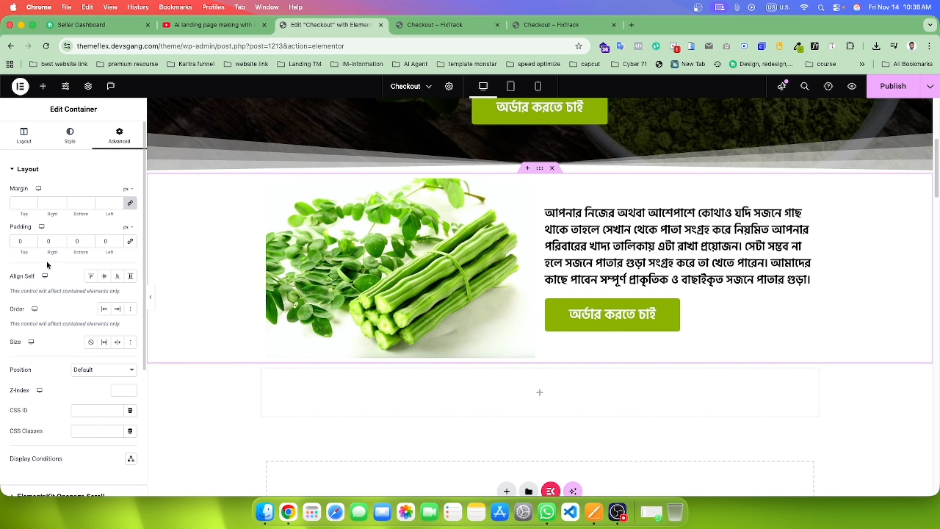
double_click(17, 241)
text(50)
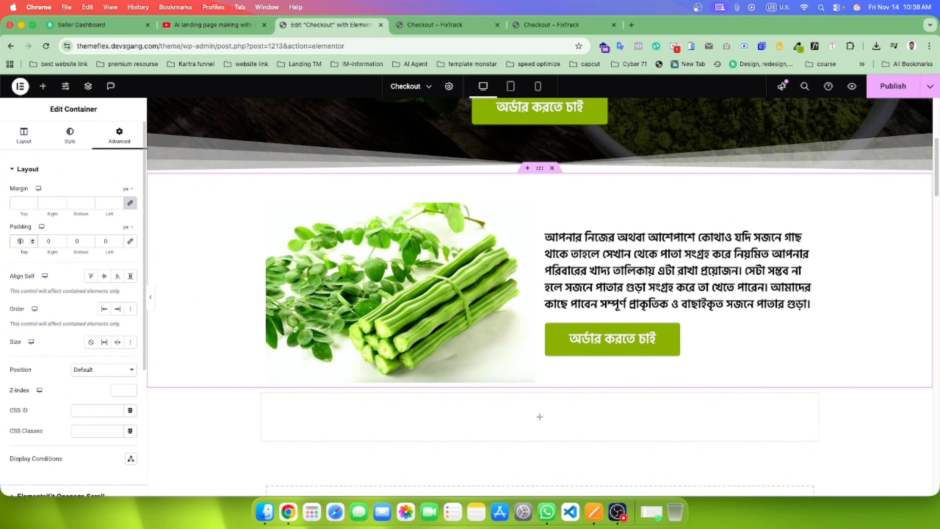
double_click(73, 241)
text(50)
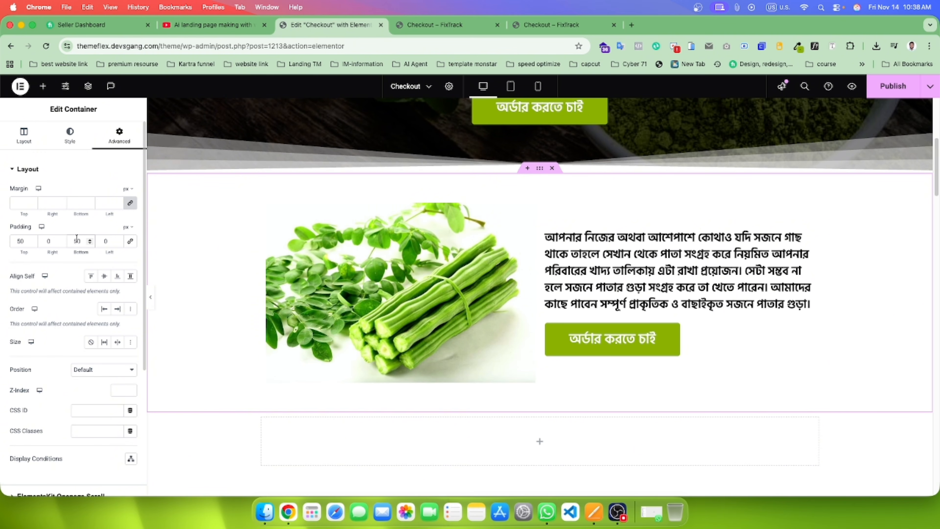
Step: Set the new empty container's top and bottom padding to 50 px, keeping the side padding at 0
scroll(541, 296, down, 1)
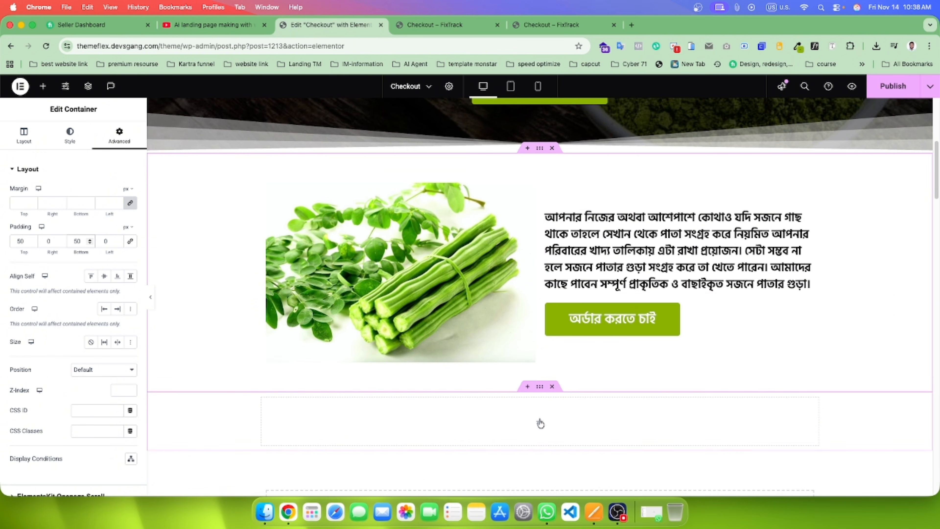
click(541, 388)
click(427, 27)
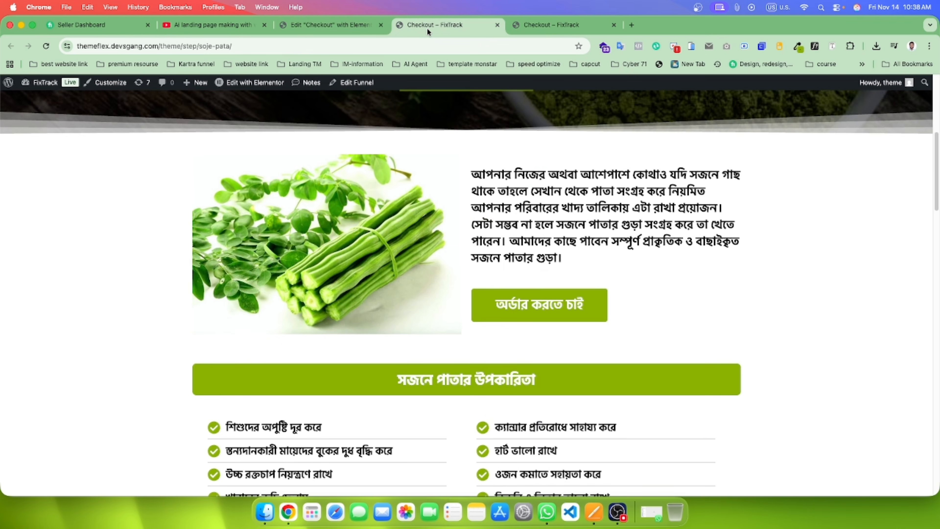
click(355, 21)
click(125, 134)
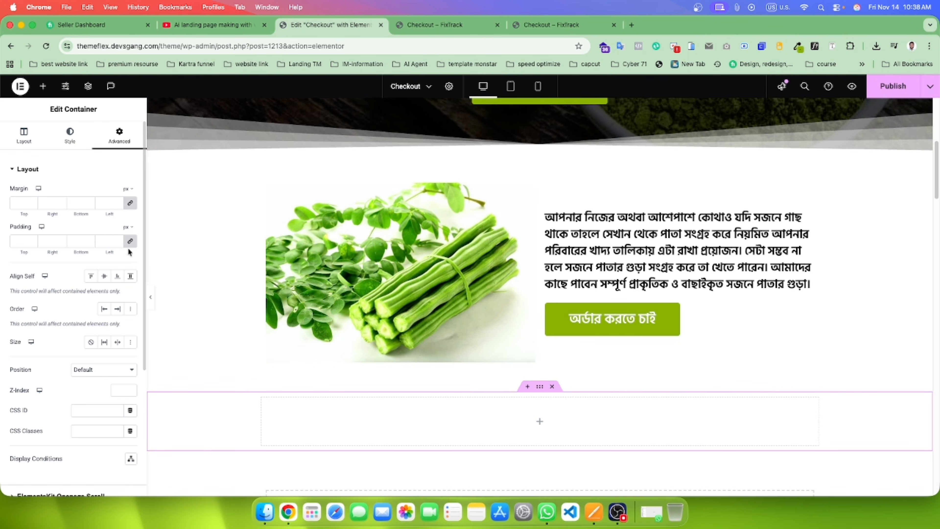
click(130, 241)
click(18, 241)
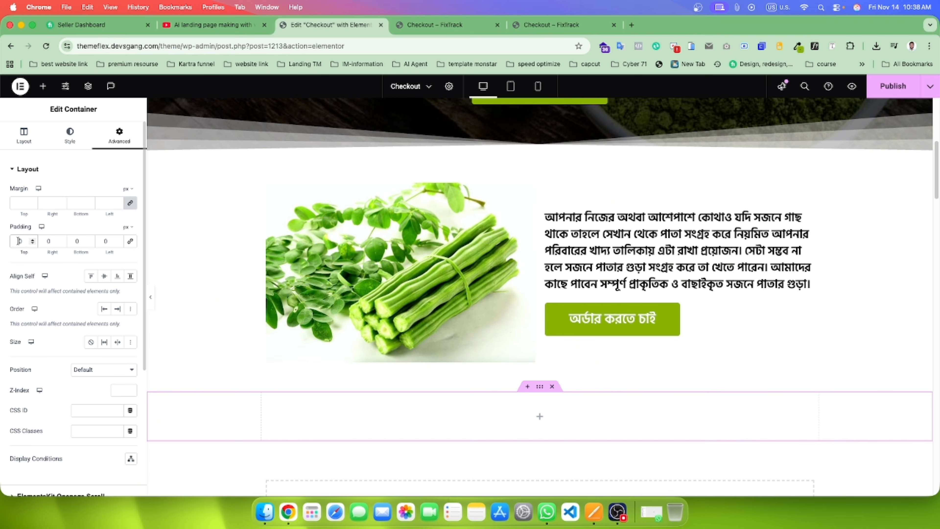
text(50)
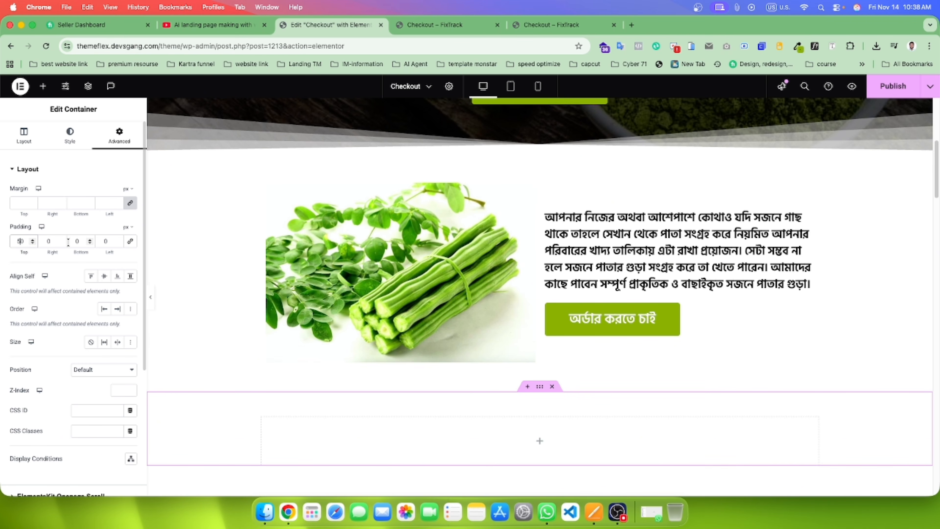
click(77, 241)
text(50)
Step: Add a center-aligned heading reading সজনে পাতার উপকারিতা inside the new empty container
scroll(444, 289, down, 7)
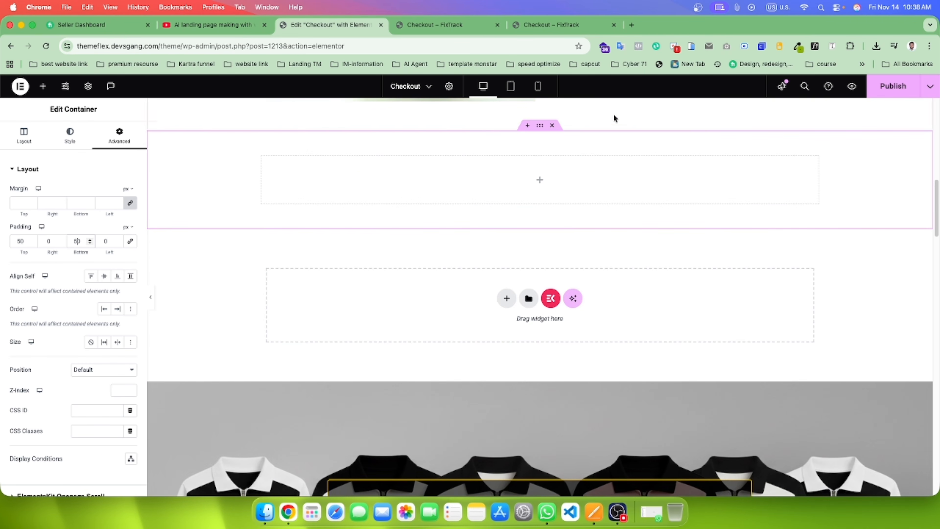
click(42, 86)
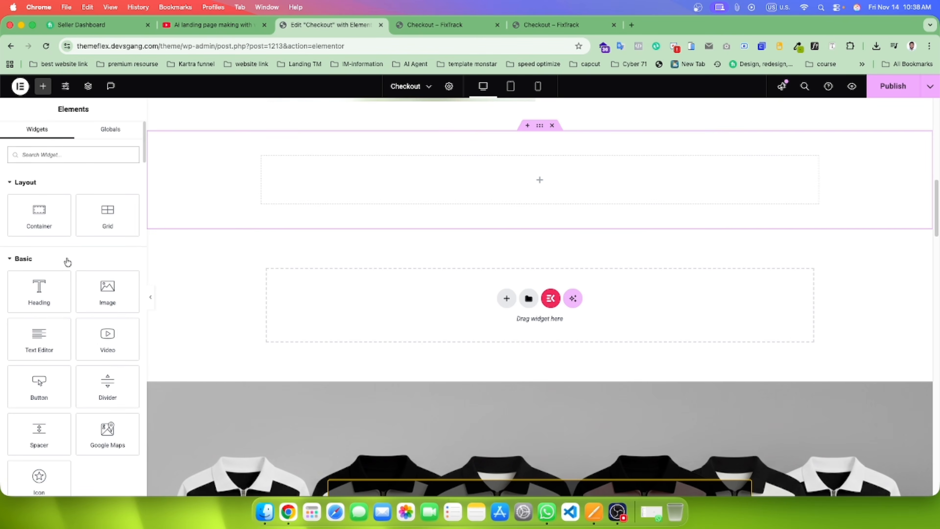
drag(33, 302, 547, 185)
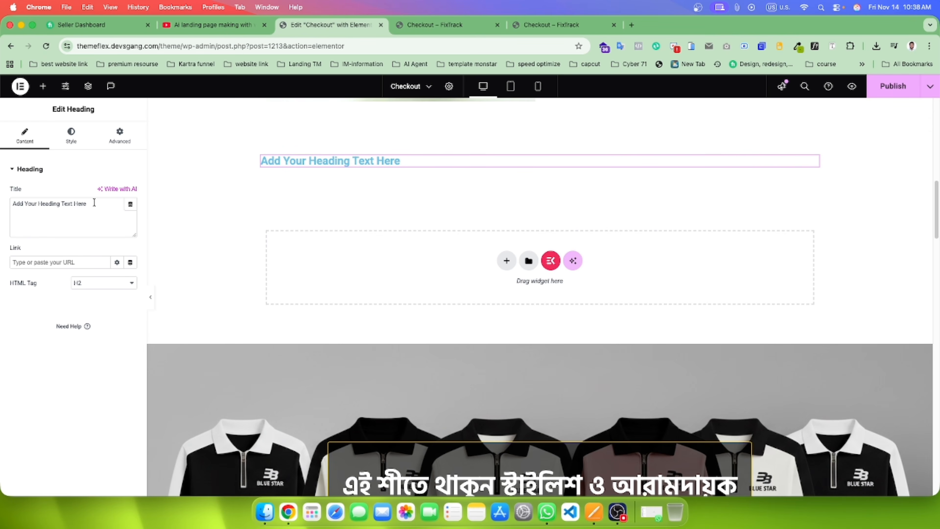
click(72, 134)
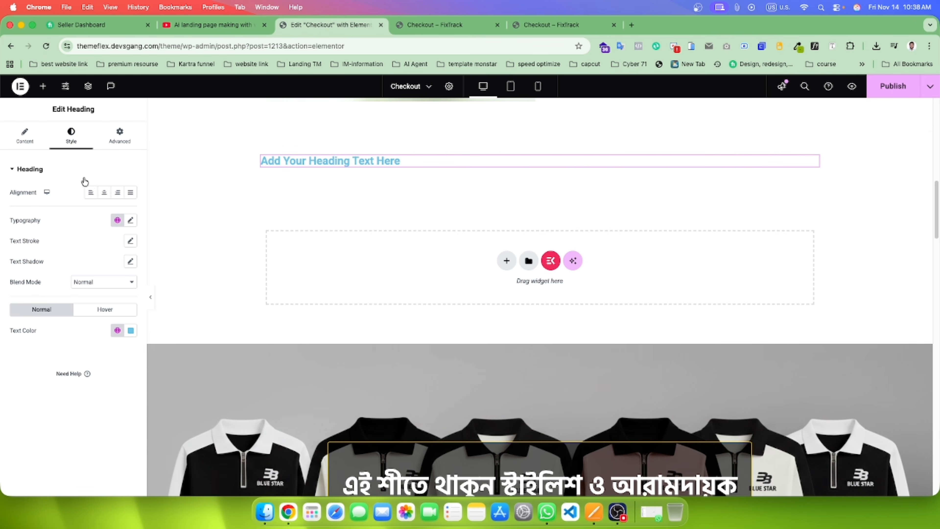
click(105, 193)
click(25, 135)
click(78, 214)
key(super+a)
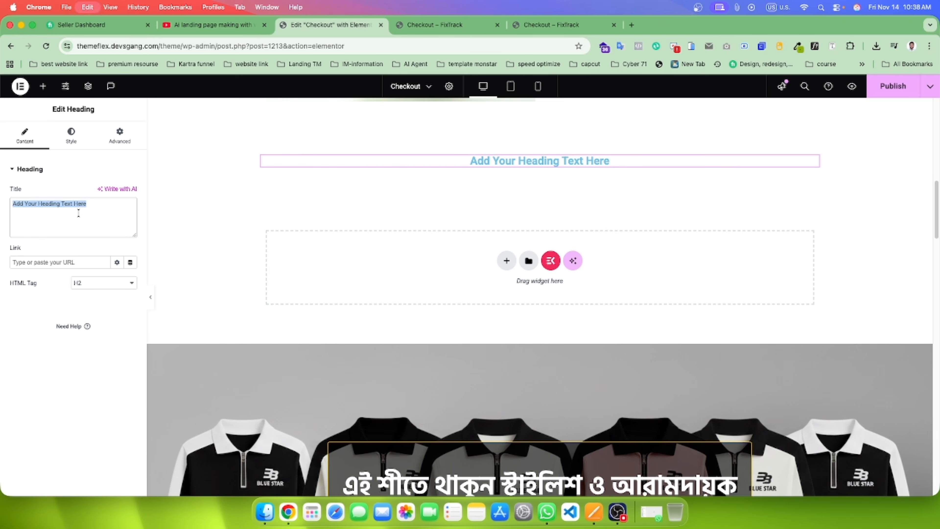
text(সজনে পাতার উপকারিতা)
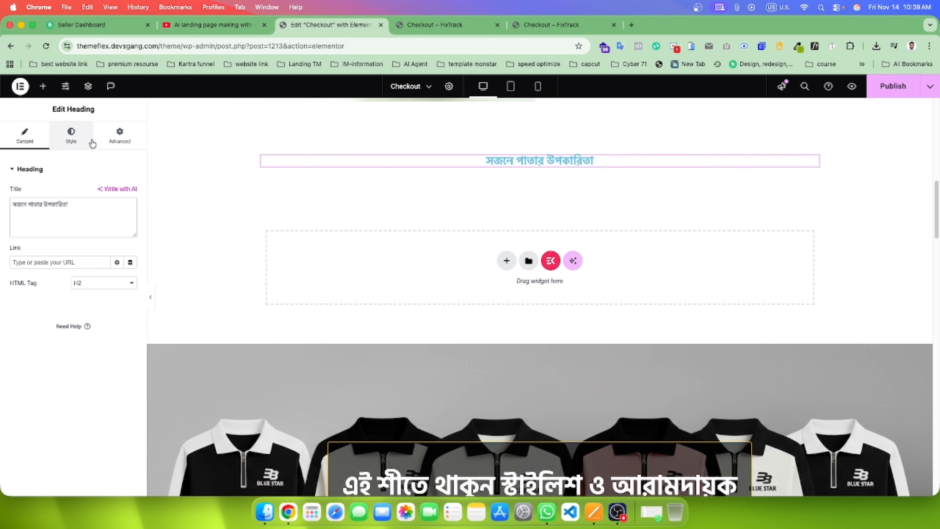
Step: Inspect the font family, weight, size and line height of the সজনে পাতার উপকারিতা heading on the reference page
click(73, 137)
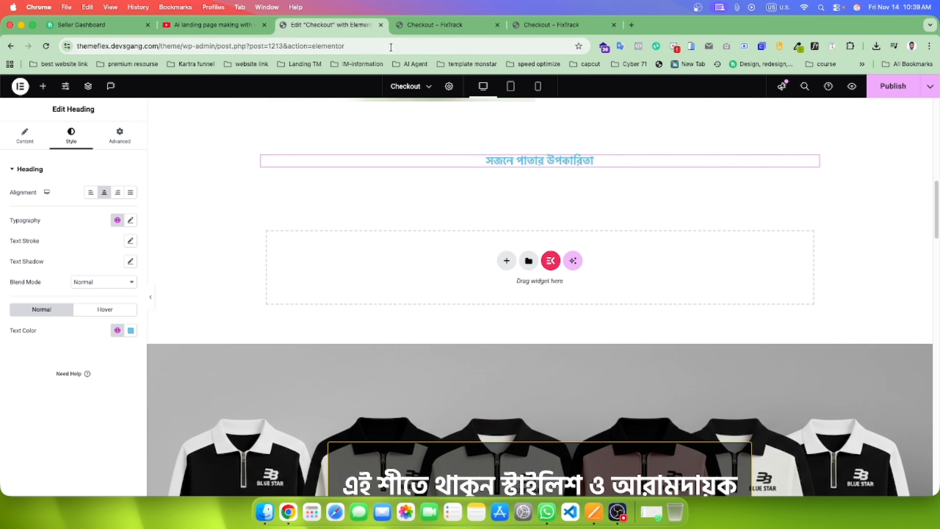
click(442, 25)
scroll(826, 213, down, 10)
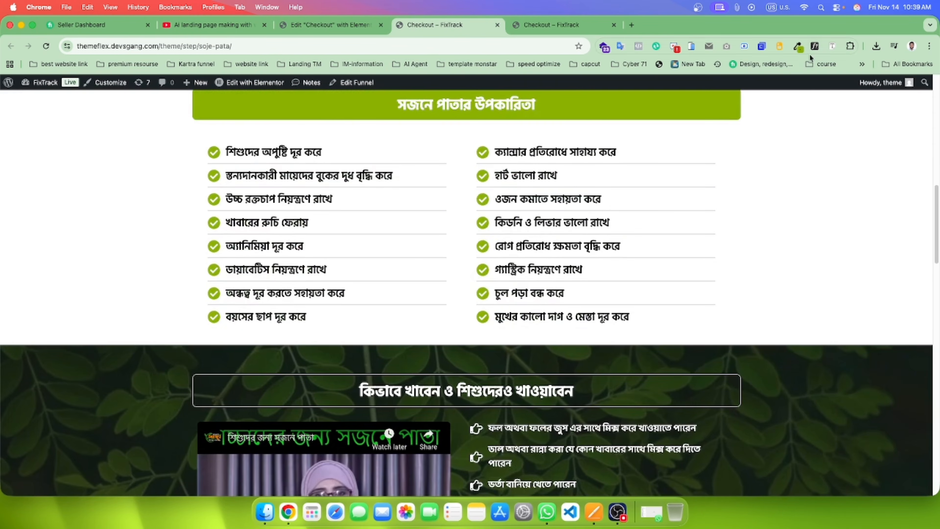
scroll(810, 94, up, 4)
click(816, 46)
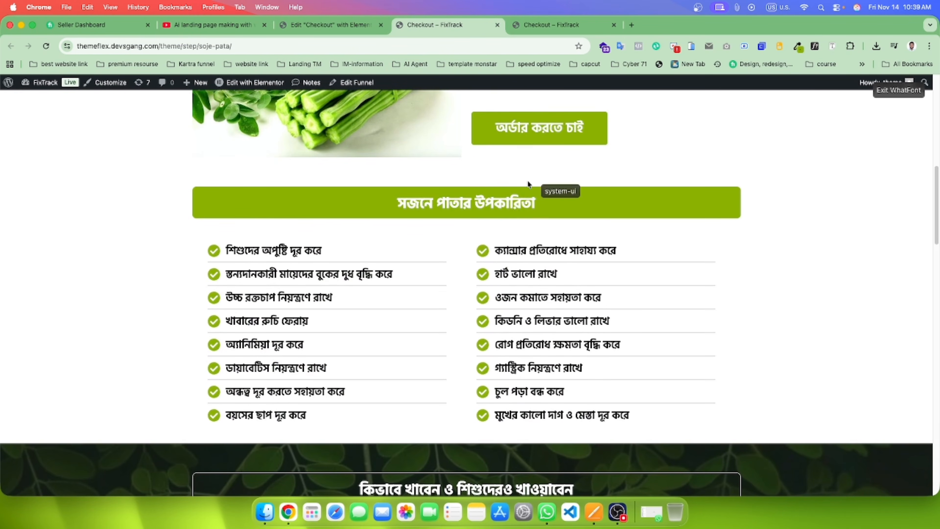
click(503, 198)
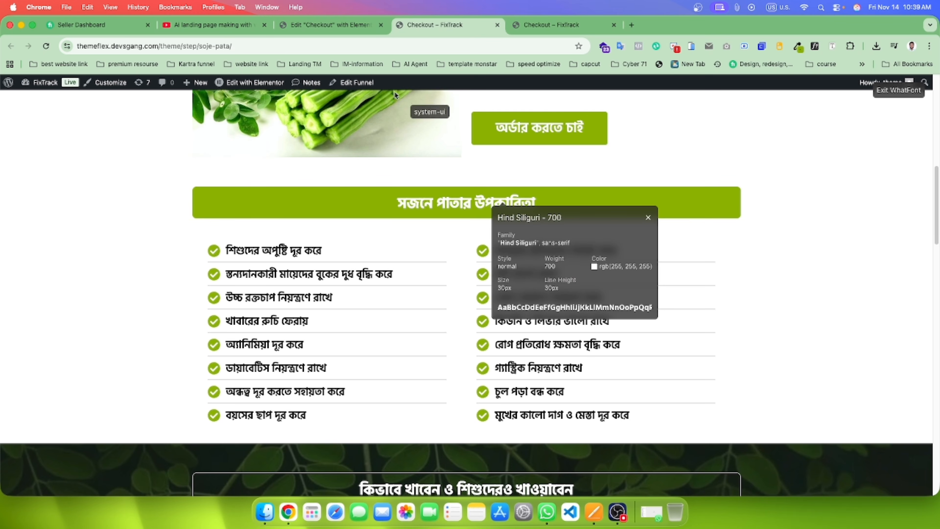
Step: In the Elementor editor, set the heading's typography to Hind Siliguri with a 30 px size and 30 px line height
click(332, 23)
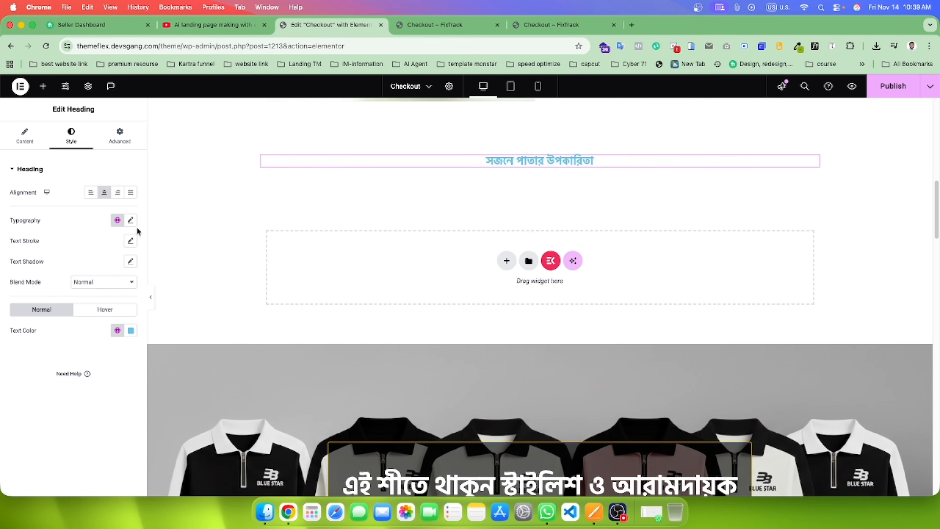
click(130, 221)
click(97, 266)
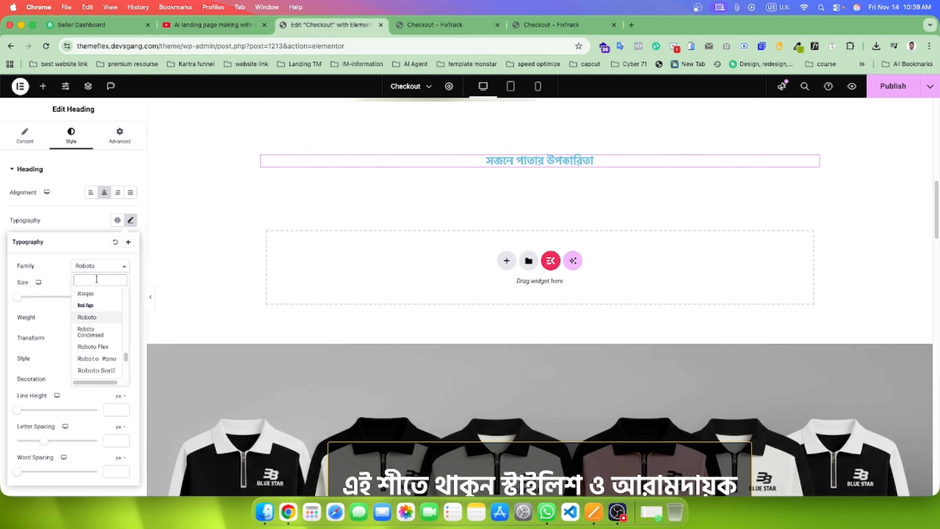
text(hind)
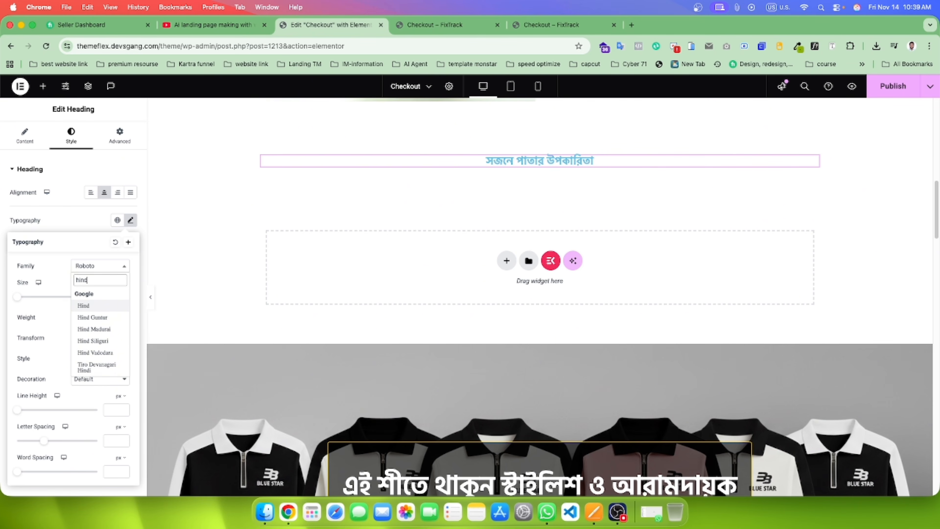
click(96, 340)
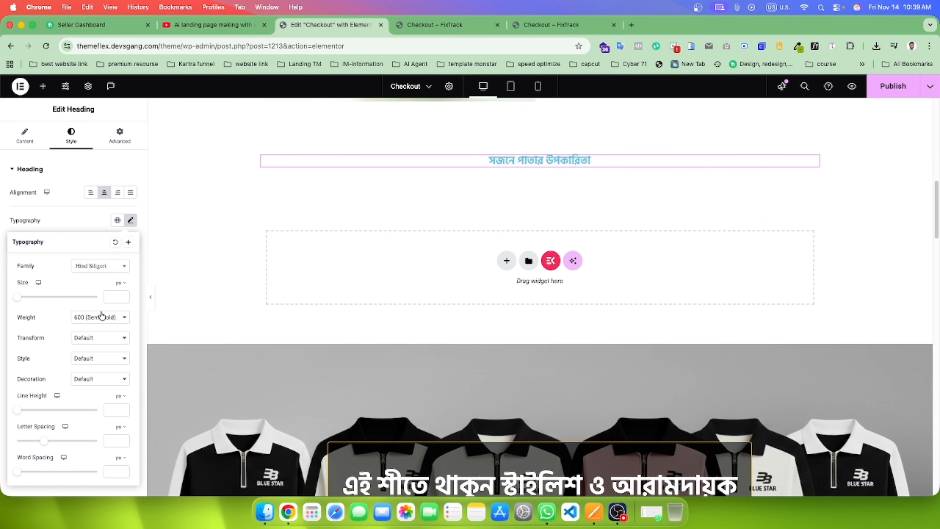
click(112, 297)
text(30)
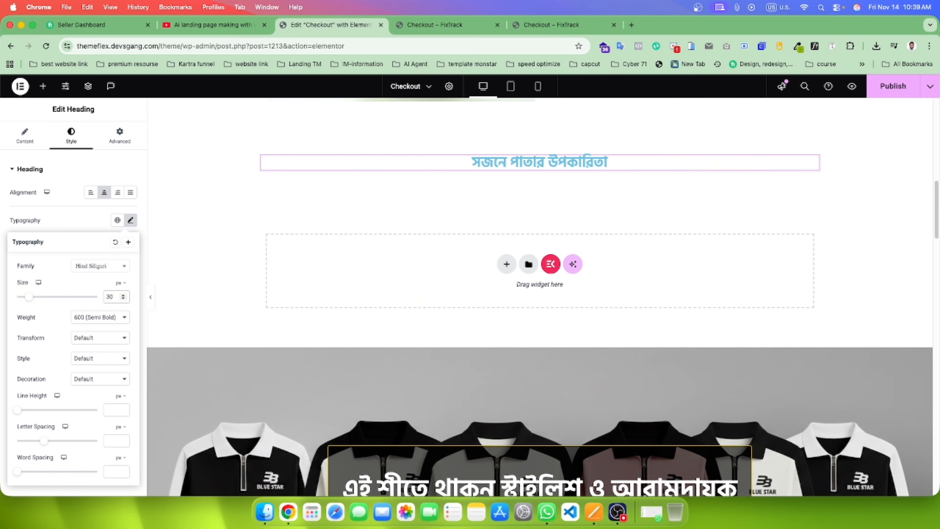
click(110, 409)
text(30)
click(80, 404)
click(86, 221)
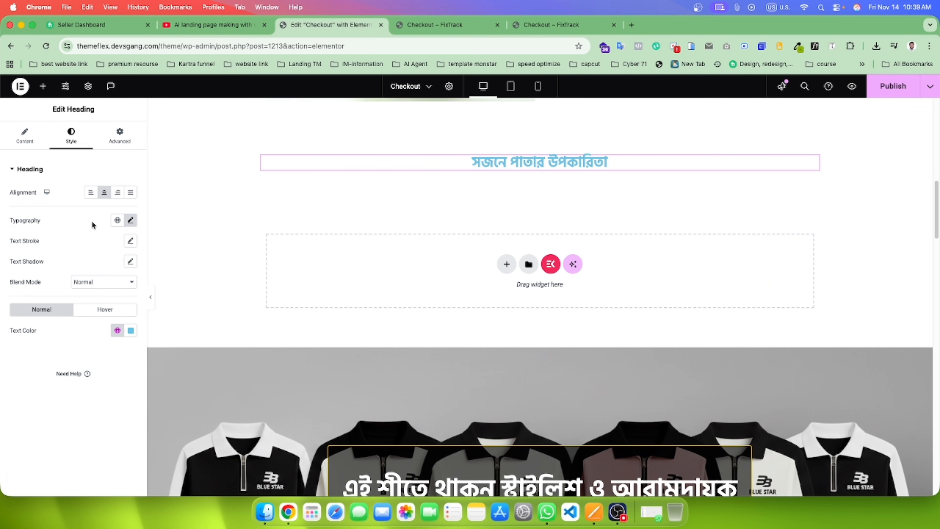
Step: Increase the heading's line height to 64 px
click(130, 220)
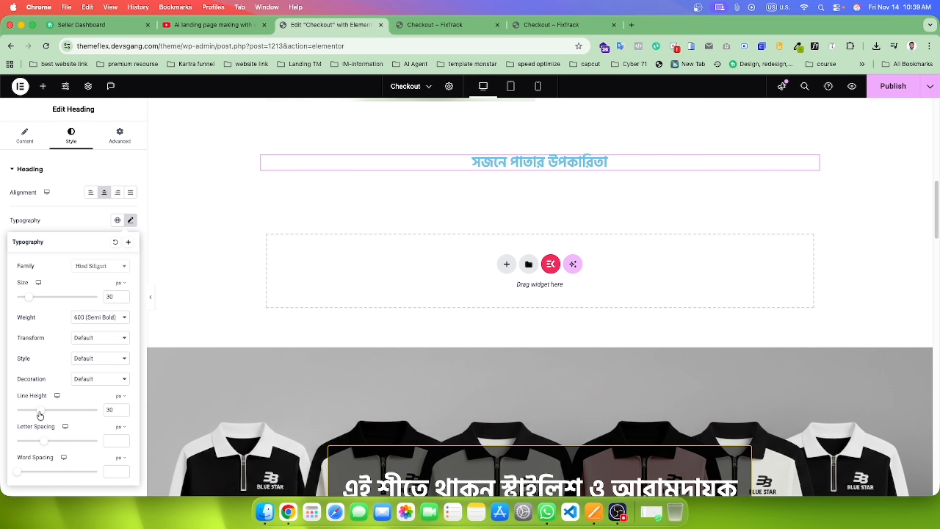
drag(40, 414, 68, 415)
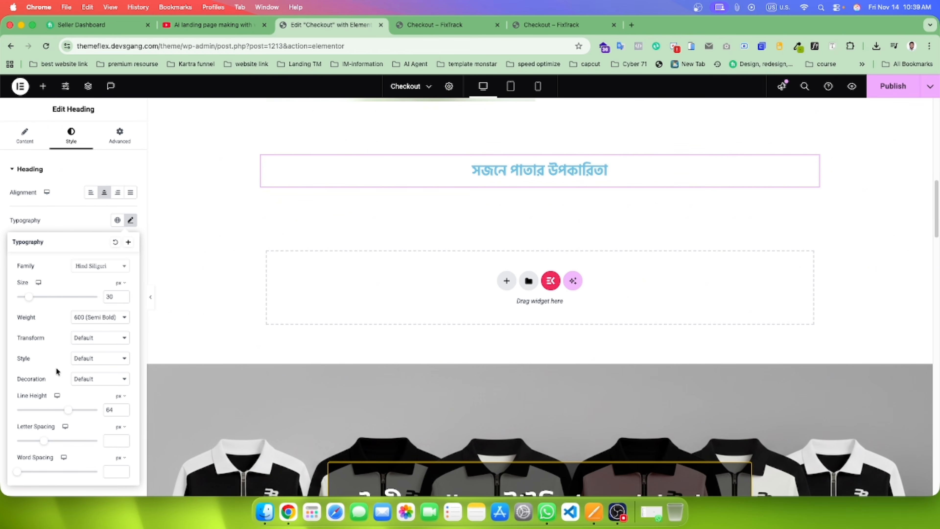
click(65, 216)
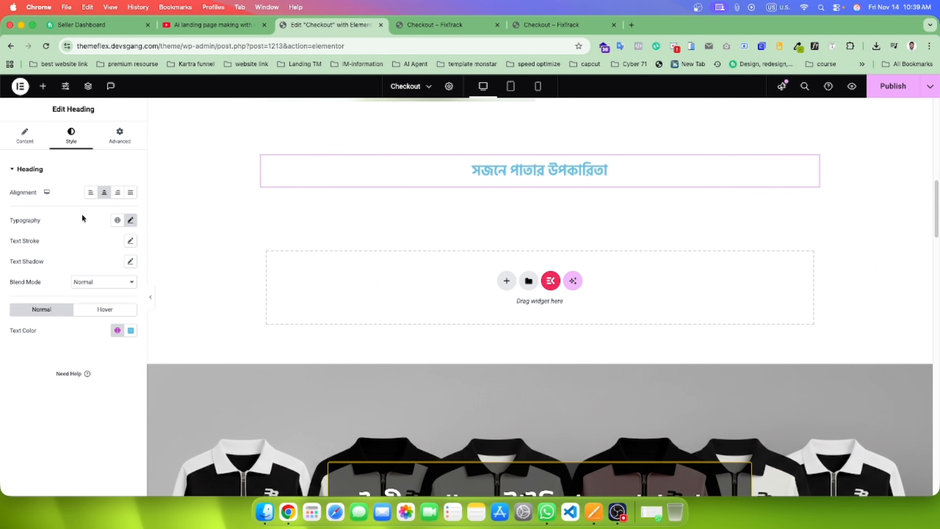
Step: Close the font inspector on the reference page and sample the green background of the সজনে পাতার উপকারিতা banner
click(468, 28)
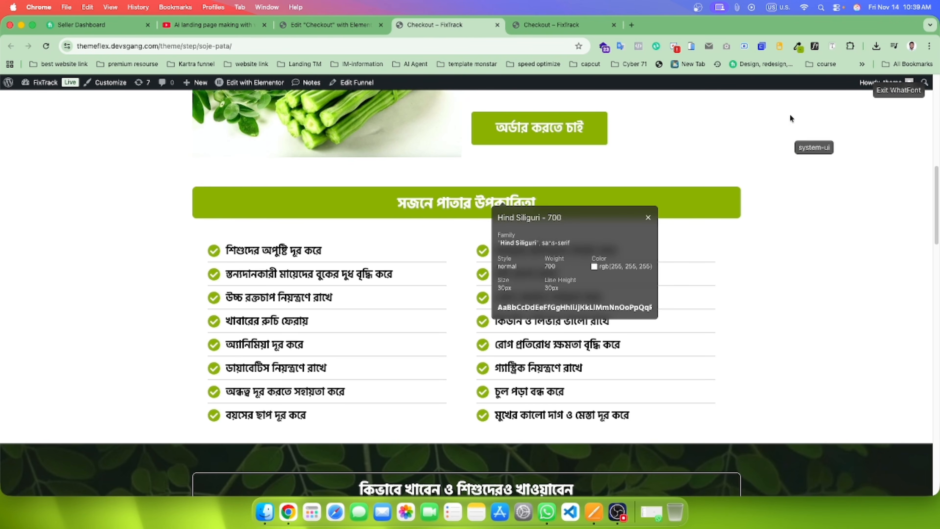
click(798, 46)
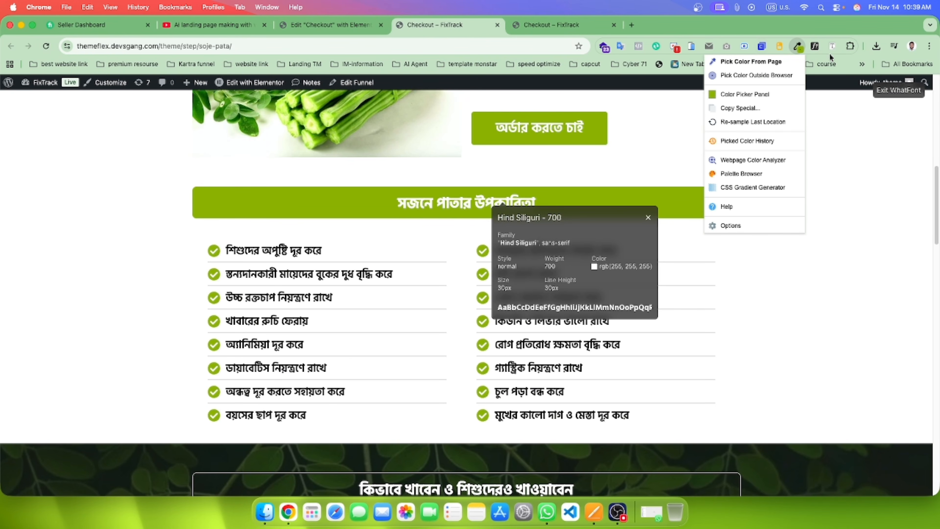
click(816, 47)
click(796, 47)
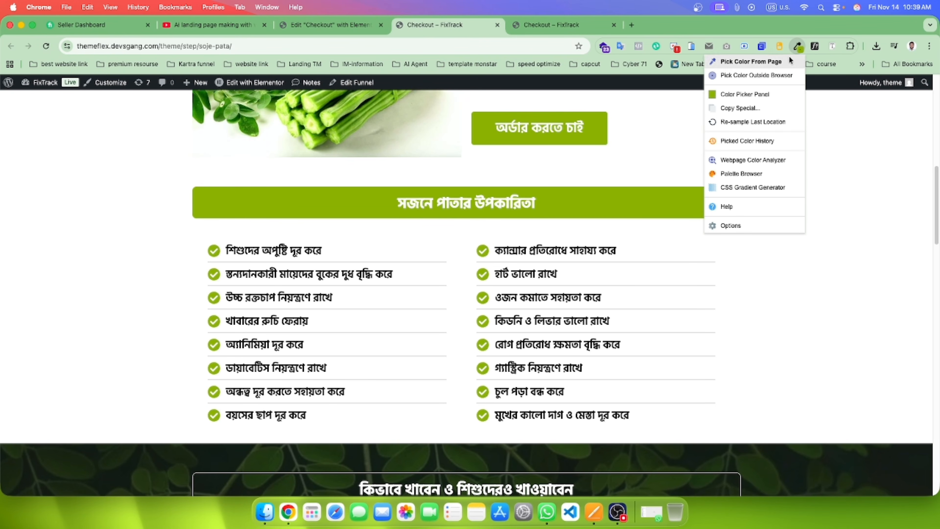
click(751, 76)
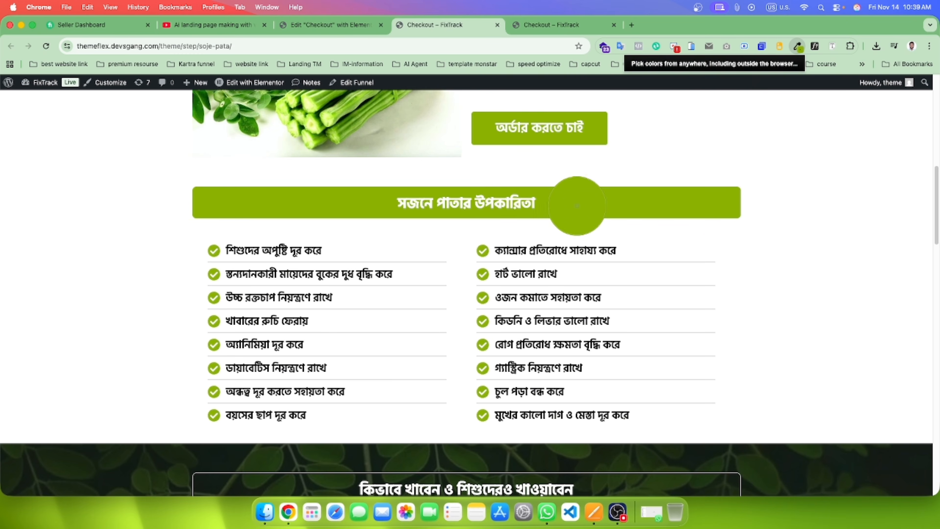
click(576, 206)
Step: Return to the Elementor editor and apply the sampled green as the heading's classic background color
click(335, 26)
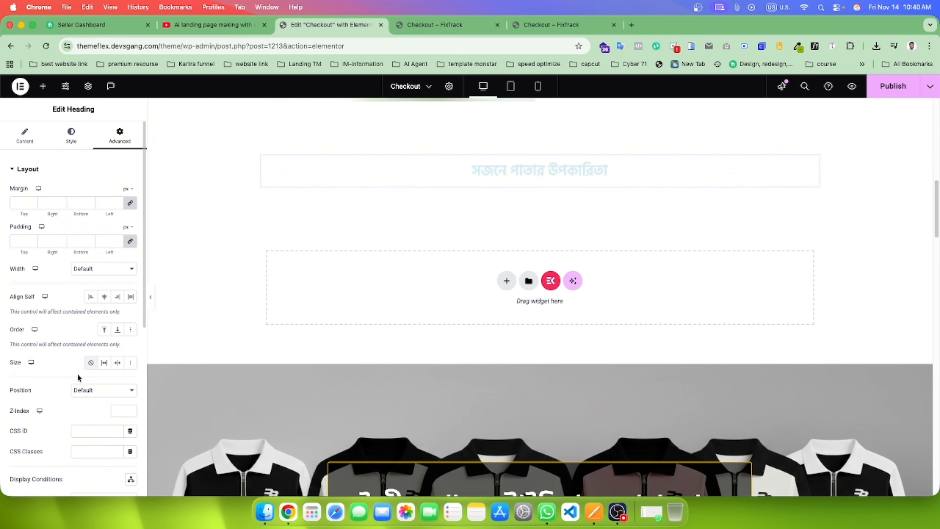
scroll(76, 374, down, 10)
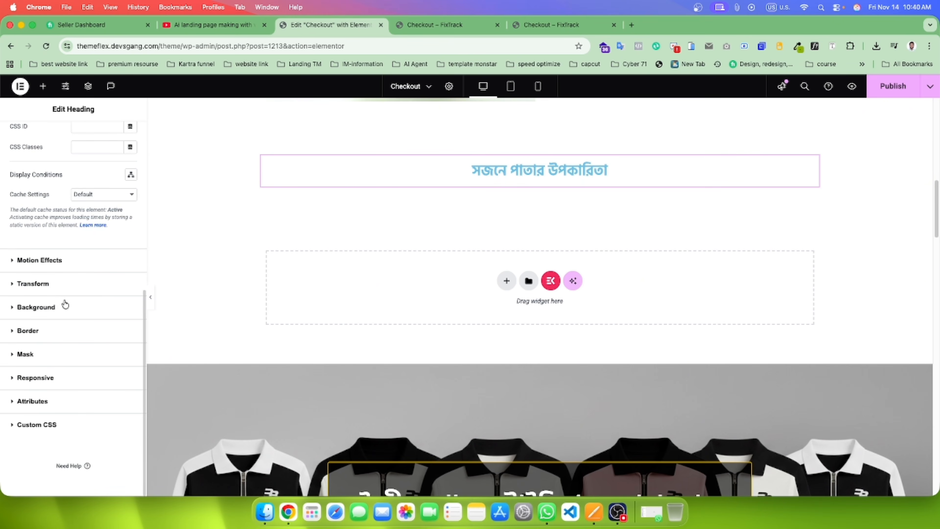
click(67, 305)
click(116, 285)
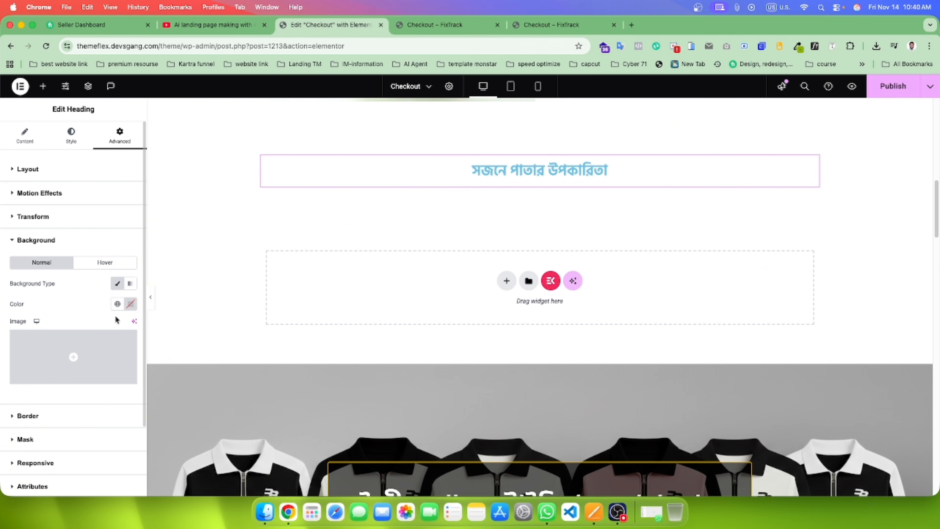
click(131, 304)
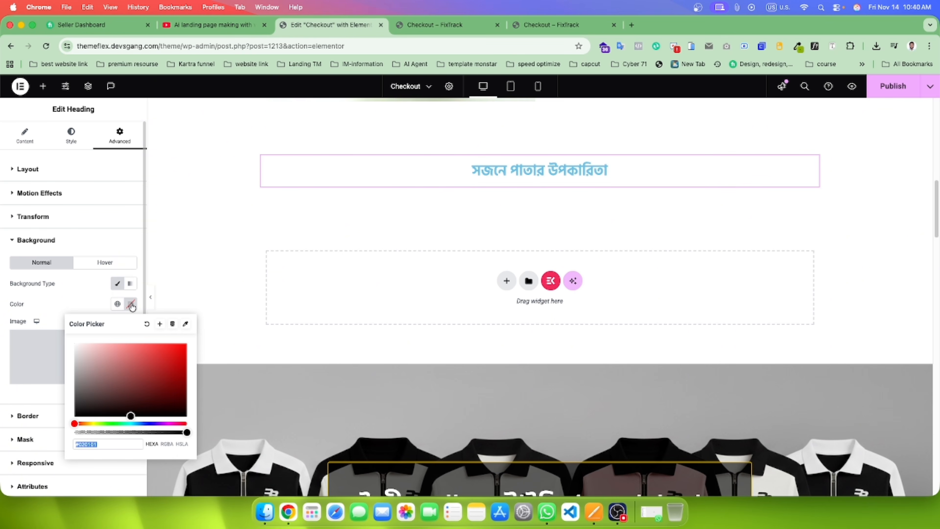
key(super+v)
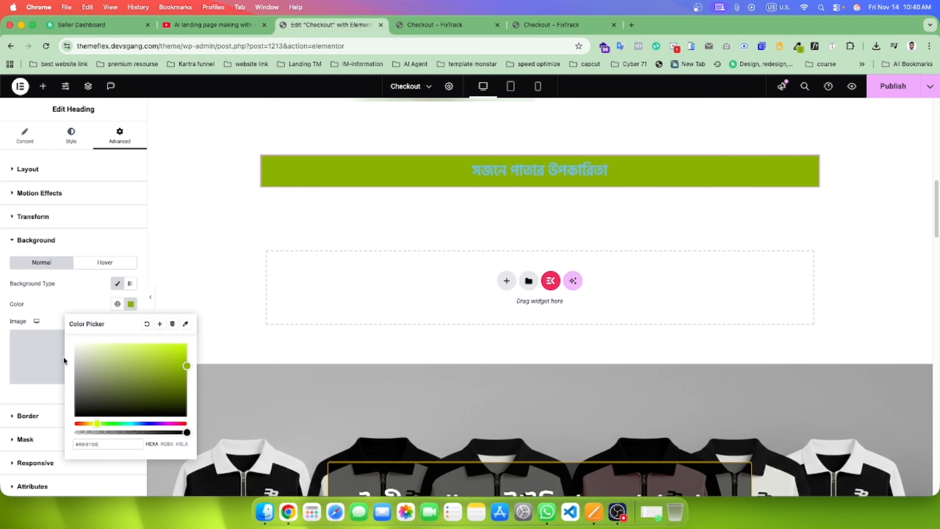
click(82, 293)
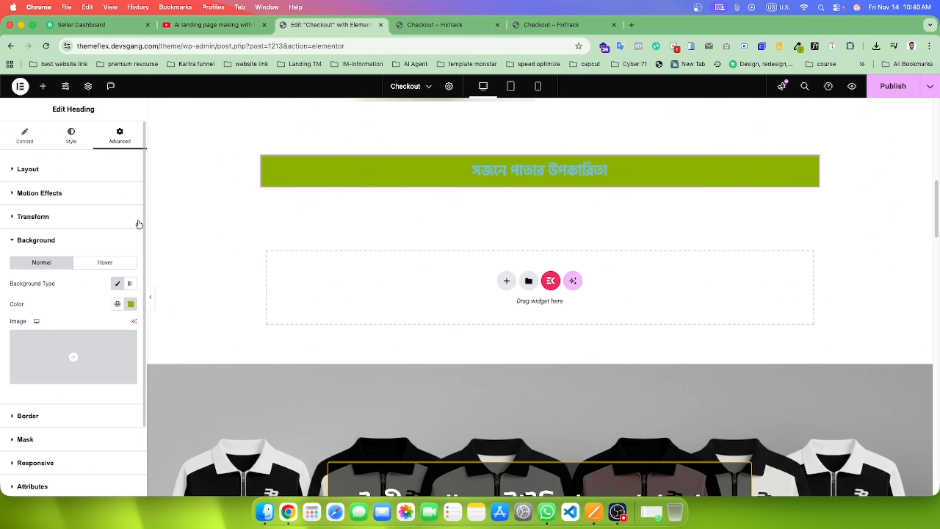
Step: Check the banner's corners on the reference page and set the heading's border radius to 10 px on all corners
click(467, 25)
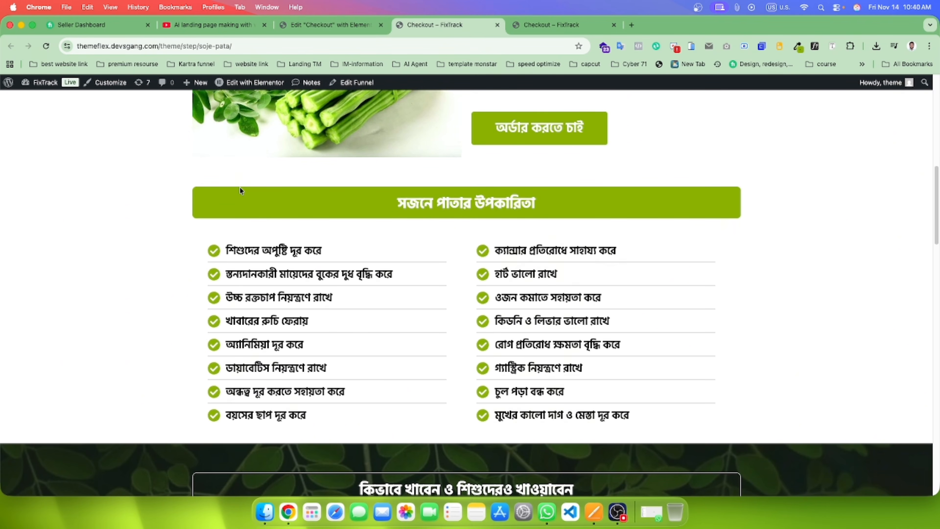
click(320, 31)
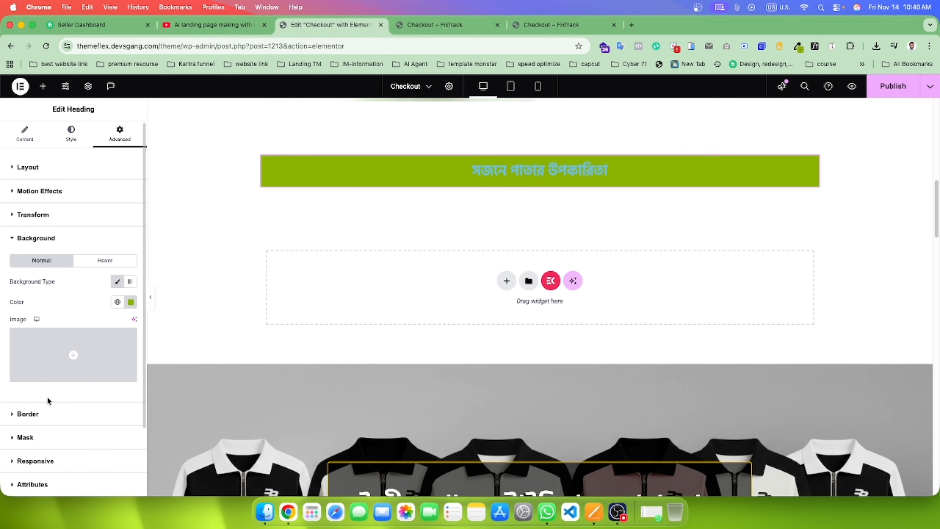
click(46, 415)
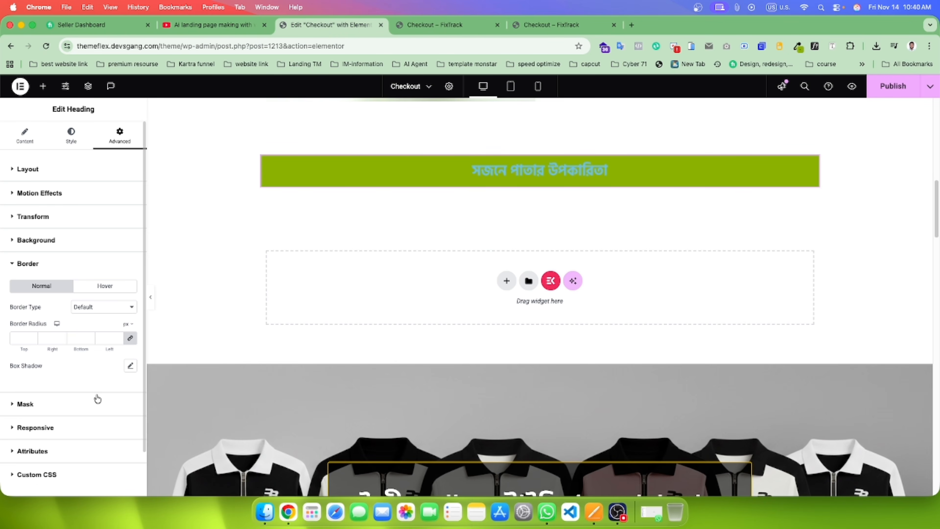
click(79, 339)
text(110)
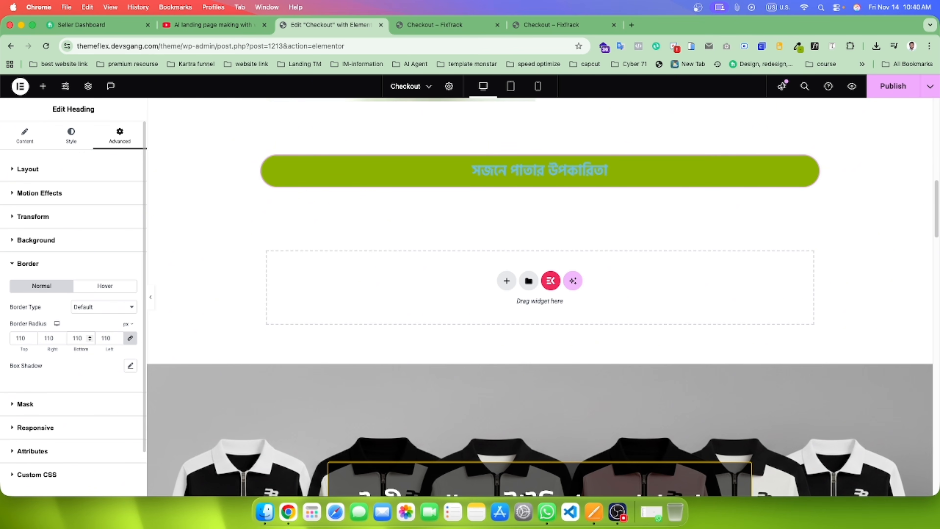
key(BackSpace)
key(BackSpace)
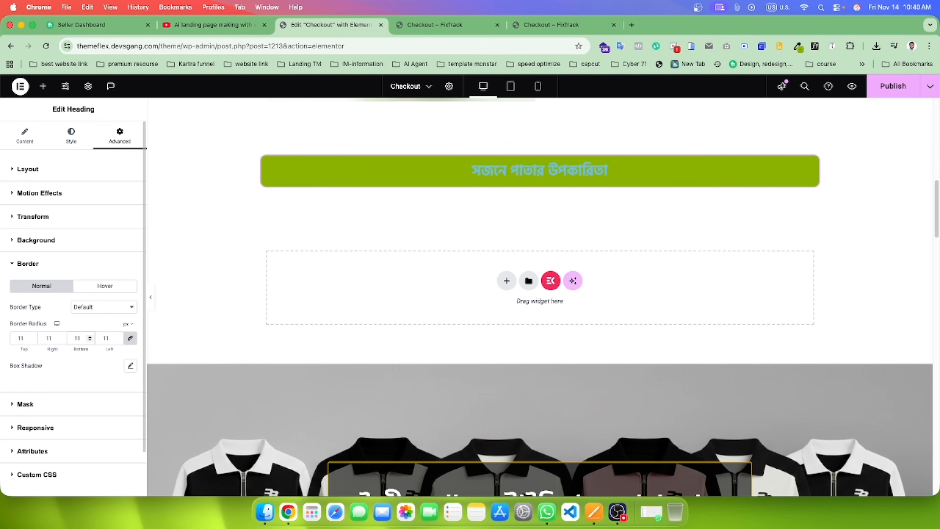
text(0)
click(68, 140)
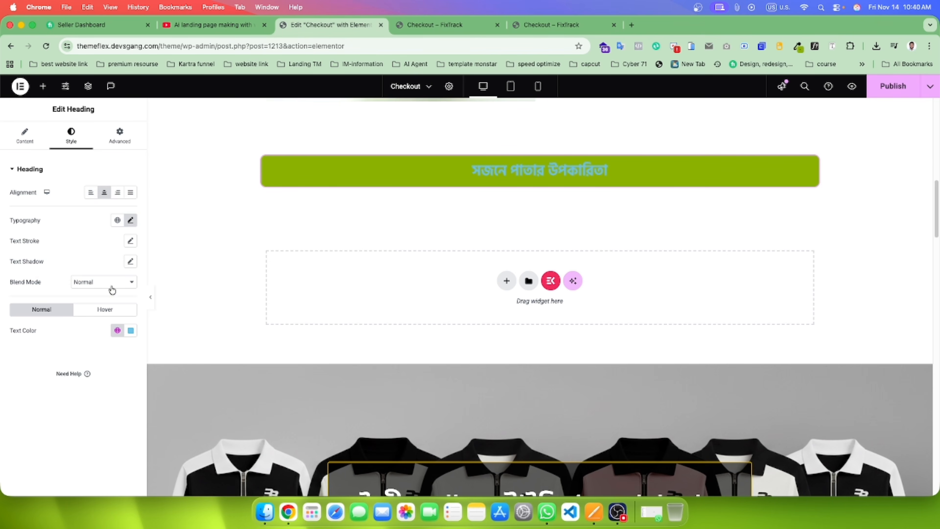
Step: Set the সজনে পাতার উপকারিতা heading's text color to white (#FFFFFF) and publish the page
click(129, 334)
drag(98, 379, 34, 332)
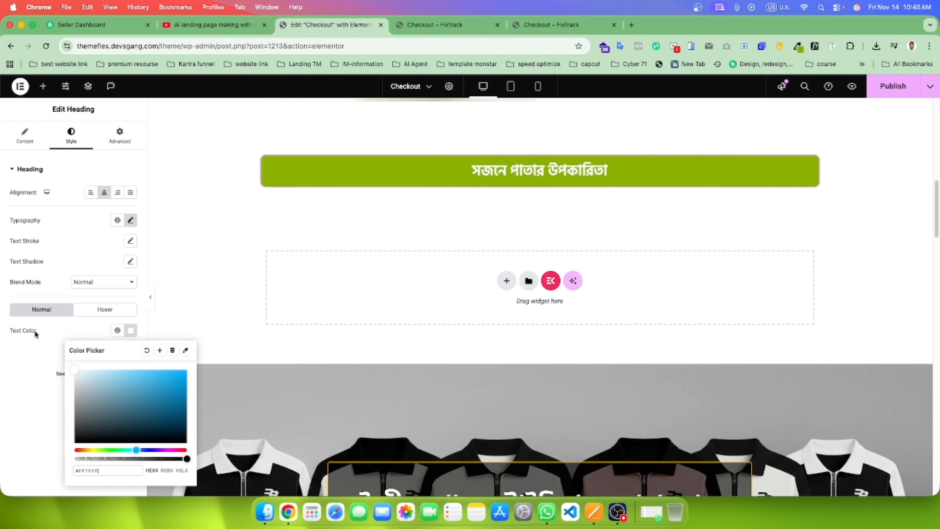
click(33, 400)
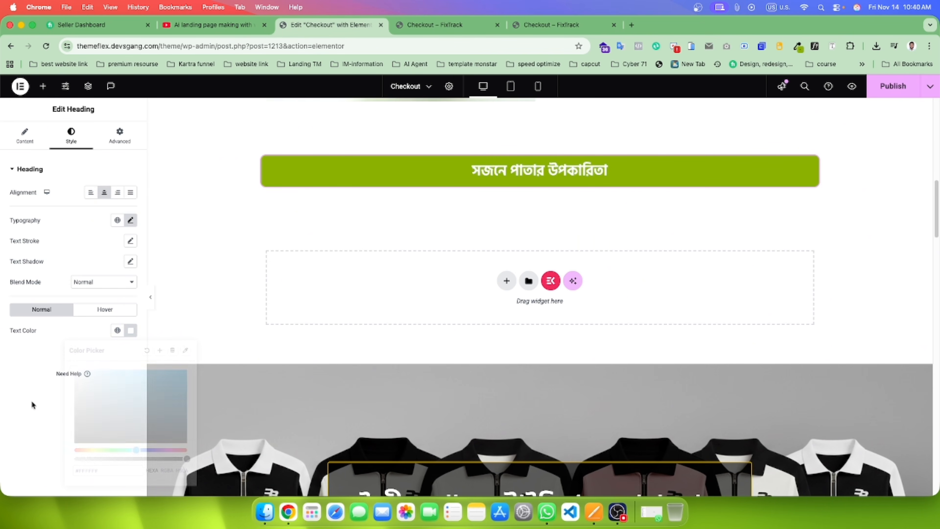
click(892, 89)
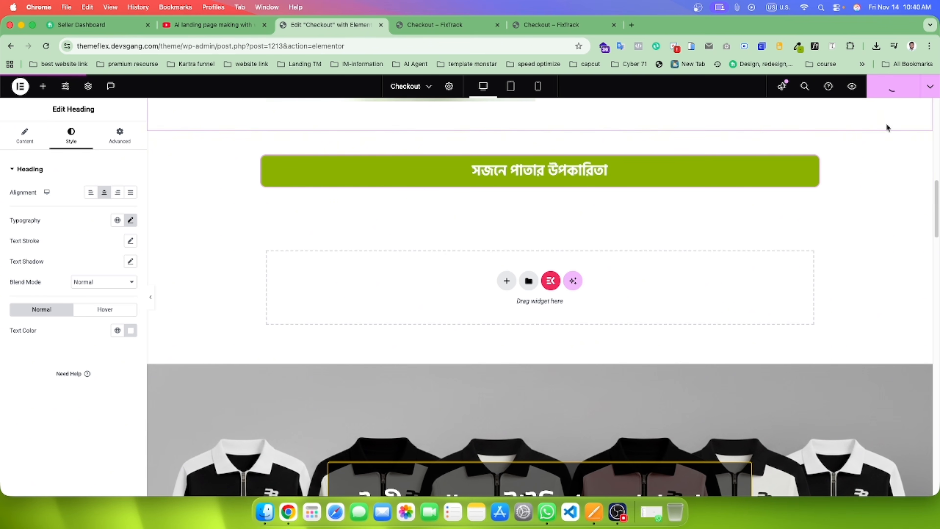
Step: Compare the সজনে পাতার উপকারিতা banner and its surrounding spacing in the page preview with the reference page
click(592, 24)
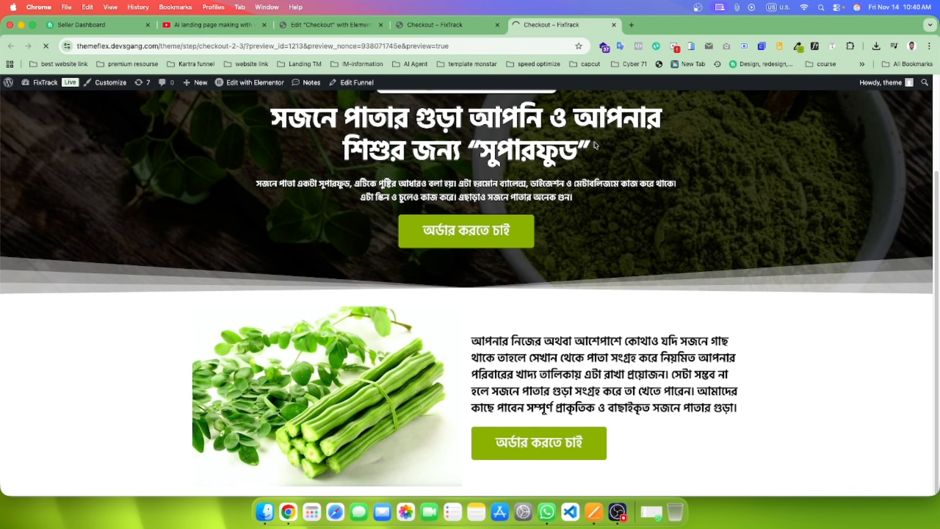
scroll(550, 183, down, 5)
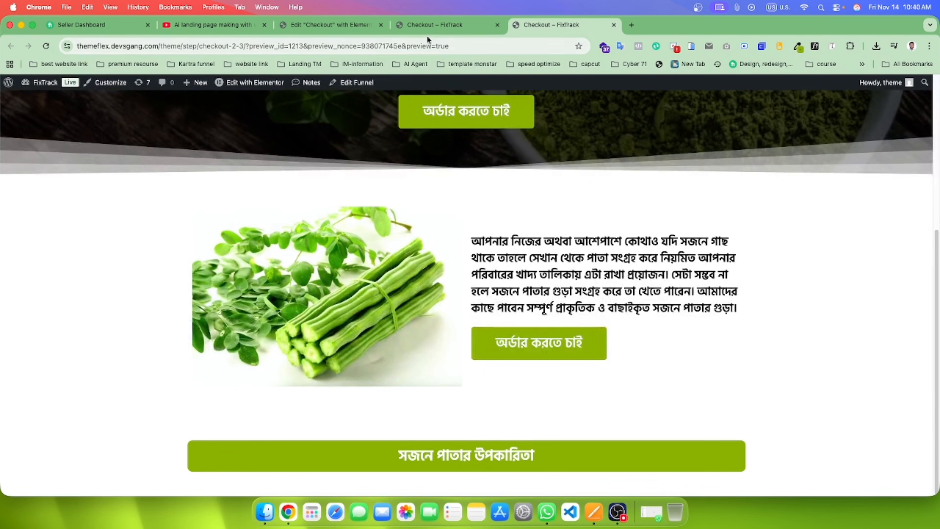
click(427, 25)
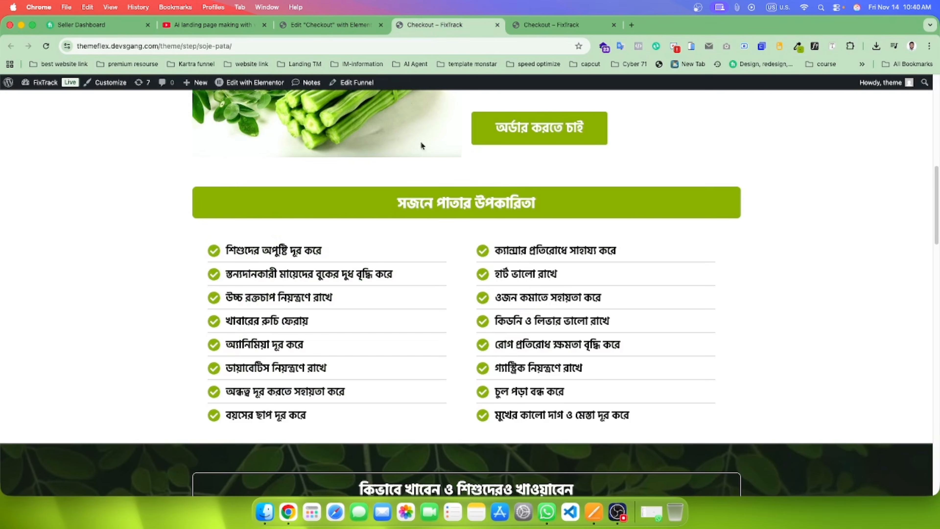
scroll(465, 283, up, 2)
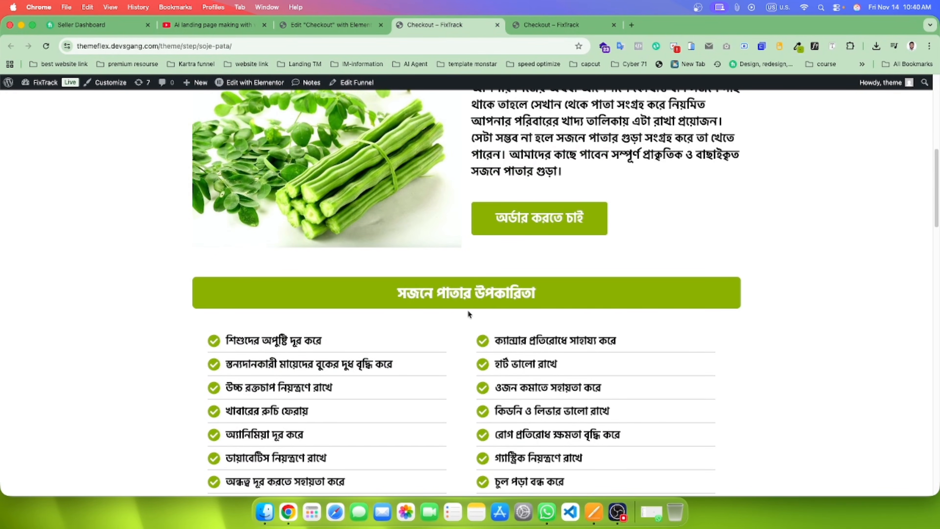
scroll(469, 311, down, 7)
scroll(451, 245, up, 5)
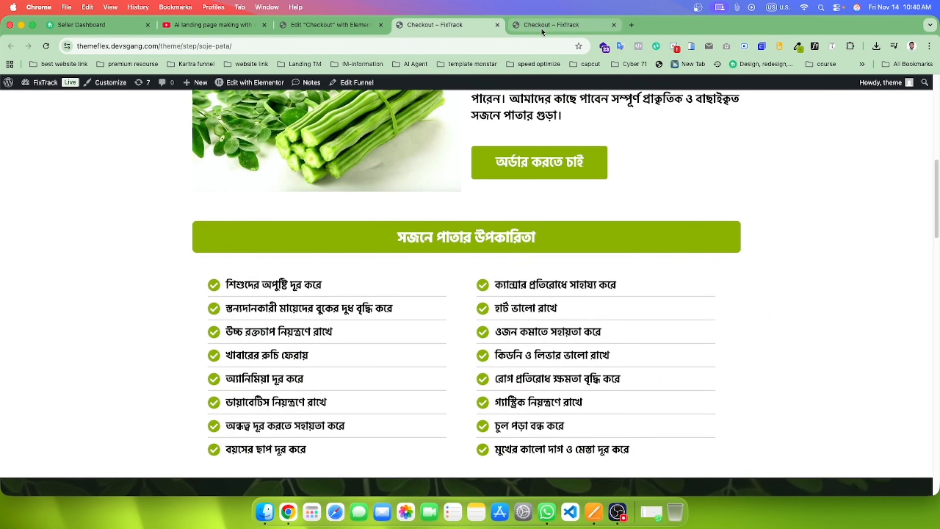
click(541, 26)
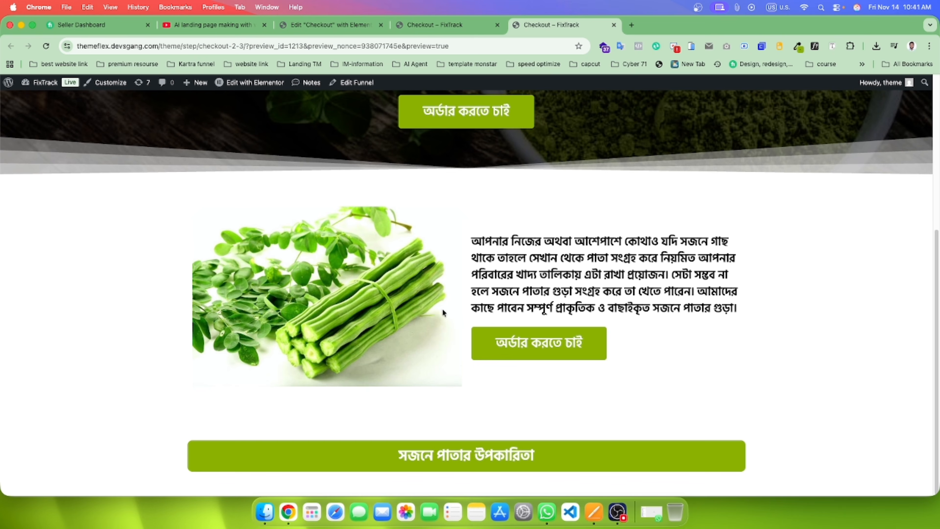
click(466, 22)
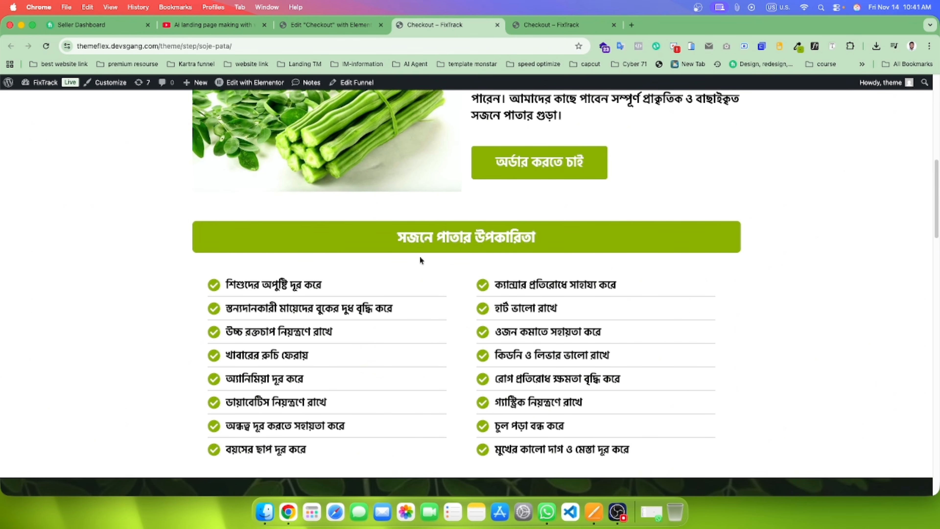
Step: Return to the Elementor editor, set the banner container's top padding to 0 px and publish the page
click(324, 23)
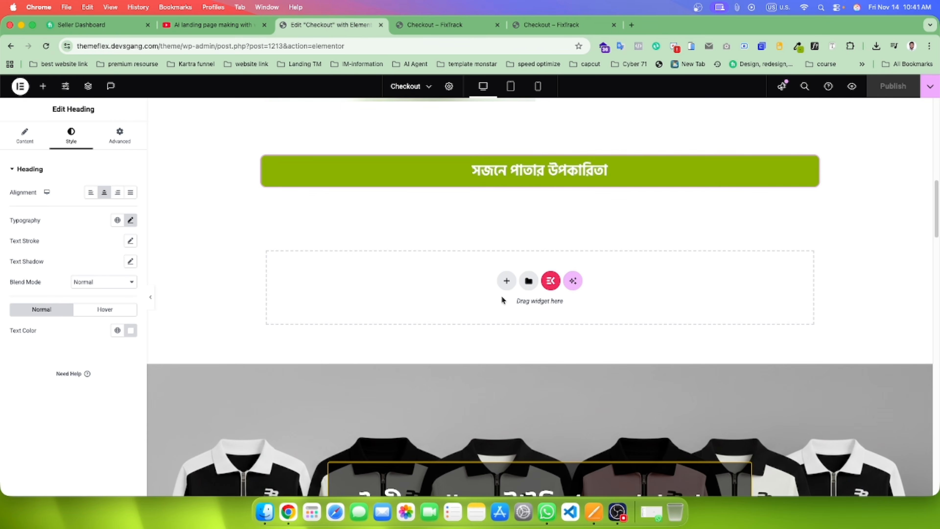
click(539, 126)
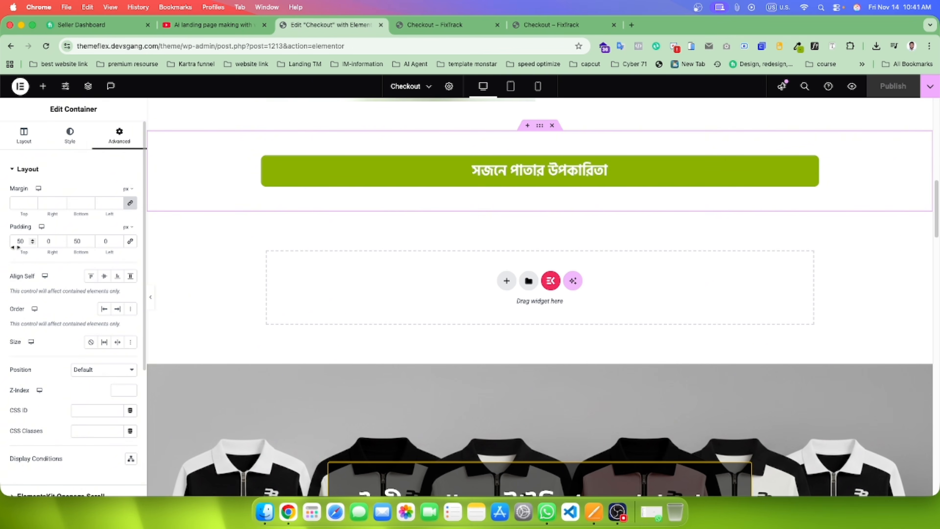
text(0)
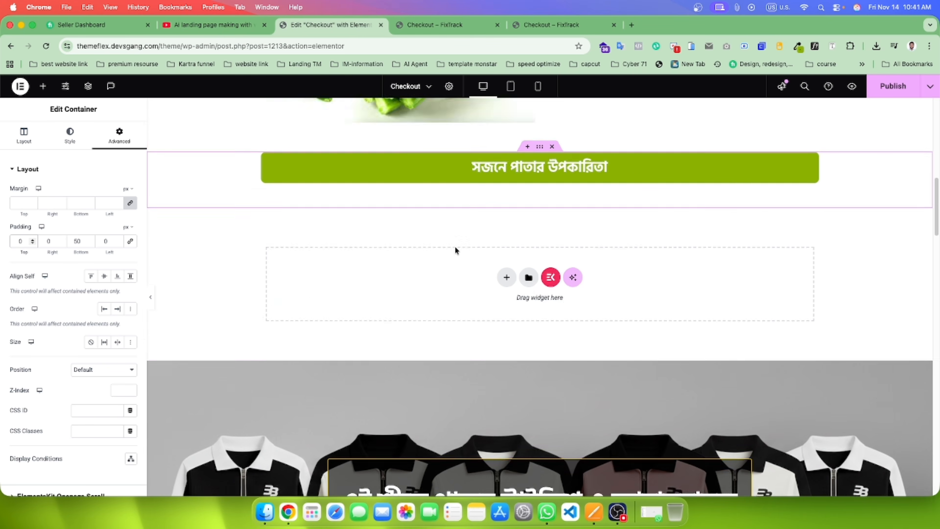
scroll(455, 246, up, 5)
click(892, 91)
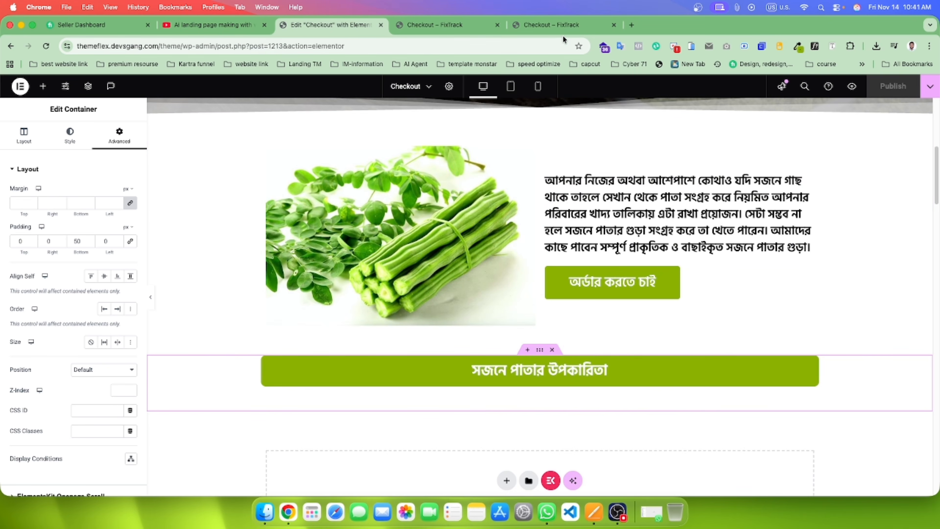
Step: Check the reduced gap above the banner in the preview against the reference page and return to the Elementor editor
click(562, 25)
scroll(467, 352, down, 5)
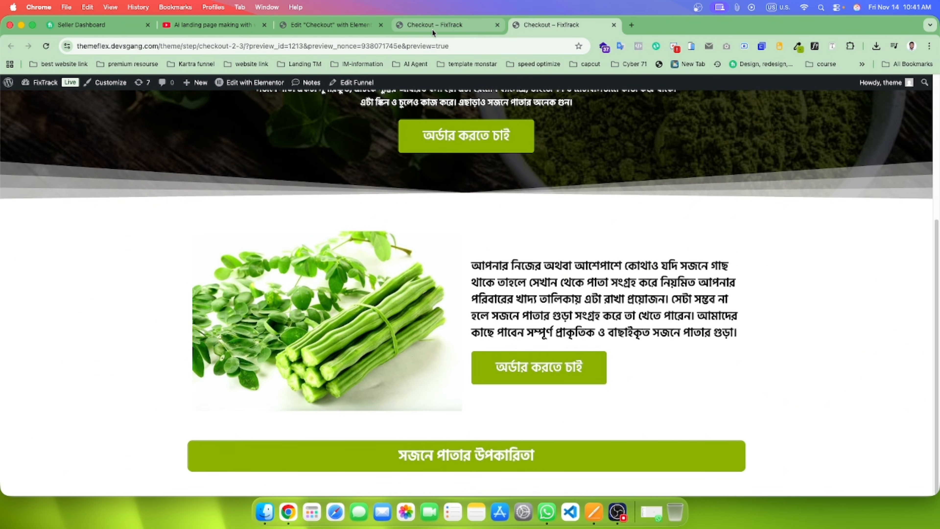
click(436, 23)
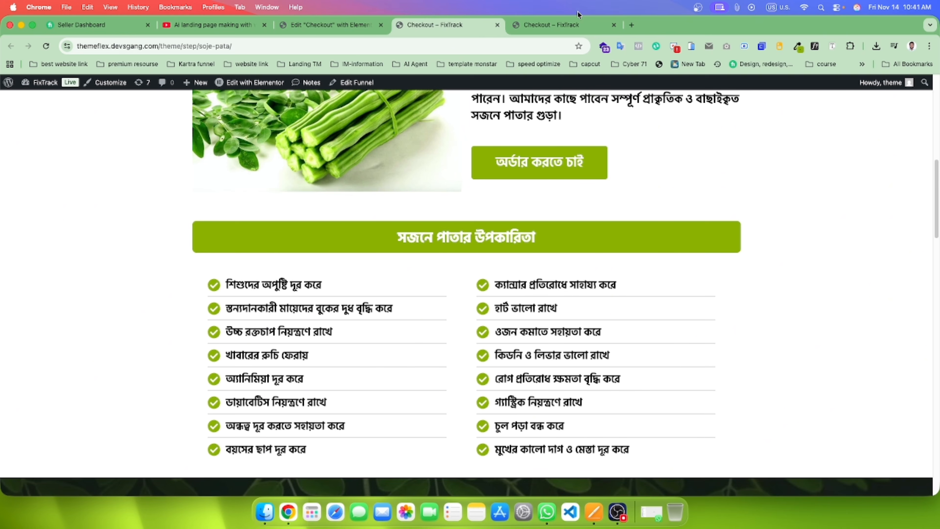
click(572, 26)
click(447, 24)
click(328, 26)
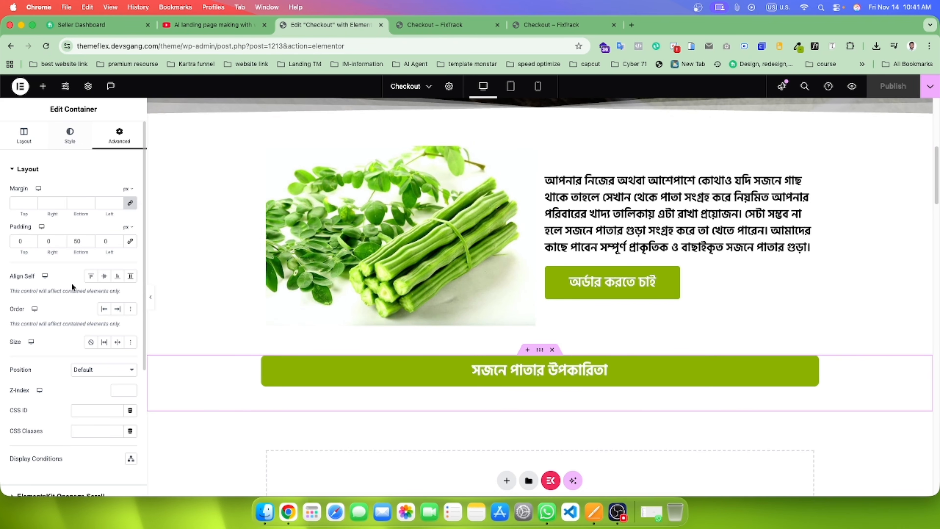
Step: Set the border radius of the green সজনে পাতার উপকারিতা heading to 5 px and publish the page
scroll(72, 288, down, 5)
scroll(66, 305, up, 5)
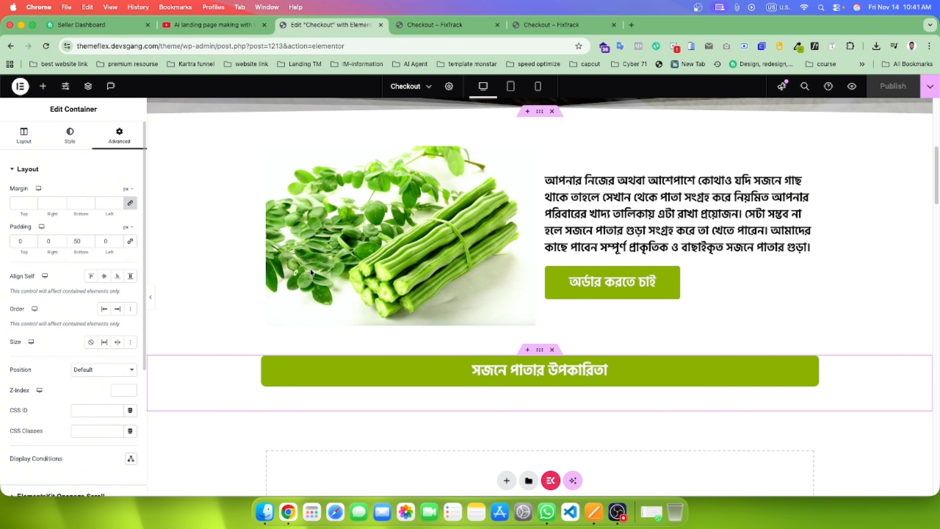
click(266, 365)
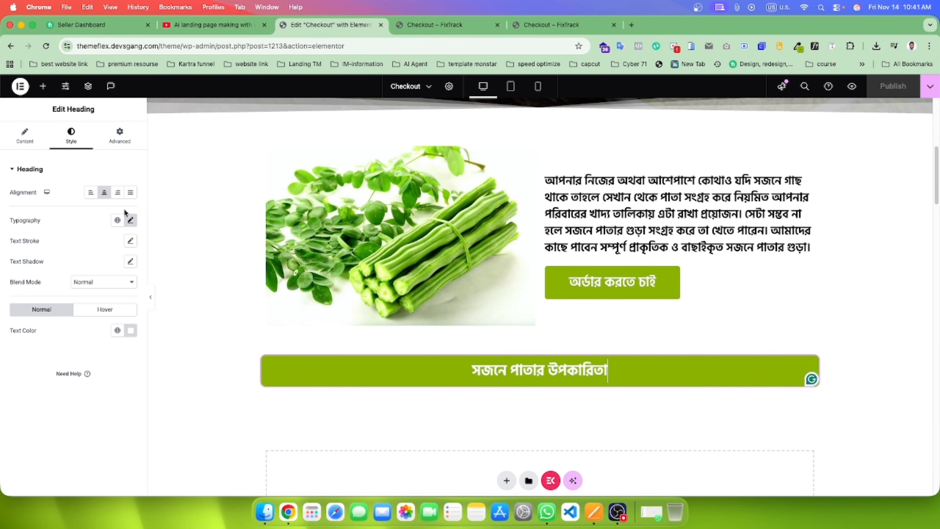
click(111, 144)
scroll(80, 408, down, 5)
click(43, 330)
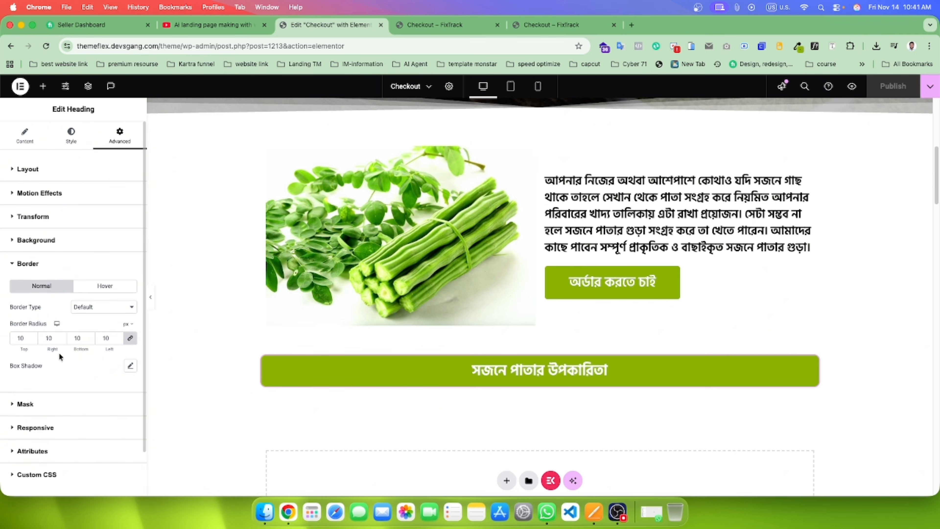
double_click(71, 339)
text(5)
click(892, 93)
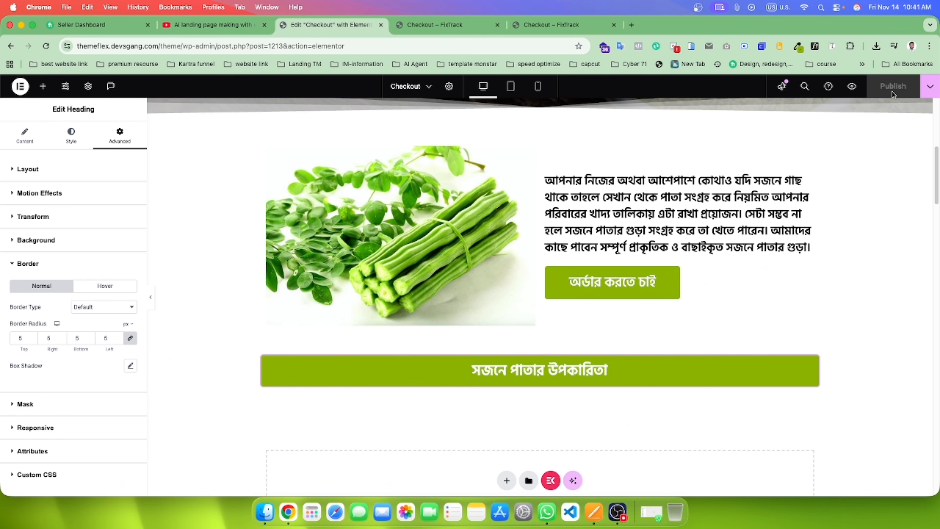
Step: Compare the checkout page preview with the reference page, examining the benefits list under the green heading
click(541, 24)
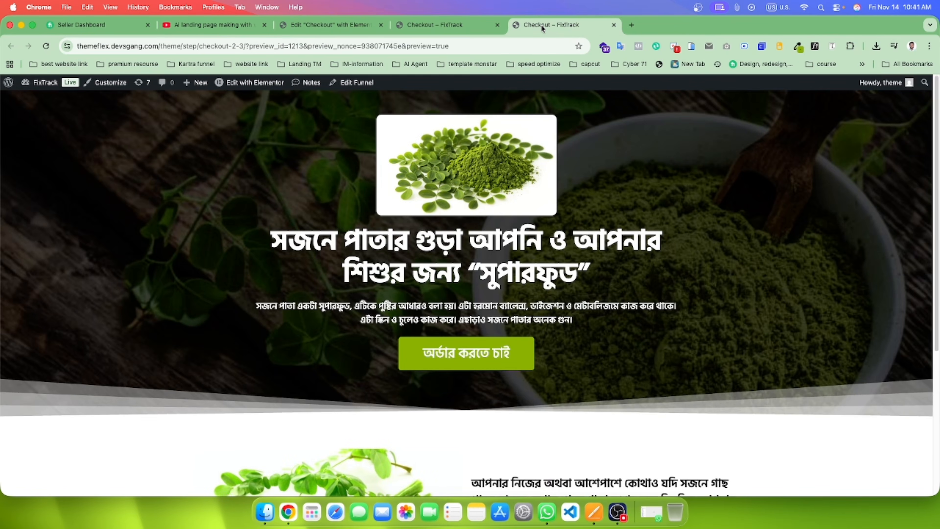
scroll(476, 289, down, 5)
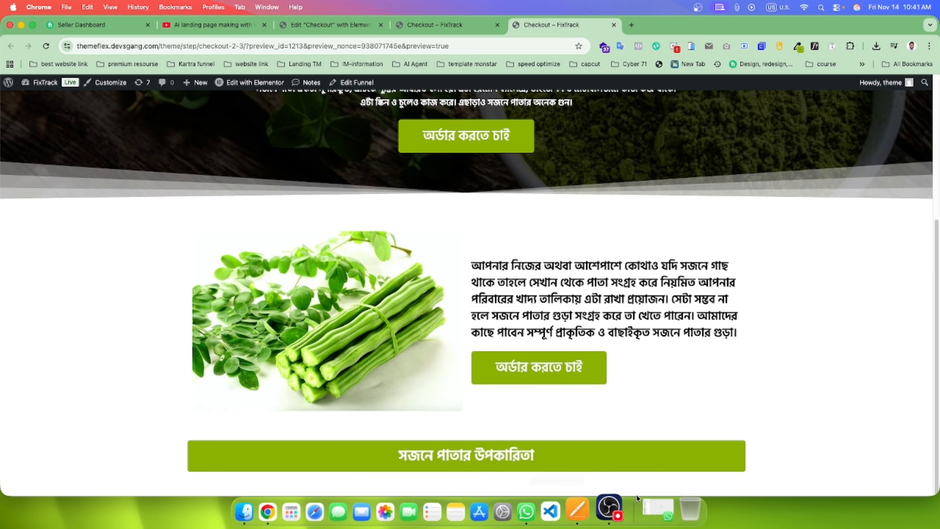
click(453, 32)
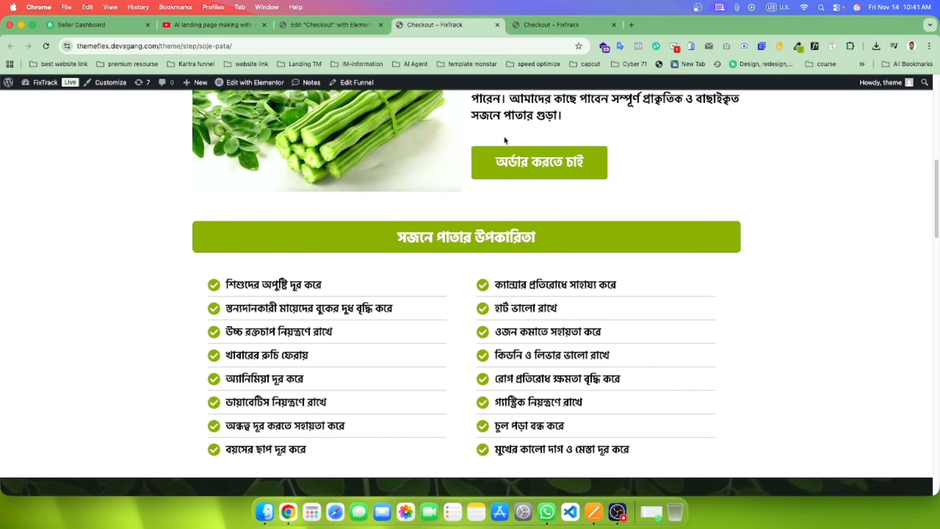
scroll(454, 307, down, 3)
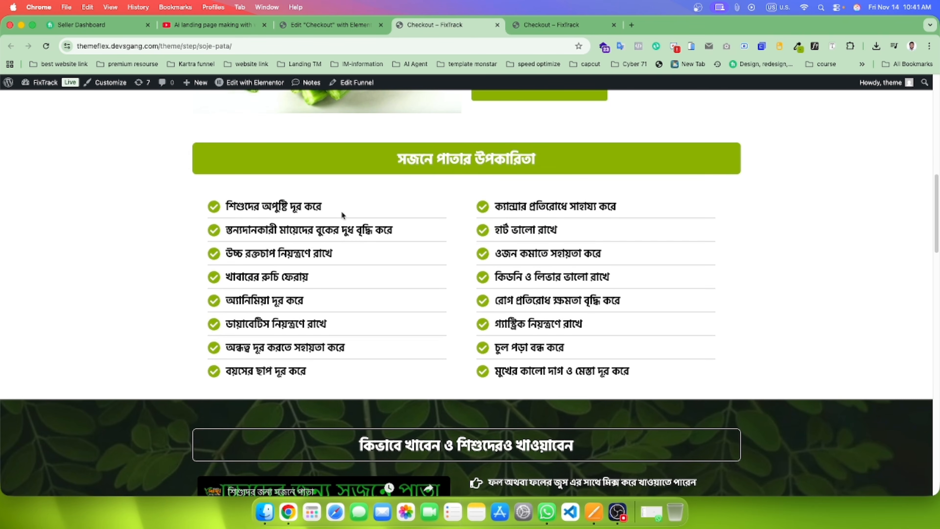
drag(234, 204, 629, 390)
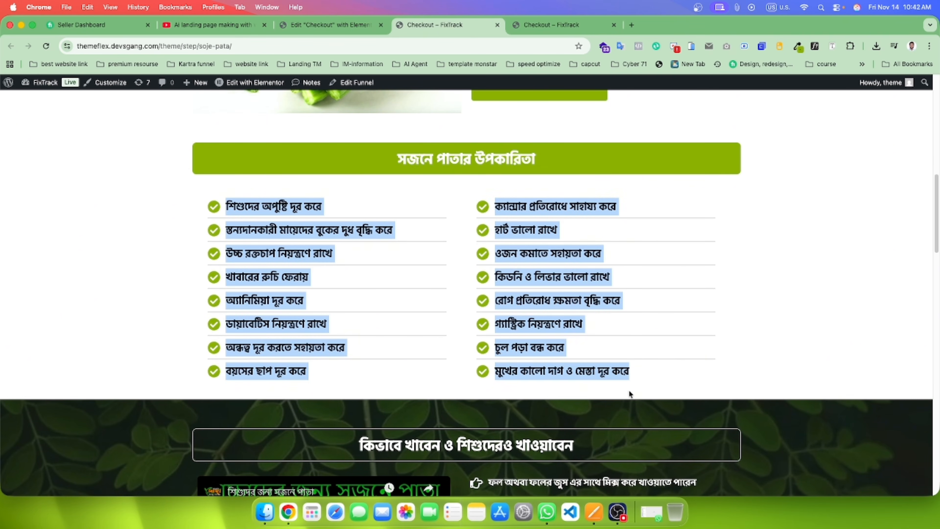
click(821, 243)
Step: Add a flexbox container with two equal columns below the green heading in the Elementor editor
click(346, 25)
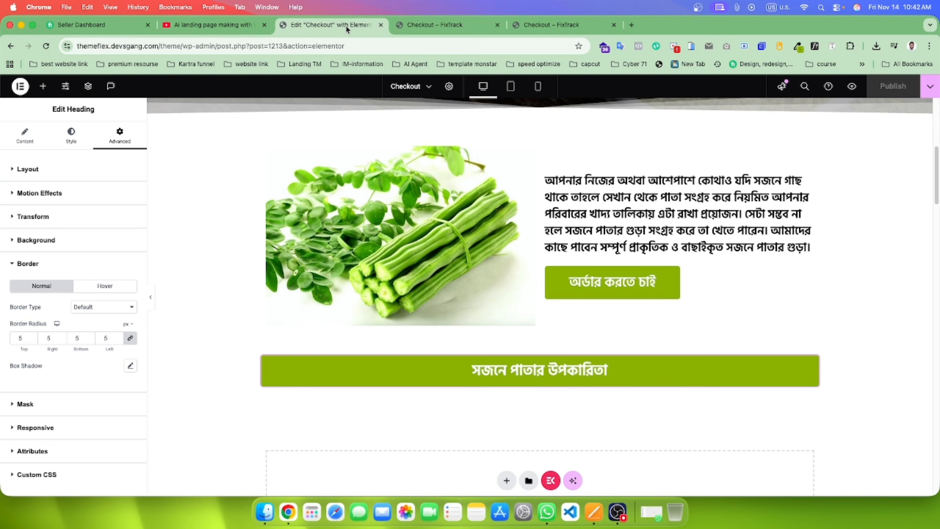
scroll(496, 380, down, 5)
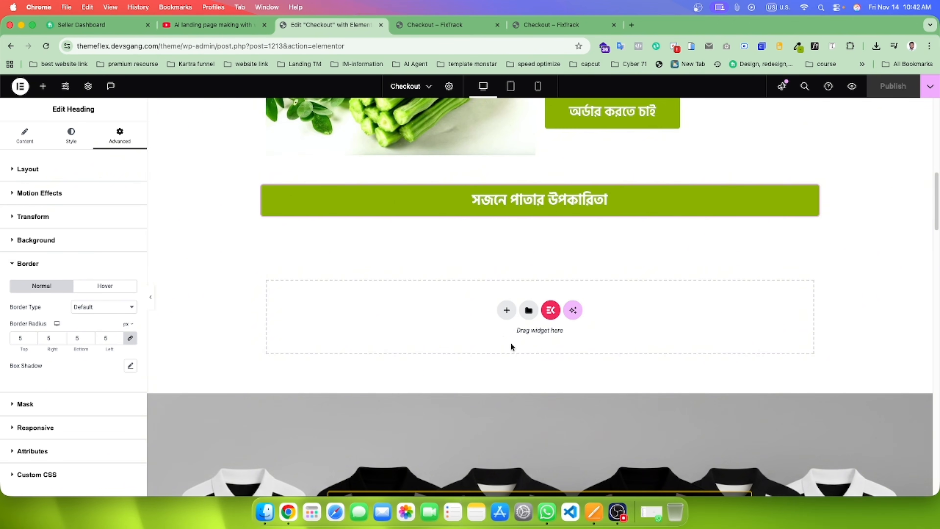
click(506, 310)
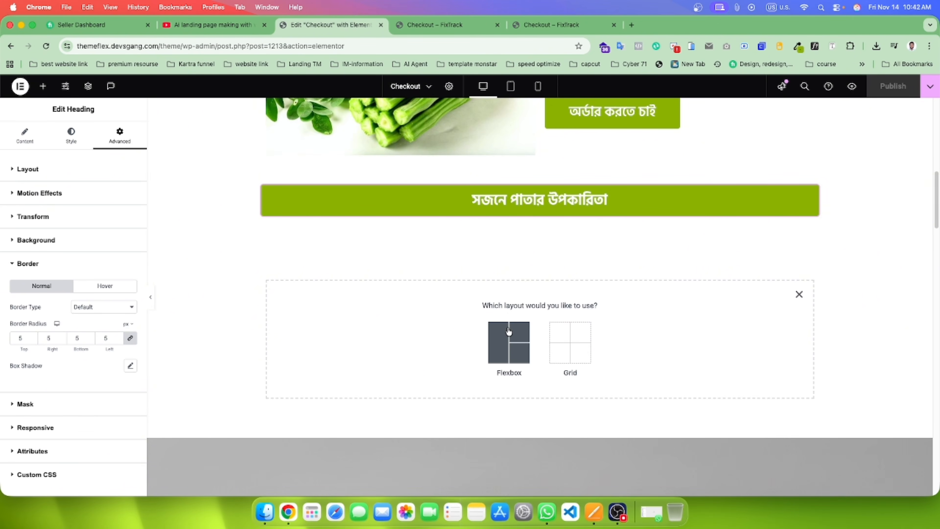
click(505, 344)
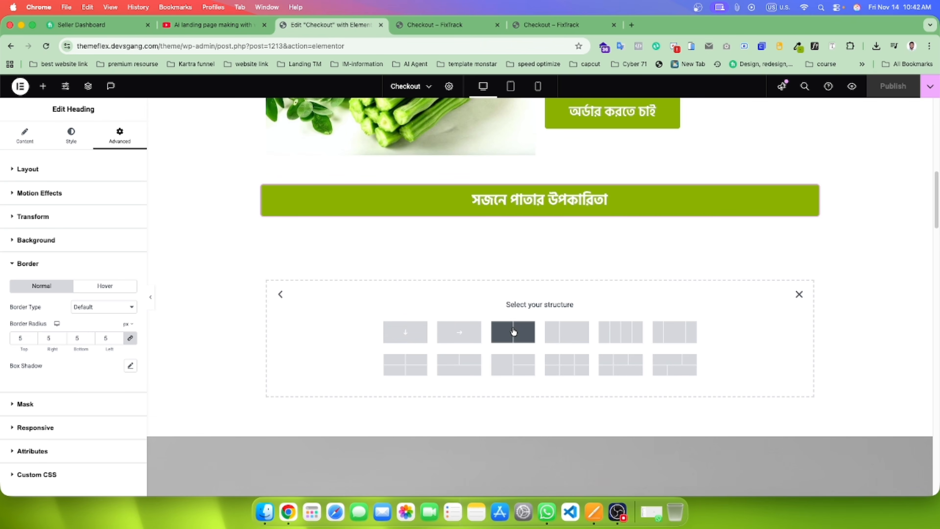
click(514, 331)
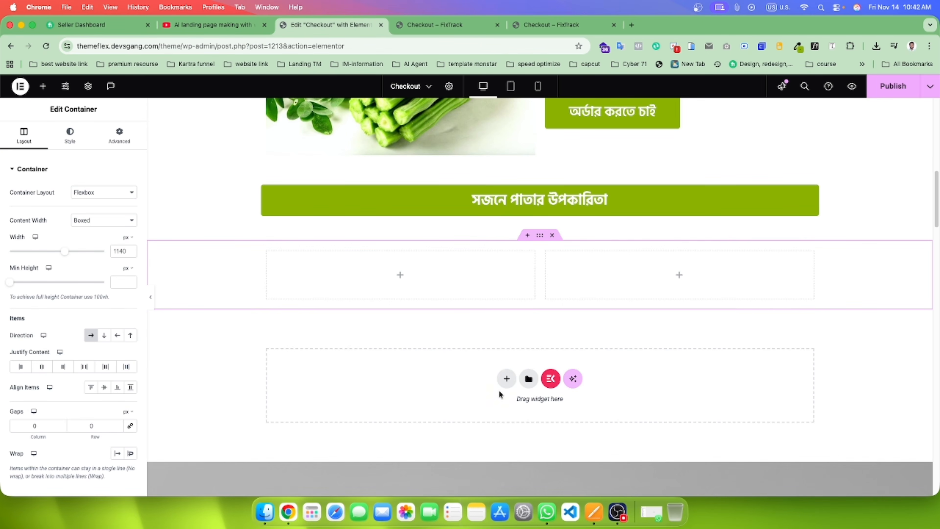
Step: Check the reference page's benefits list and add an Icon List widget to the new container's first column
click(454, 31)
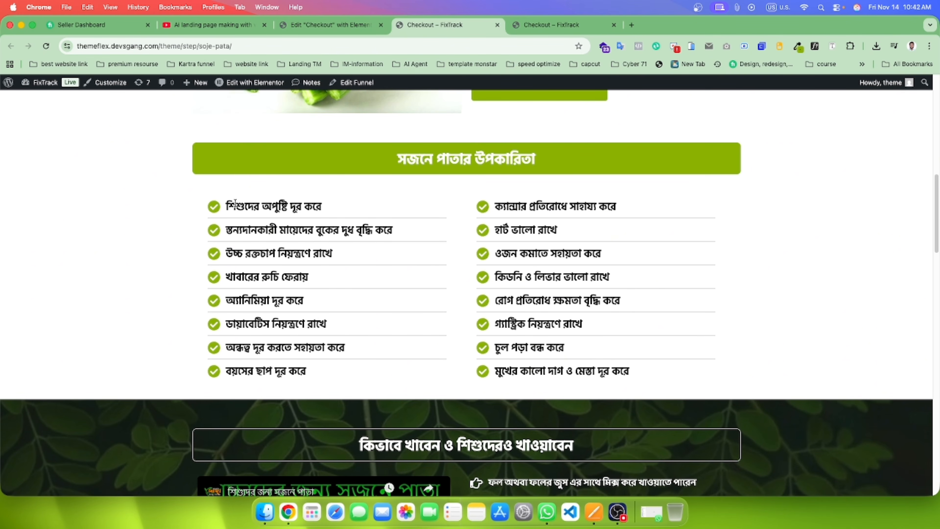
drag(228, 203, 296, 245)
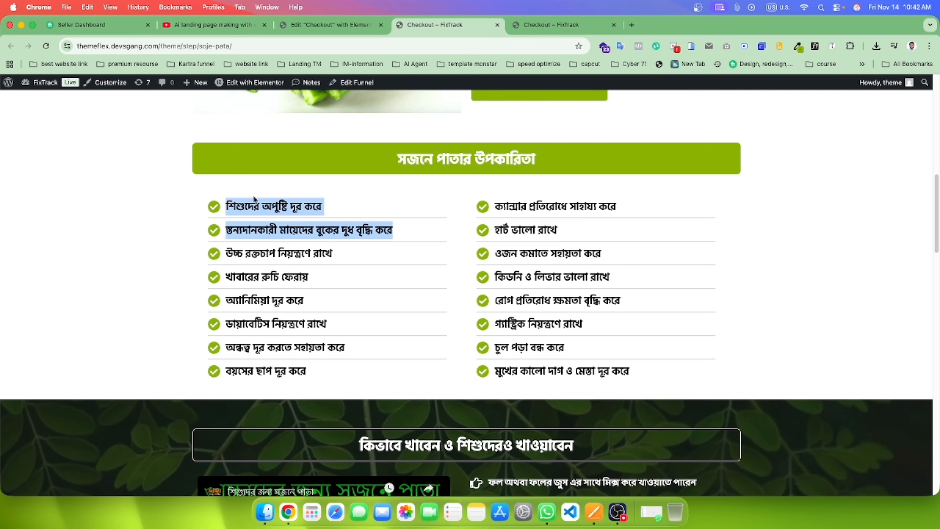
click(333, 26)
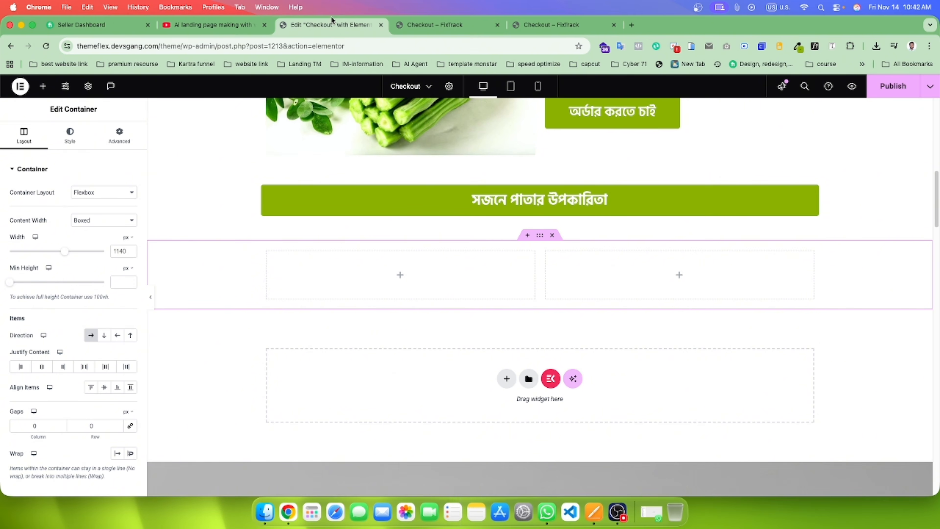
click(43, 86)
text(list)
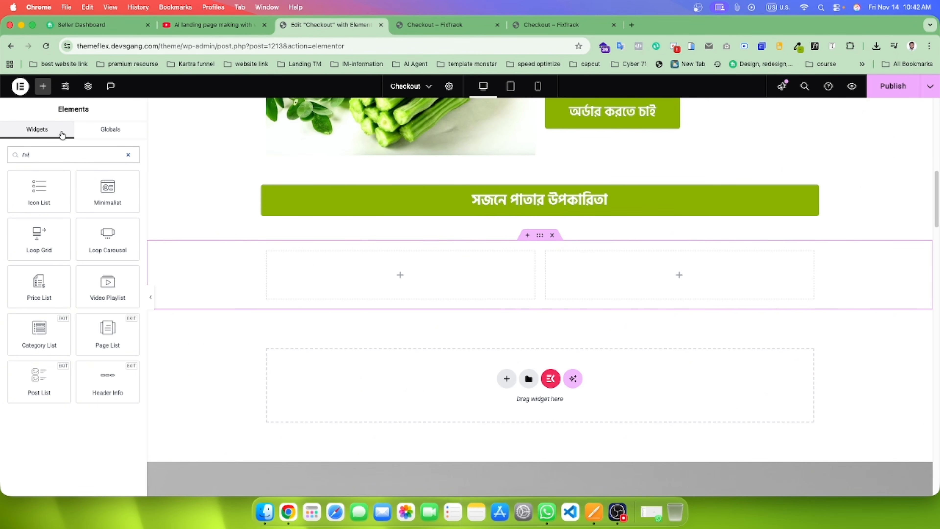
drag(39, 190, 385, 265)
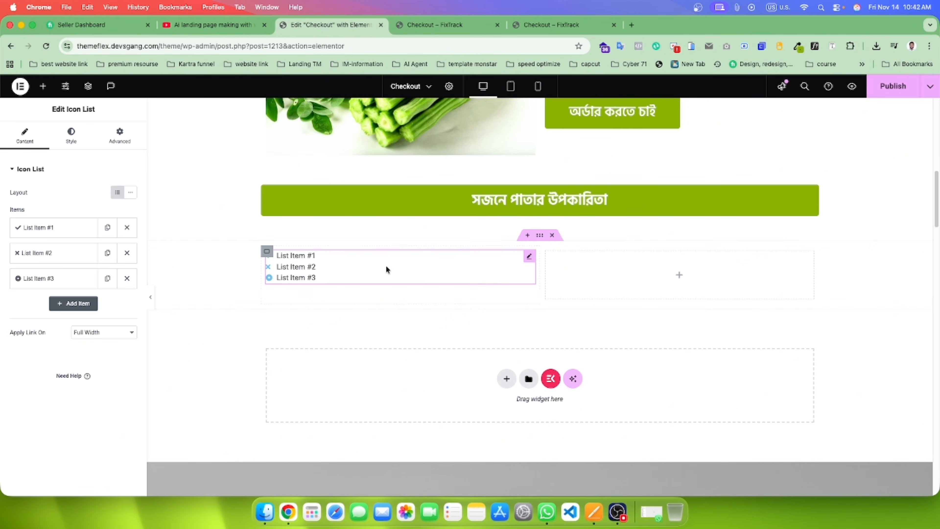
Step: Copy the first benefit from the reference page and set the first list item's text to "শিশুদের অপুষ্টি দূর করে"
click(445, 27)
drag(330, 200, 230, 199)
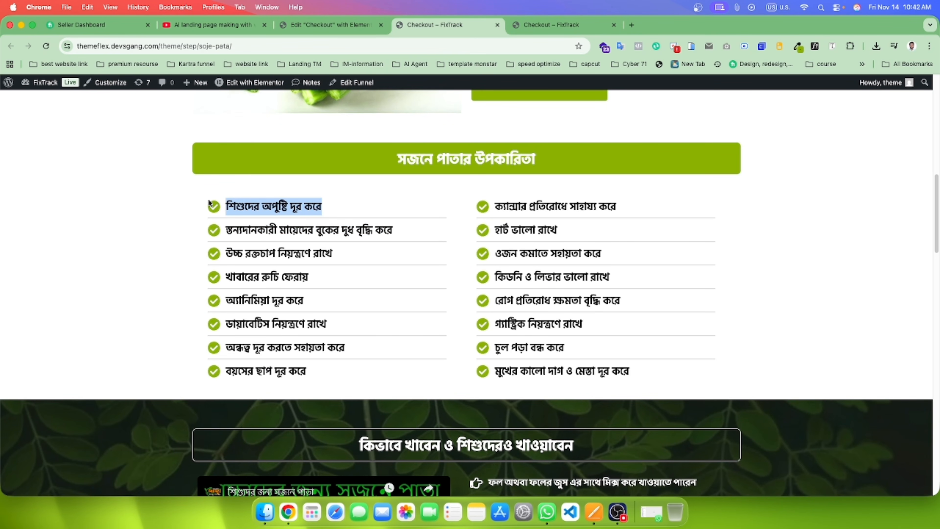
click(549, 24)
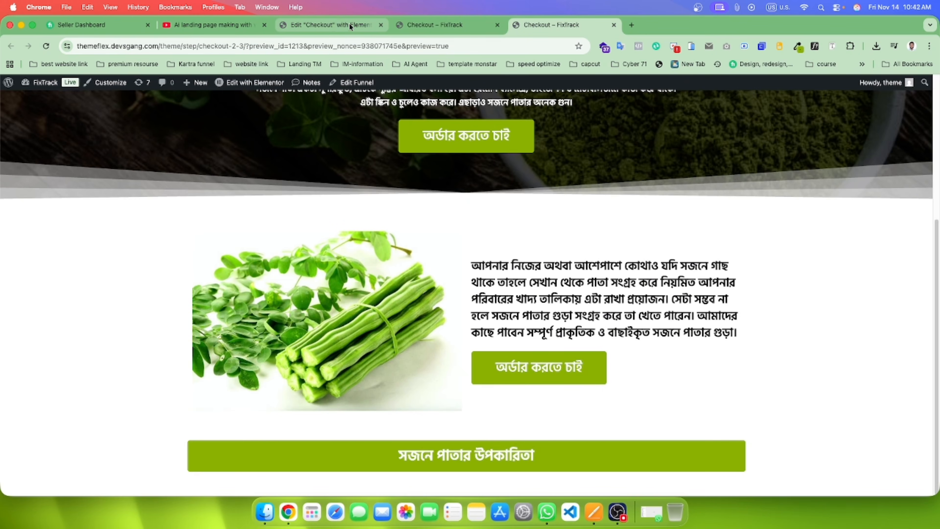
click(349, 24)
click(64, 231)
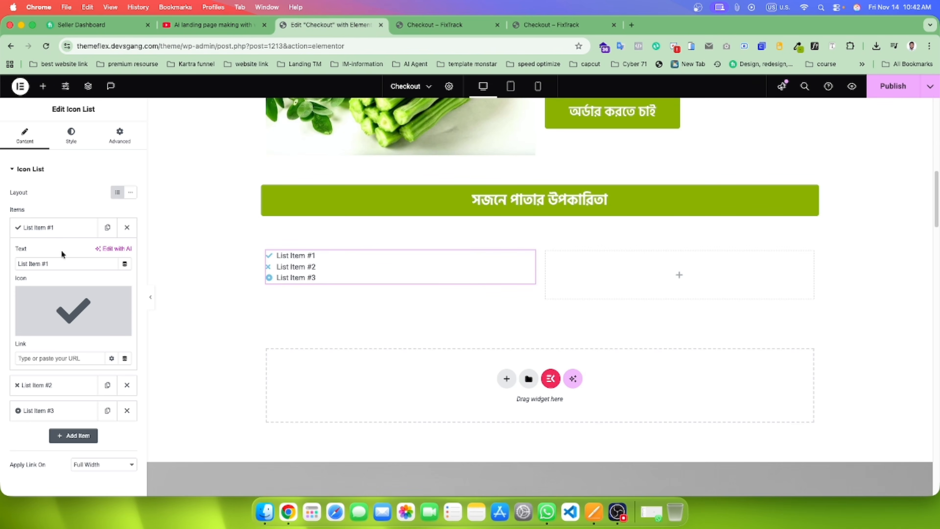
triple_click(58, 267)
text(শিশুদের অপুষ্টি দূর করে)
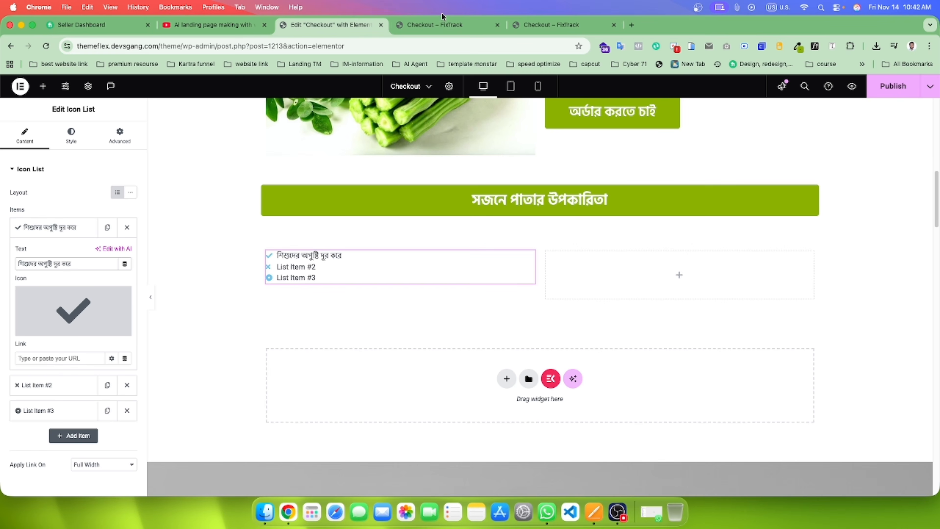
Step: Change the first list item's icon to the solid circled check mark, matching the reference page
click(437, 23)
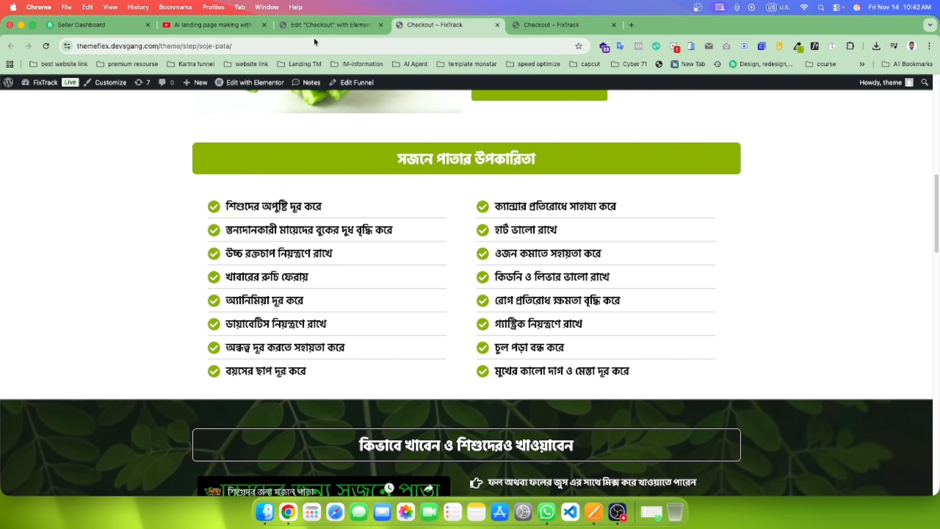
click(326, 24)
mouse_move(84, 297)
click(44, 329)
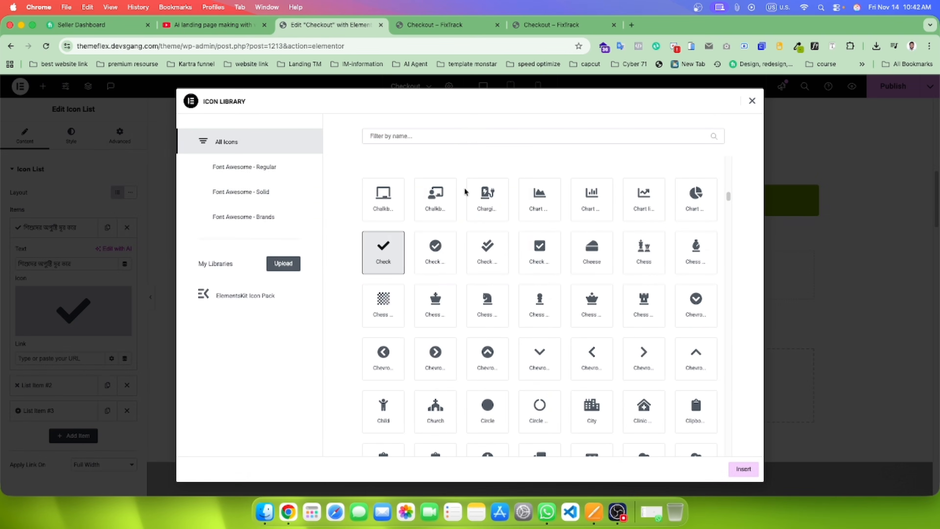
click(434, 272)
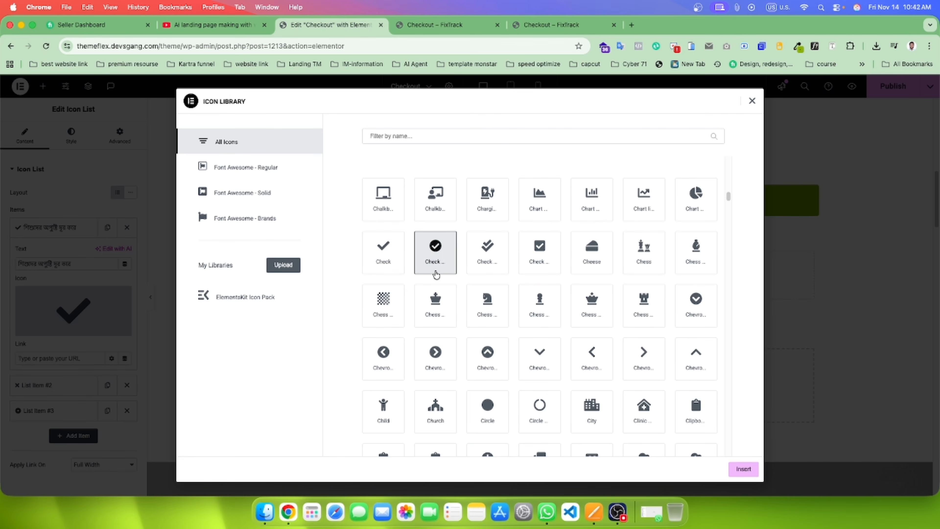
click(742, 469)
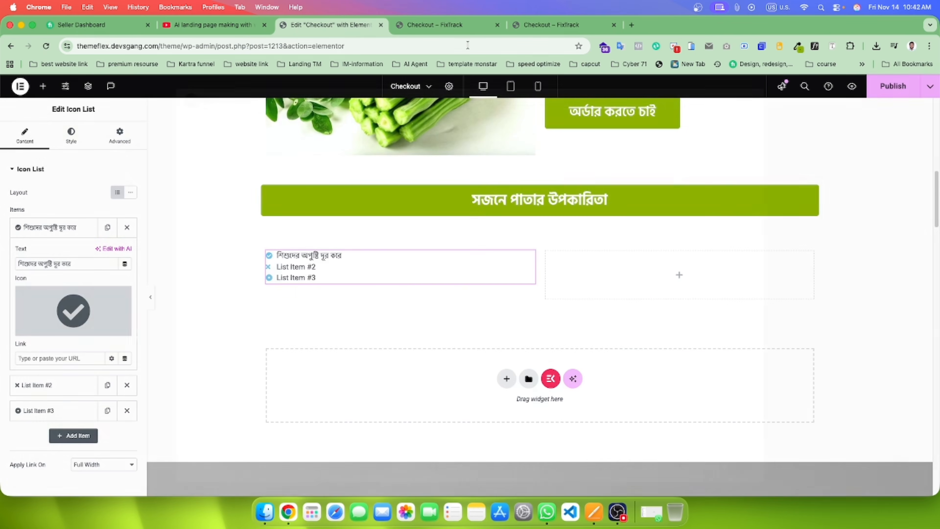
Step: Delete List Item #3 and List Item #2 from the icon list
click(456, 28)
click(329, 24)
click(60, 227)
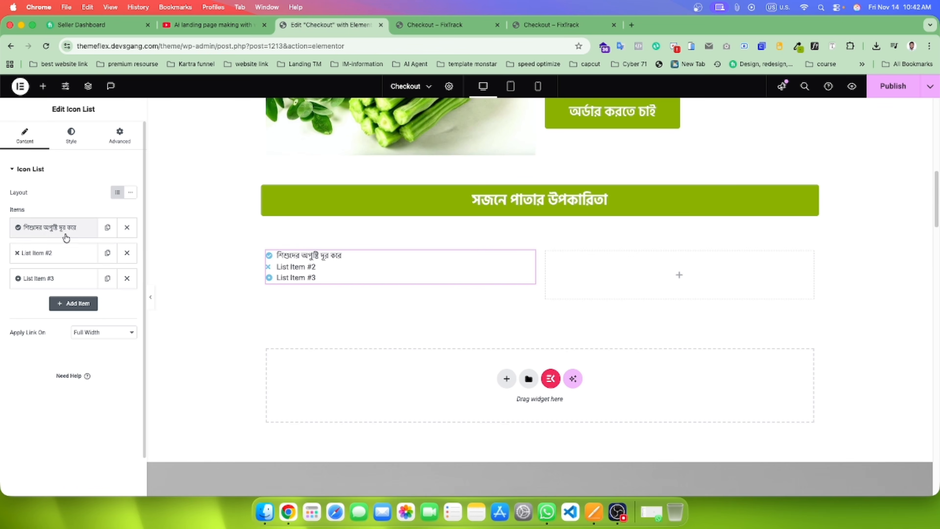
click(127, 277)
click(127, 253)
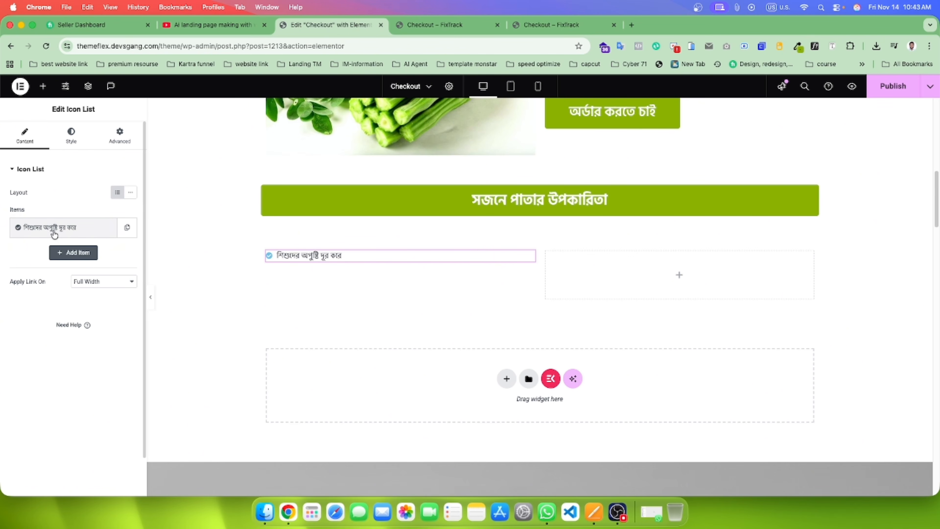
Step: Duplicate the remaining list item until the icon list has eight items, as in the reference column
click(127, 227)
click(107, 254)
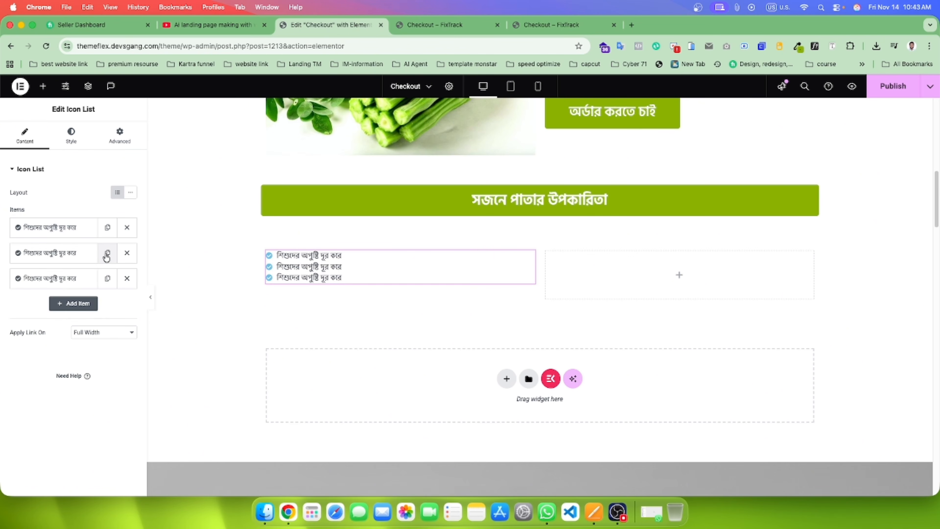
click(107, 253)
click(107, 254)
click(428, 26)
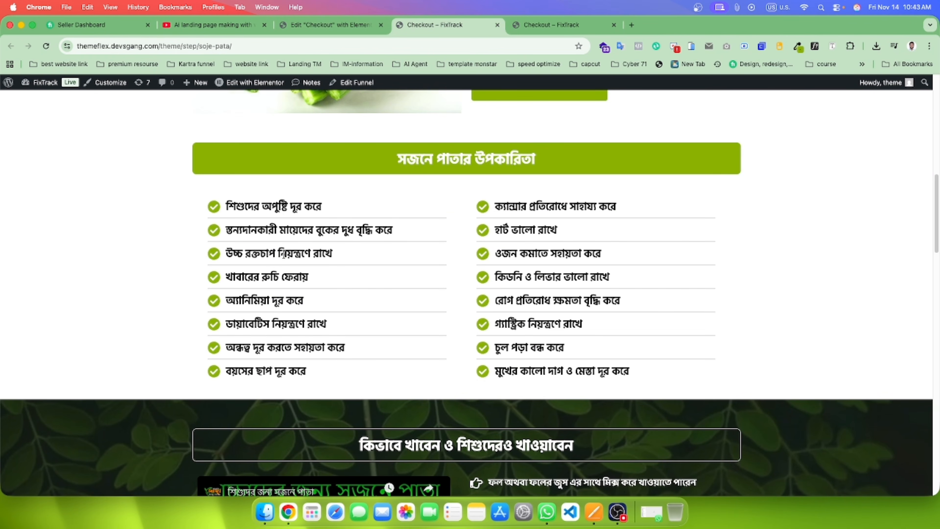
click(332, 26)
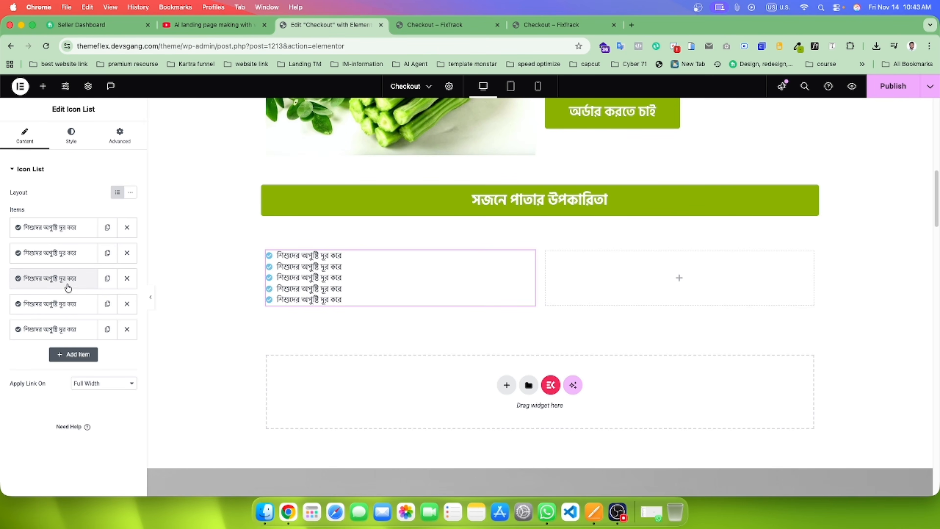
click(108, 228)
click(107, 227)
click(107, 227)
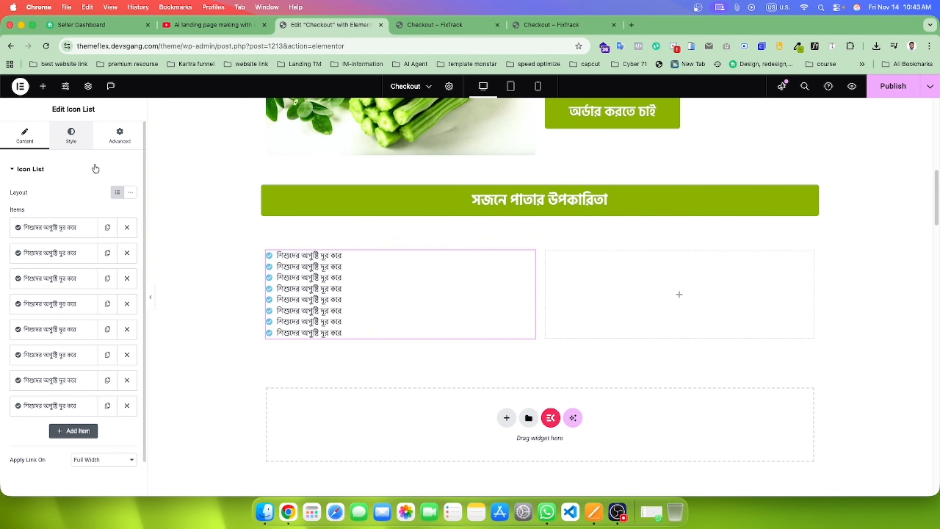
Step: Inspect the font family, size, weight and line height of the first benefit on the reference page with WhatFont
click(72, 139)
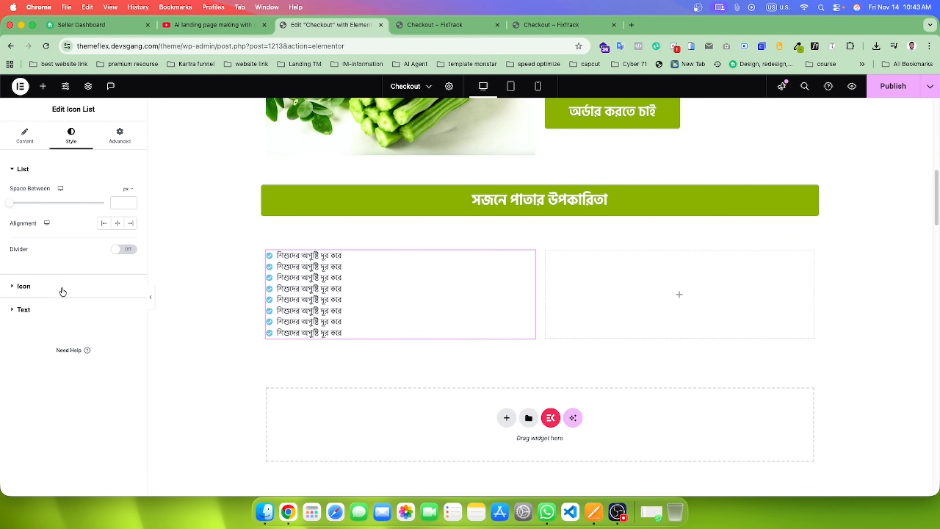
click(74, 313)
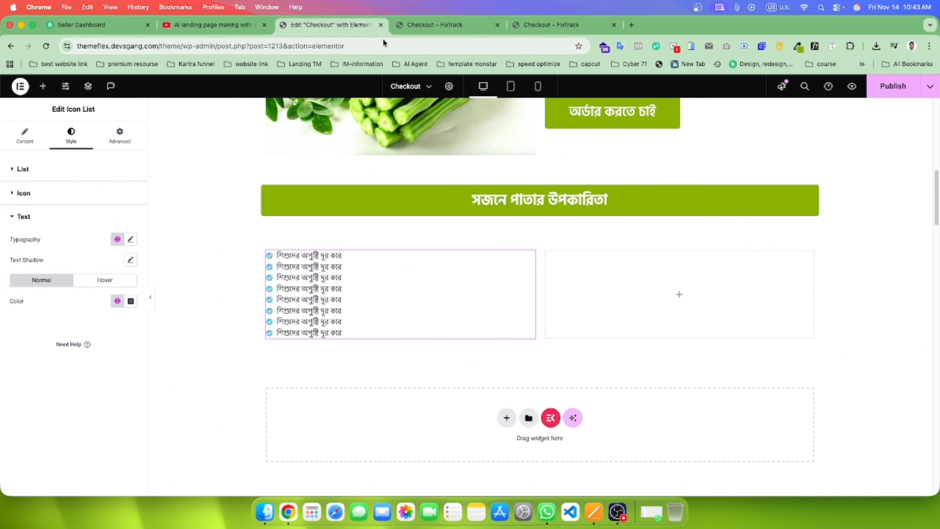
click(410, 27)
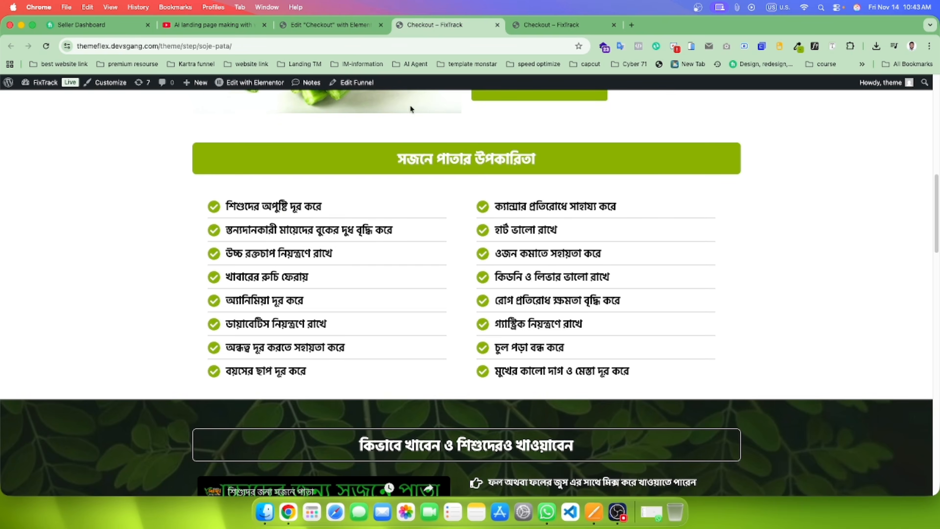
click(815, 47)
click(230, 206)
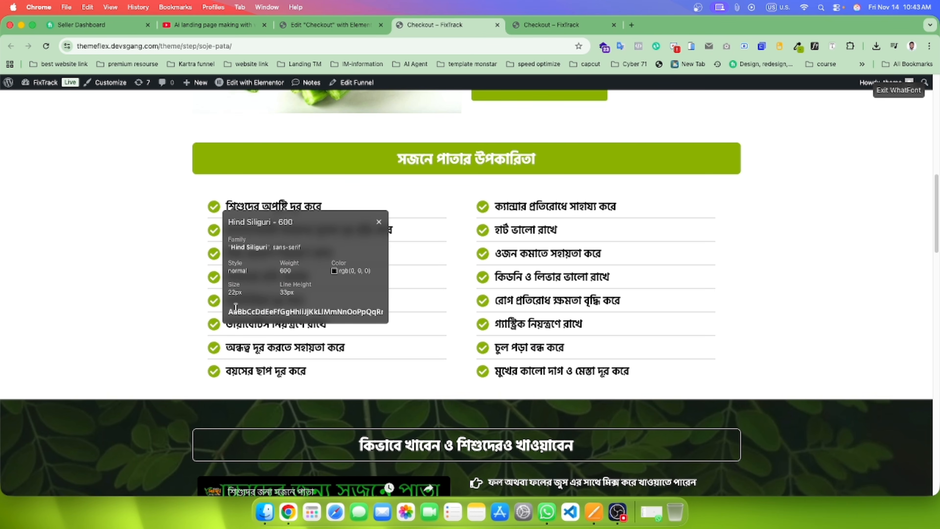
double_click(239, 293)
double_click(284, 293)
Step: Set the icon list's text typography to the Hind Siliguri family at 22 px
click(316, 25)
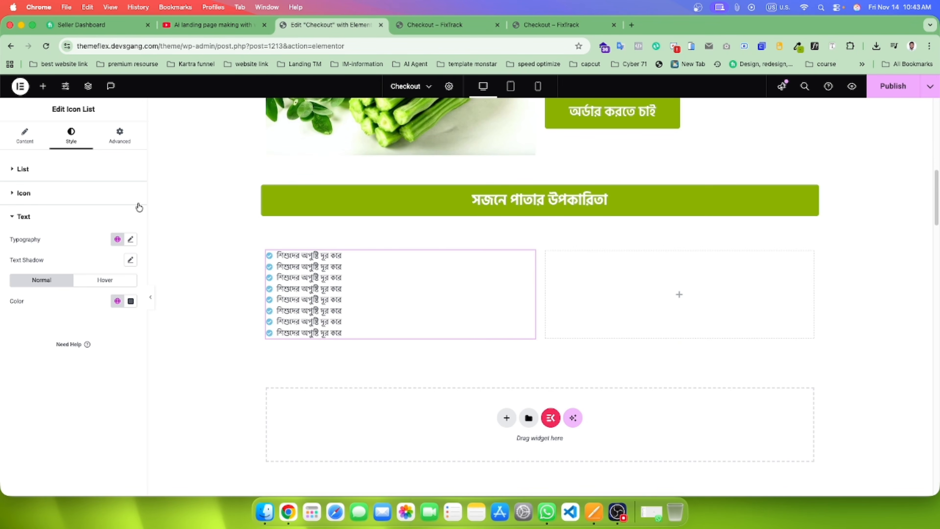
click(130, 239)
click(100, 289)
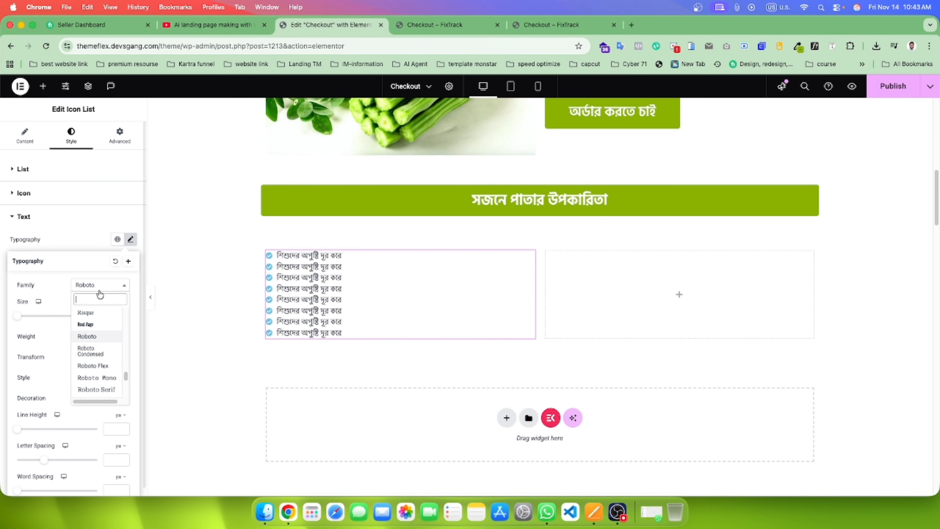
text(hind)
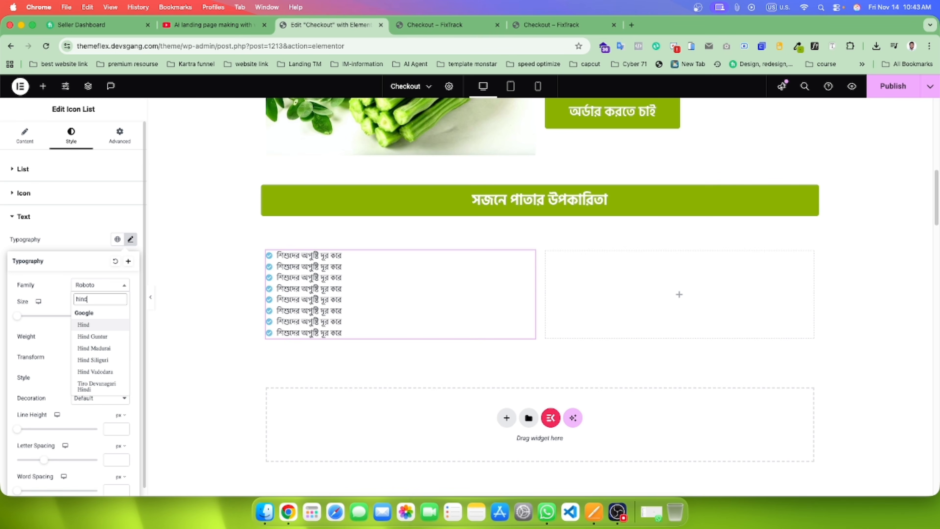
click(106, 360)
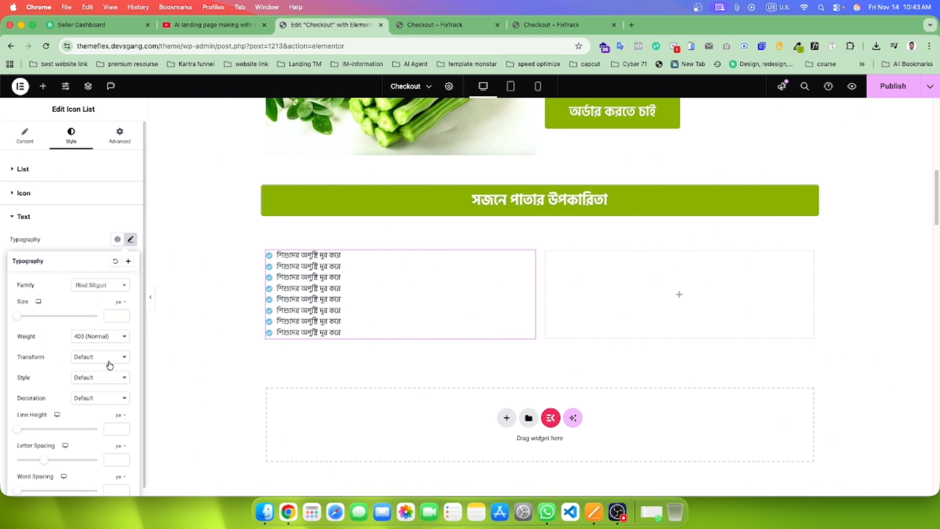
click(112, 316)
text(22)
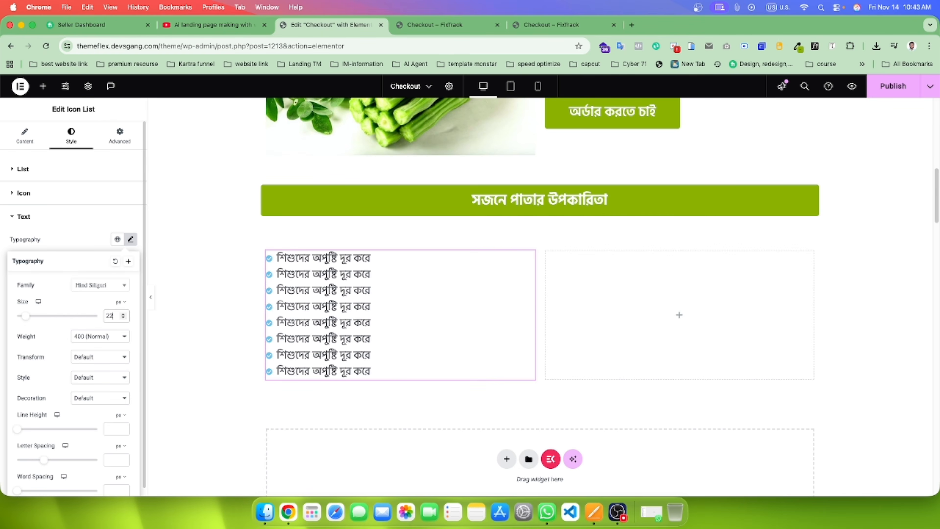
Step: Set the list text's weight to 600 (Semi Bold), matching the reference page
click(101, 339)
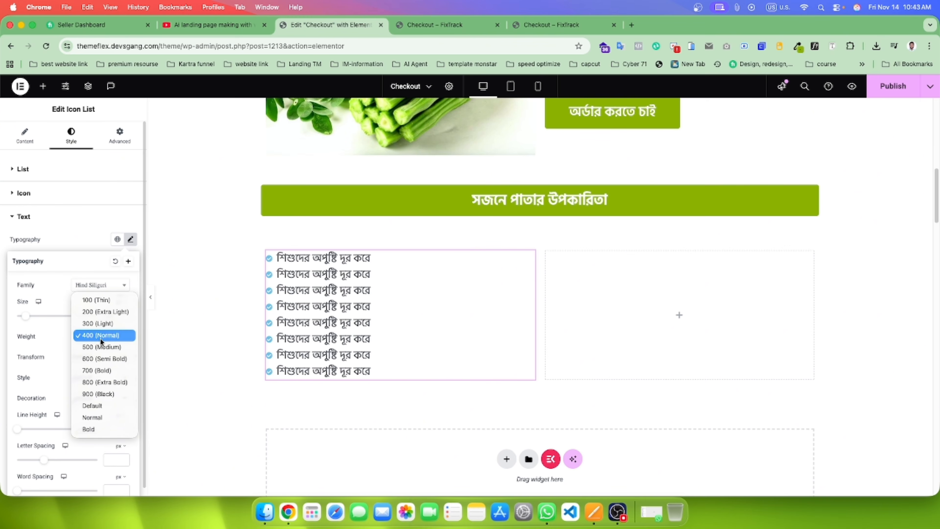
click(460, 30)
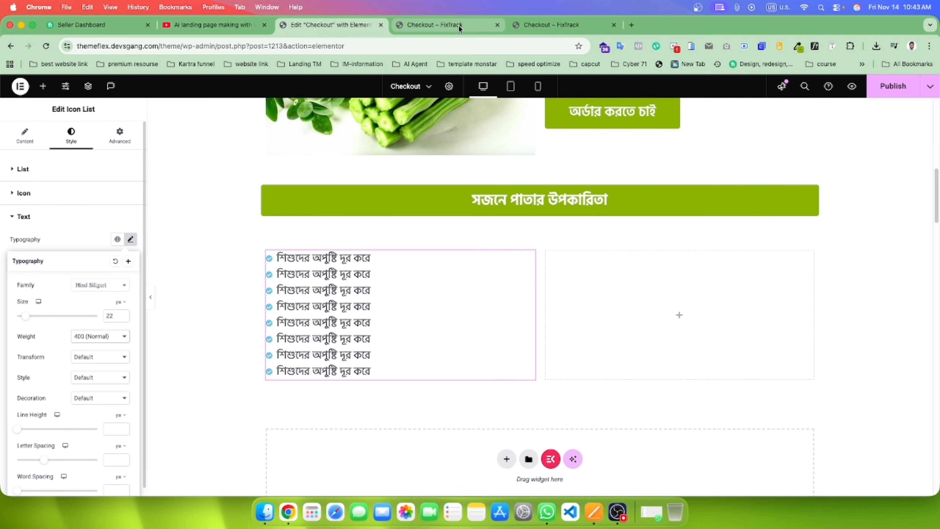
click(459, 26)
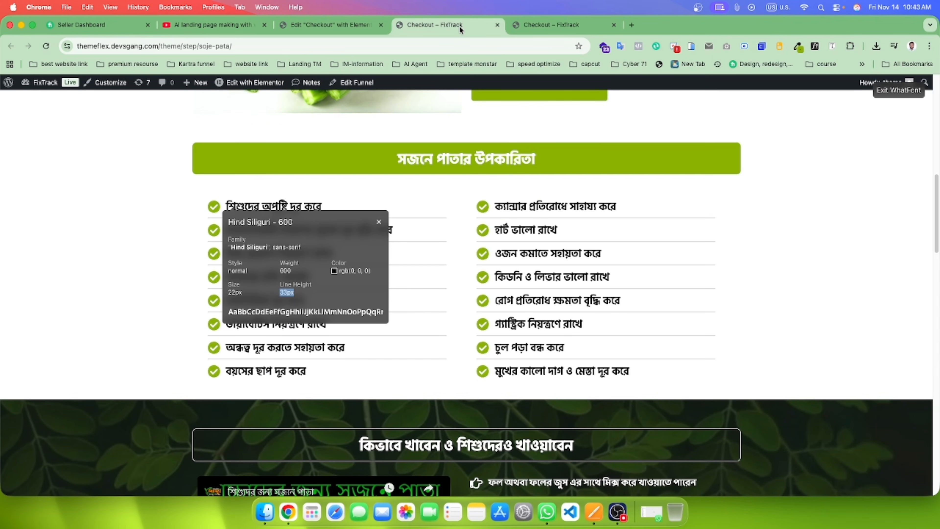
click(329, 24)
click(103, 336)
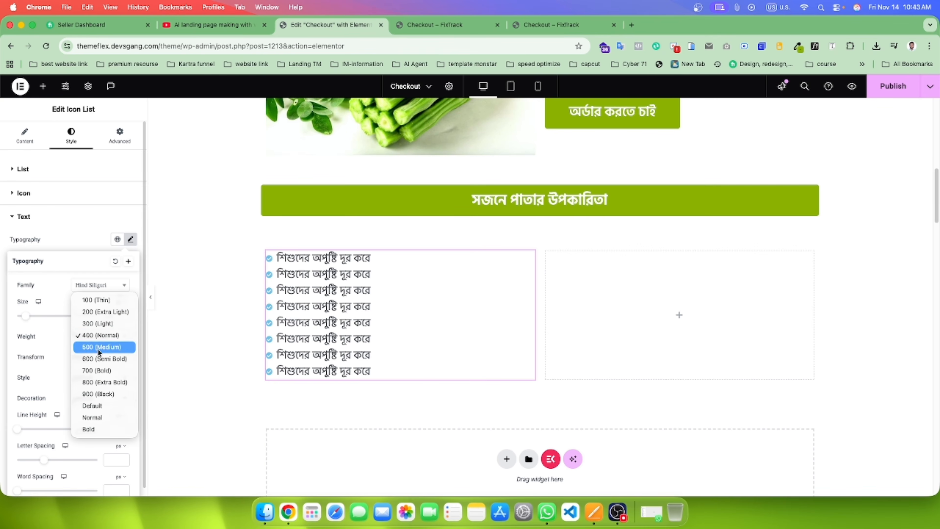
click(101, 359)
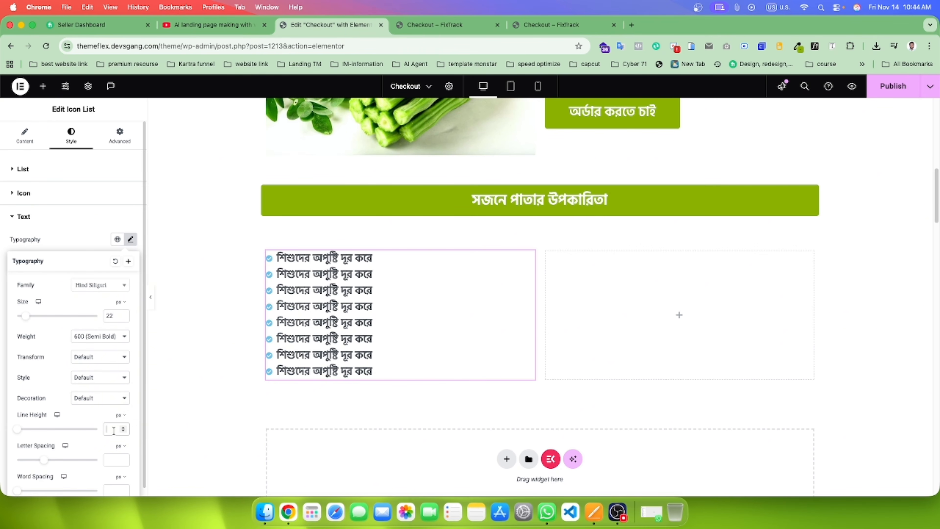
Step: Set the list text's line height to 33 px and its color to black
click(114, 429)
text(33)
click(68, 241)
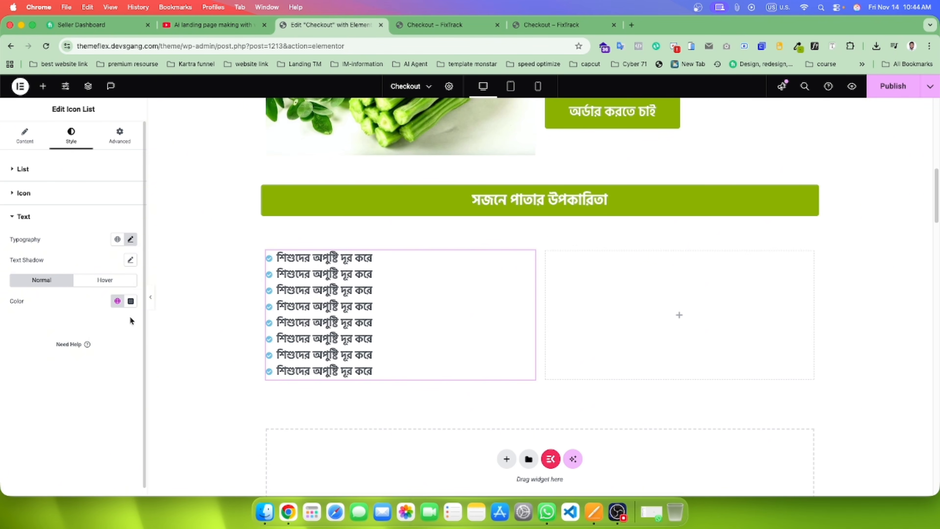
click(131, 300)
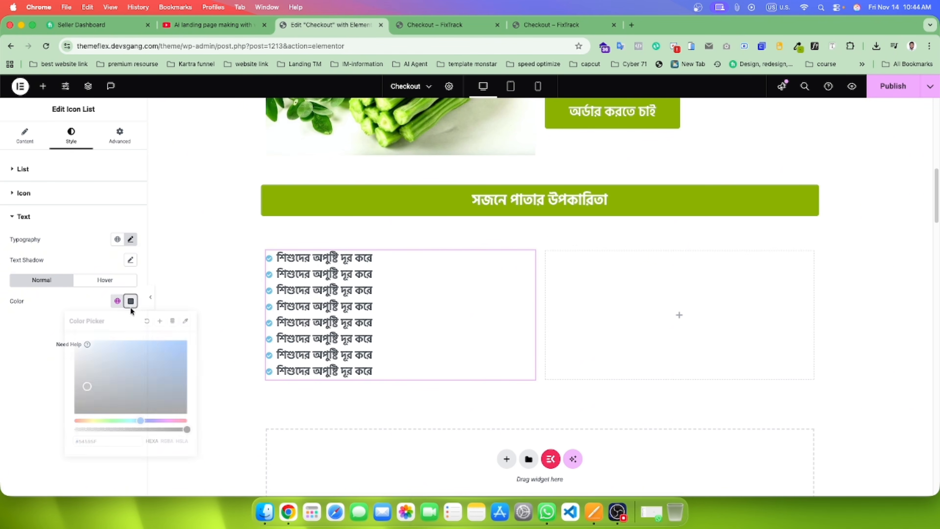
click(44, 425)
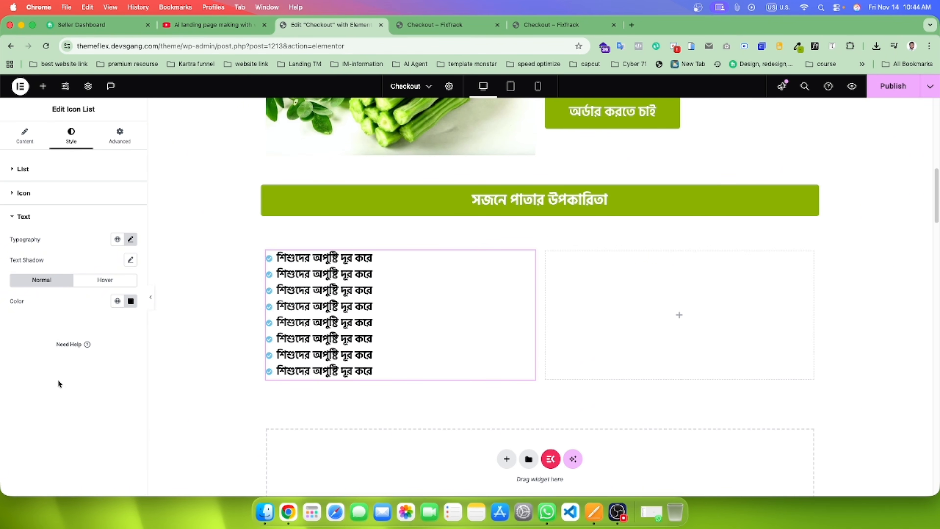
Step: Copy the sampled green hex code 8bb100 from the color picker extension on the reference page
click(55, 196)
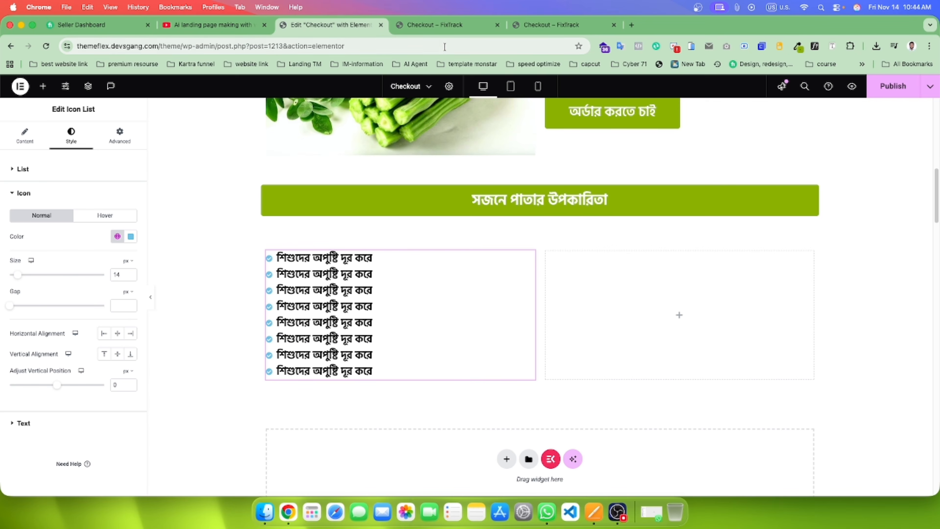
click(436, 25)
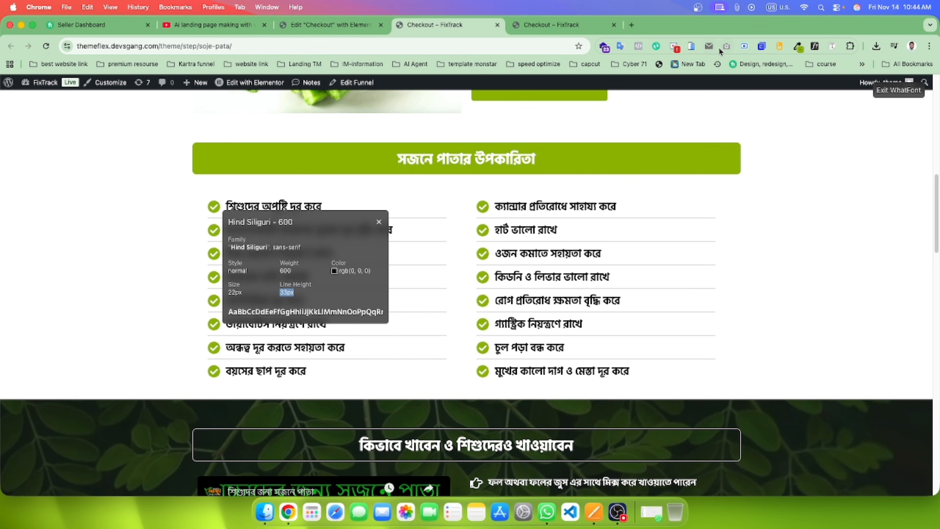
click(798, 47)
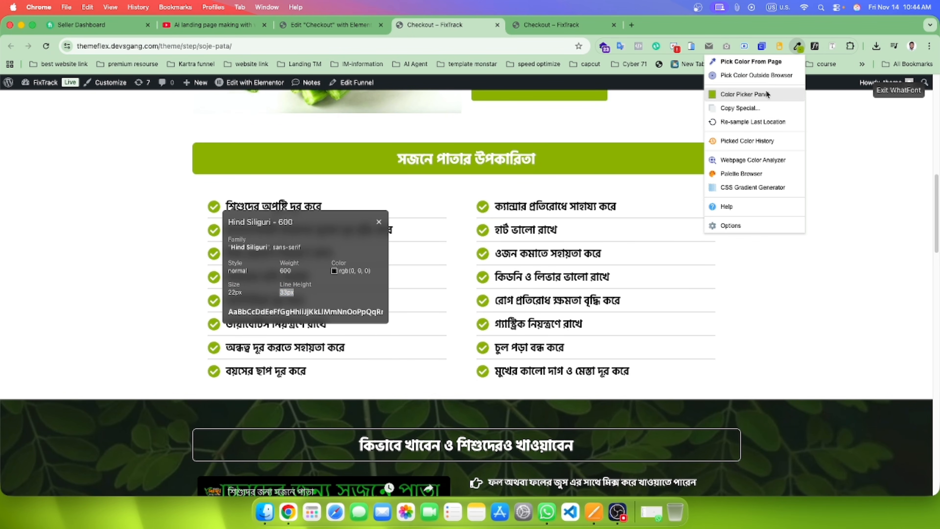
click(737, 93)
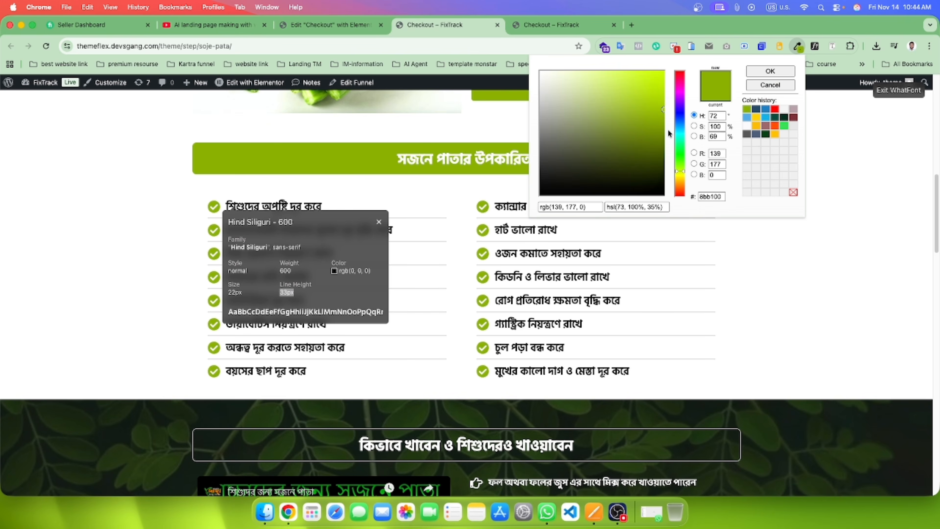
click(708, 197)
key(super+c)
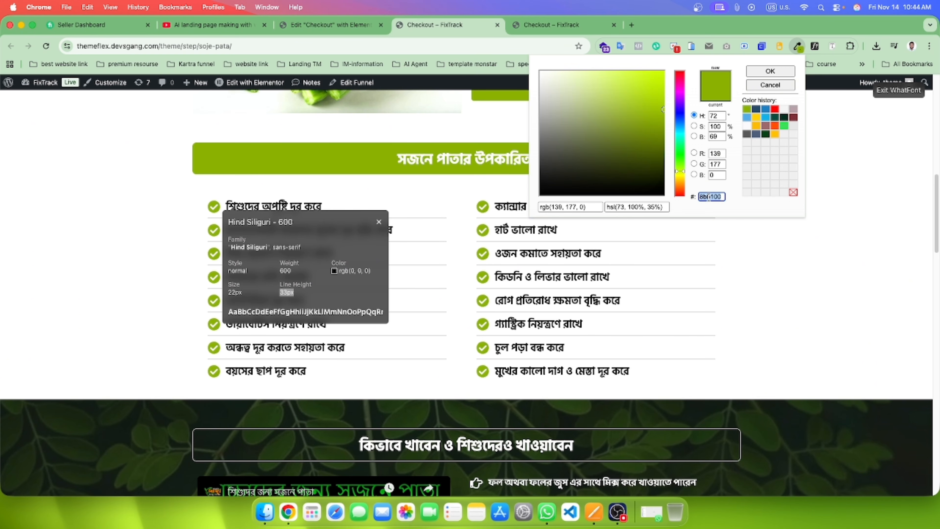
click(40, 212)
Step: Set the icon list's normal icon color to the copied green #8bb100
click(329, 26)
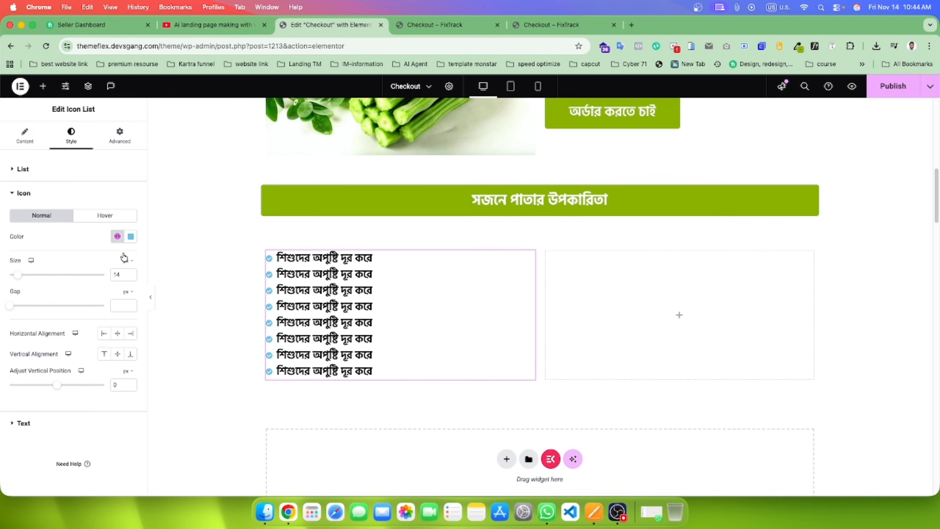
click(131, 236)
key(super+v)
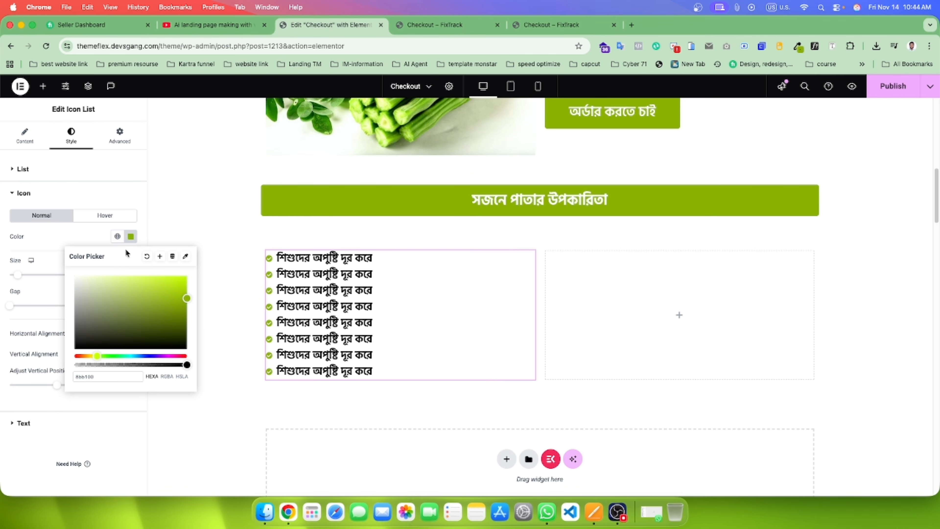
click(50, 268)
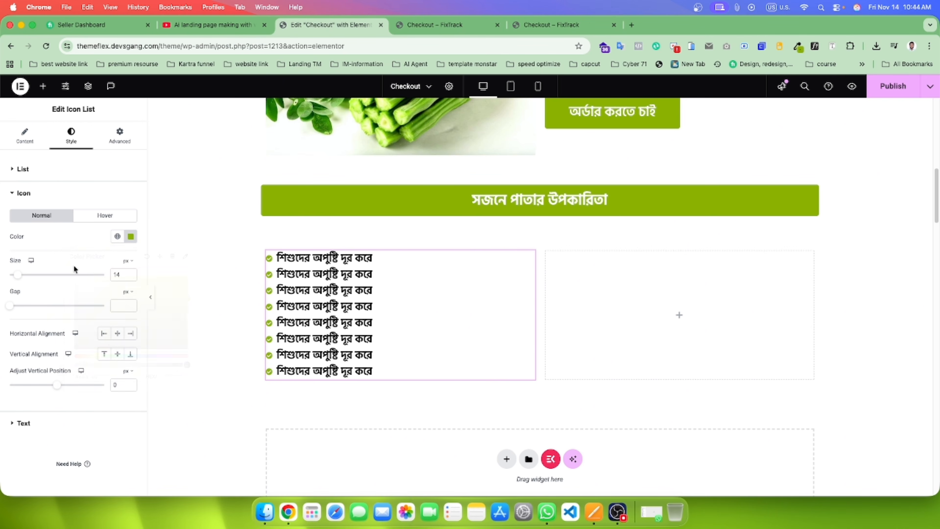
Step: Set the list icon size to 27 px and compare it with the reference page
click(130, 274)
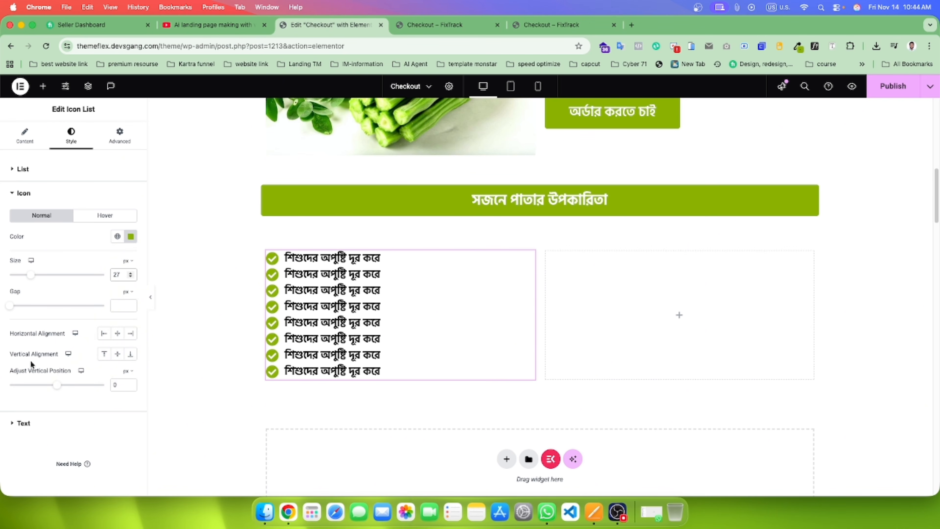
click(446, 26)
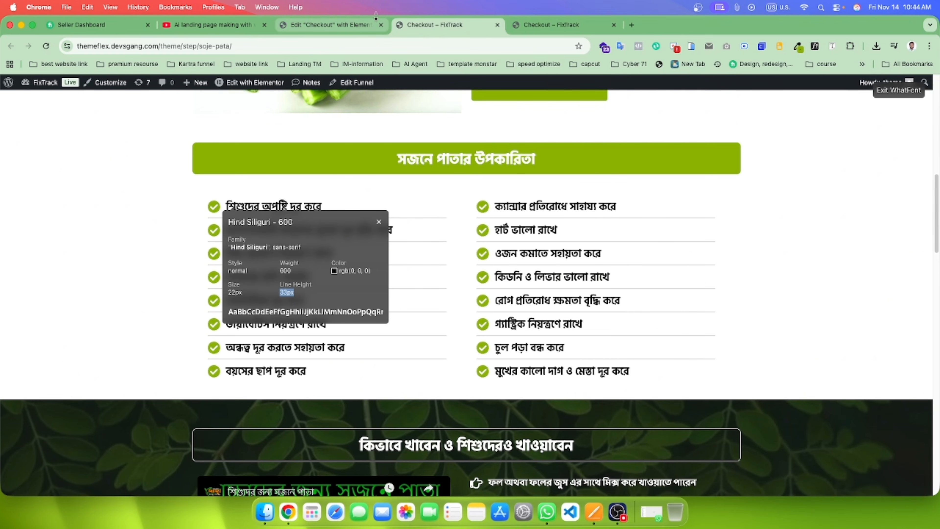
click(334, 25)
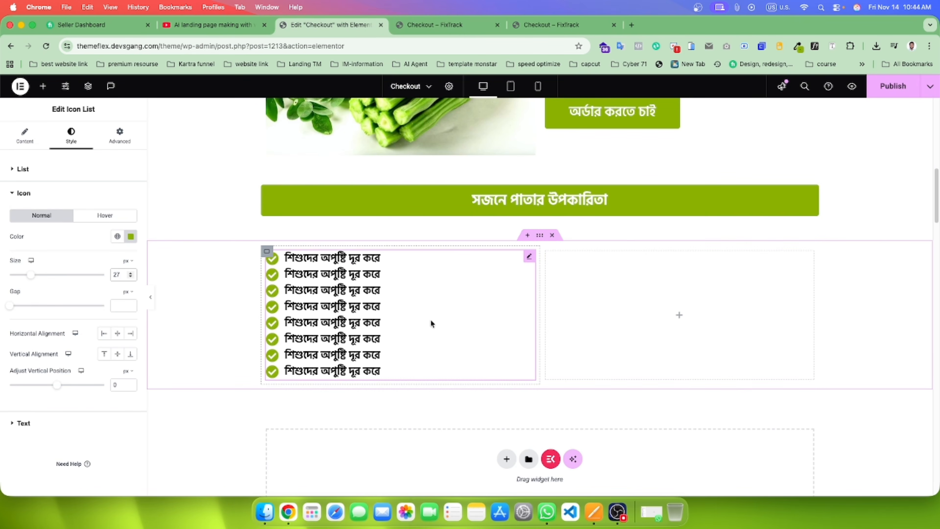
Step: Turn on the divider between list items and set the space between them to 13 px
click(63, 177)
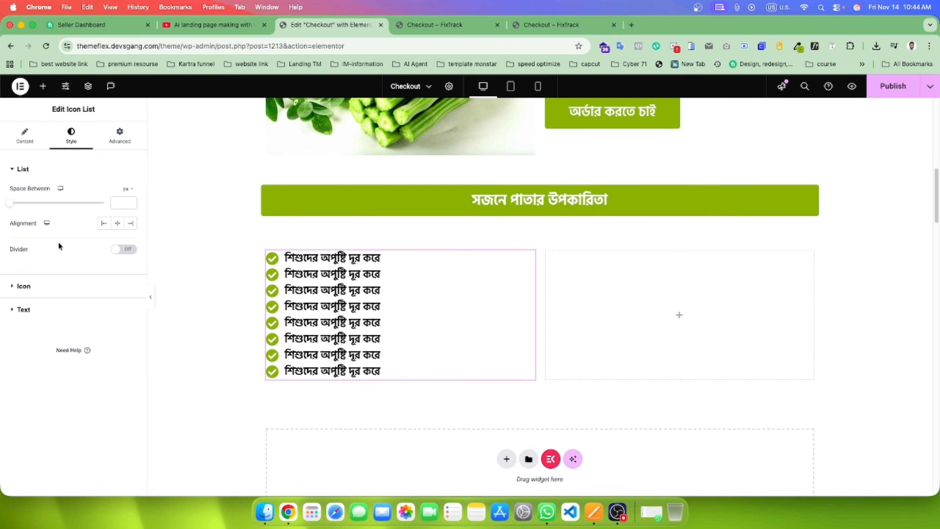
click(125, 249)
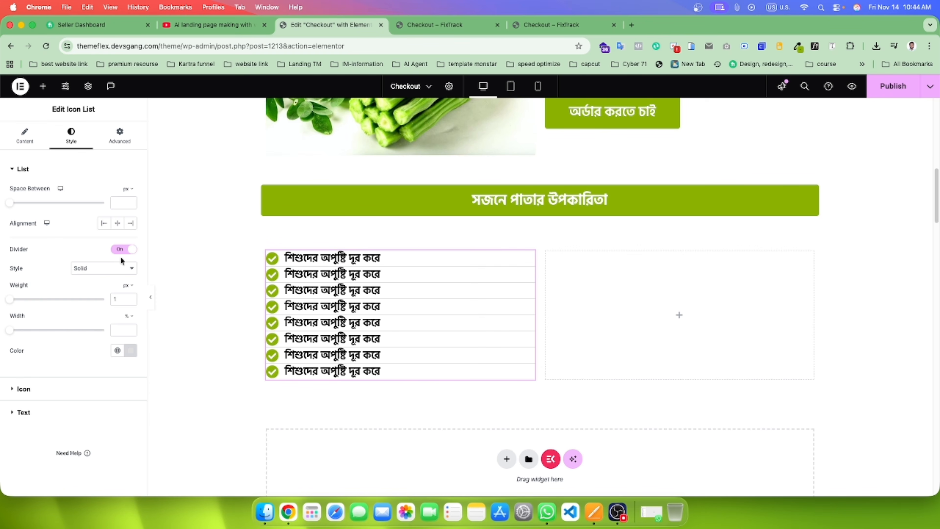
drag(11, 203, 35, 210)
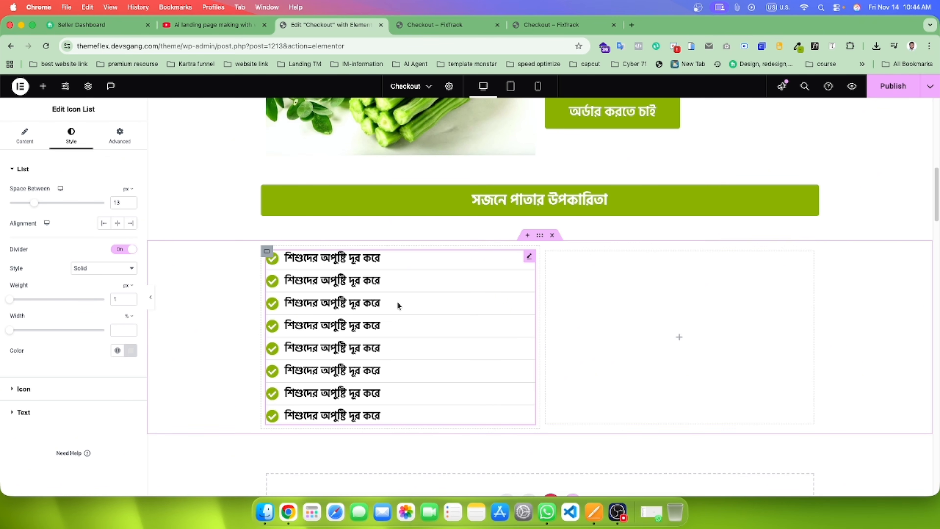
right_click(424, 288)
click(448, 332)
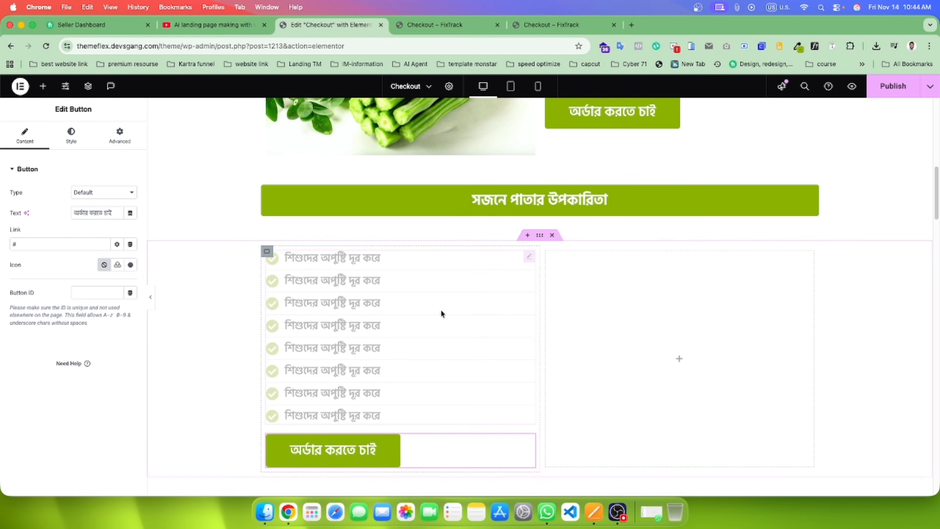
scroll(419, 313, down, 2)
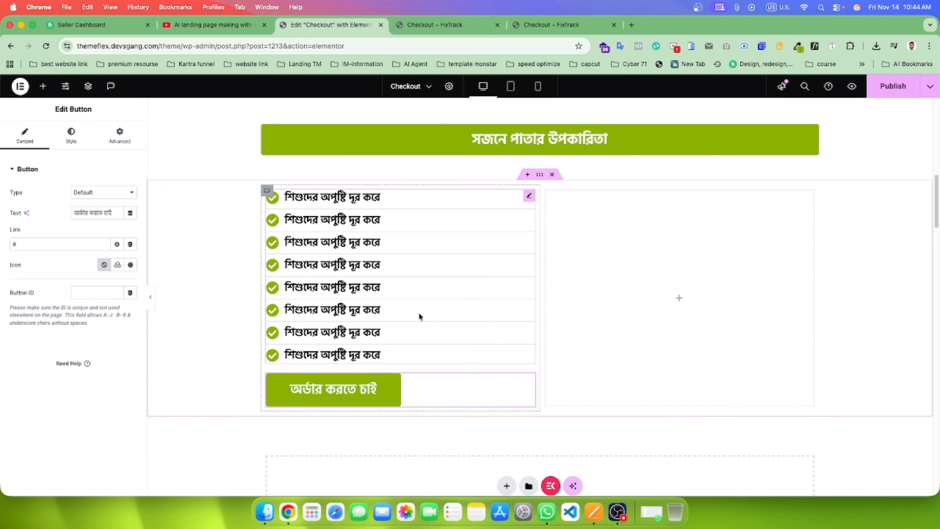
key(super+z)
Step: Copy the styled icon list and paste it into the empty second column
right_click(426, 320)
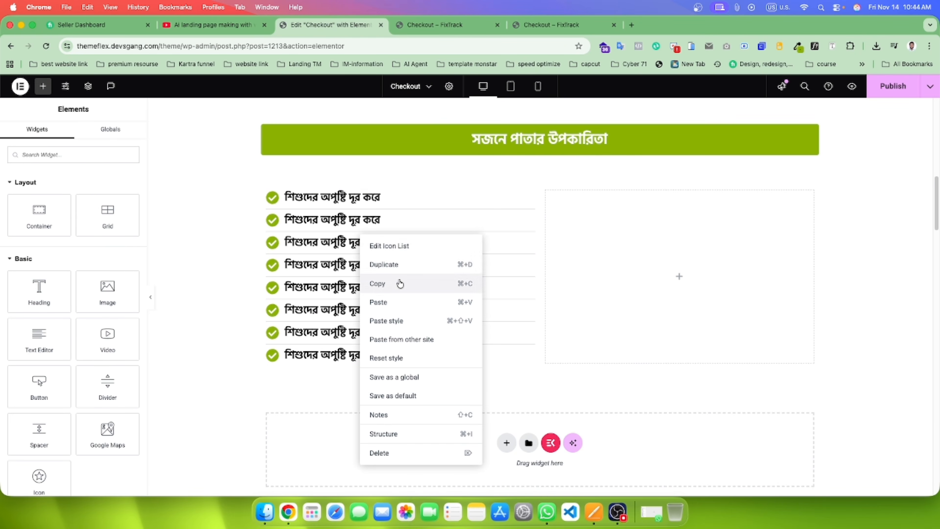
click(401, 309)
right_click(673, 275)
click(706, 314)
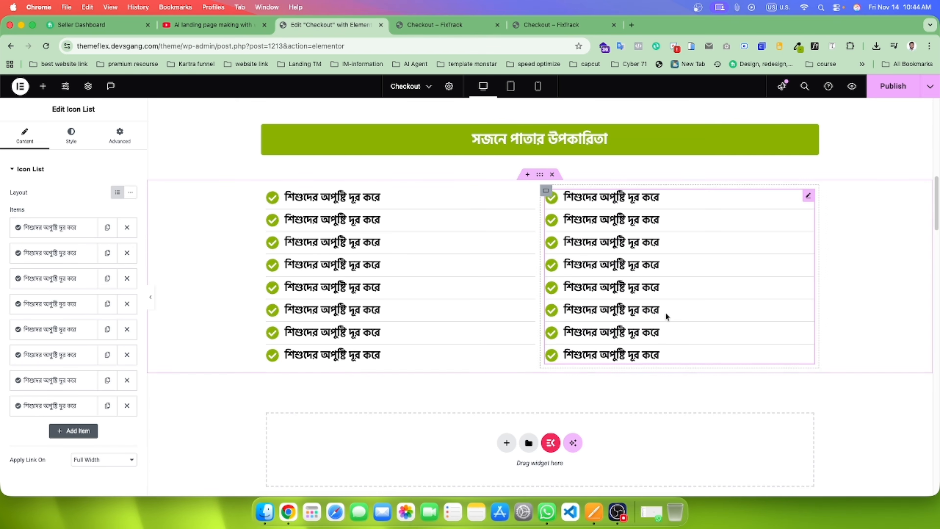
Step: Close the font inspector on the reference page and compare its benefits heading and check-mark lists with the page preview
click(447, 26)
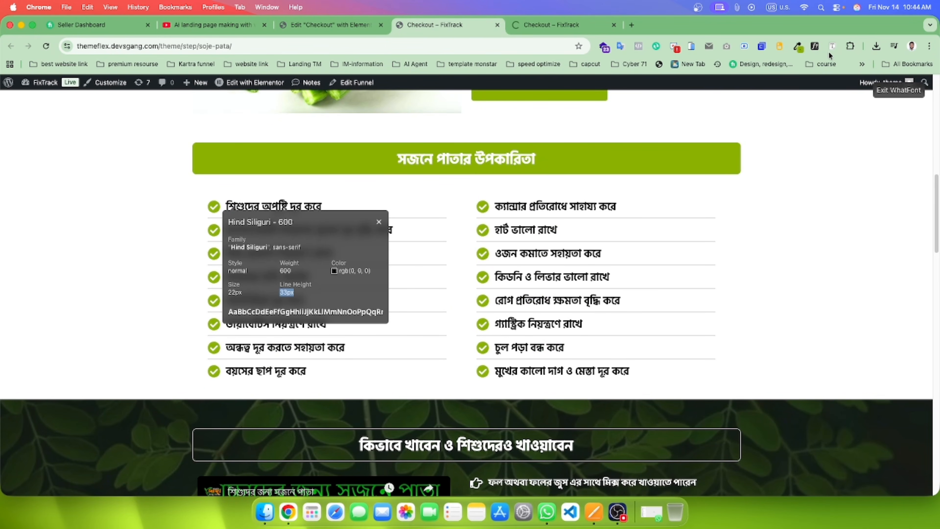
click(816, 47)
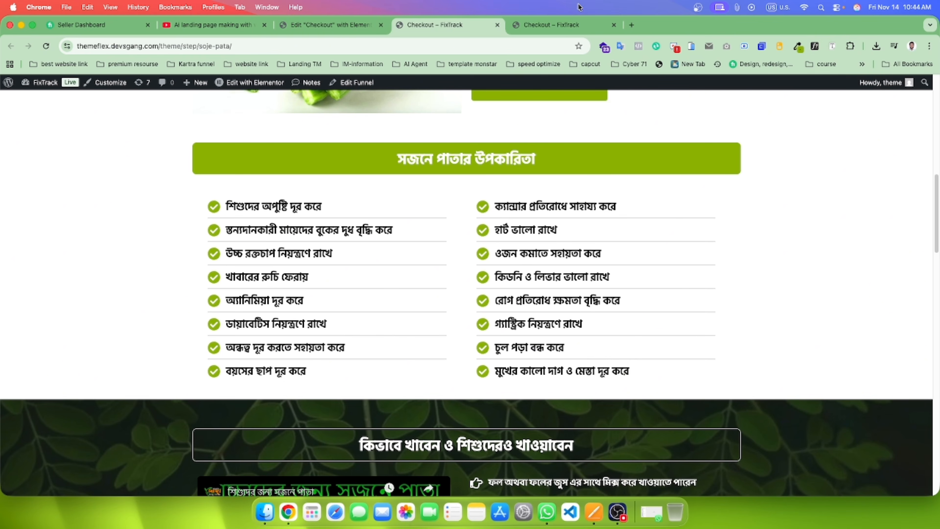
click(556, 26)
scroll(374, 180, down, 10)
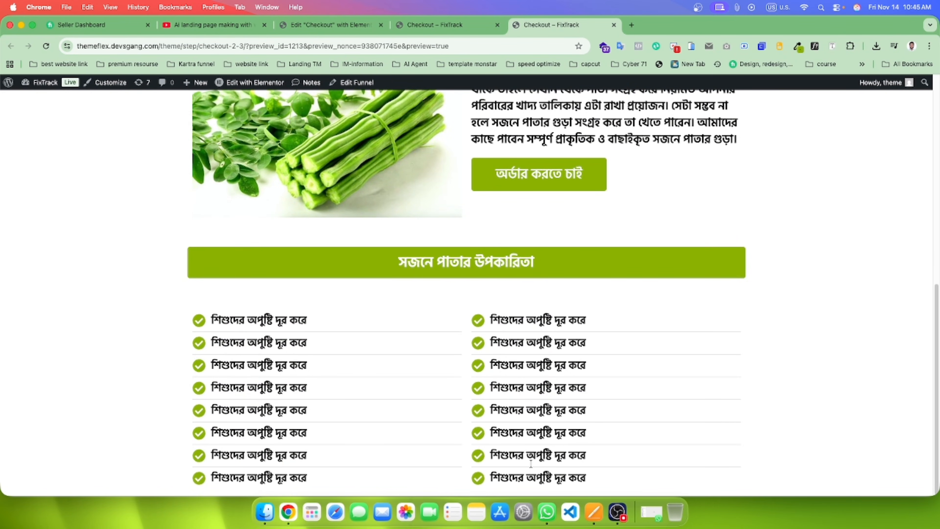
click(434, 26)
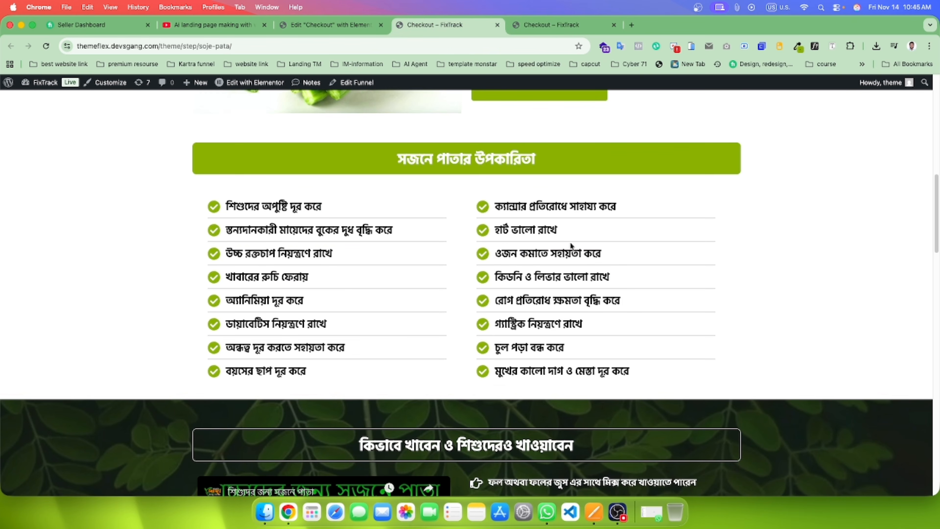
click(553, 29)
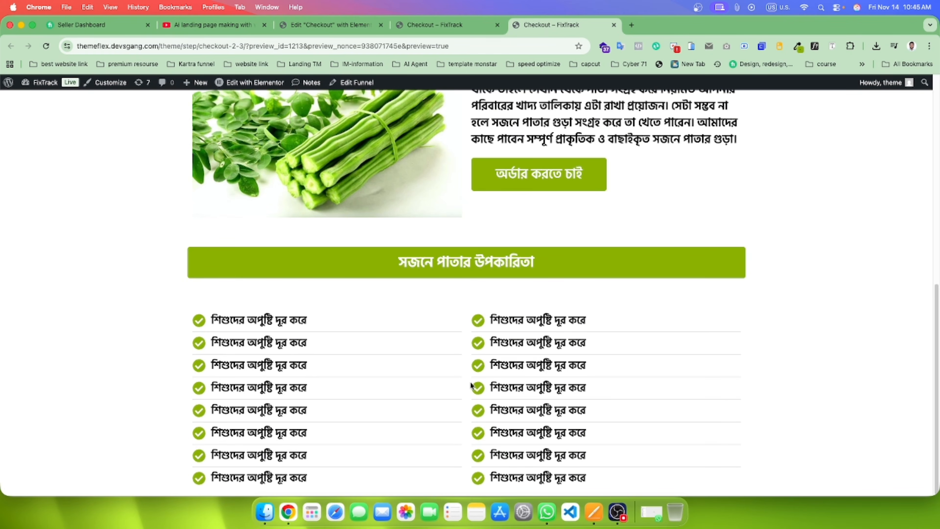
click(435, 24)
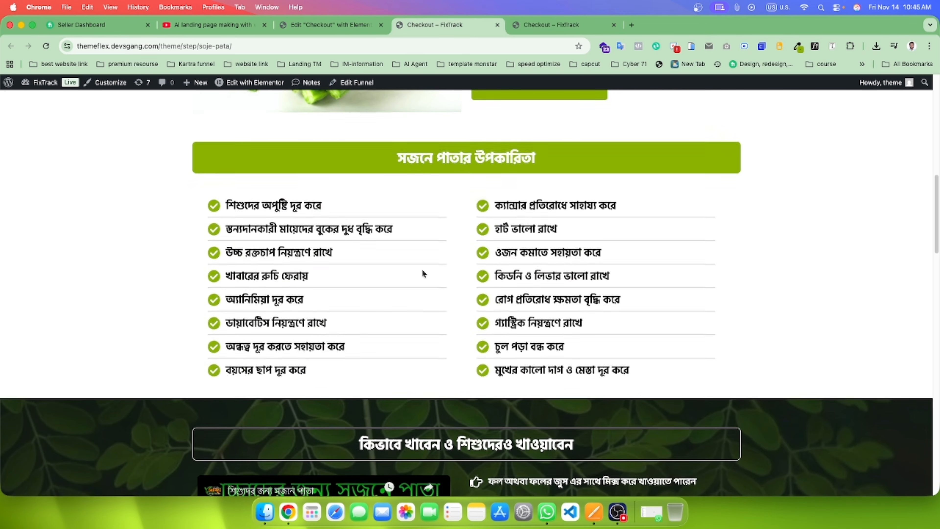
Step: Examine the dark leaf-background section with the video and pointing-hand list below the benefits lists on the reference page
scroll(423, 268, down, 10)
scroll(644, 250, up, 6)
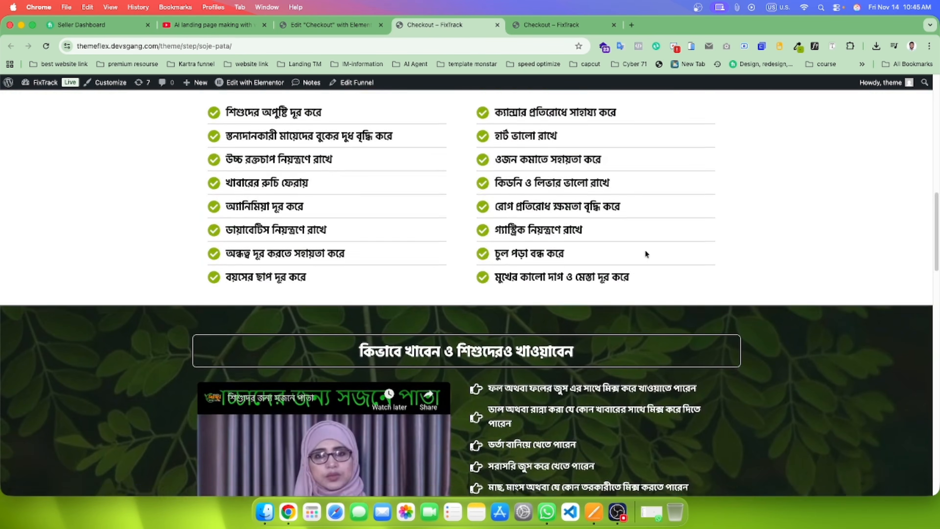
scroll(647, 249, down, 5)
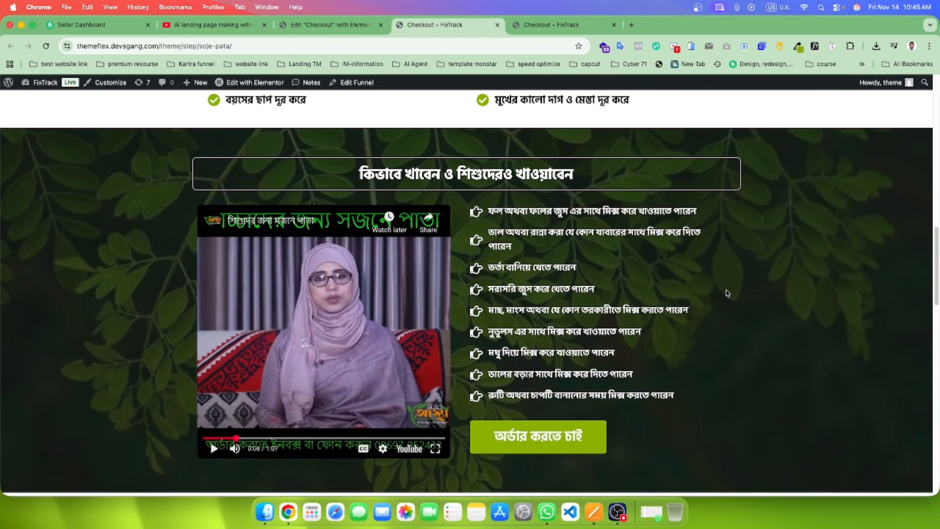
scroll(727, 294, down, 1)
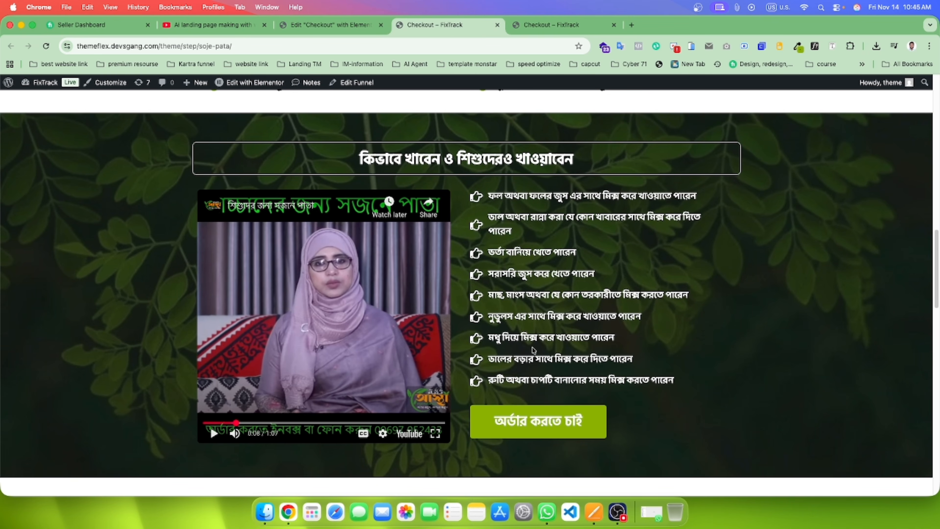
scroll(478, 274, up, 15)
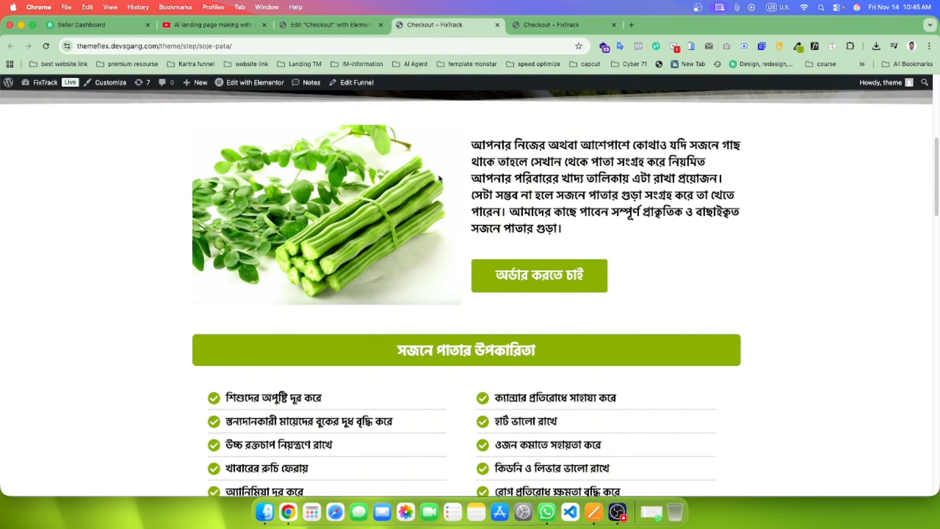
click(305, 25)
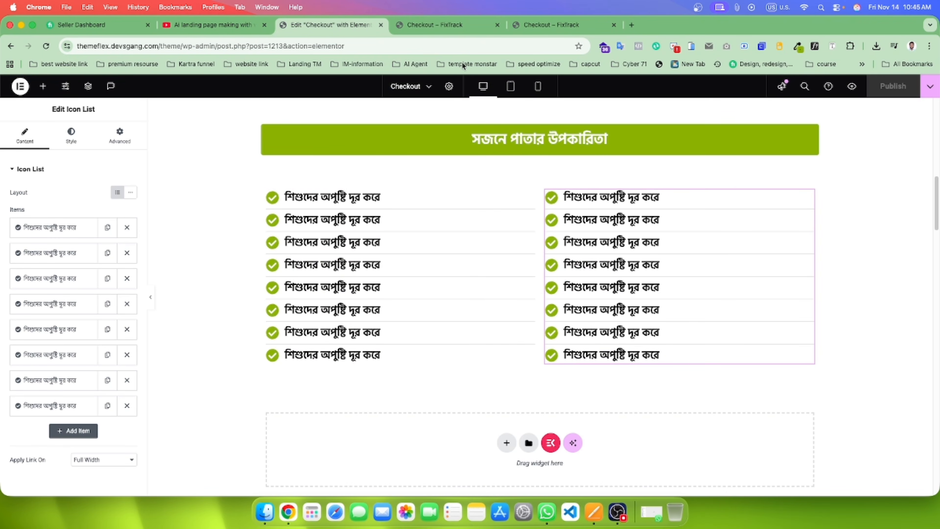
click(438, 23)
scroll(377, 263, down, 10)
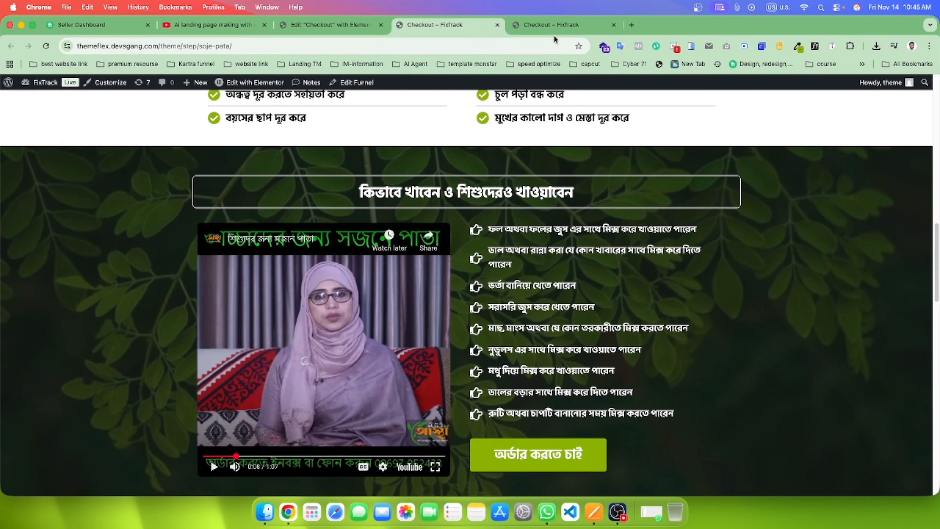
Step: Compare the preview's heading-to-list layout and spacing with the reference's benefits section and the dark section following it
click(553, 25)
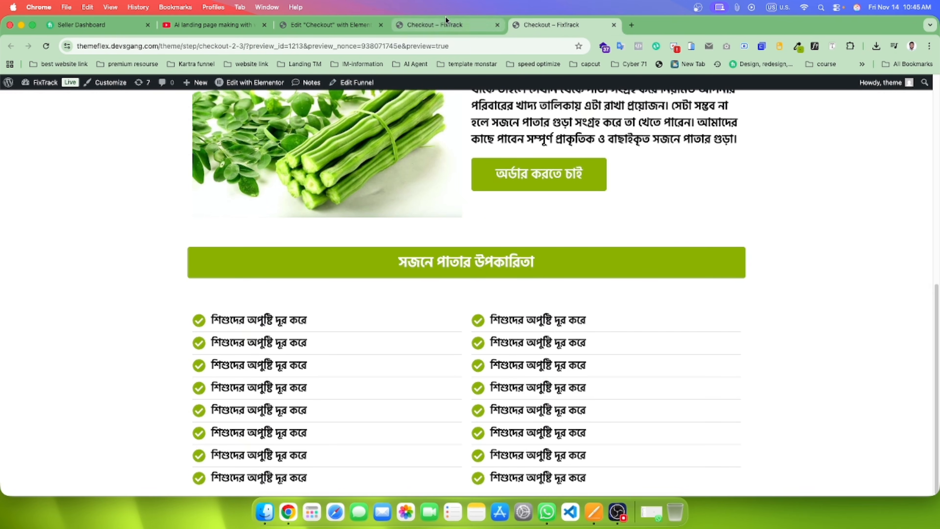
click(438, 24)
scroll(599, 252, down, 1)
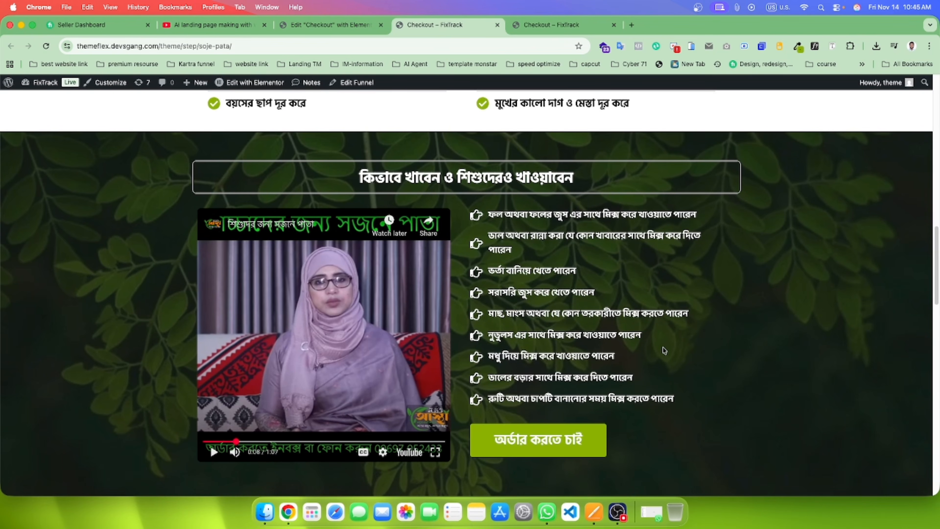
scroll(695, 404, down, 3)
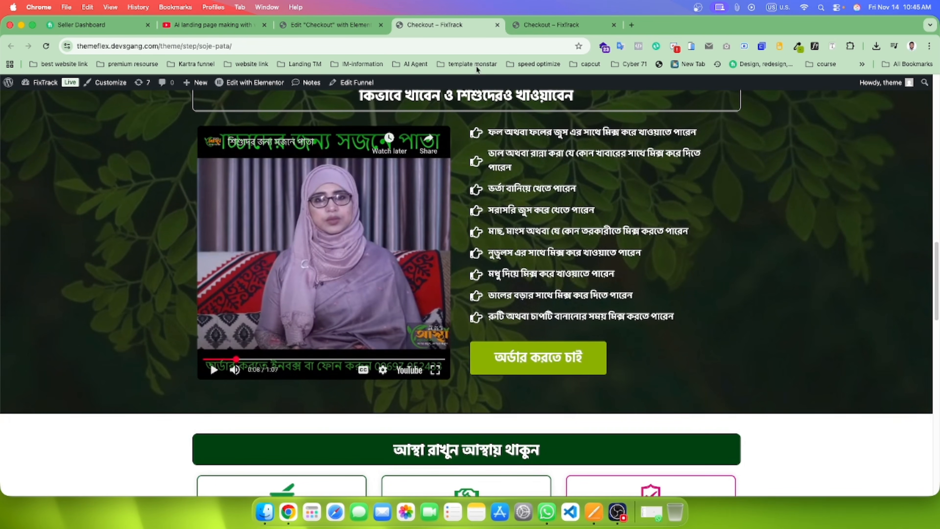
scroll(481, 183, up, 3)
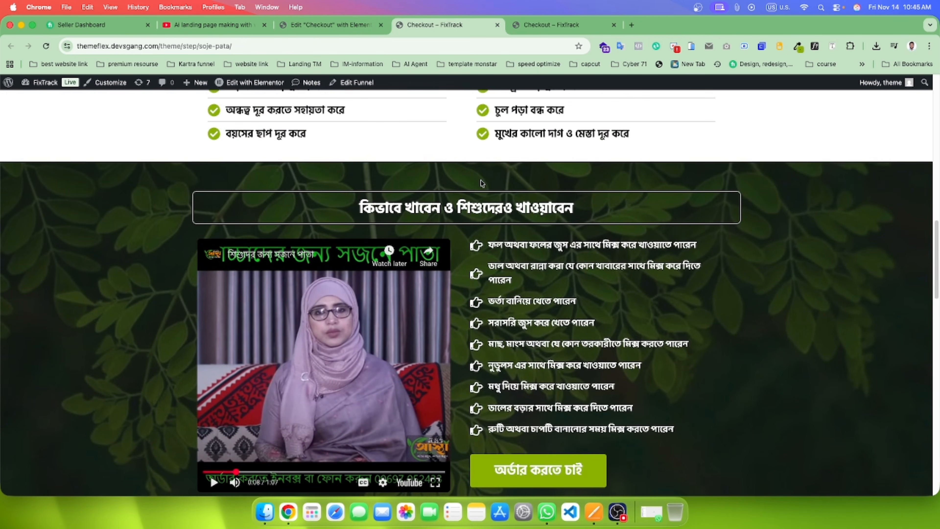
click(542, 28)
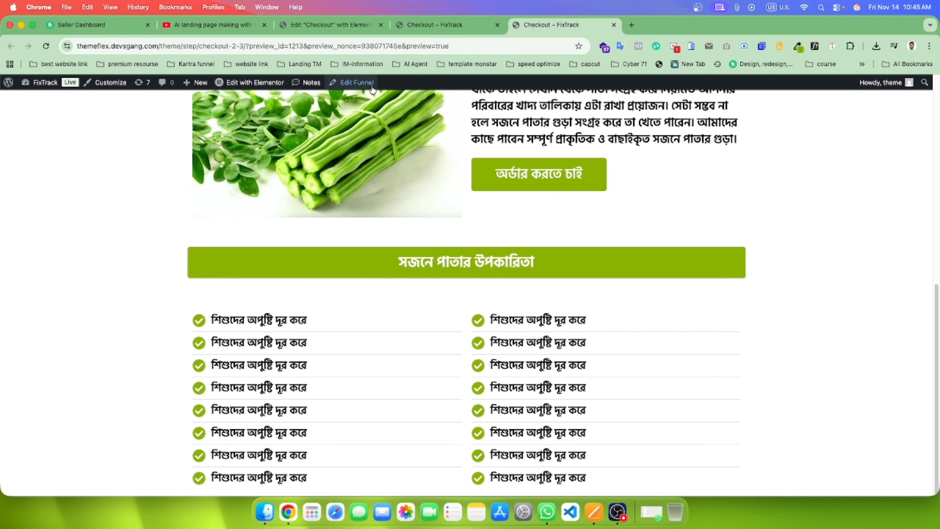
click(434, 25)
scroll(414, 178, up, 10)
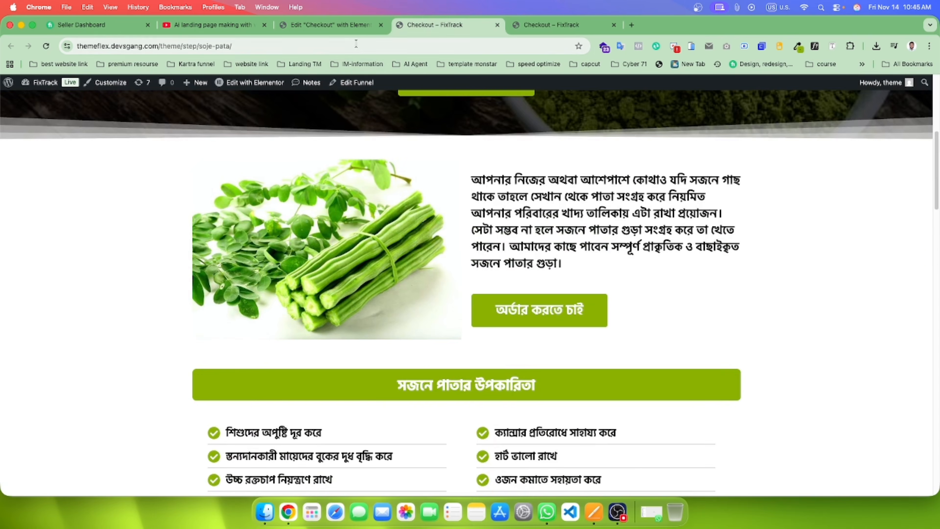
Step: Copy the two-column icon list container in the Elementor editor and paste it into the green benefits heading's container
click(351, 24)
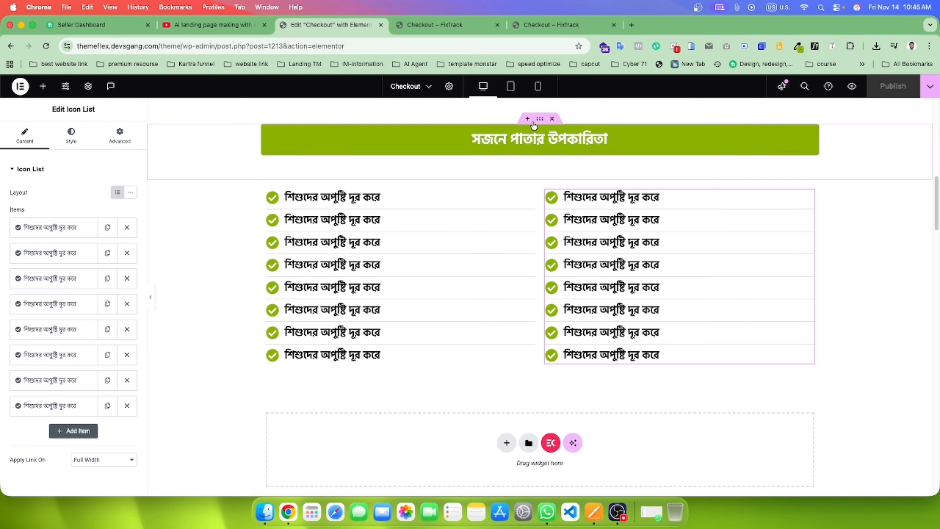
click(539, 119)
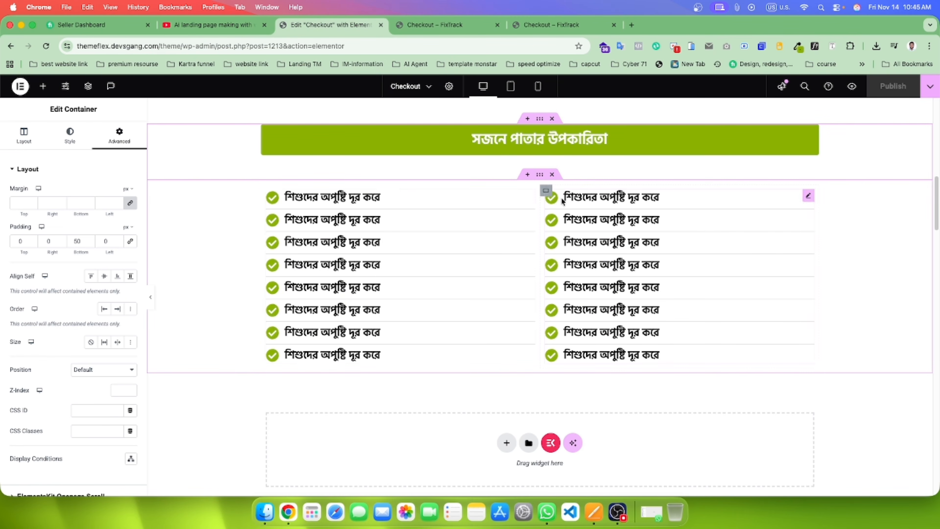
click(539, 174)
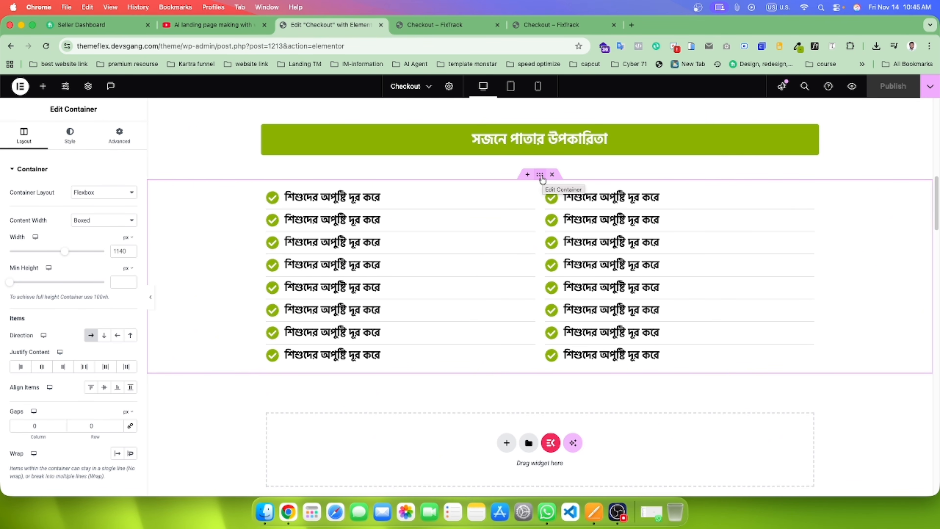
right_click(541, 177)
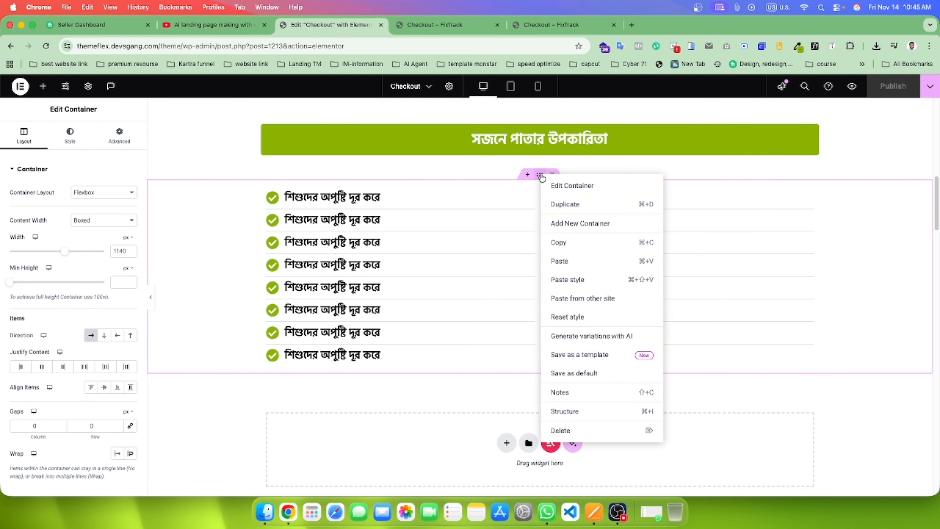
click(566, 243)
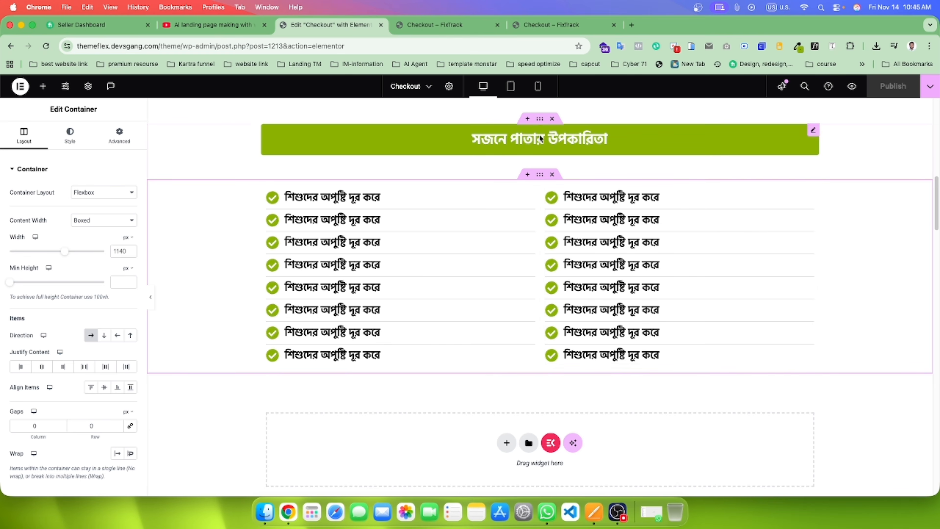
right_click(539, 117)
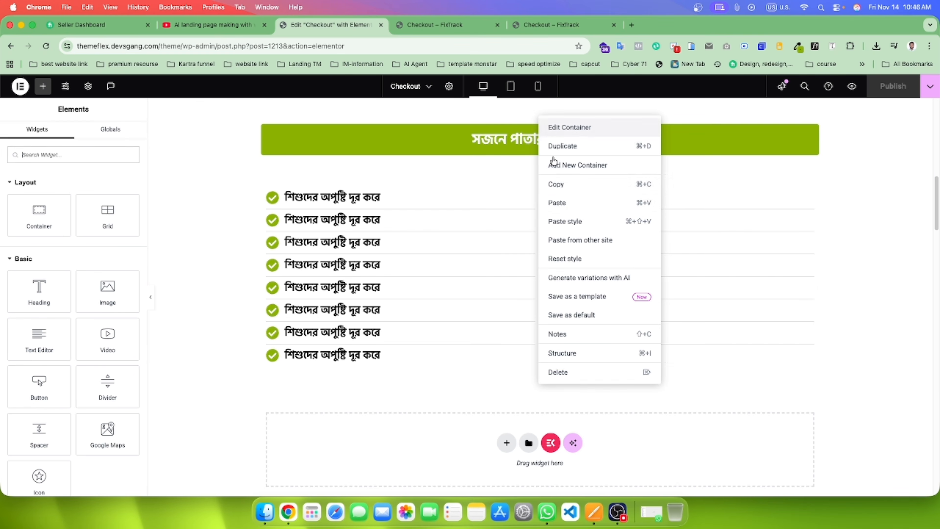
click(560, 201)
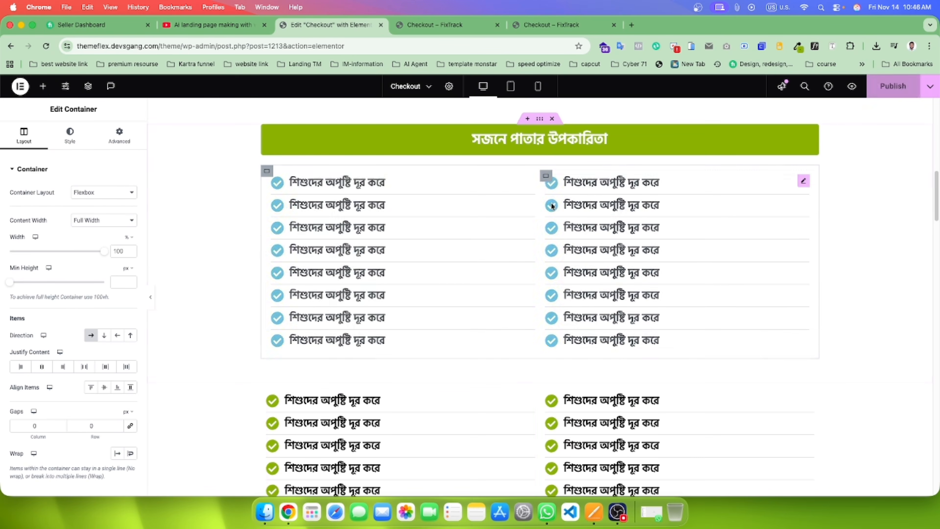
Step: Delete the original two-column icon list container below the pasted copy and publish the page
click(552, 379)
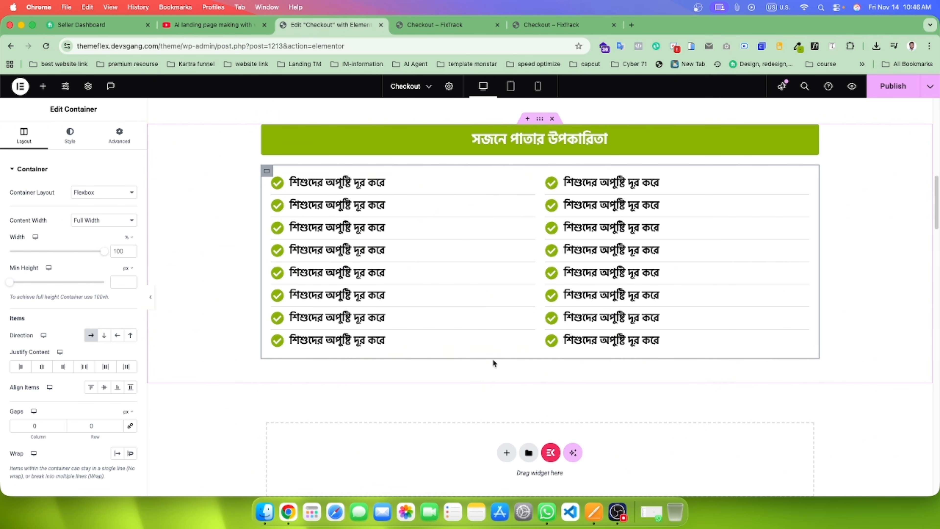
scroll(468, 272, up, 3)
scroll(468, 272, down, 3)
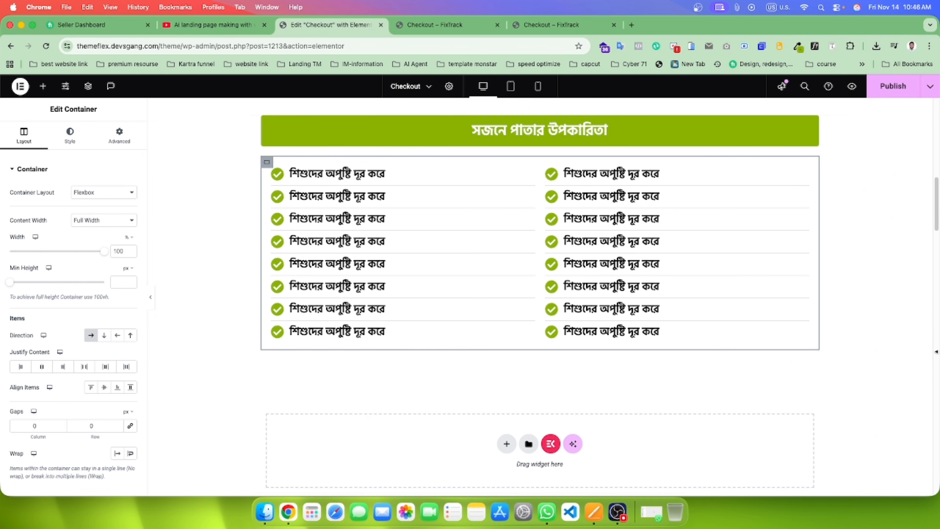
click(895, 86)
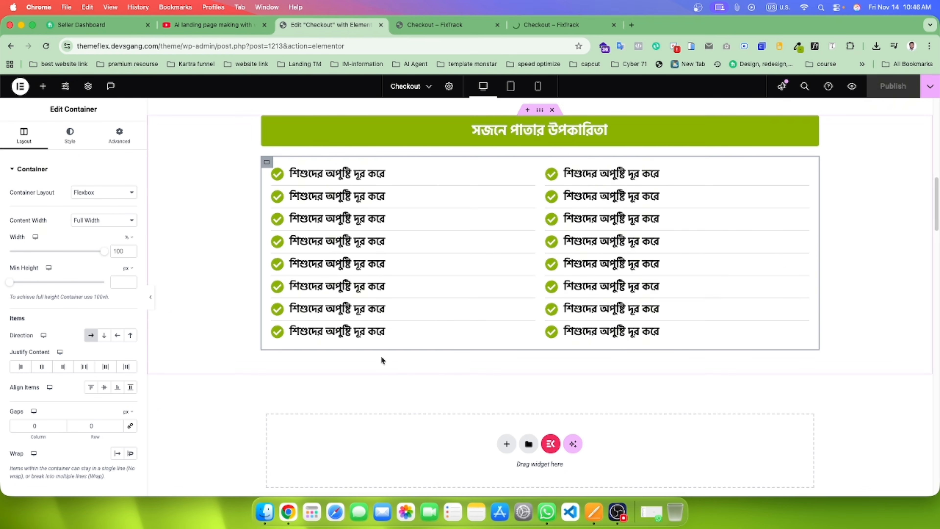
Step: Add a new single-column flexbox container with downward direction below the benefits section
click(507, 443)
scroll(504, 426, down, 1)
click(507, 455)
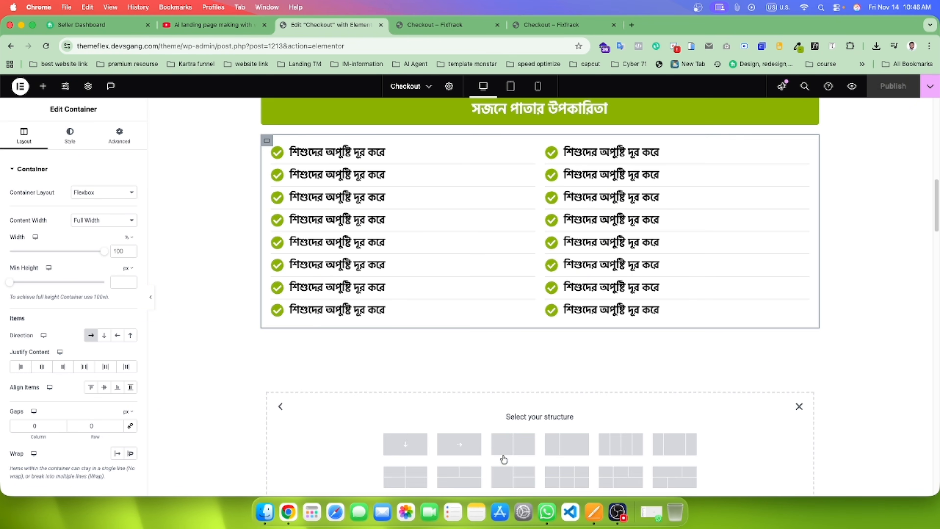
click(405, 446)
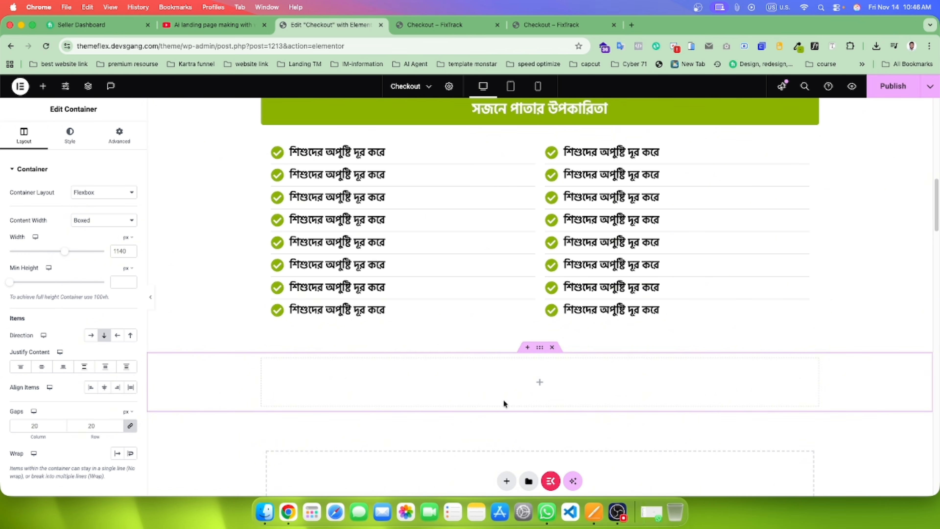
Step: Open the background image of the reference page's dark video section in its own browser tab
key(ctrl+Tab)
scroll(429, 321, down, 5)
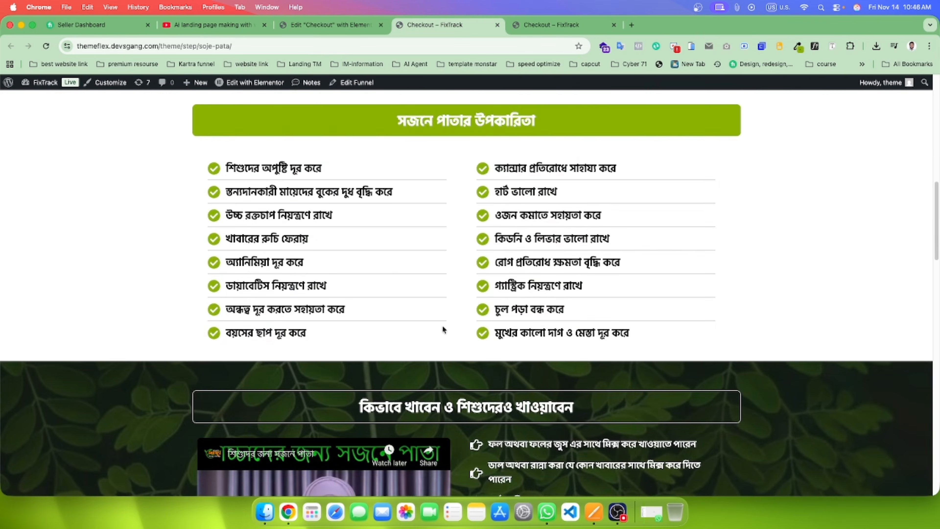
scroll(442, 326, down, 6)
right_click(657, 162)
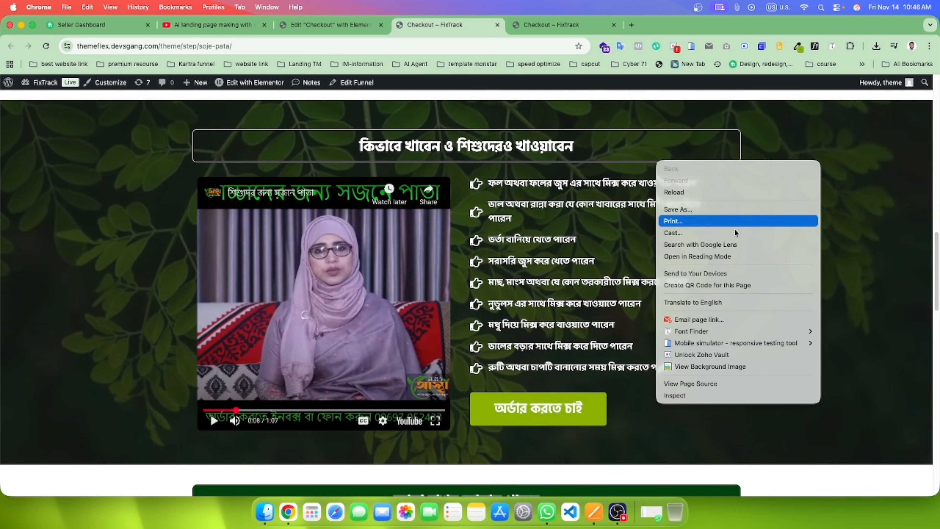
click(707, 366)
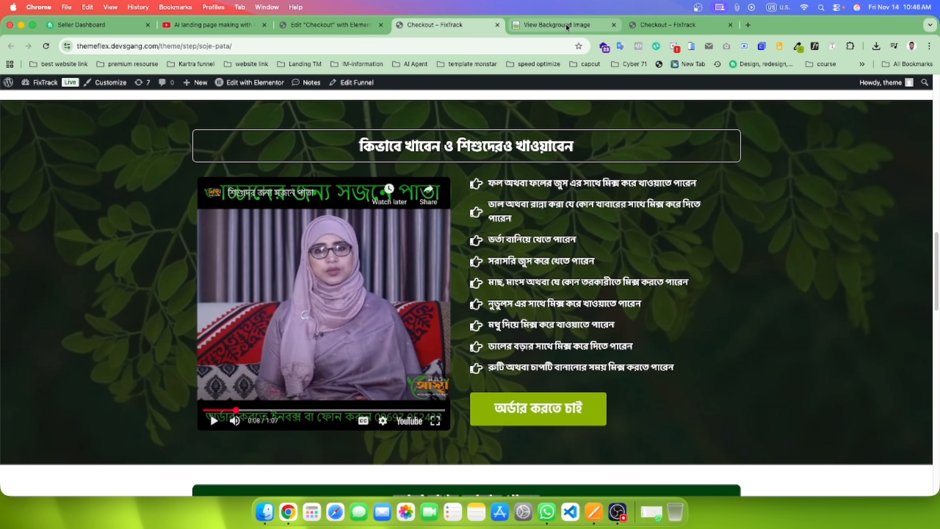
click(565, 24)
Step: Save the full-size leaf background image as Moringa-Leaves in the Downloads folder
click(517, 291)
right_click(449, 169)
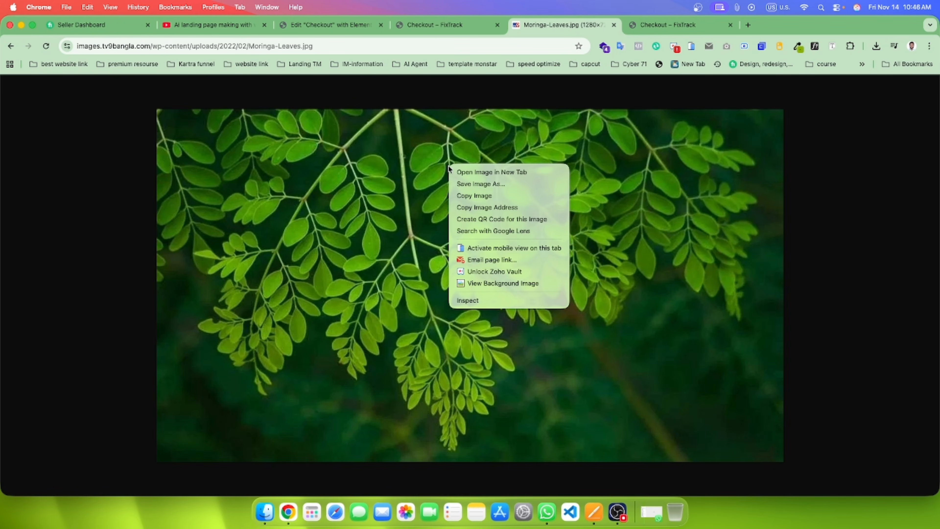
click(477, 184)
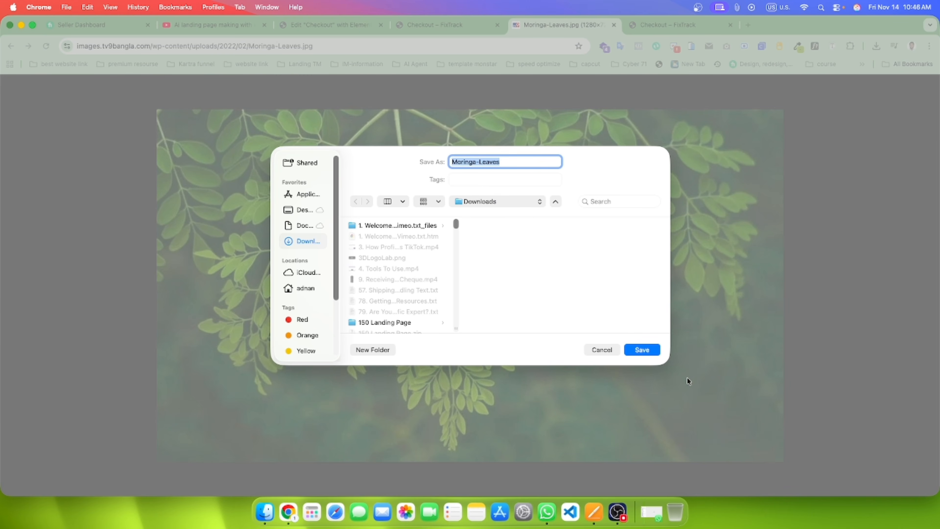
click(642, 350)
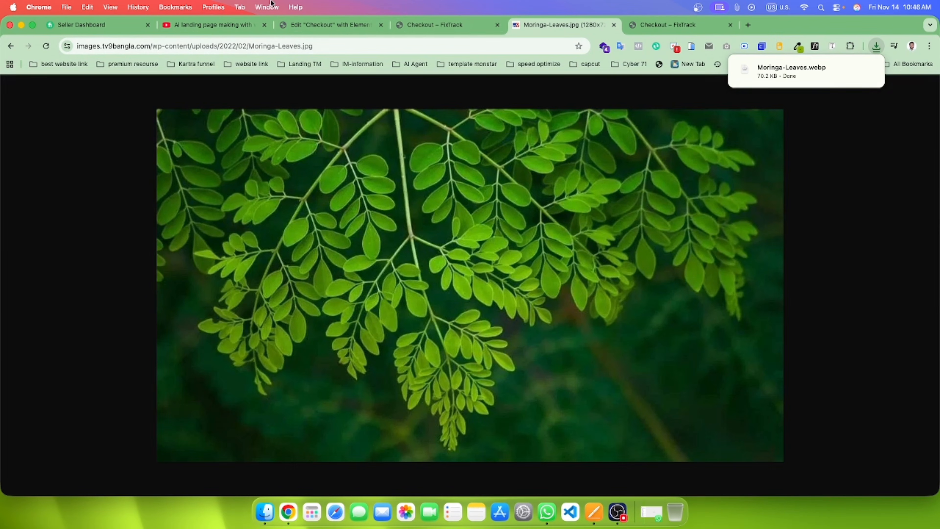
Step: Give the new empty container in the Elementor editor a classic background and upload Moringa-Leaves.webp as its image
click(341, 26)
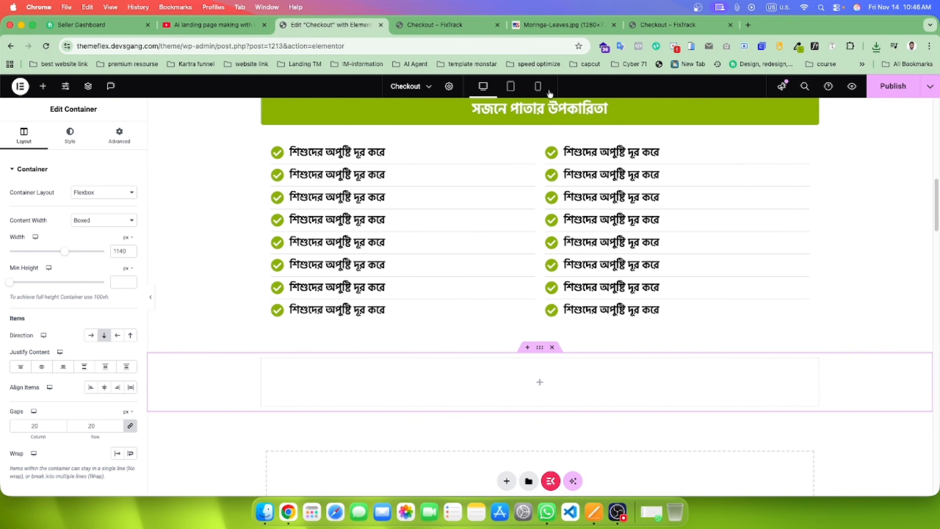
click(551, 25)
click(450, 26)
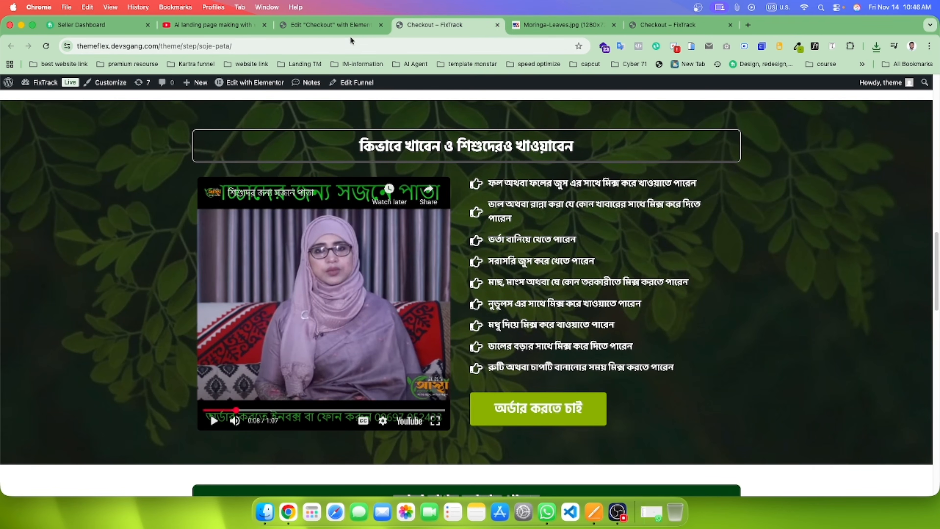
click(348, 26)
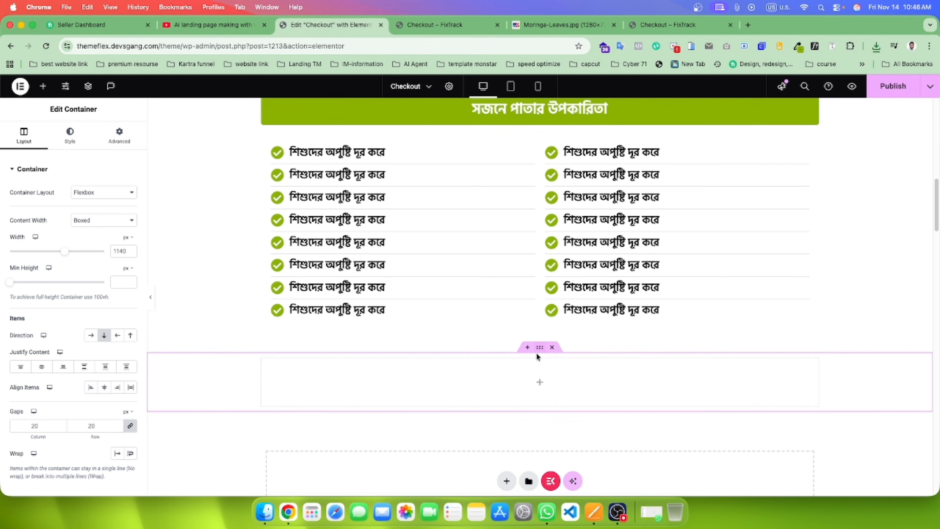
click(70, 136)
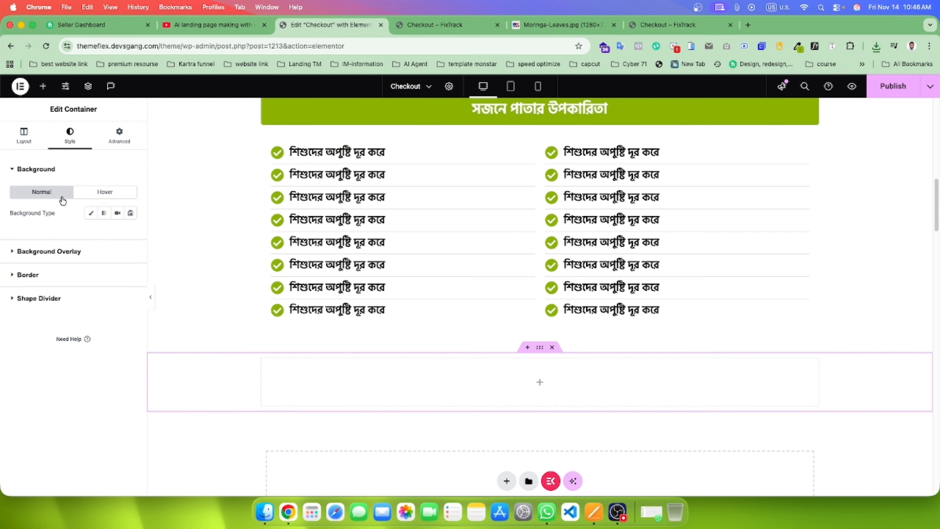
click(95, 211)
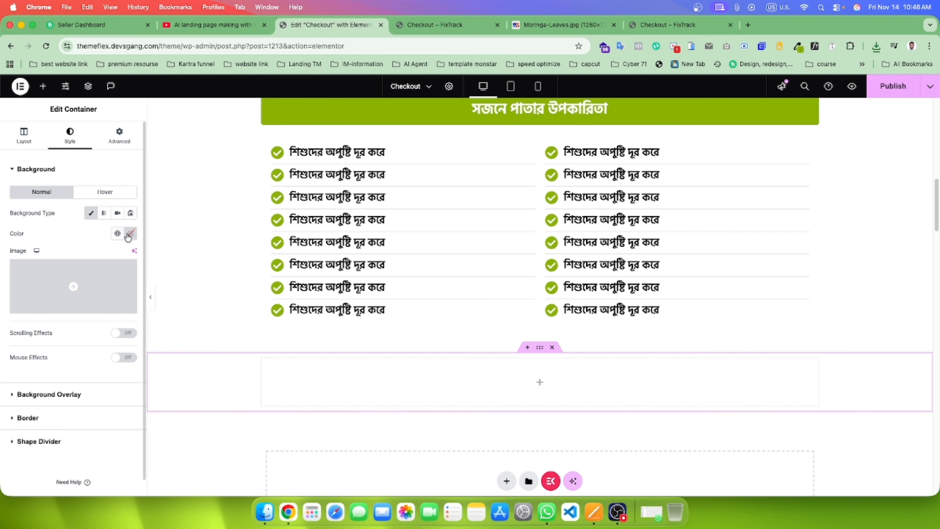
click(94, 267)
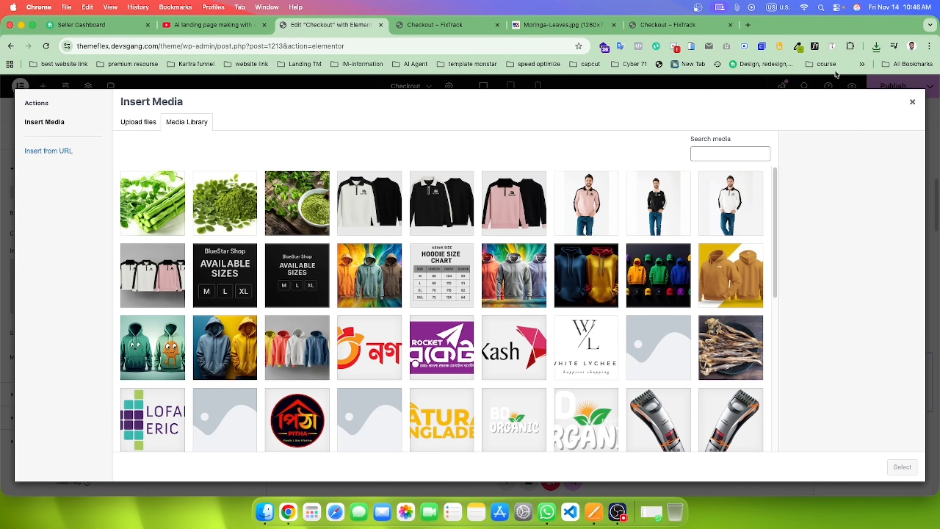
click(876, 46)
drag(814, 88, 517, 225)
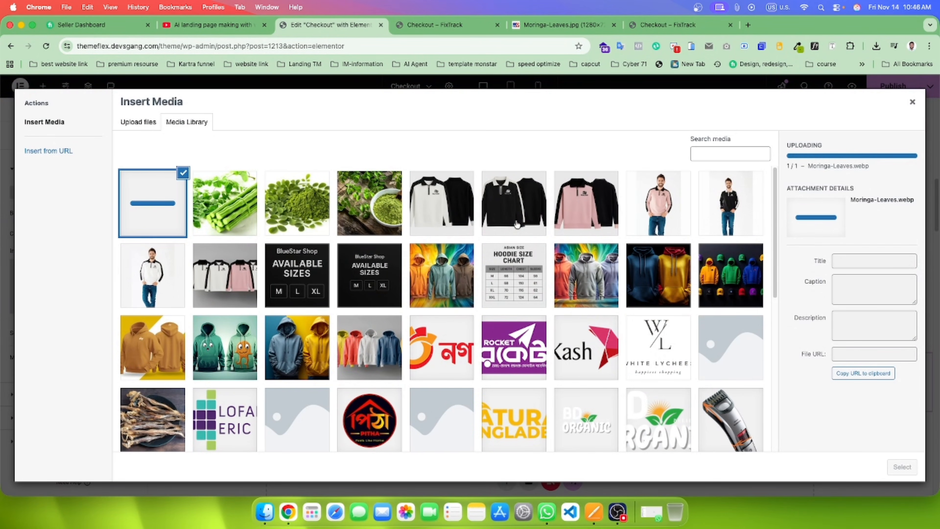
click(903, 466)
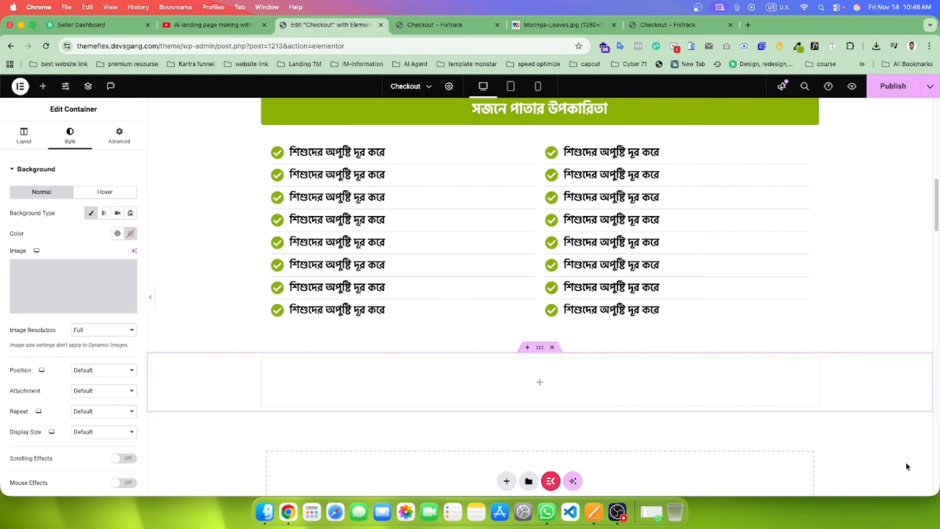
Step: Set the container's background image position to Center Center, repeat to No-repeat and display size to Cover
scroll(83, 355, down, 5)
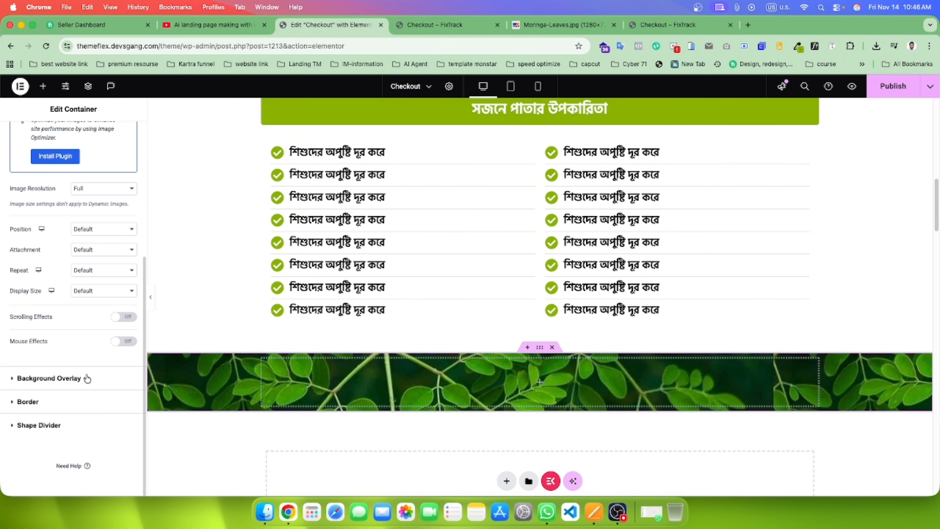
click(88, 229)
click(89, 239)
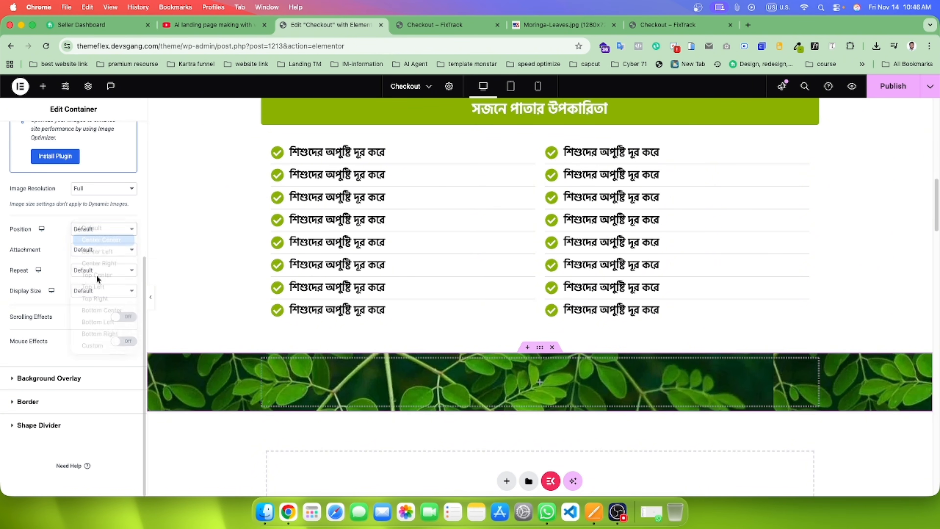
click(93, 270)
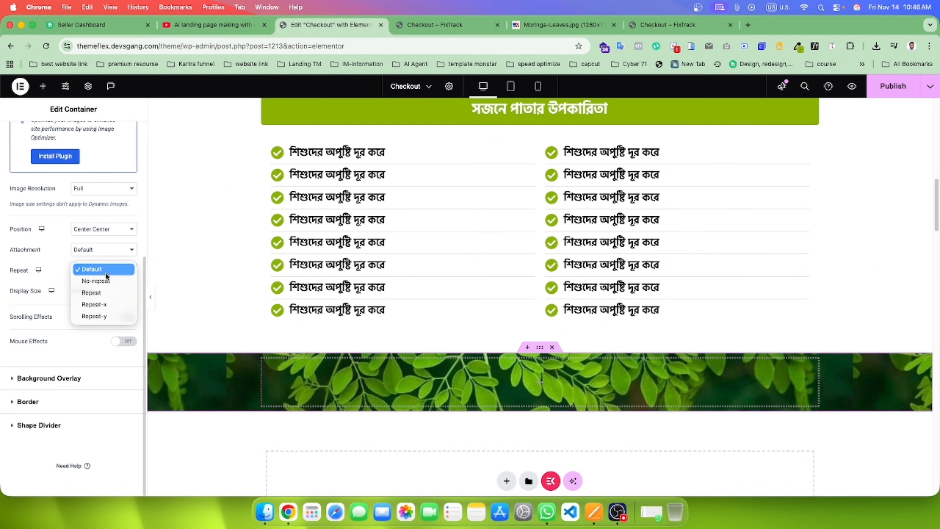
click(99, 283)
click(97, 296)
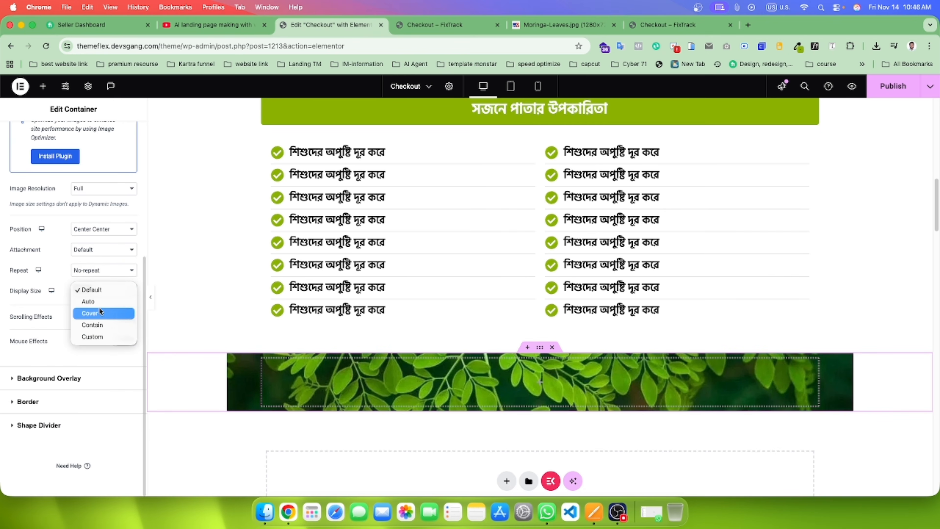
click(89, 318)
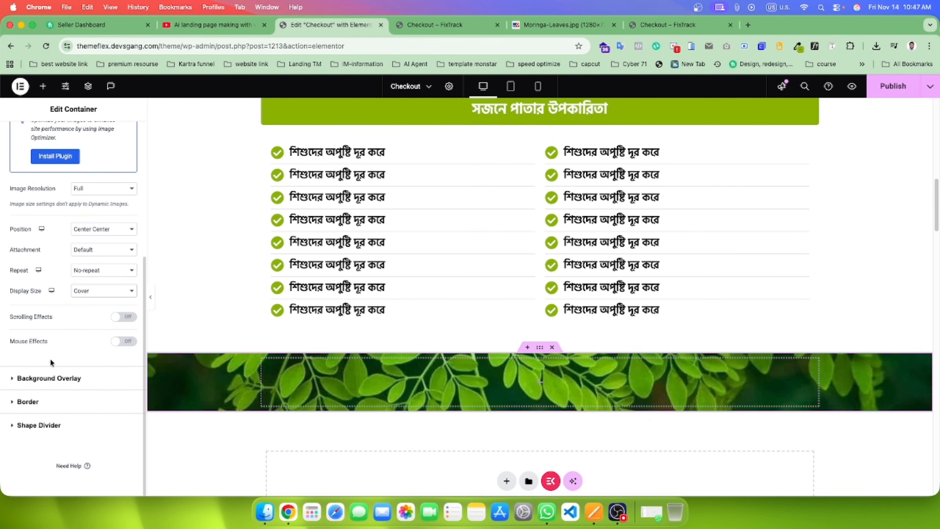
Step: Add a classic black (#000000) background overlay to the leaf container with an opacity of 0.72
click(75, 378)
click(115, 237)
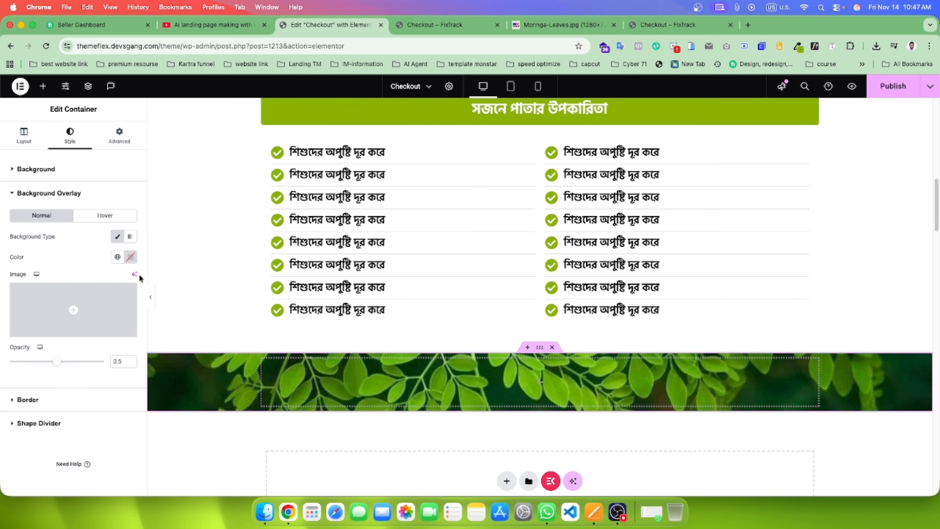
click(130, 257)
click(98, 370)
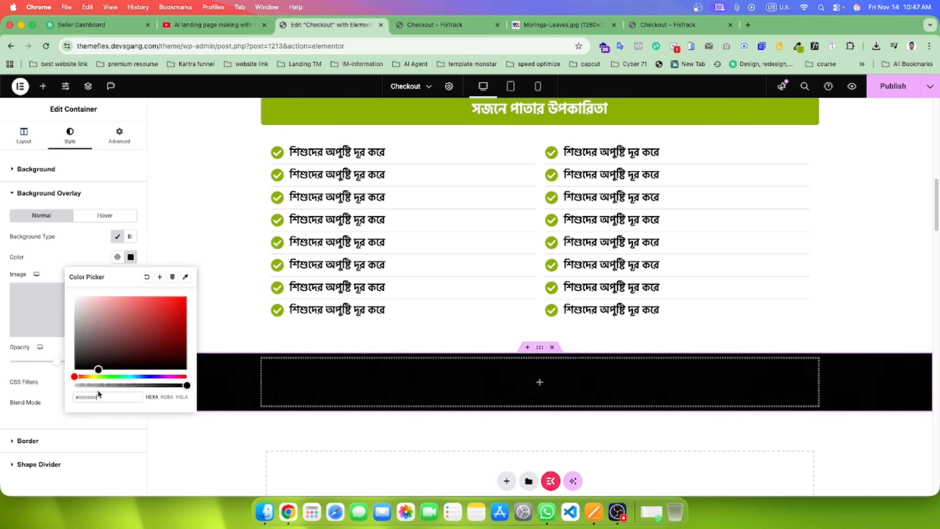
click(44, 385)
drag(55, 363, 76, 365)
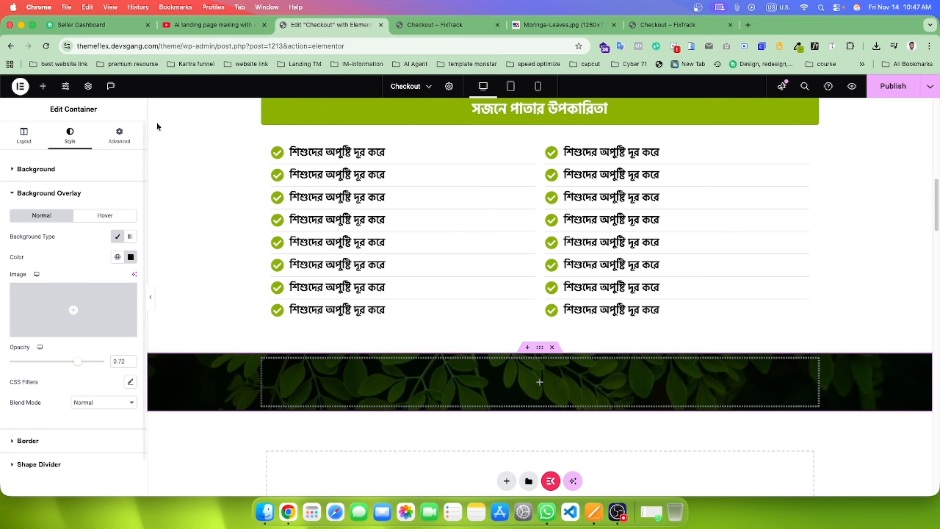
Step: Set the leaf container's padding to 50 px at top and bottom and 0 on the left and right
click(119, 136)
click(21, 243)
text(0)
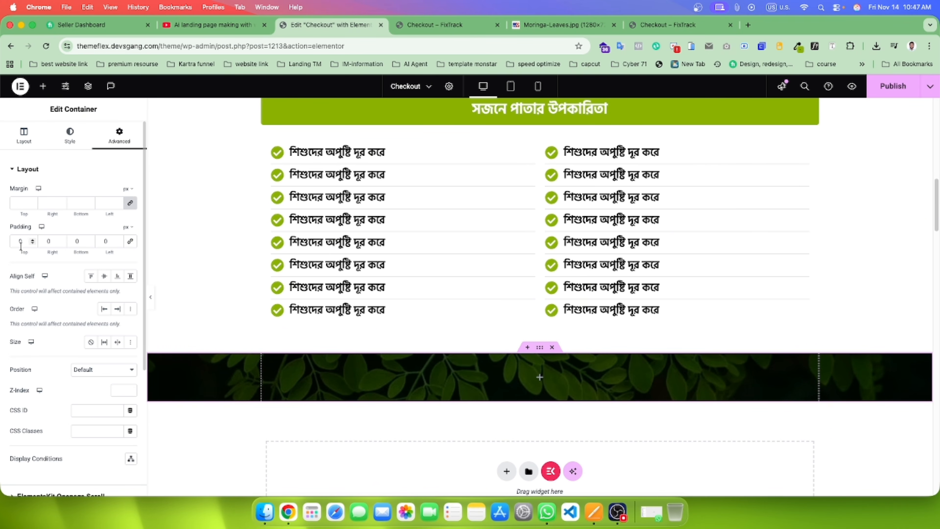
click(11, 241)
text(5)
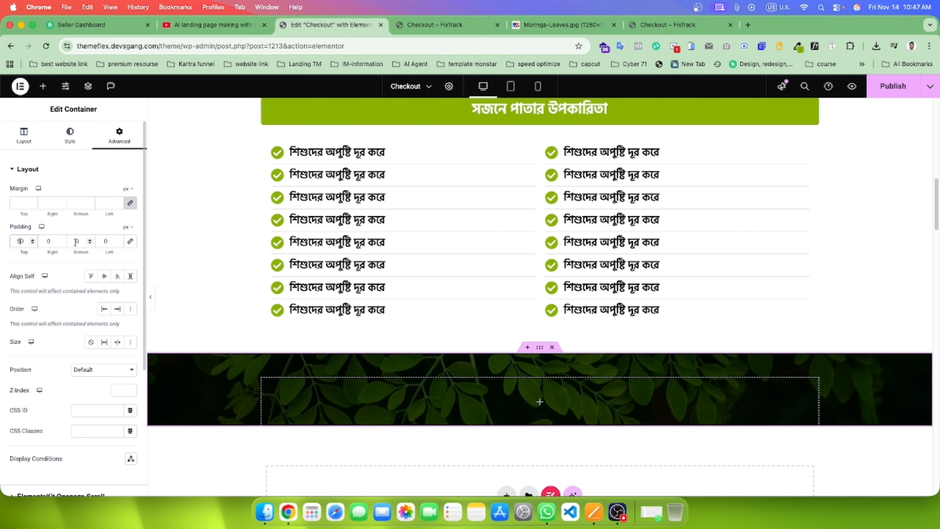
Step: Copy the green benefits heading widget and paste it into the dark leaf-background container
click(435, 25)
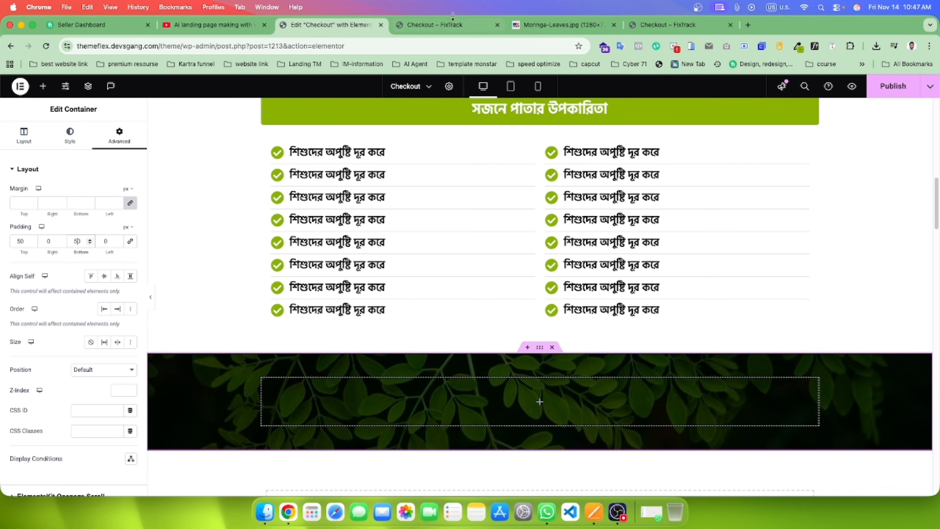
scroll(506, 174, down, 1)
drag(605, 152, 347, 148)
click(333, 25)
scroll(629, 185, up, 1)
right_click(650, 126)
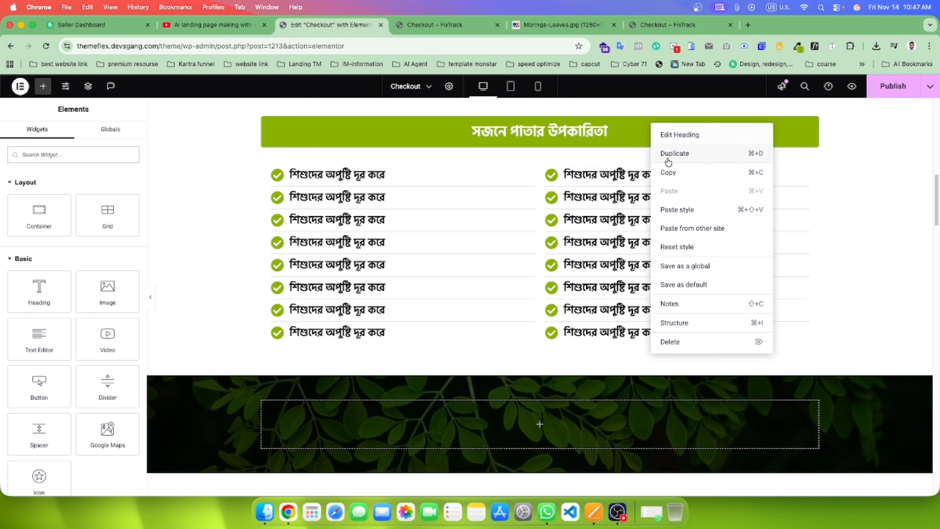
click(668, 172)
scroll(577, 163, down, 5)
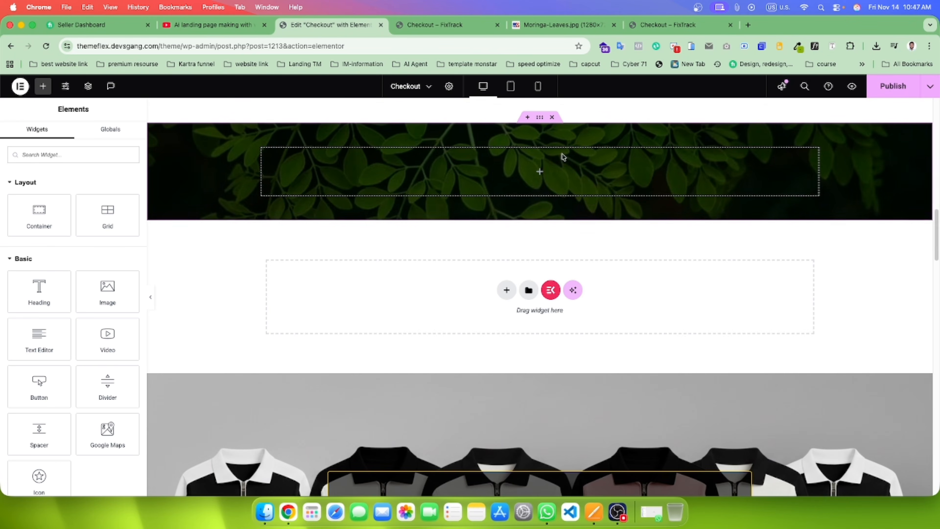
right_click(537, 173)
click(559, 259)
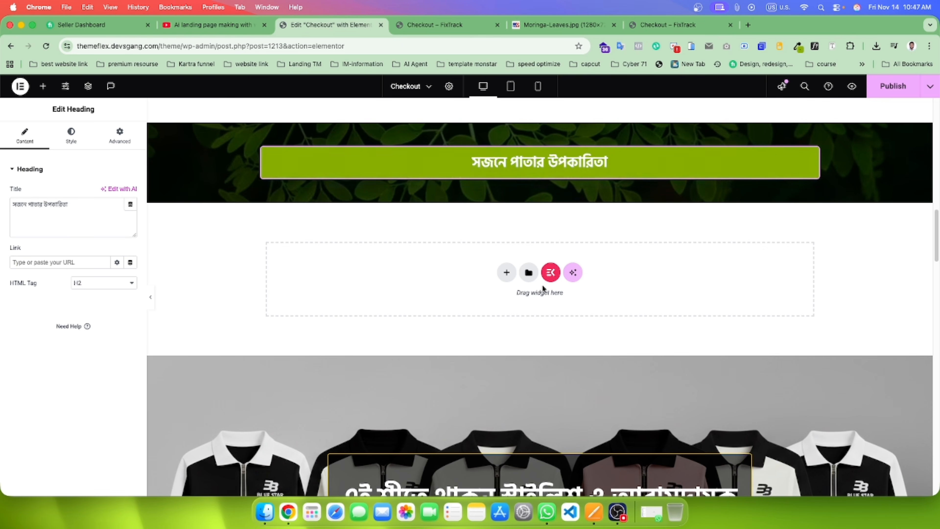
Step: Replace the pasted heading's title with the reference page's text "কিভাবে খাবেন ও শিশুদেরও খাওয়াবেন"
triple_click(76, 218)
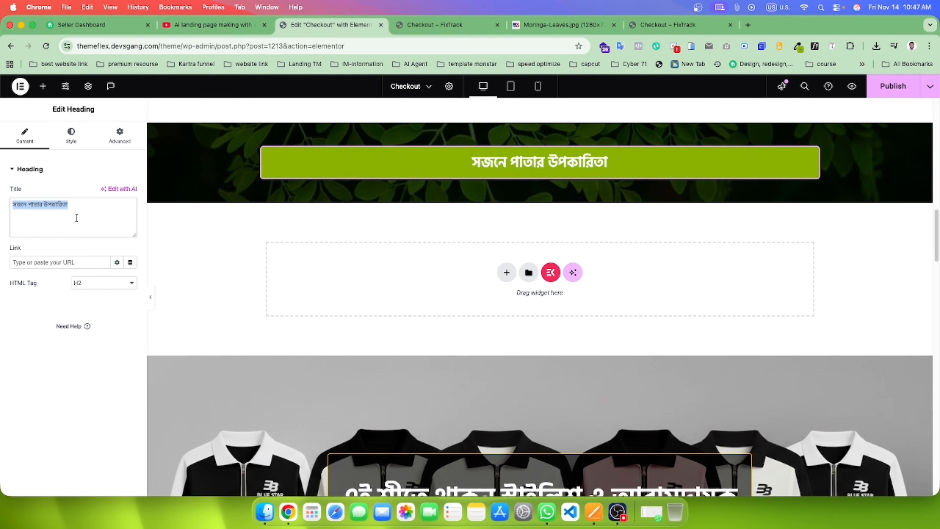
key(super+v)
triple_click(81, 213)
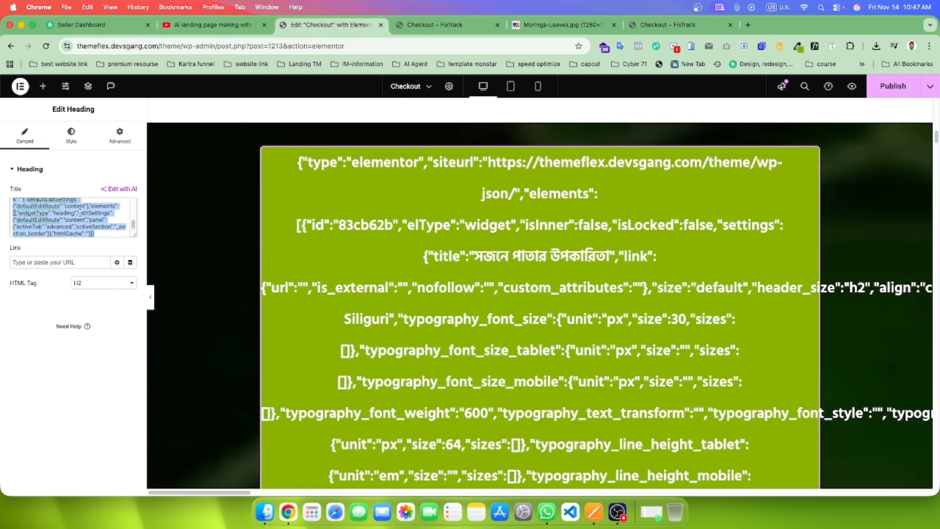
key(BackSpace)
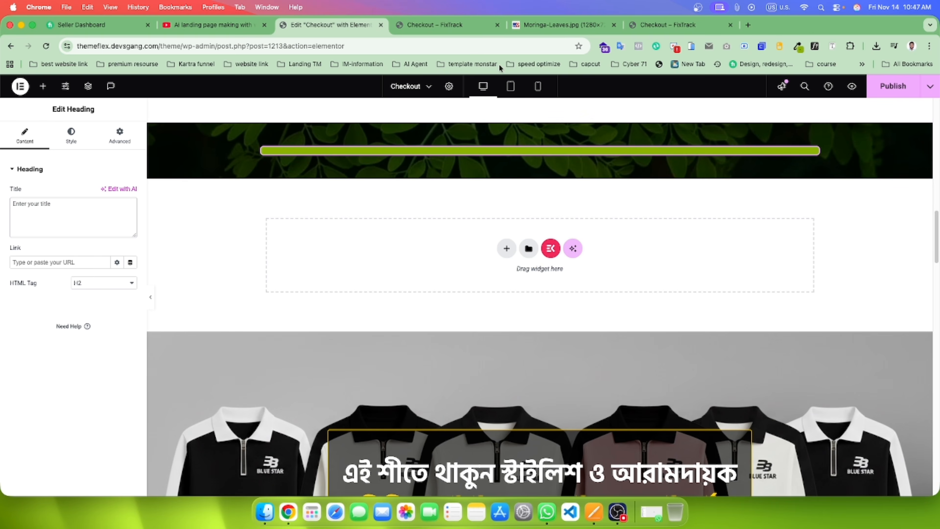
click(448, 24)
right_click(535, 138)
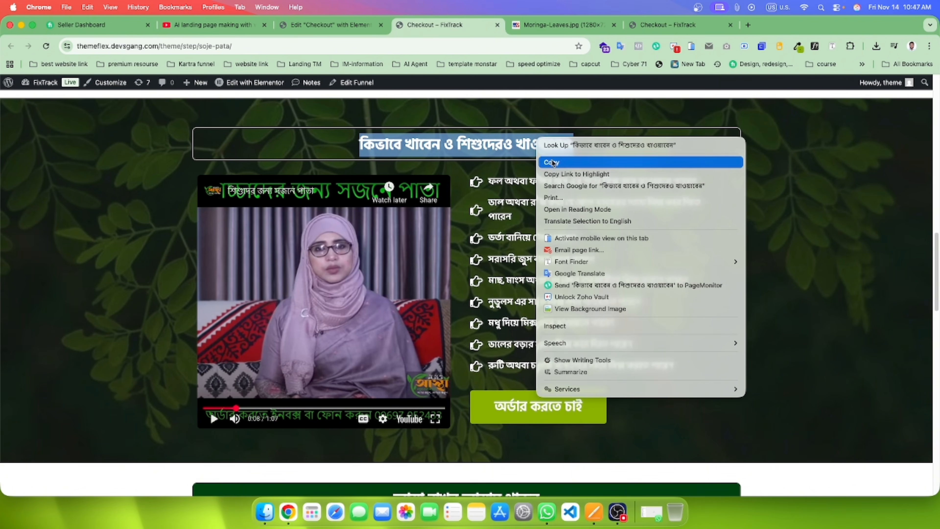
click(561, 167)
click(333, 31)
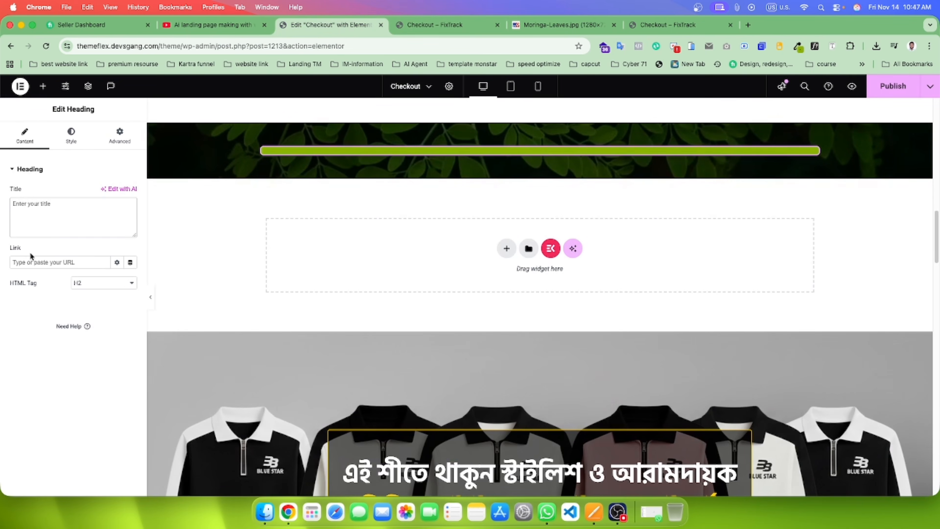
key(super+v)
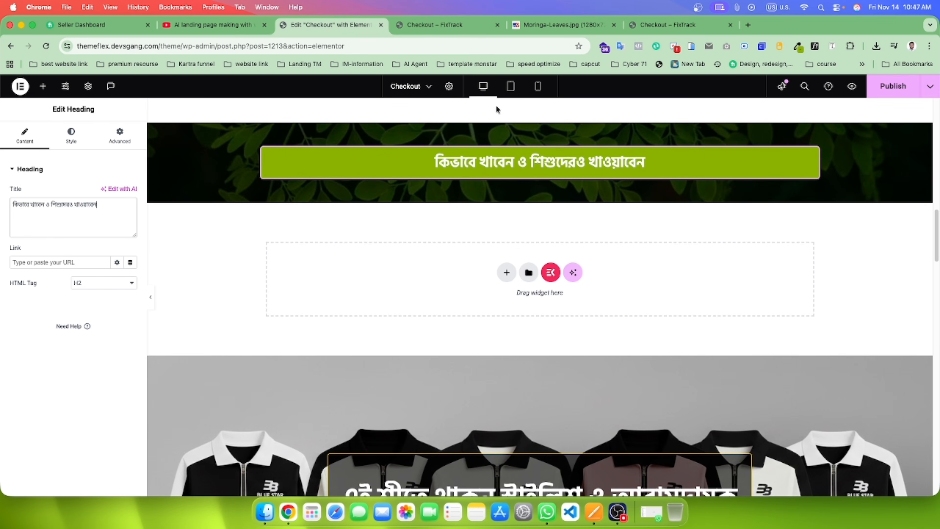
Step: Check the heading style on the reference page and clear the green background color from the heading in the leaf container
click(446, 26)
click(626, 153)
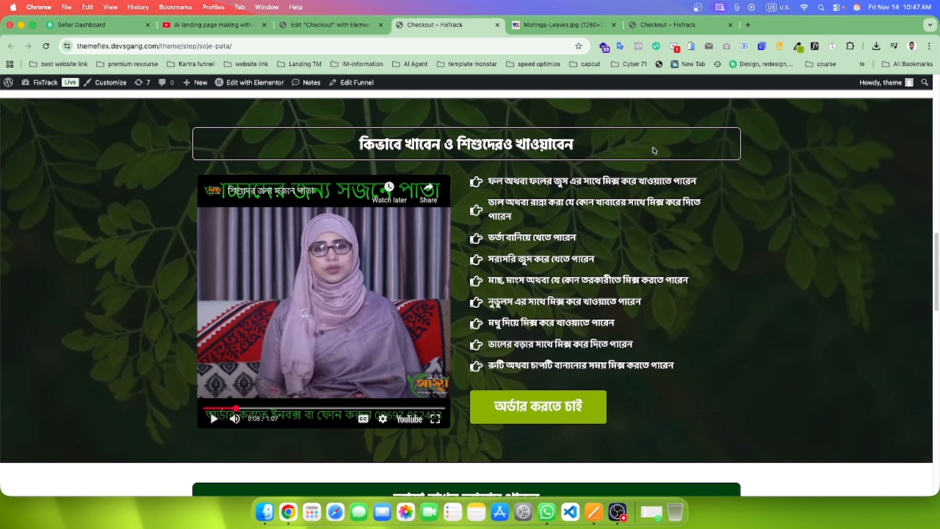
click(329, 26)
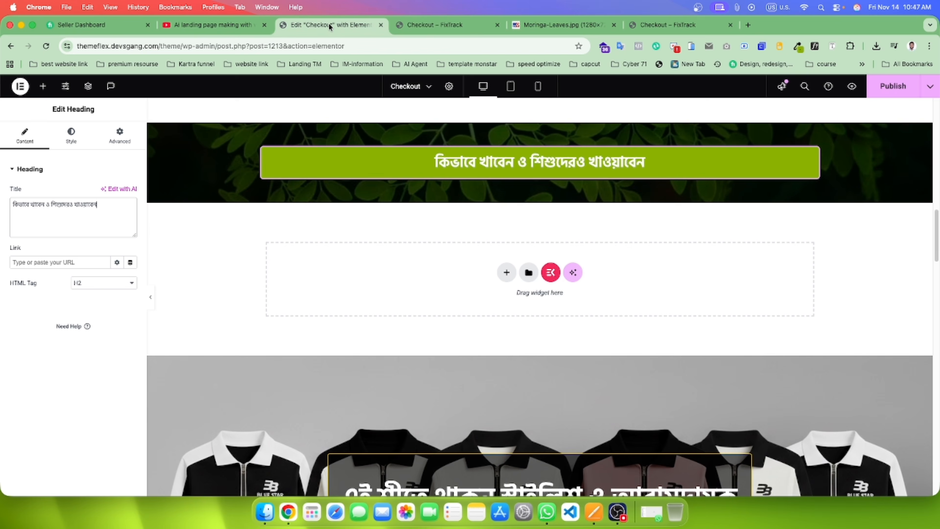
click(76, 140)
click(113, 139)
scroll(93, 336, down, 5)
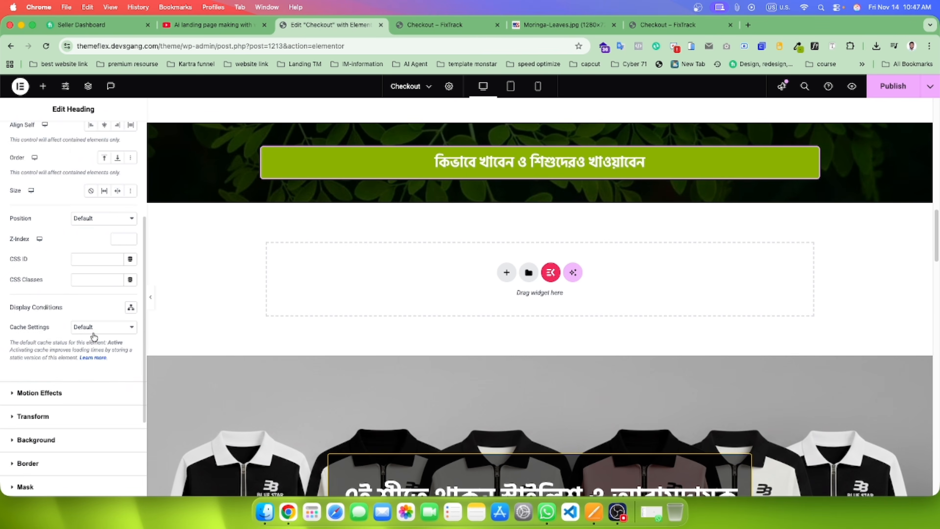
scroll(88, 361, down, 3)
scroll(77, 272, up, 10)
scroll(77, 385, down, 10)
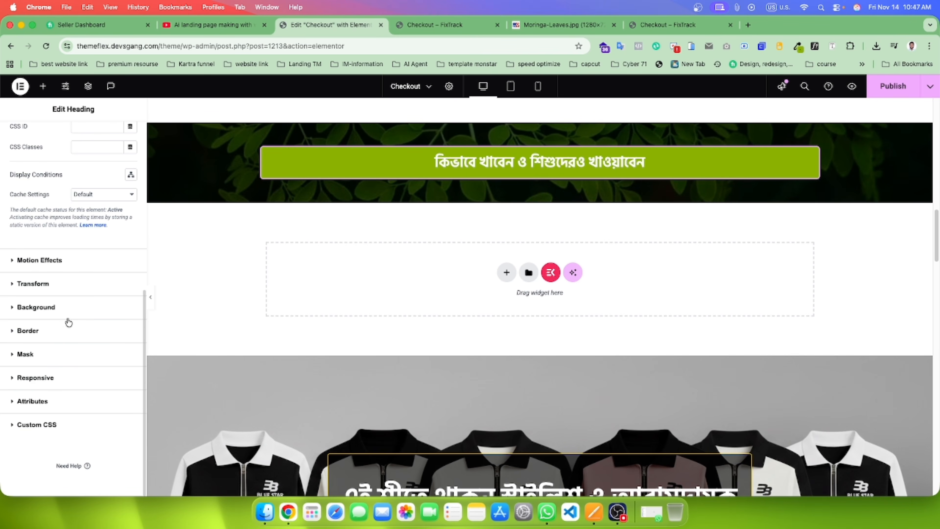
click(49, 329)
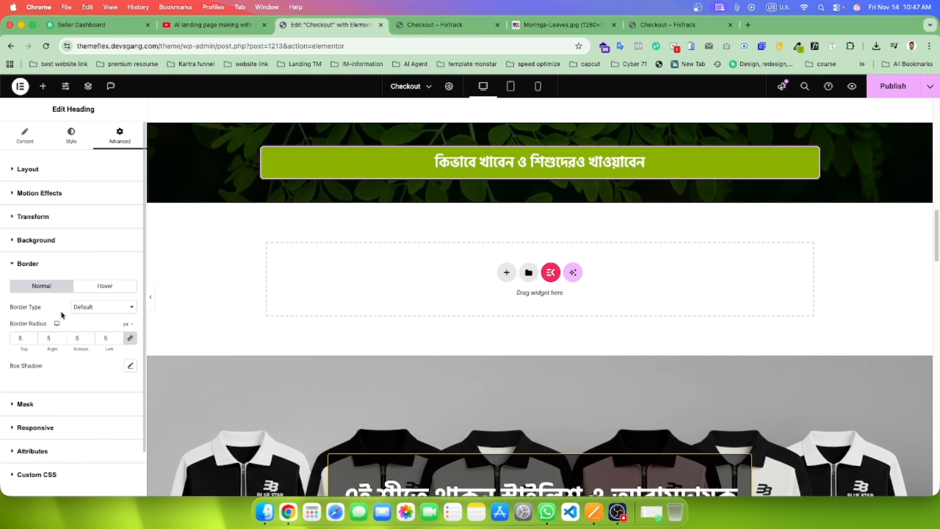
click(78, 244)
click(131, 304)
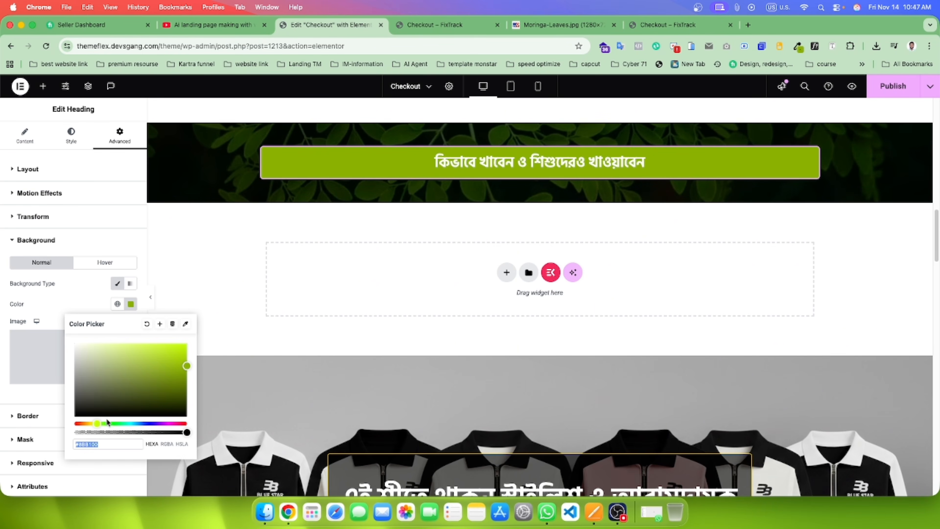
click(147, 323)
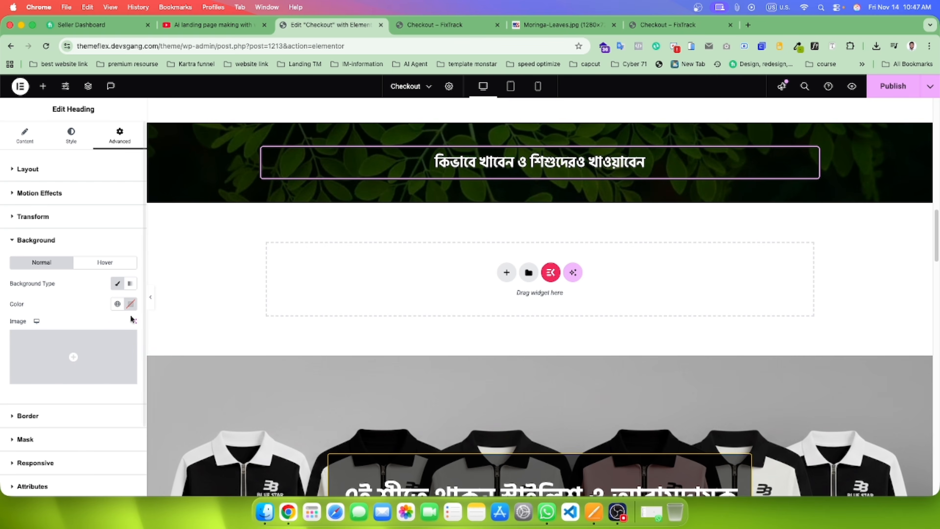
Step: Give the heading a solid white (#FFFFFF) border with a width of 2 px on all sides
click(76, 420)
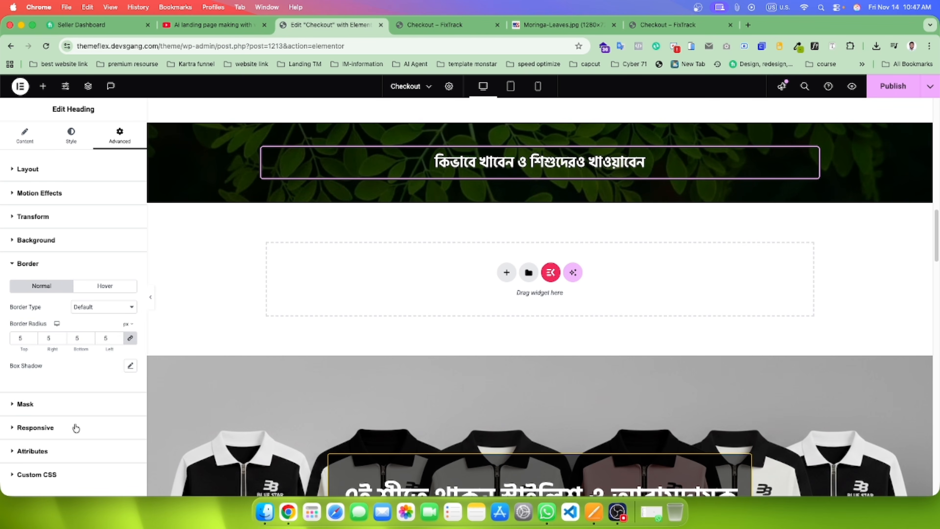
click(96, 307)
click(94, 327)
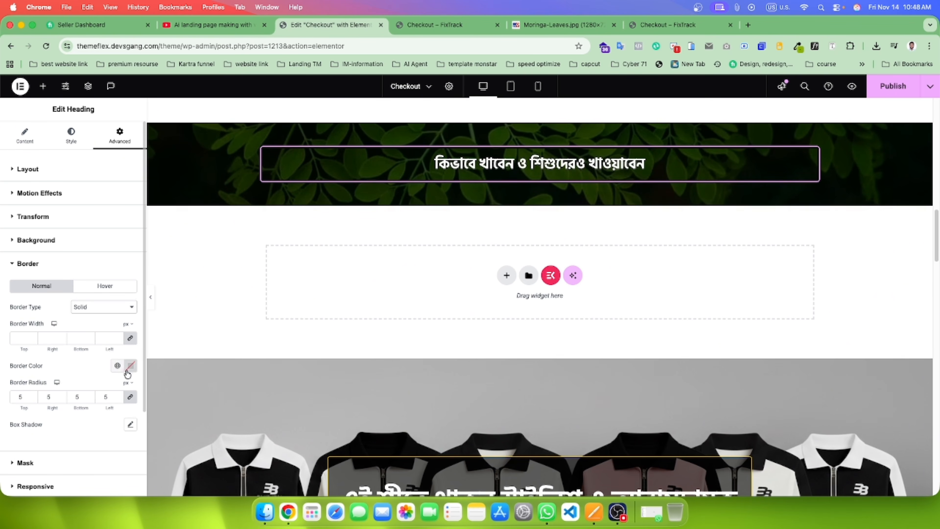
click(127, 370)
drag(94, 278, 78, 230)
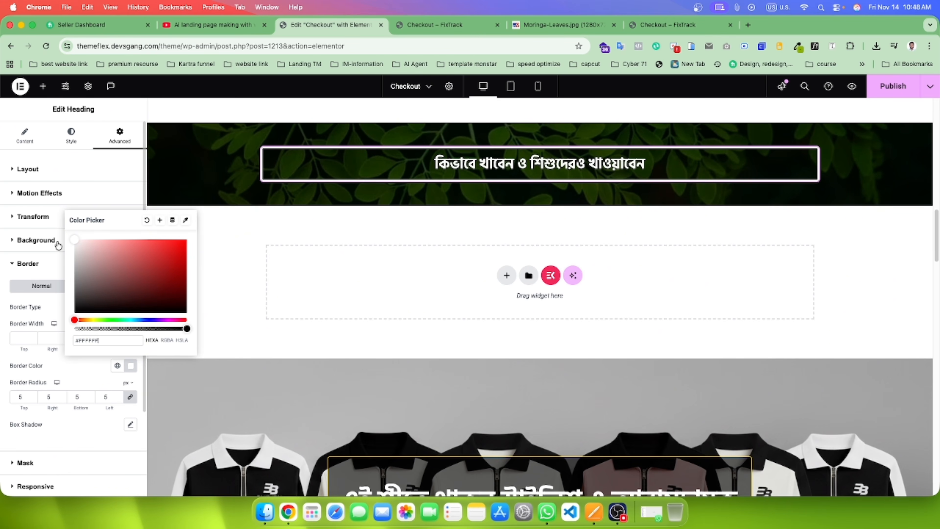
click(70, 375)
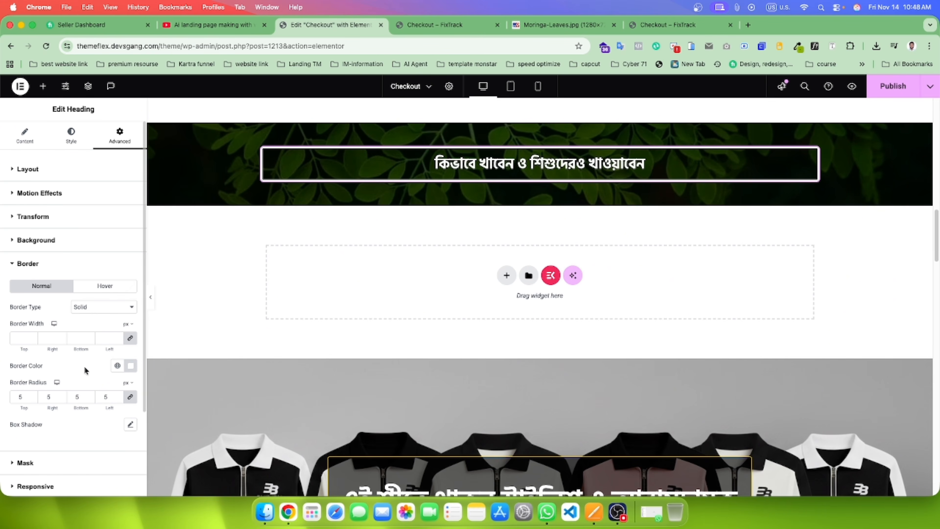
click(86, 345)
text(2)
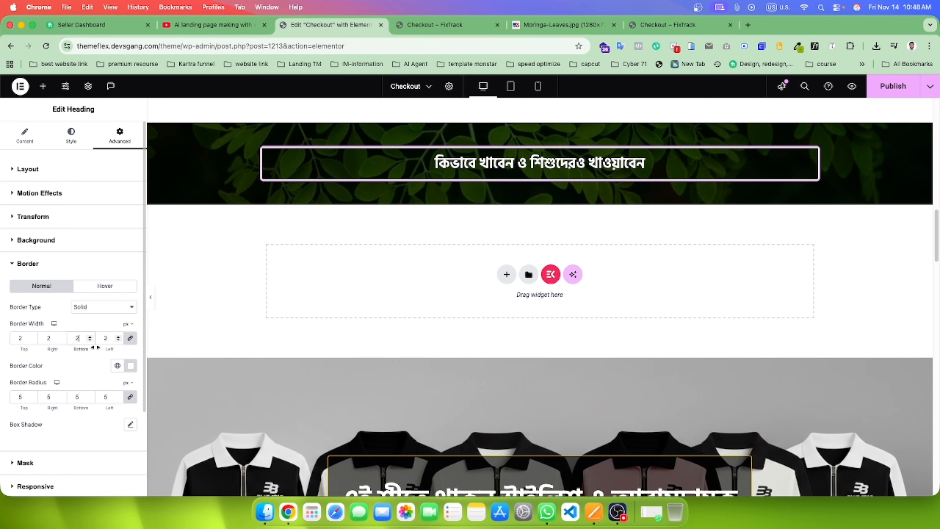
Step: Publish the page and compare the outlined heading in the page preview with the reference page
click(892, 86)
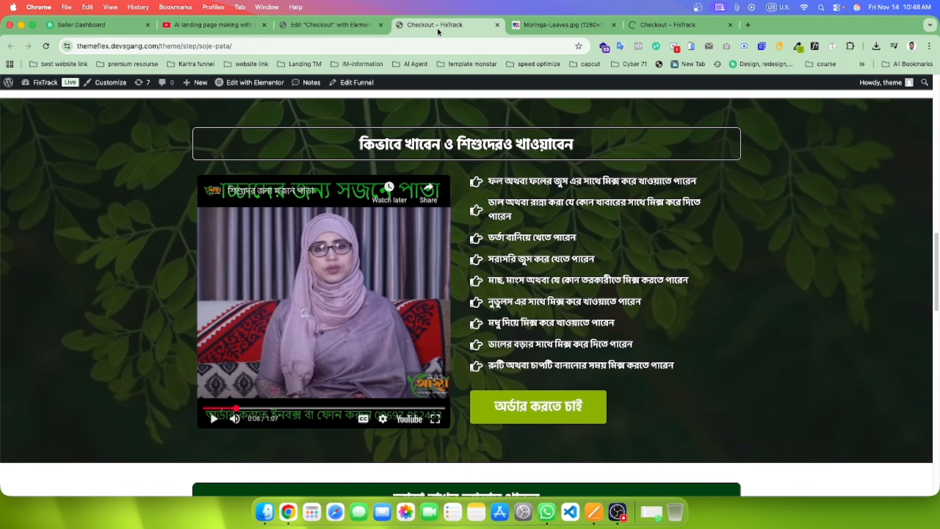
click(434, 25)
click(633, 24)
scroll(584, 260, down, 10)
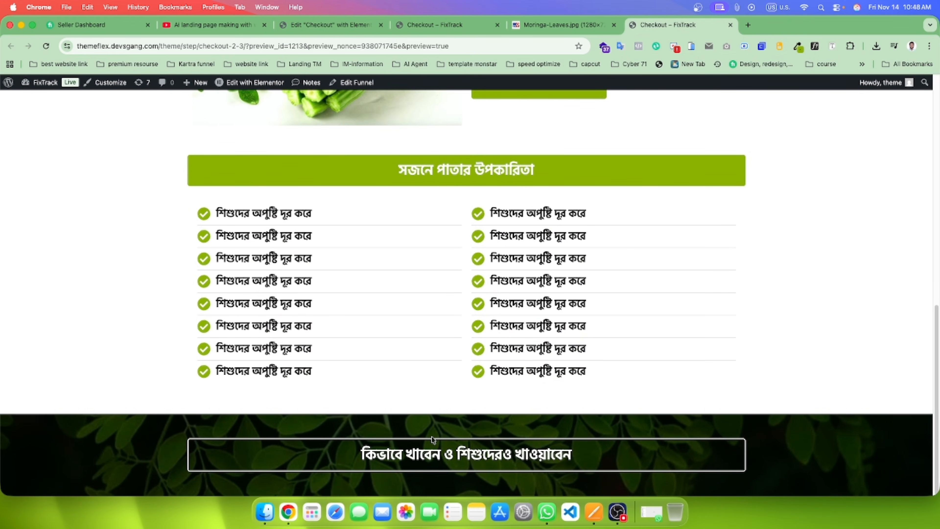
click(305, 24)
click(415, 24)
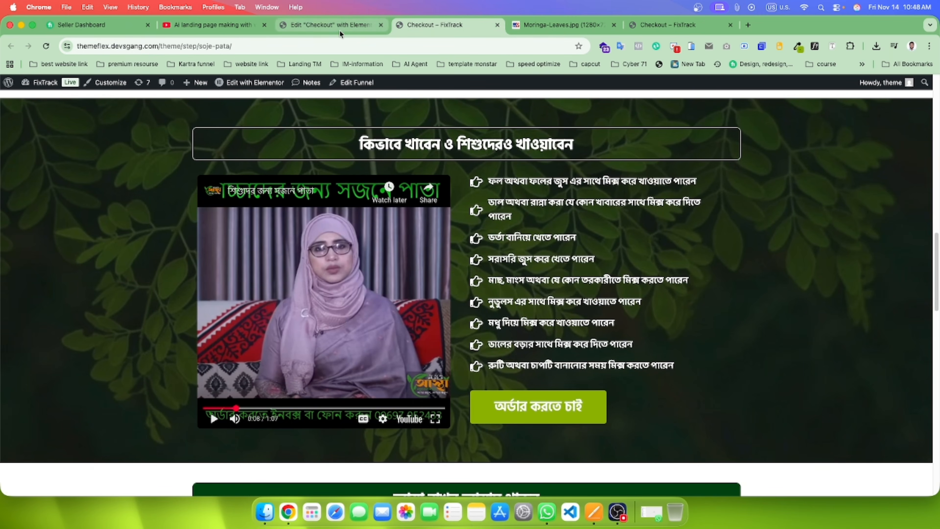
Step: Set the heading's border radius to 8 px on all corners and publish the page
click(345, 25)
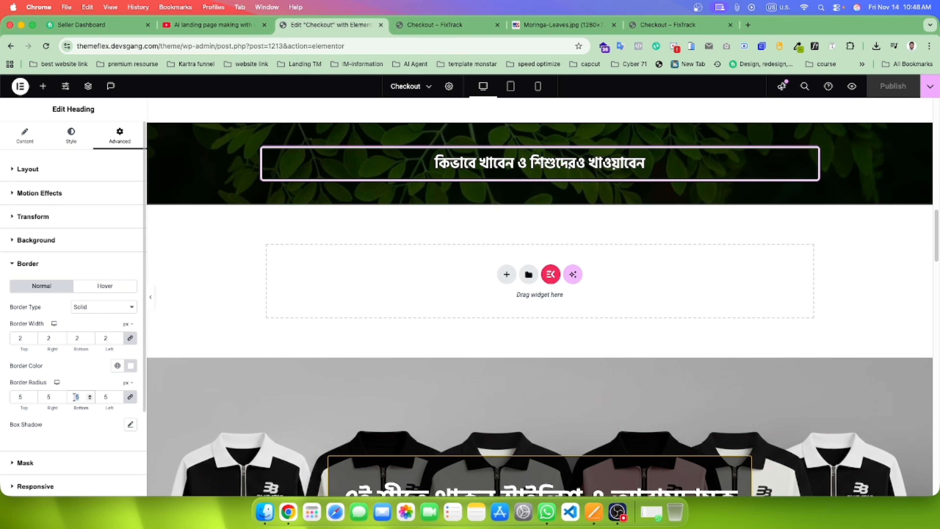
text(8)
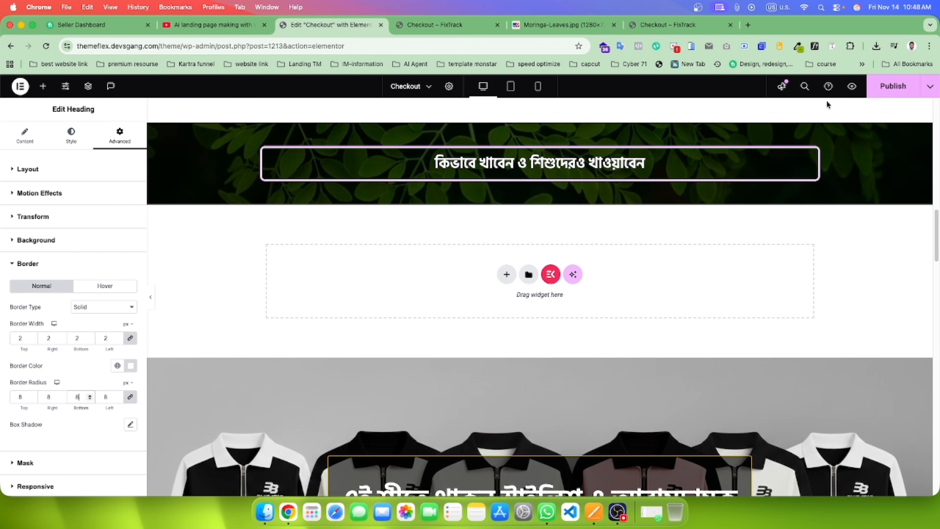
click(890, 86)
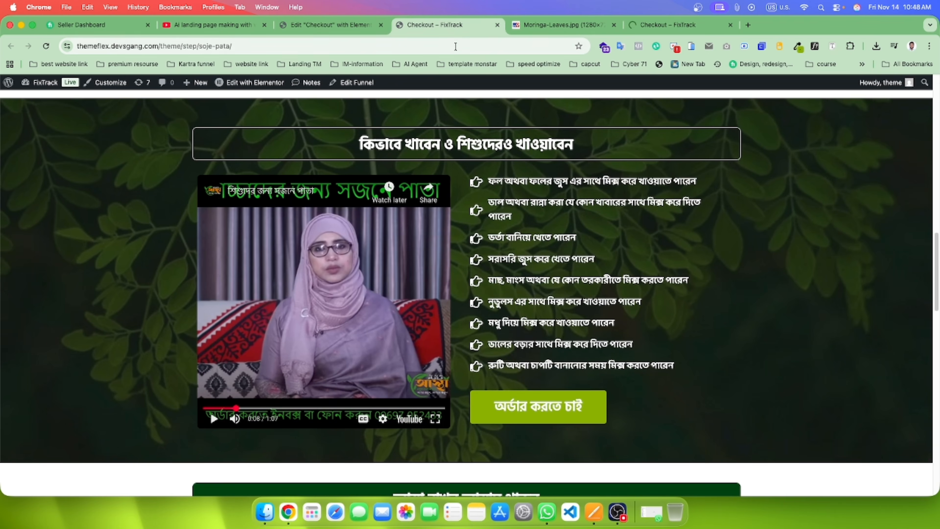
click(449, 26)
click(328, 26)
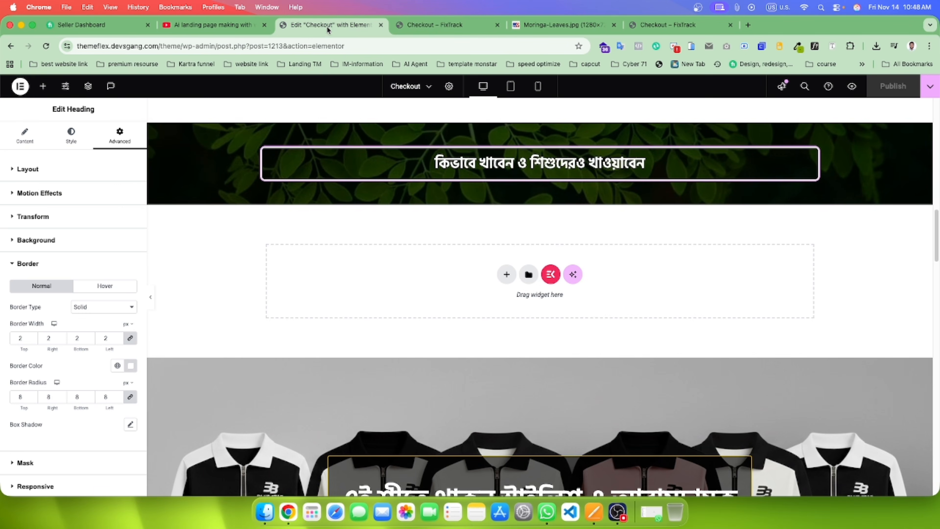
Step: Set the leaf container's item direction to a horizontal row and enable wrapping
click(43, 86)
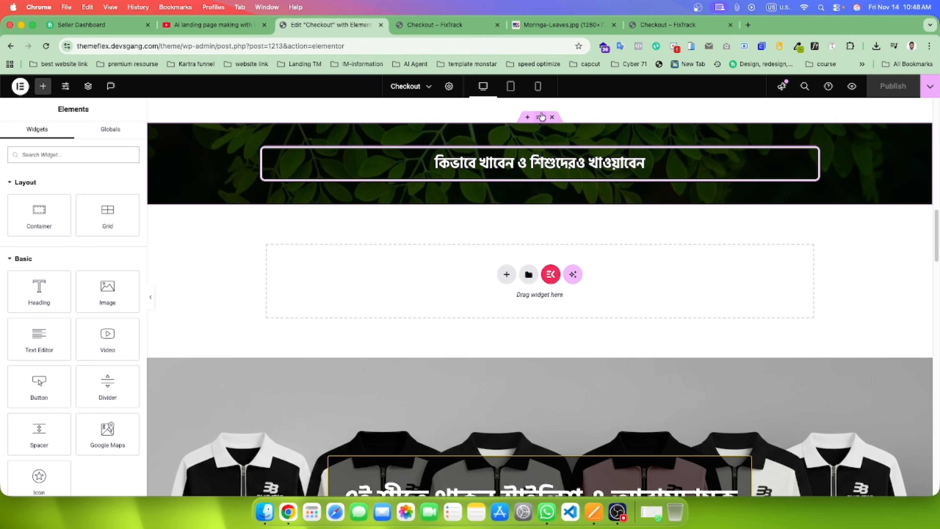
click(540, 117)
click(24, 135)
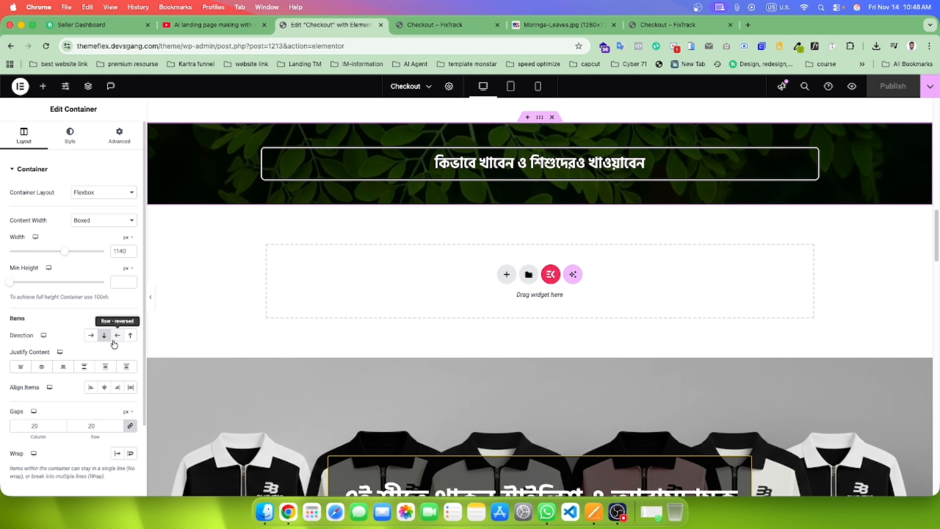
click(90, 335)
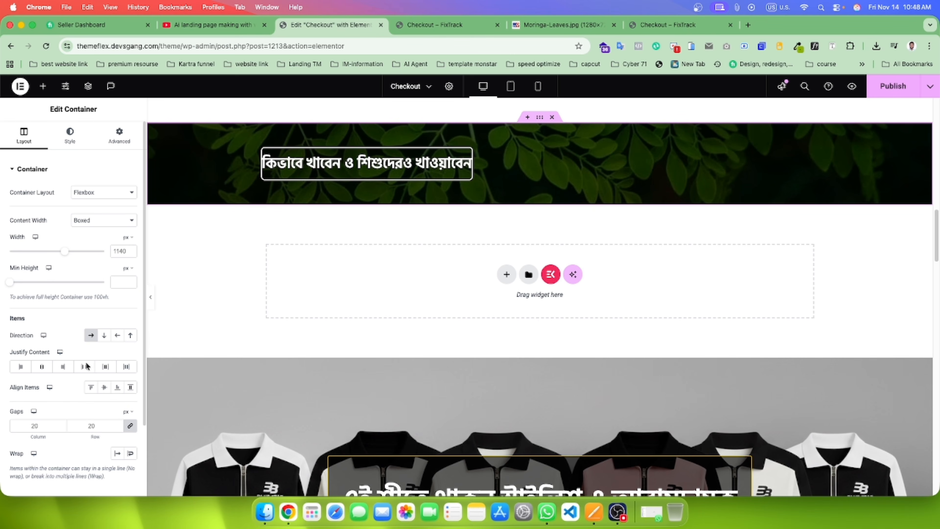
scroll(92, 392, down, 5)
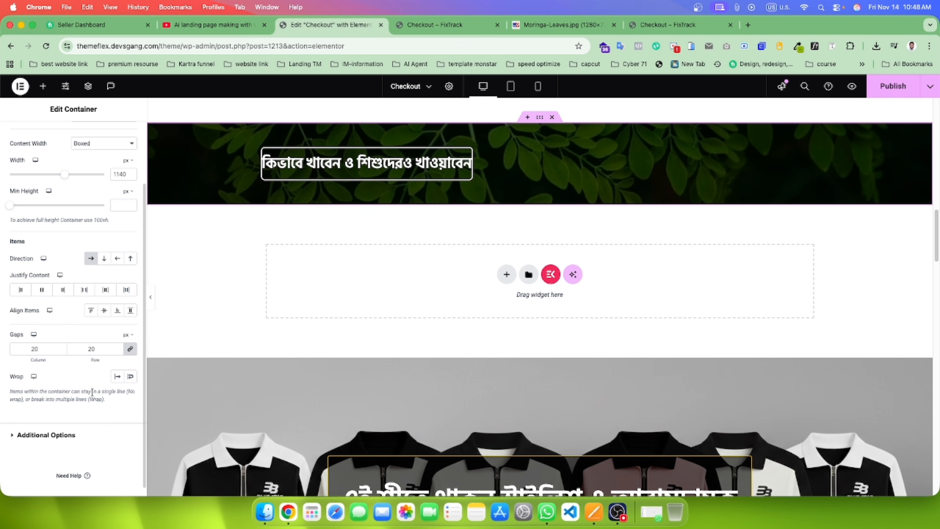
click(130, 376)
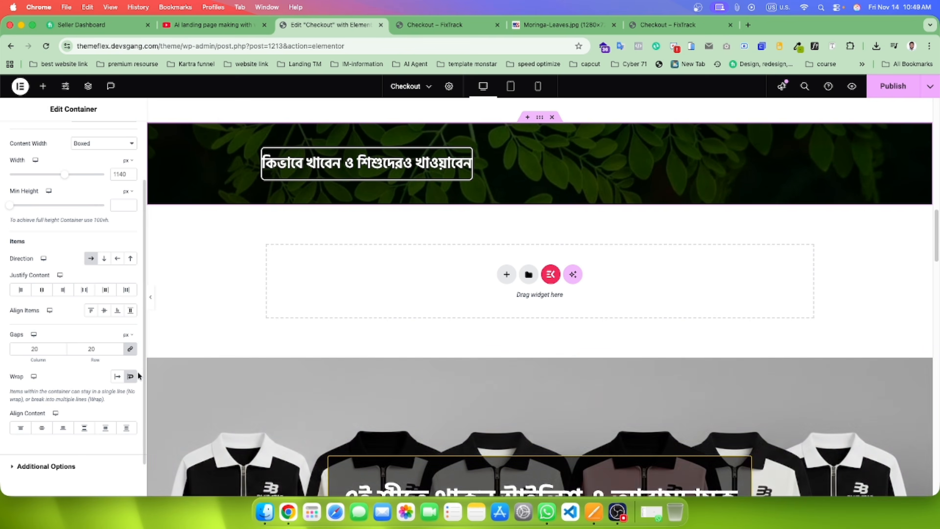
scroll(452, 247, up, 3)
Step: Set the outlined heading's width to Full Width (100%)
click(465, 223)
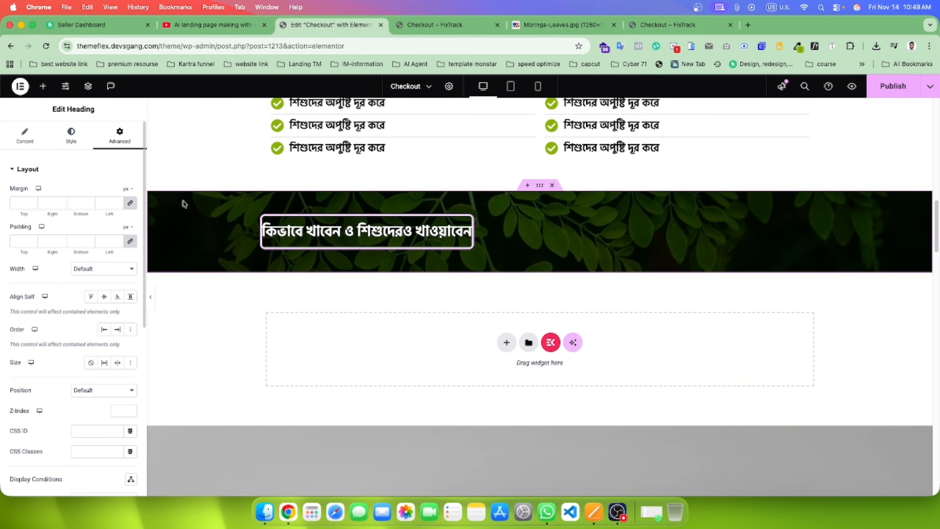
click(90, 271)
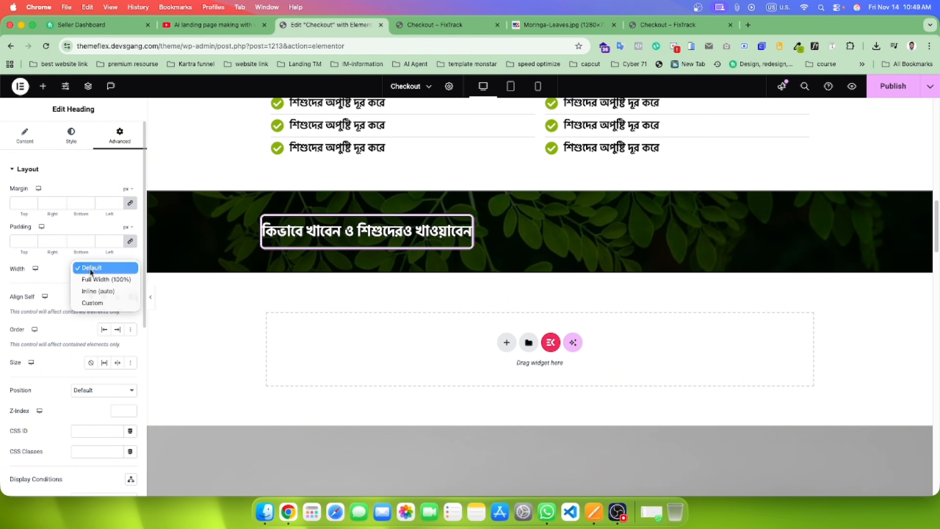
click(98, 281)
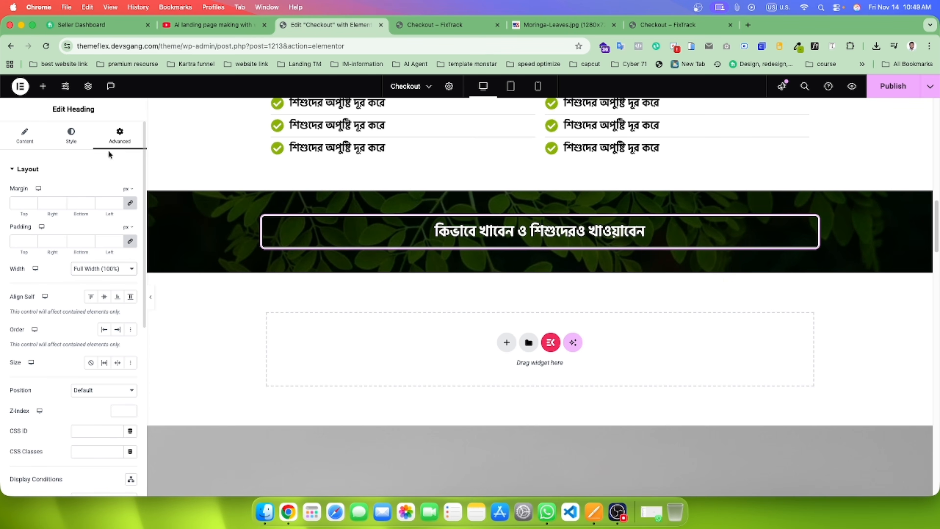
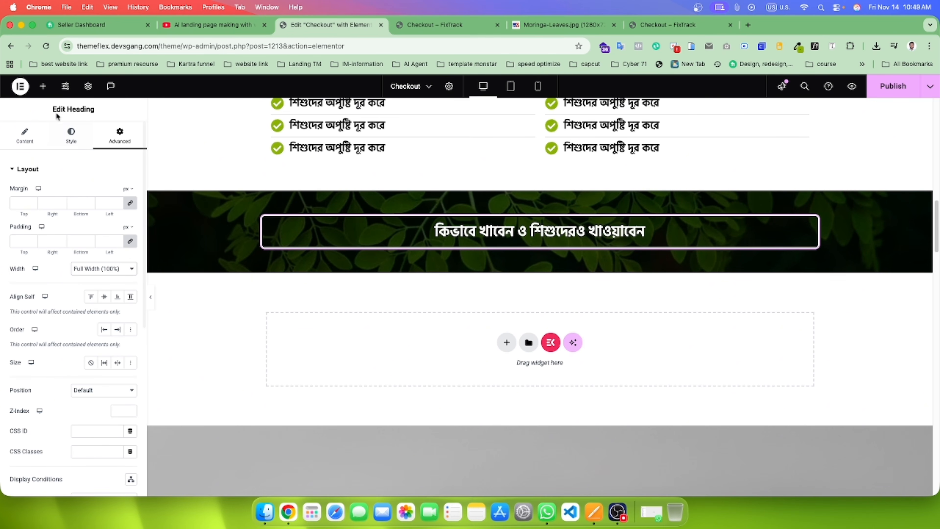
Step: Add an inner container below the heading in the leaf container, set its width to 50%, and duplicate it
click(43, 86)
drag(40, 230, 124, 251)
drag(48, 220, 625, 231)
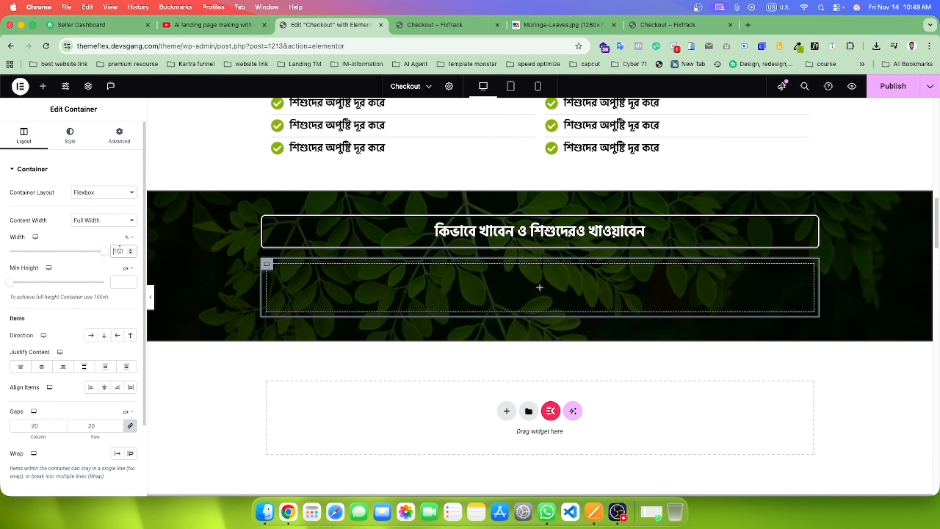
text(50)
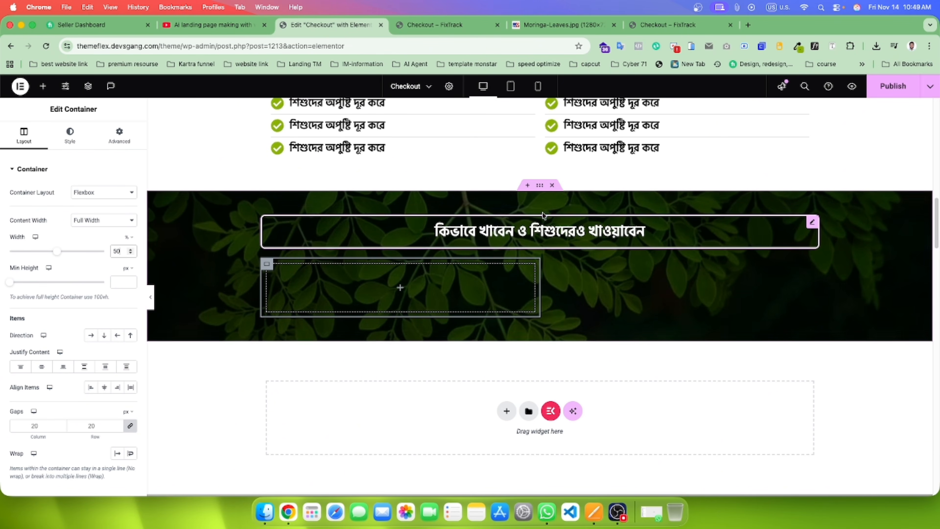
right_click(265, 261)
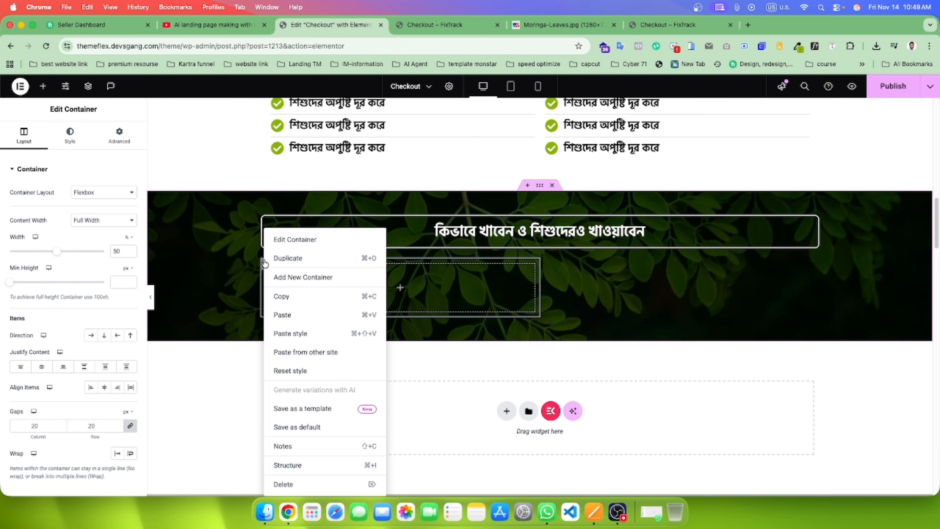
click(314, 258)
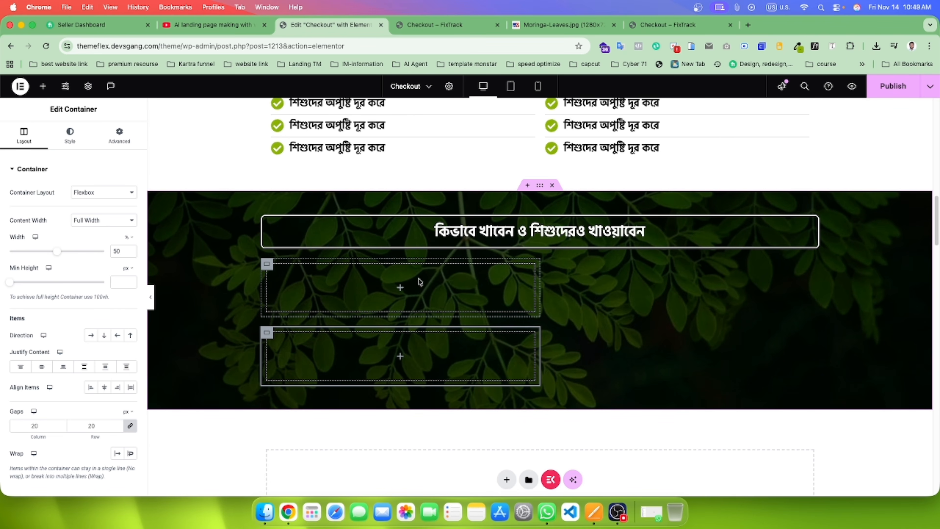
Step: Set the leaf container's column and row gaps to 0
click(540, 186)
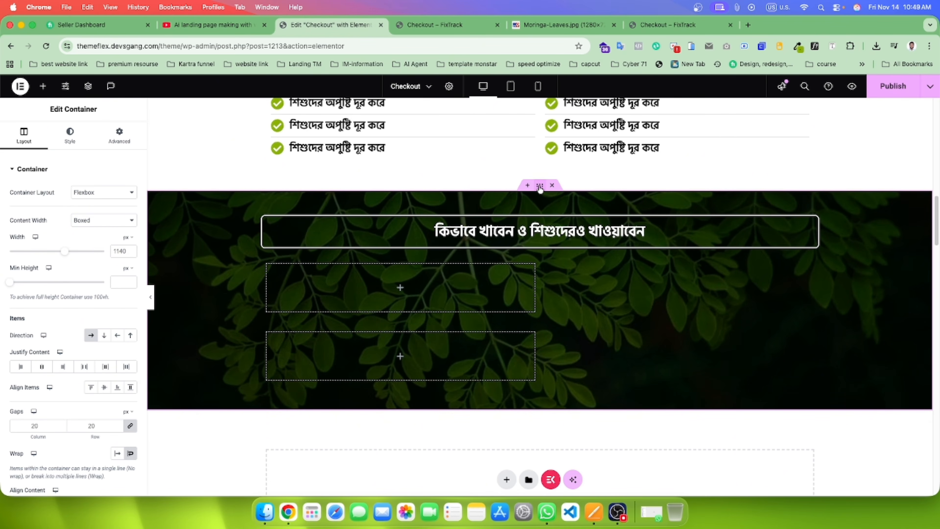
scroll(84, 385, down, 3)
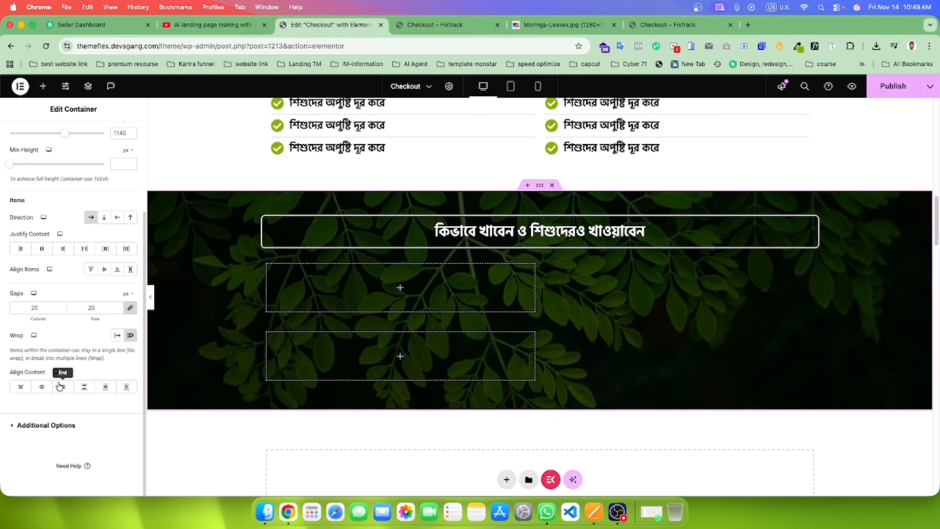
click(131, 309)
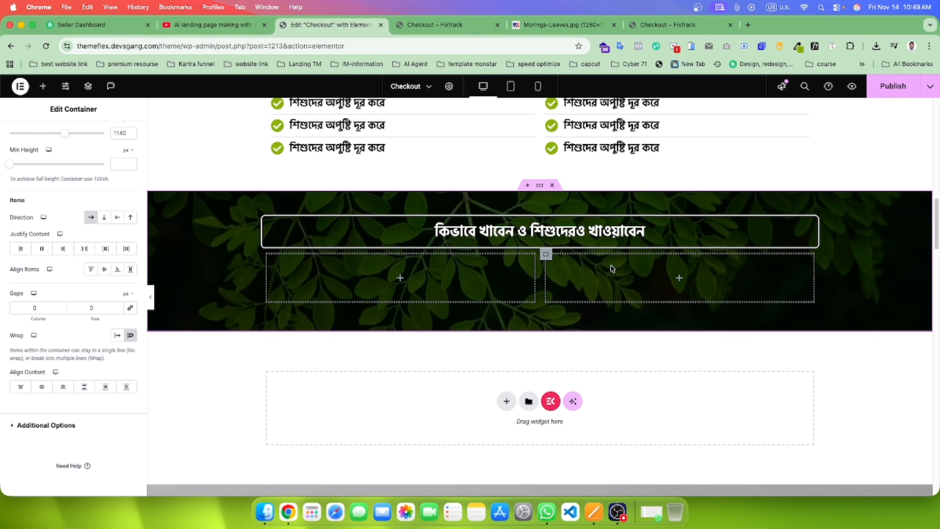
Step: Unlink the outlined heading's padding and margin values, leaving the padding at 0 and setting the bottom margin to 20 px
click(601, 224)
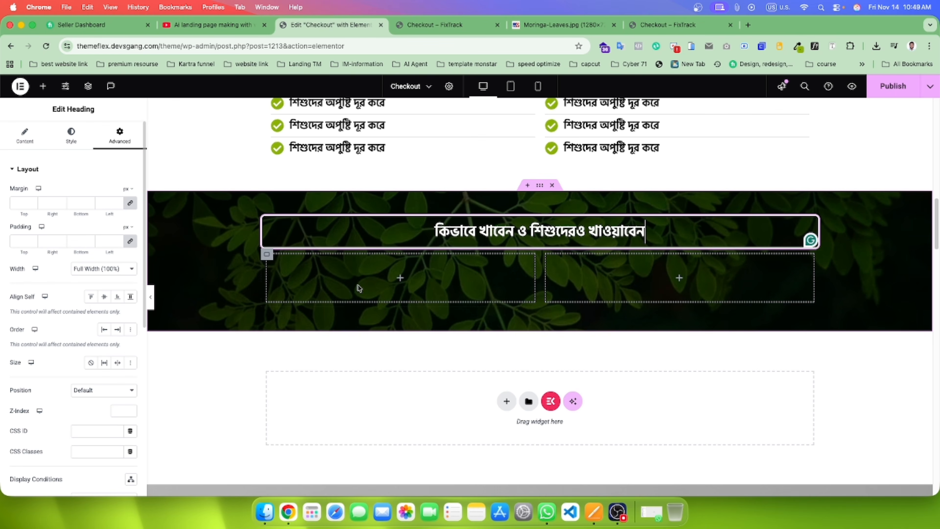
click(130, 241)
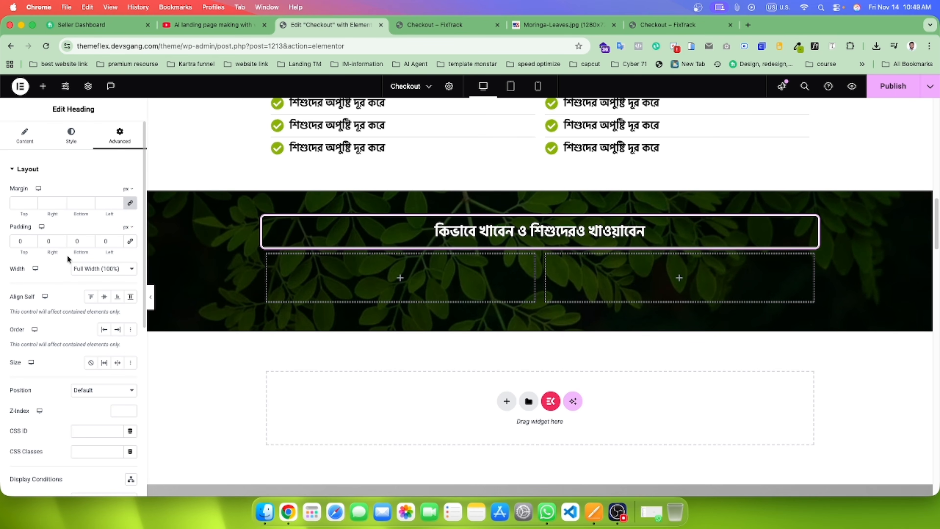
click(133, 202)
text(5)
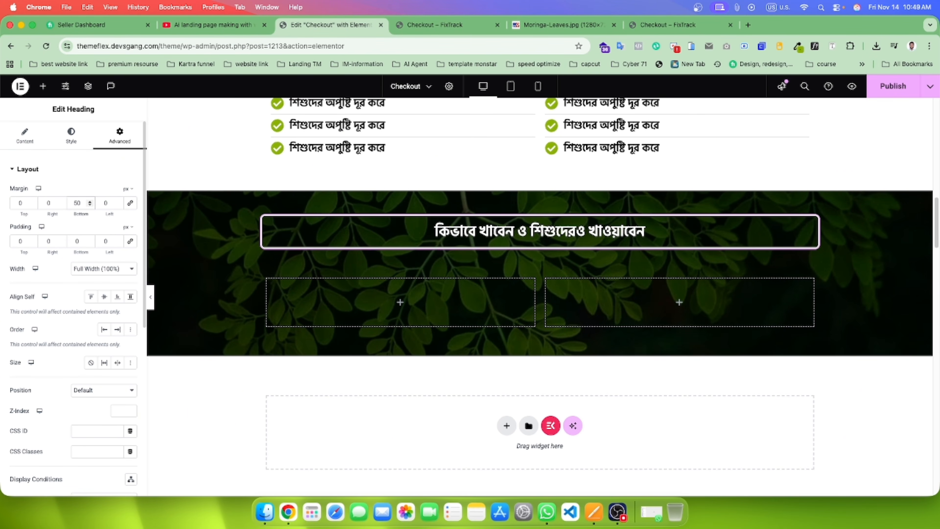
key(BackSpace)
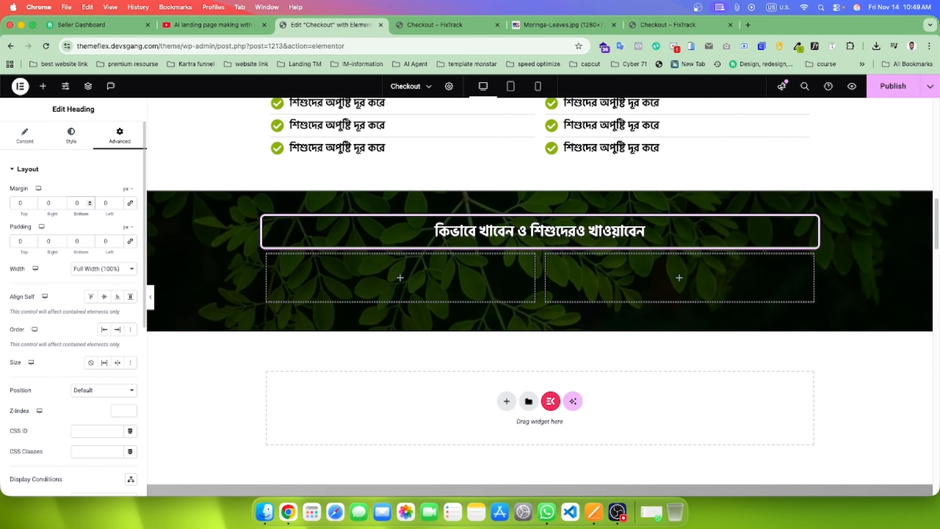
text(21)
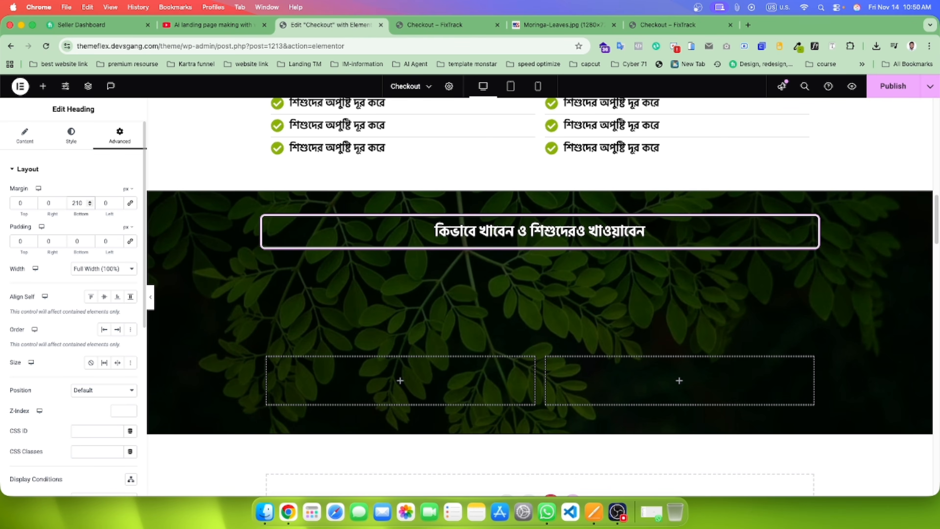
key(BackSpace)
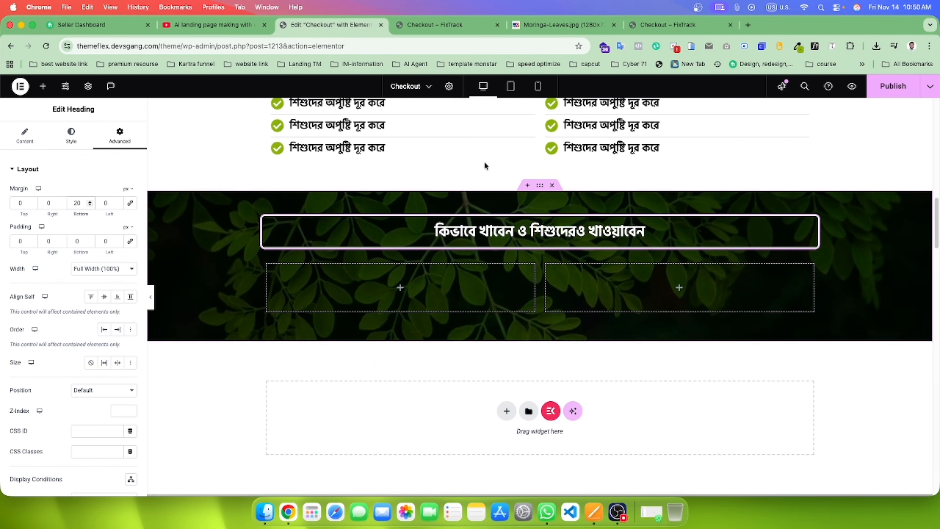
Step: Check the reference section's layout and add a Video widget to the first column below the outlined heading
click(432, 24)
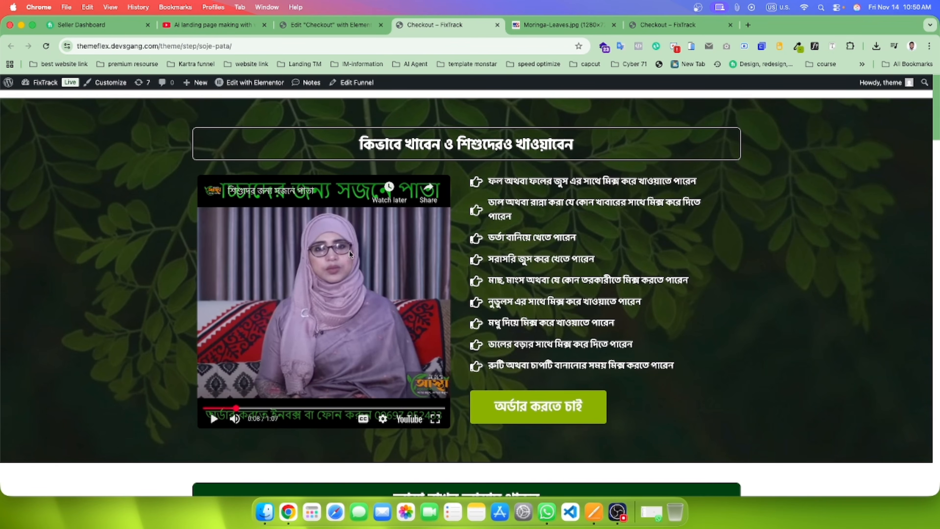
click(326, 25)
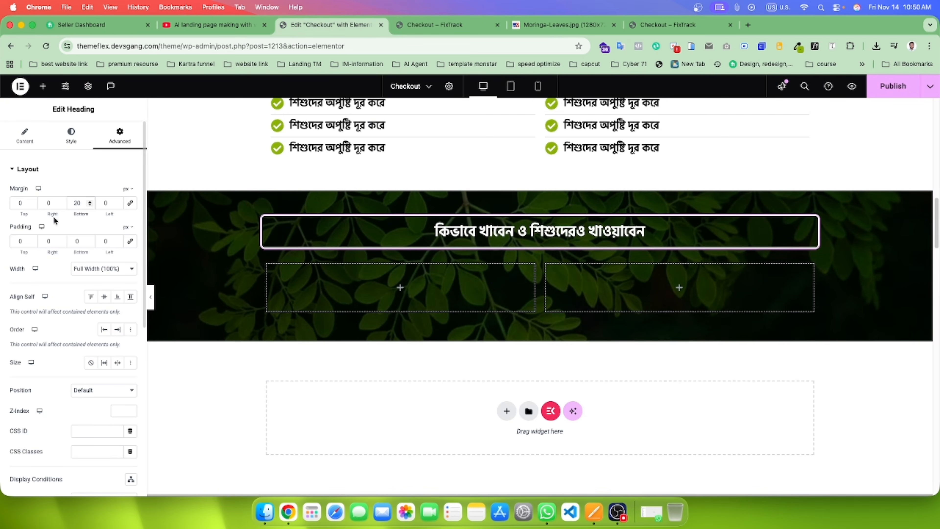
click(43, 86)
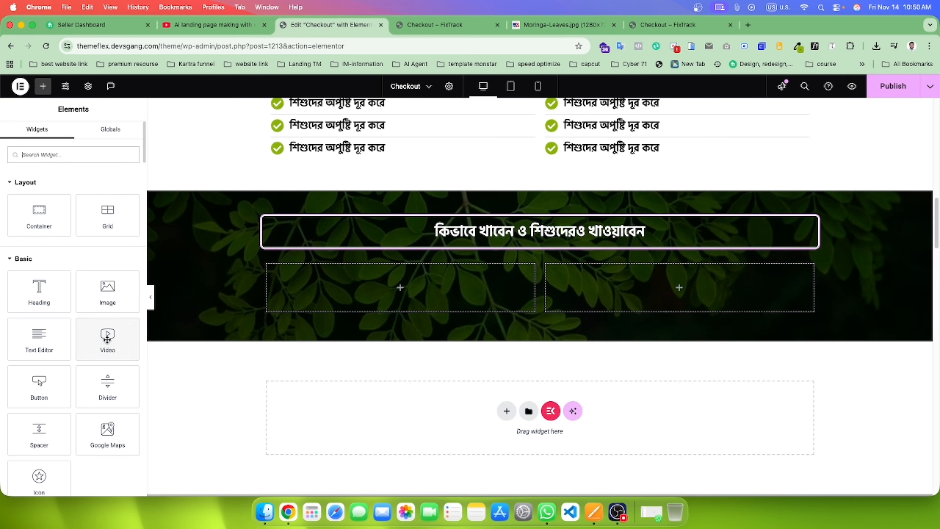
drag(107, 335, 404, 284)
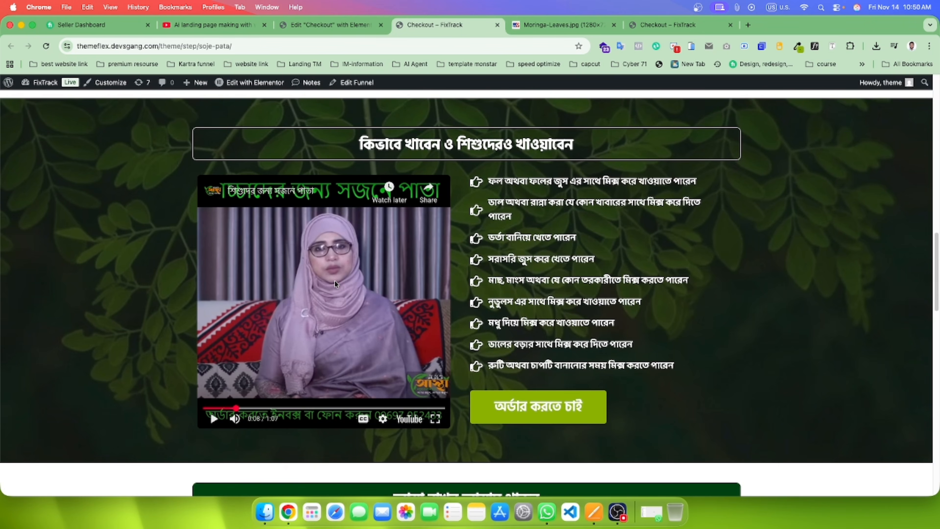
click(323, 275)
right_click(323, 274)
click(344, 306)
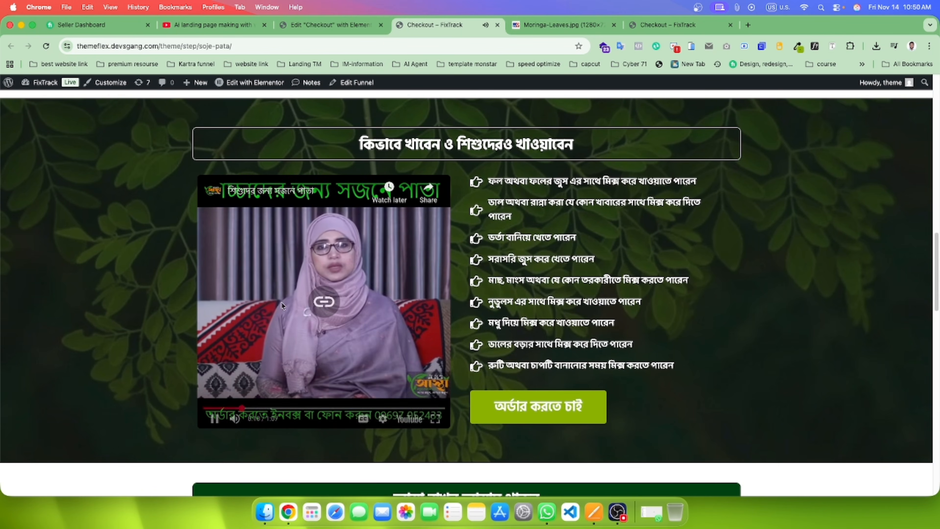
click(329, 24)
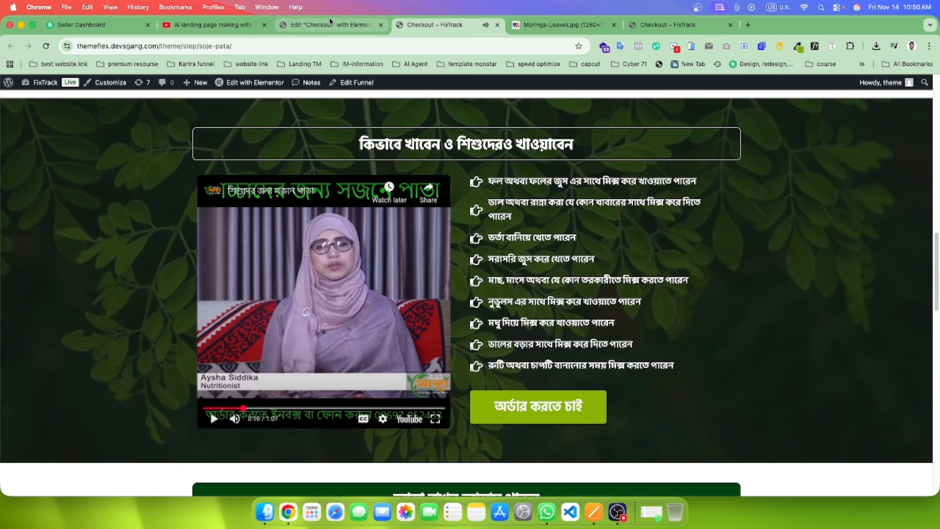
triple_click(85, 219)
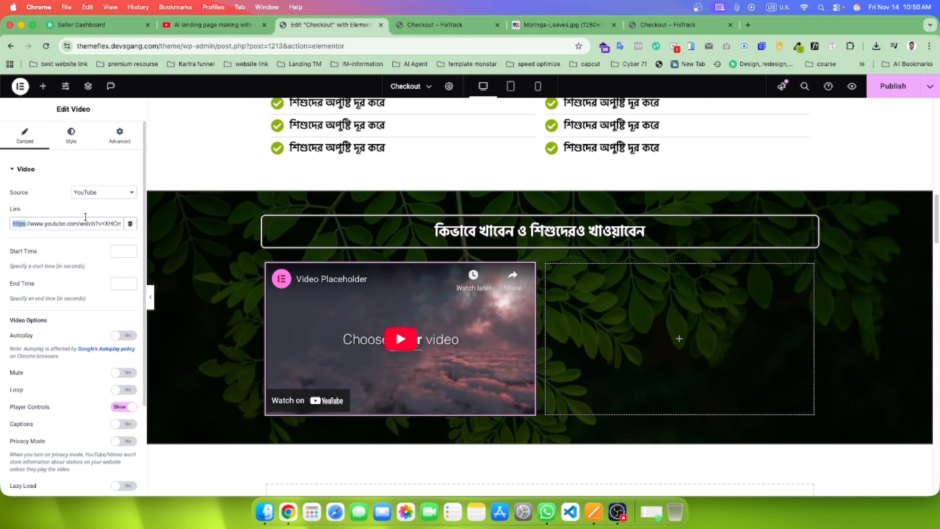
text(https://youtu.be/PVtsUmS2TjY)
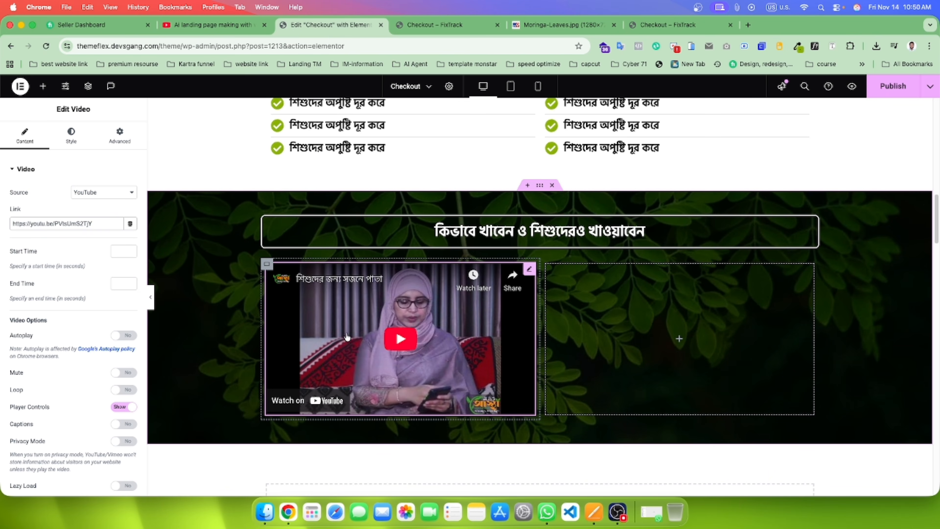
Step: Try the 21:9 and 9:16 aspect ratios on the video and return it to 16:9
scroll(80, 340, down, 3)
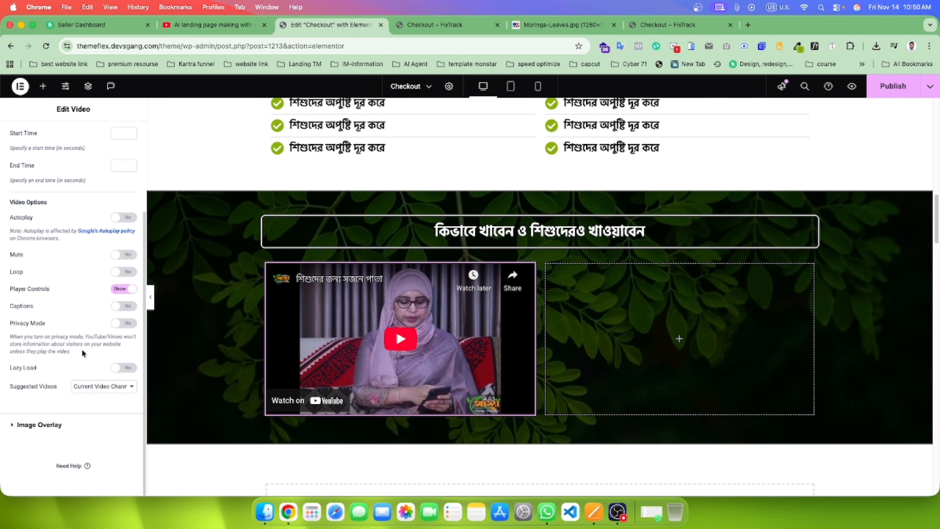
scroll(65, 317, up, 3)
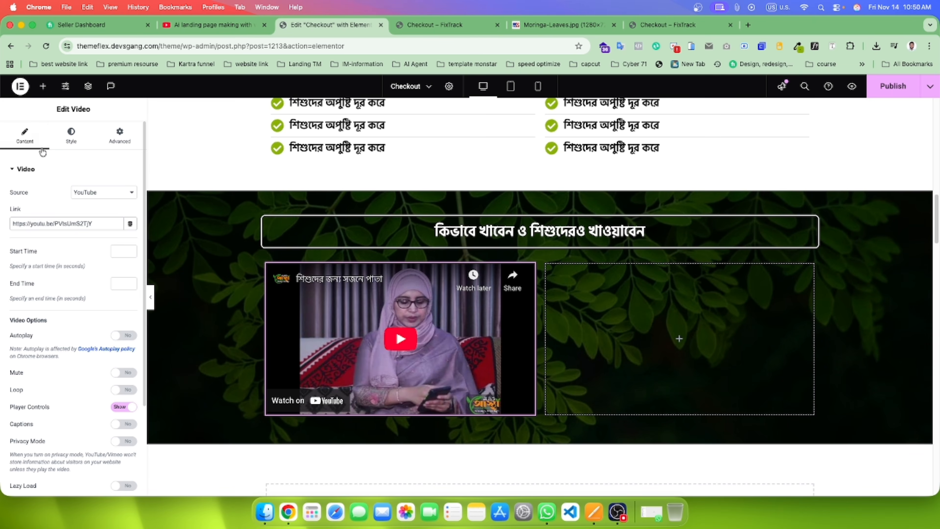
click(57, 145)
click(106, 197)
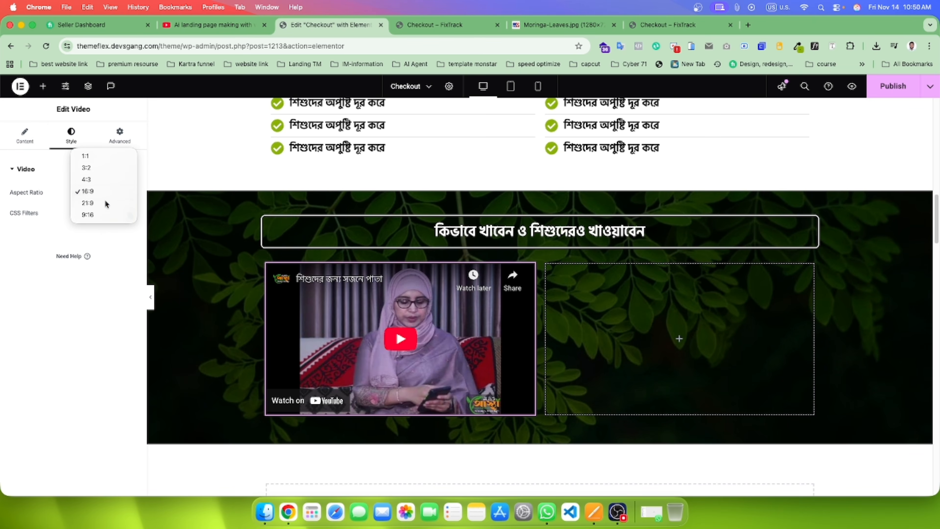
click(106, 203)
click(95, 192)
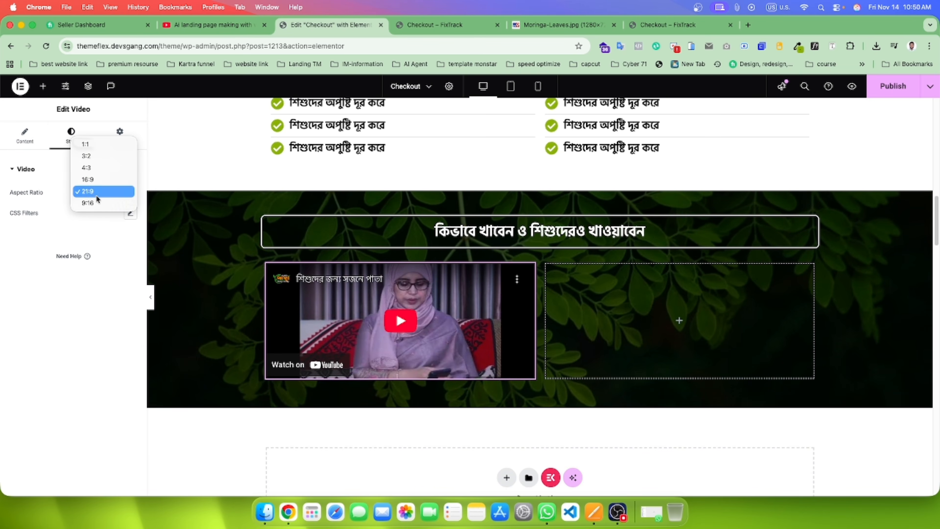
click(95, 204)
click(91, 197)
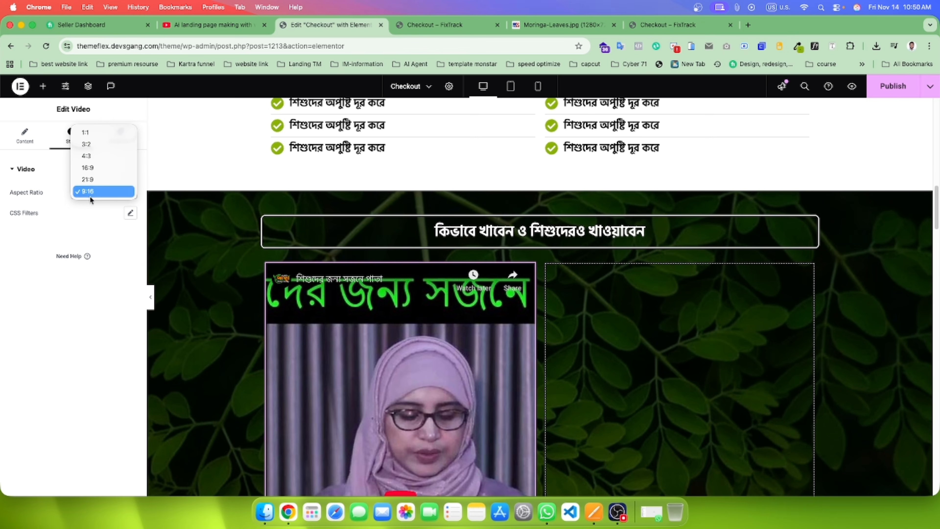
click(94, 166)
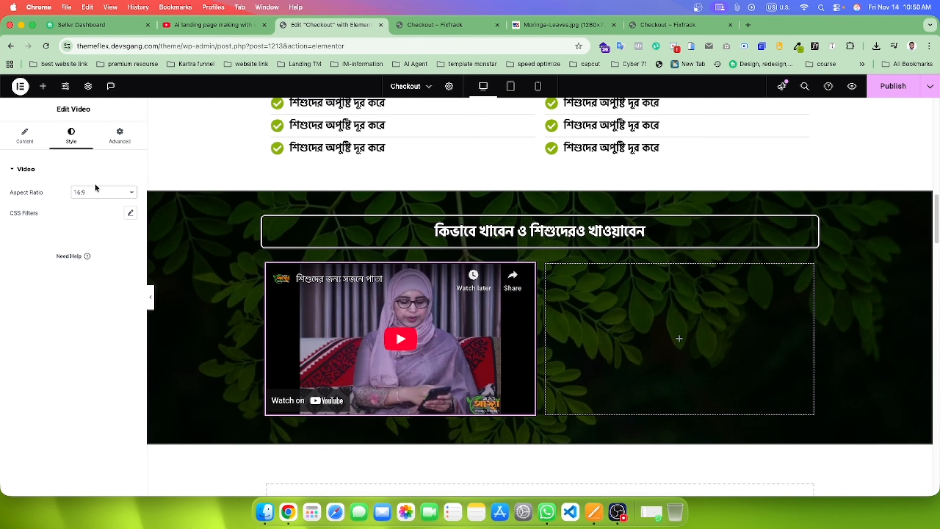
Step: Set the video's aspect ratio to 4:3 and compare it with the video on the reference page
click(95, 189)
click(93, 179)
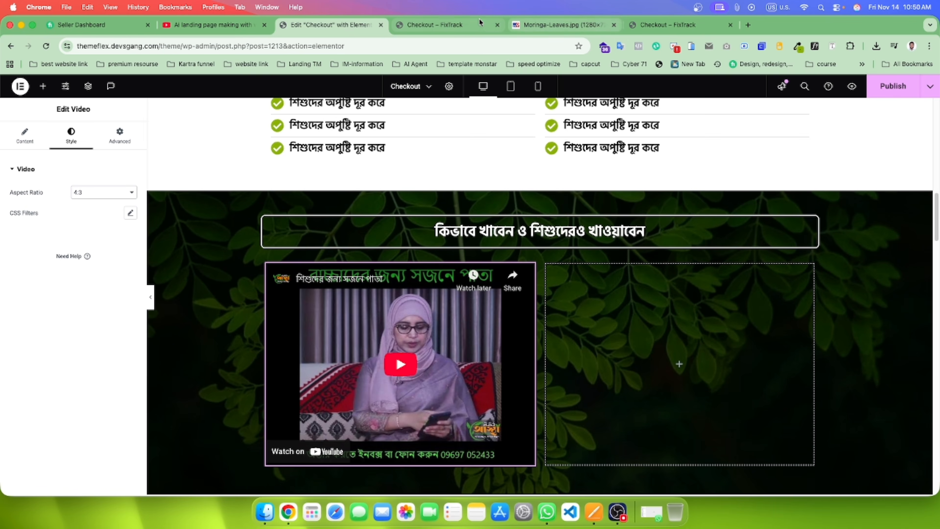
click(442, 26)
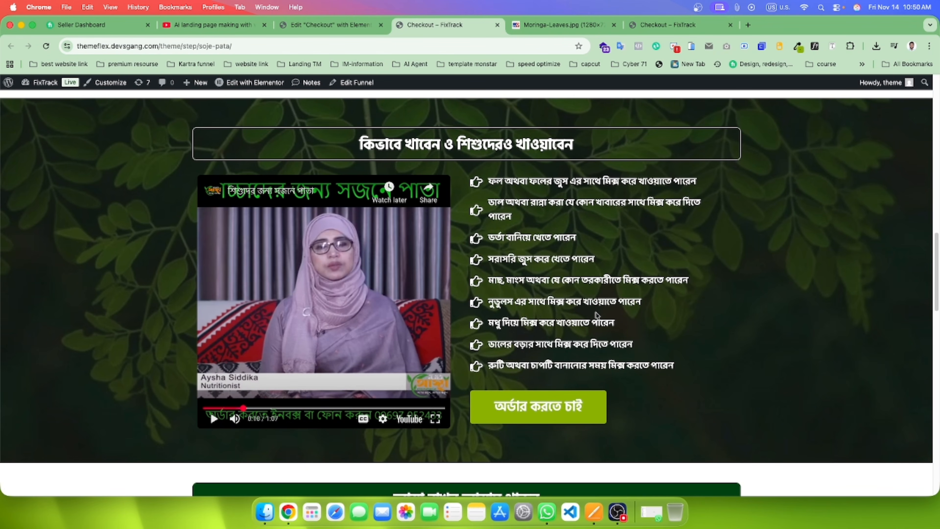
click(335, 24)
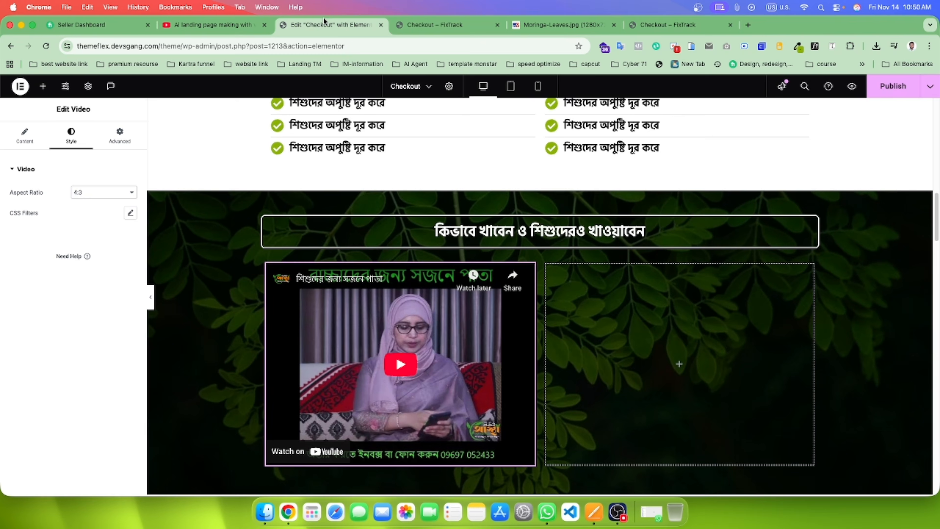
Step: Copy the icon list from the second column of the section above and paste it into the empty column beside the video
scroll(684, 206, up, 3)
right_click(600, 139)
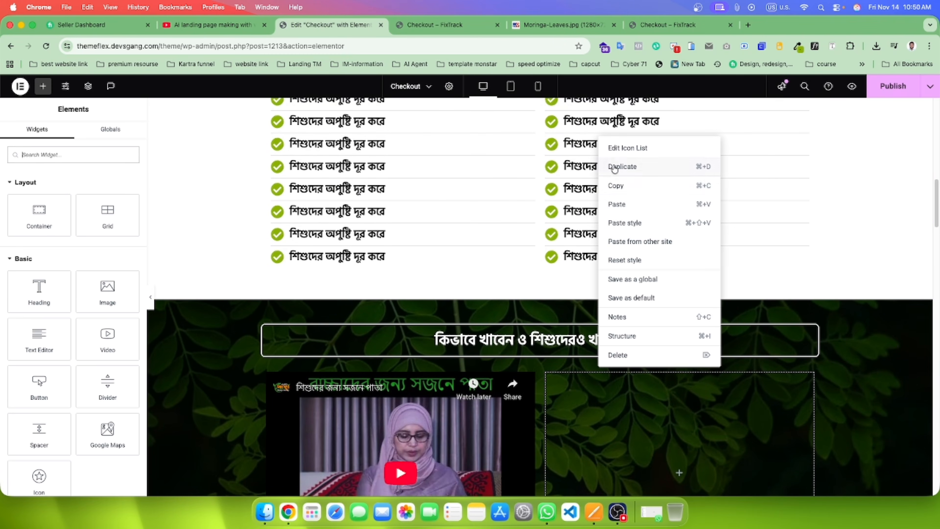
click(615, 186)
scroll(619, 175, down, 5)
right_click(618, 174)
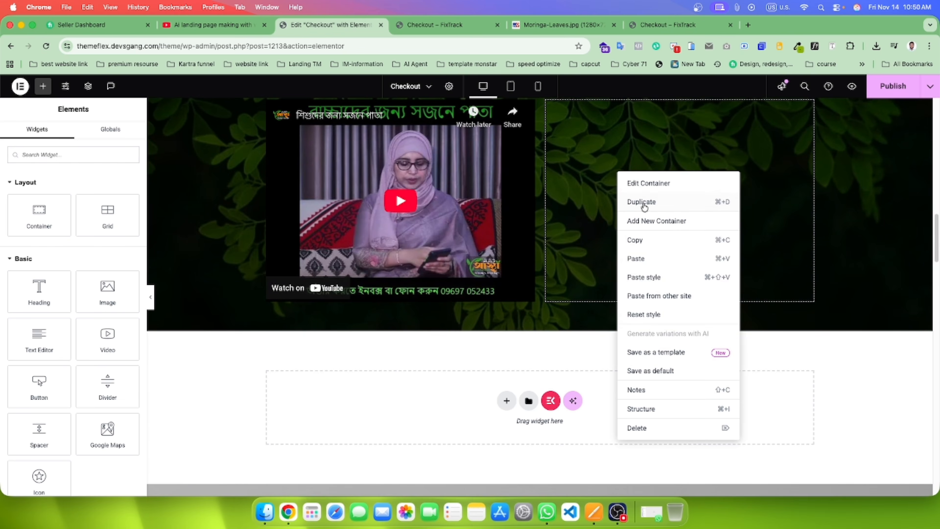
click(647, 258)
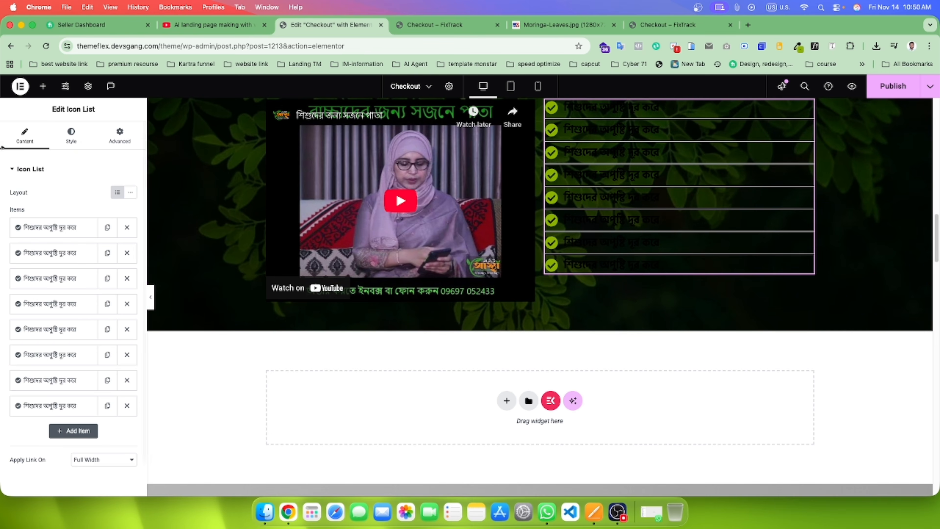
Step: Set the text color of the icon list beside the video to white
click(76, 133)
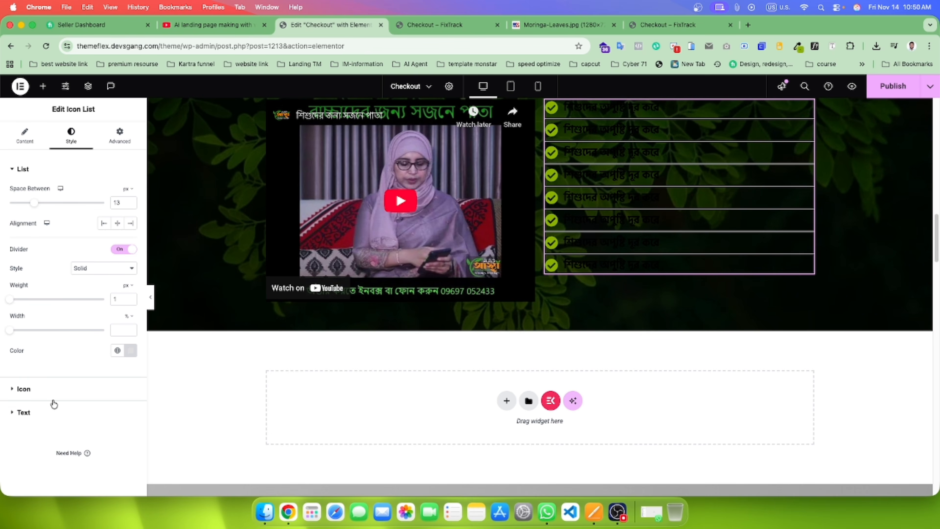
click(51, 410)
click(131, 301)
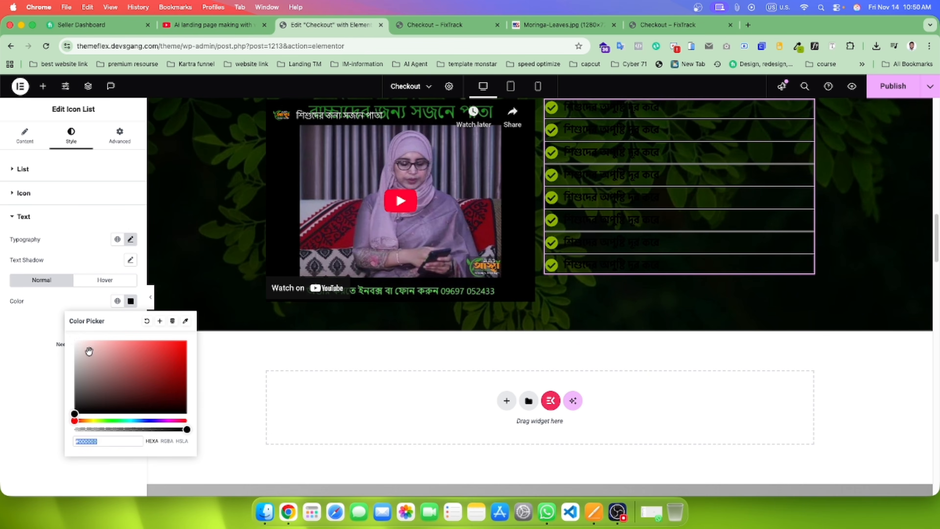
drag(89, 352, 25, 299)
click(27, 355)
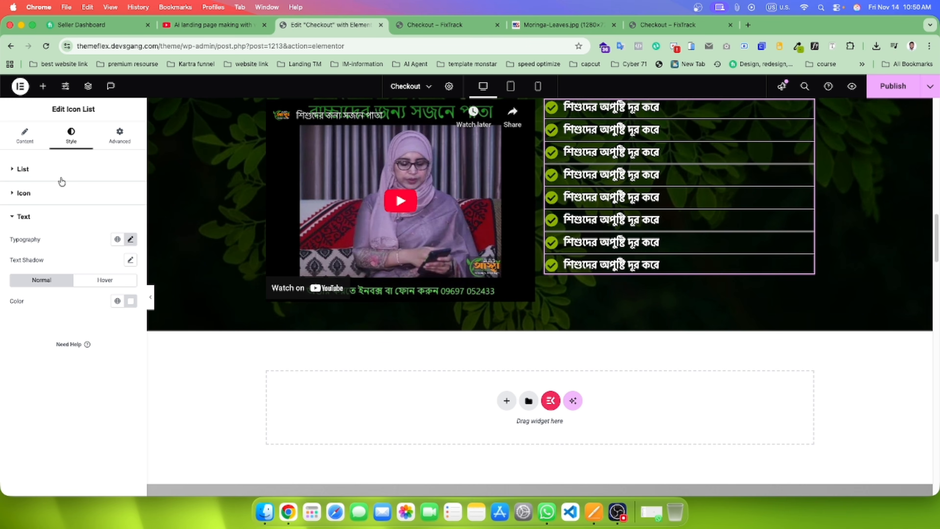
Step: Turn off the divider lines between the items of the icon list beside the video
click(24, 136)
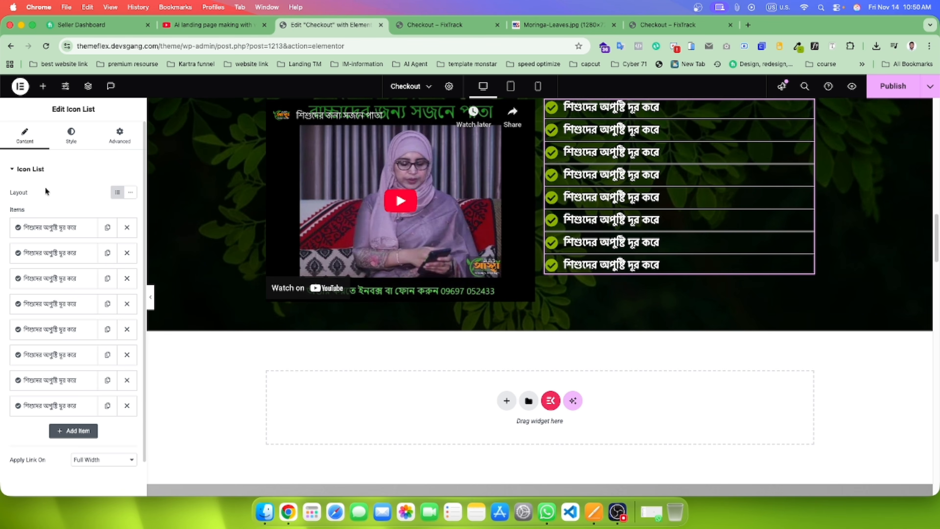
click(71, 135)
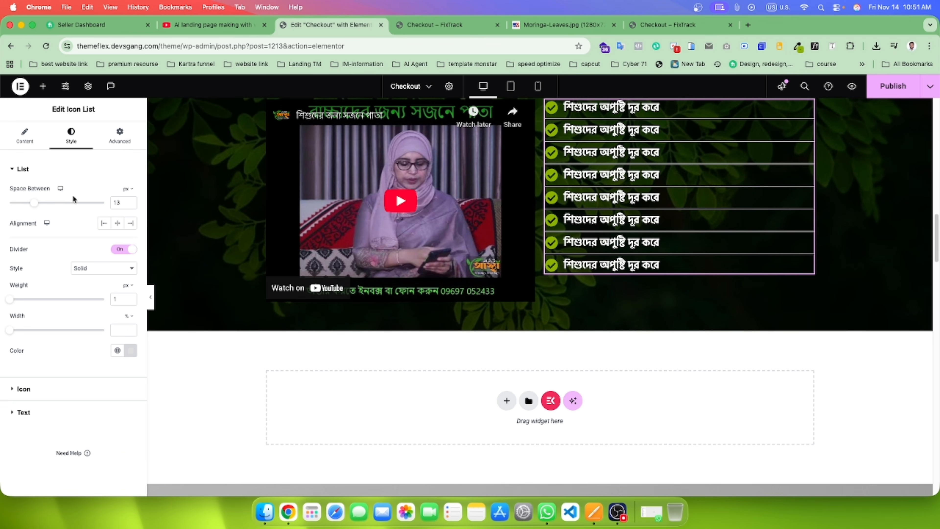
click(120, 248)
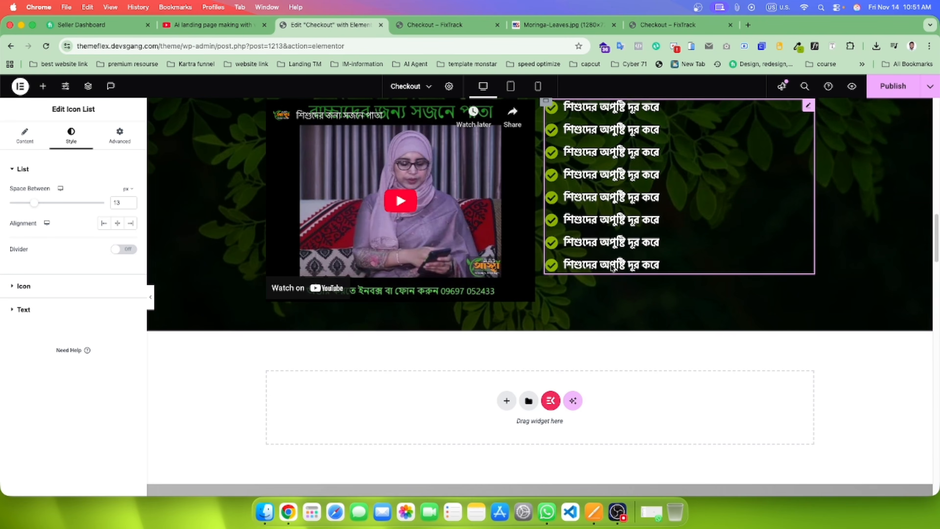
Step: Copy the first list line "ফল অথবা ফলের জুস এর সাথে মিক্স করে খাওয়াতে পারেন" from the reference page into the first icon list item's text
scroll(633, 261, up, 3)
click(444, 23)
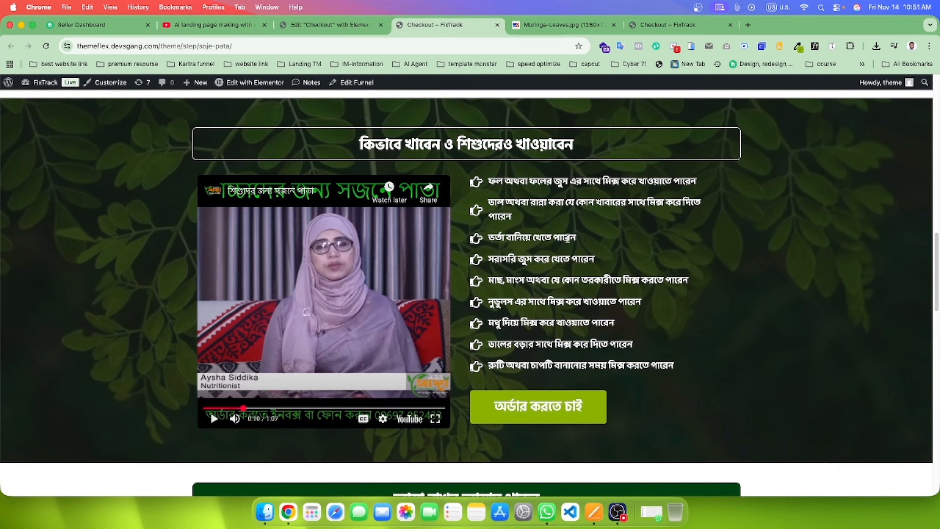
drag(696, 181, 480, 187)
key(super+c)
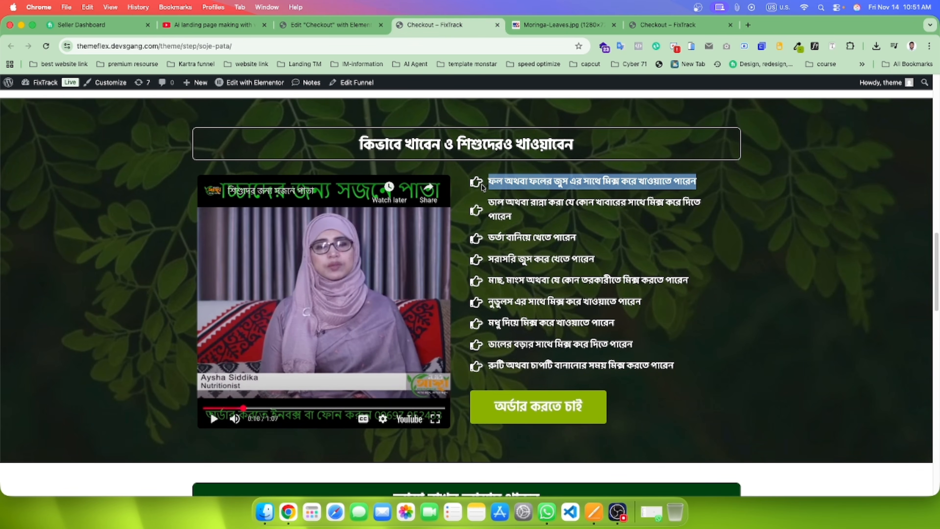
click(331, 24)
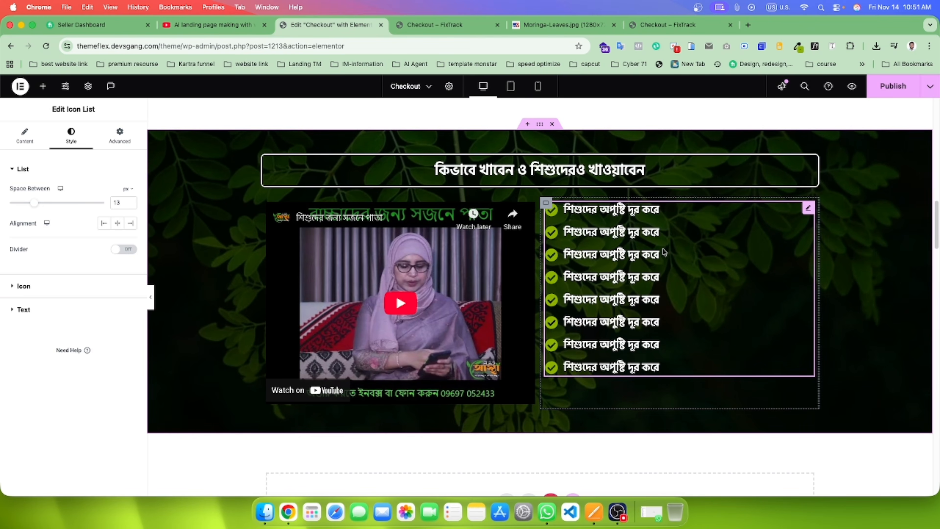
click(664, 252)
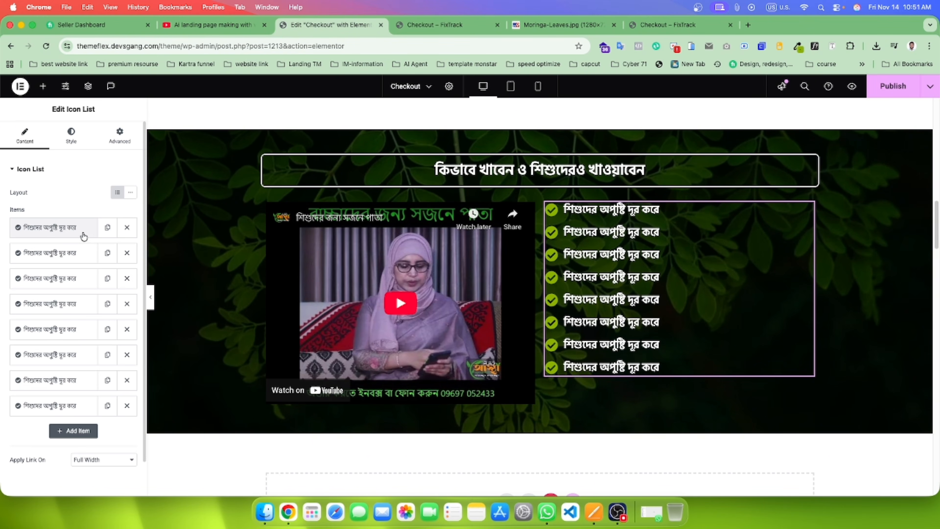
click(84, 236)
click(64, 263)
key(super+a)
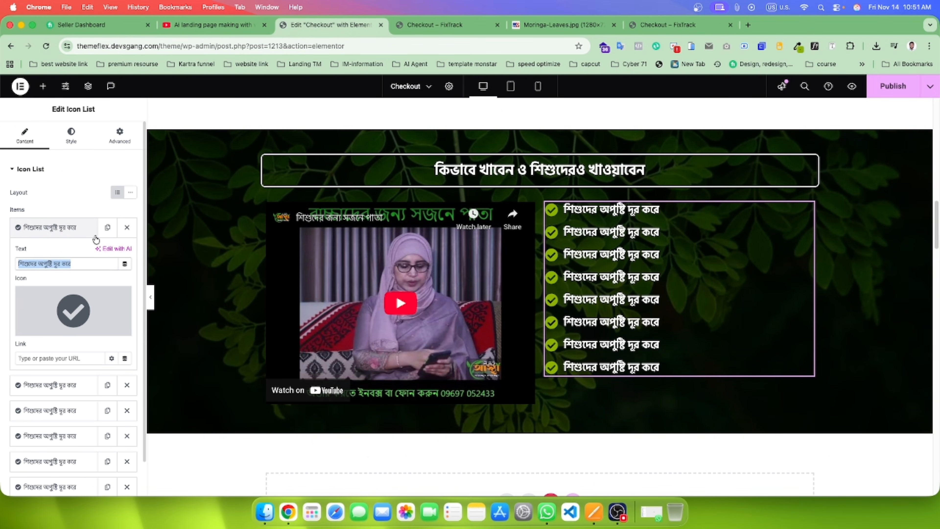
key(super+v)
Step: Search the icon library for "hand" and replace the first list item's icon with the outlined hand pointing right, as on the reference page
click(74, 311)
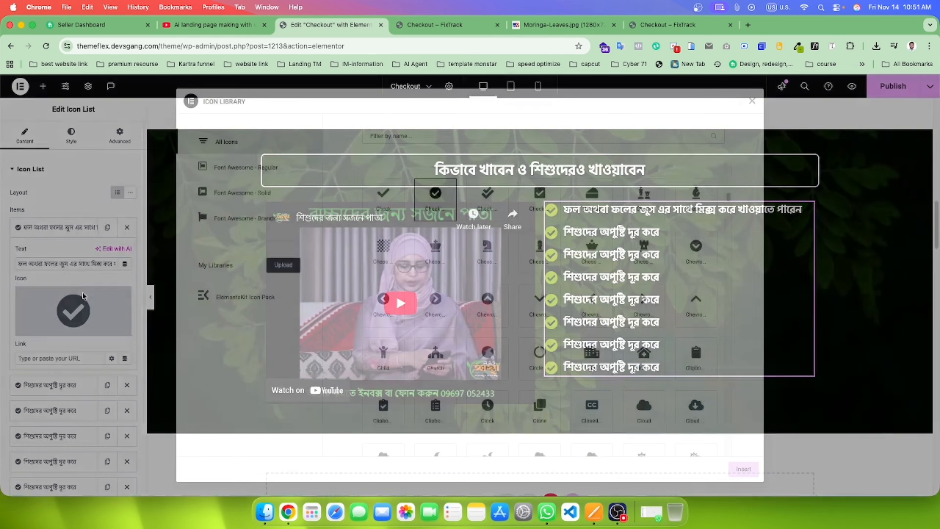
click(457, 137)
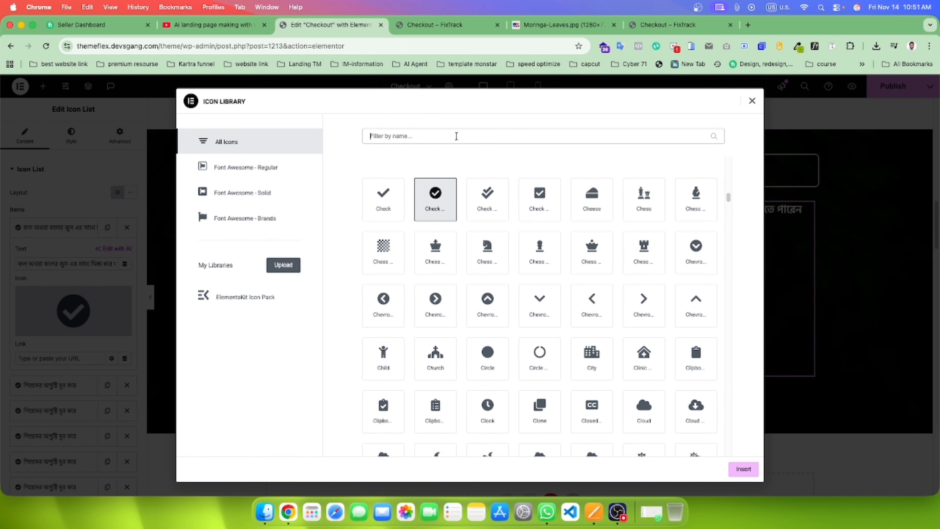
text(hand)
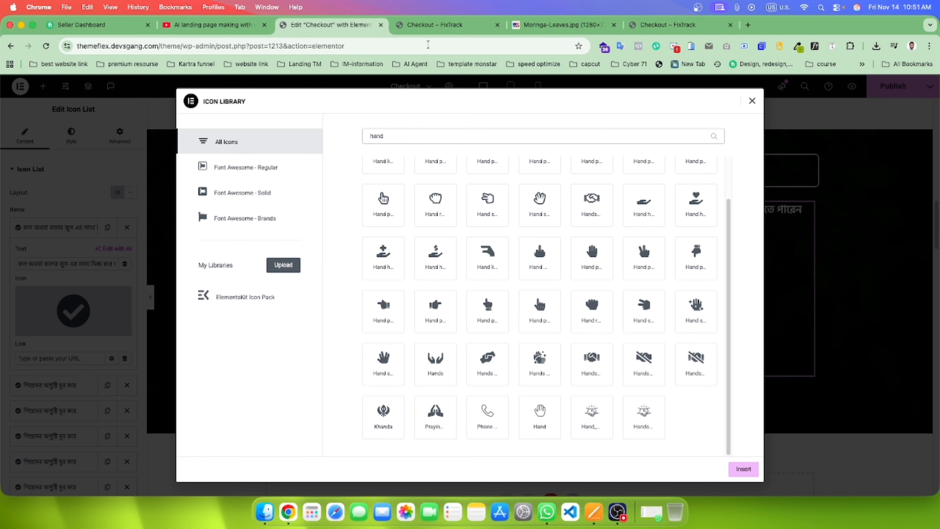
click(438, 24)
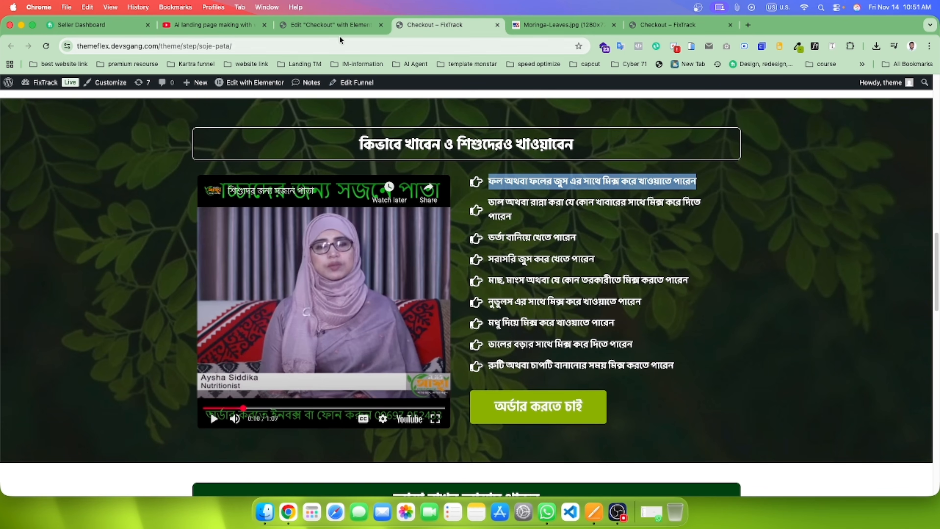
click(342, 26)
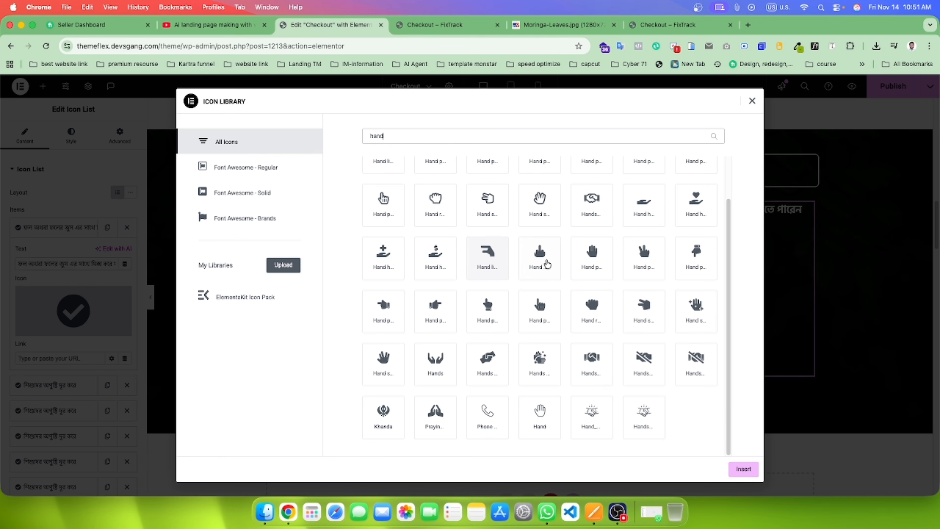
scroll(577, 271, up, 3)
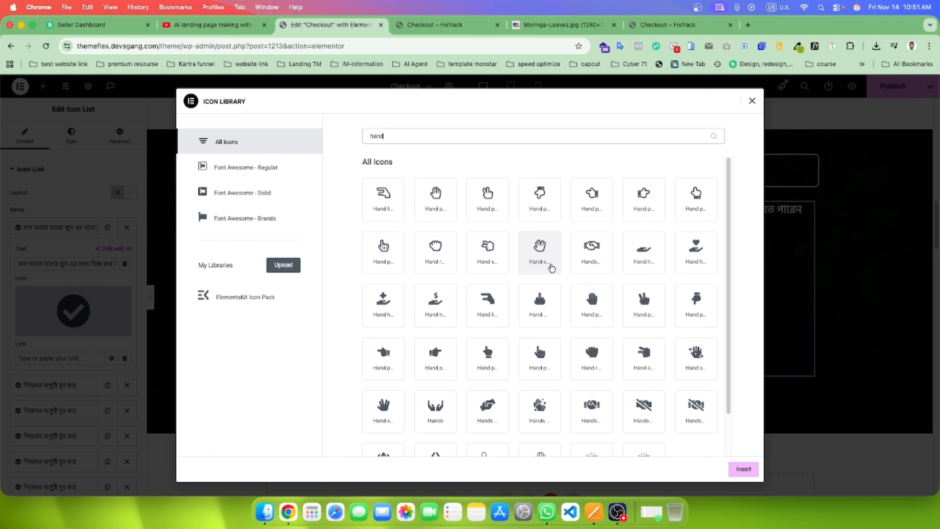
click(653, 206)
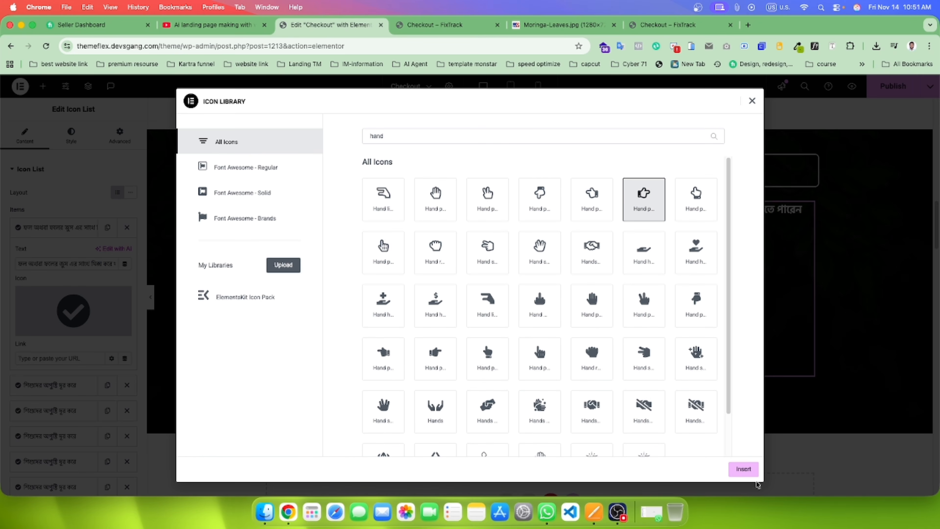
click(744, 470)
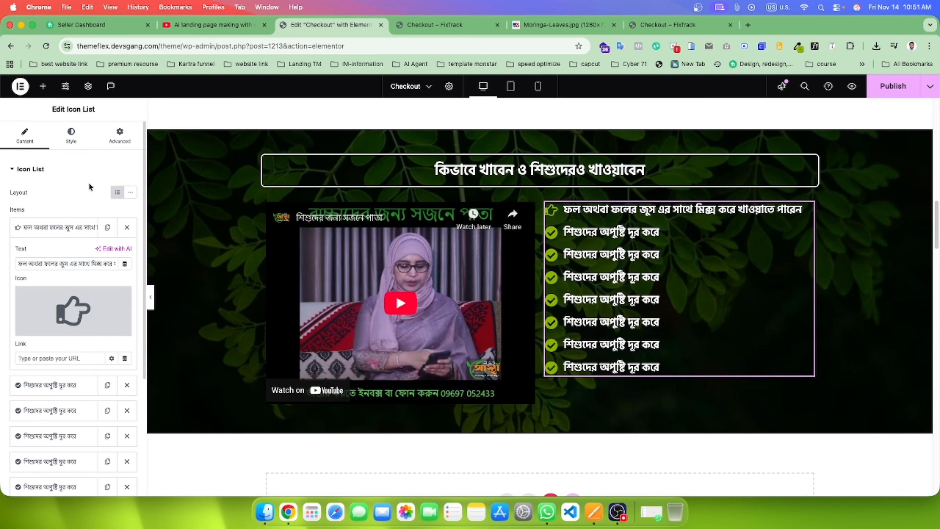
Step: Set the icon color of the list beside the video to white
click(71, 135)
click(36, 284)
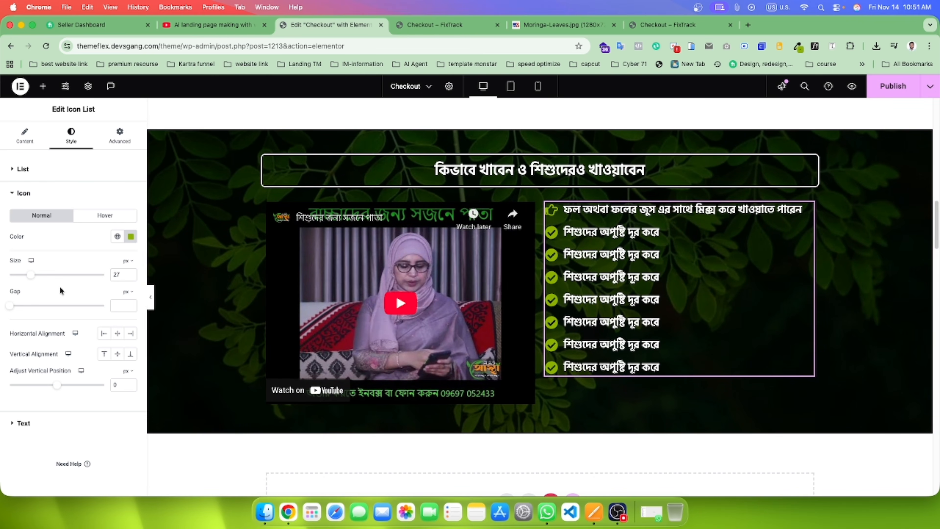
click(130, 236)
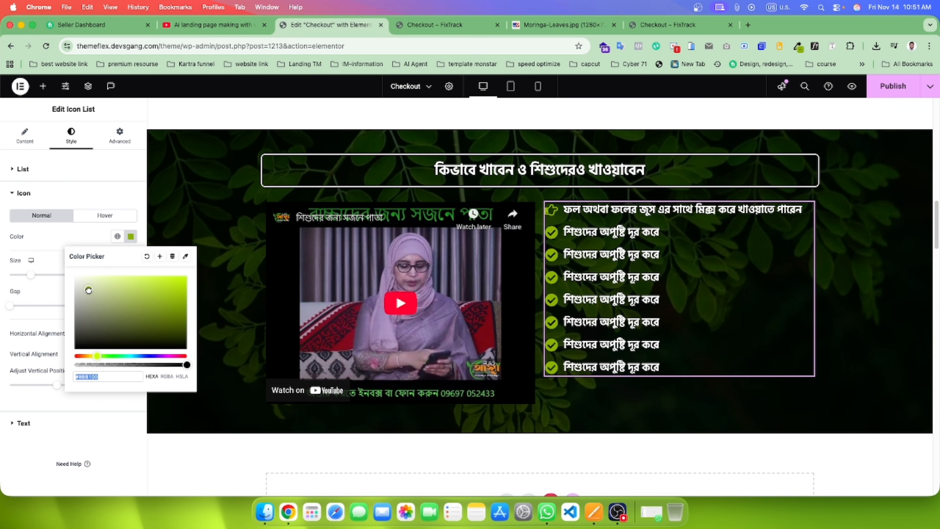
drag(79, 293, 52, 247)
click(52, 248)
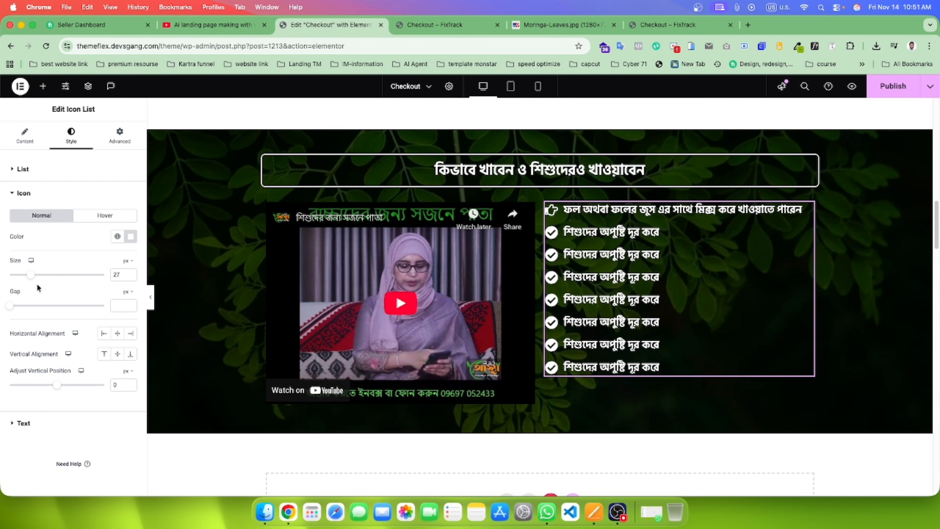
Step: Delete all the check-icon items from the list beside the video, keeping only the first item with the hand icon
click(25, 135)
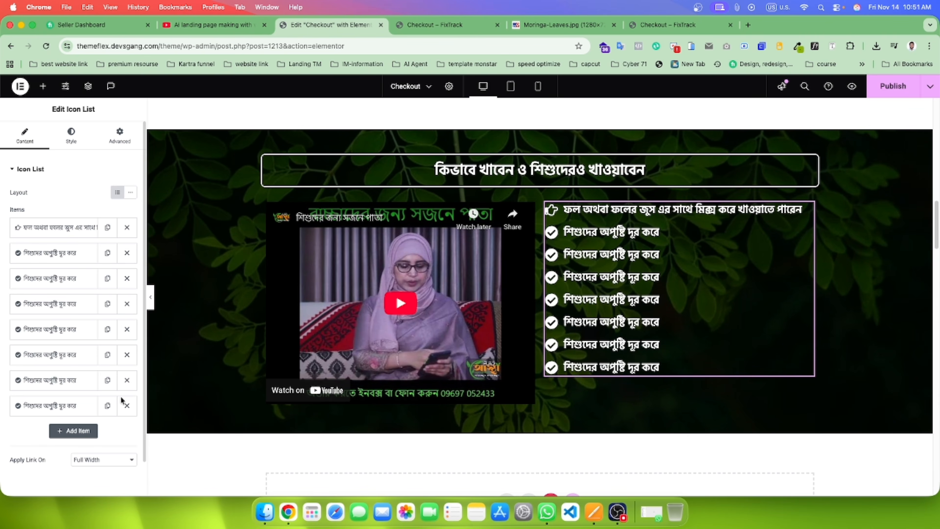
click(126, 405)
click(127, 254)
click(127, 254)
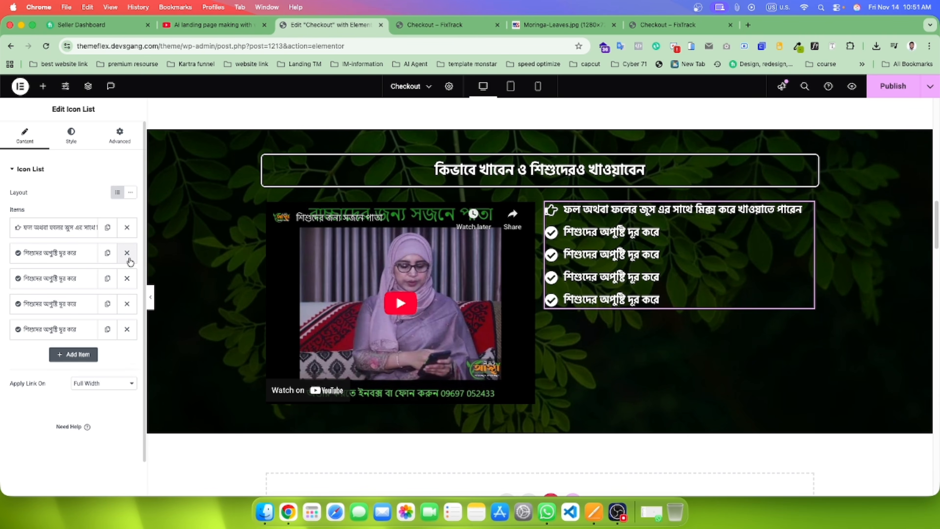
click(128, 254)
click(127, 254)
click(127, 254)
click(128, 254)
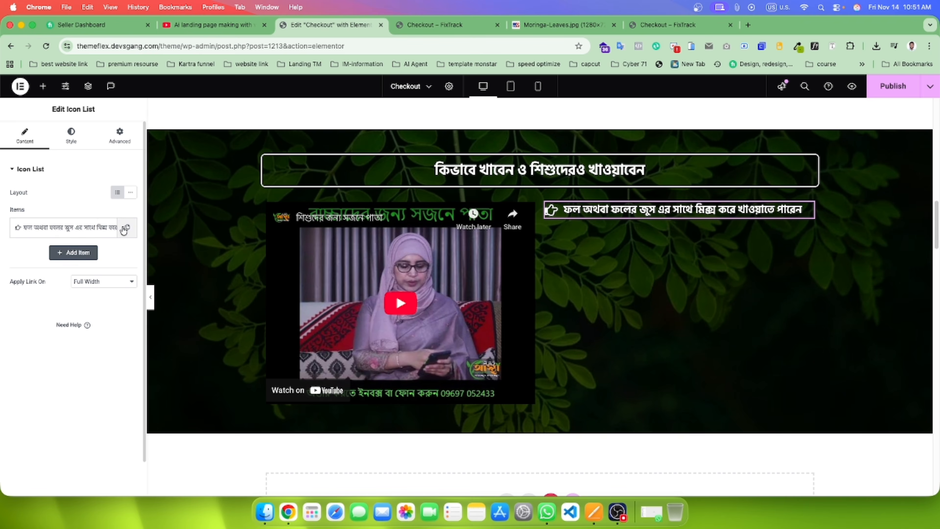
Step: Duplicate the hand-icon item so the list beside the video has seven identical items, removing the surplus copy
click(107, 227)
click(107, 253)
click(107, 253)
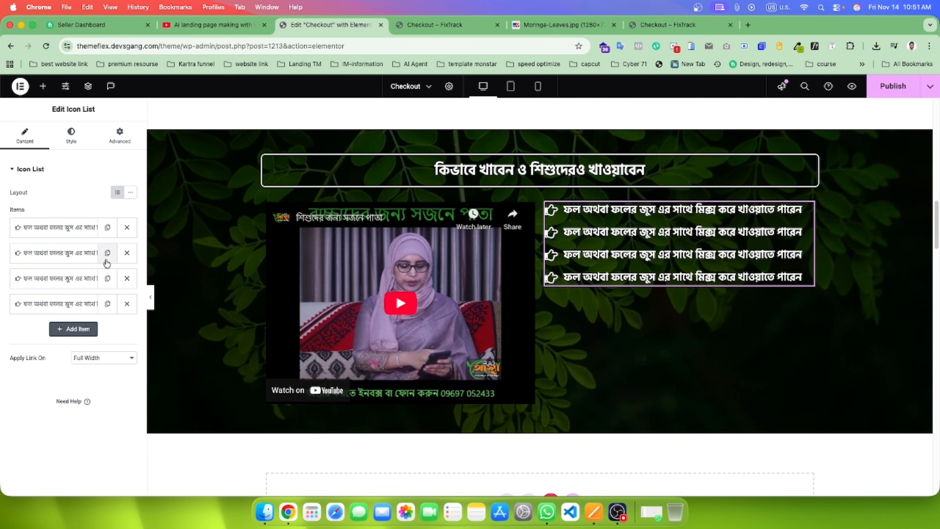
click(107, 254)
click(108, 254)
click(108, 254)
click(108, 253)
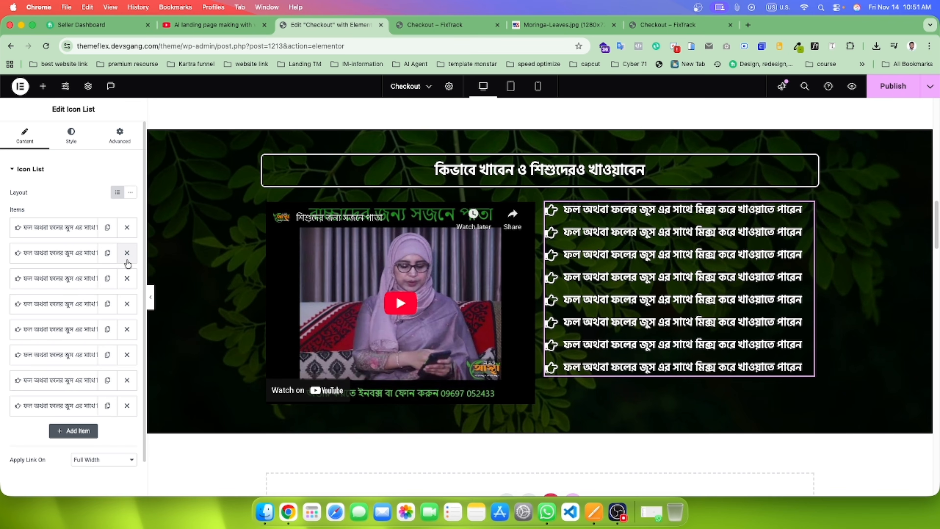
click(127, 258)
Step: Check the reference section, then copy the "অর্ডার করতে চাই" button from the moringa image section and paste it below the list beside the video
scroll(481, 166, up, 1)
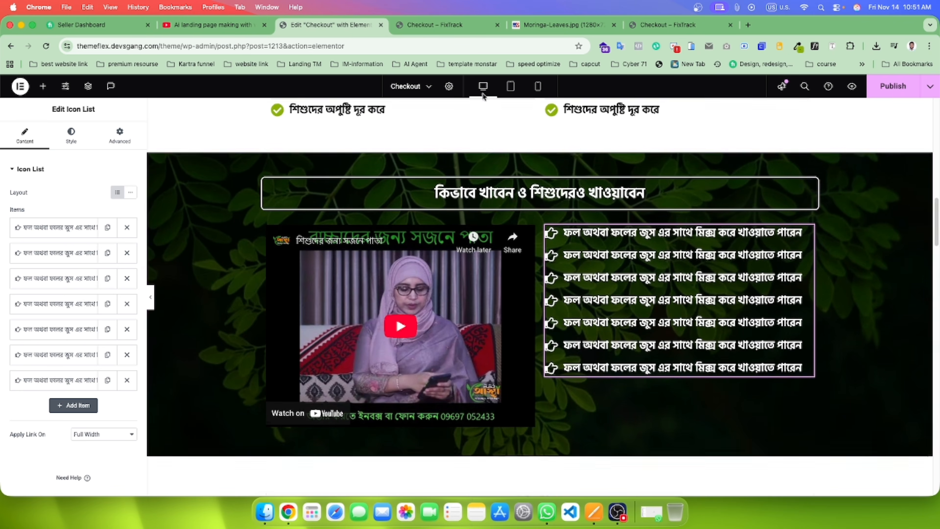
click(435, 24)
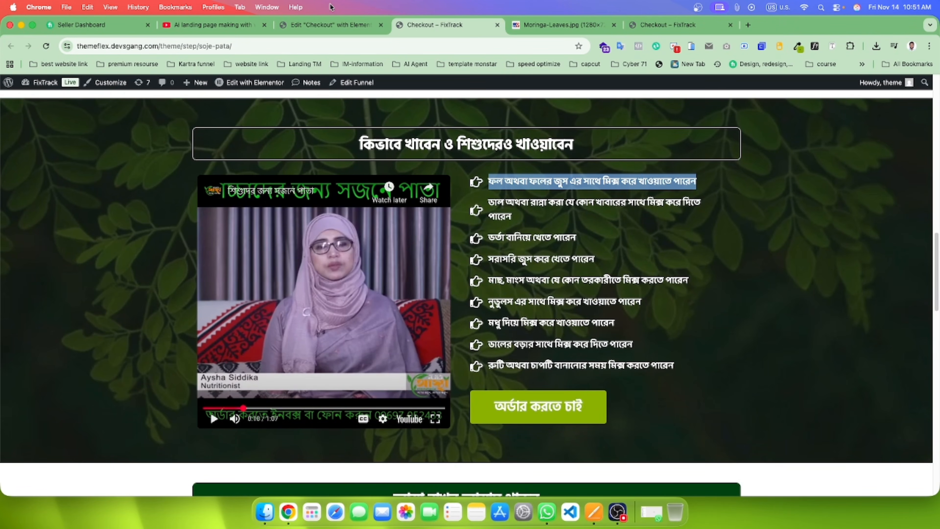
click(333, 23)
scroll(581, 225, up, 5)
scroll(495, 222, up, 6)
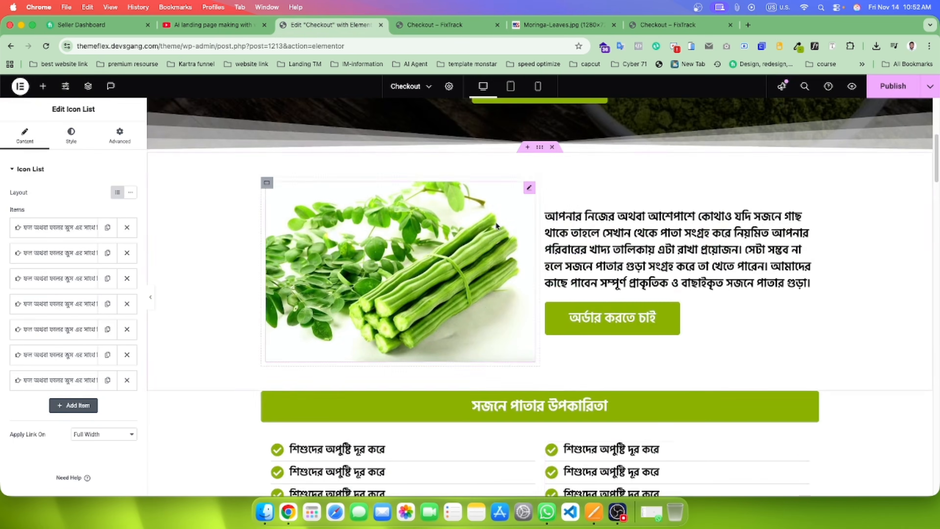
scroll(530, 258, down, 3)
right_click(655, 311)
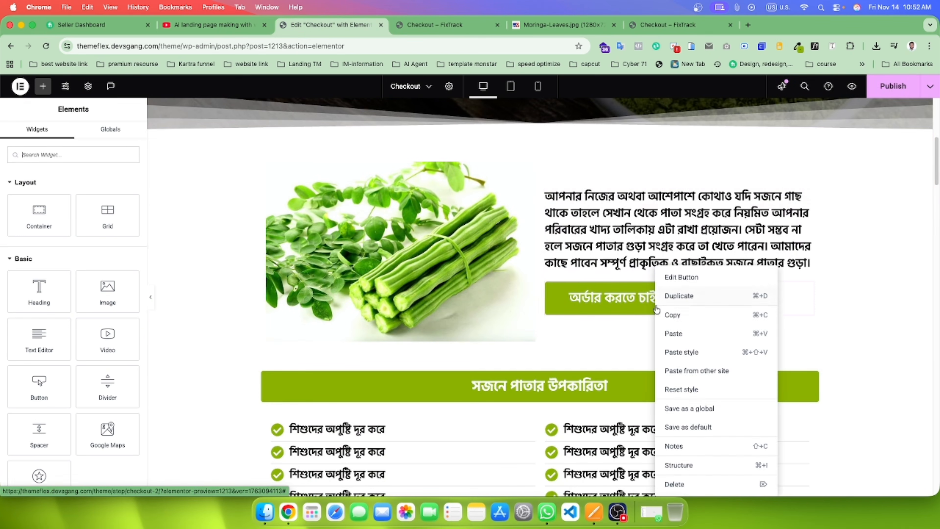
click(672, 314)
scroll(662, 330, down, 10)
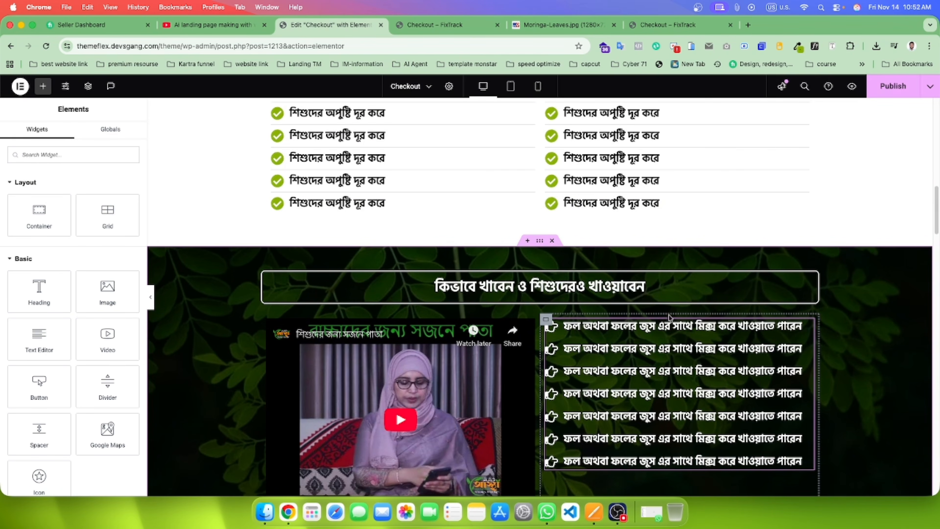
scroll(666, 319, down, 5)
right_click(675, 174)
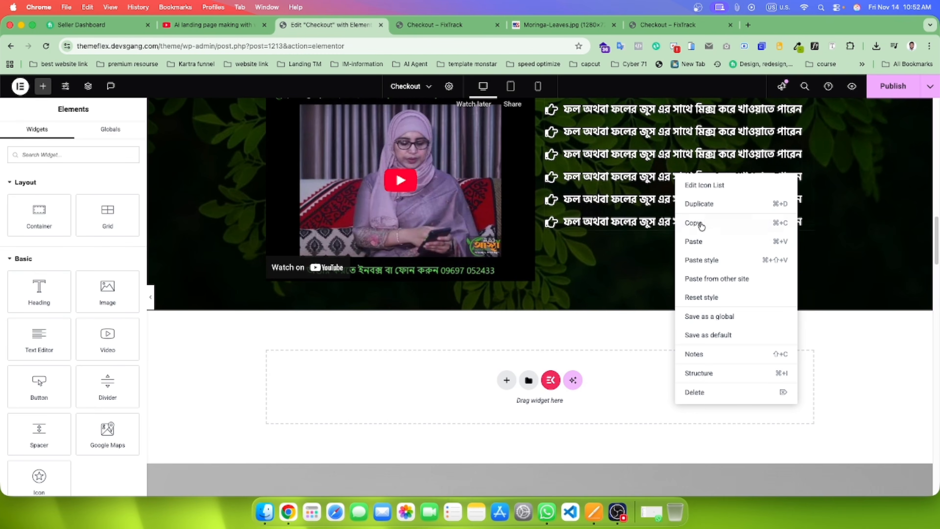
click(701, 241)
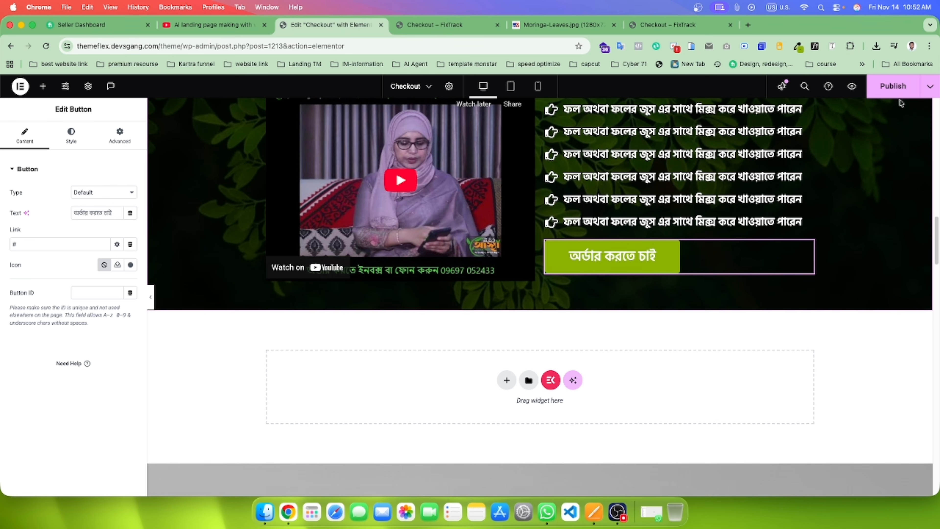
Step: Publish the page and review the finished leaf-background section in the page preview
click(897, 93)
scroll(790, 246, up, 3)
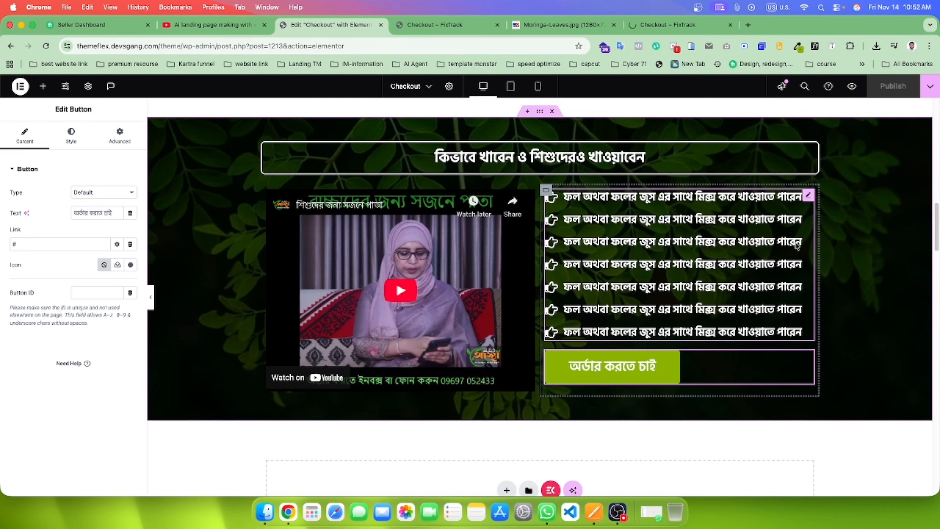
click(642, 27)
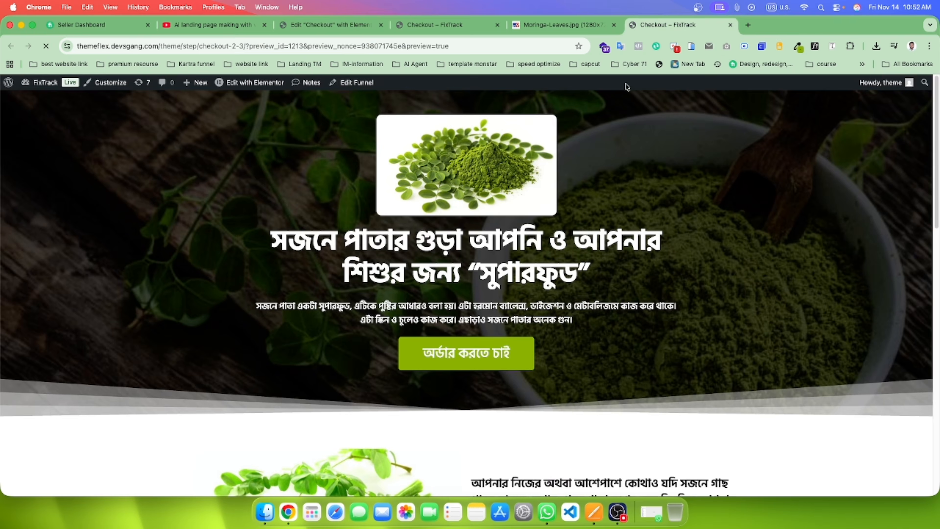
scroll(592, 318, down, 15)
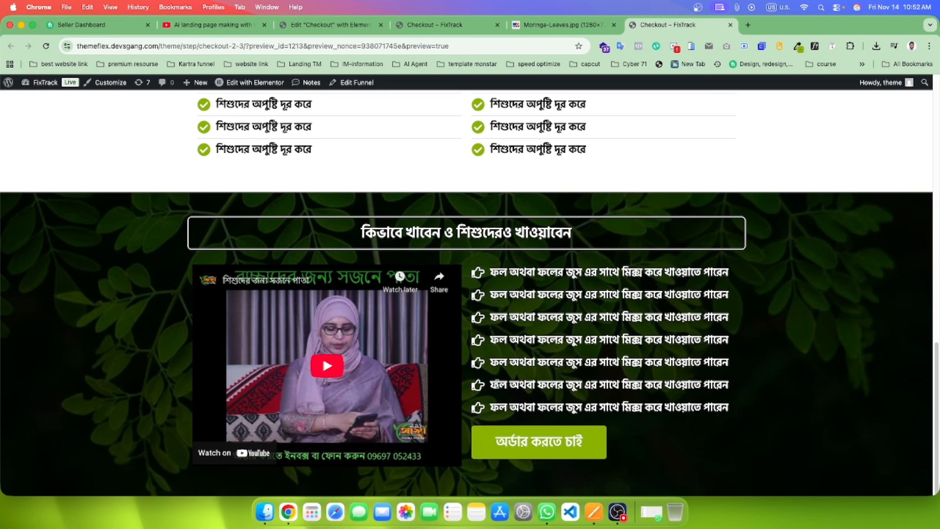
Step: Examine the remaining sections of the reference page, from the bordered feature boxes to the Facebook box and the order form
click(435, 25)
scroll(648, 277, down, 10)
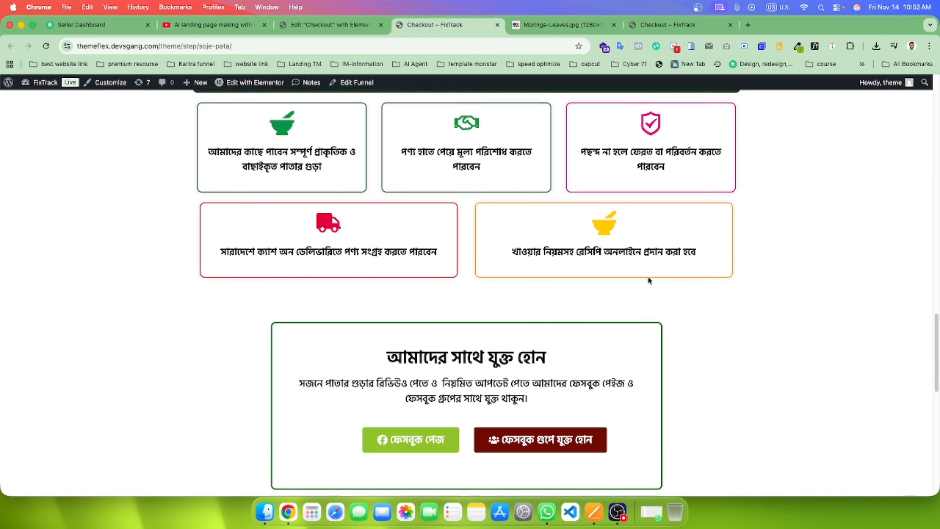
scroll(629, 285, up, 5)
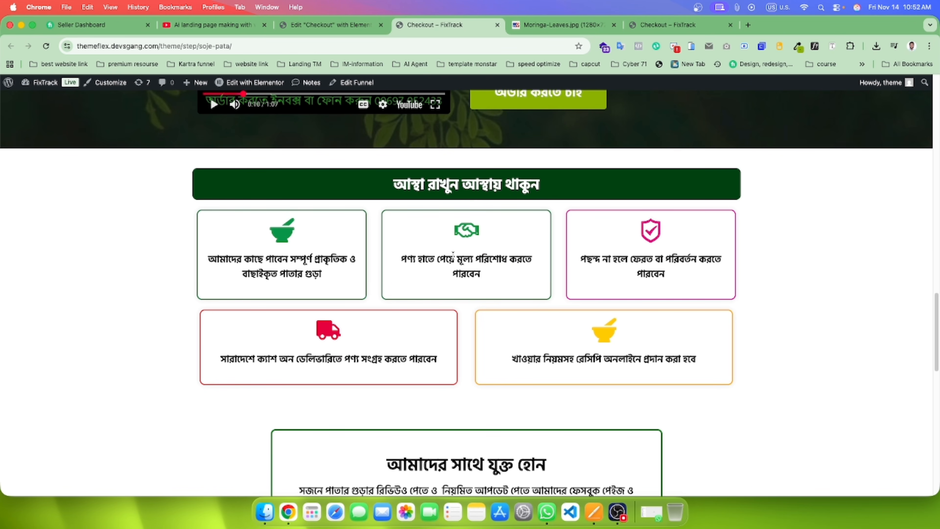
scroll(452, 256, down, 15)
scroll(453, 258, up, 8)
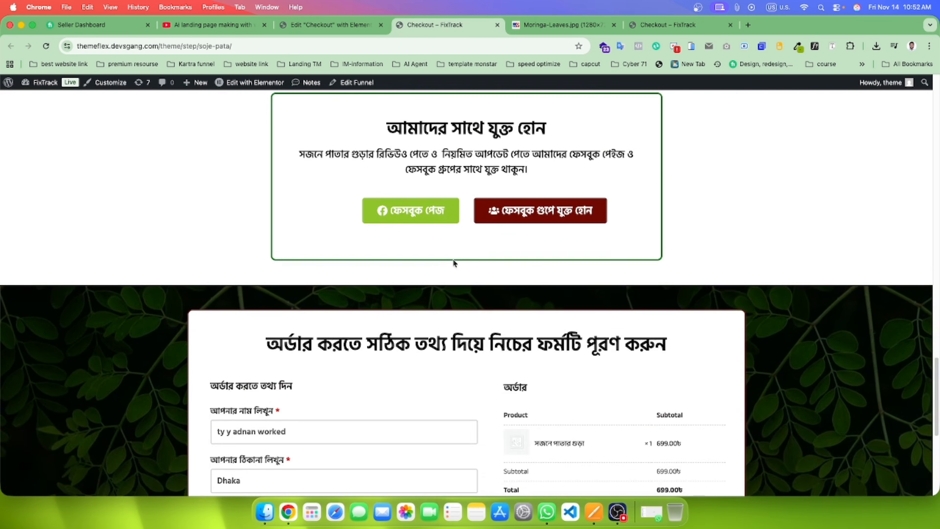
scroll(453, 262, up, 3)
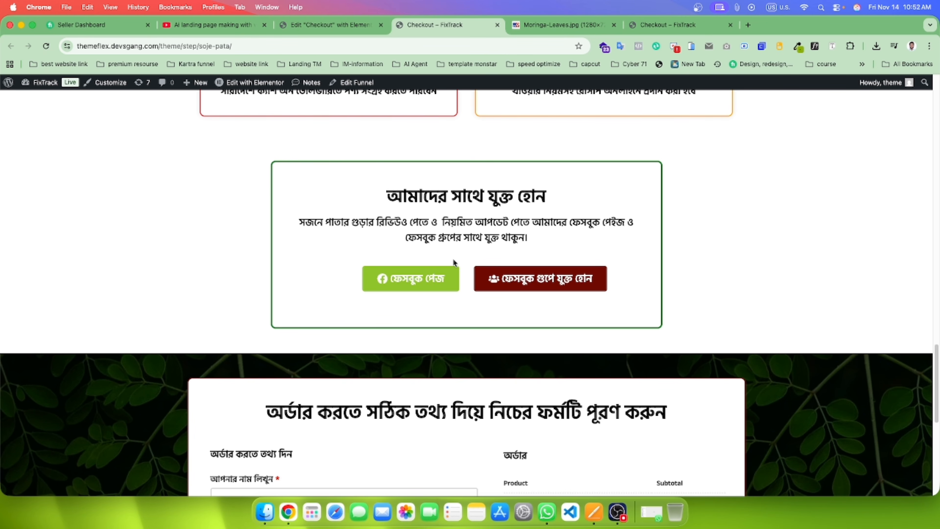
Step: Check the reference feature-box section, then add a single-column container below the leaf-background video section
scroll(466, 215, up, 8)
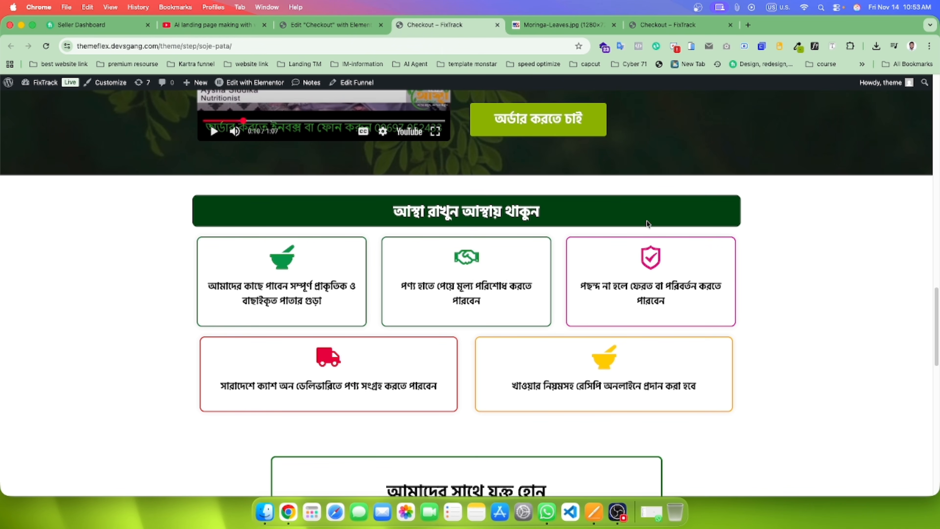
click(308, 24)
scroll(494, 370, down, 3)
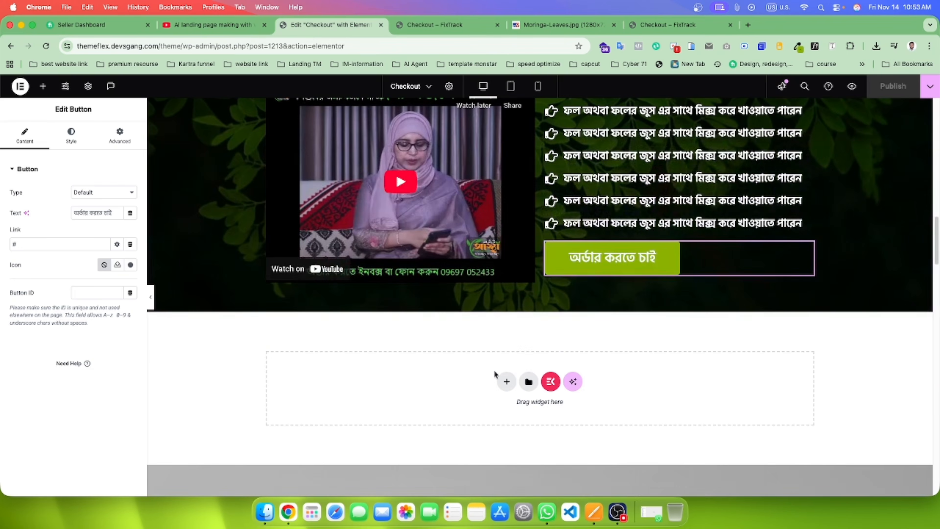
click(507, 381)
click(508, 413)
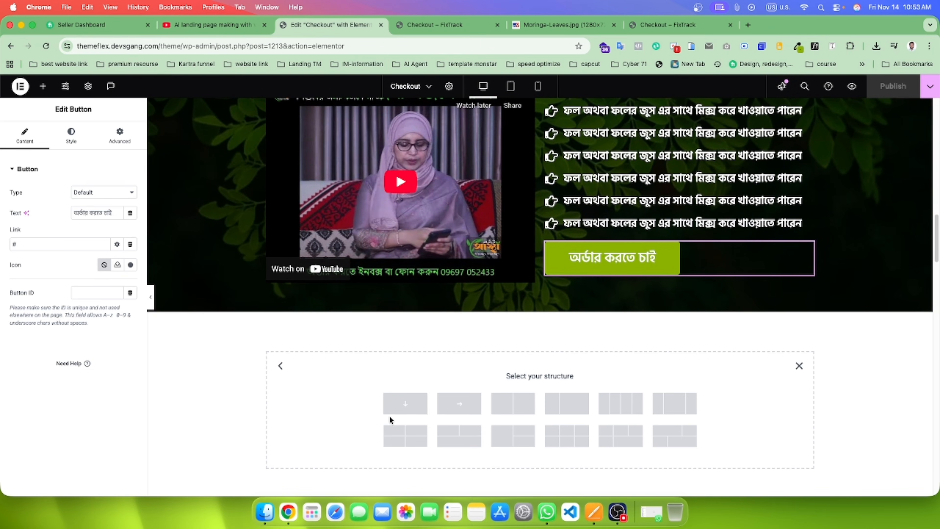
click(393, 444)
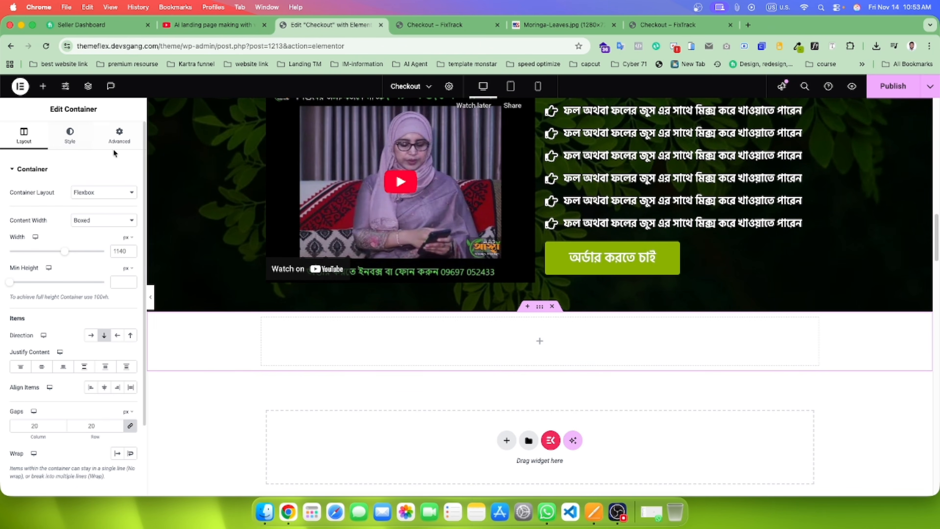
Step: Set the new container's top and bottom padding to 50 px, independently of the side padding
click(119, 135)
click(131, 242)
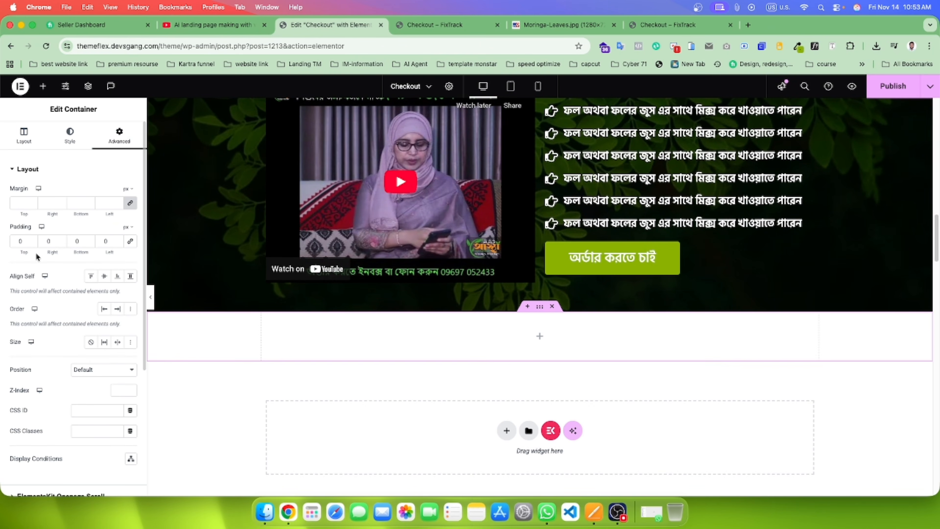
text(50)
double_click(76, 241)
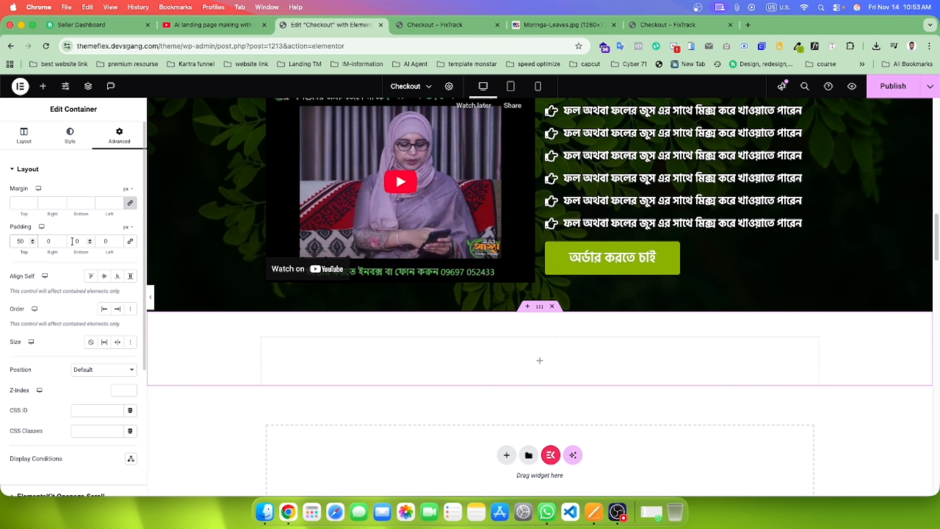
text(50)
Step: Check the reference heading bar, then copy the green "সজনে পাতার উপকারিতা" heading and paste it into the new container
click(444, 22)
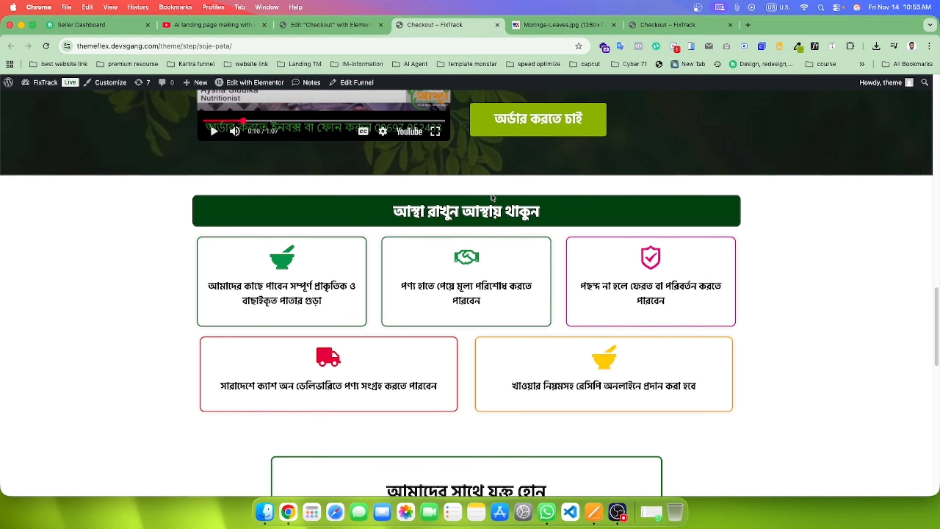
drag(542, 209, 369, 210)
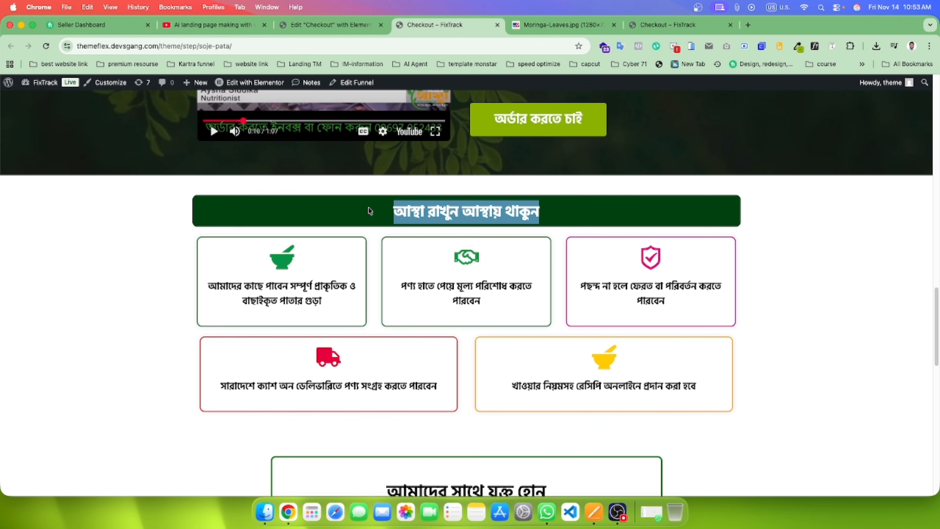
click(735, 215)
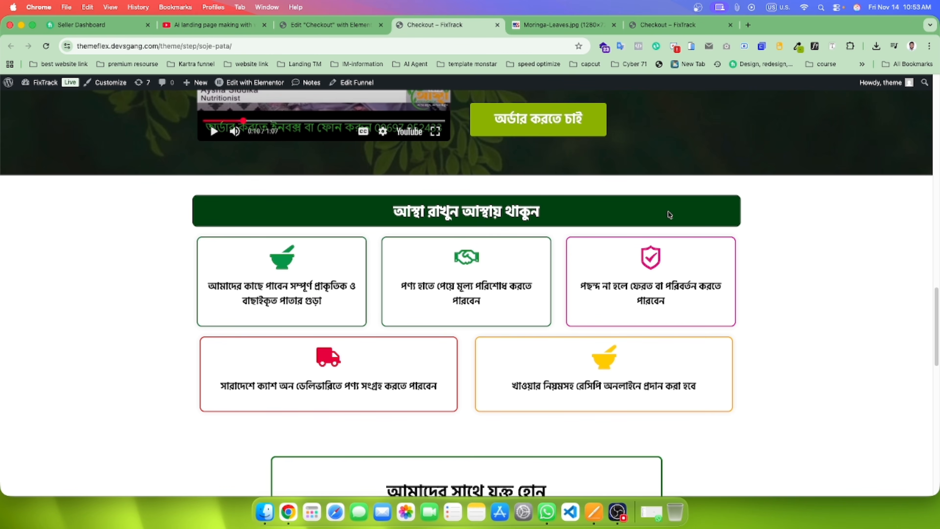
click(344, 26)
scroll(530, 228, up, 10)
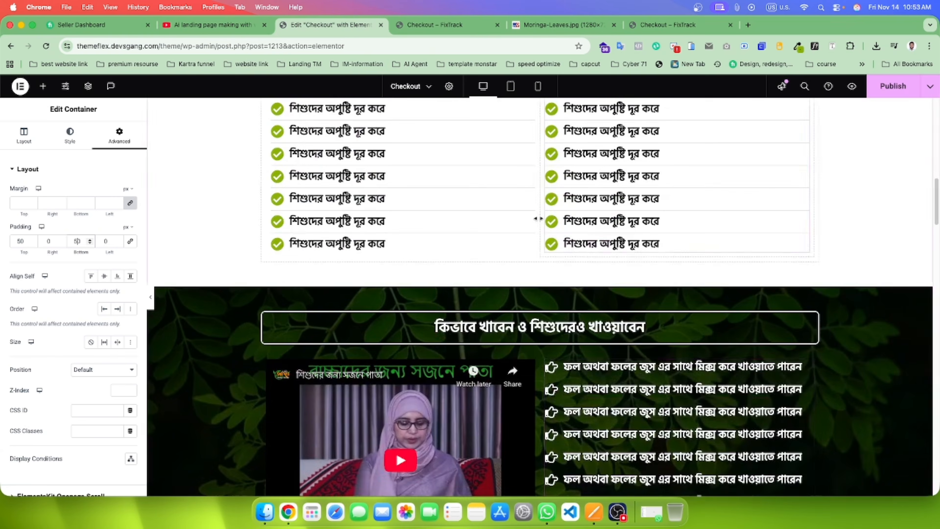
right_click(584, 240)
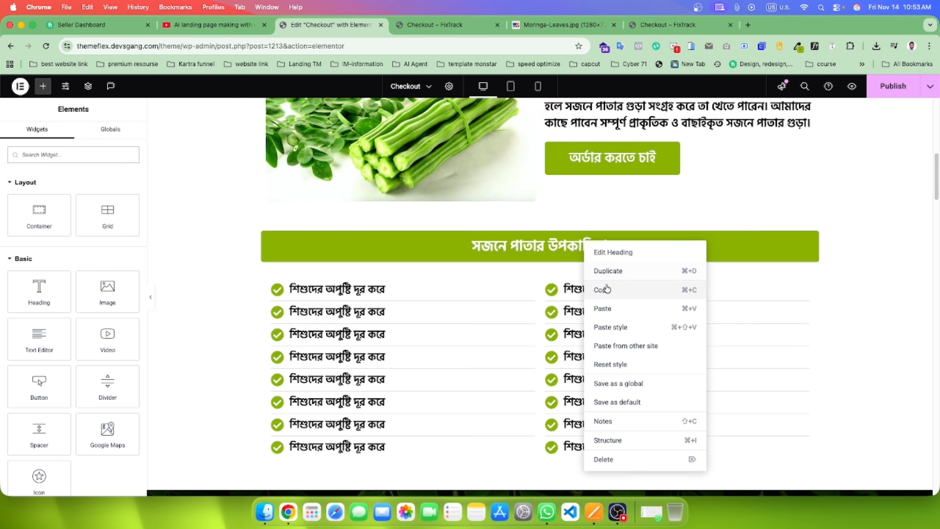
click(593, 289)
scroll(593, 292, down, 15)
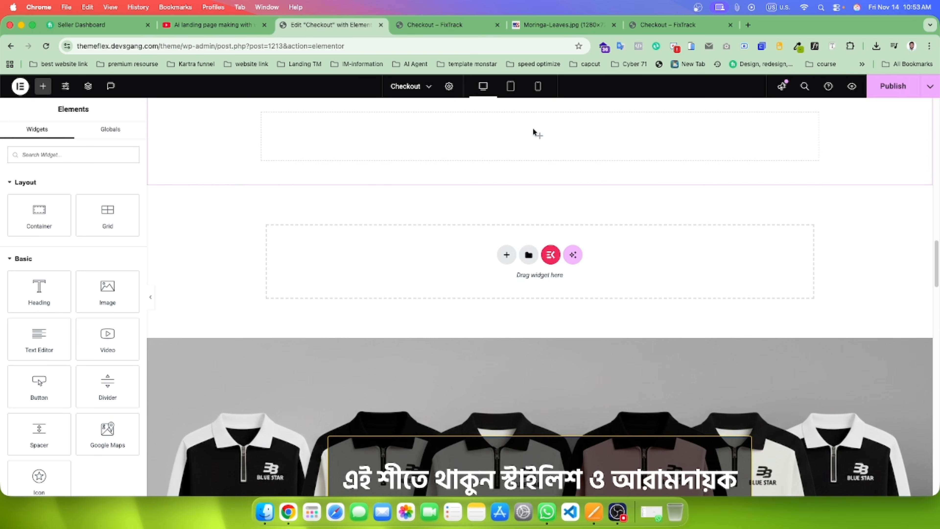
right_click(542, 137)
click(551, 221)
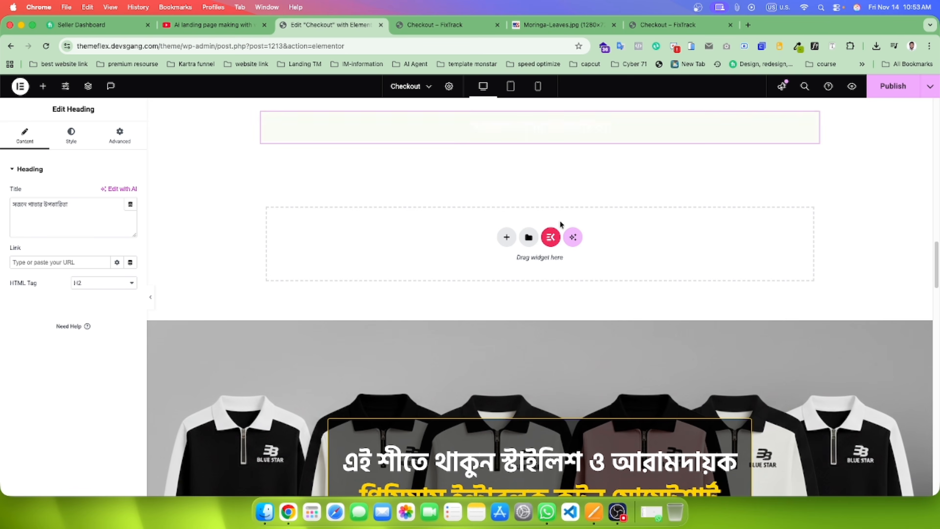
key(shift+alt+Left)
key(shift+alt+Left)
key(shift+alt+Left)
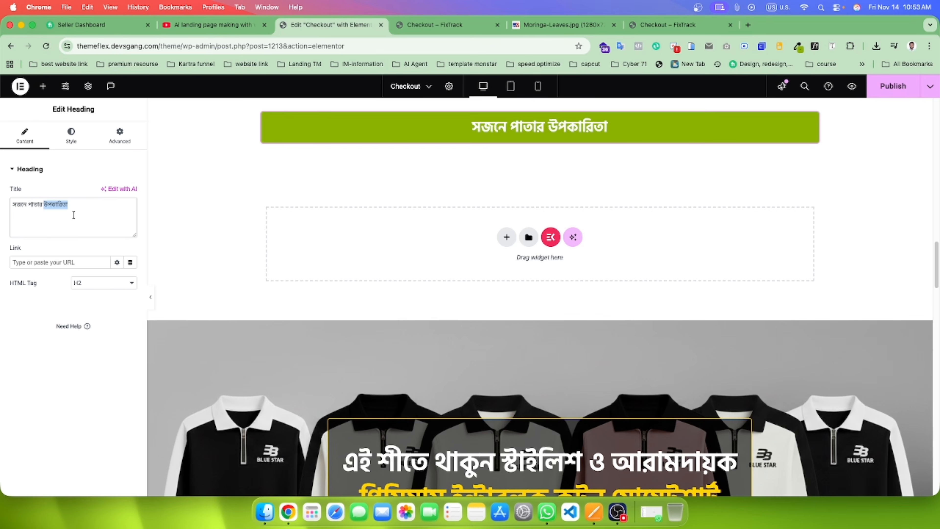
key(super+v)
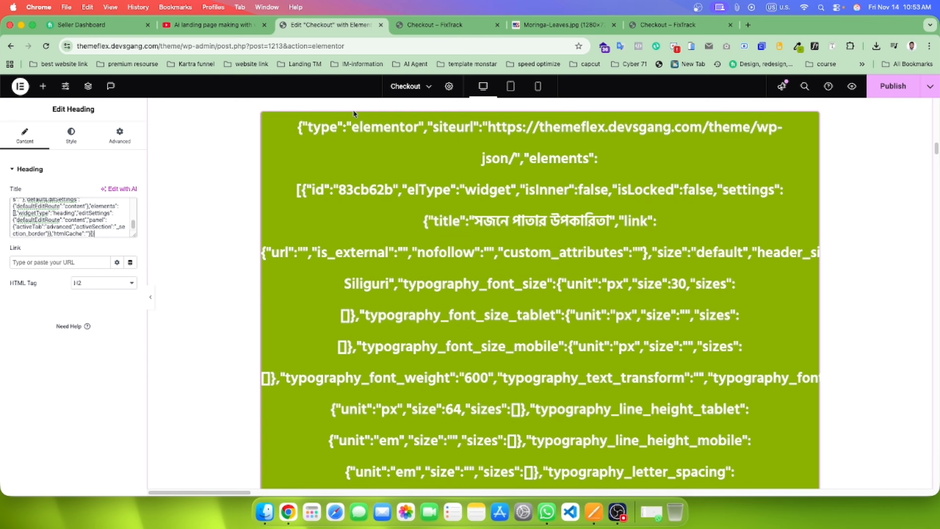
key(super+z)
Step: Replace the pasted heading's title with "আস্থা রাখুন আস্থায় থাকুন", copied from the reference page
click(462, 26)
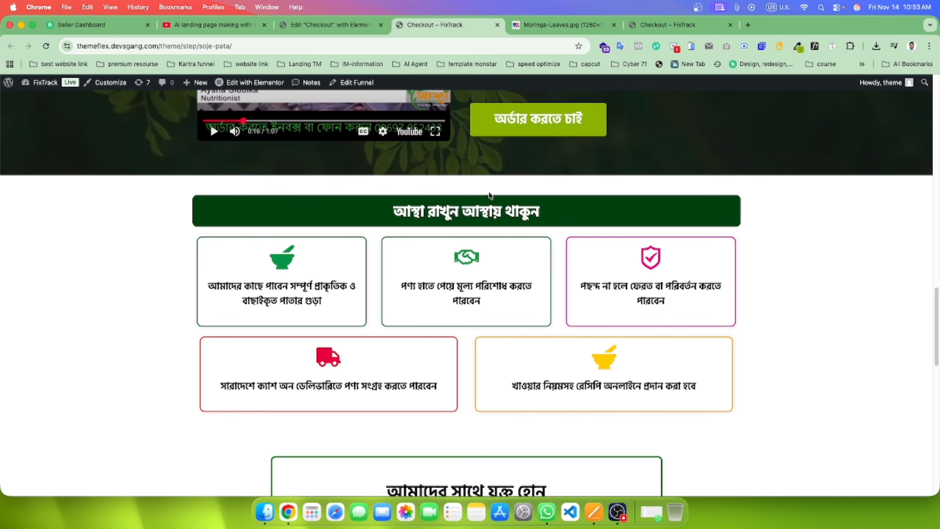
triple_click(480, 212)
right_click(479, 212)
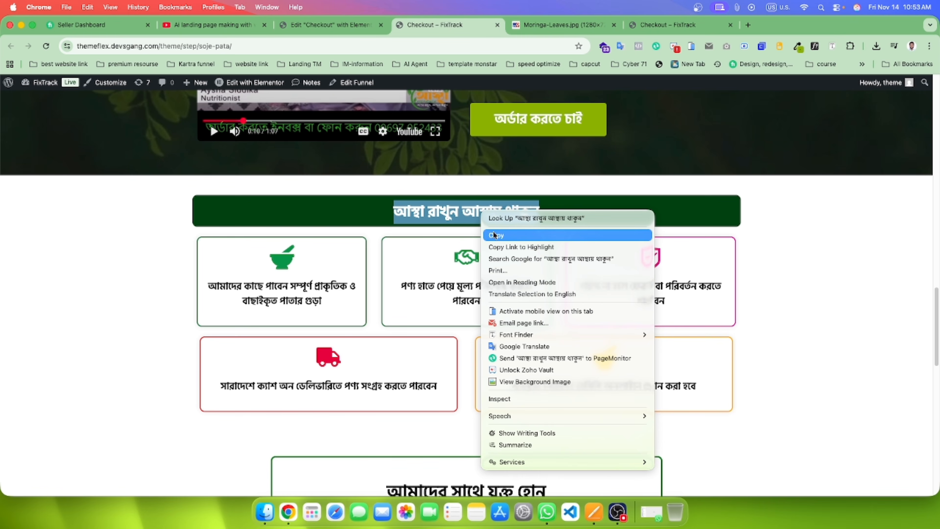
click(482, 236)
click(330, 24)
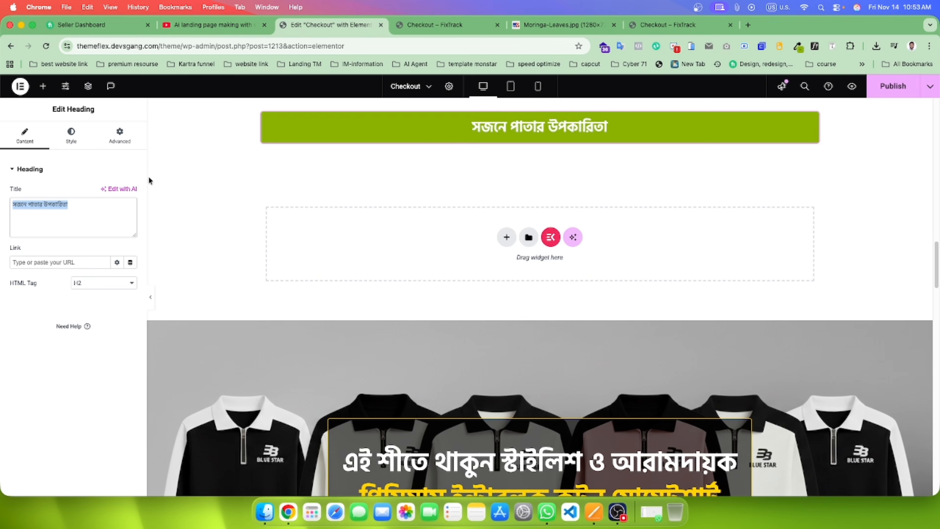
key(super+v)
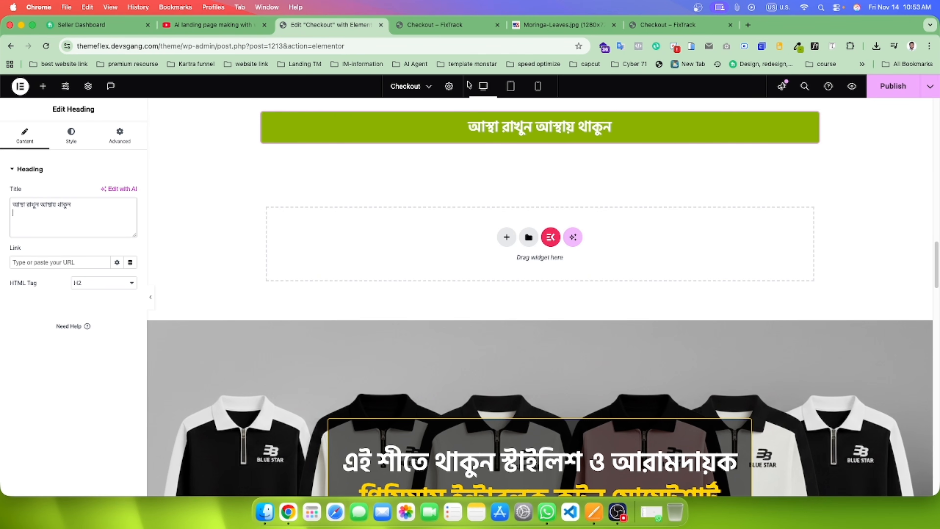
Step: Sample the dark green background colour #004111 from the heading bar on the reference page
click(470, 25)
click(769, 207)
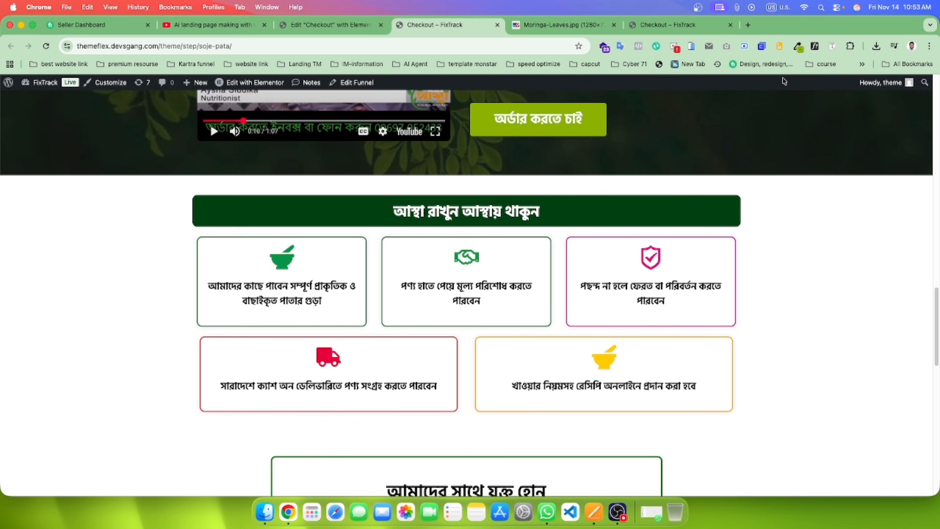
click(797, 47)
click(786, 76)
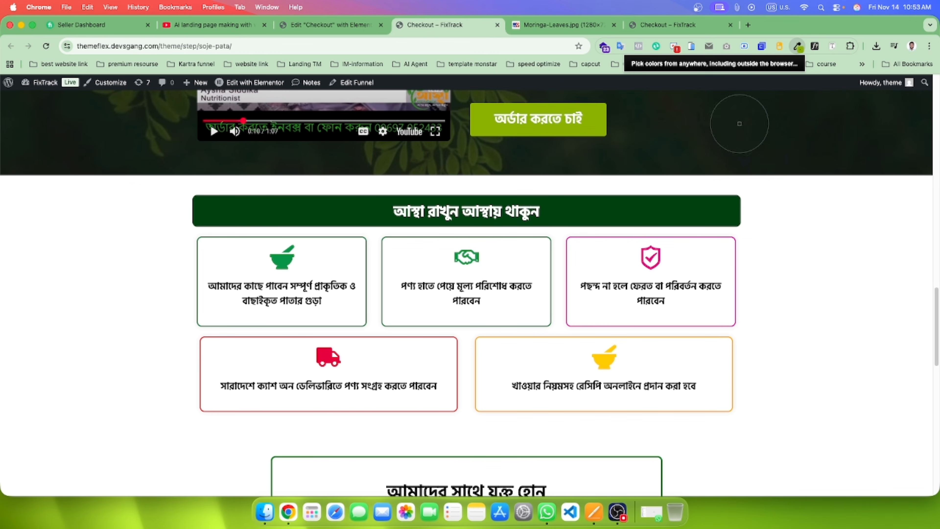
click(581, 213)
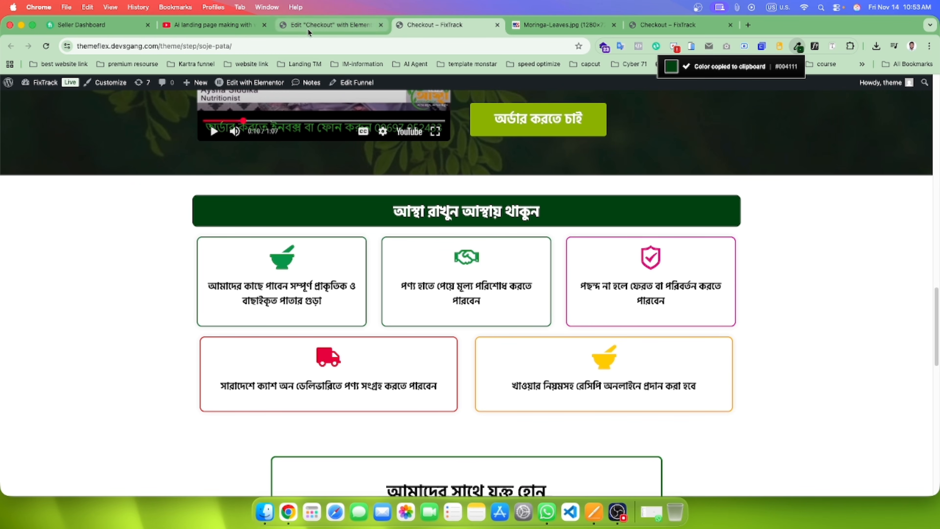
Step: Set the background colour of the "আস্থা রাখুন আস্থায় থাকুন" heading to the sampled #004111
click(330, 25)
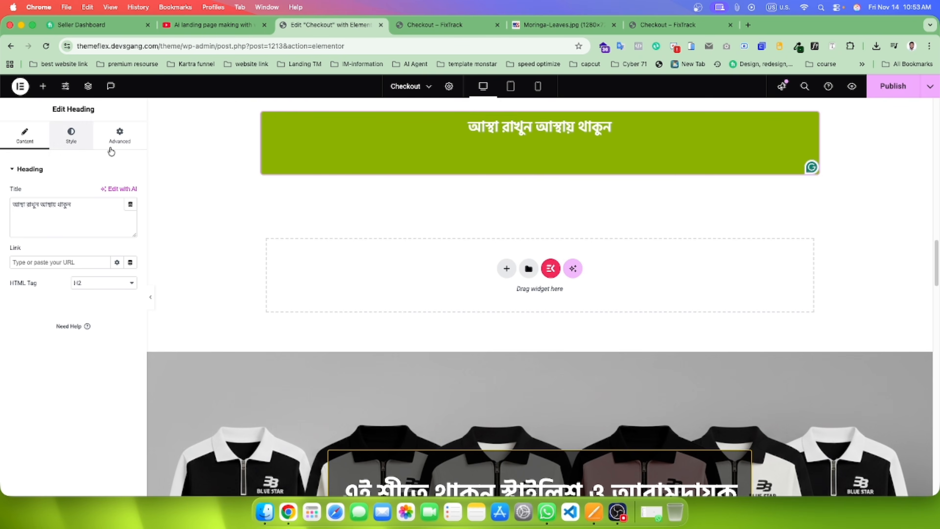
click(130, 143)
scroll(67, 393, down, 8)
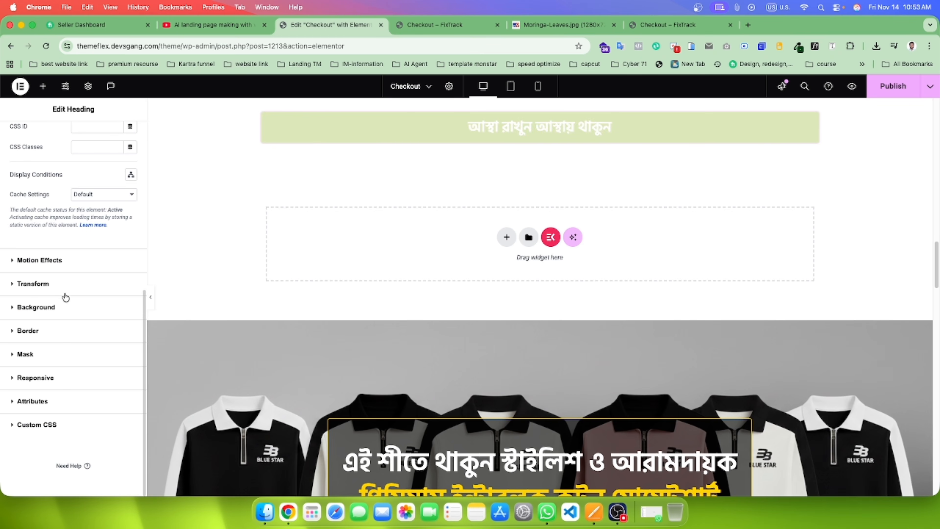
click(66, 306)
click(131, 302)
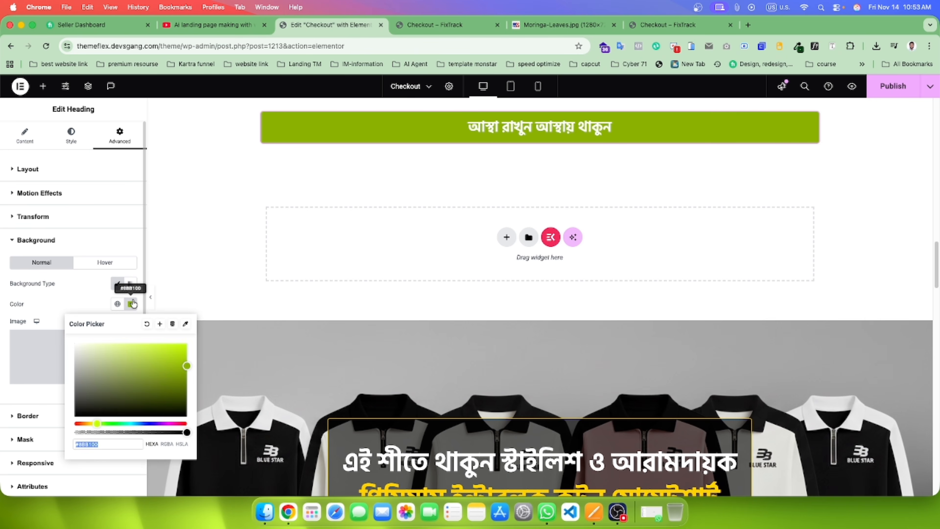
key(super+v)
click(95, 290)
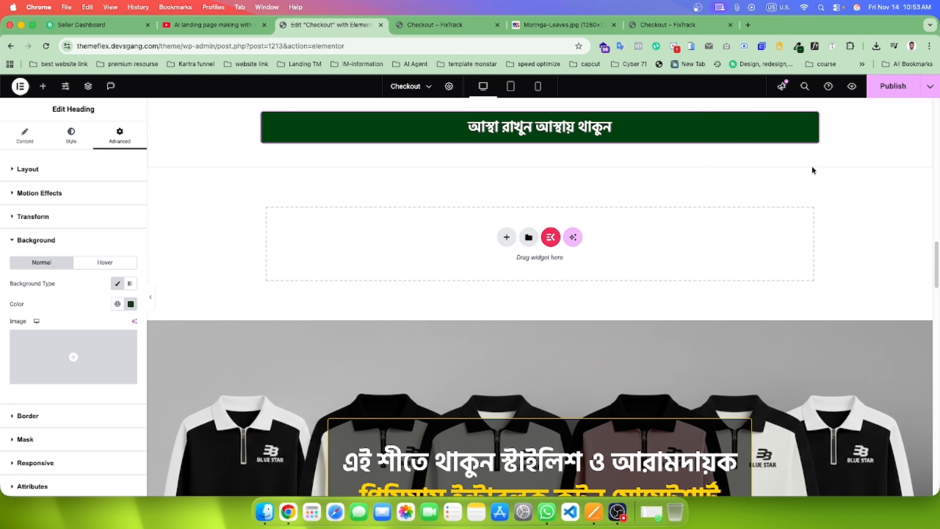
Step: Set the container around the dark green heading to a horizontal row direction with wrapping enabled
scroll(809, 236, up, 3)
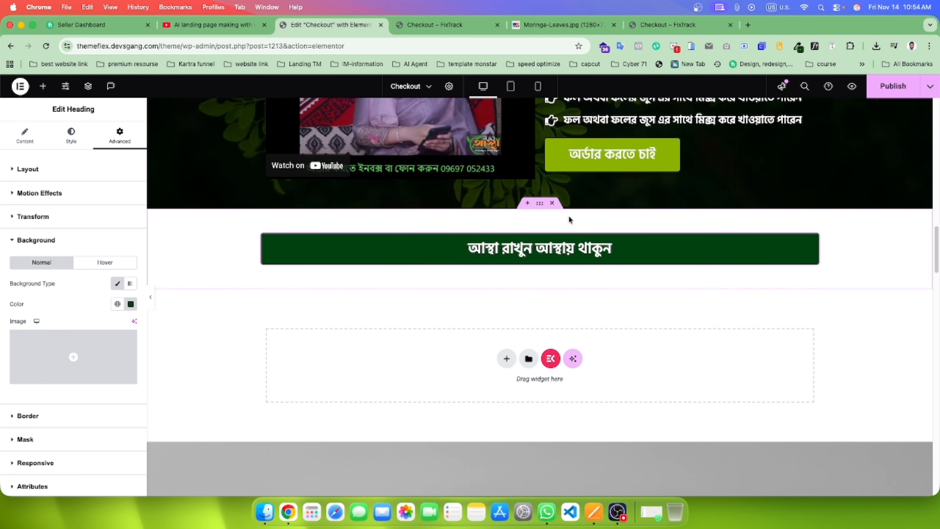
click(539, 203)
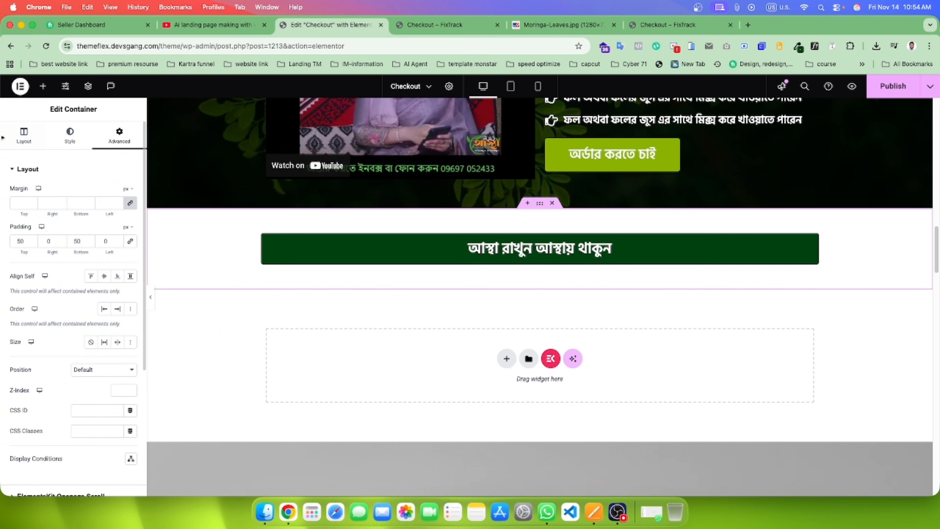
click(34, 134)
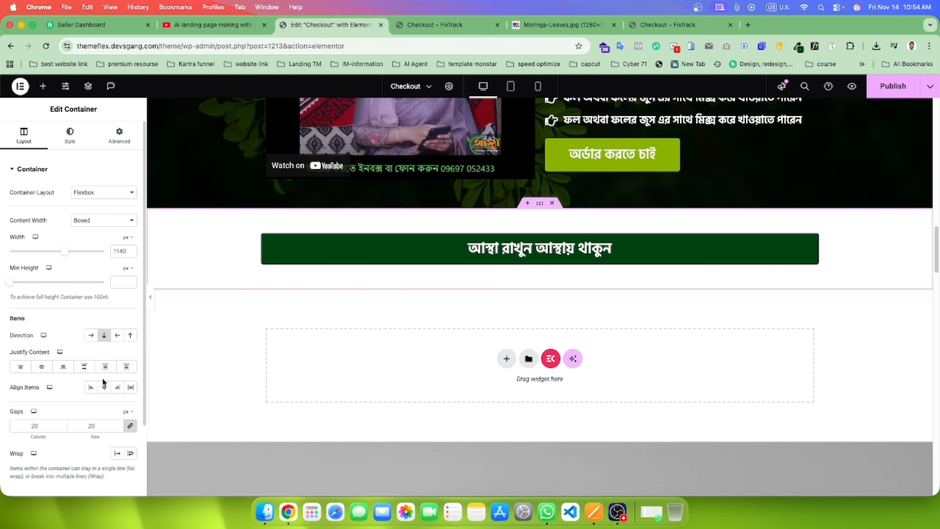
click(91, 335)
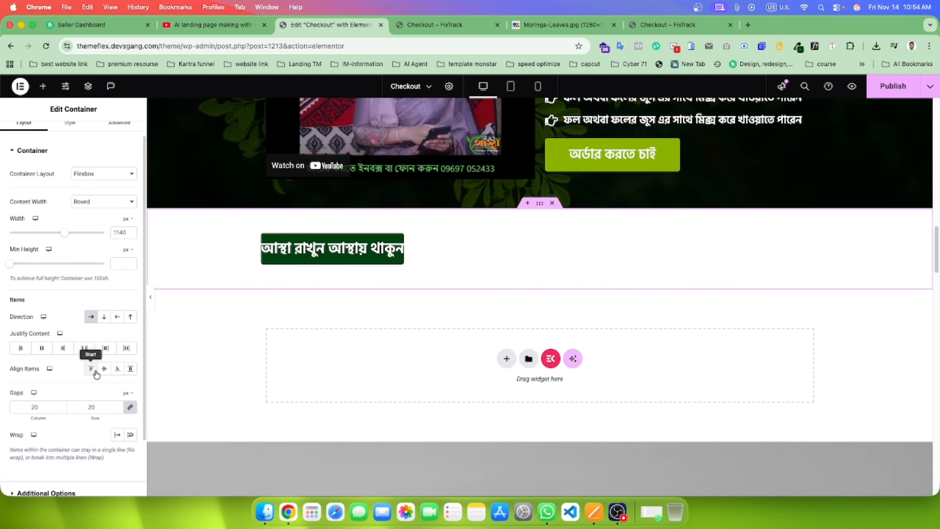
scroll(92, 362, down, 1)
click(130, 432)
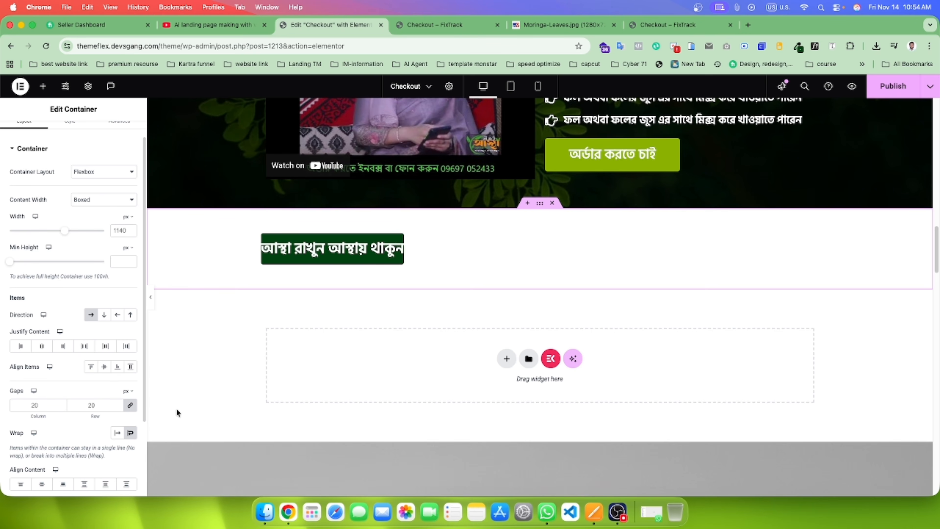
Step: Set the width of the "আস্থা রাখুন আস্থায় থাকুন" heading to Full Width (100%)
click(333, 251)
key(Return)
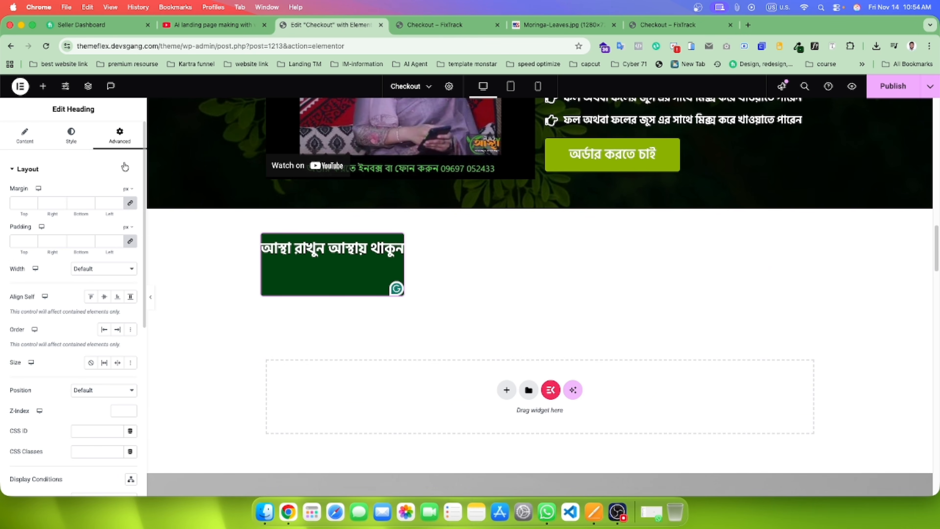
click(104, 268)
click(107, 281)
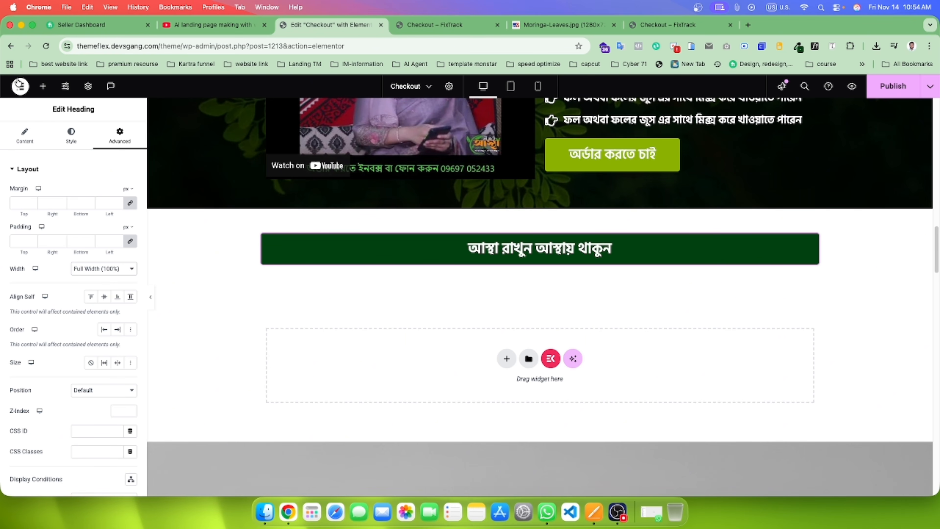
click(39, 91)
drag(39, 222, 447, 268)
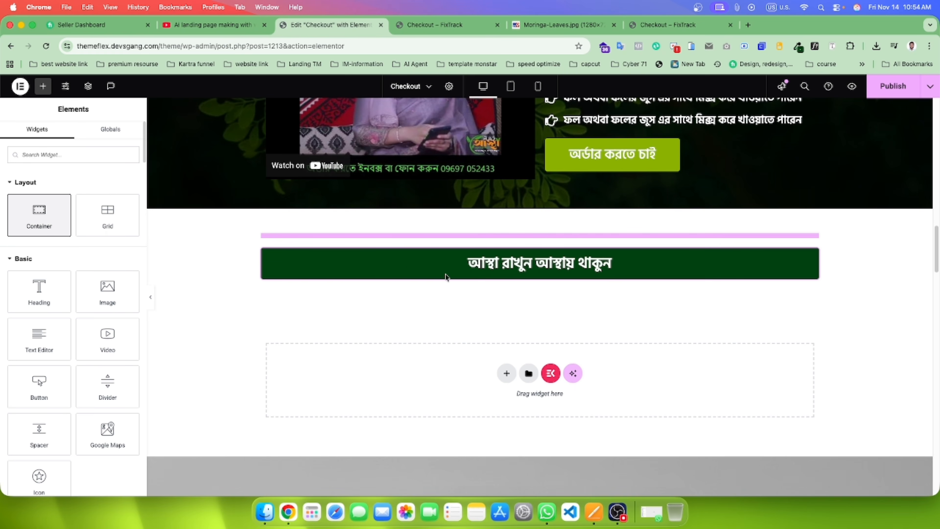
drag(477, 323, 348, 245)
right_click(268, 239)
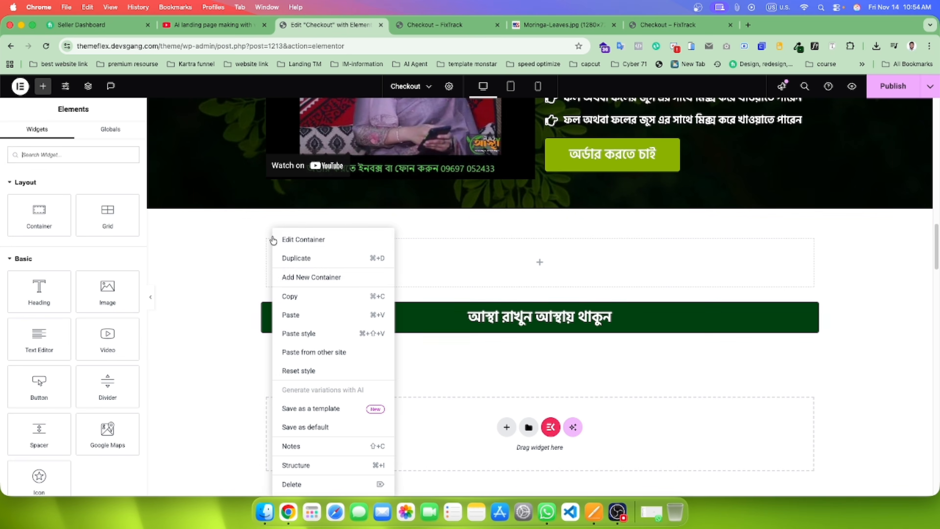
click(295, 304)
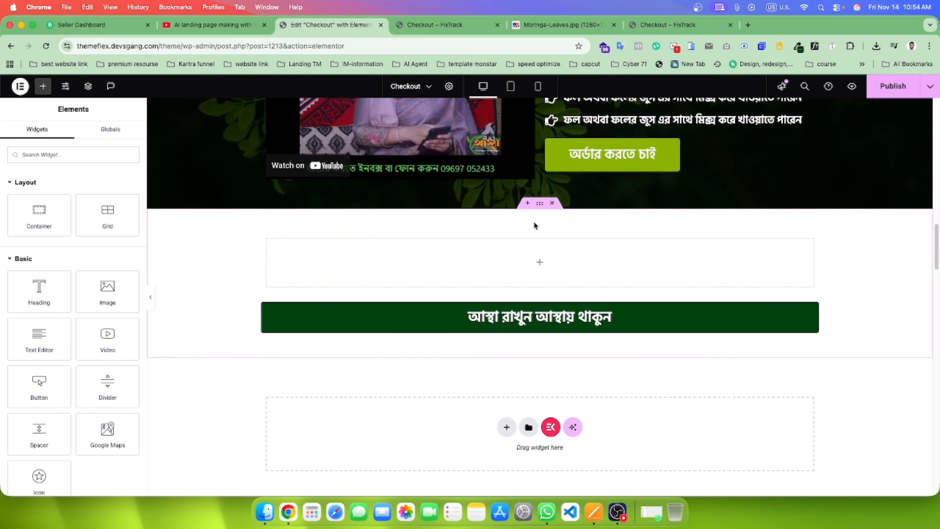
right_click(541, 209)
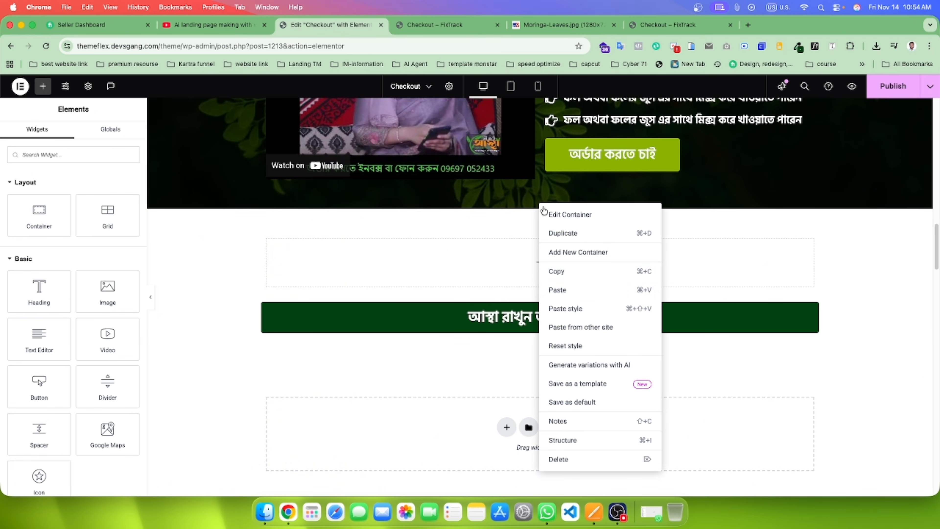
click(568, 290)
right_click(272, 244)
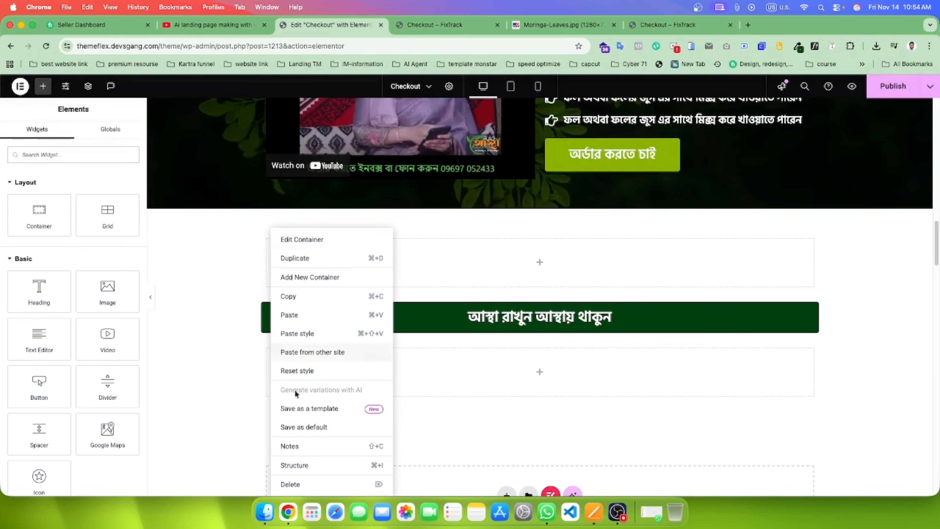
click(308, 488)
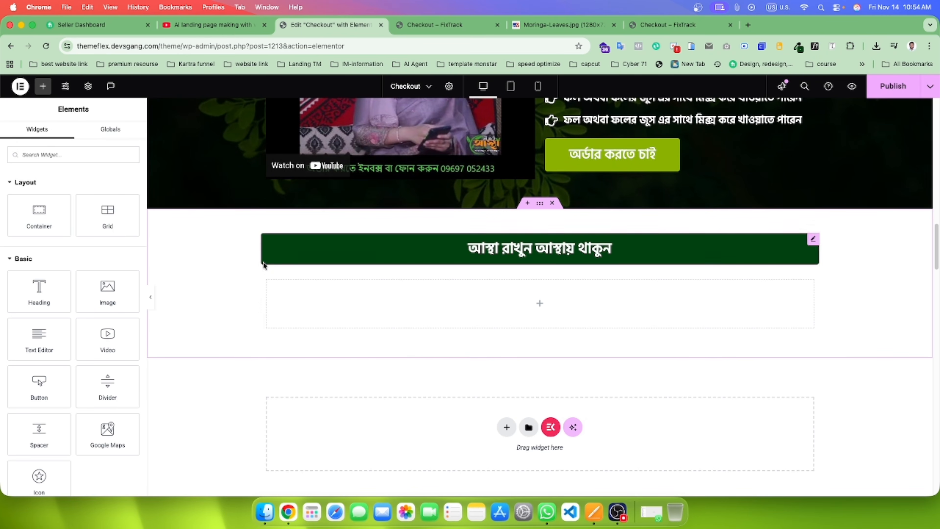
click(269, 285)
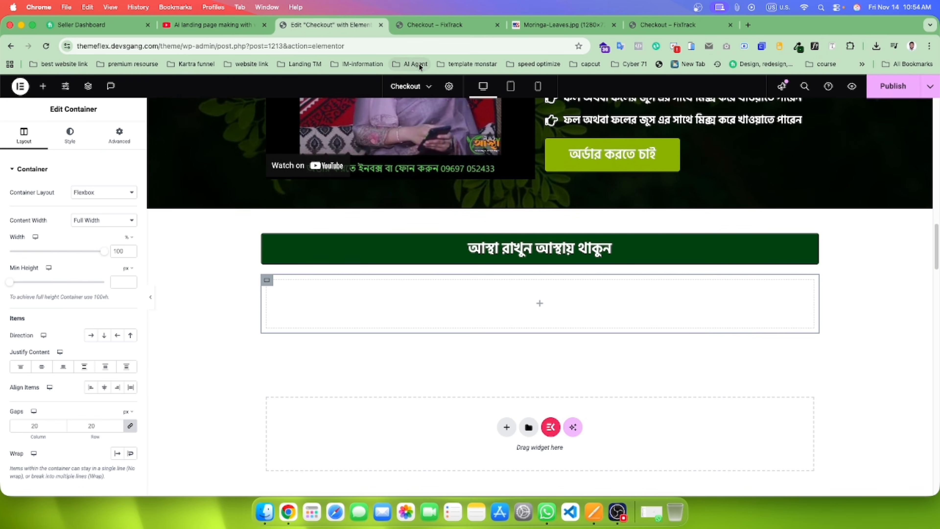
click(435, 24)
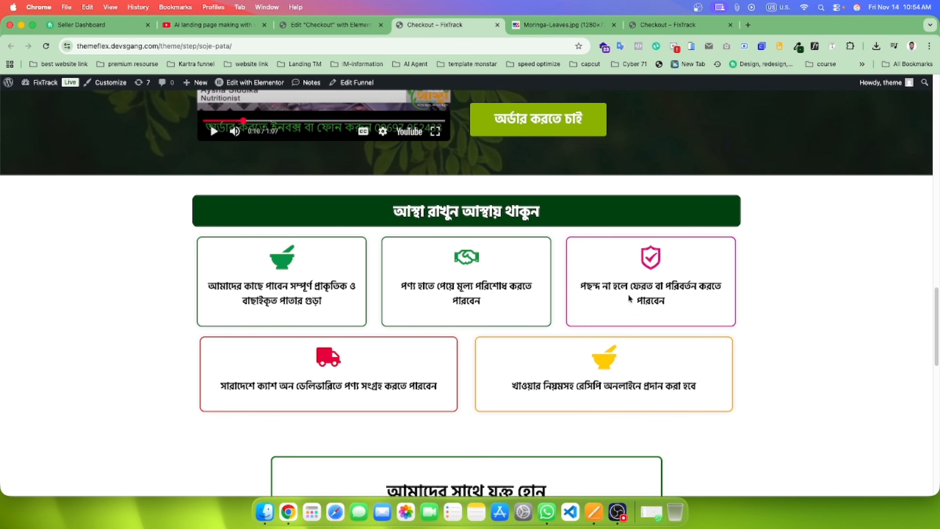
click(336, 26)
right_click(269, 283)
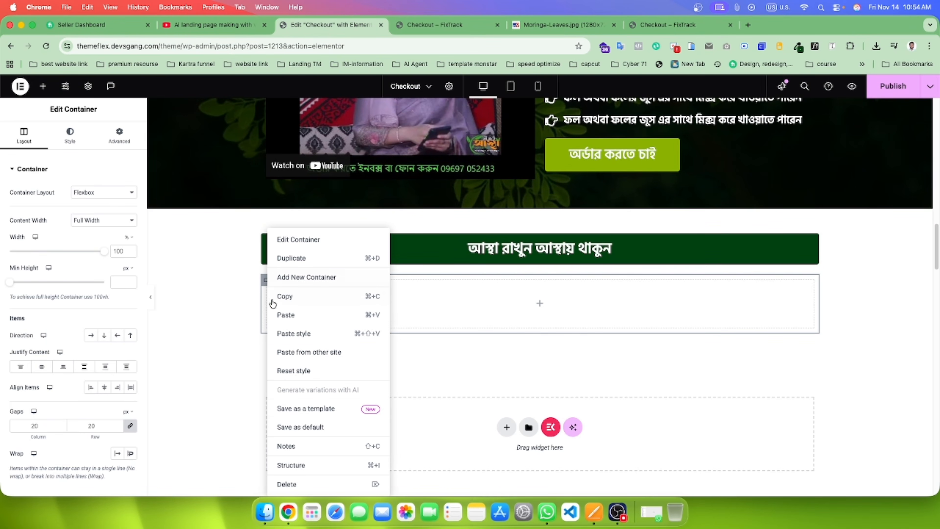
click(292, 482)
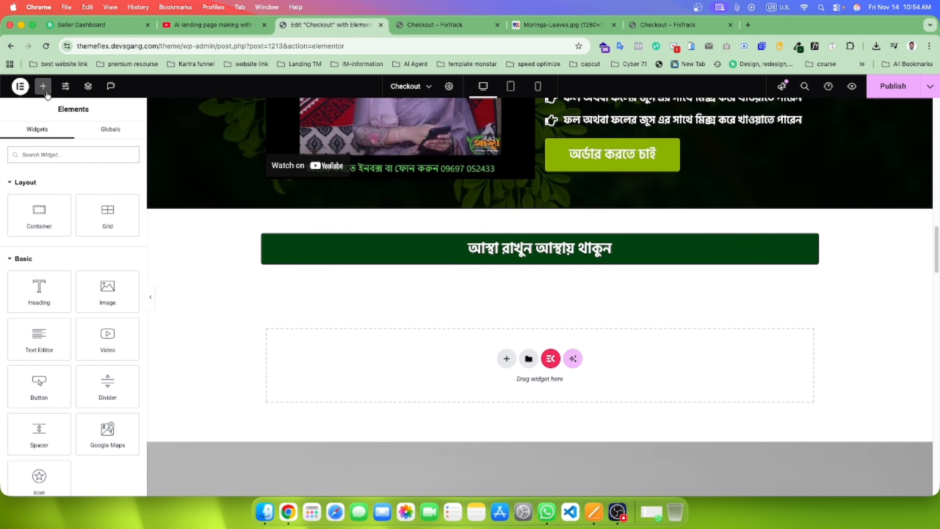
Step: Add an Icon Box widget directly below the "আস্থা রাখুন আস্থায় থাকুন" heading
click(56, 150)
text(Icon)
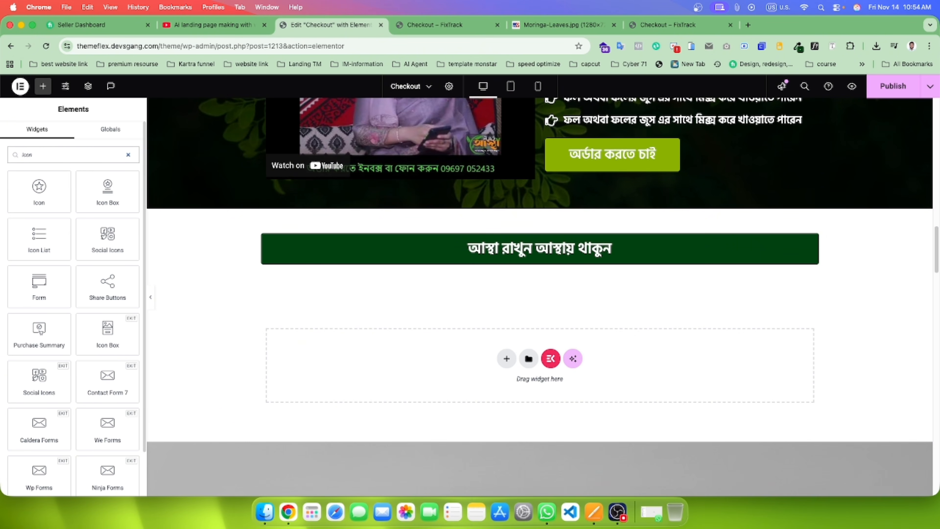
drag(107, 189, 539, 320)
drag(105, 195, 595, 262)
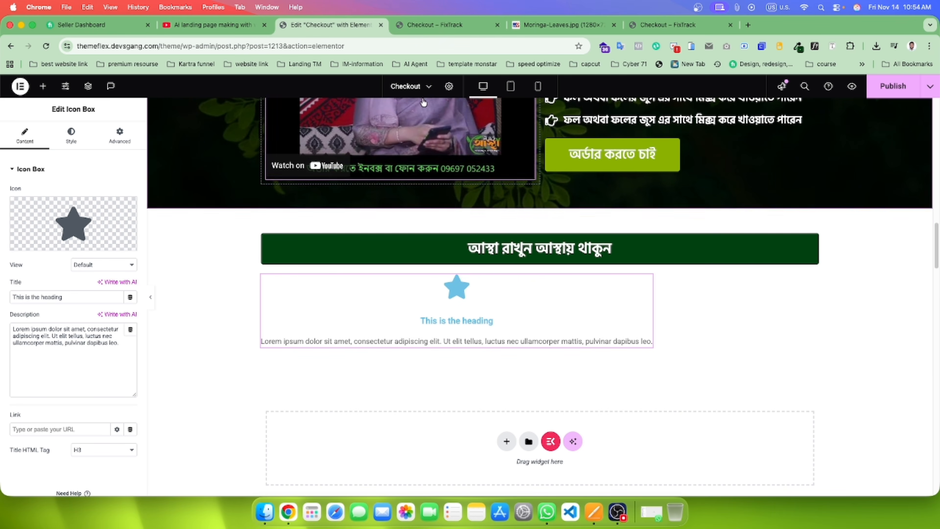
Step: Copy the first feature box's text, "আমাদের কাছে পাবেন সম্পূর্ণ প্রাকৃতিক ও বাছাইকৃত পাতার গুড়া", from the reference page
click(423, 26)
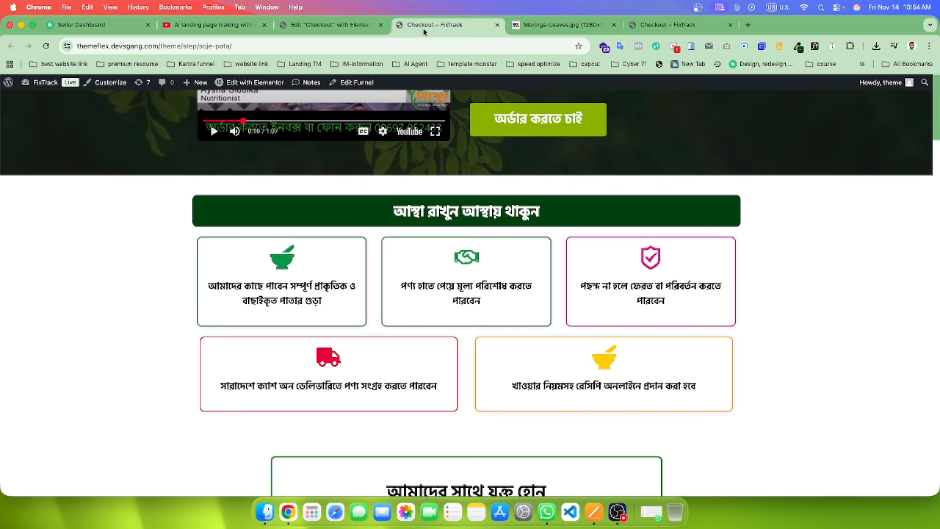
drag(341, 311, 209, 286)
key(super+c)
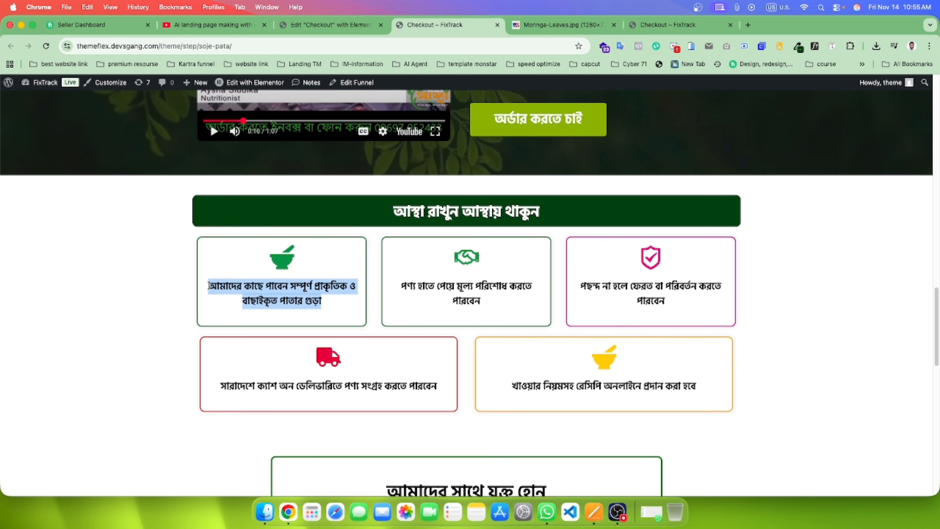
click(288, 266)
click(312, 26)
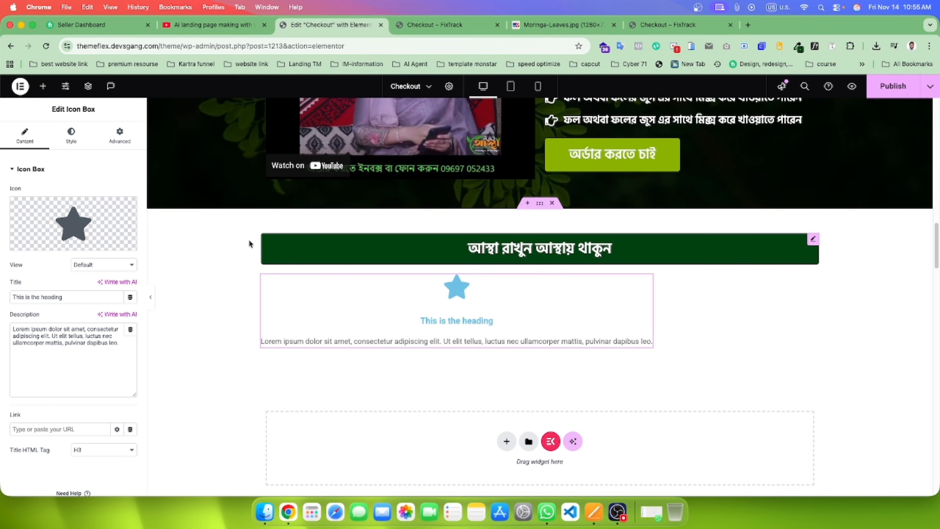
Step: Replace the icon box's title with the copied feature text and empty its description
click(75, 342)
key(super+a)
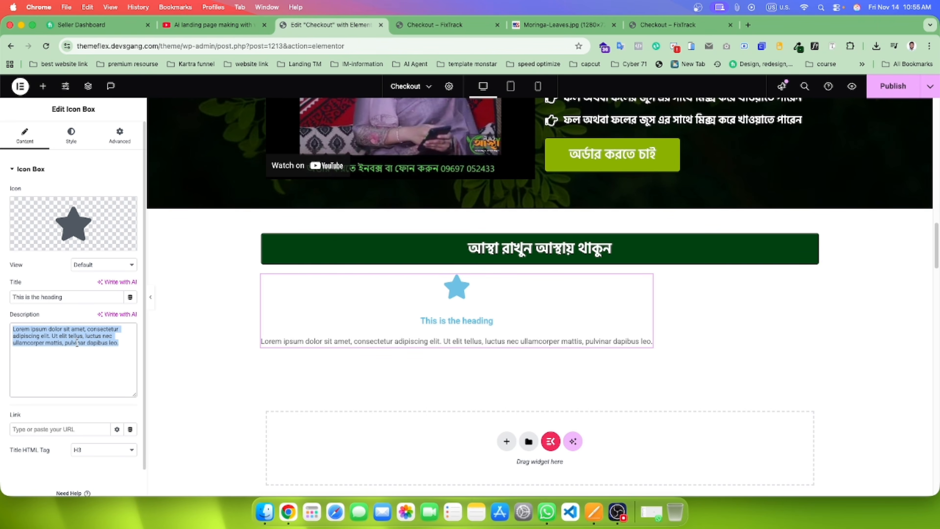
key(super+v)
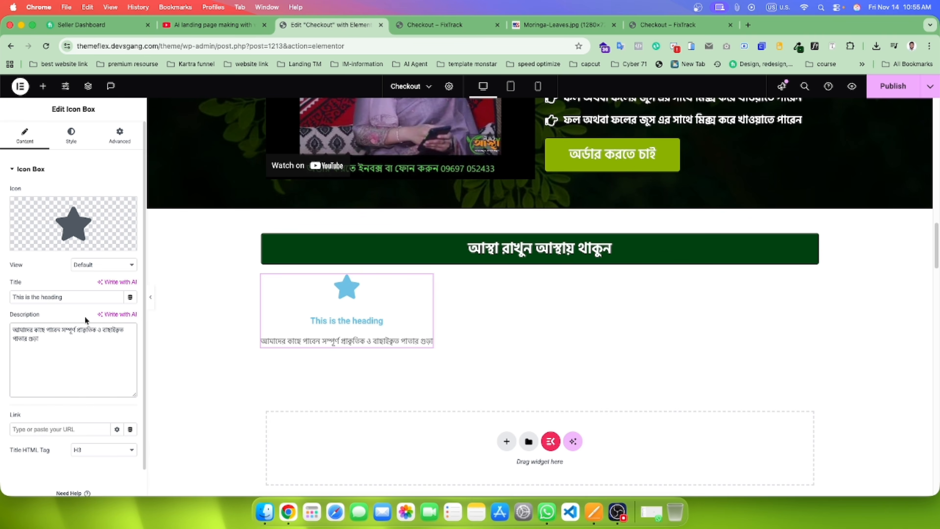
click(70, 302)
key(super+a)
key(super+v)
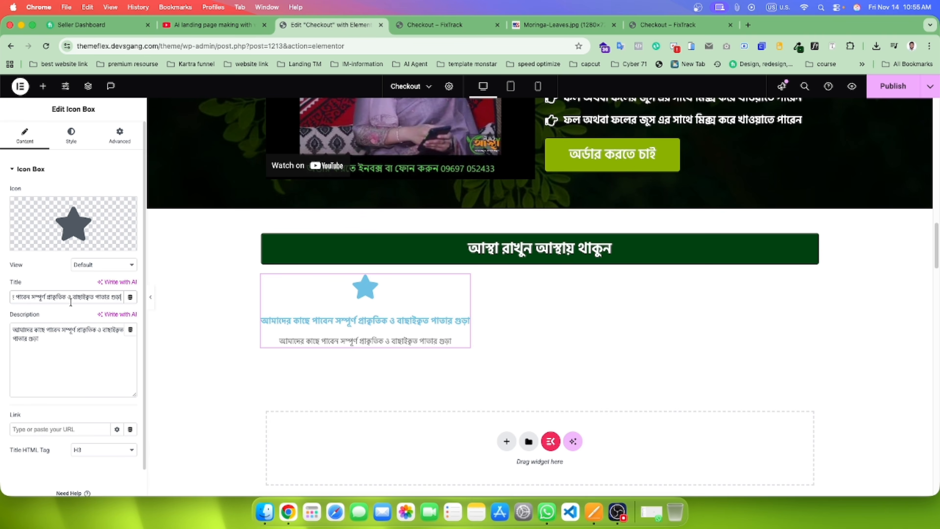
click(71, 327)
key(super+a)
key(BackSpace)
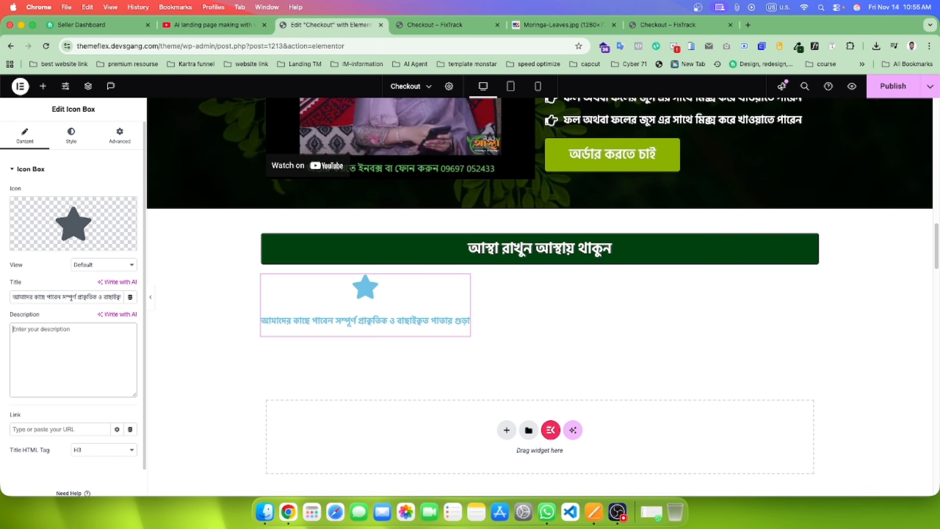
Step: Inspect the font family, weight and size of the first feature box's text on the reference page with WhatFont
click(444, 24)
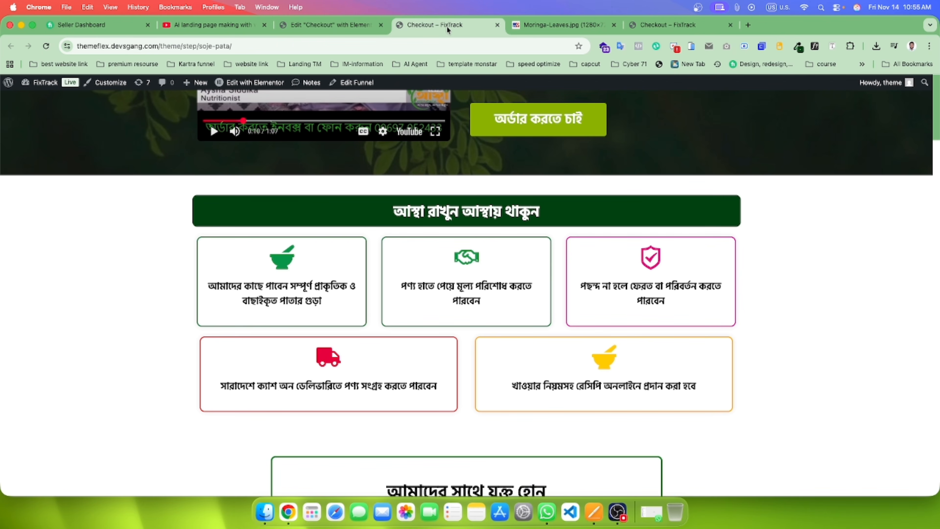
click(814, 46)
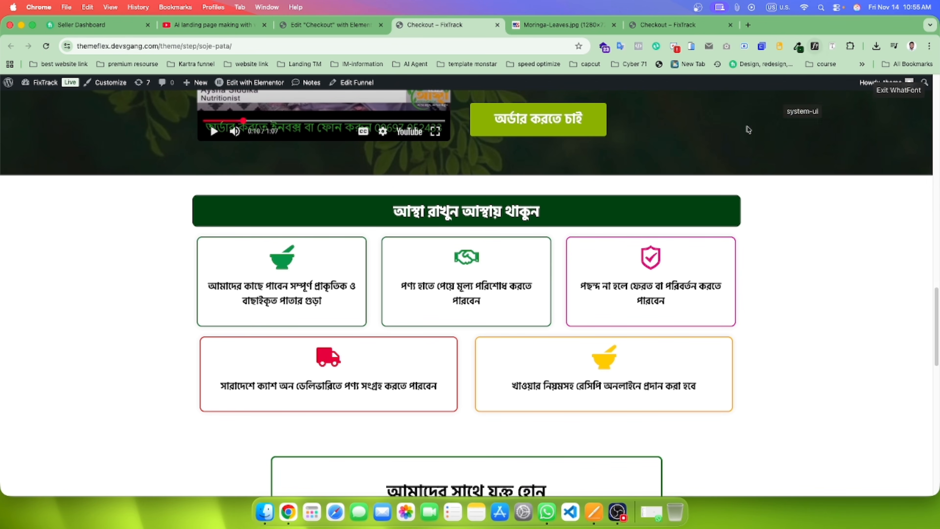
click(275, 296)
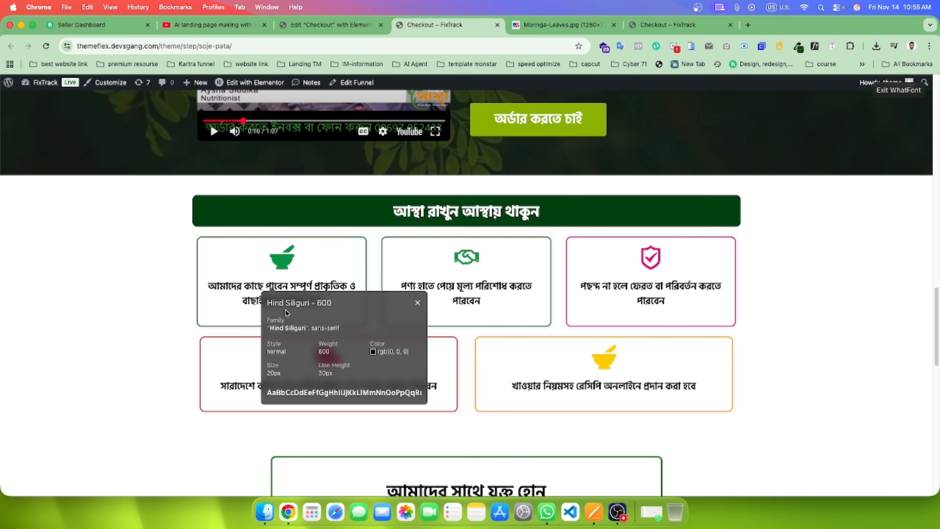
Step: Set the icon box title's typography to the Hind Siliguri font at 20 px
click(342, 28)
click(70, 138)
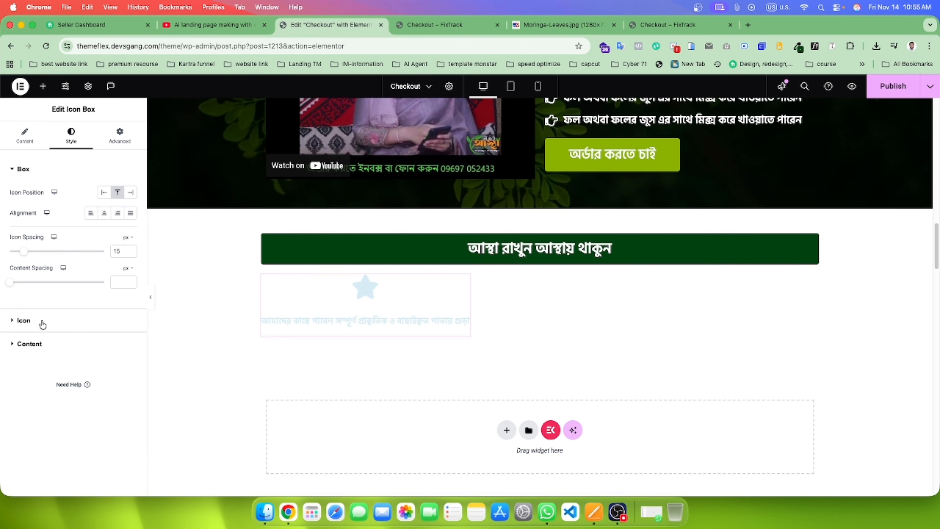
click(42, 345)
click(130, 260)
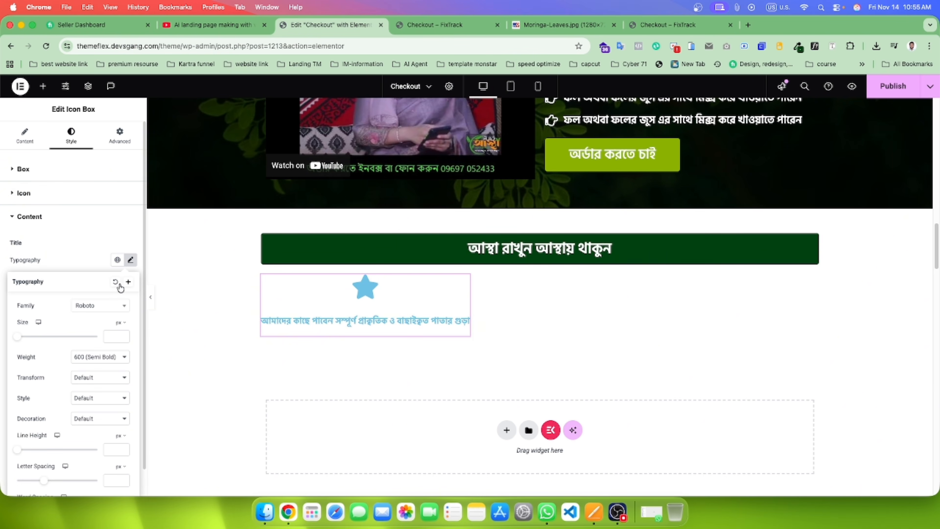
click(105, 306)
text(hind)
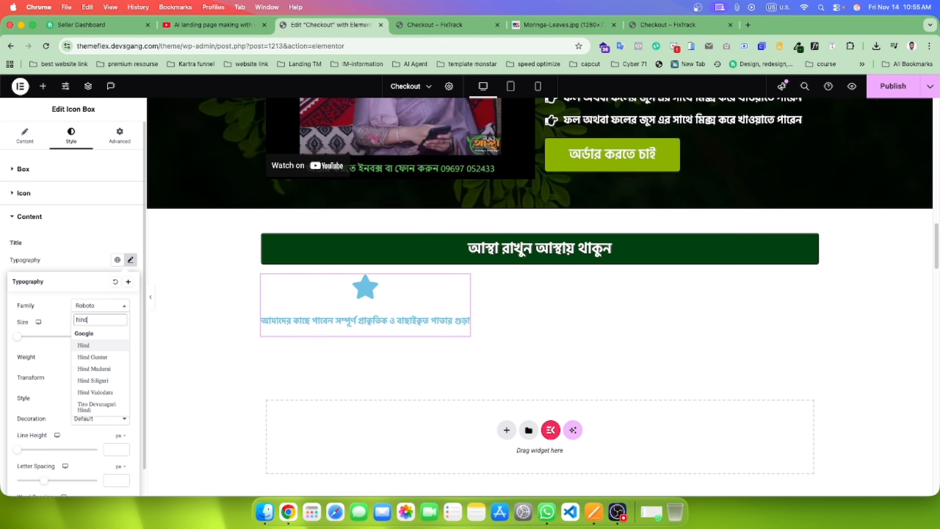
click(98, 381)
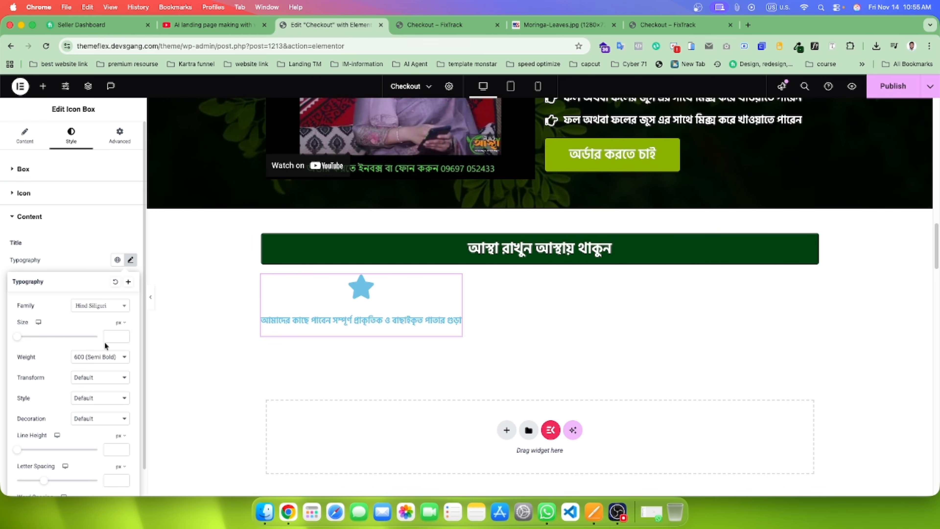
click(112, 336)
text(20)
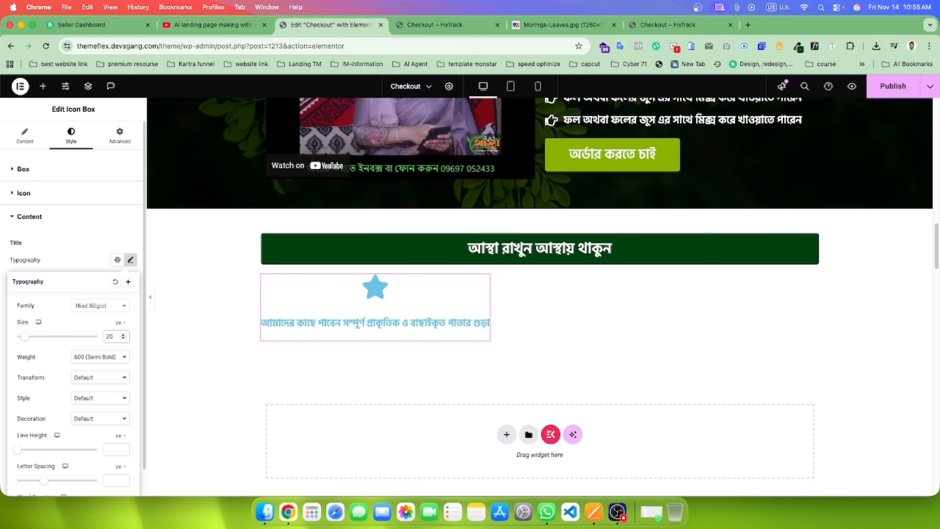
click(112, 450)
click(76, 259)
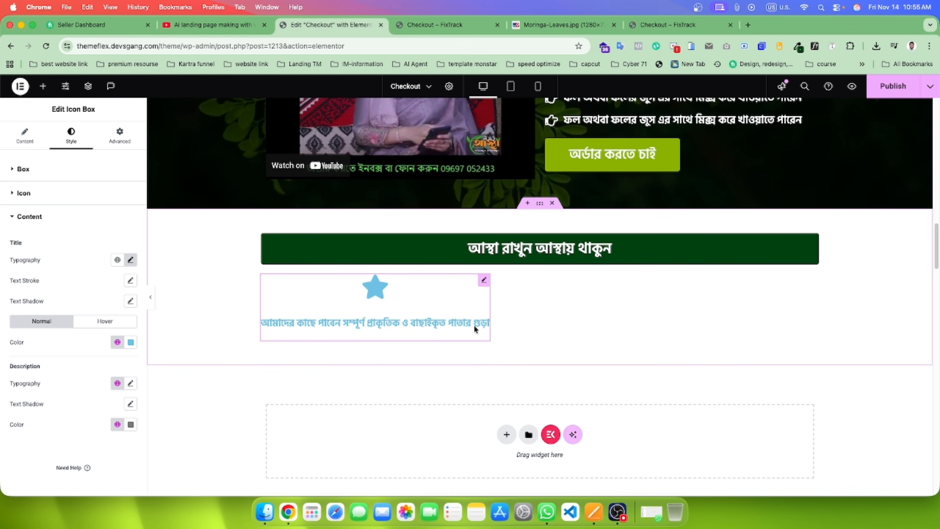
Step: Set the icon box's padding to 15 px on all sides and compare it with the reference page
click(120, 135)
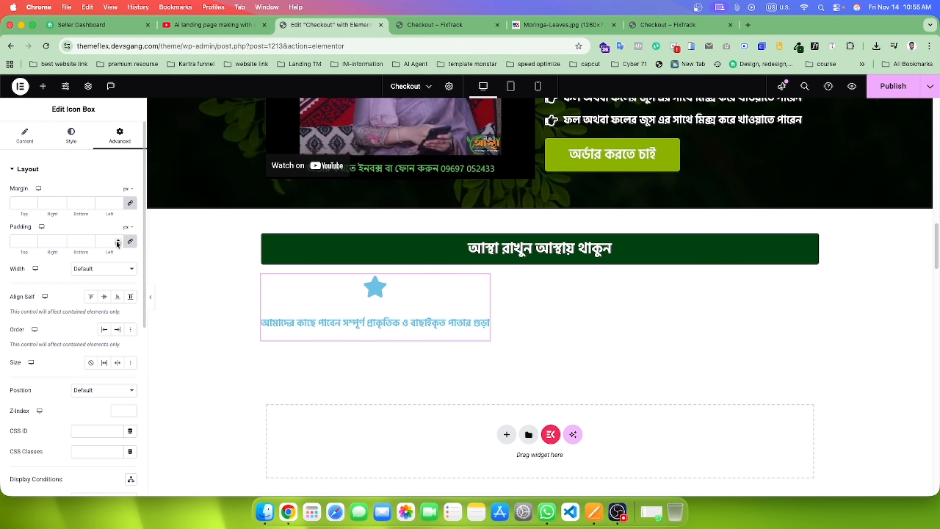
drag(119, 242, 119, 245)
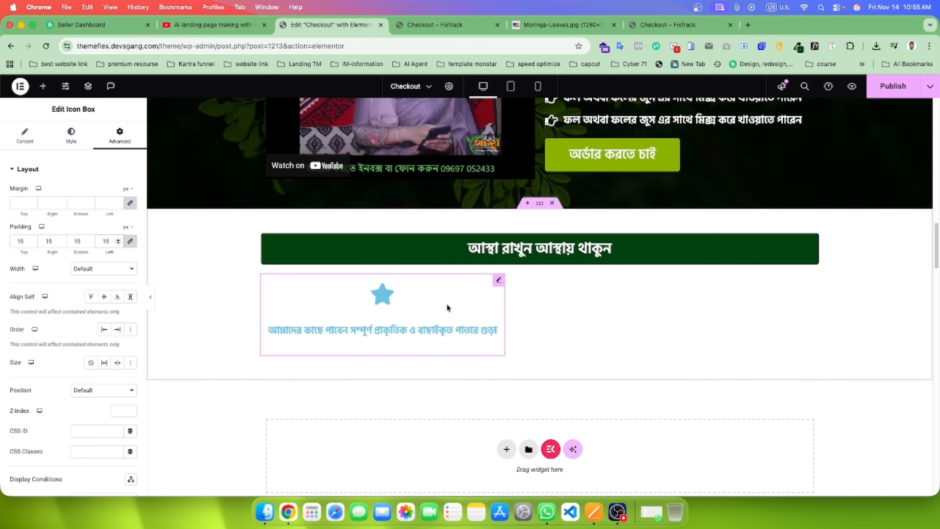
click(463, 25)
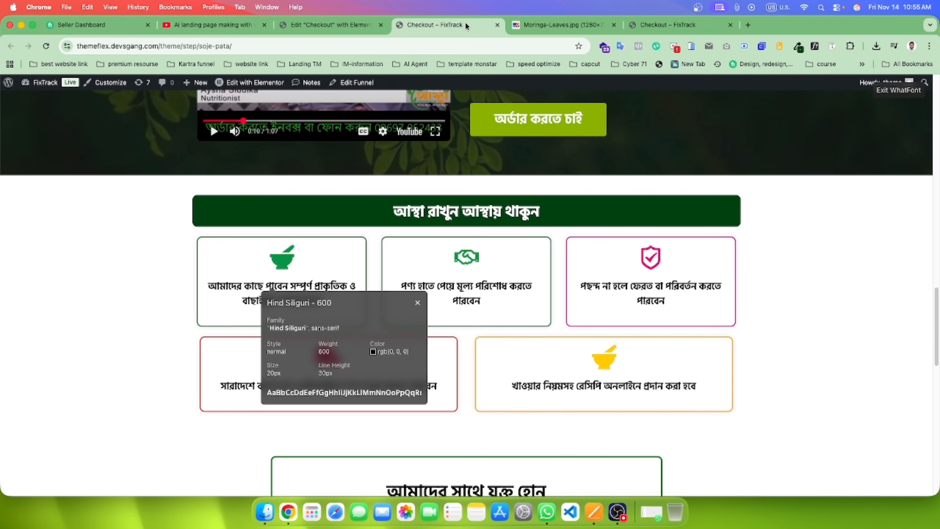
click(333, 24)
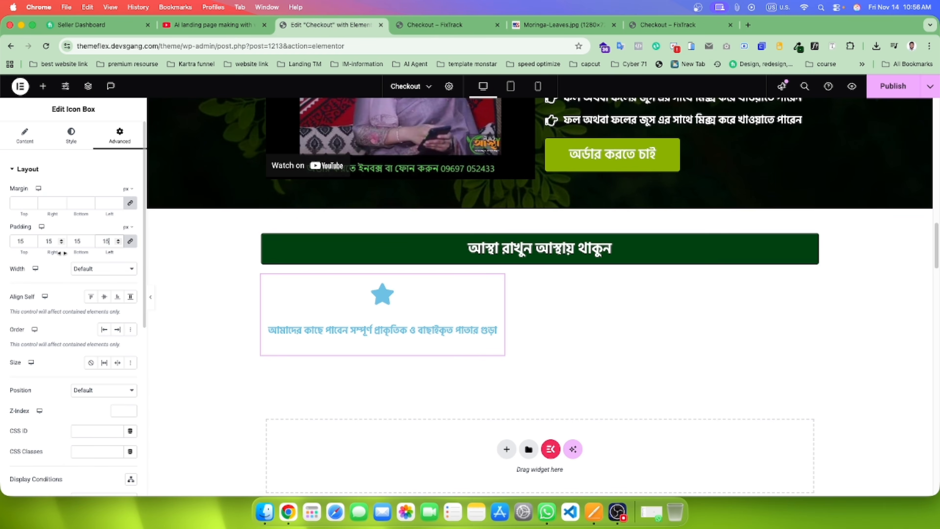
Step: Set the icon box title's normal text colour to black
click(82, 134)
click(30, 343)
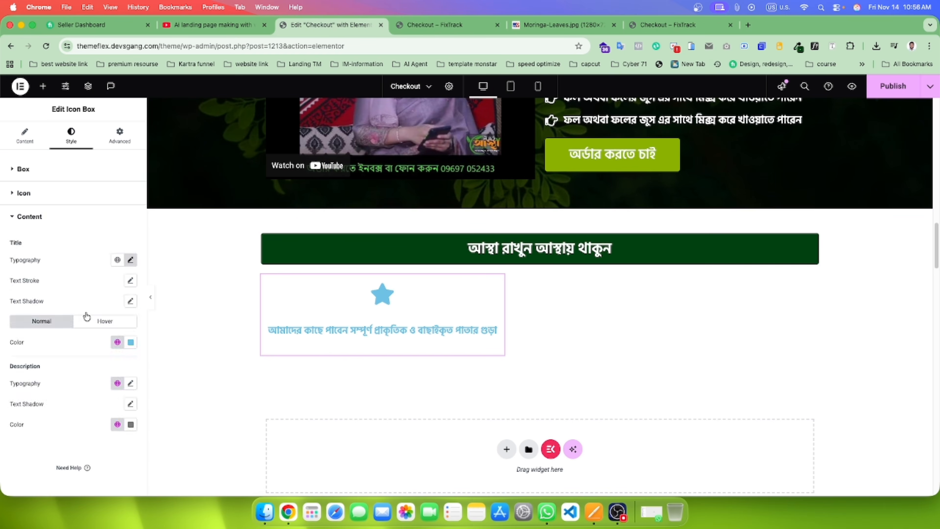
click(131, 348)
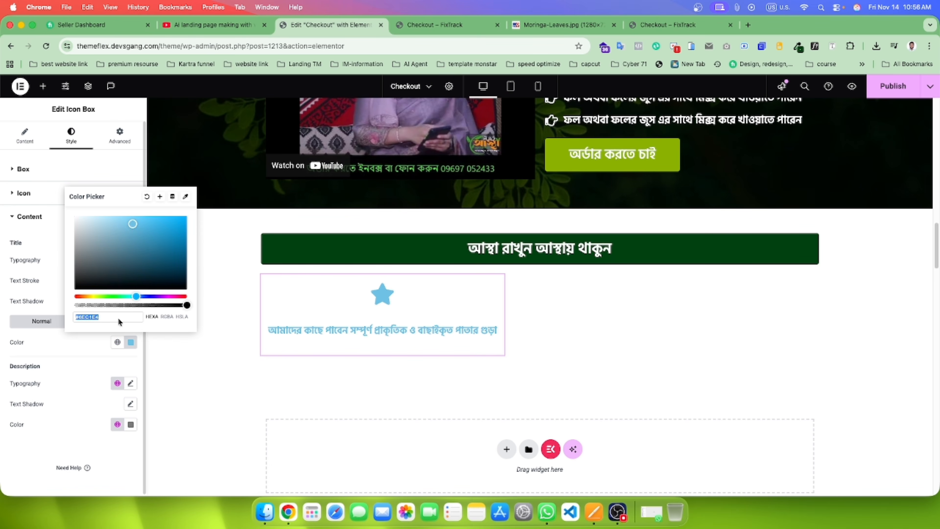
drag(105, 262, 74, 344)
click(73, 379)
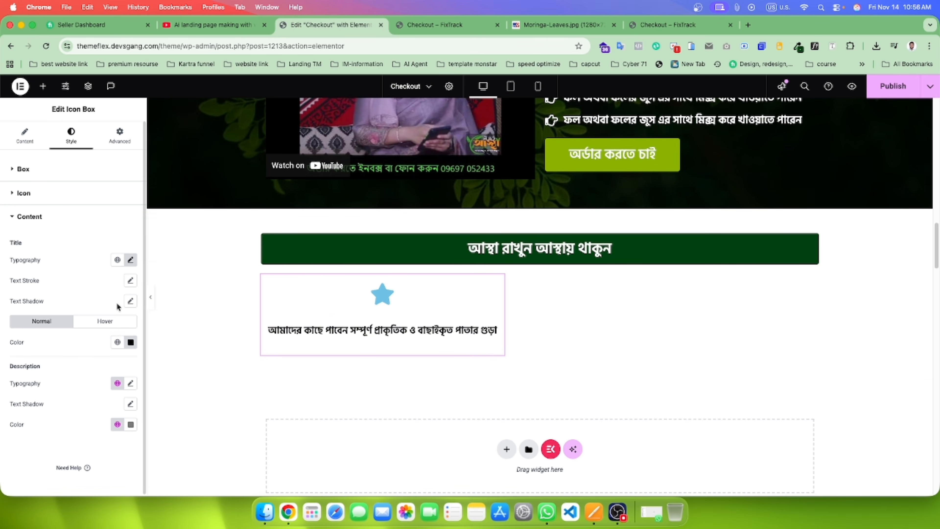
Step: Check the feature boxes on the reference page without the font details, and set the first icon box's custom width to 33%
click(477, 24)
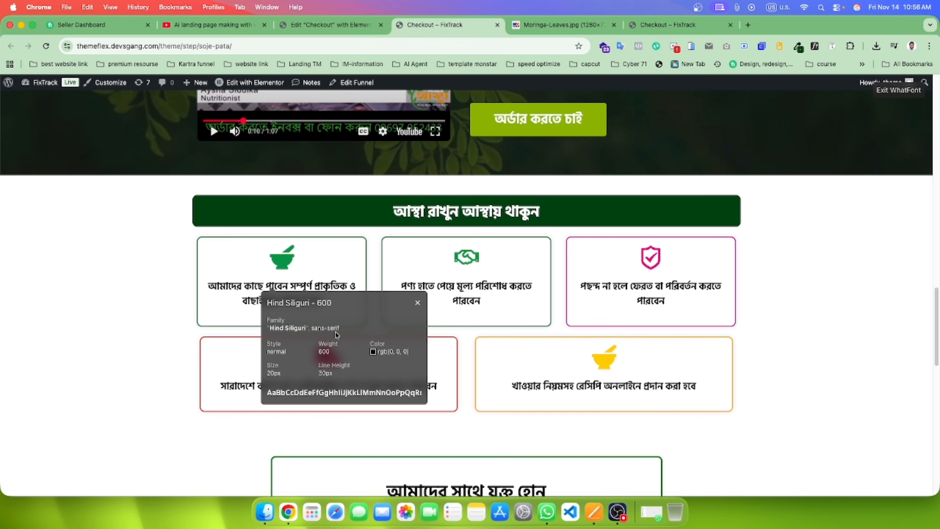
click(418, 303)
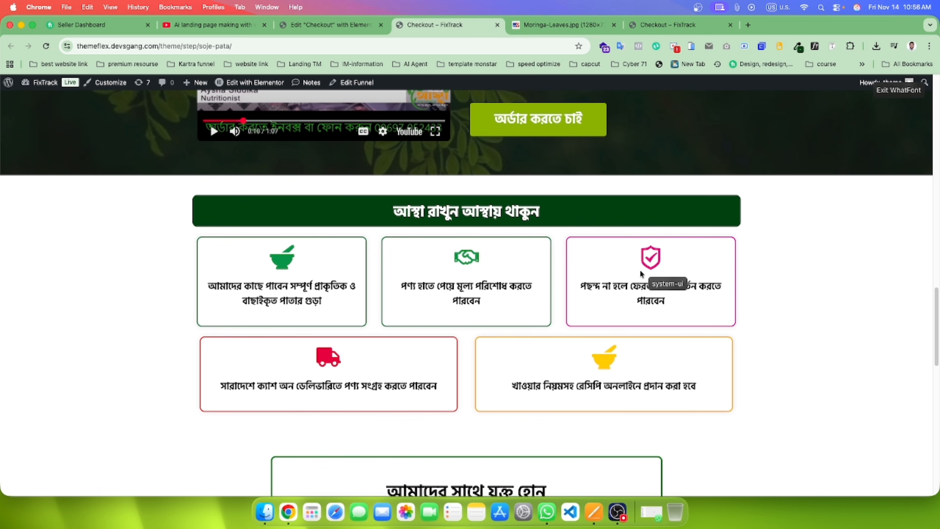
click(331, 25)
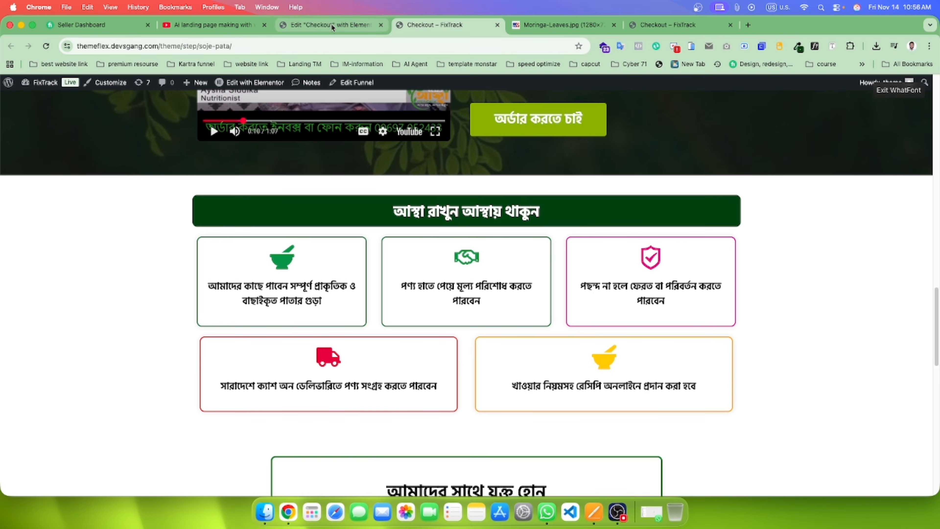
click(128, 141)
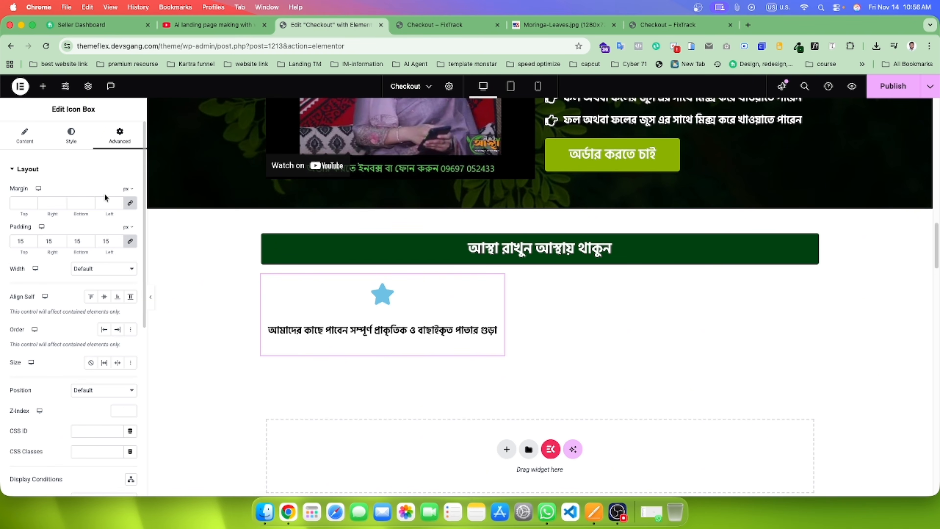
click(125, 271)
click(110, 302)
click(122, 300)
text(33)
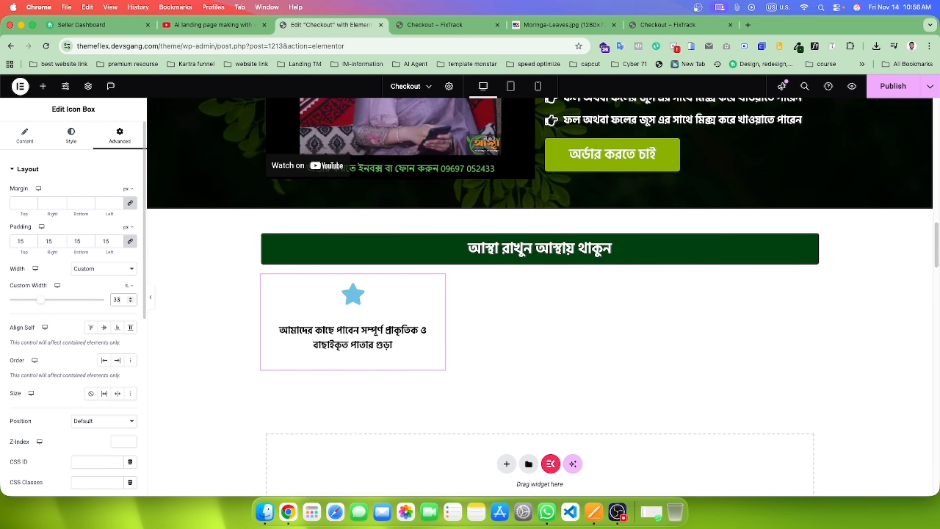
Step: Duplicate the icon box twice and set the section container's column and row gaps to 0 px
right_click(383, 295)
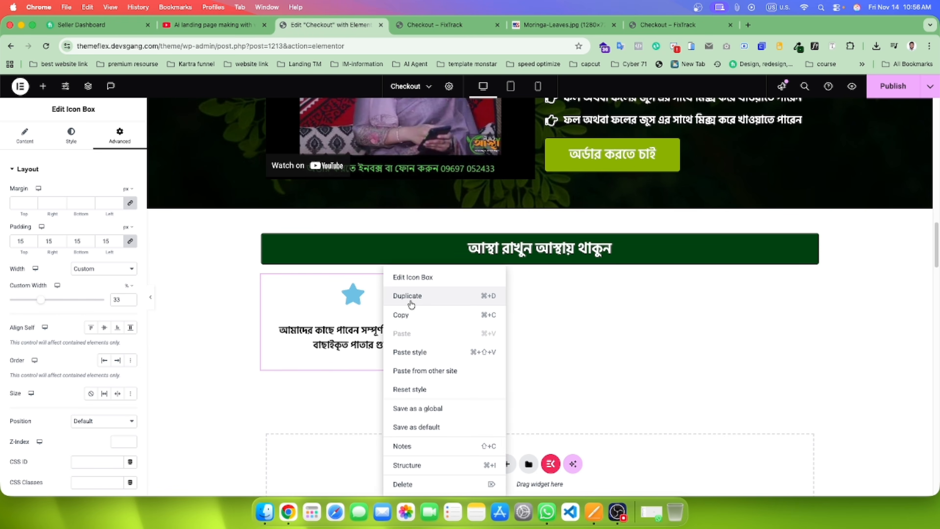
click(407, 296)
right_click(385, 300)
click(407, 296)
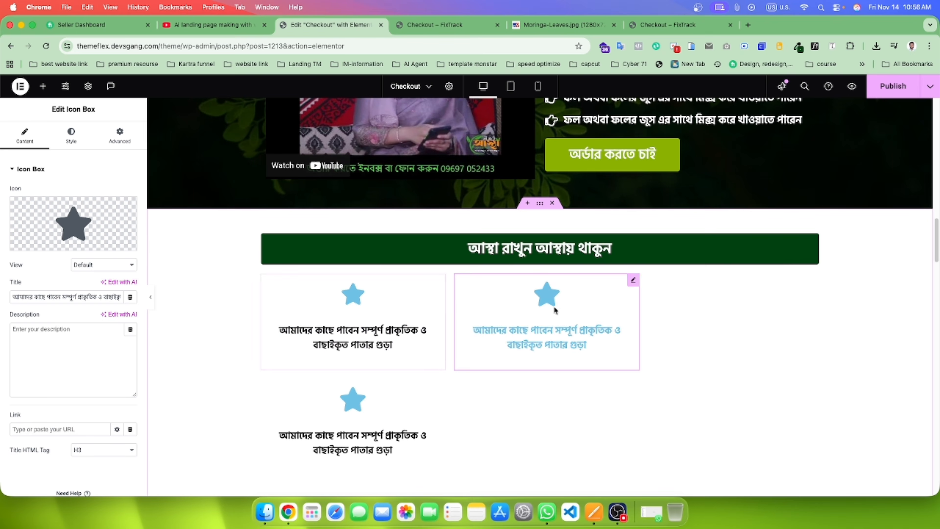
click(541, 206)
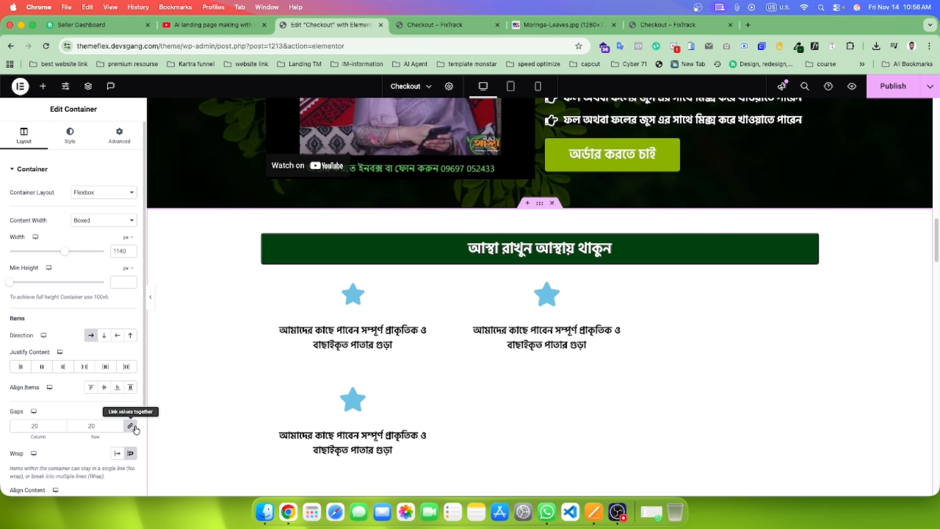
click(132, 427)
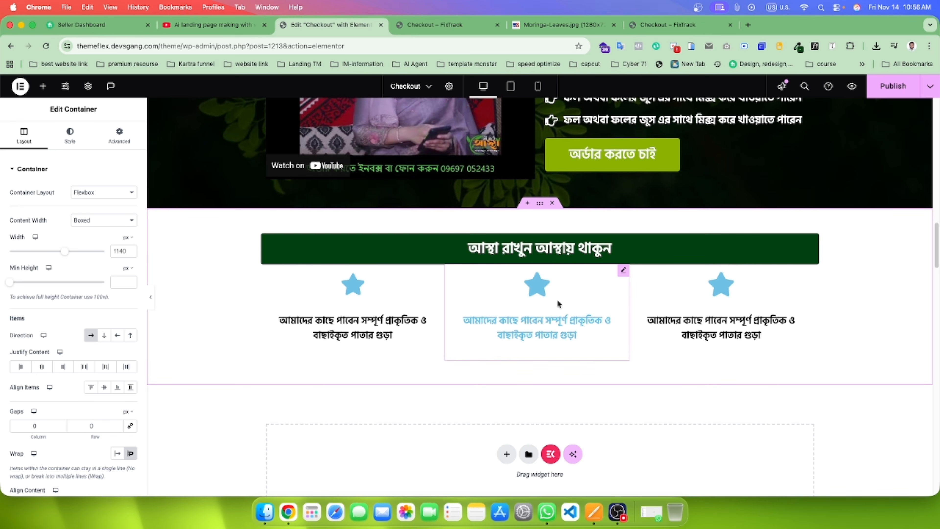
Step: Set the green section heading's bottom margin to 40 px, unlinked from the other sides, which are 0
click(438, 254)
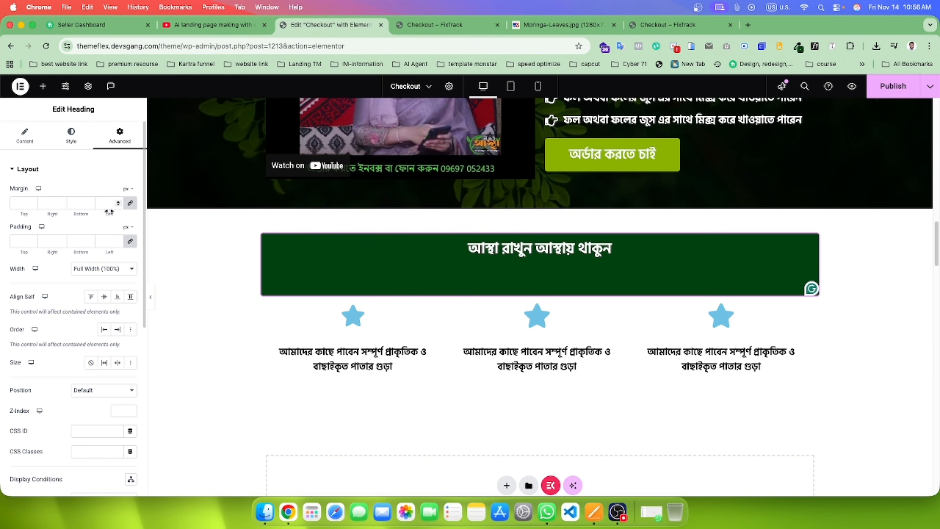
click(131, 203)
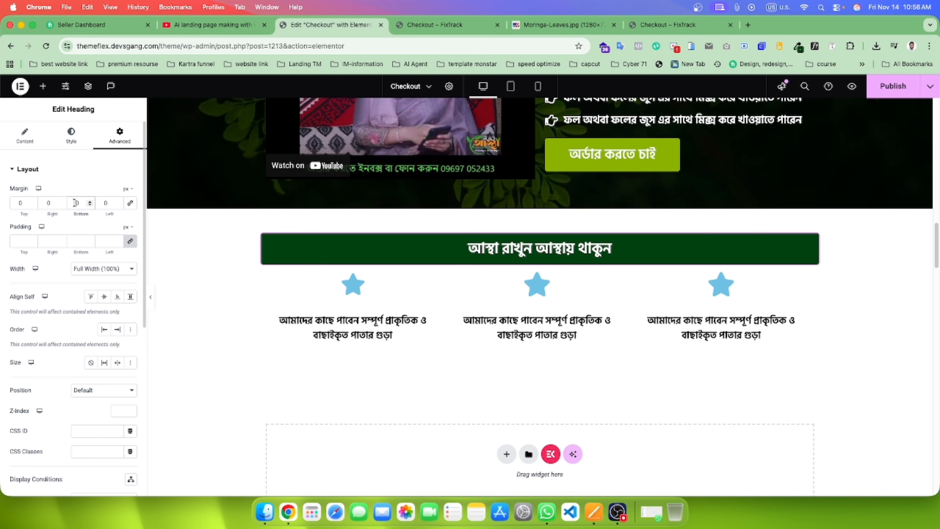
text(2)
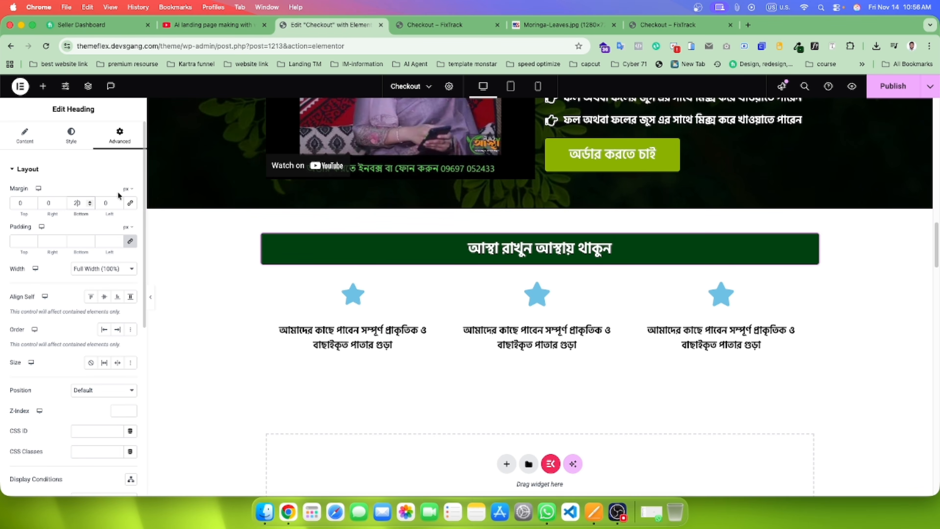
key(BackSpace)
text(4)
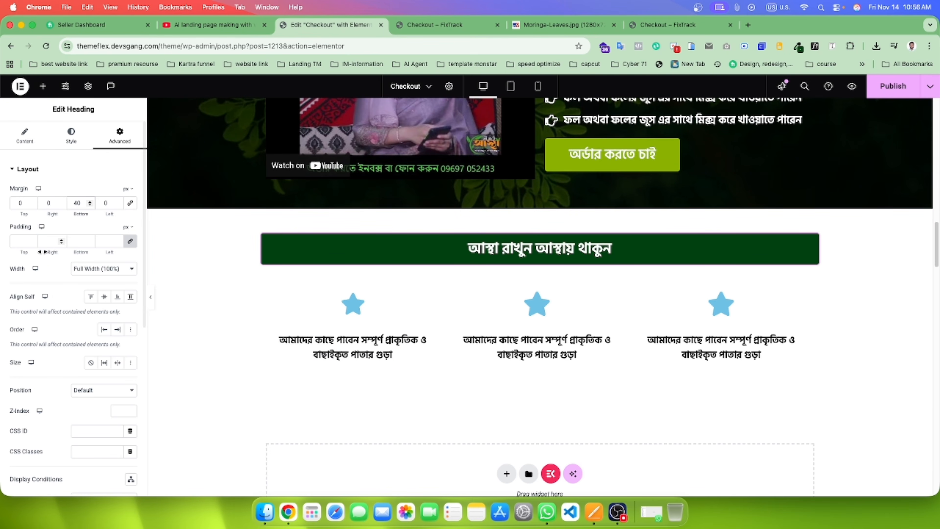
click(33, 133)
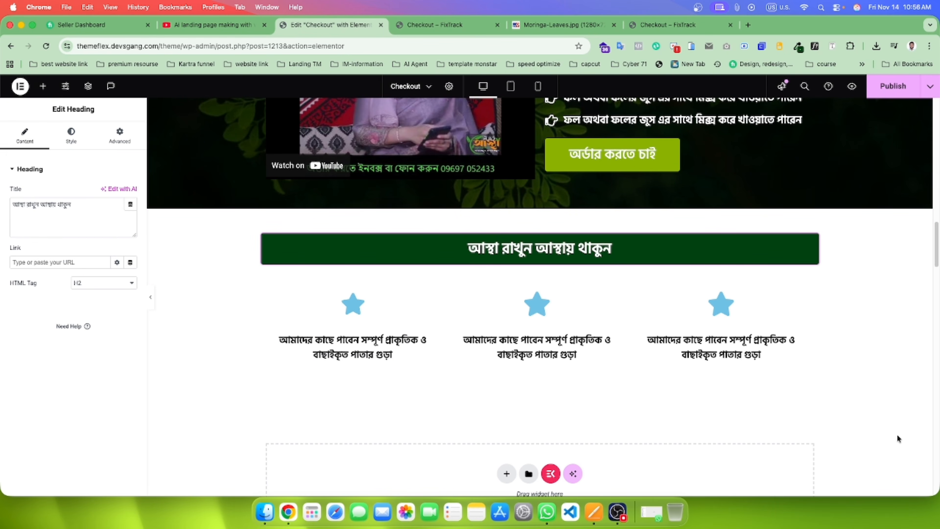
Step: Distribute the icon boxes across the section container with Justify Content set to Space Between
click(199, 278)
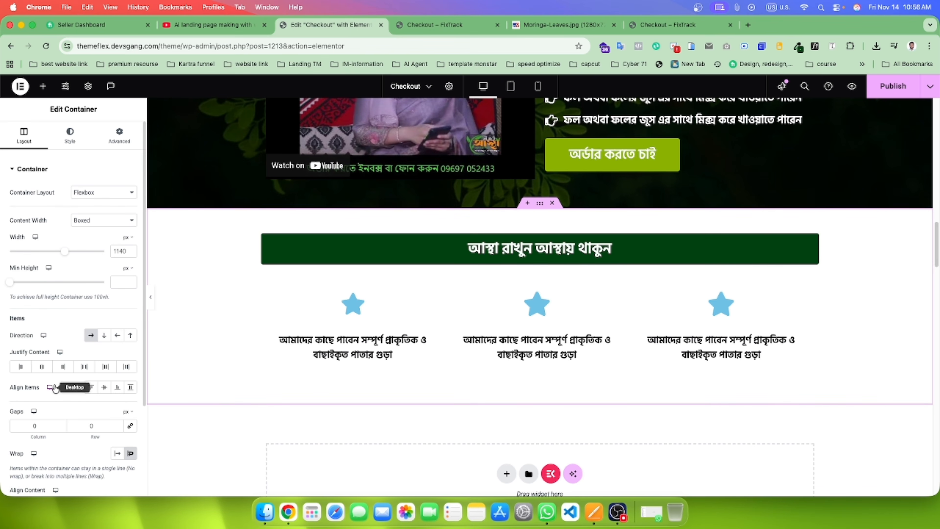
click(81, 370)
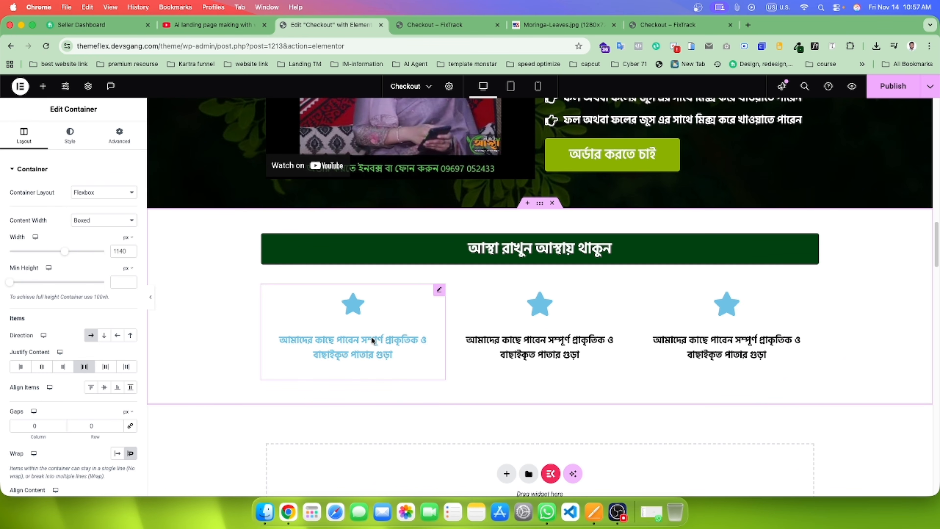
Step: Exit WhatFont on the reference page and inspect the first feature box's icon element in the developer tools to identify the icon
key(ctrl+Tab)
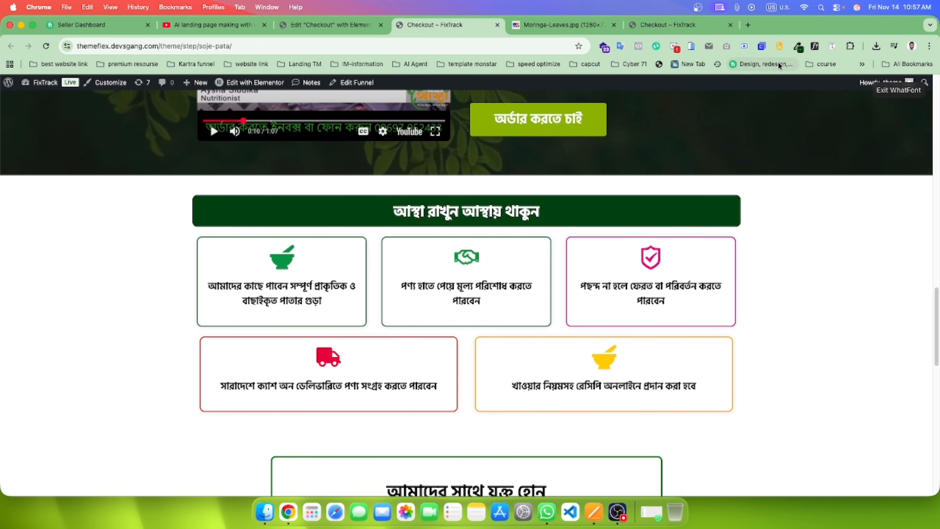
click(815, 46)
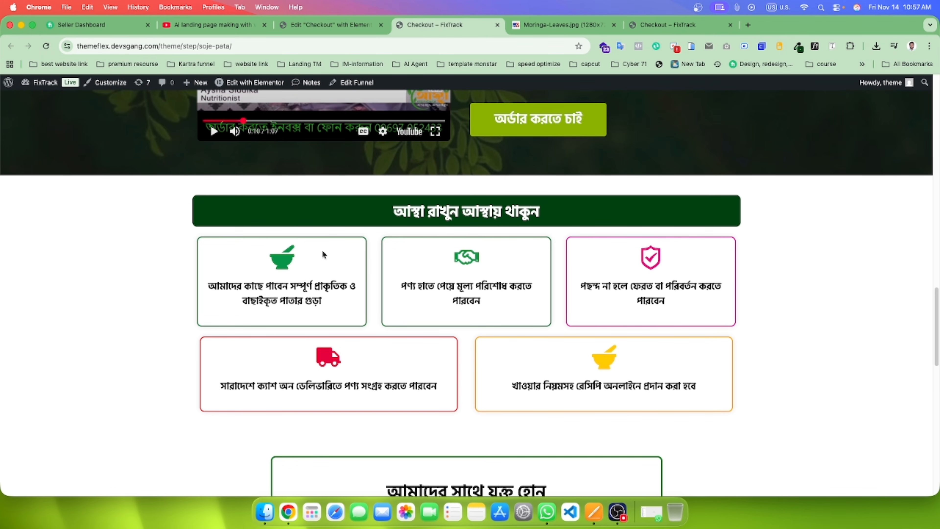
right_click(270, 264)
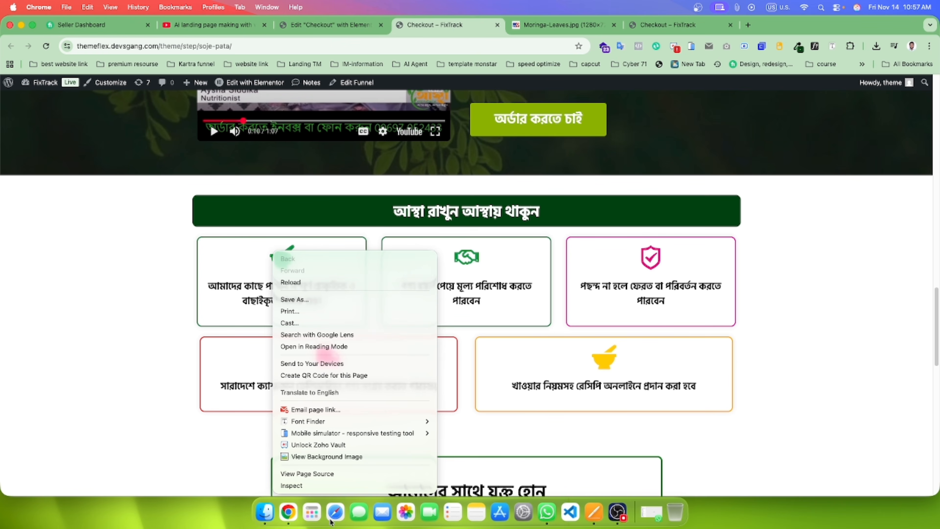
click(308, 483)
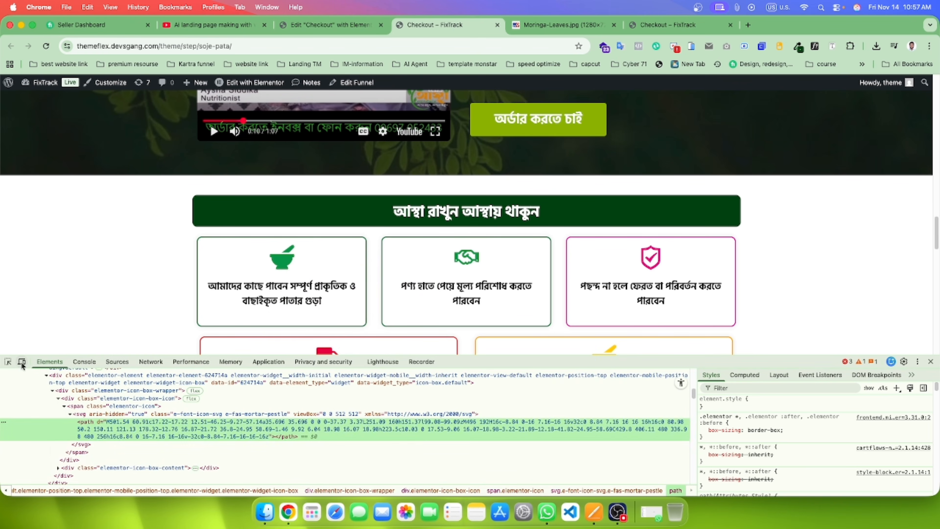
click(8, 362)
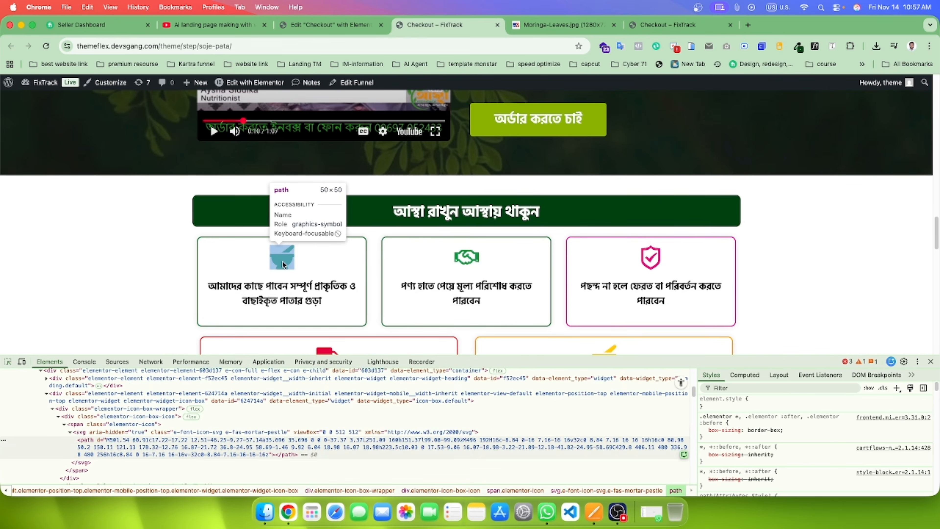
click(282, 261)
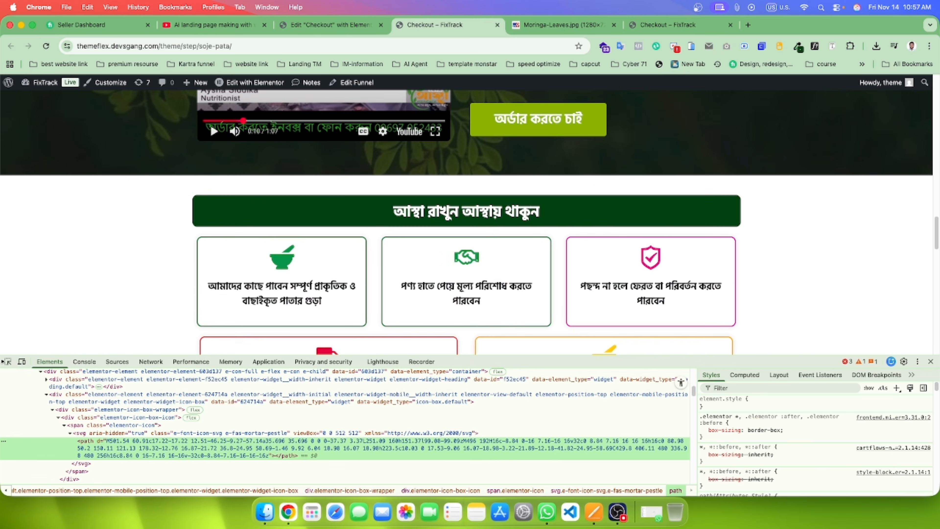
click(7, 361)
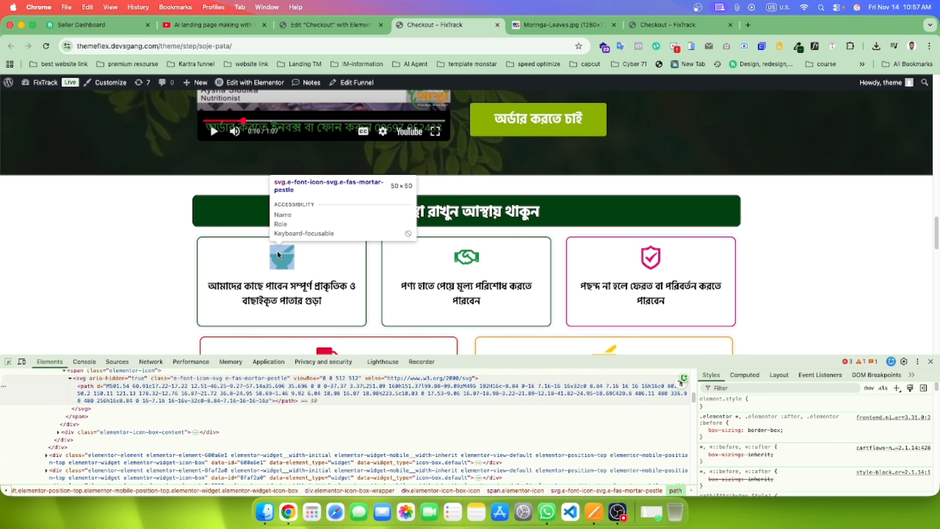
Step: Replace the first icon box's star with the mortar and pestle icon, searching the icon library for "mor"
click(364, 26)
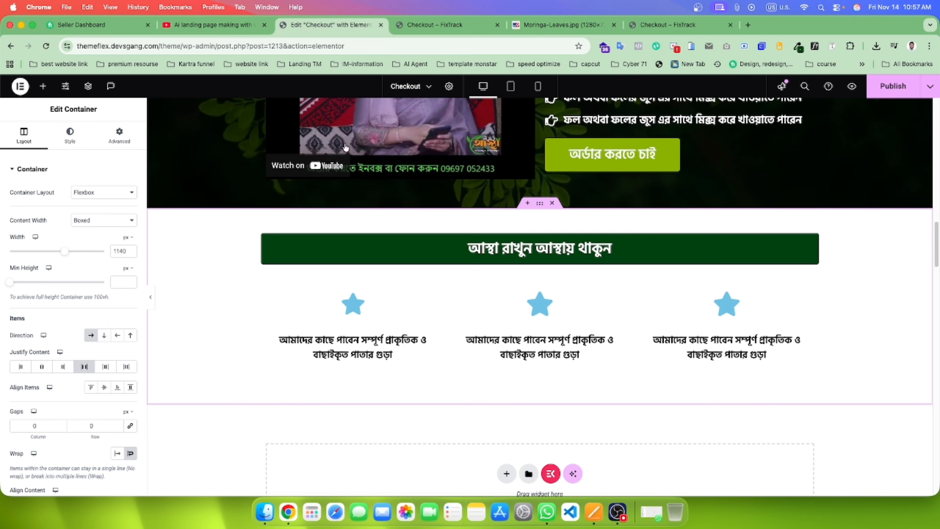
click(415, 297)
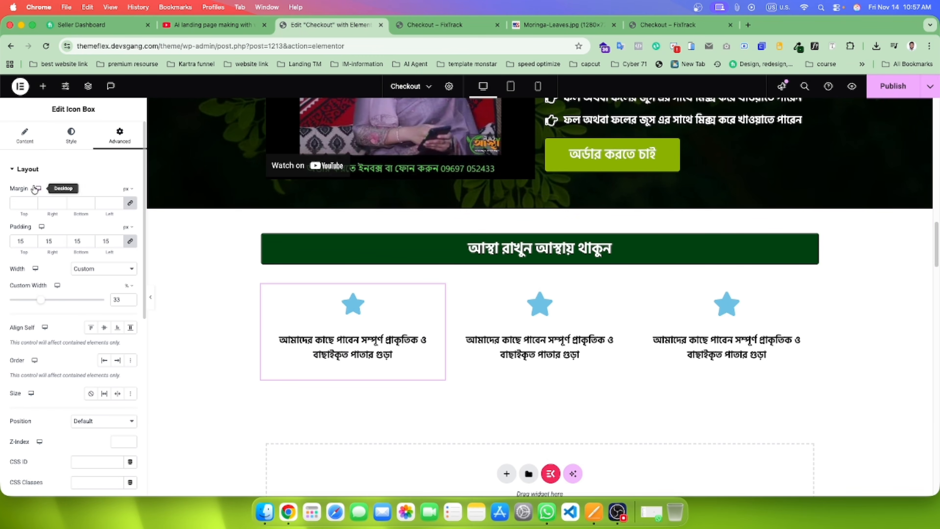
click(25, 135)
click(73, 226)
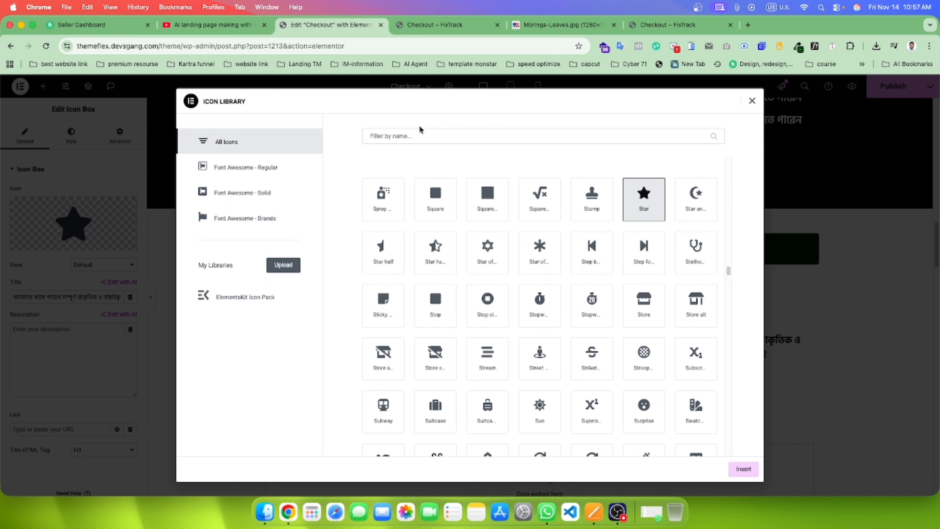
click(419, 135)
text(mor)
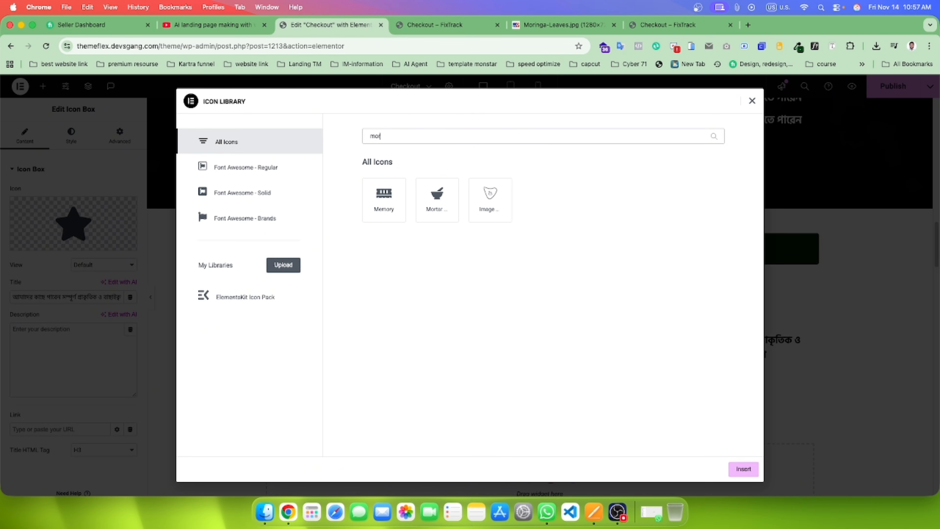
click(444, 213)
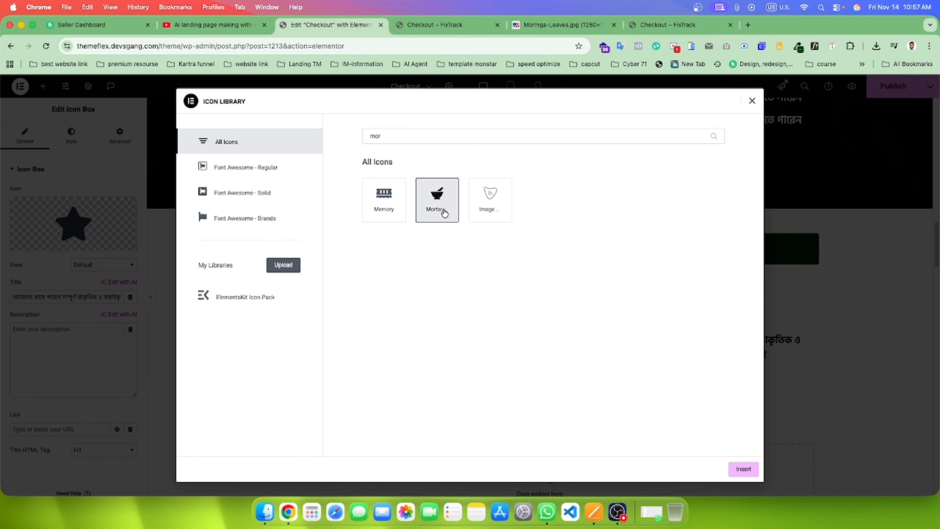
click(742, 469)
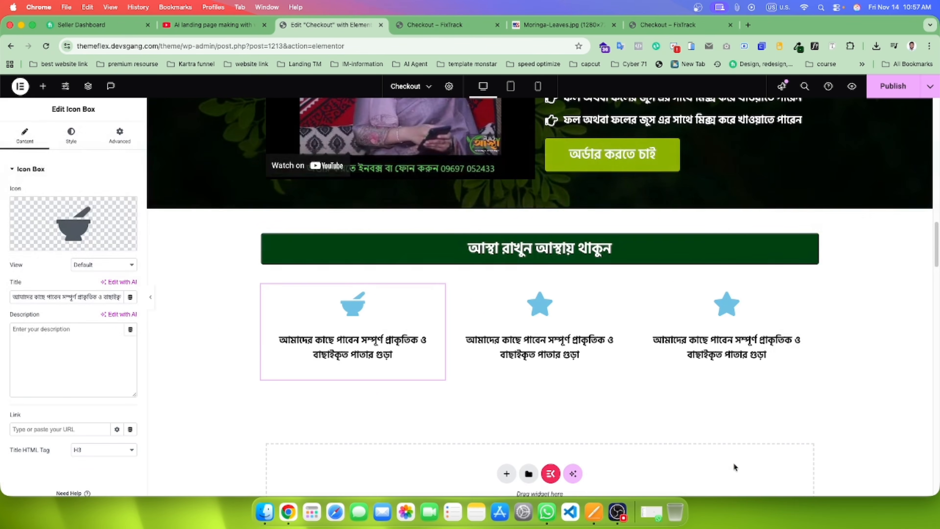
Step: Check the icon colour on the reference page and set the first icon box's normal primary icon colour to green
click(422, 21)
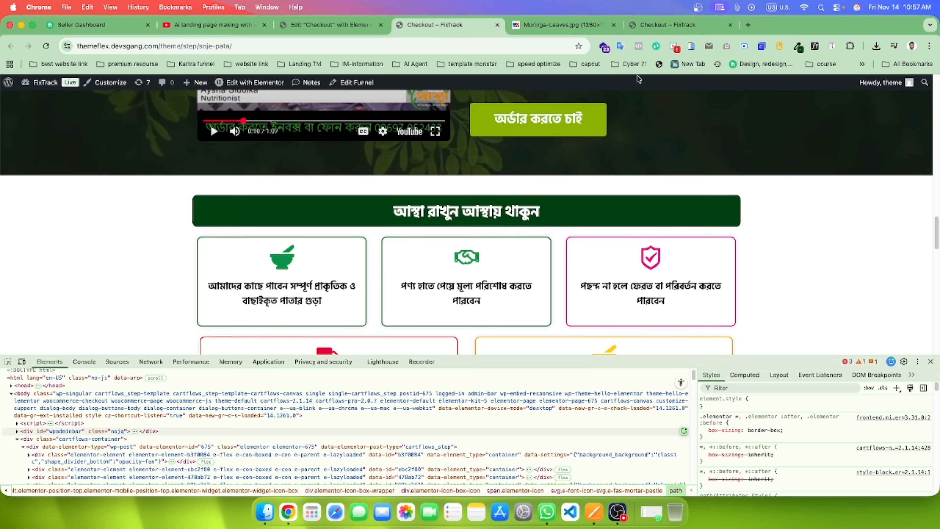
click(296, 22)
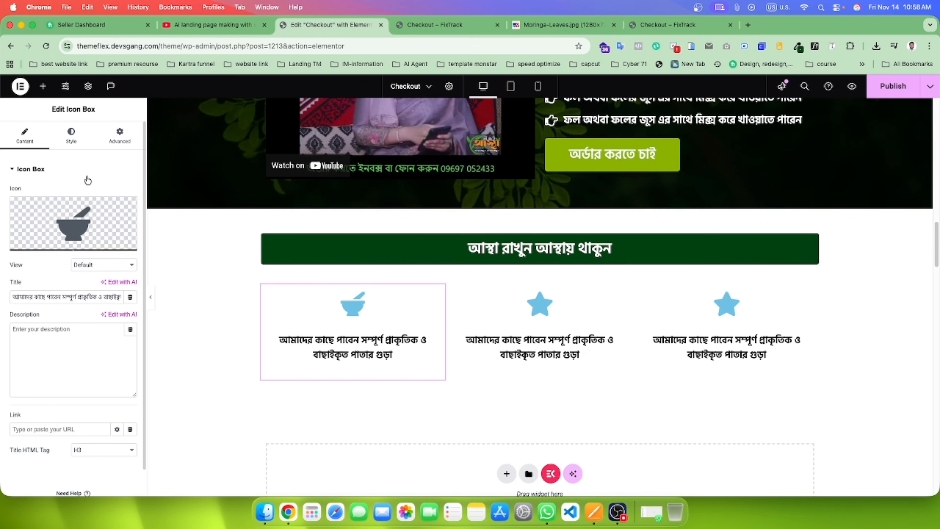
click(71, 133)
click(23, 320)
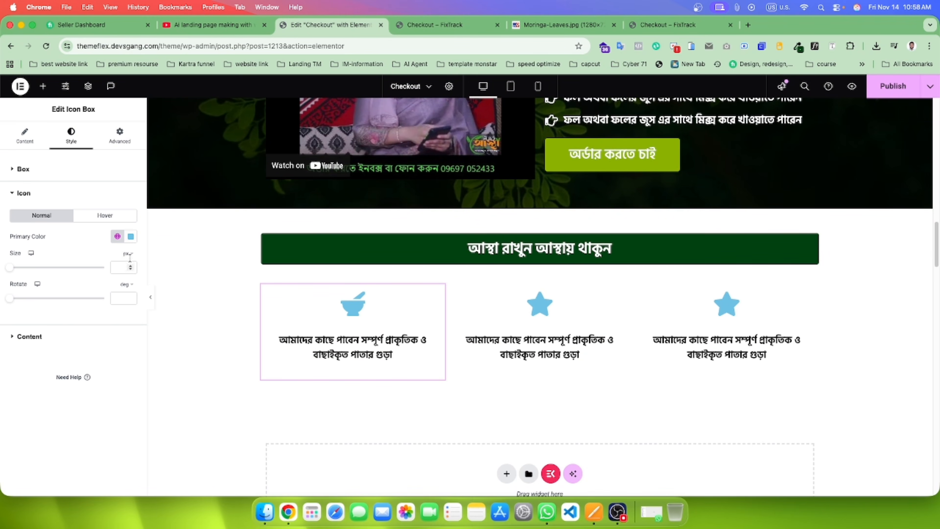
click(132, 237)
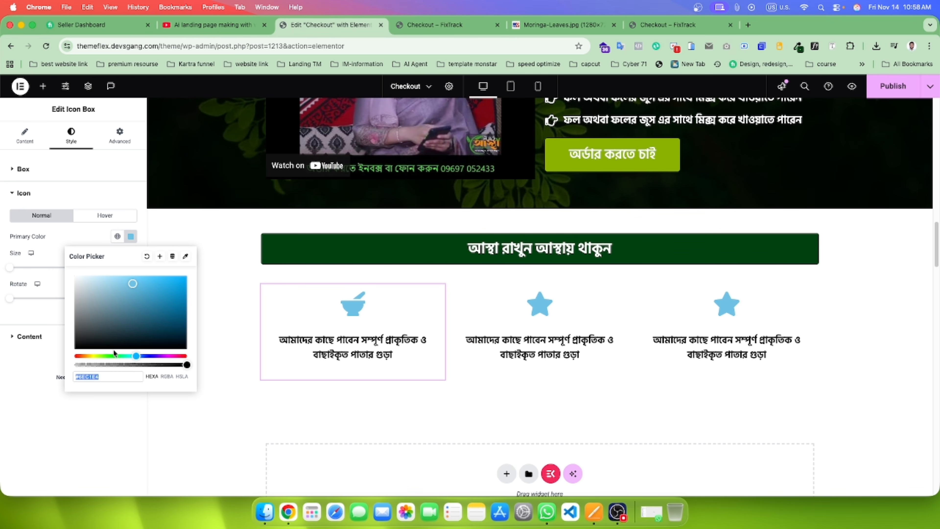
drag(121, 355, 111, 355)
drag(183, 280, 180, 303)
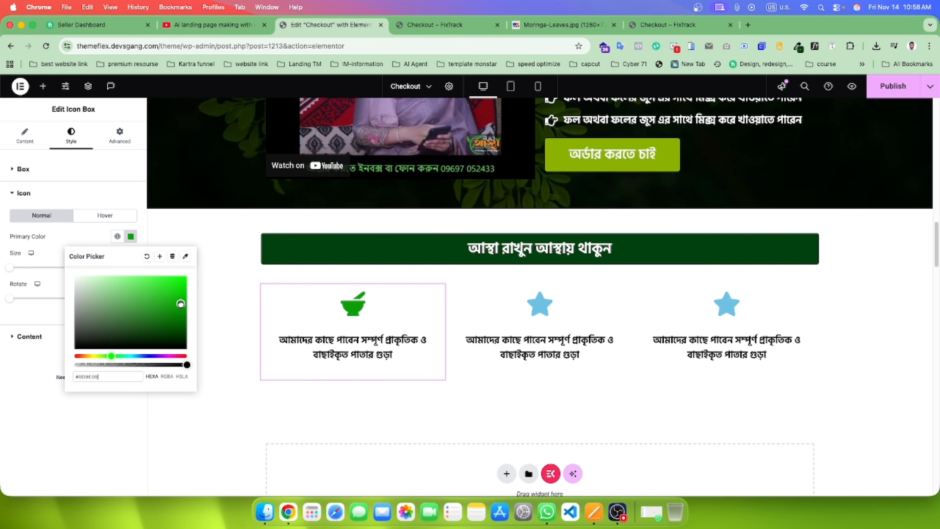
click(95, 408)
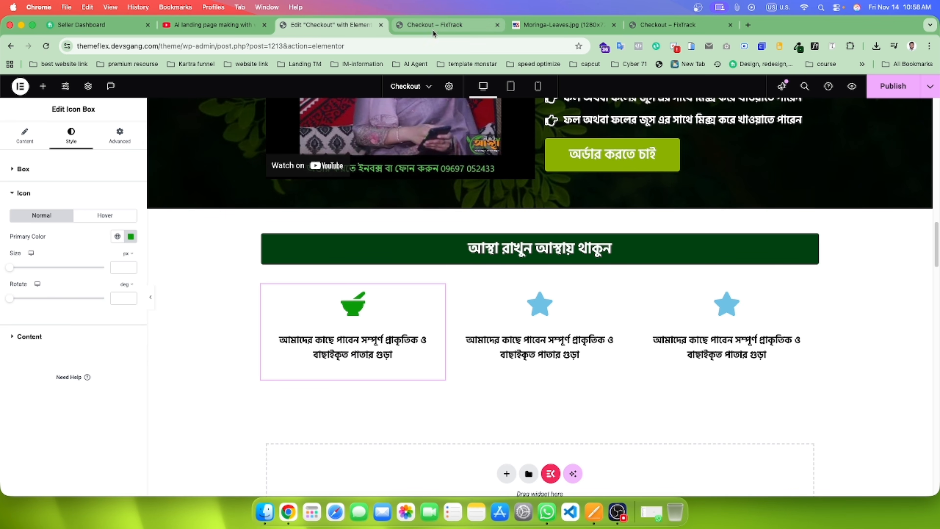
Step: Check the feature boxes' outline on the reference page and give the first icon box a solid 1 px border on all sides
click(437, 24)
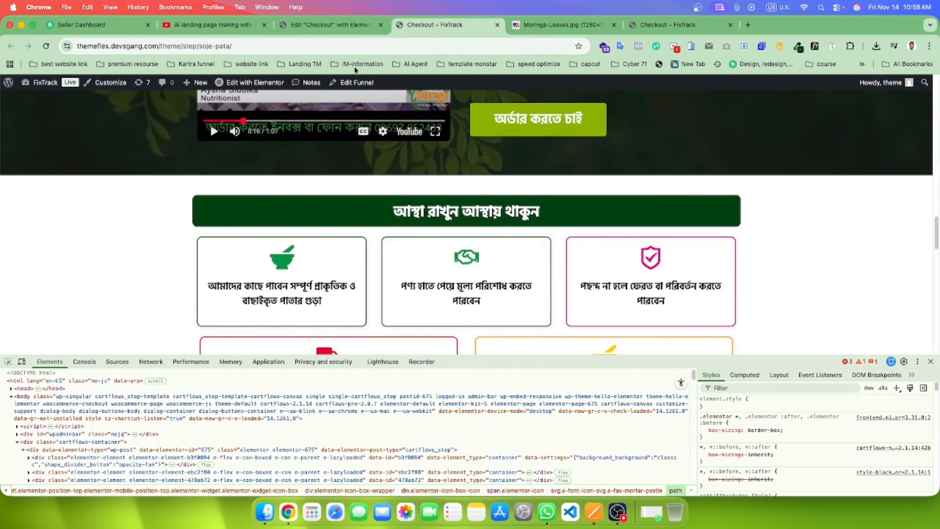
click(327, 25)
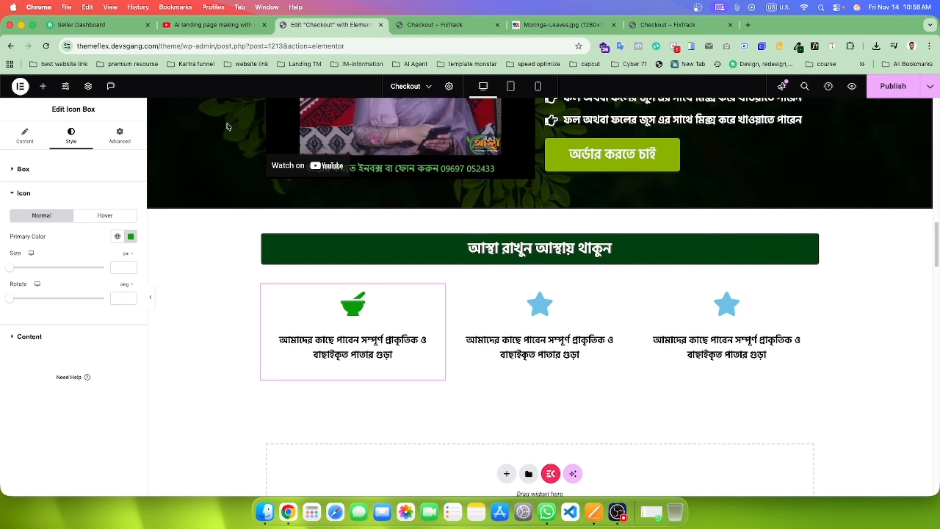
click(119, 135)
scroll(47, 355, down, 5)
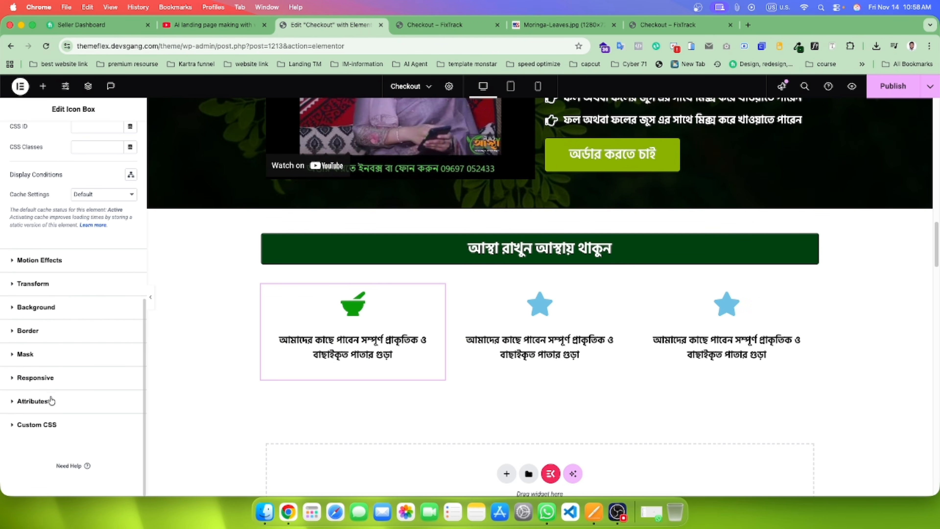
click(50, 332)
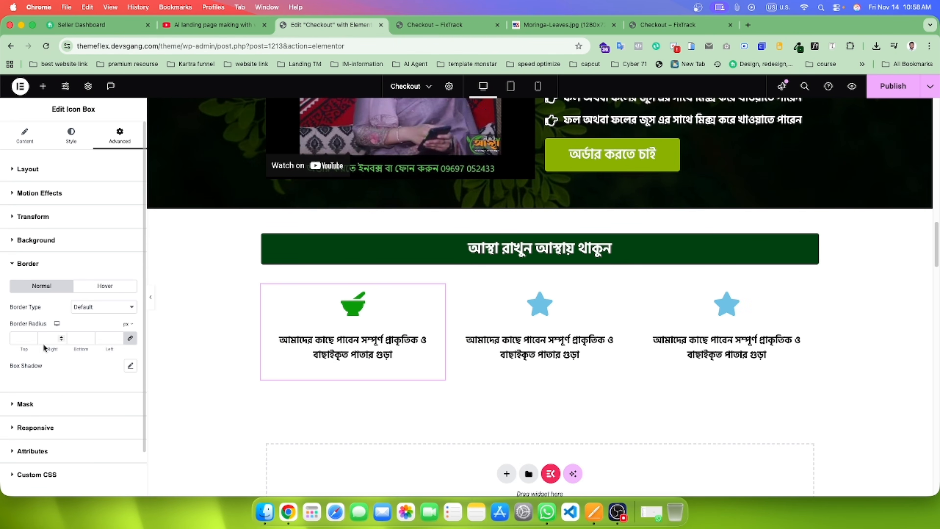
click(104, 307)
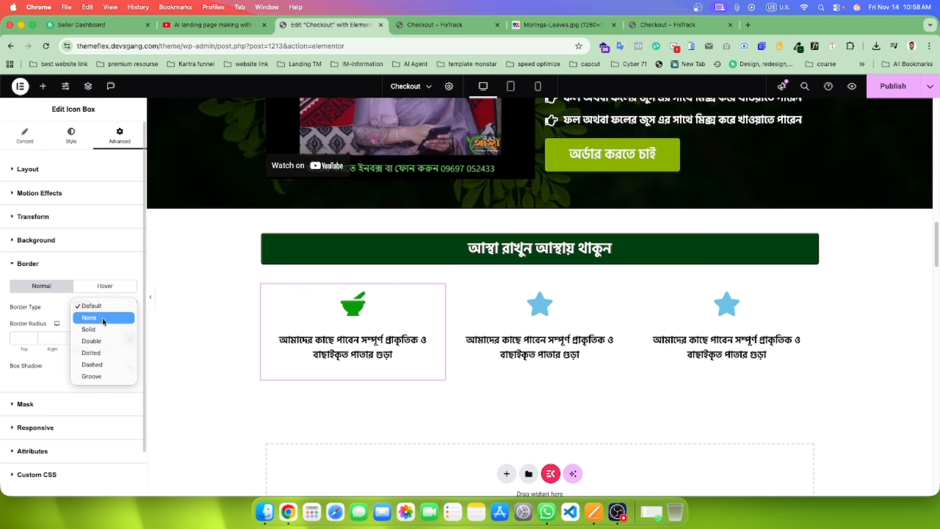
click(105, 330)
click(103, 336)
text(1)
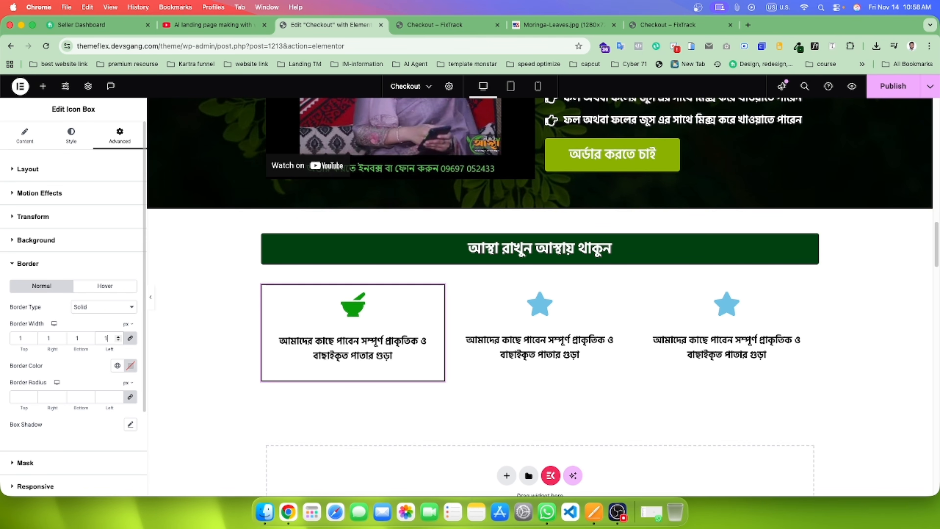
Step: Set the first icon box's border colour to dark green #003D19 and its border radius to 8 px
click(131, 366)
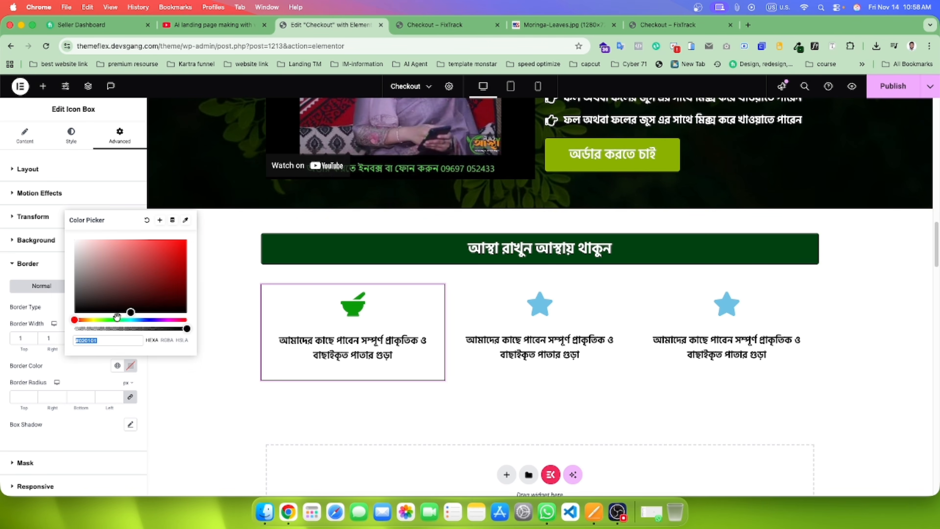
drag(117, 319, 121, 319)
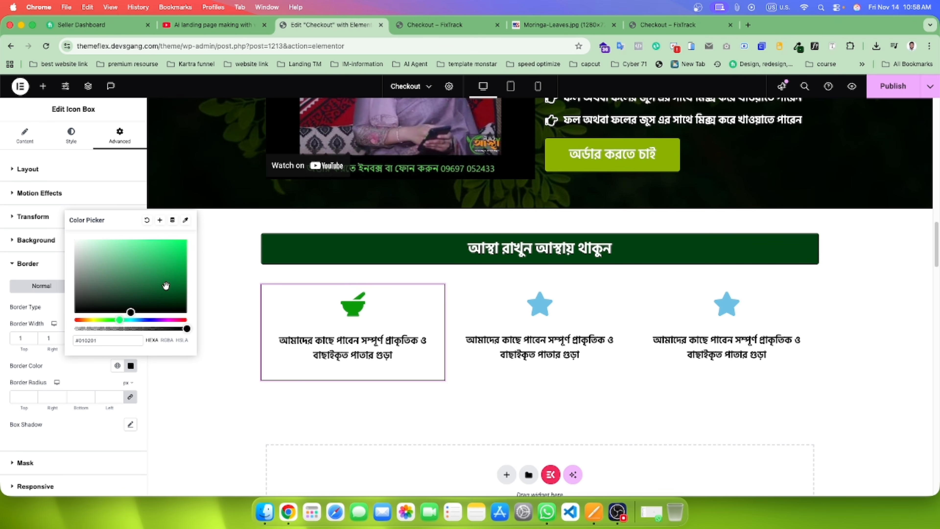
drag(165, 285, 189, 296)
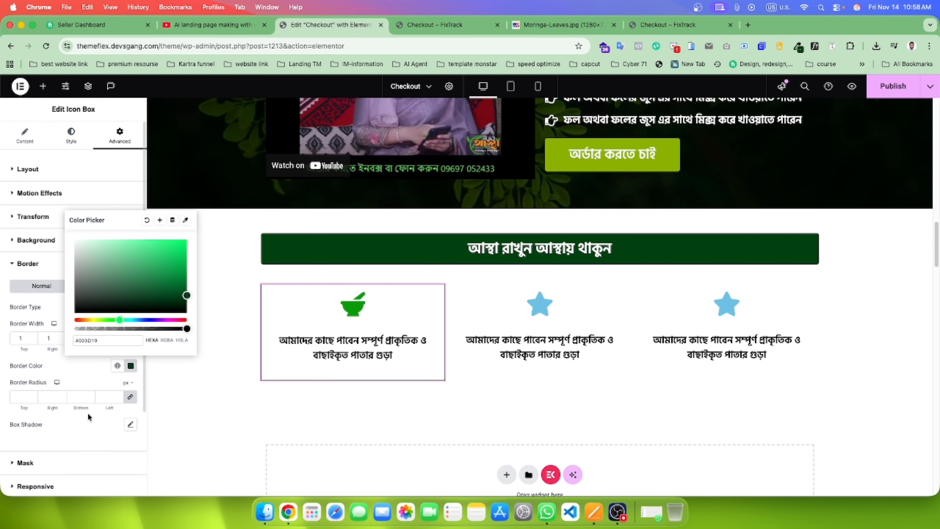
click(82, 389)
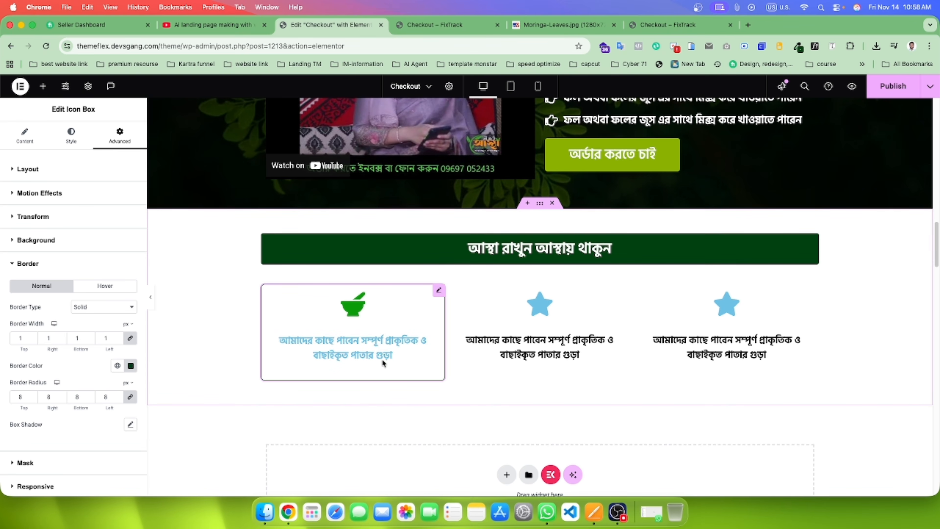
Step: Set the first icon box's title hover colour to black #000000
click(25, 136)
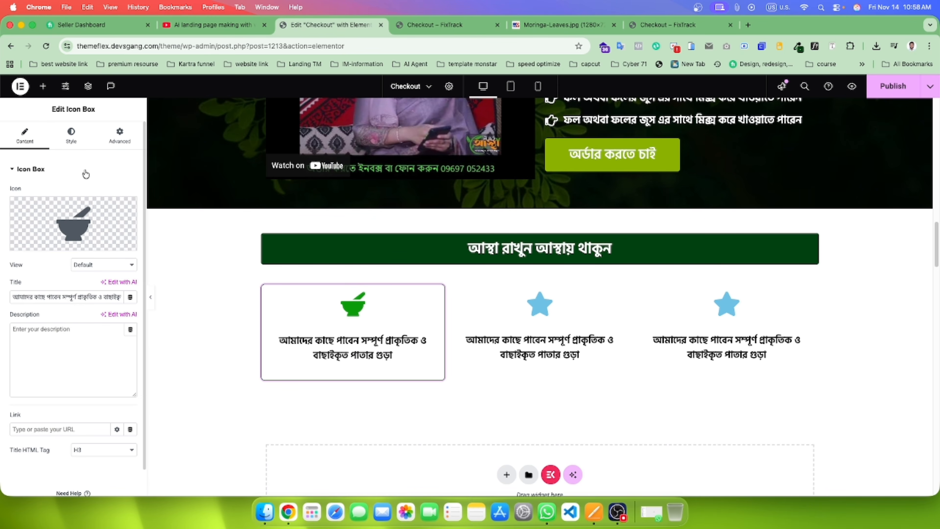
click(71, 136)
click(30, 344)
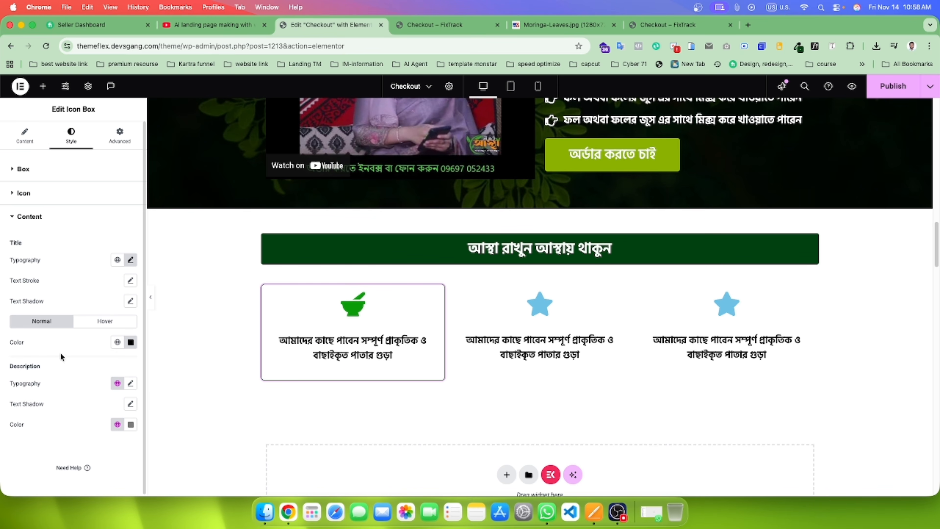
click(104, 321)
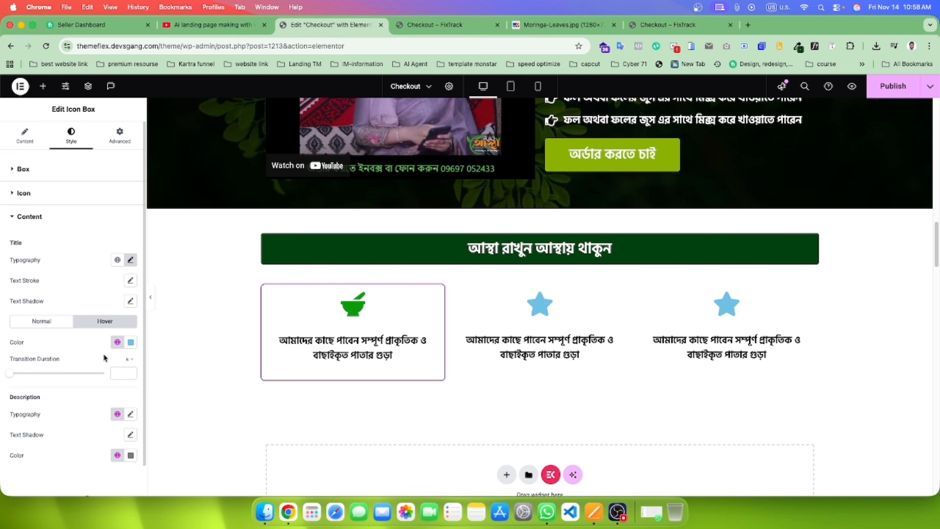
click(131, 342)
drag(122, 261, 106, 289)
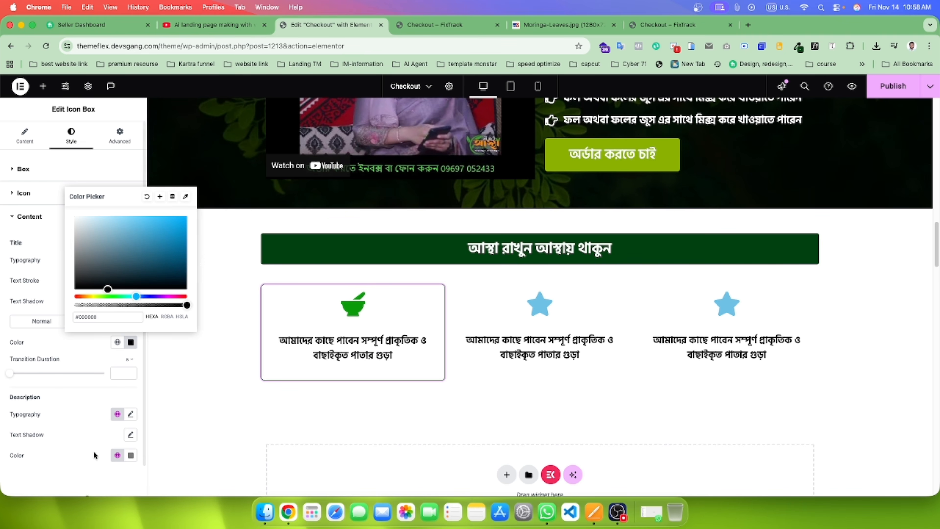
click(168, 461)
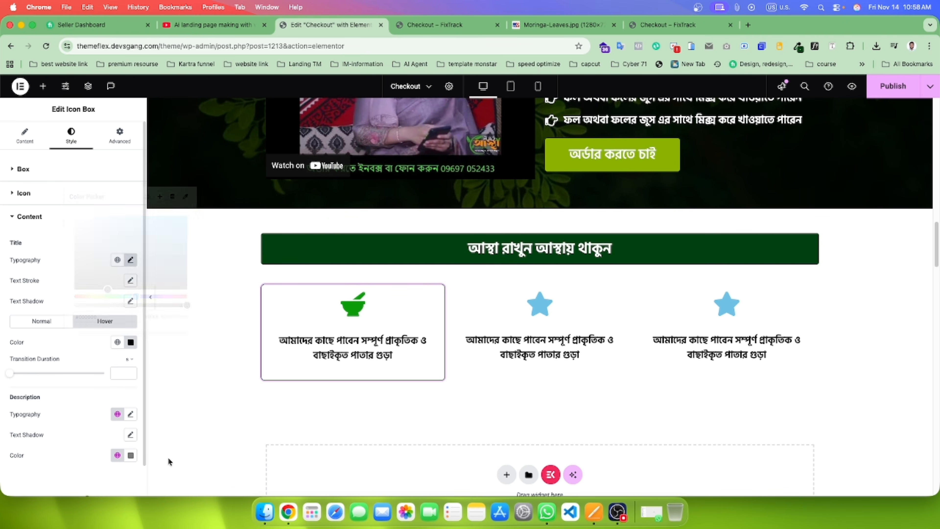
Step: Copy the first icon box and paste its style onto the second and third icon boxes
right_click(329, 331)
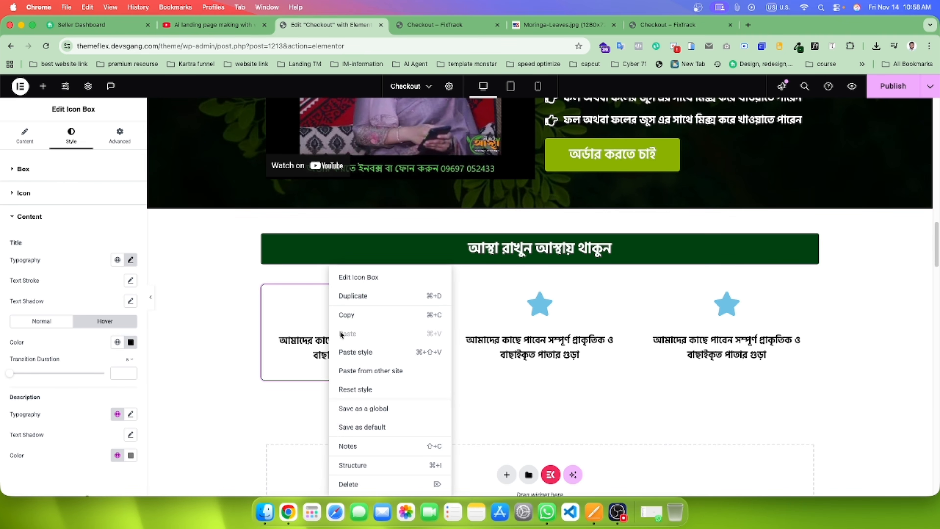
click(347, 315)
right_click(561, 321)
click(587, 352)
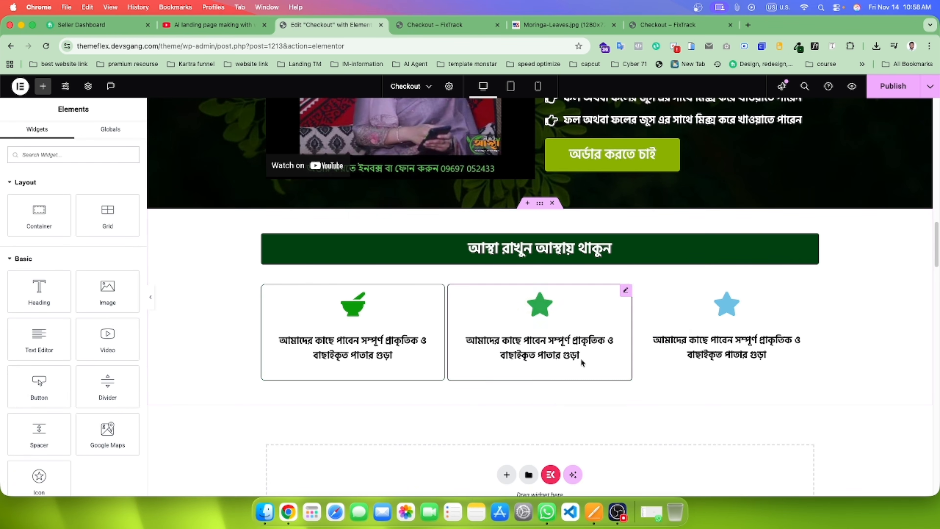
right_click(763, 339)
click(777, 352)
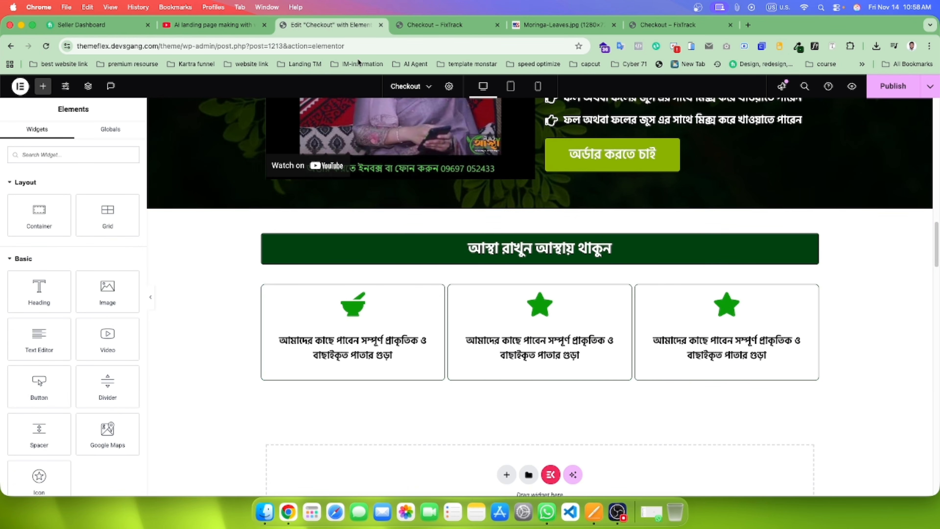
Step: Check the box spacing on the reference page and reduce the first icon box's custom width to 30%
click(435, 24)
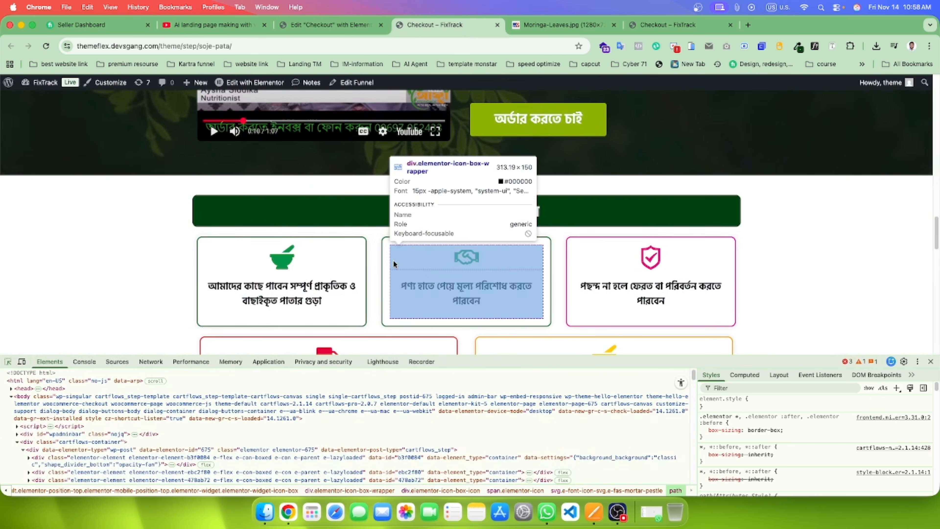
click(331, 24)
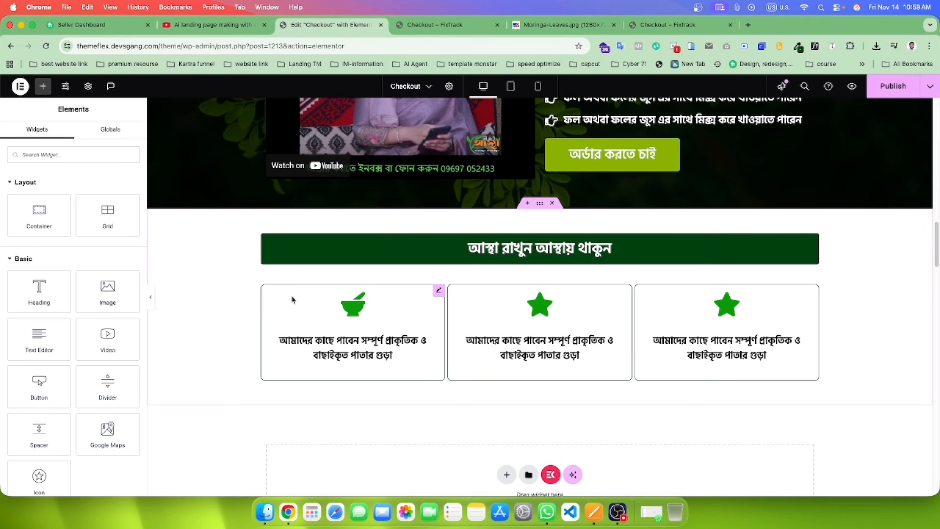
click(331, 315)
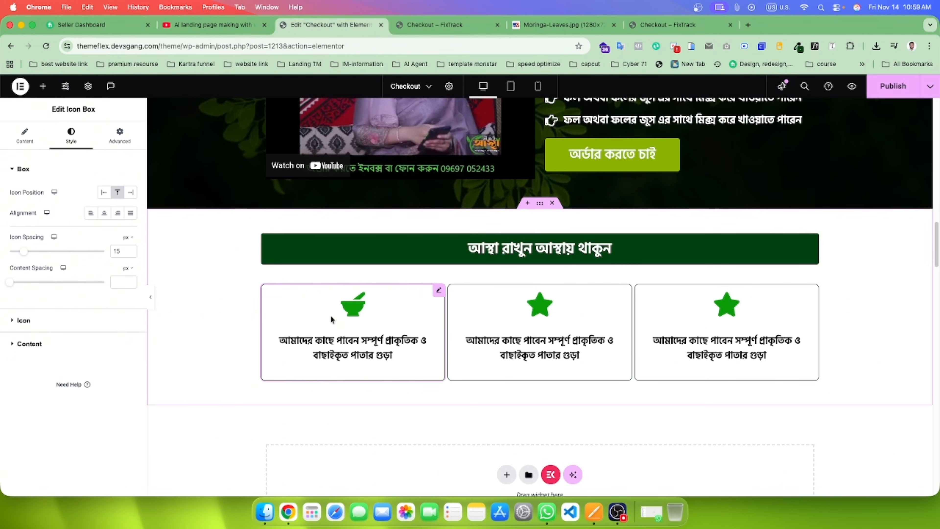
click(119, 143)
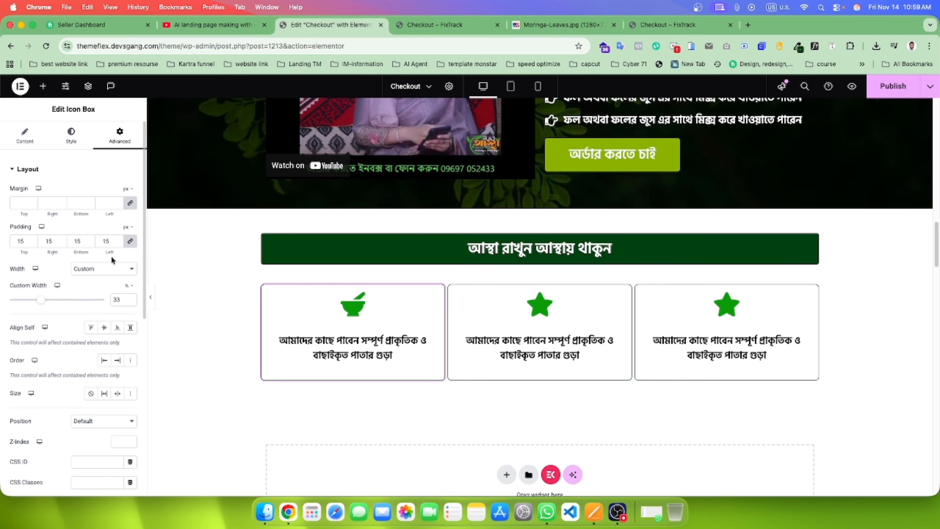
click(130, 302)
click(130, 302)
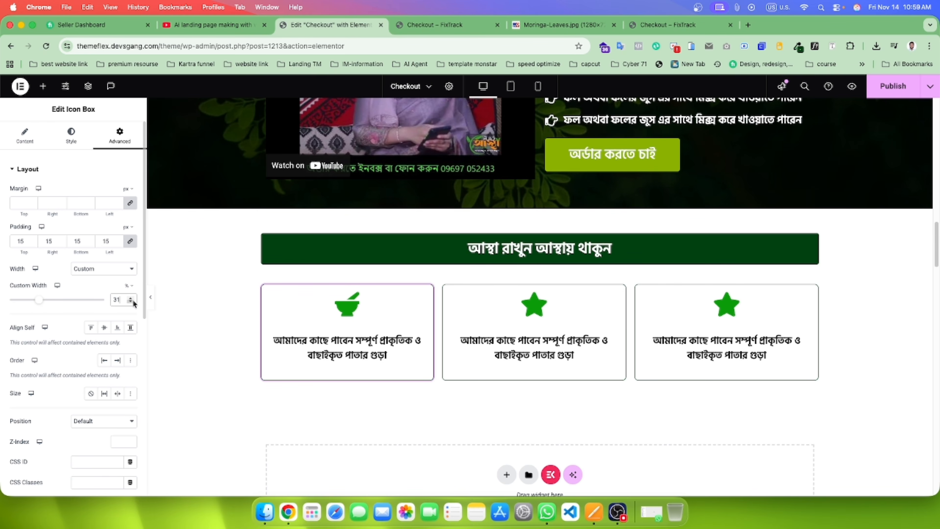
click(132, 302)
Step: Copy the narrowed first icon box to reuse its style
right_click(354, 314)
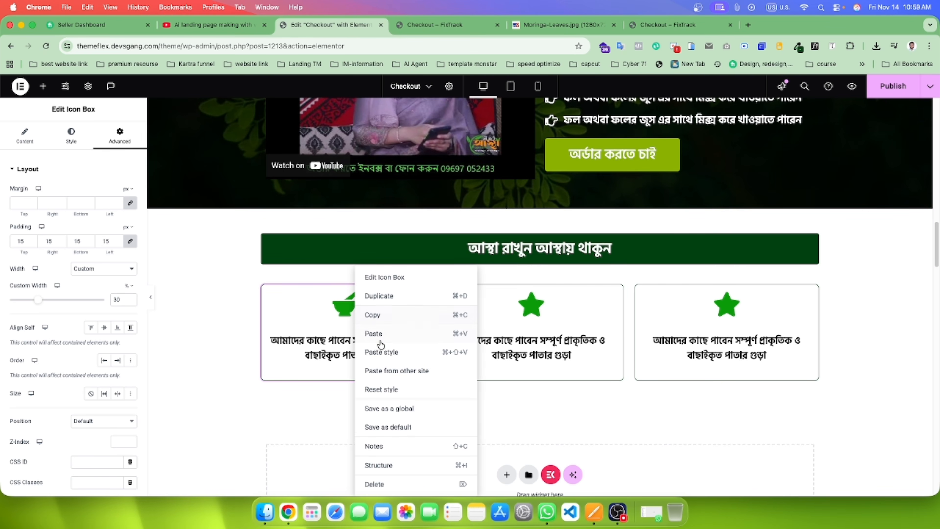
click(377, 315)
right_click(523, 314)
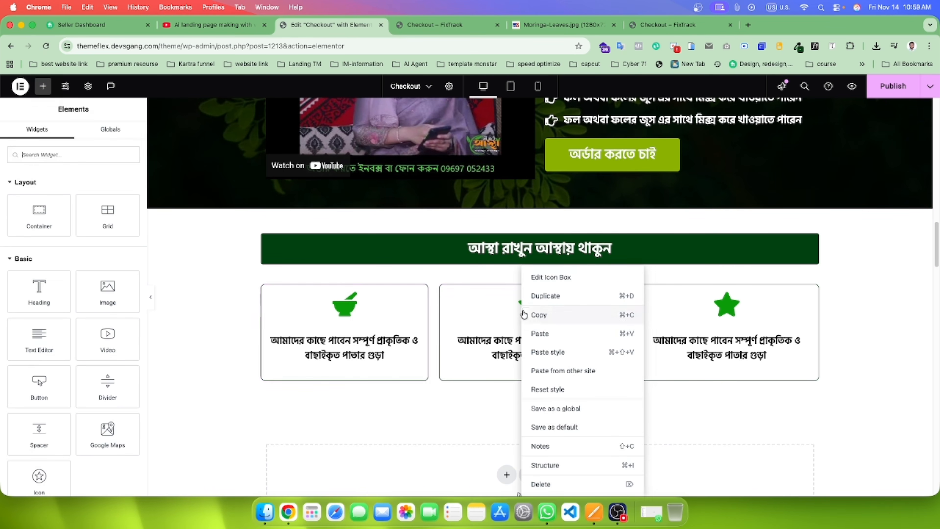
click(537, 333)
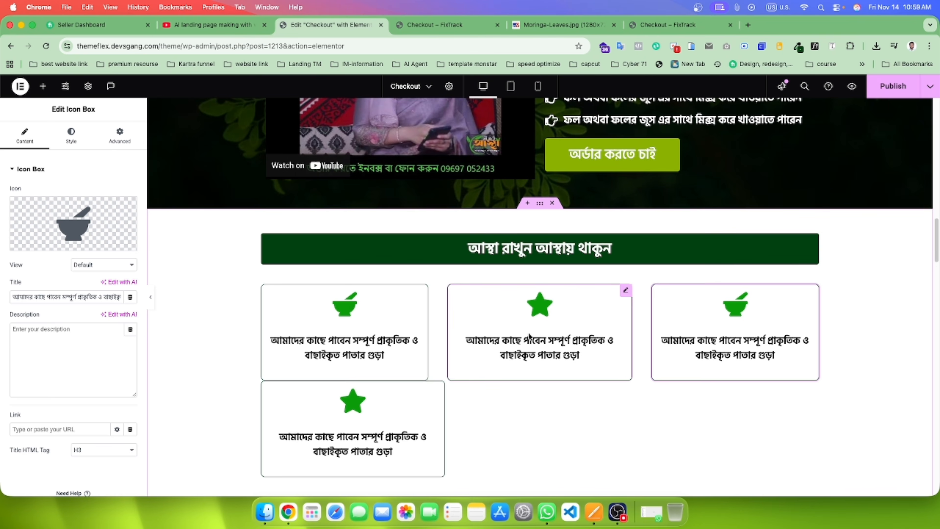
key(super+z)
Step: Paste the first icon box's 30% width style onto the second and third icon boxes
right_click(511, 328)
click(535, 352)
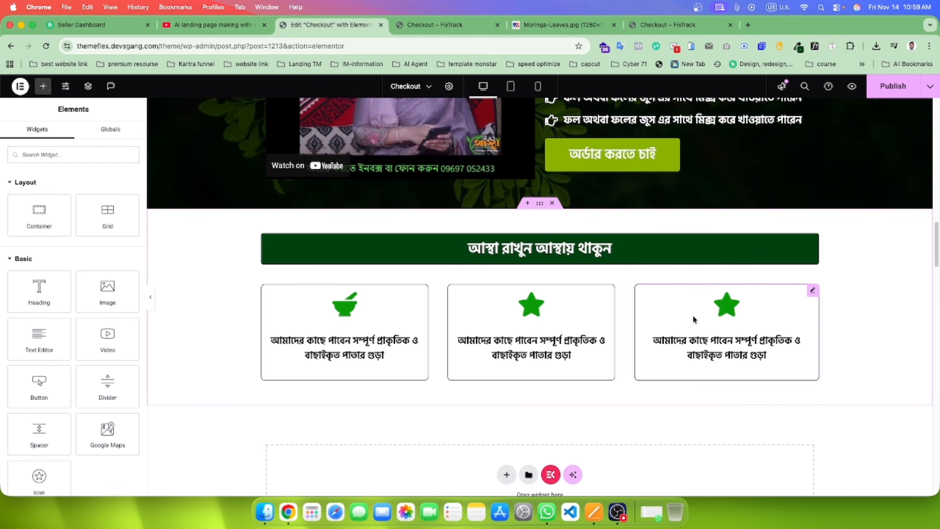
right_click(694, 319)
click(723, 356)
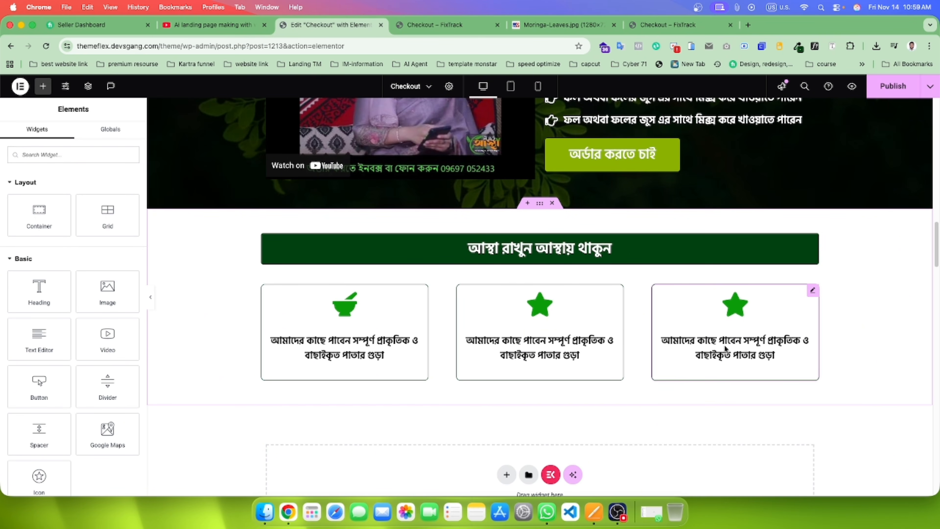
Step: Set the first icon box's custom width to 32%
click(328, 326)
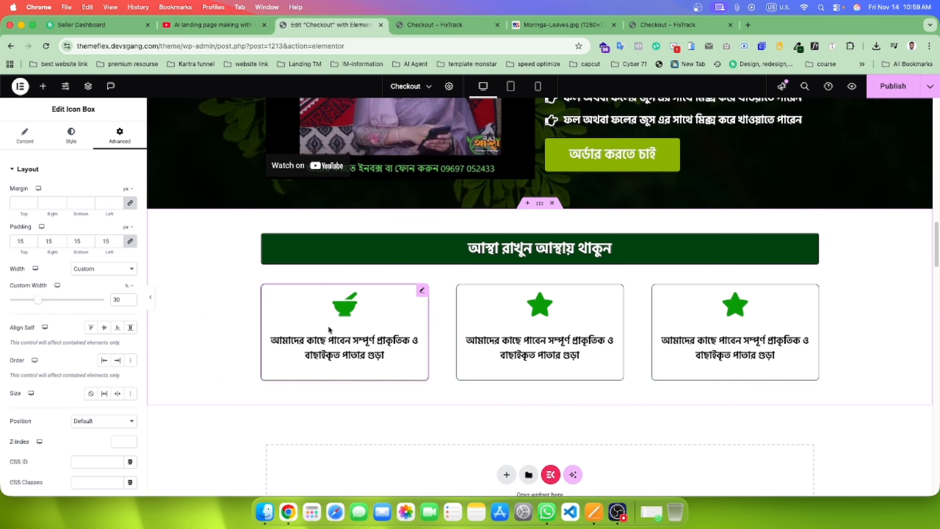
click(130, 298)
click(131, 298)
click(130, 299)
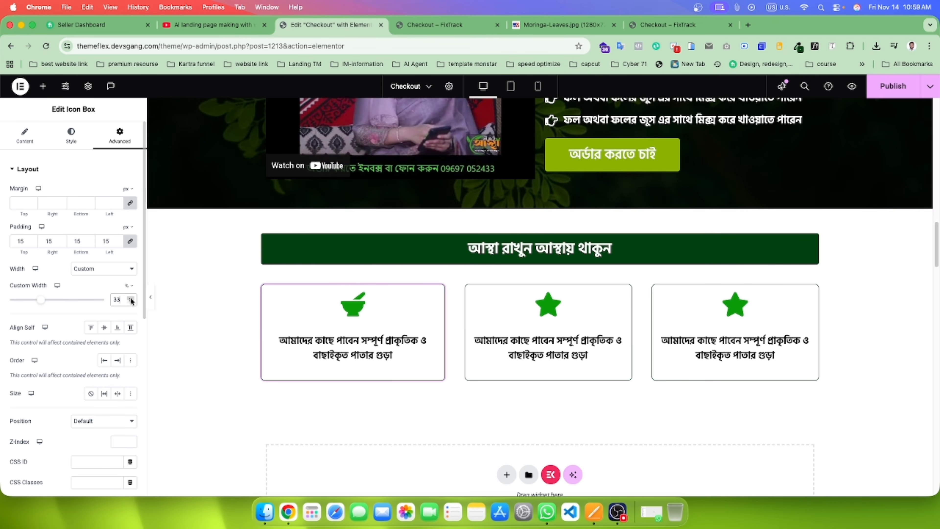
click(131, 302)
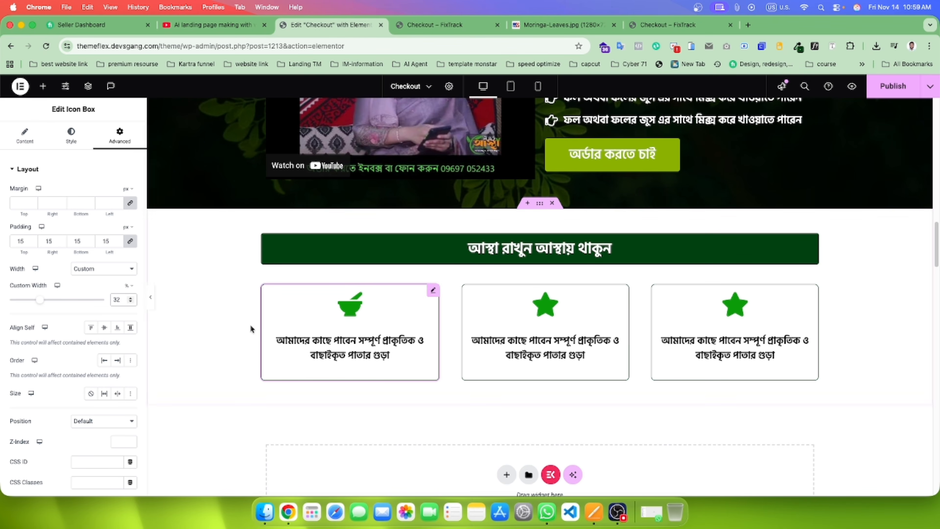
Step: Copy the first icon box and paste its 32% width style onto the second and third icon boxes
right_click(343, 315)
click(343, 315)
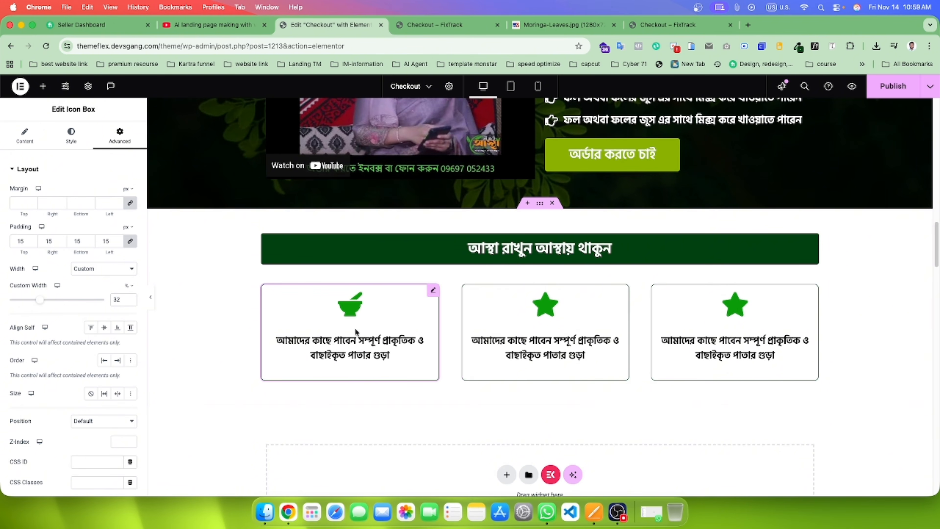
right_click(573, 316)
click(589, 352)
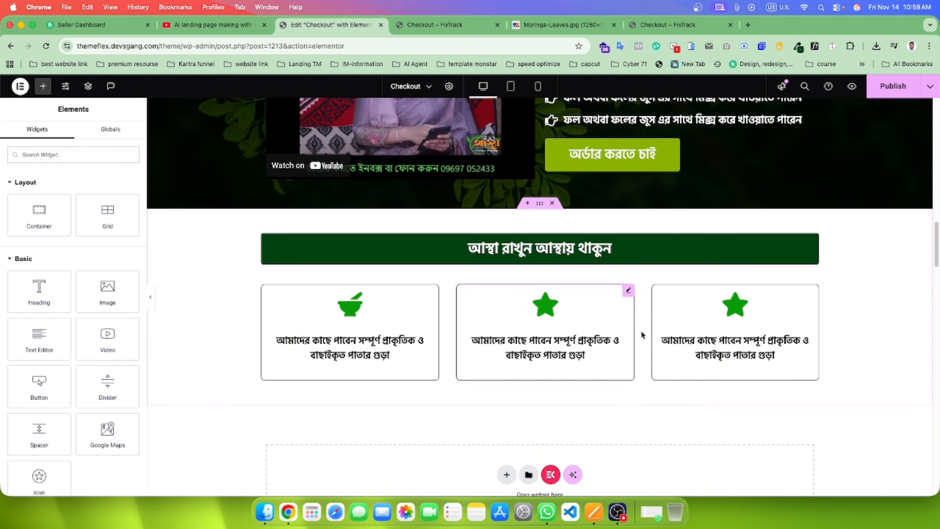
right_click(703, 319)
click(719, 353)
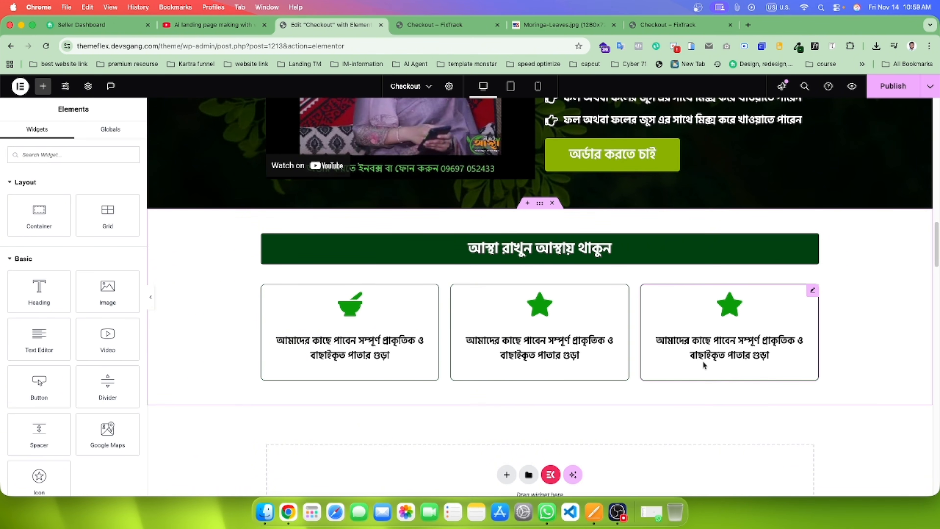
Step: Check the feature boxes on the reference page, closing its developer tools, and duplicate the third icon box twice in the editor
click(443, 25)
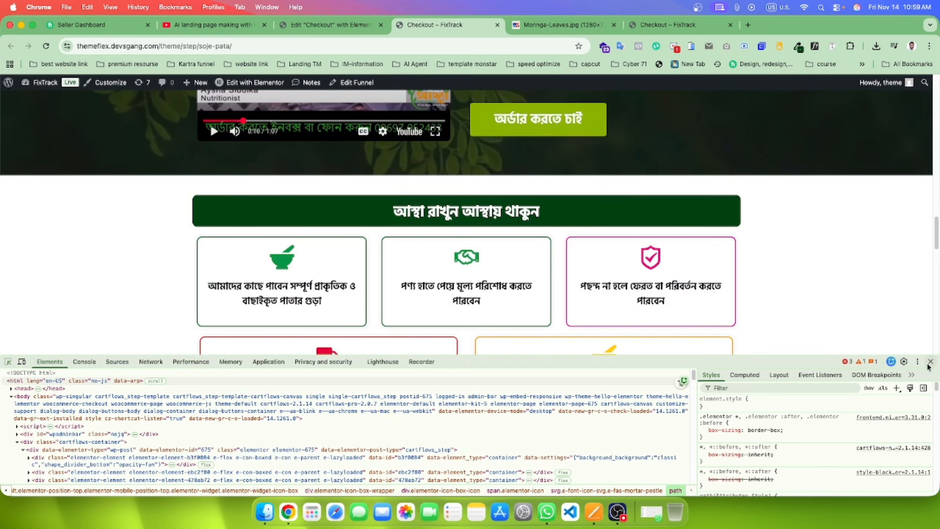
click(931, 361)
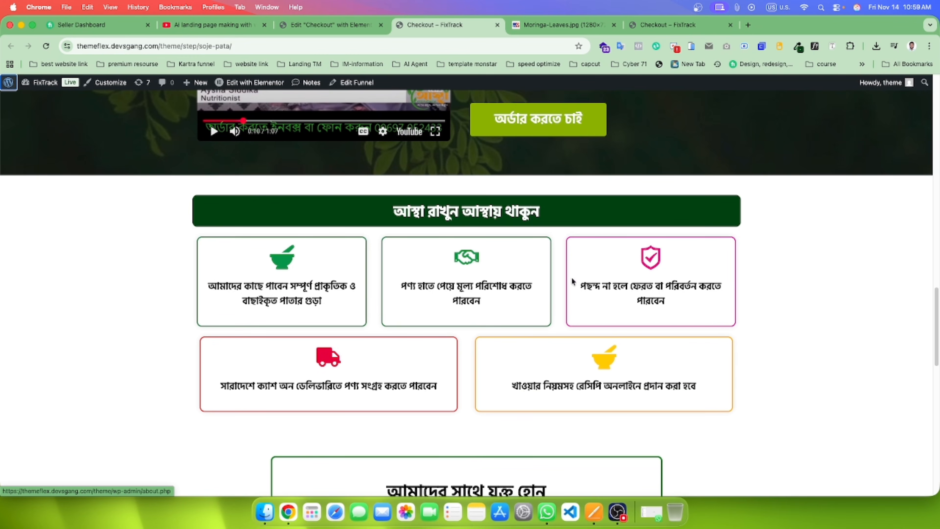
click(306, 30)
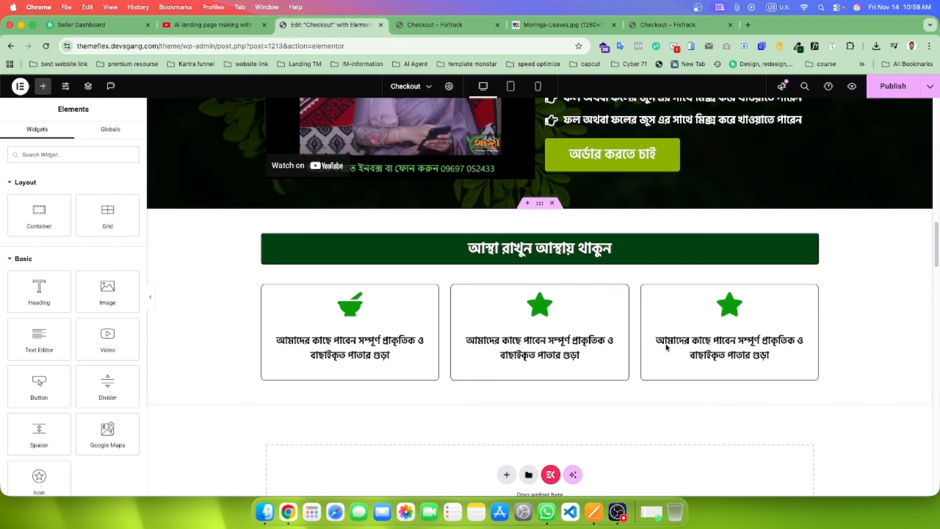
right_click(766, 317)
click(794, 298)
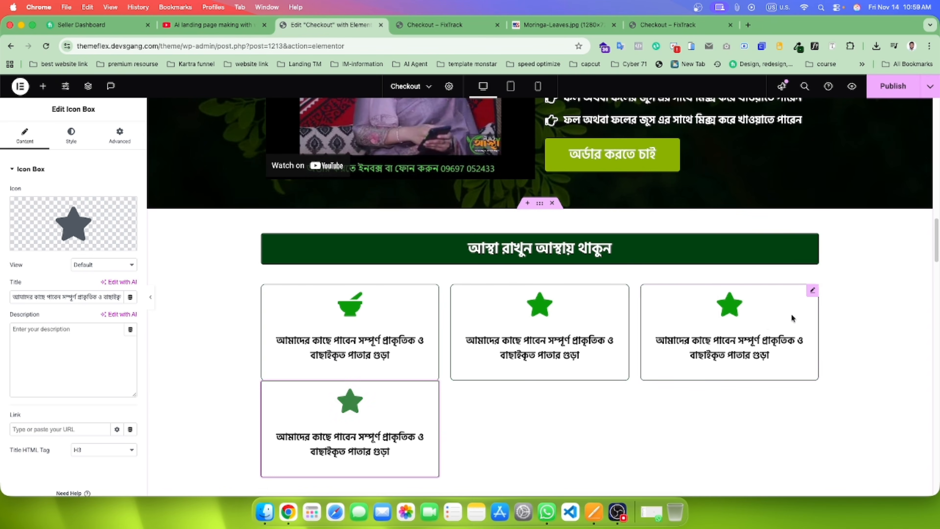
right_click(765, 317)
click(782, 299)
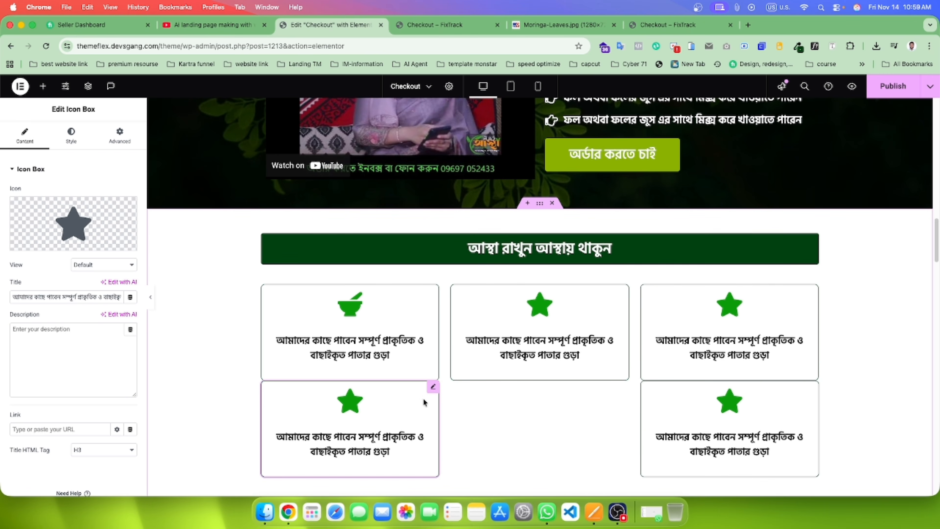
Step: Give the first icon box in the second row a 40 px top margin and a custom width of 40%
scroll(417, 399, down, 1)
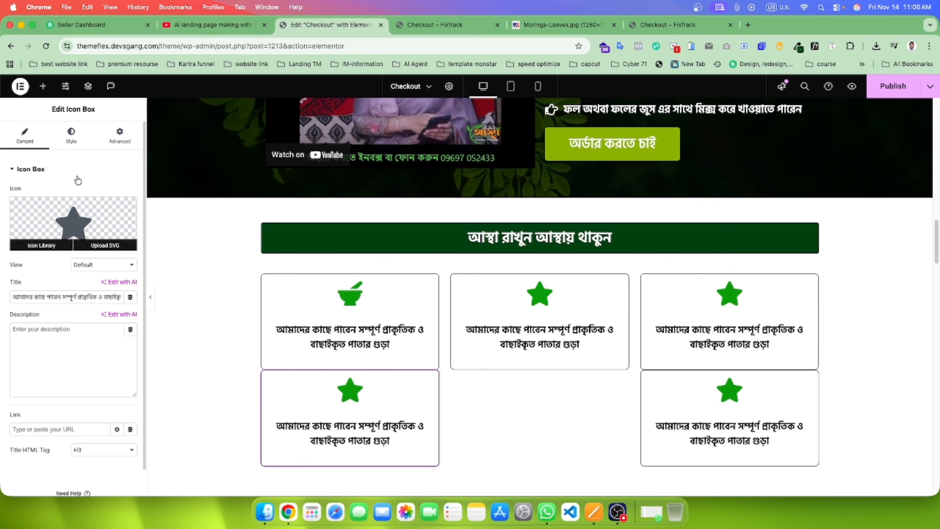
click(119, 135)
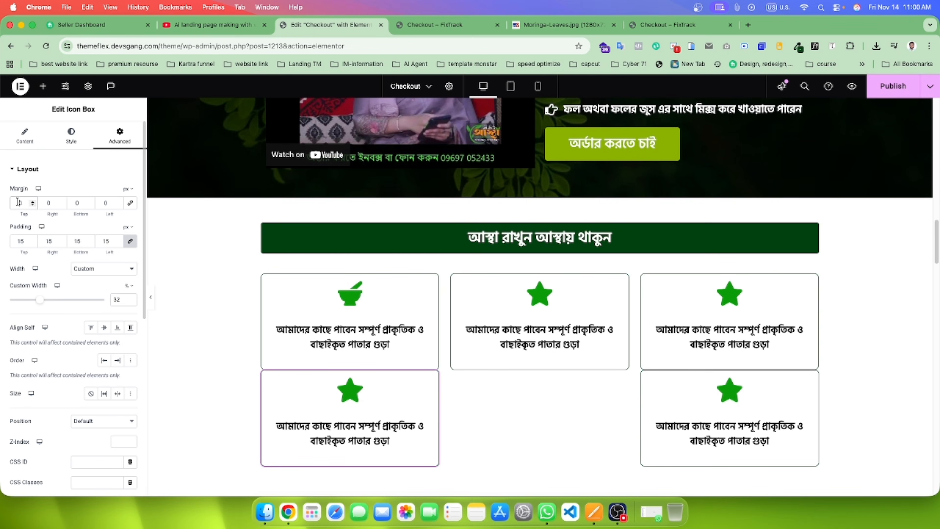
text(4)
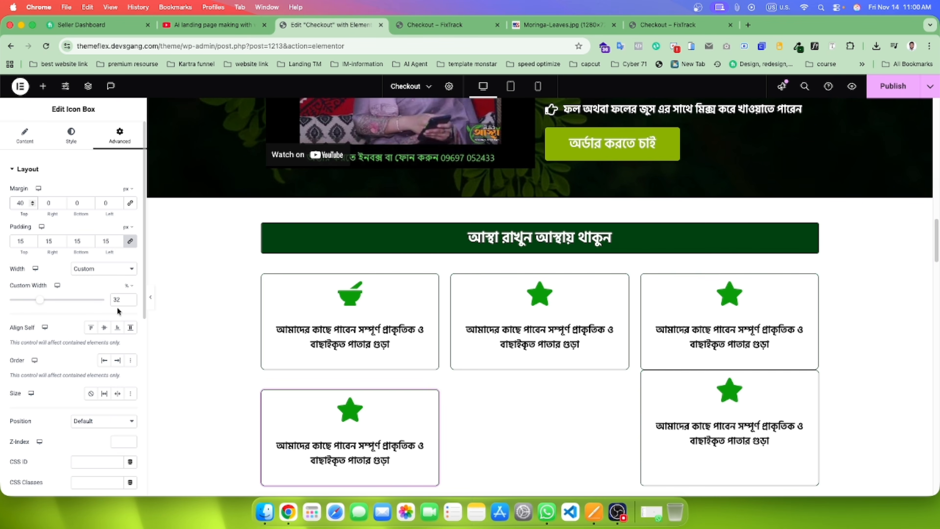
click(117, 299)
text(40)
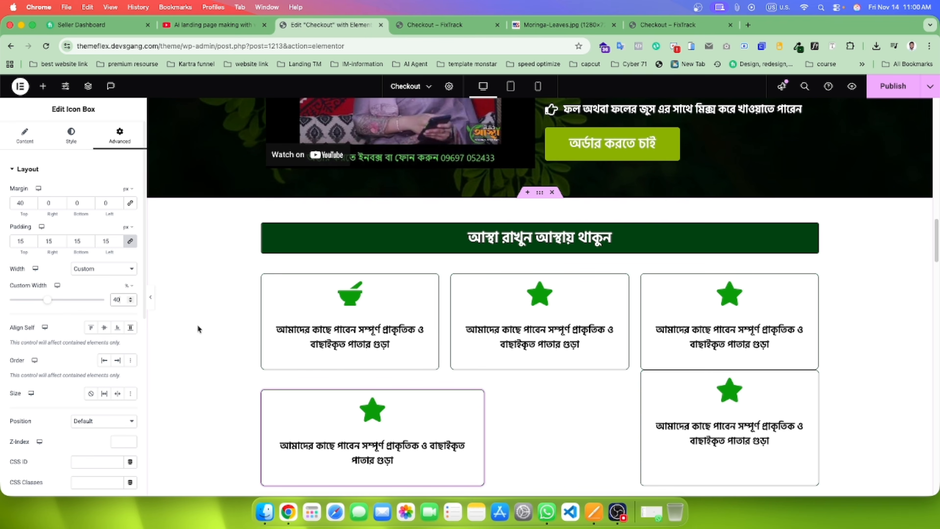
Step: Copy the widened second-row icon box, paste its style onto the other second-row box, and compare the layout with the reference page
right_click(425, 416)
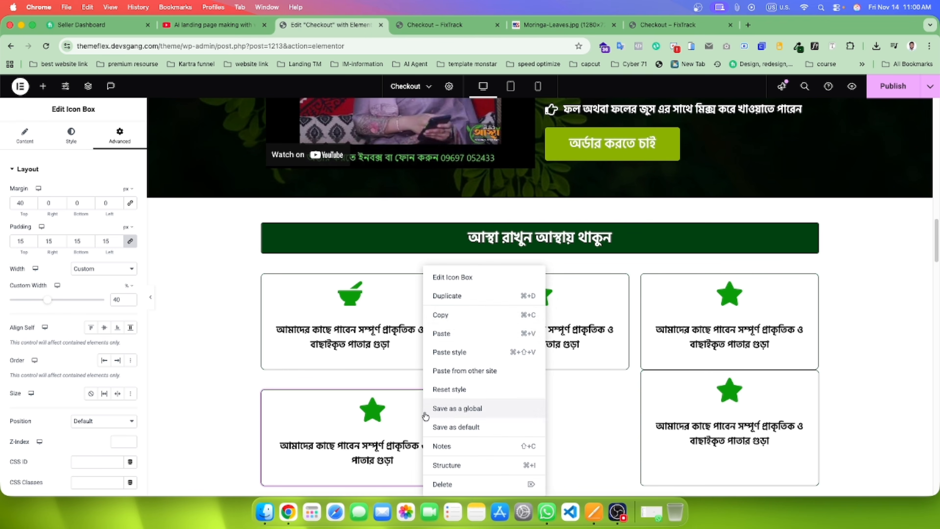
click(449, 315)
right_click(741, 396)
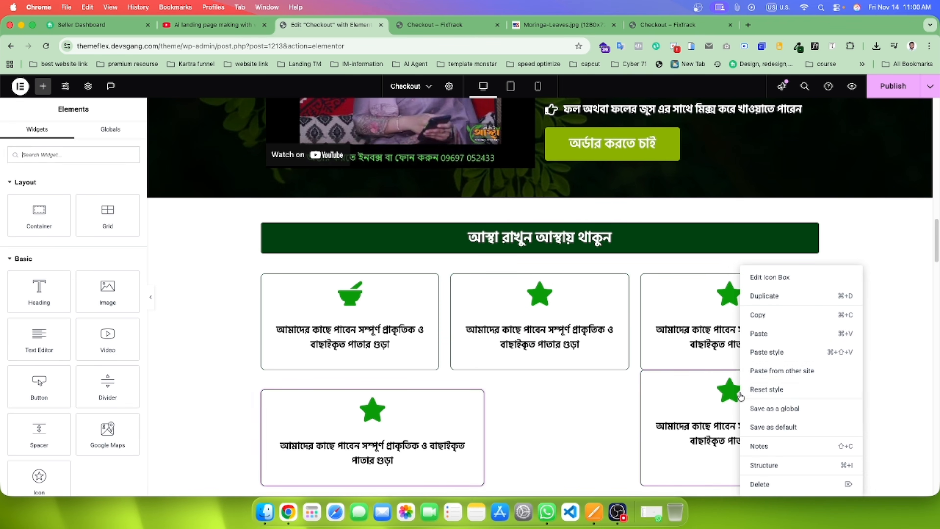
click(782, 352)
scroll(695, 326, down, 1)
scroll(695, 326, down, 5)
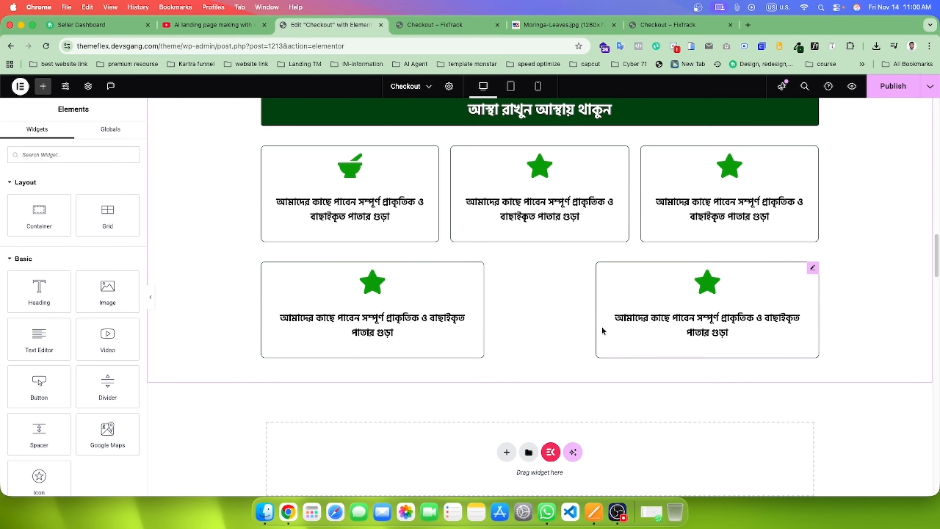
click(447, 26)
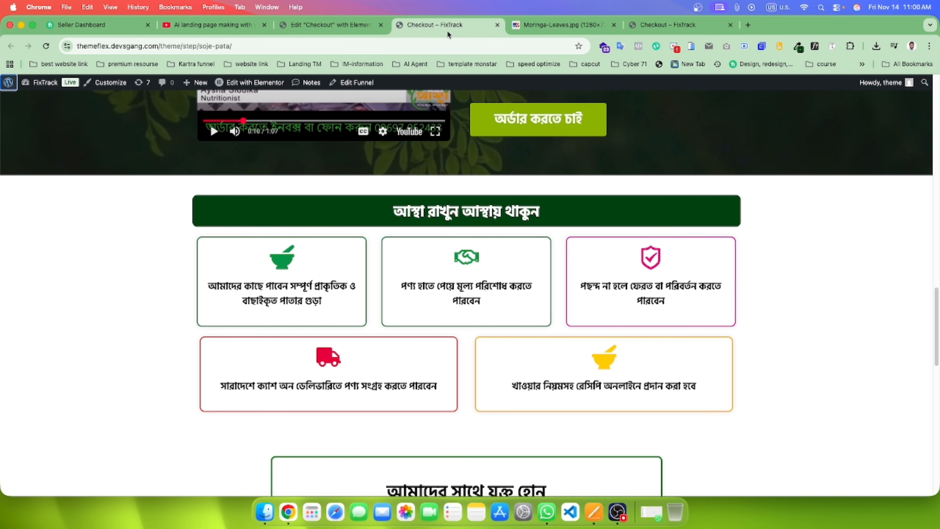
click(361, 22)
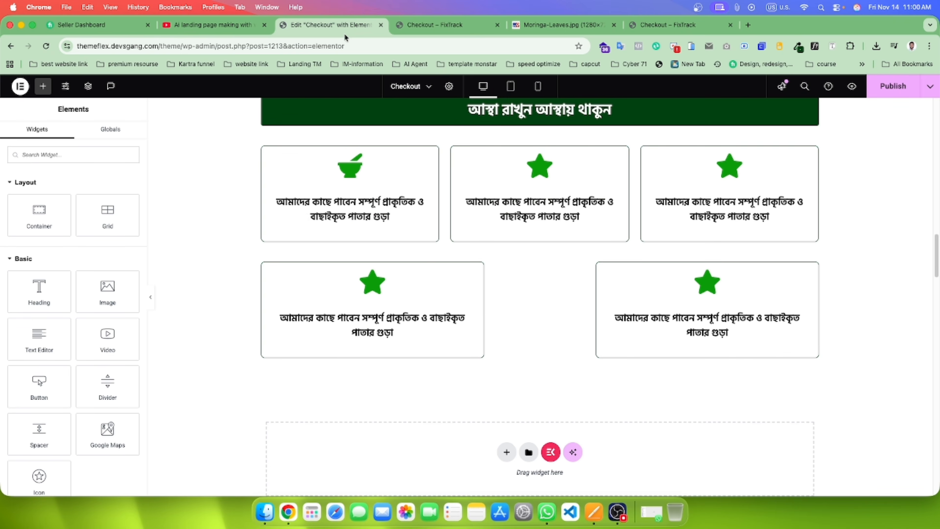
Step: Set the lower-left icon box's custom width to 50% and apply its style to the lower-right icon box
click(410, 282)
right_click(492, 267)
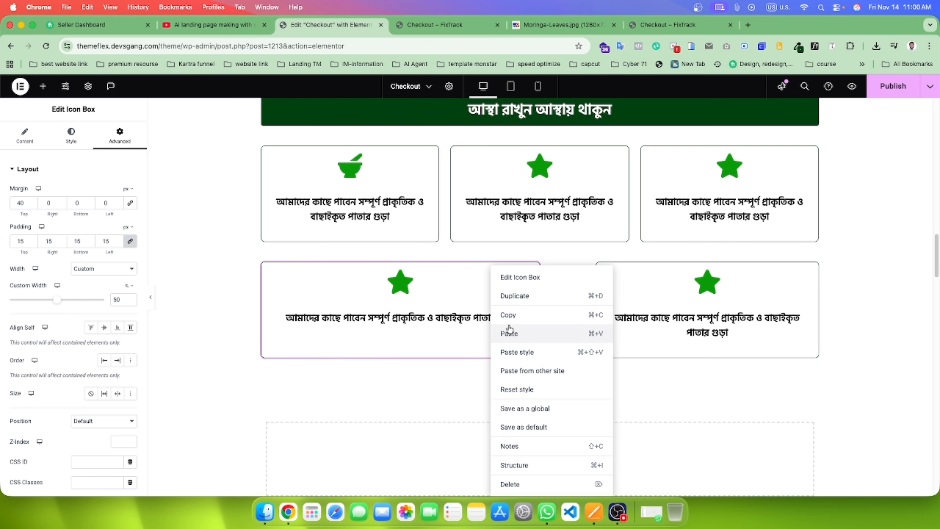
click(508, 315)
right_click(711, 266)
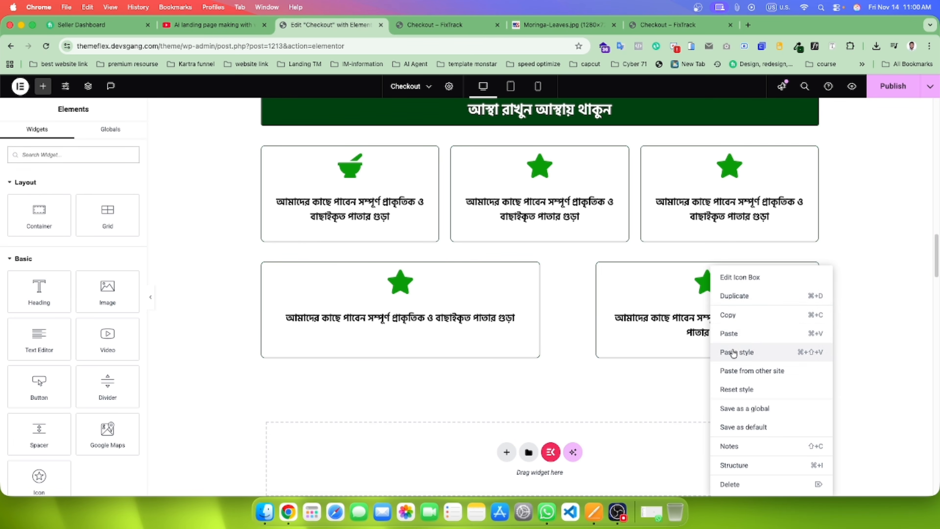
click(724, 352)
Step: Set the custom width of the lower-left icon box to 48%
click(479, 301)
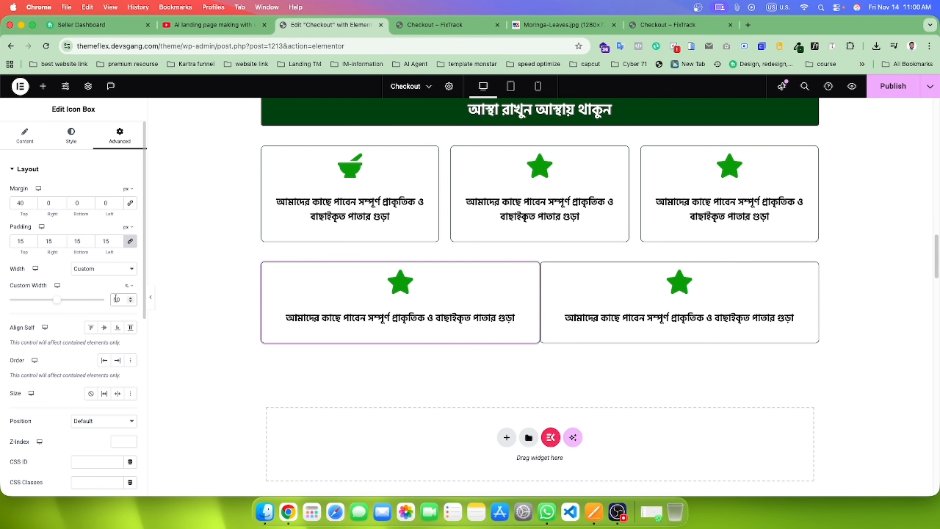
key(BackSpace)
text(4)
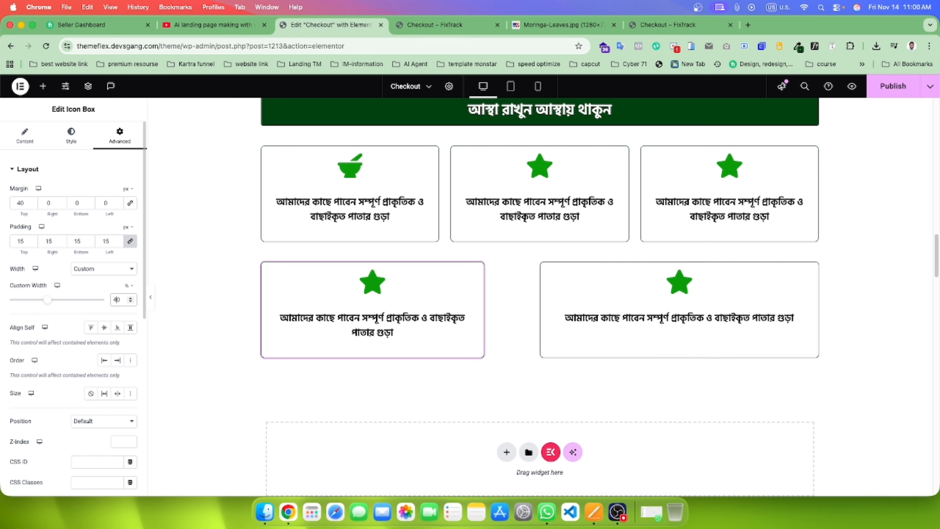
key(Delete)
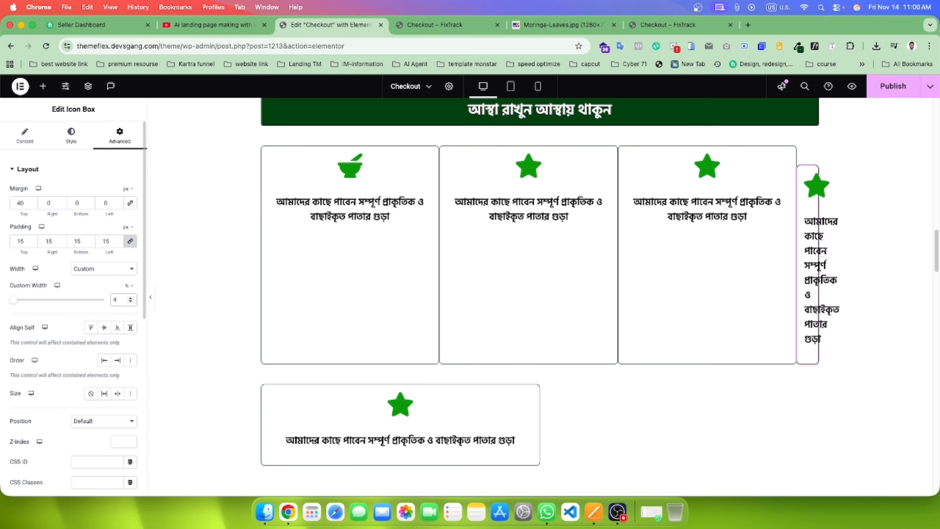
text(8)
Step: Copy the resized lower-left icon box and paste its style onto the lower-right icon box
right_click(391, 267)
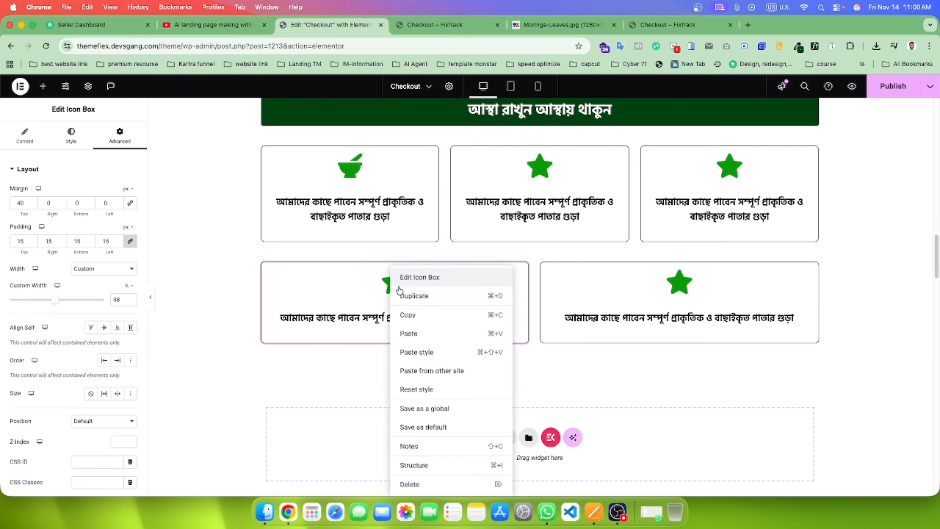
click(407, 323)
right_click(602, 271)
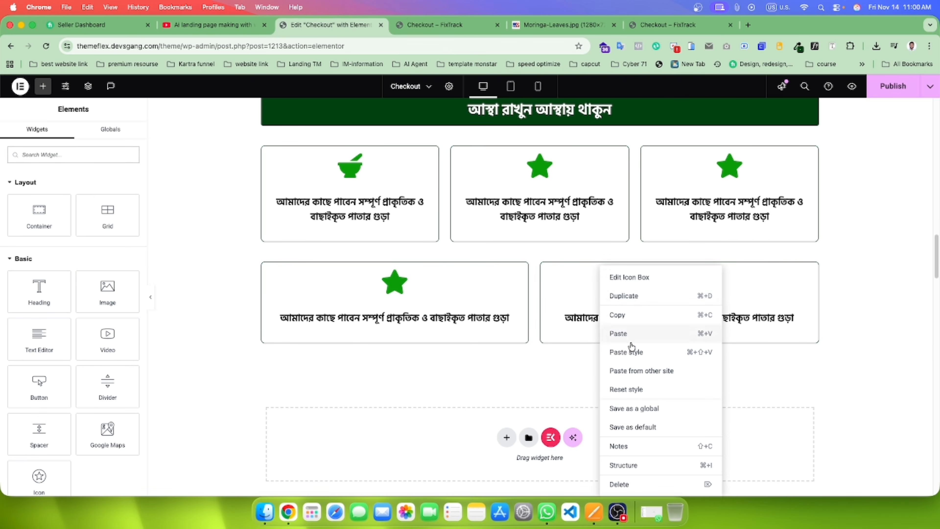
click(631, 350)
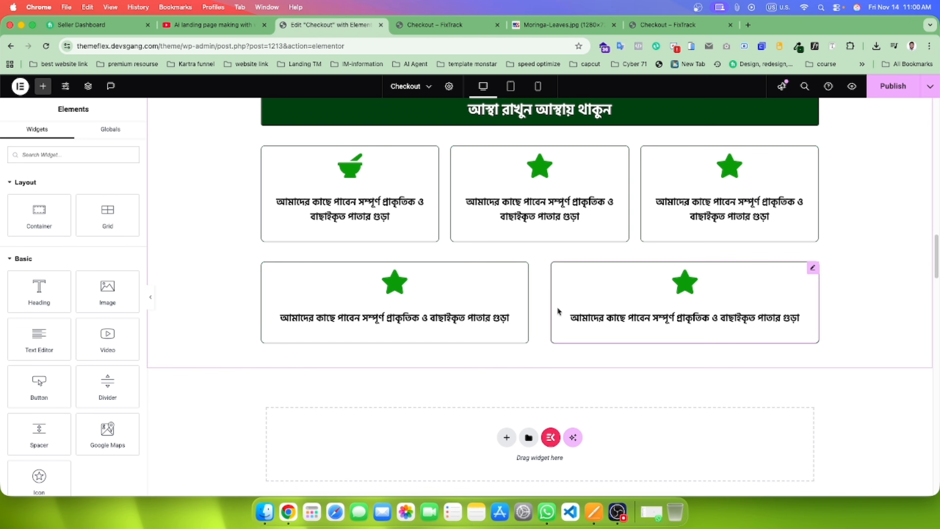
Step: Compare with the icon boxes on the reference checkout page and increase the border width of the upper-left icon box
click(450, 26)
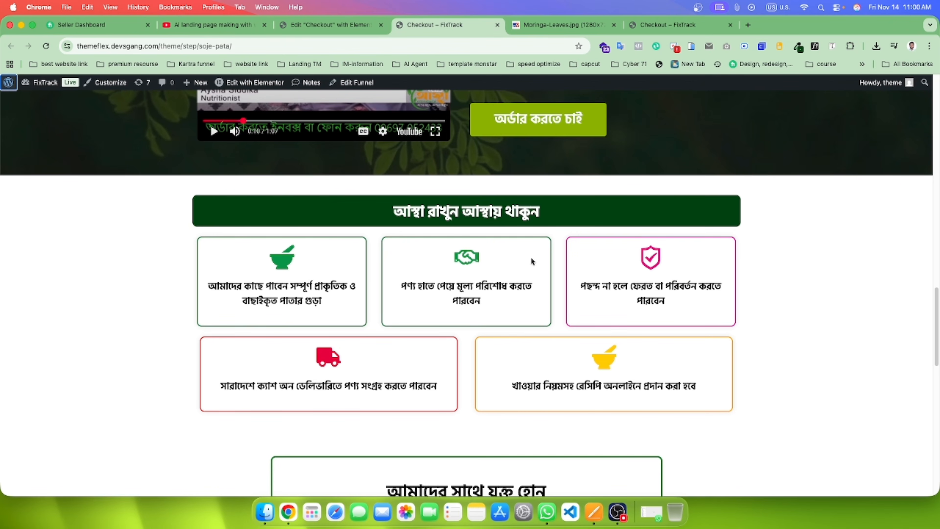
click(331, 25)
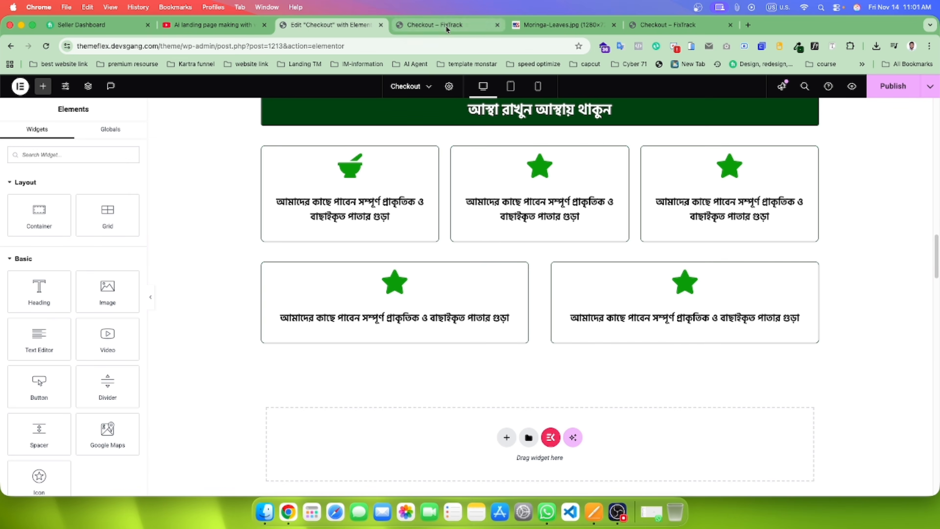
click(435, 25)
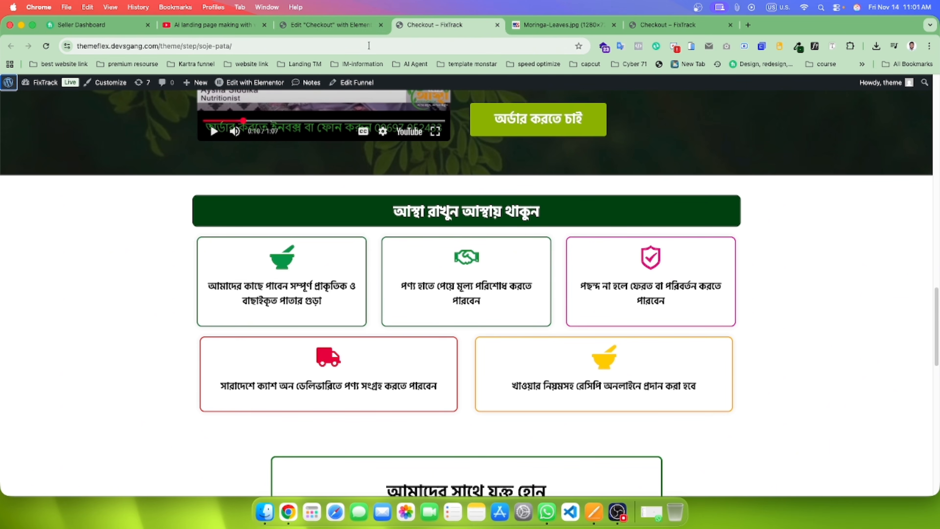
click(352, 26)
click(385, 180)
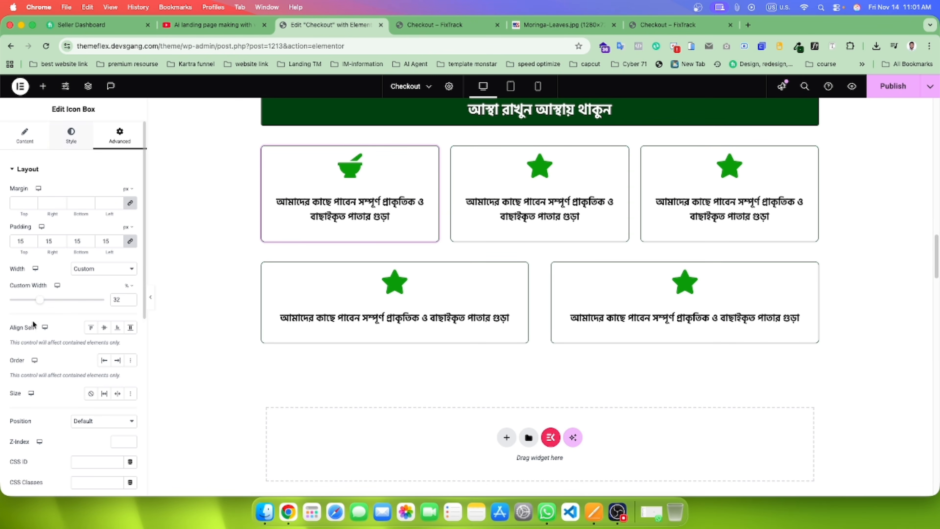
scroll(33, 324, down, 10)
click(55, 329)
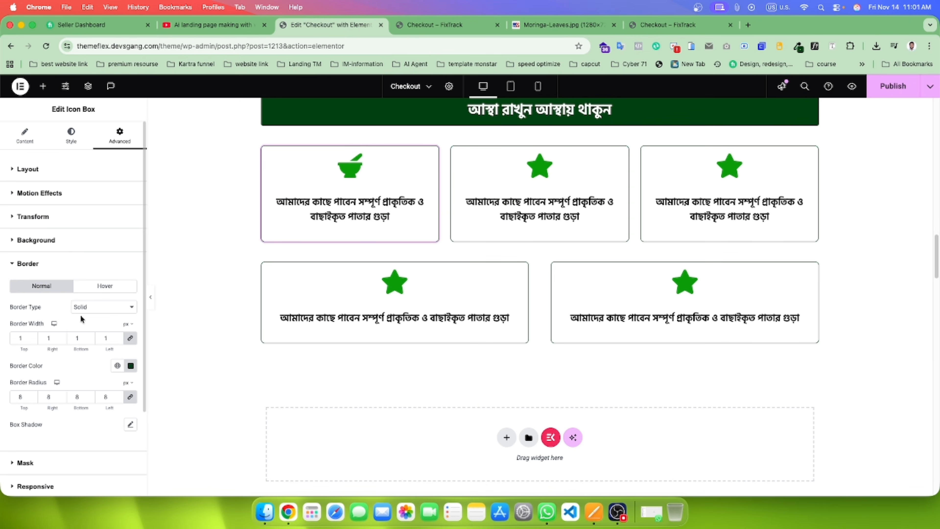
Step: Copy the upper-left icon box and paste its style onto the other two boxes in the upper row
right_click(351, 190)
click(371, 237)
right_click(574, 182)
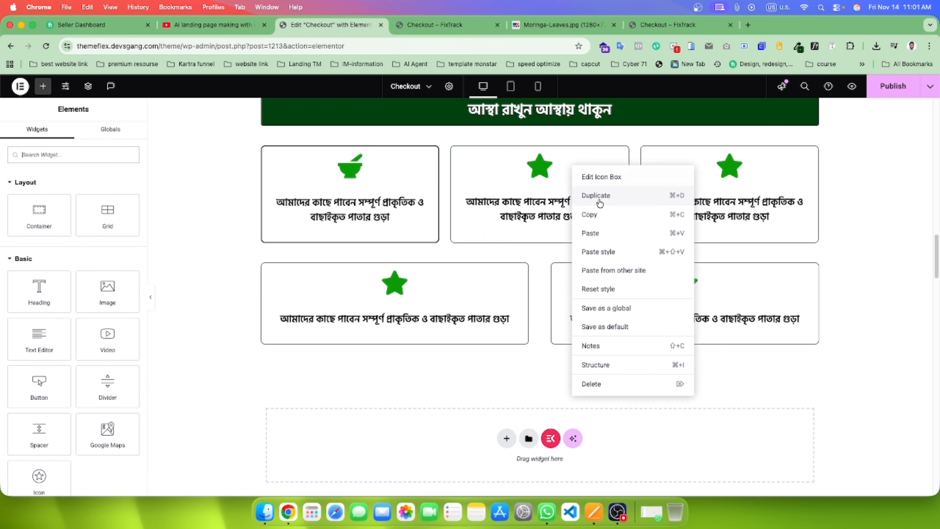
click(599, 258)
right_click(763, 187)
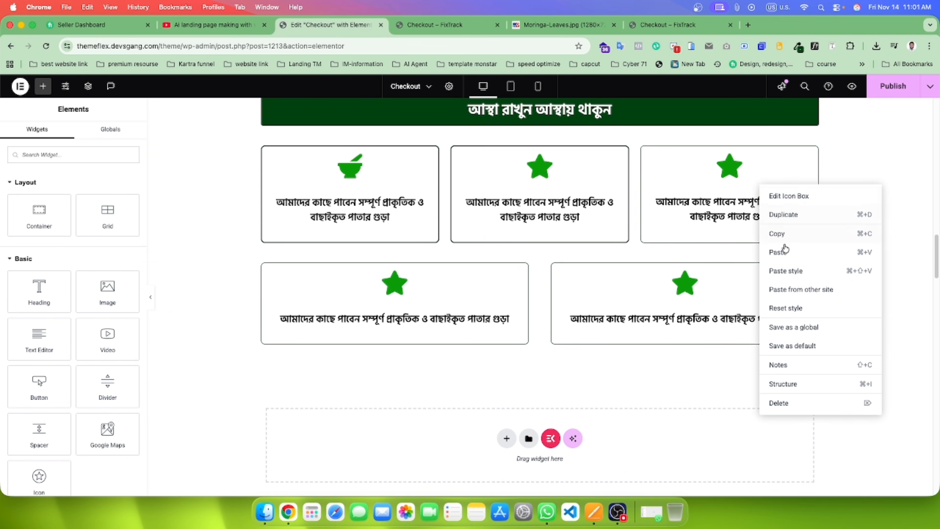
click(777, 268)
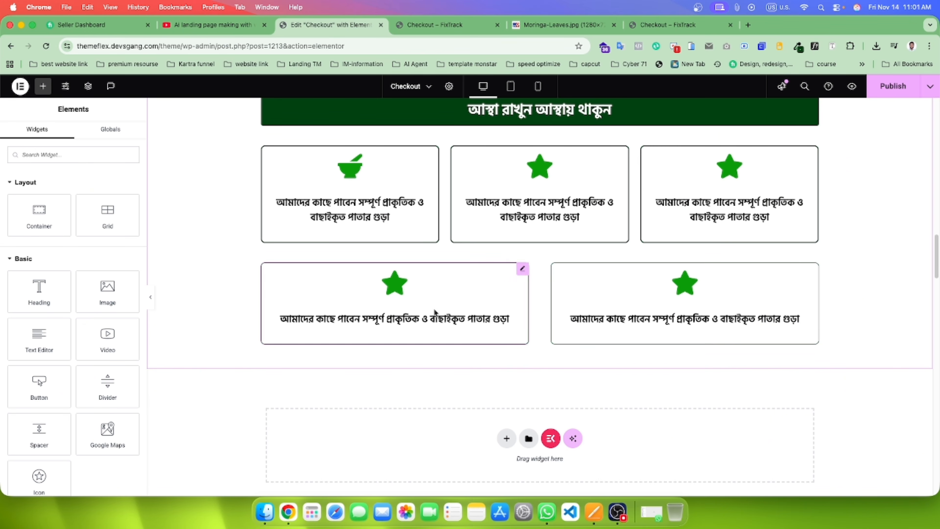
Step: Set the border width of the lower-left icon box to 2 px on all sides
click(432, 336)
scroll(46, 356, down, 5)
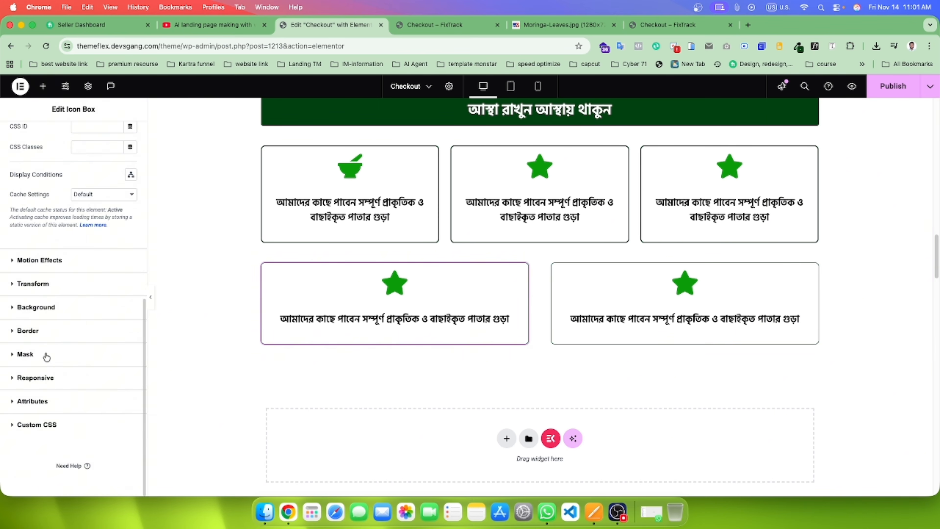
click(52, 331)
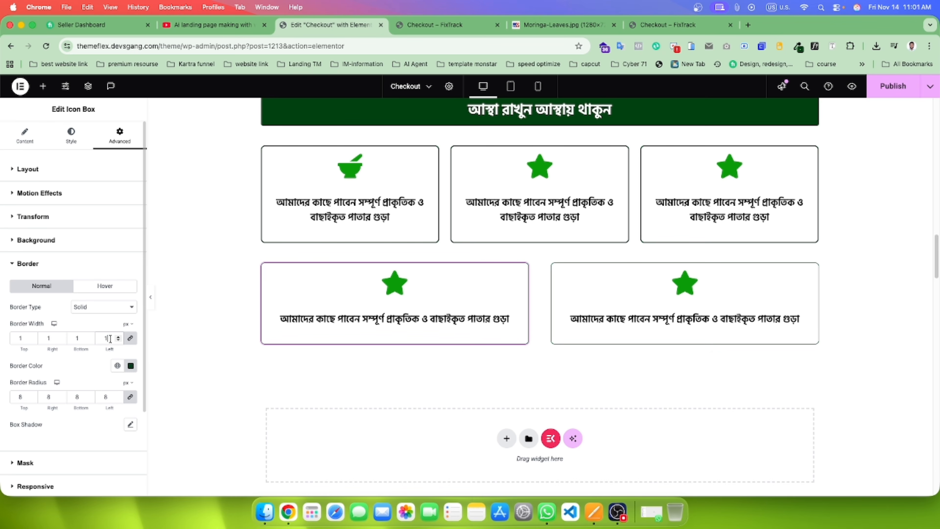
key(Up)
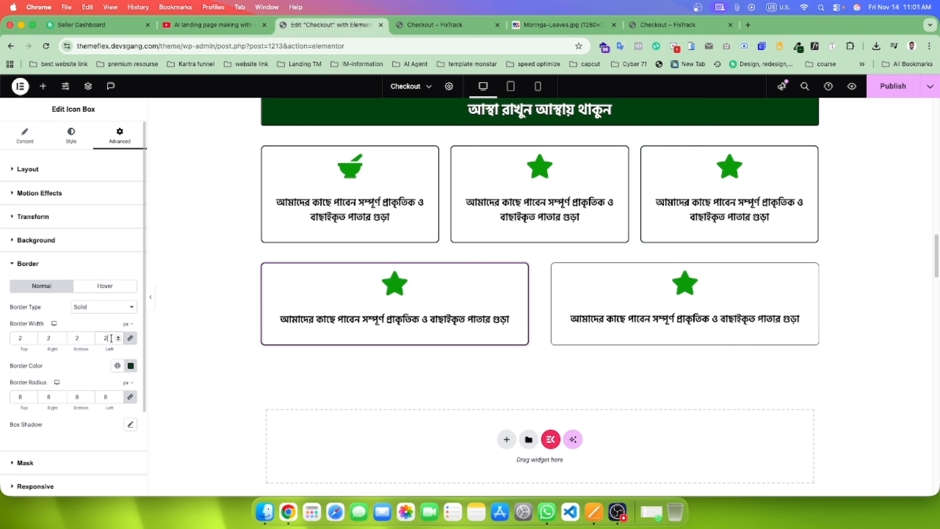
Step: Apply the lower-left icon box's border style to the lower-right icon box by copying and pasting its style
right_click(396, 287)
click(424, 316)
right_click(634, 266)
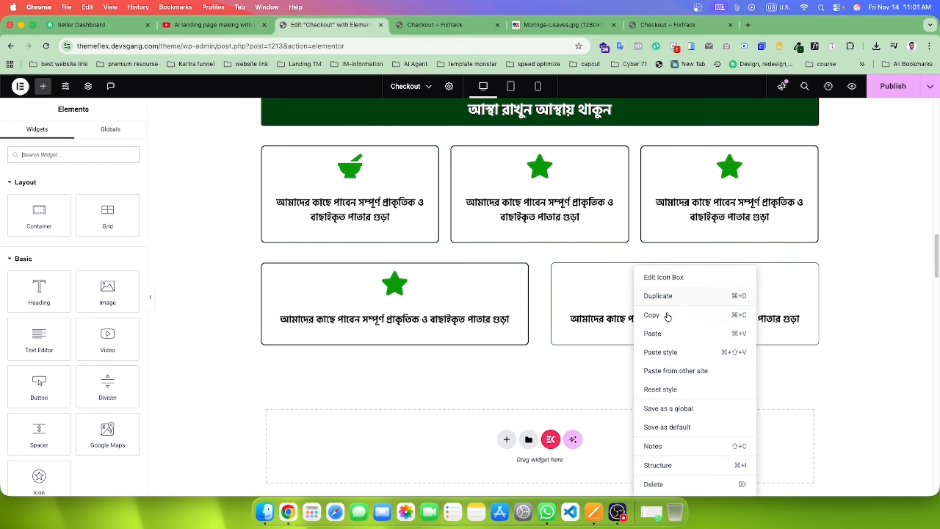
click(656, 350)
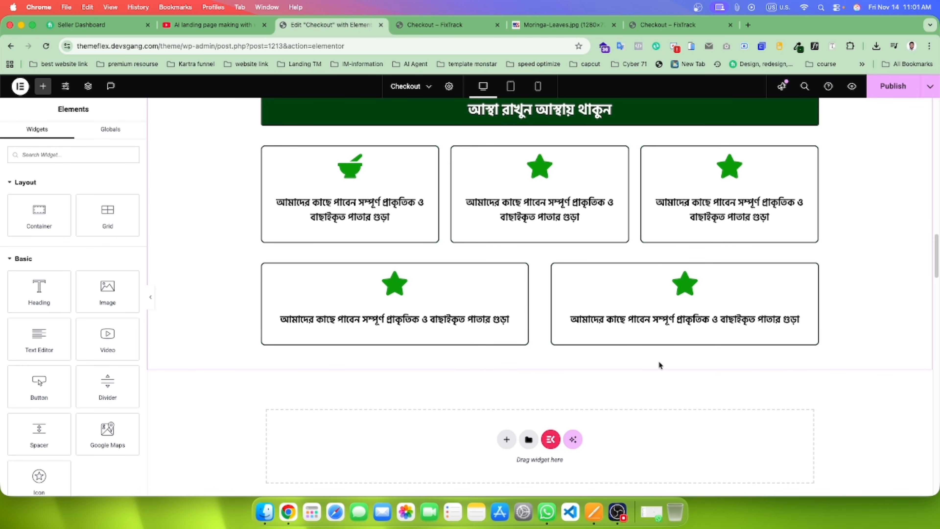
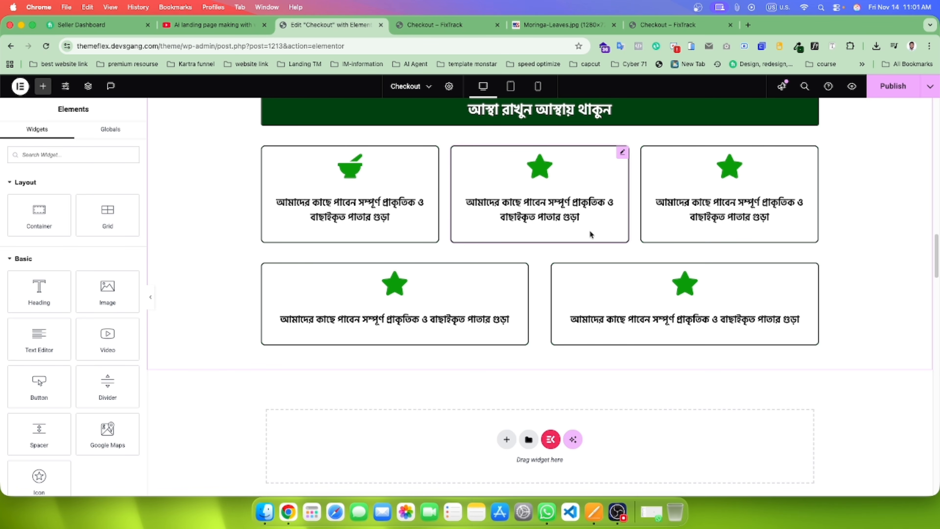
Step: Review the Facebook section on the reference checkout page and add a single-column flexbox container below the icon boxes
scroll(589, 230, up, 5)
scroll(596, 262, down, 3)
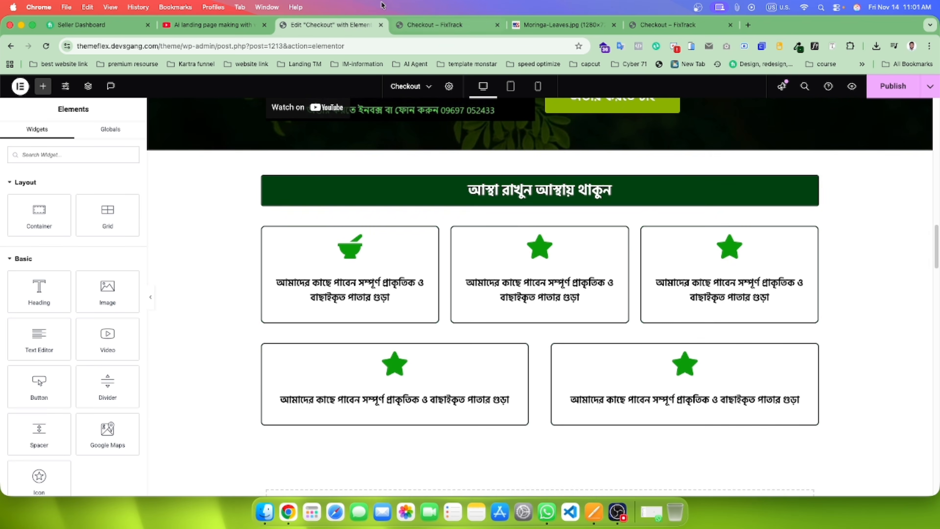
click(444, 25)
scroll(500, 306, down, 5)
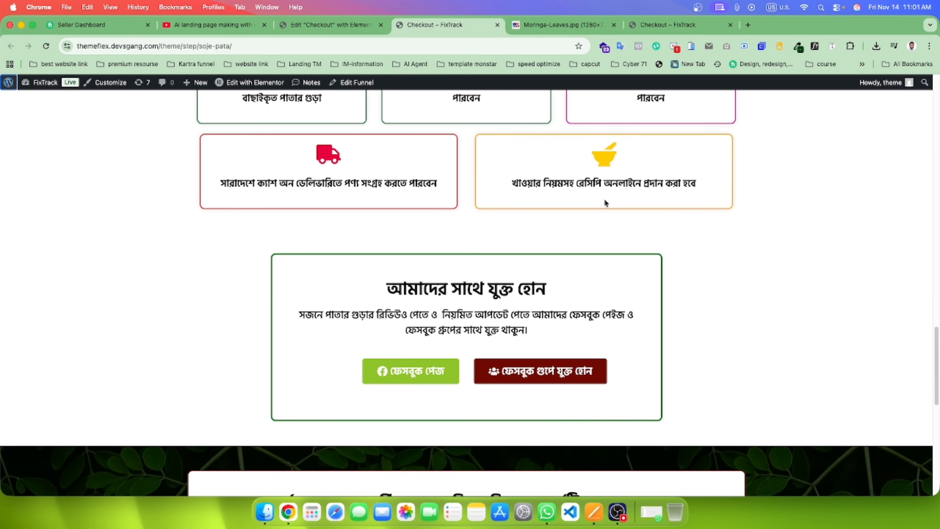
scroll(413, 353, down, 2)
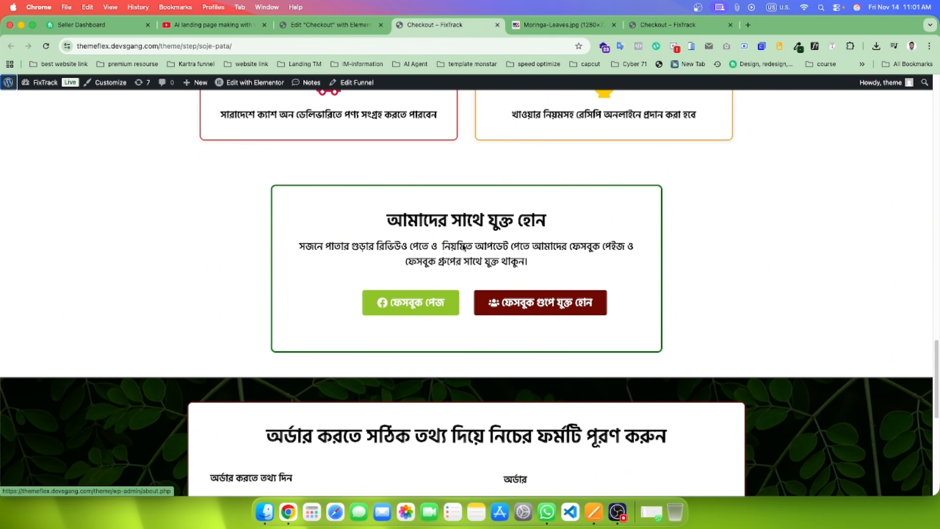
key(ctrl+shift+Tab)
click(503, 261)
click(509, 290)
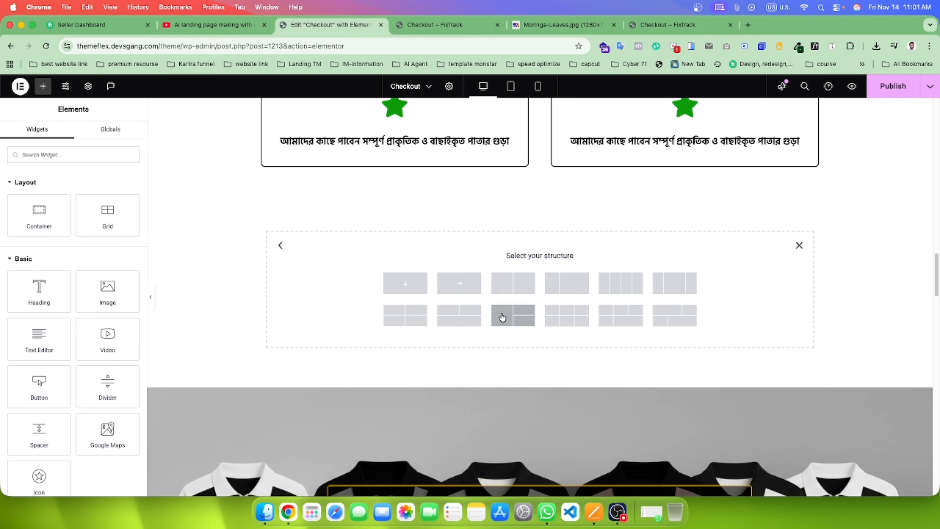
click(422, 294)
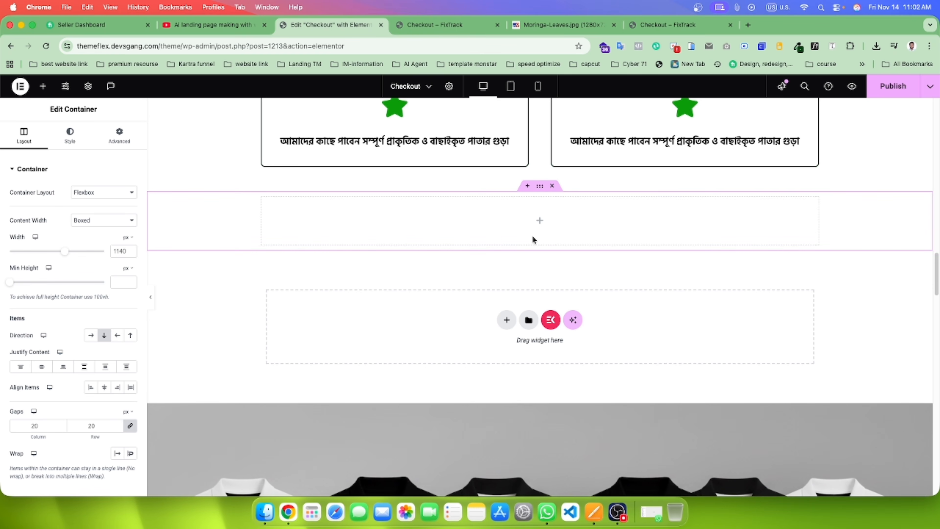
Step: Close the YouTube search results page and return to the Elementor editor
click(187, 30)
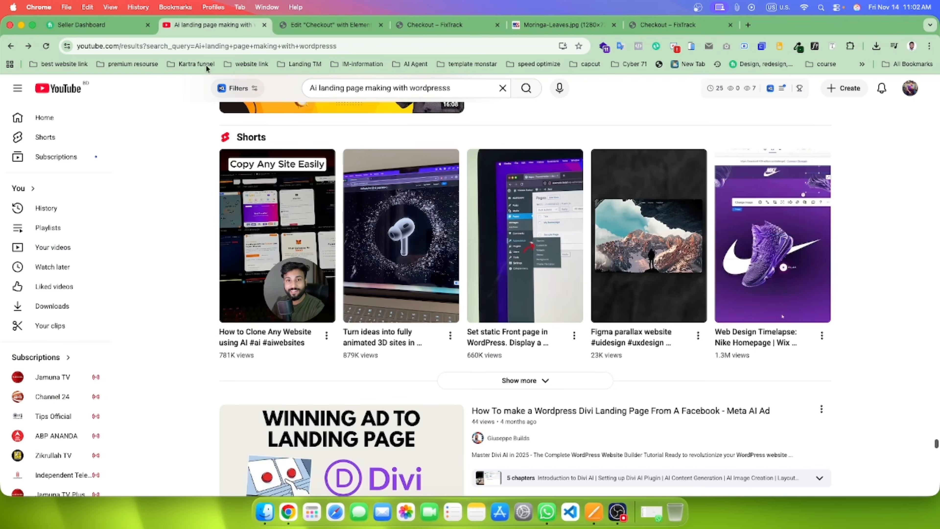
click(330, 25)
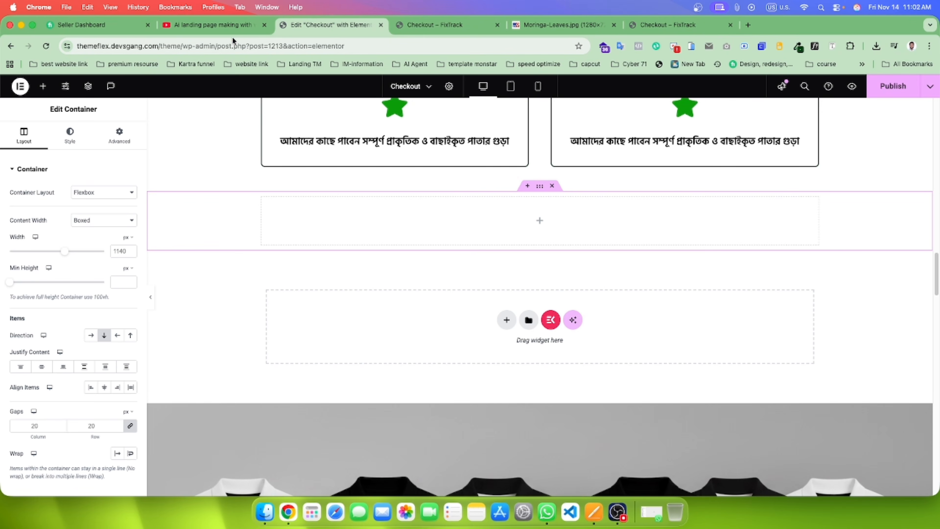
click(264, 25)
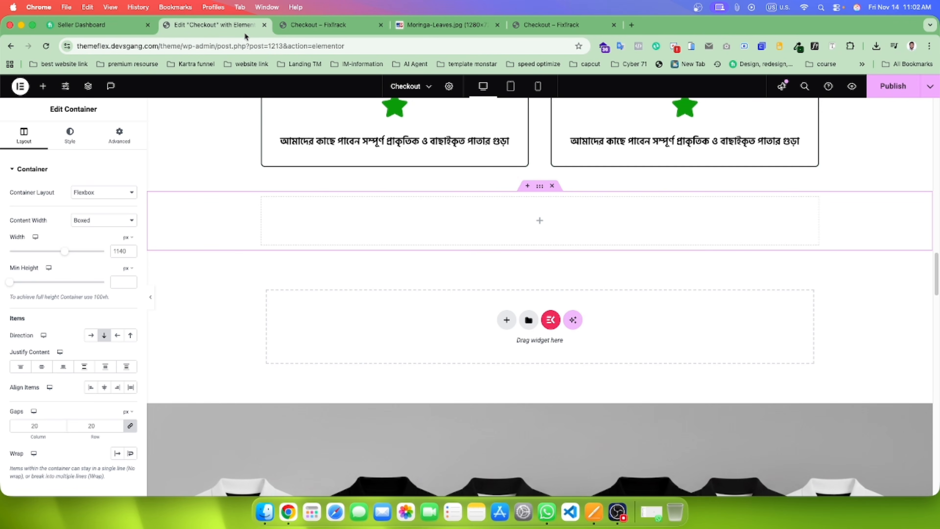
Step: Check the Facebook section on the reference page and add a Heading widget to the new empty container
click(311, 25)
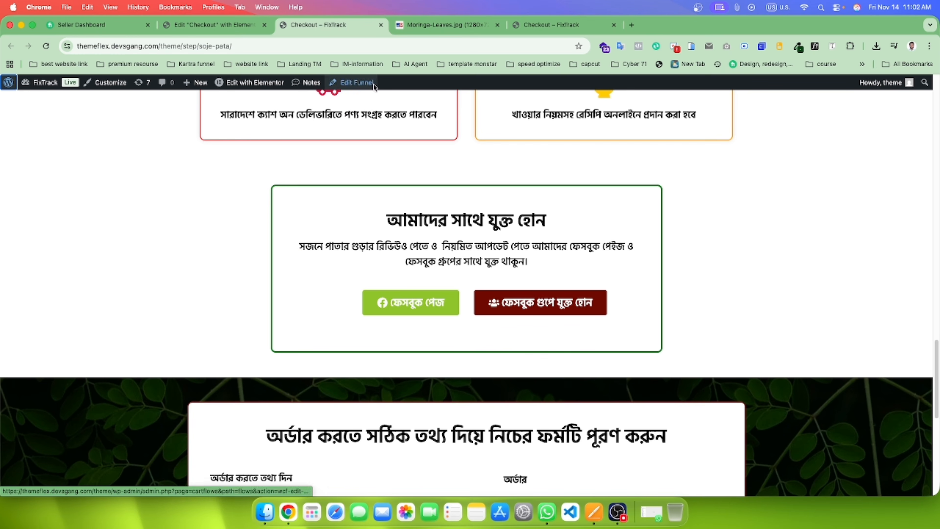
click(215, 24)
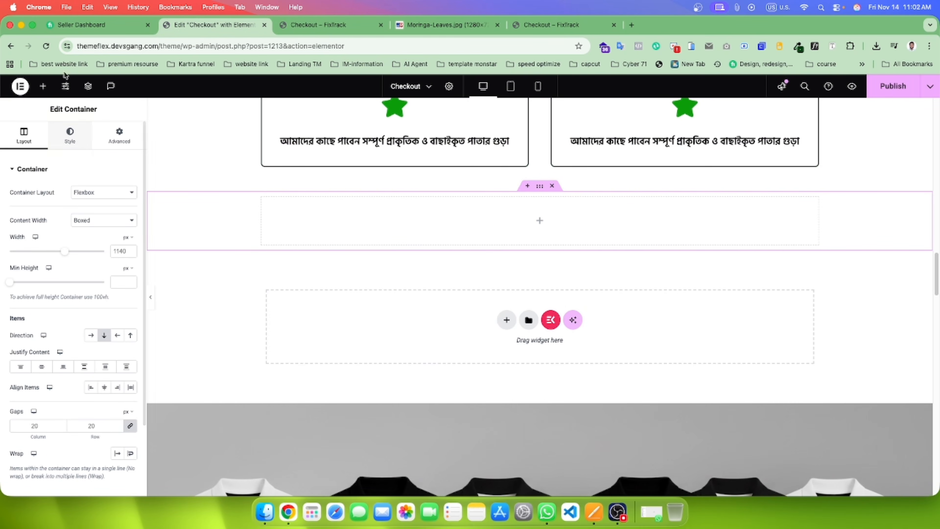
click(43, 86)
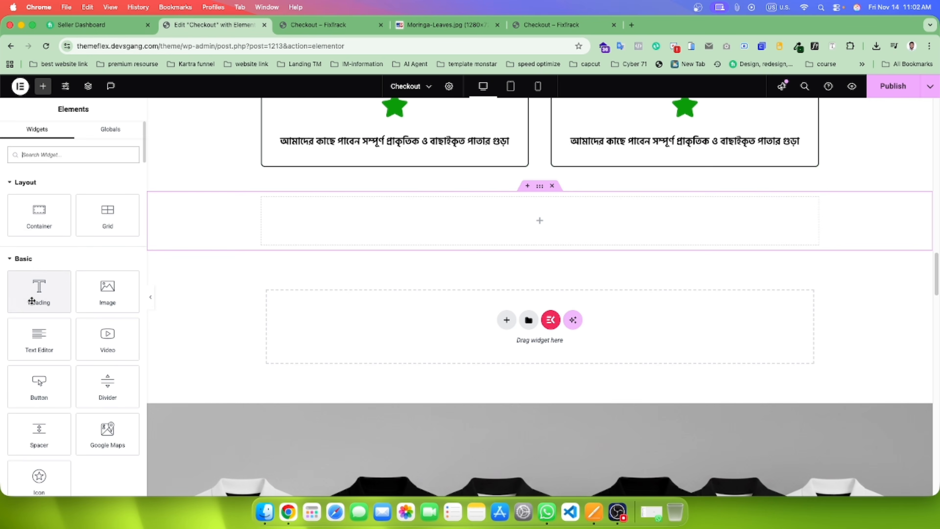
drag(37, 296, 386, 200)
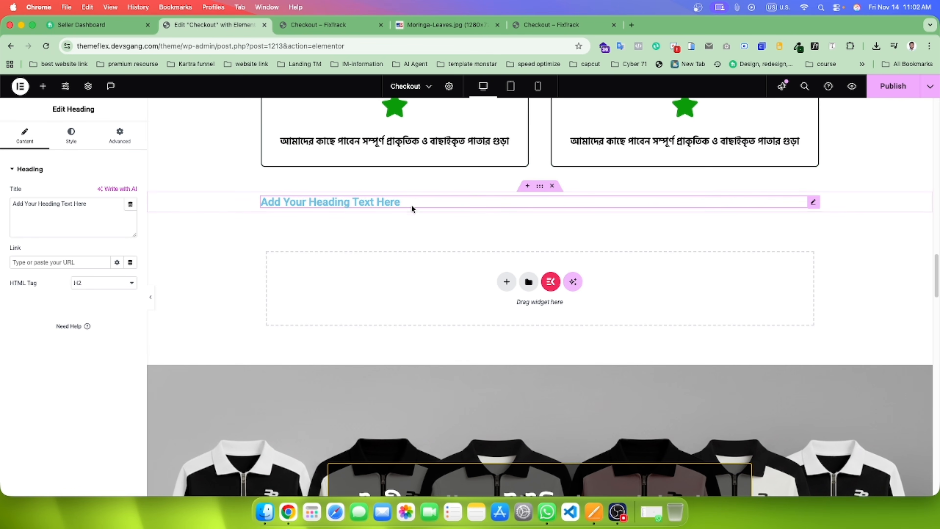
Step: Replace the heading's title with "আমাদের সাথে যুক্ত হোন" copied from the reference page's Facebook section and center-align it
click(326, 25)
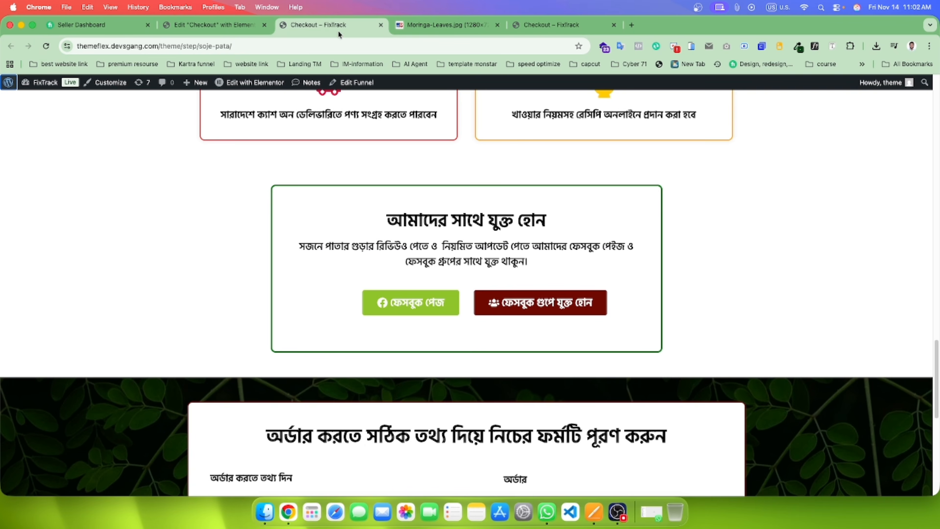
drag(547, 222, 380, 223)
key(super+c)
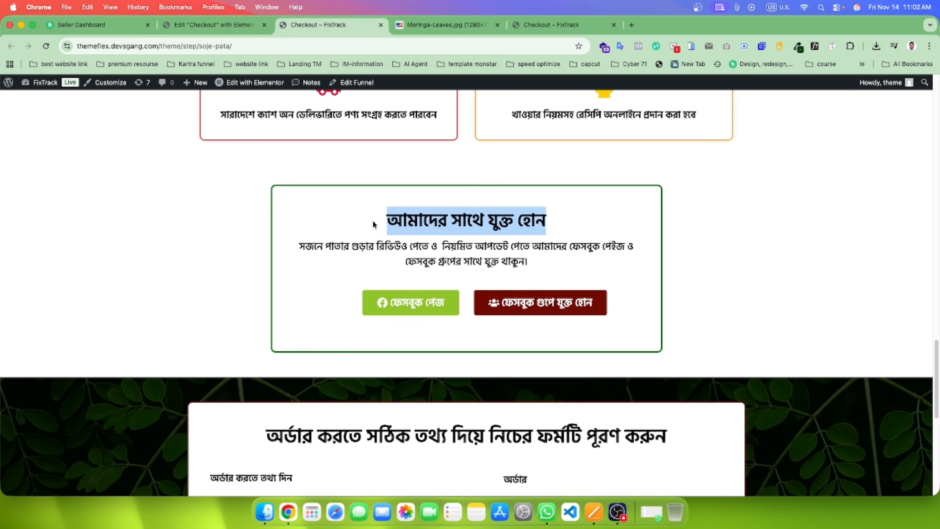
click(215, 24)
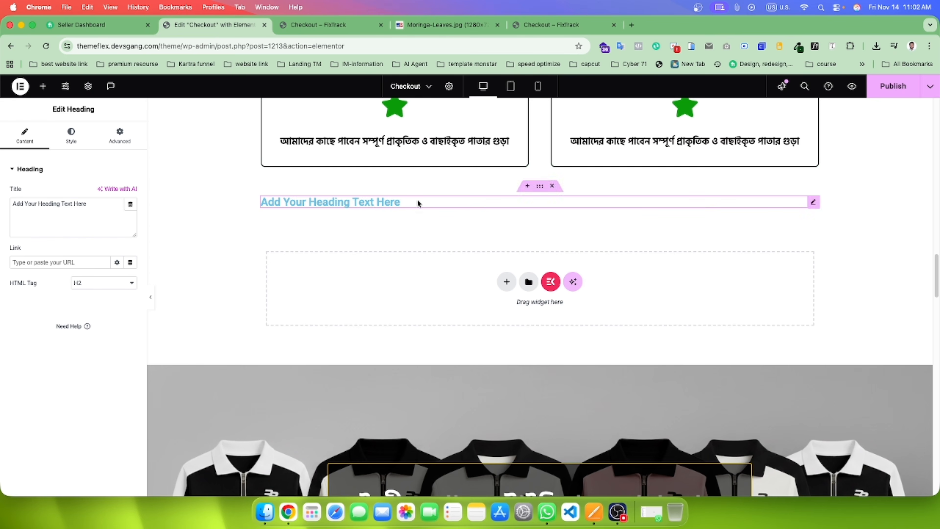
triple_click(52, 205)
key(super+v)
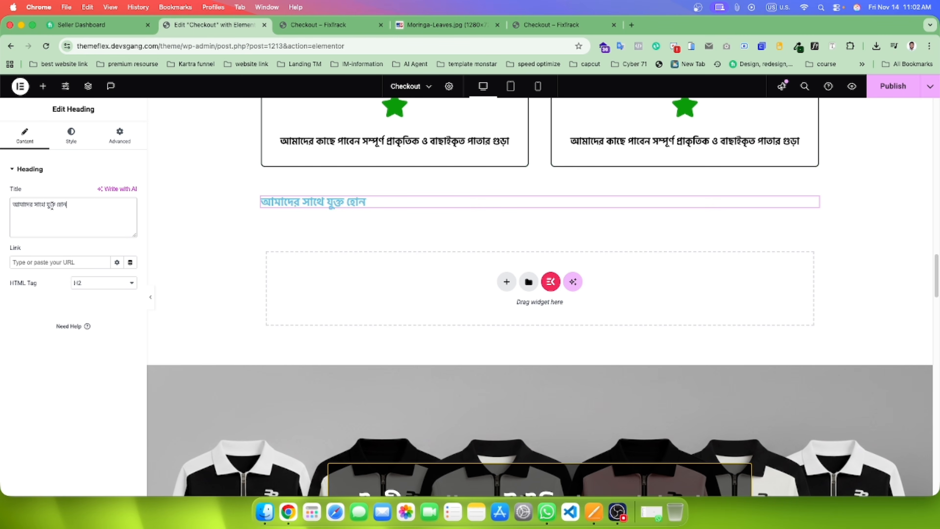
click(71, 135)
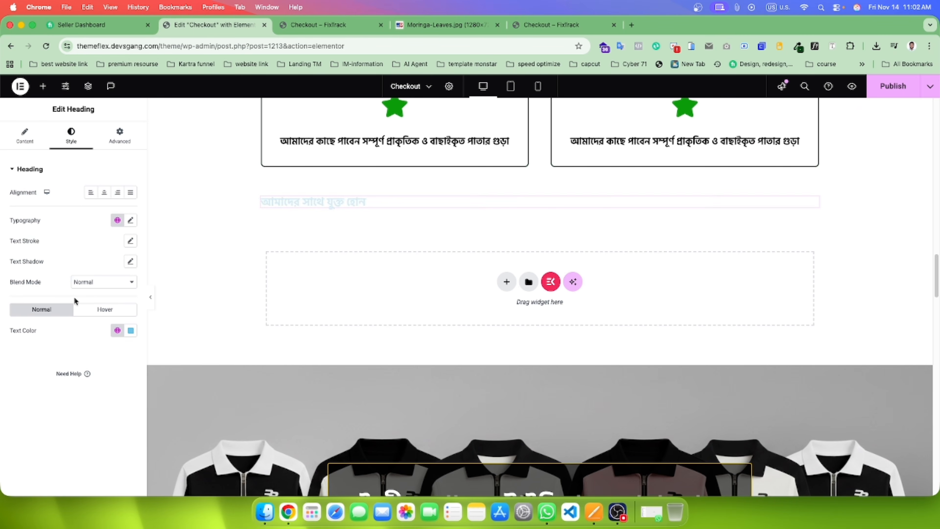
click(104, 192)
Step: Copy the Facebook section's description from the reference page and add a Text Editor widget below the heading
click(320, 29)
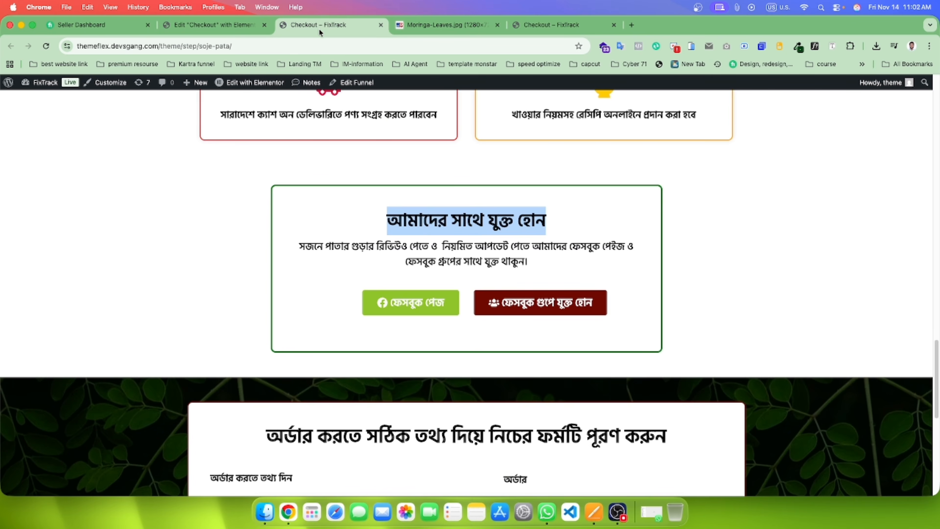
drag(522, 279, 301, 246)
key(super+c)
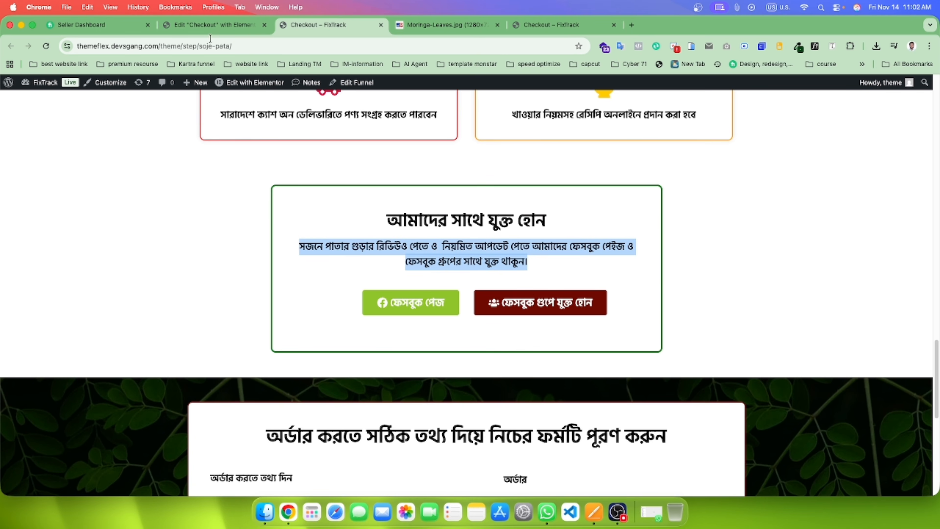
click(210, 26)
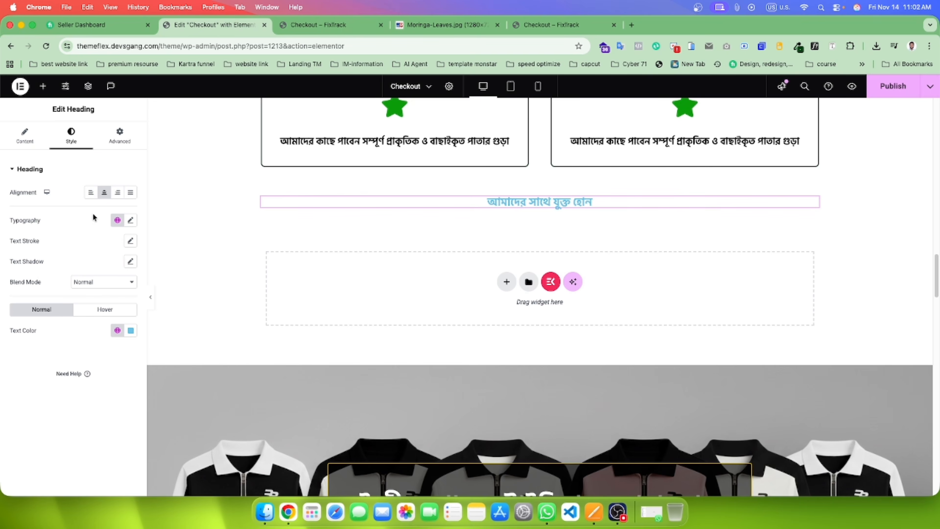
click(43, 86)
drag(41, 346, 551, 207)
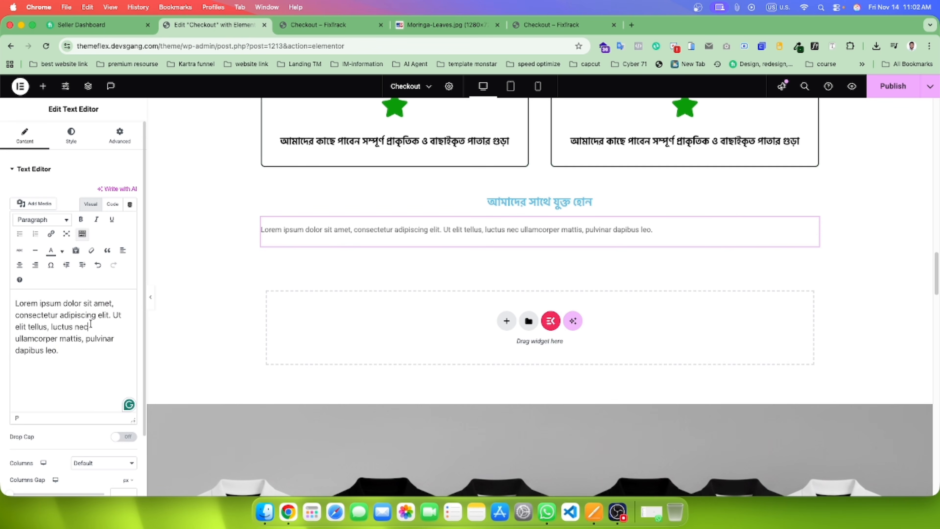
Step: Replace the text editor's placeholder text with the copied Facebook description in code view and center-align it
click(113, 204)
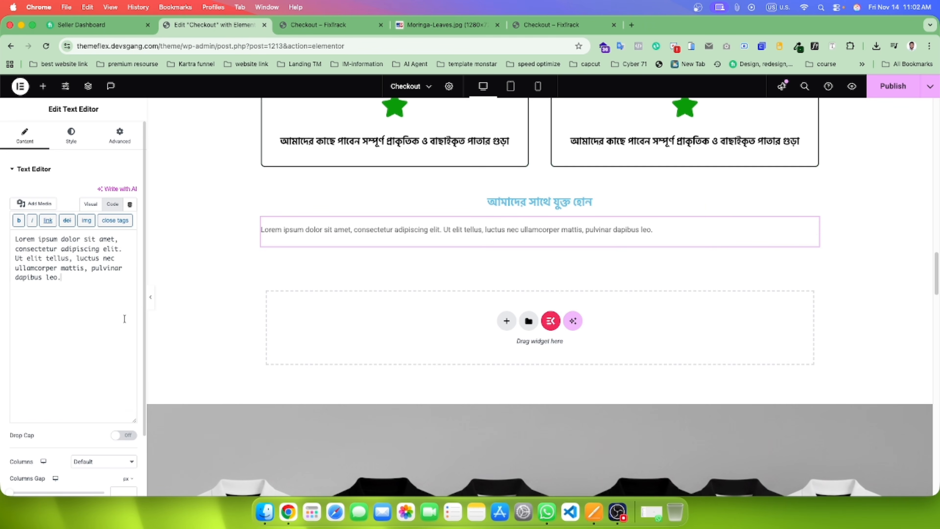
key(super+a)
key(super+v)
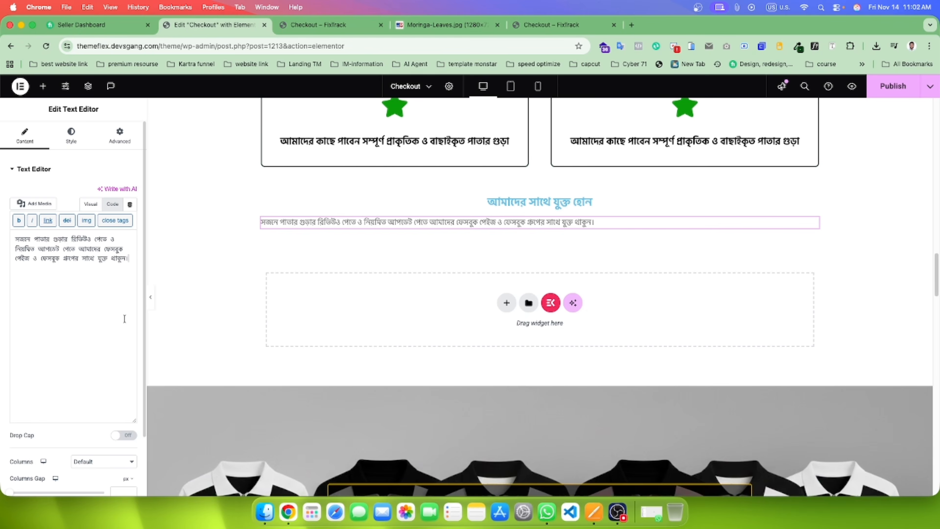
click(73, 133)
click(104, 192)
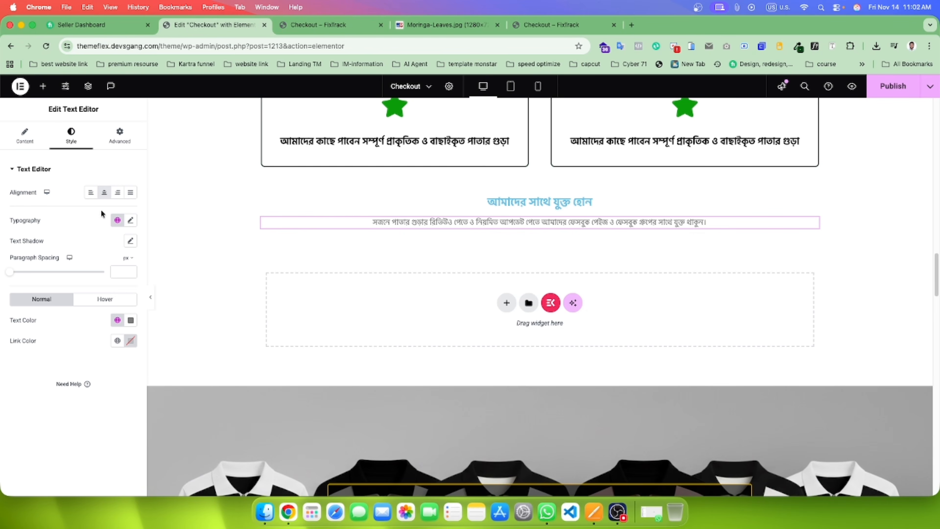
Step: Try reducing the boxed width of the container that holds the heading and description
click(402, 210)
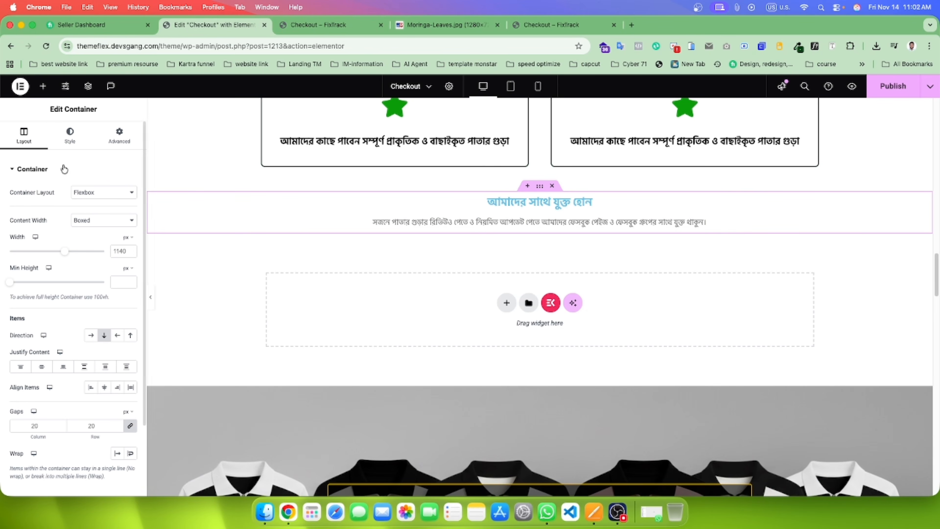
click(119, 134)
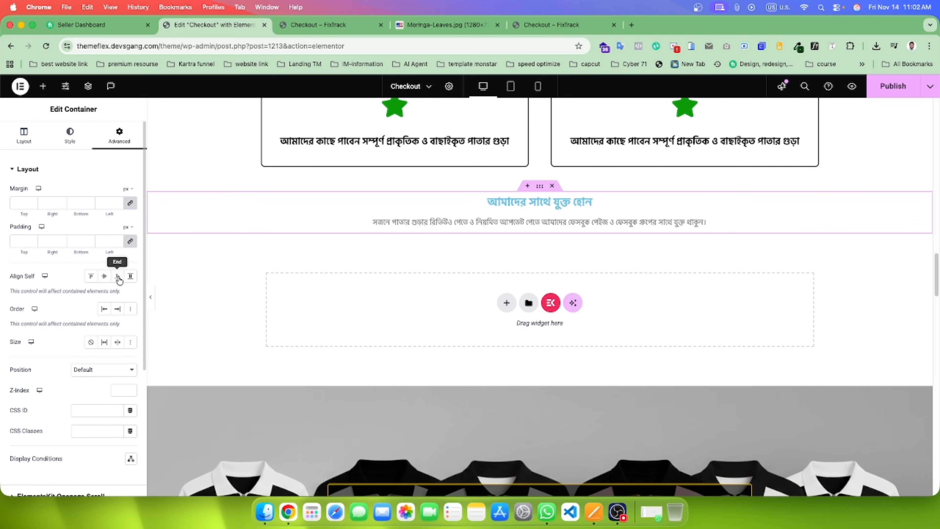
click(33, 141)
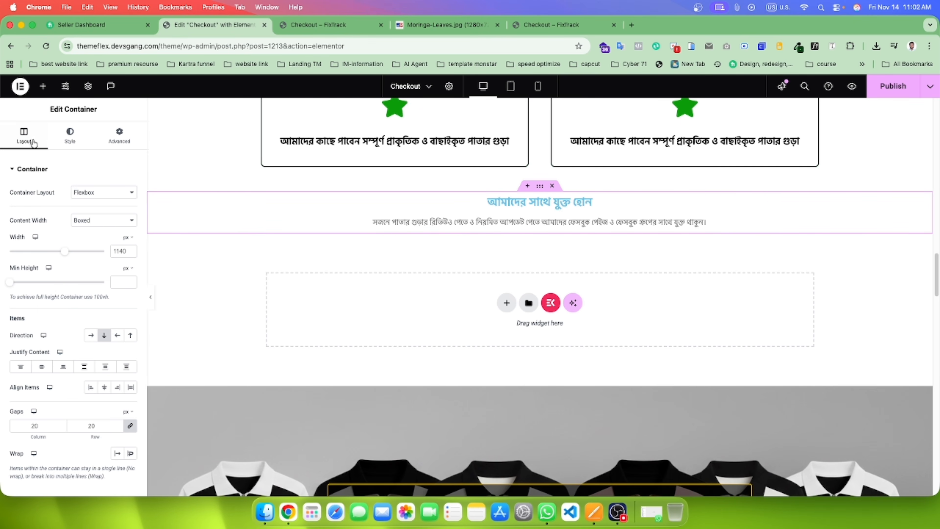
mouse_move(64, 251)
mouse_down()
mouse_move(45, 255)
mouse_move(57, 255)
mouse_up()
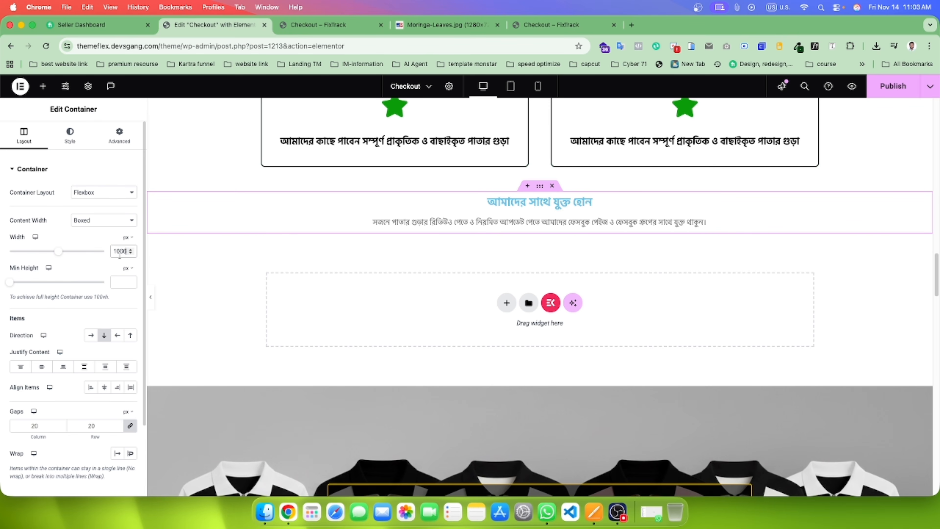
key(BackSpace)
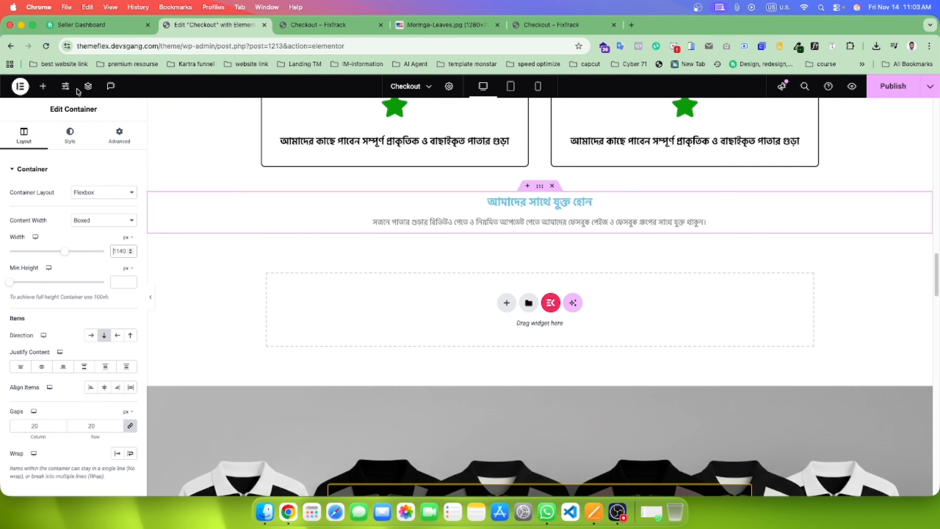
Step: Show the page structure and select the last container, which holds the heading and text editor
click(87, 86)
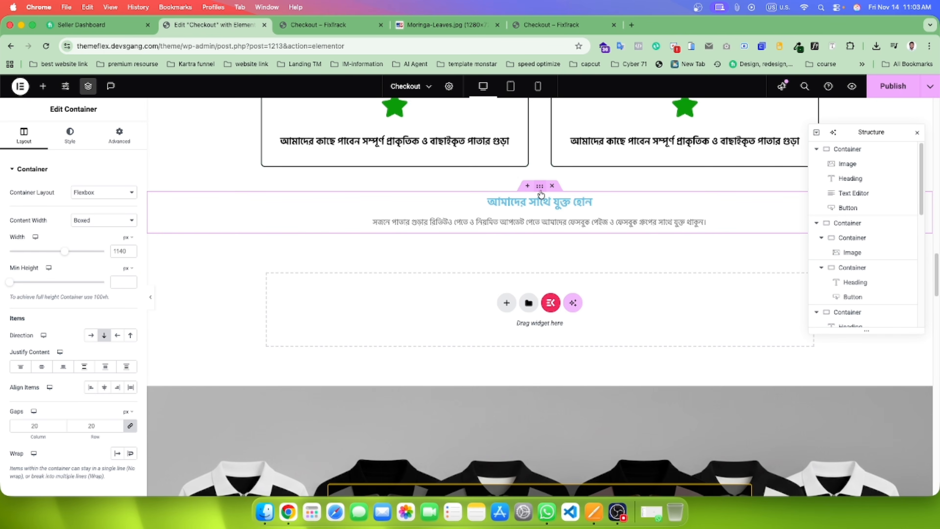
scroll(863, 254, down, 5)
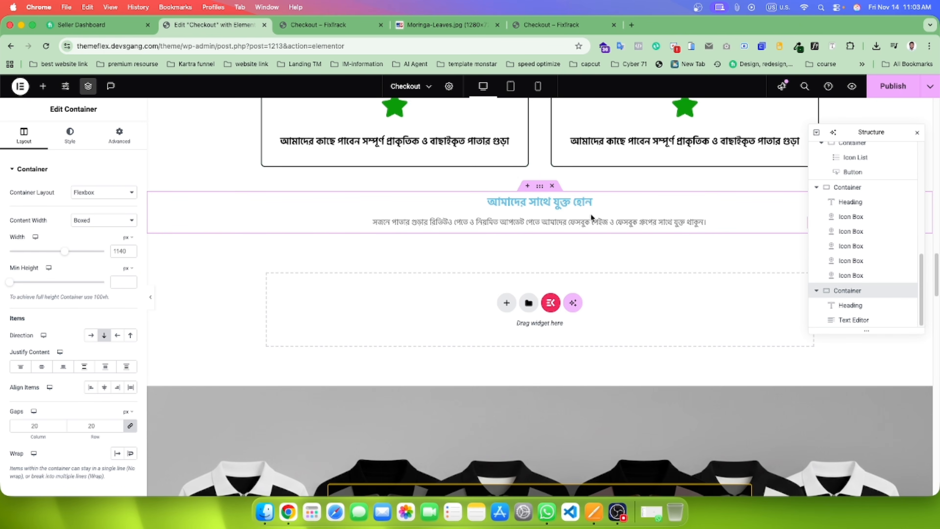
click(852, 275)
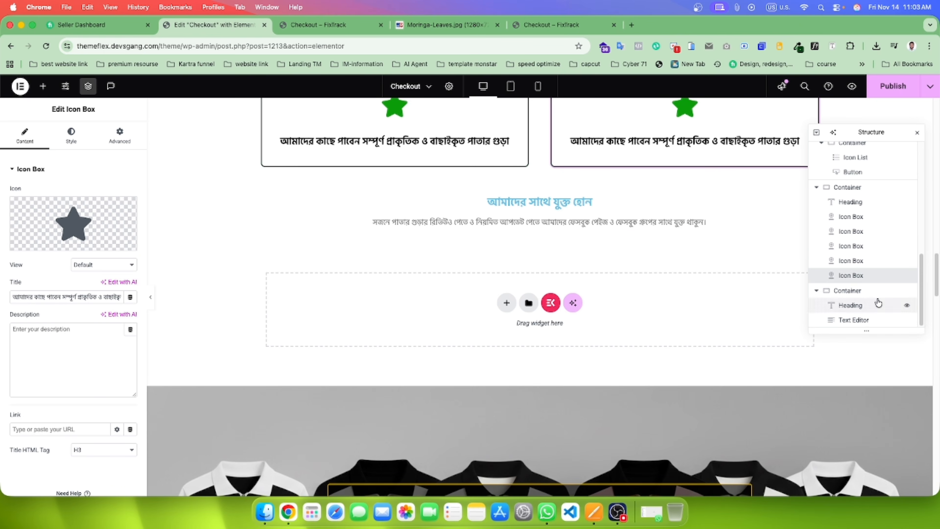
click(848, 290)
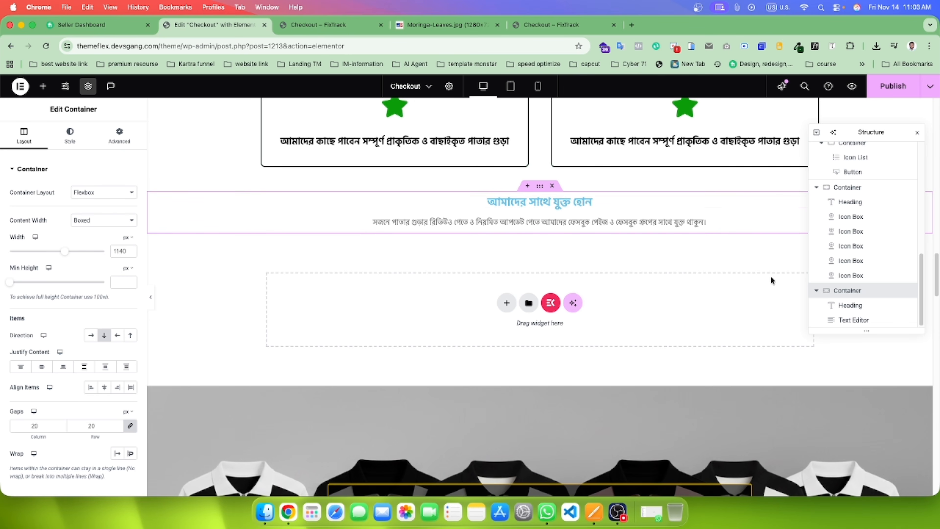
Step: Set the container's boxed width to 800 px and compare it with the Facebook box on the reference page
drag(67, 253, 20, 256)
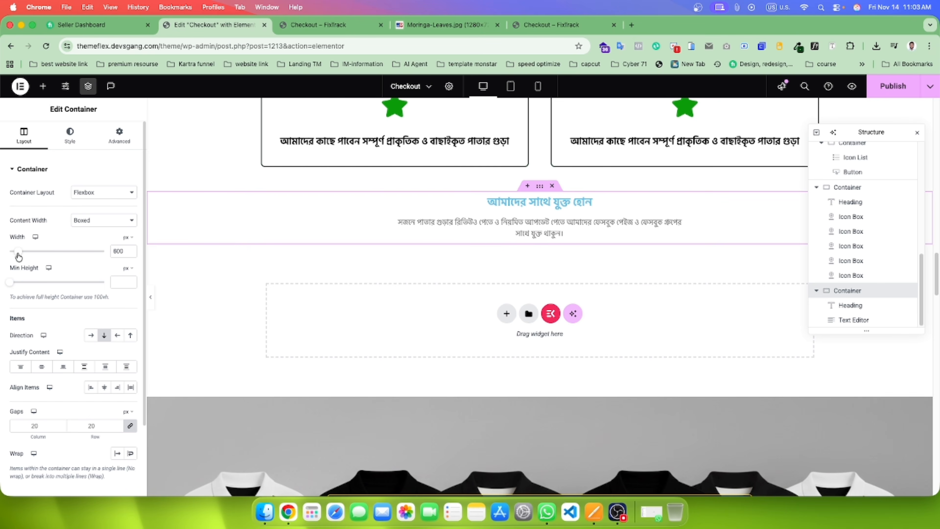
click(359, 25)
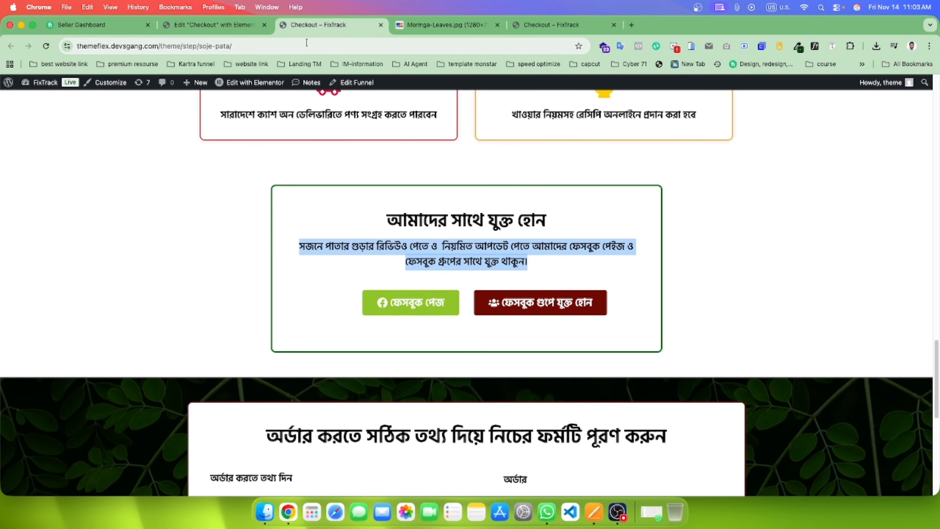
click(209, 24)
Step: Try a solid 1 px border on all sides of the Facebook section's container
click(119, 136)
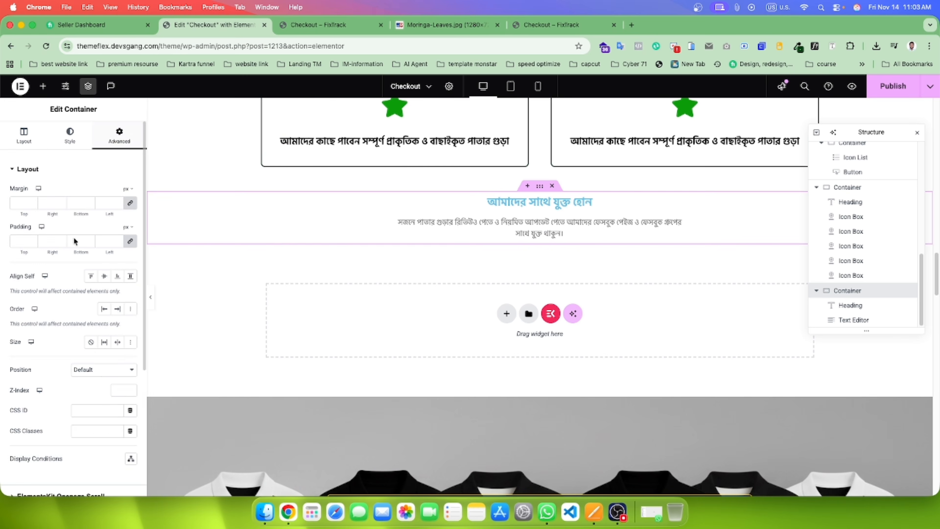
scroll(74, 240, down, 5)
scroll(61, 283, up, 5)
scroll(63, 296, down, 5)
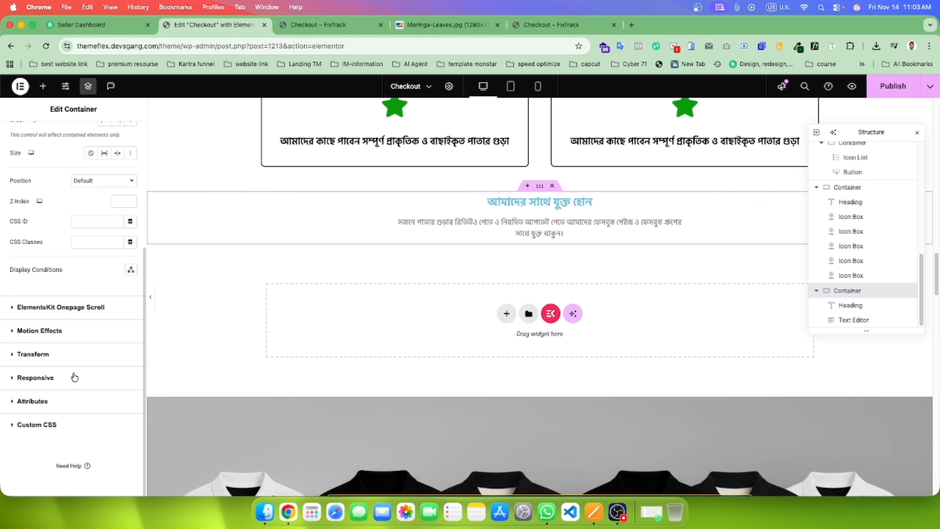
scroll(82, 315, up, 5)
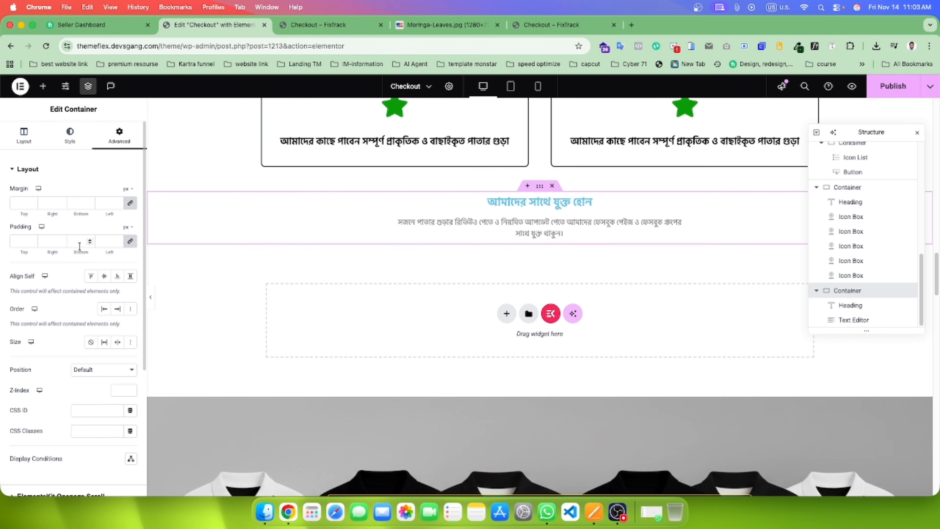
click(80, 142)
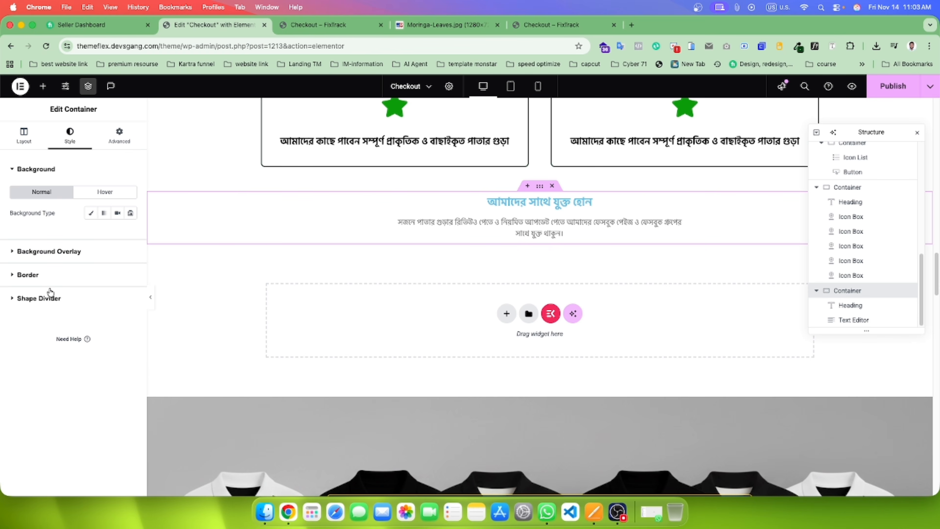
click(86, 275)
click(101, 261)
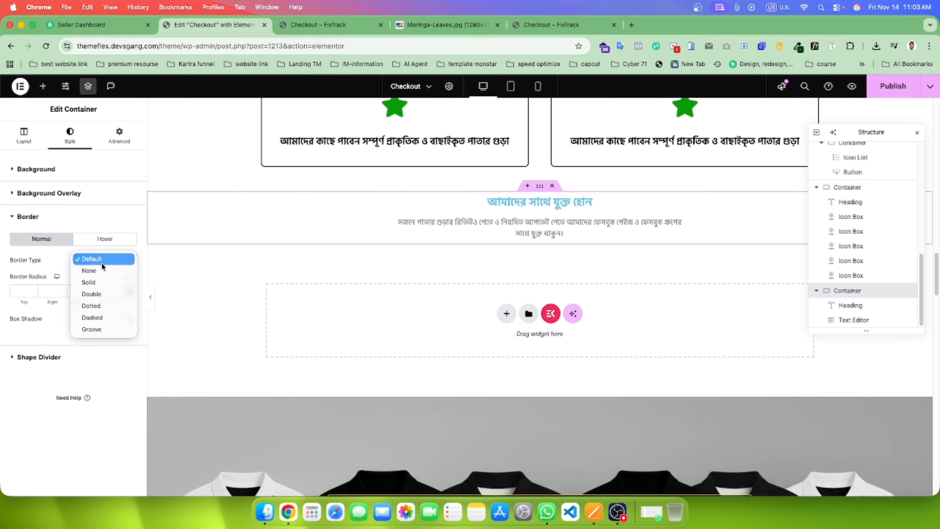
click(101, 281)
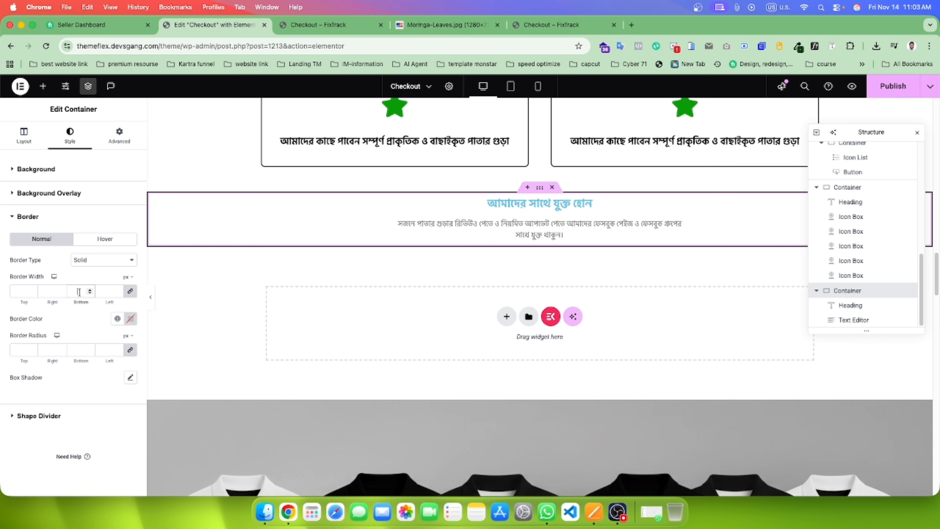
text(11)
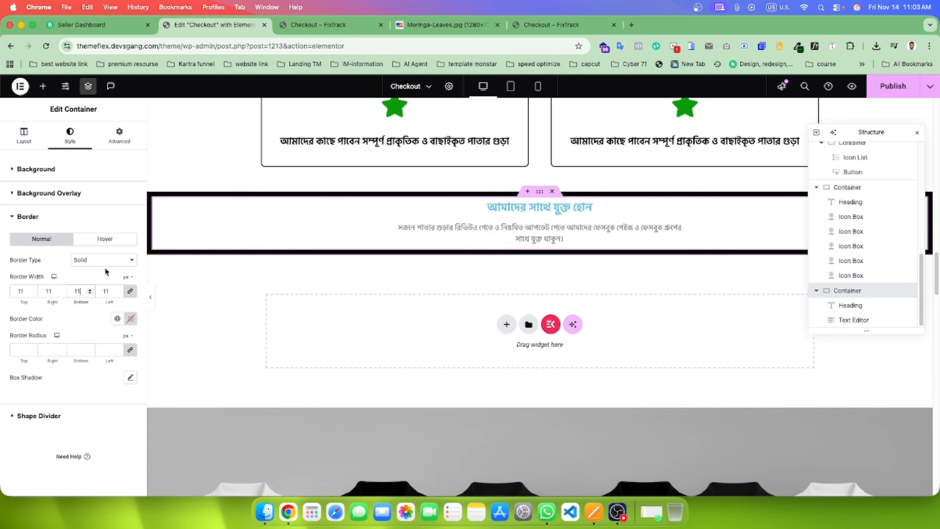
key(BackSpace)
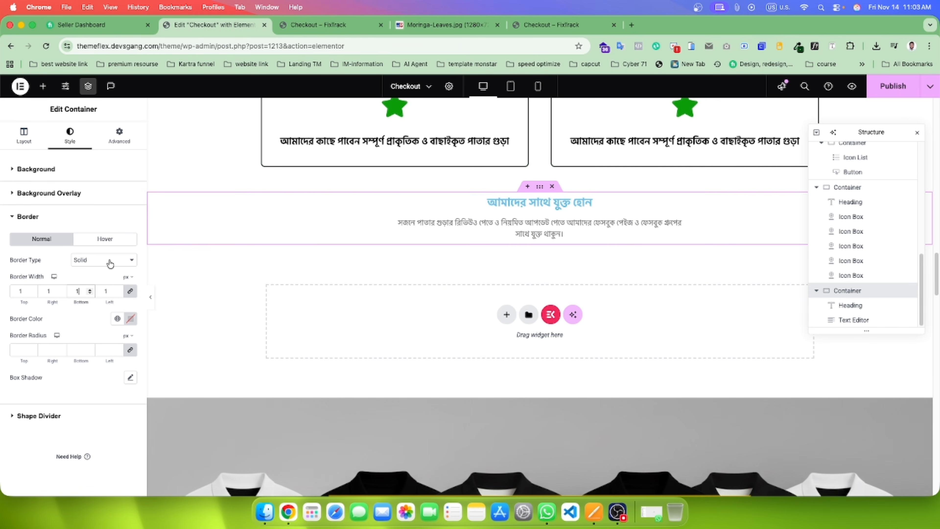
Step: Clear the container's border width and set its border type to None
key(BackSpace)
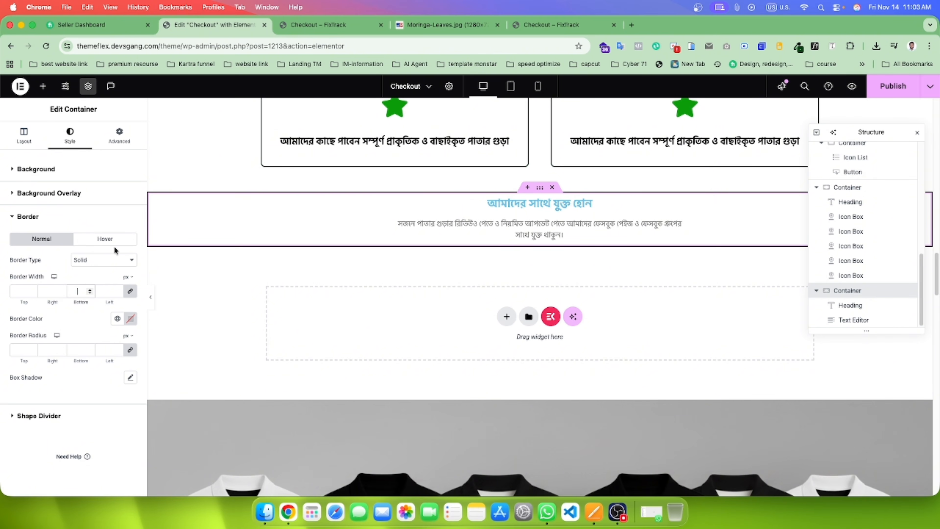
click(86, 263)
click(95, 245)
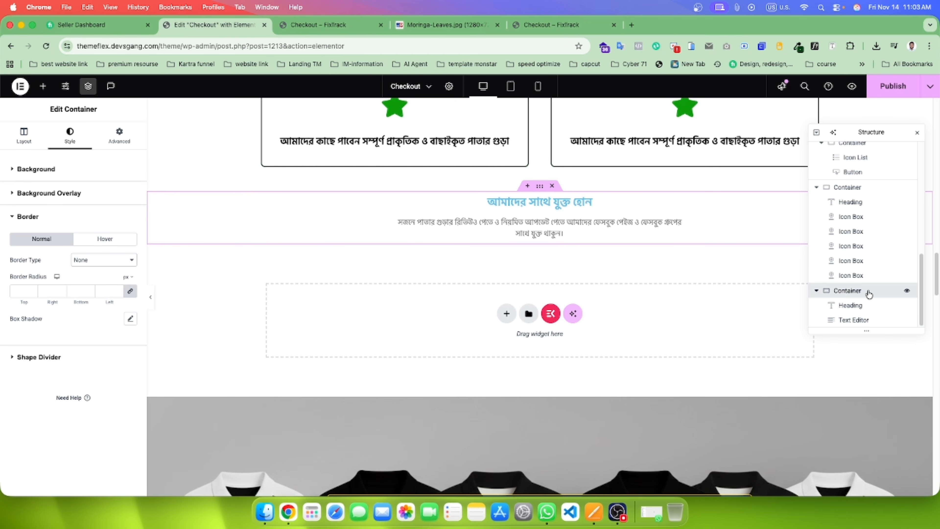
Step: Restore the container's boxed width to 1140 px
click(23, 137)
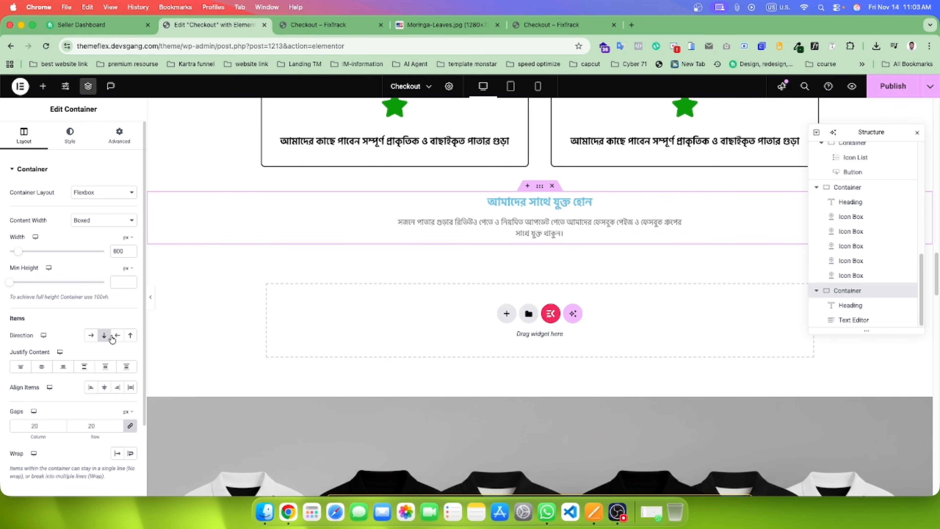
click(121, 254)
text(1140)
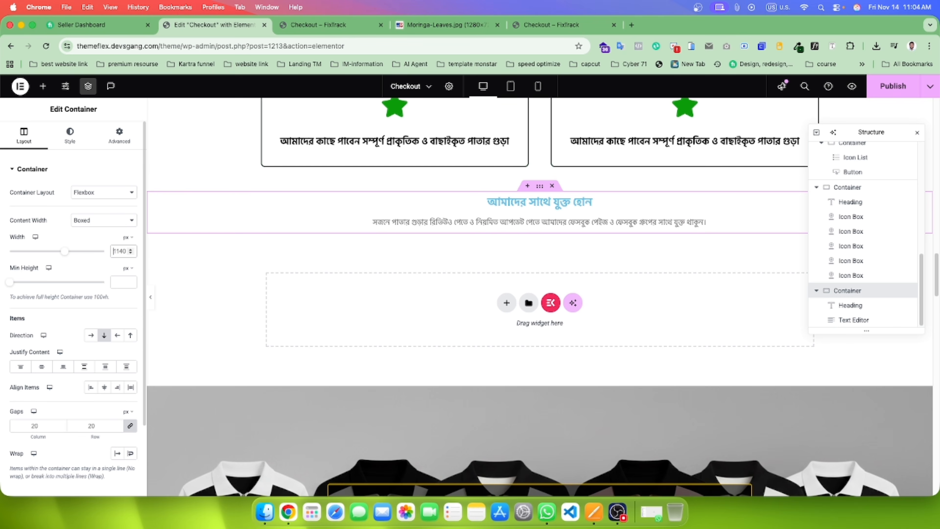
Step: Nest the Facebook section's heading and description in a new inner container and narrow it to 52% width
click(48, 89)
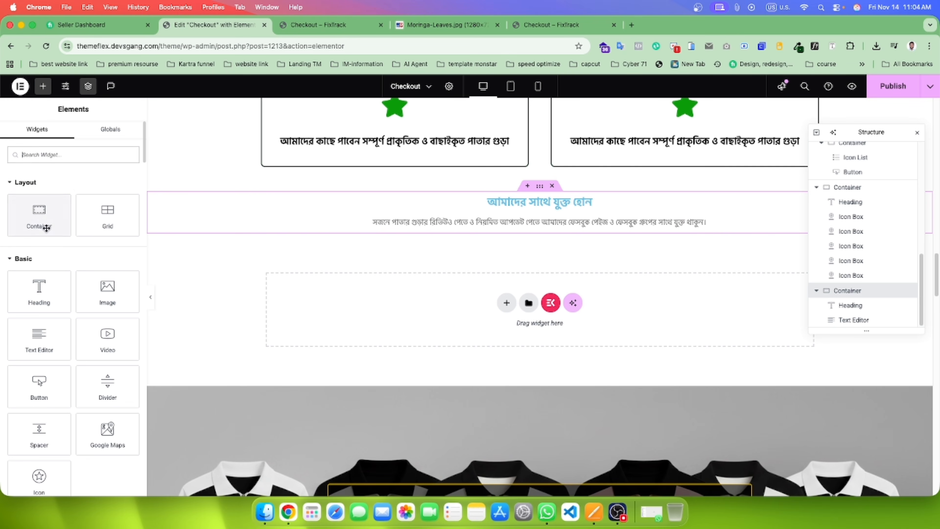
drag(39, 214, 534, 219)
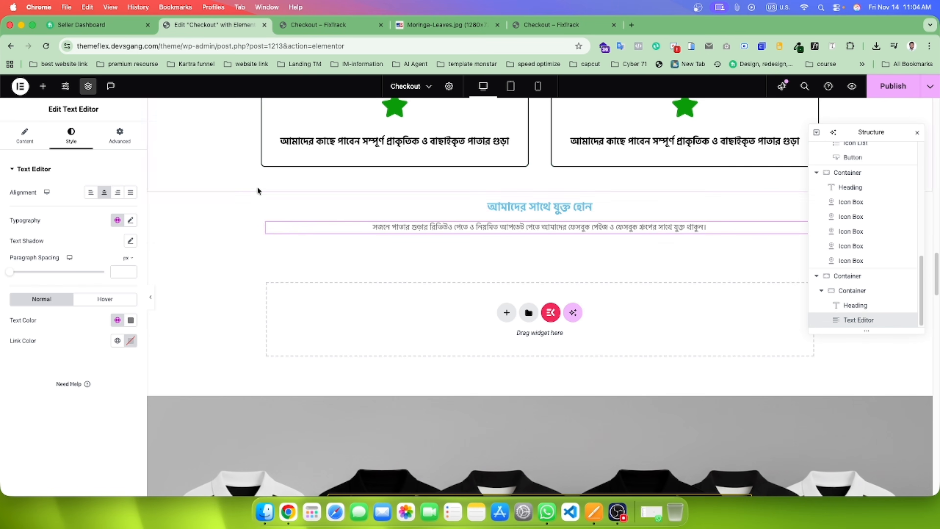
click(267, 203)
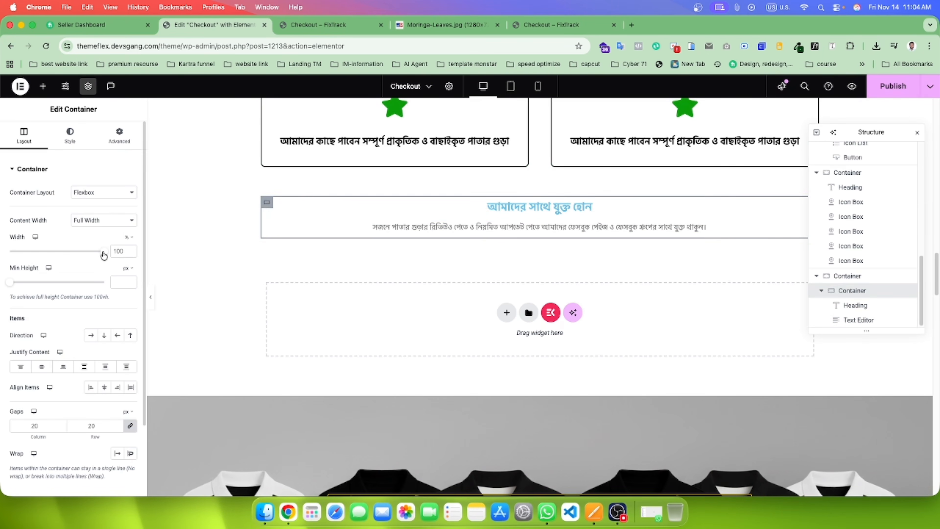
drag(104, 251, 58, 256)
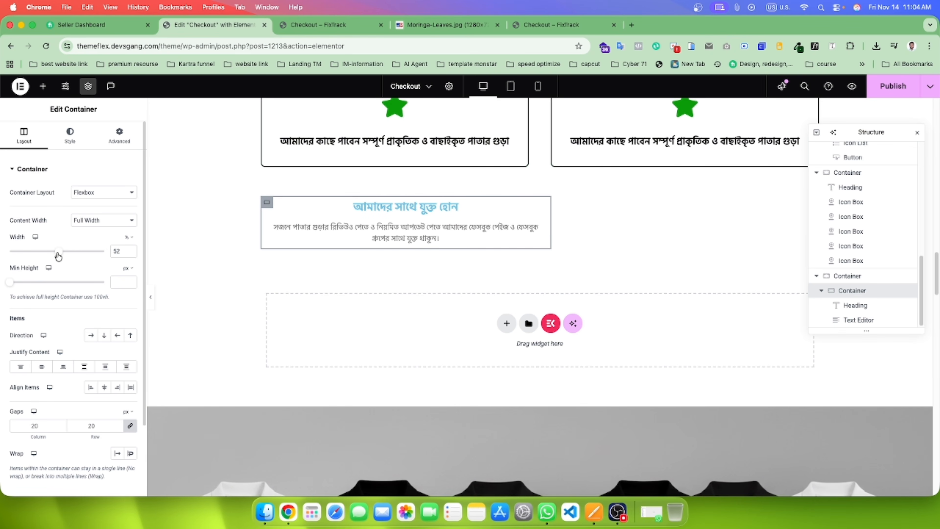
Step: Center the inner container within its parent container and set its width to 55%
click(890, 277)
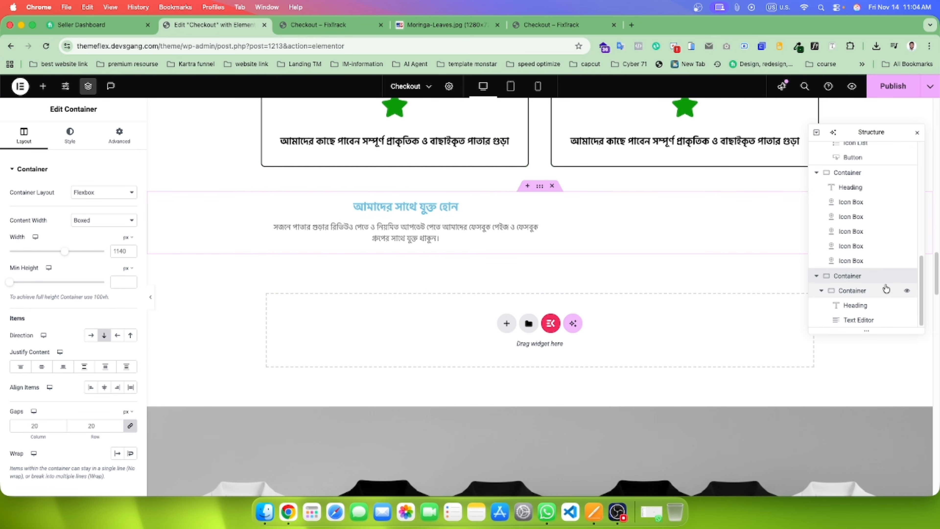
click(102, 387)
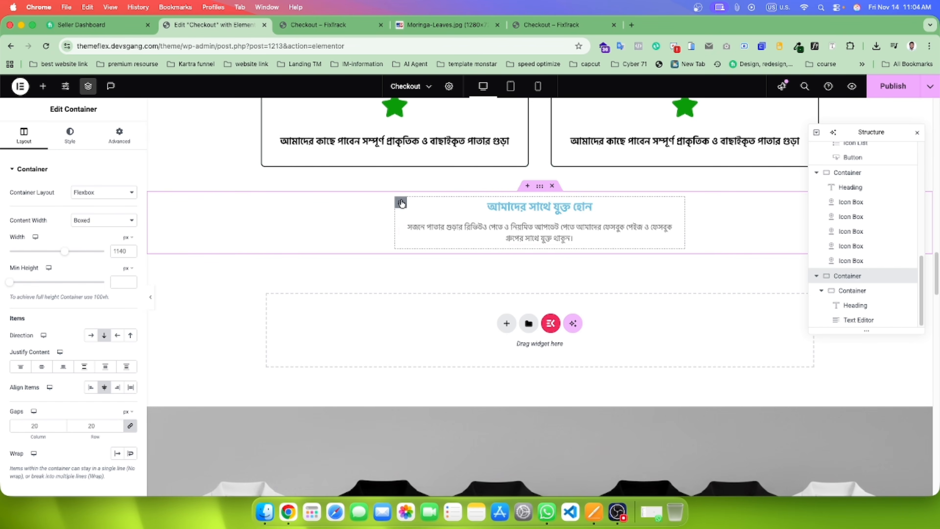
click(401, 203)
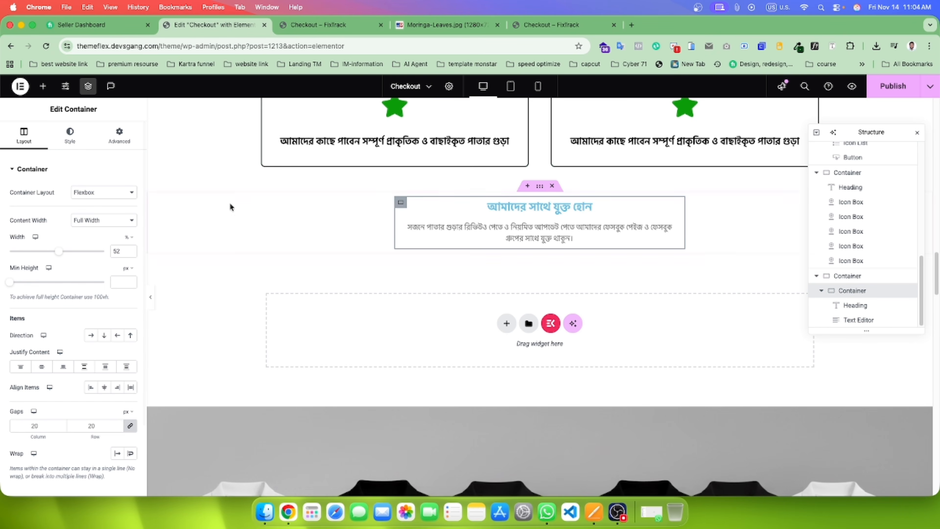
drag(60, 252, 63, 260)
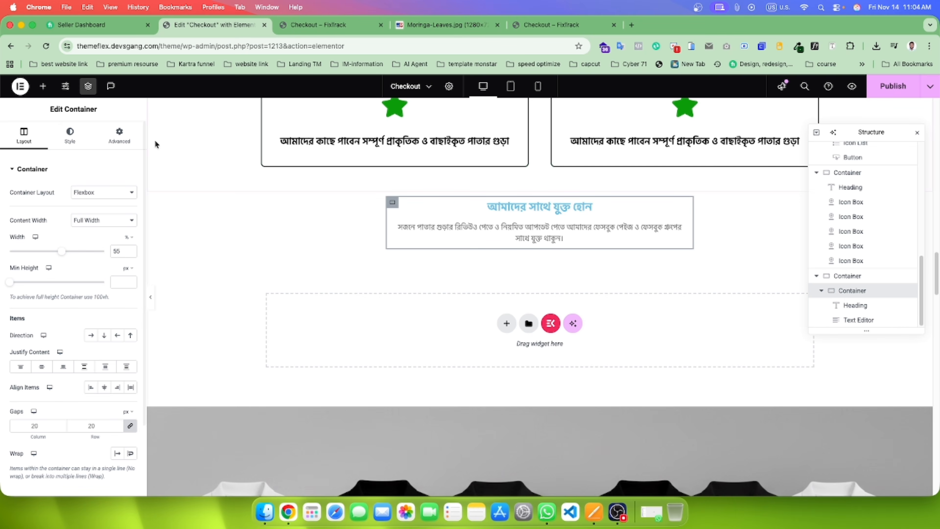
Step: Give the inner container a solid border 2 px wide on all sides
click(71, 139)
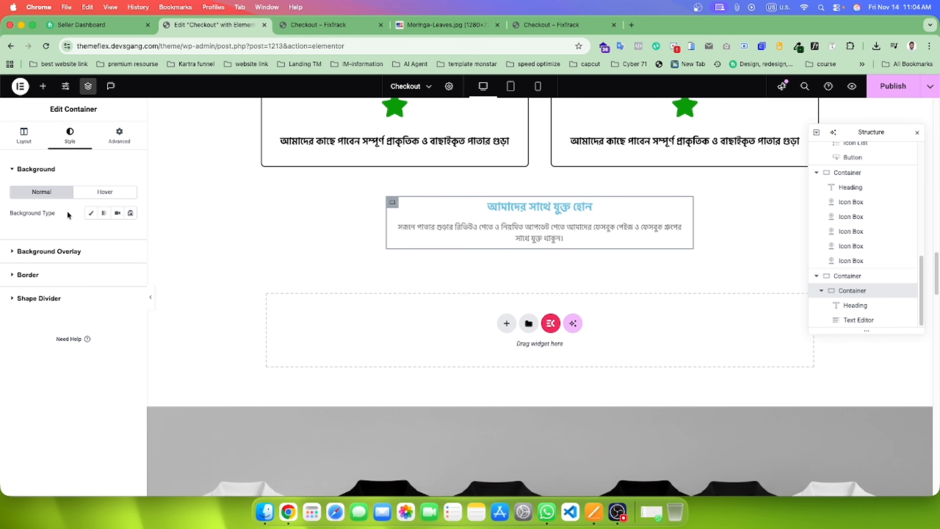
click(46, 276)
click(113, 260)
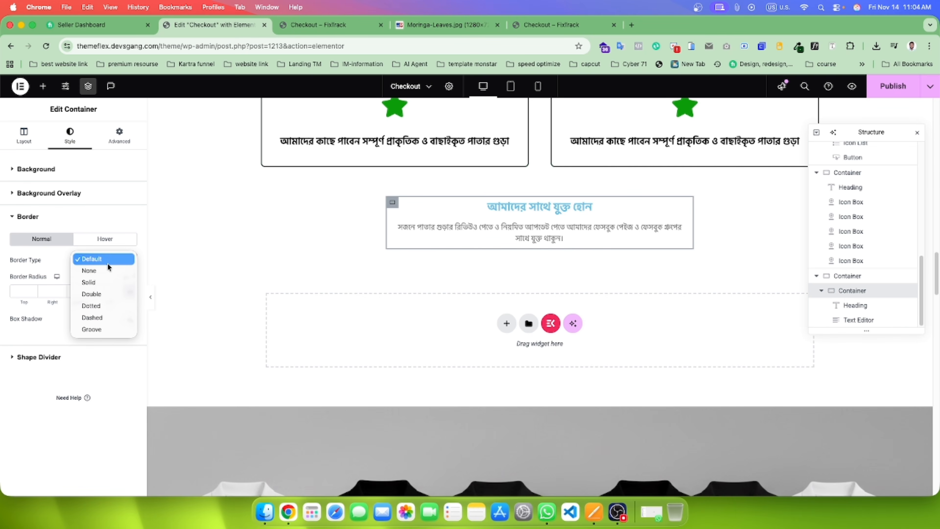
click(107, 281)
click(81, 289)
text(2)
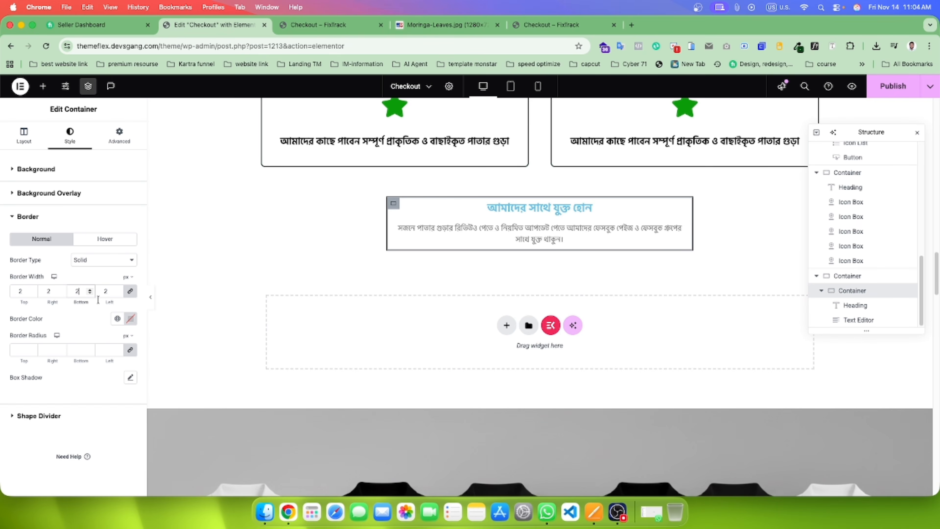
Step: Color the inner container's border dark green
click(130, 318)
drag(95, 438, 120, 438)
drag(176, 390, 185, 399)
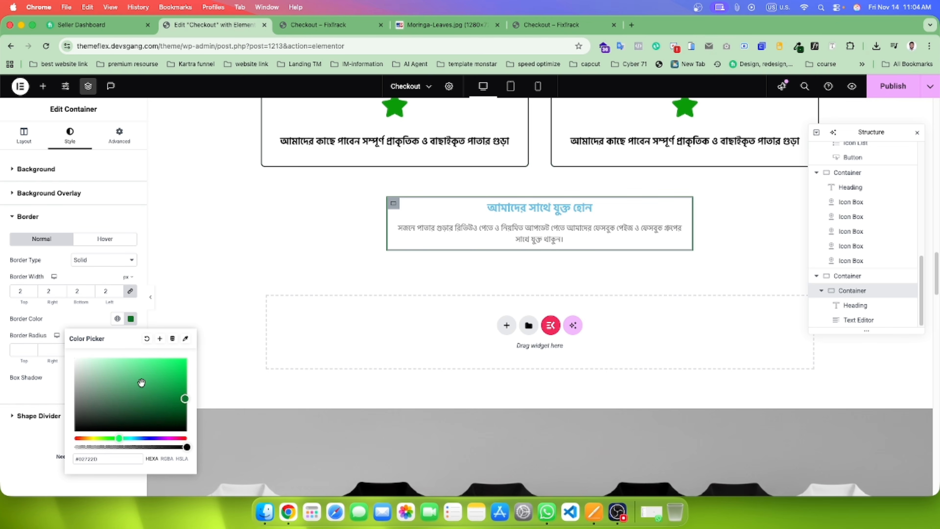
click(82, 315)
Step: Select the Facebook section's heading and inspect the font of the matching heading on the reference page with WhatFont
click(578, 206)
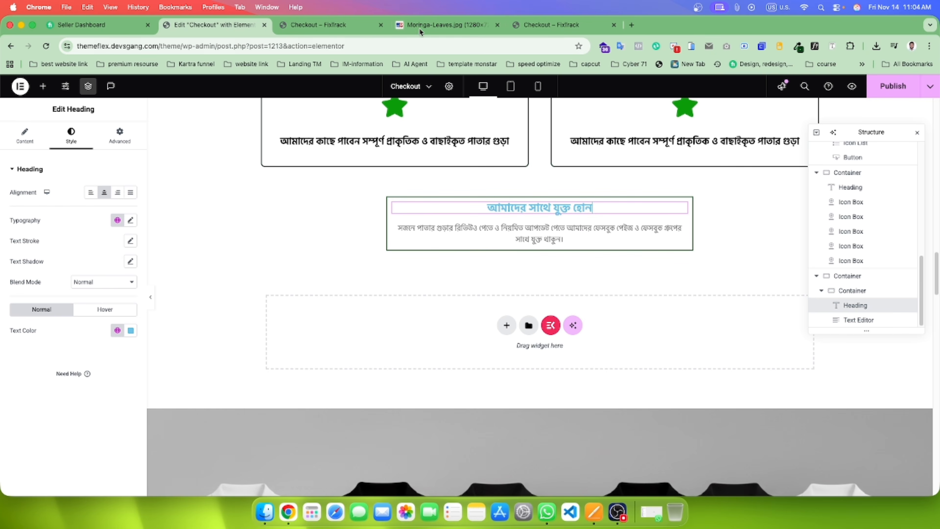
click(367, 25)
click(803, 172)
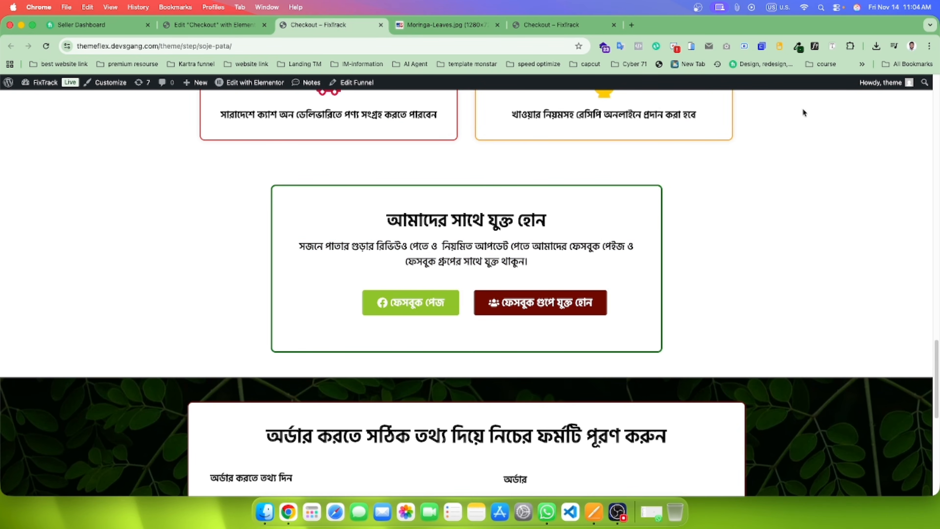
click(815, 46)
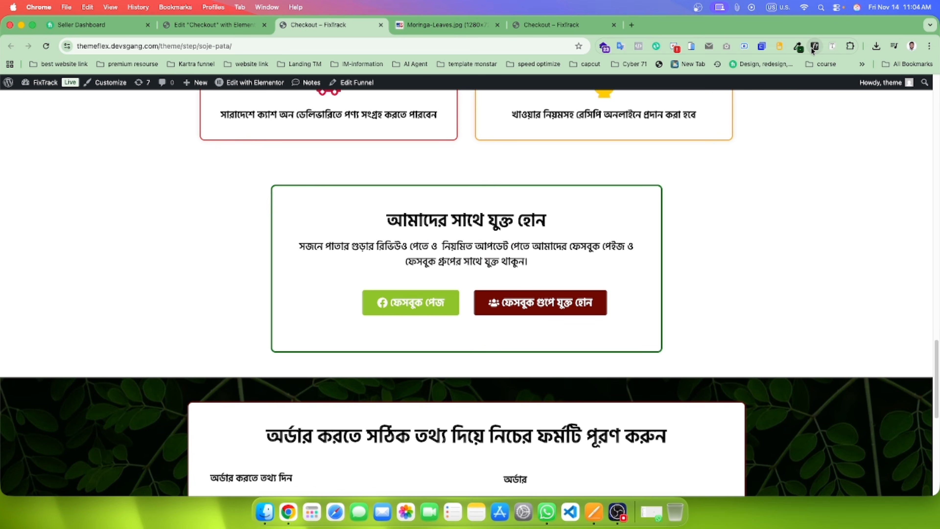
click(425, 220)
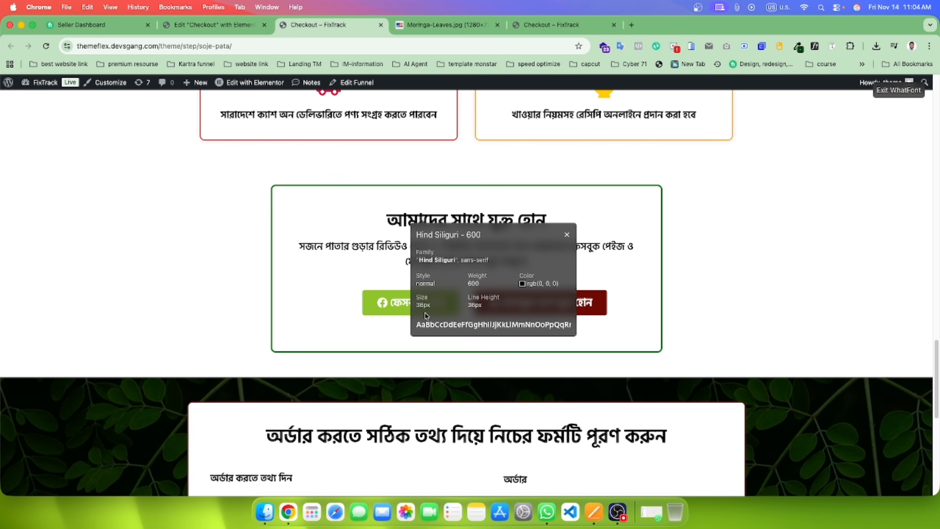
Step: Set the Facebook section heading's font family to Hind Siliguri and its size to 36 px
click(221, 27)
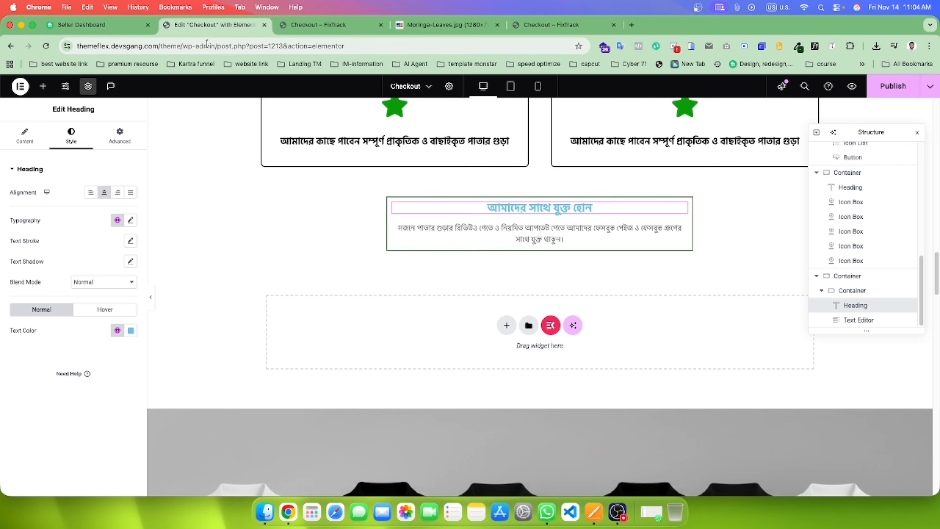
click(130, 220)
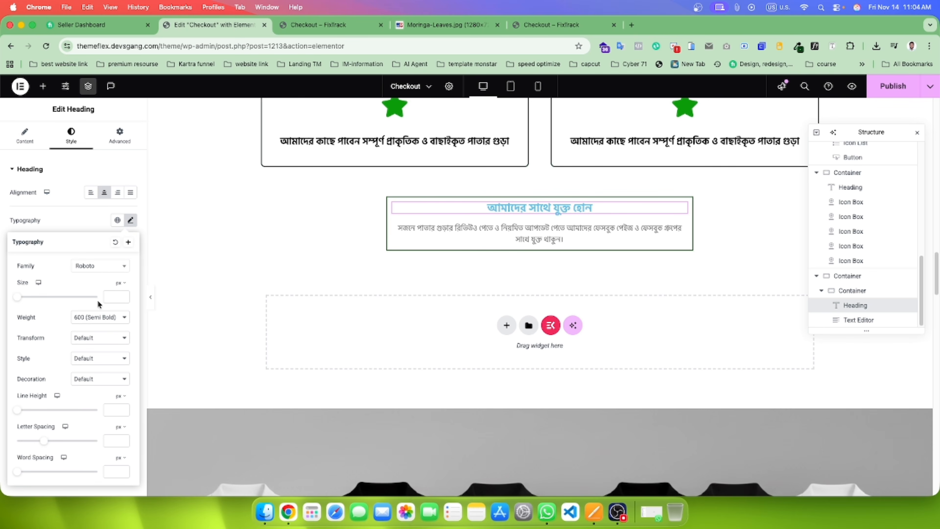
click(92, 264)
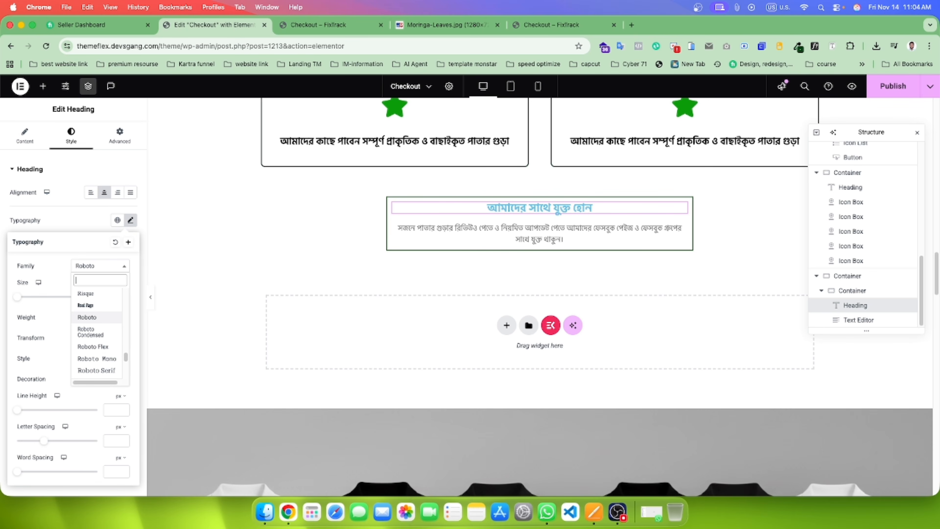
text(hind)
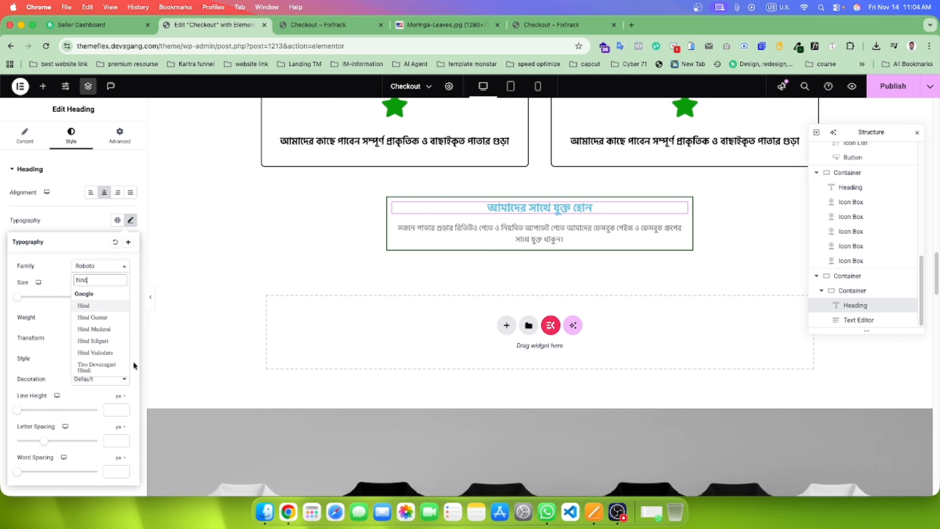
click(93, 340)
click(113, 295)
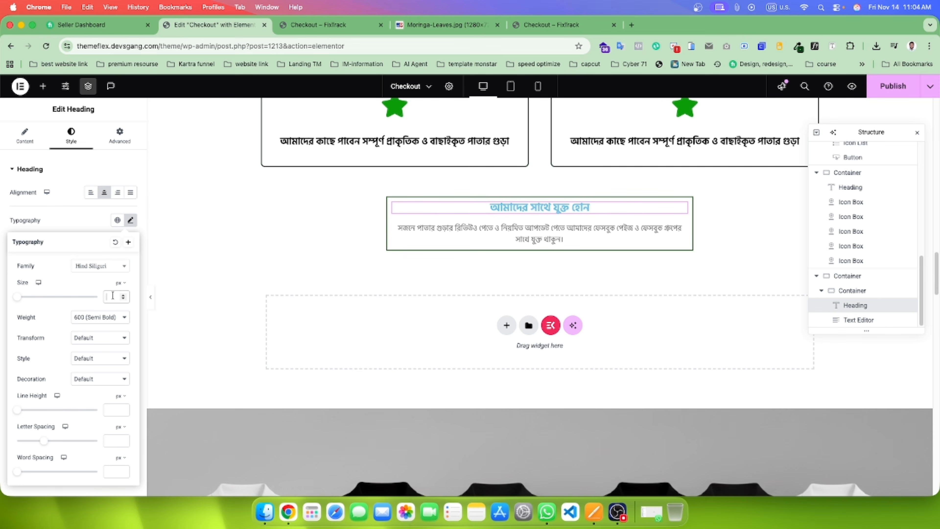
text(36)
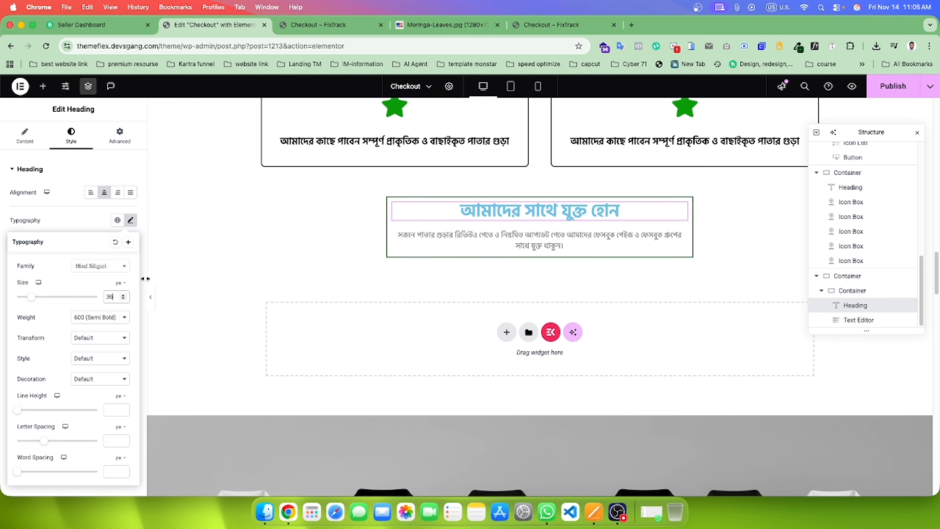
Step: Check the heading's color on the reference page and set the heading's text color to black, #000000
click(328, 25)
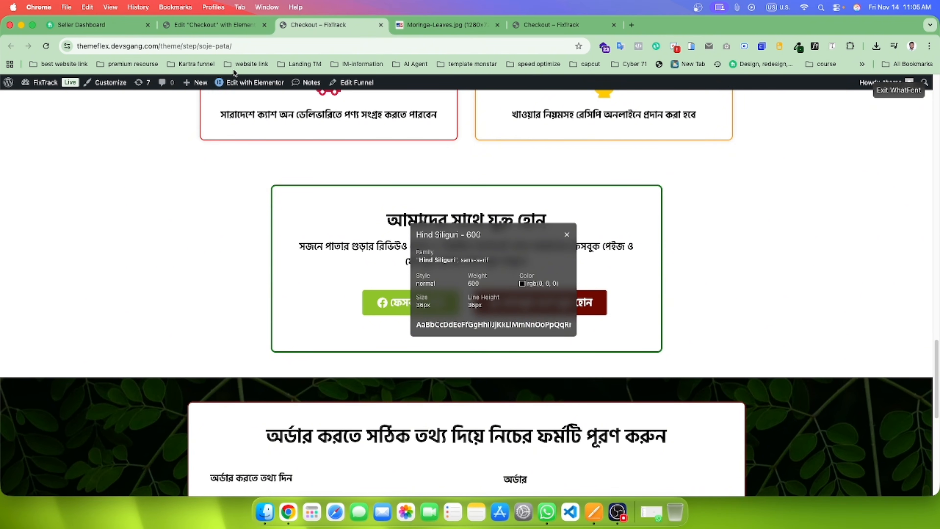
click(226, 26)
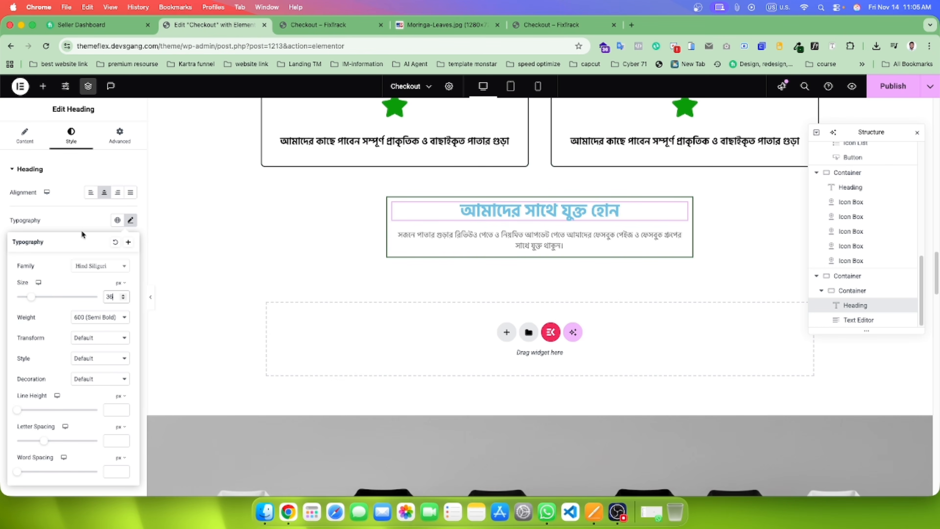
click(80, 229)
click(131, 331)
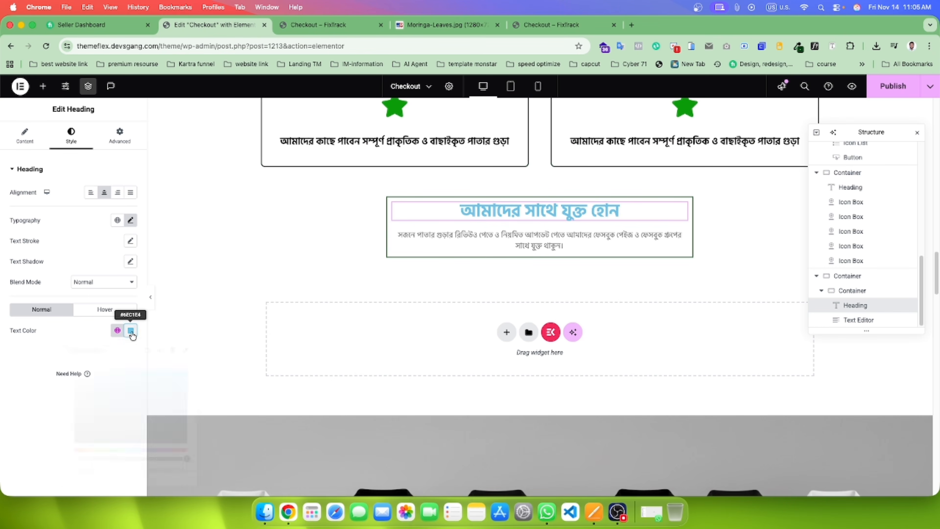
mouse_move(123, 404)
mouse_down()
mouse_move(107, 475)
mouse_move(93, 484)
mouse_up()
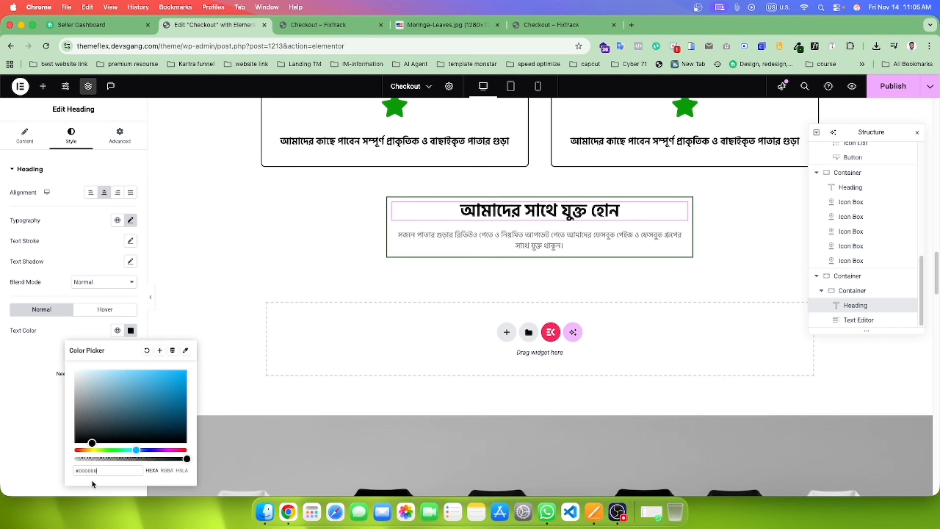
click(20, 417)
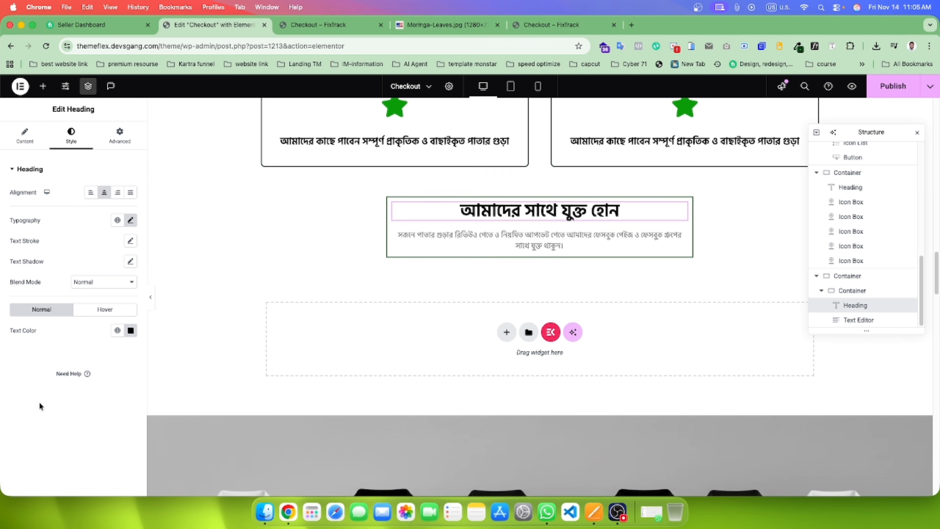
Step: Open the Landing Page Design course page of themeflex.xyz in a new browser tab
click(326, 23)
click(632, 24)
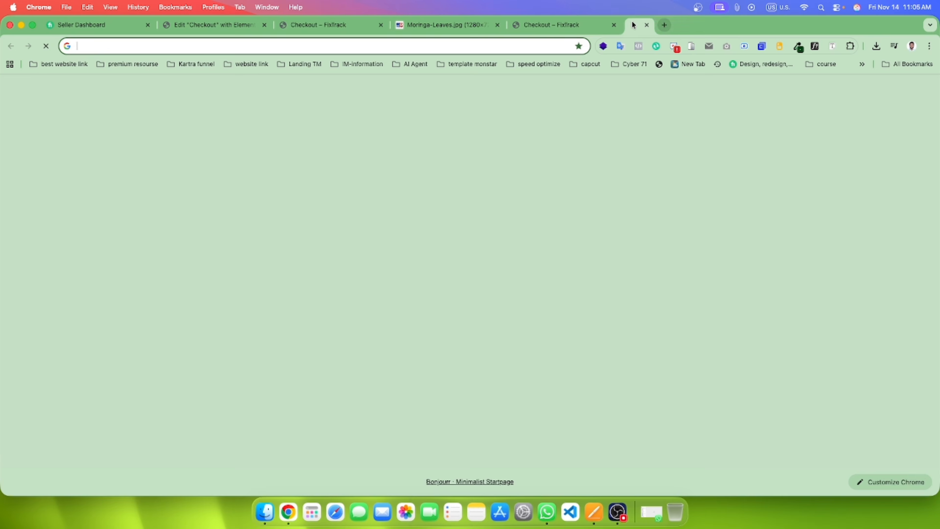
text(th)
key(Return)
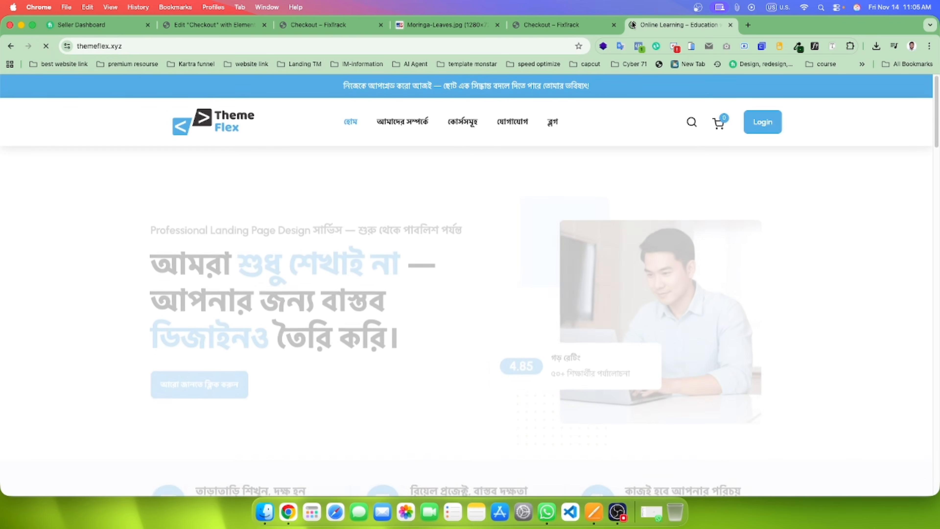
click(484, 127)
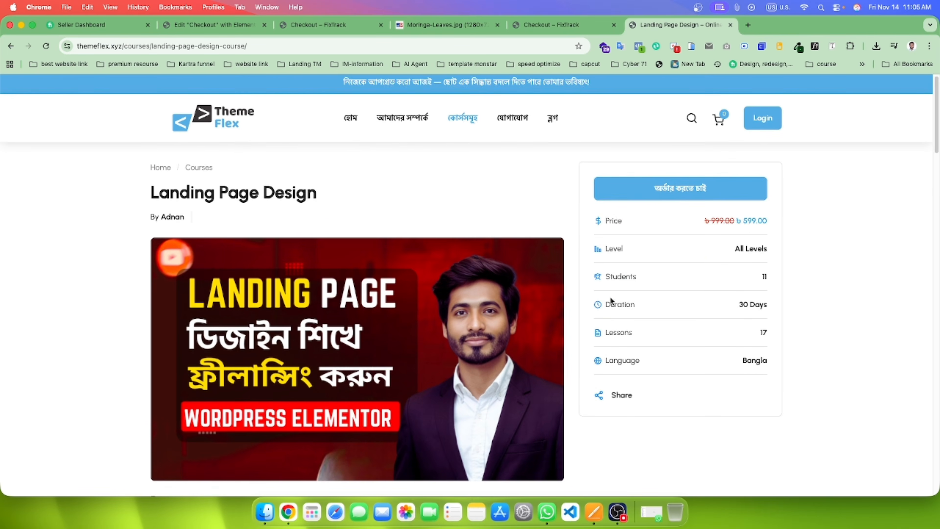
Step: Look through the course's description, lesson list and price details, and return to the reference checkout page
scroll(545, 287, down, 5)
scroll(545, 287, down, 20)
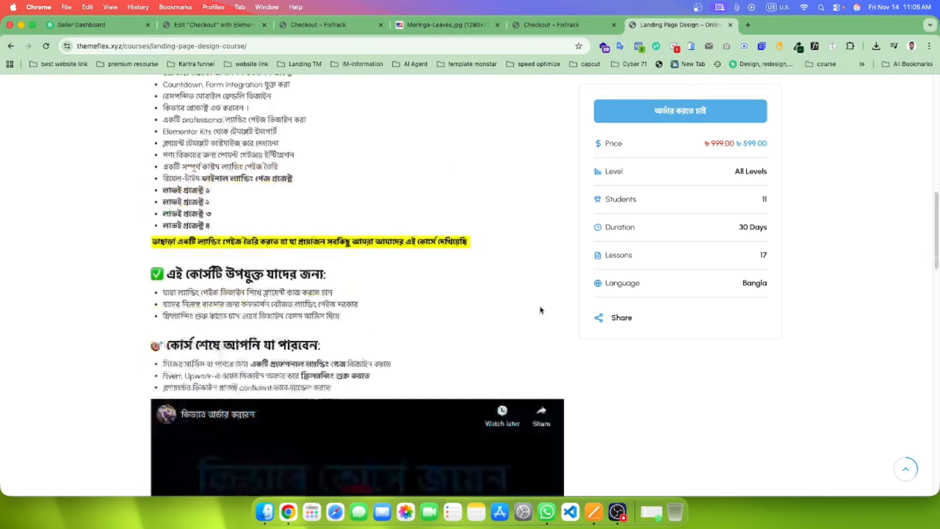
scroll(543, 374, down, 8)
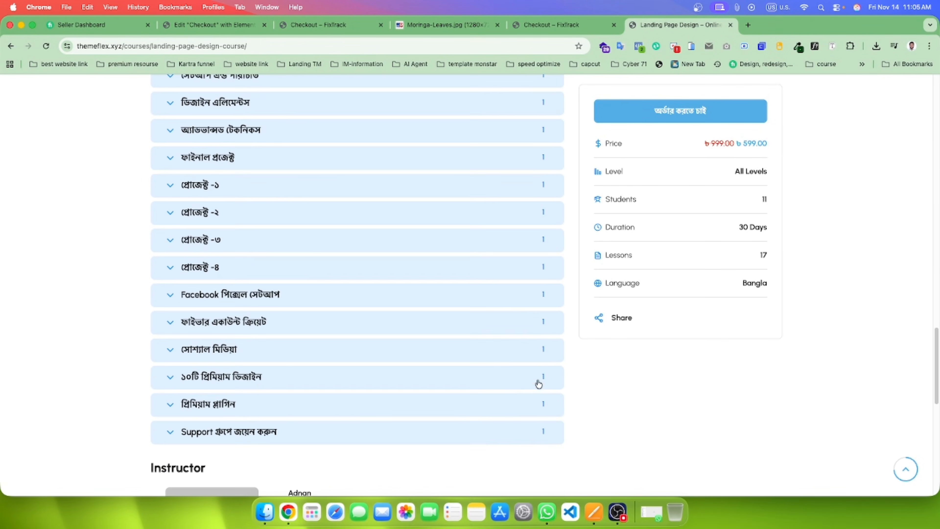
scroll(519, 355, up, 10)
scroll(519, 348, up, 20)
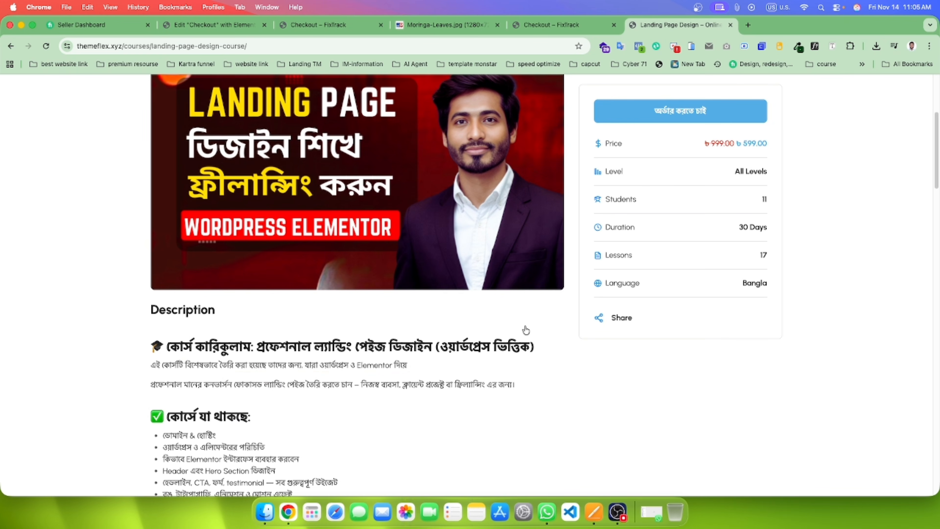
scroll(531, 378, down, 10)
scroll(532, 374, up, 3)
scroll(533, 373, up, 15)
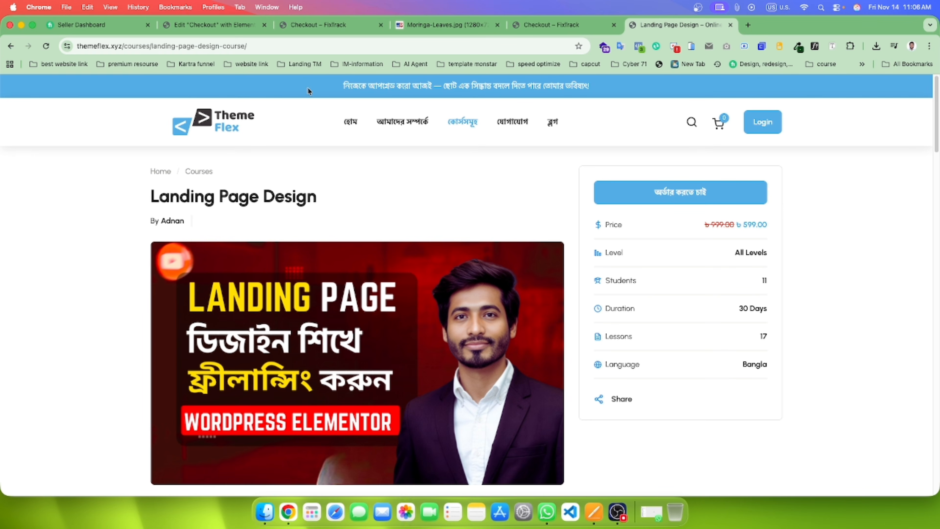
click(338, 31)
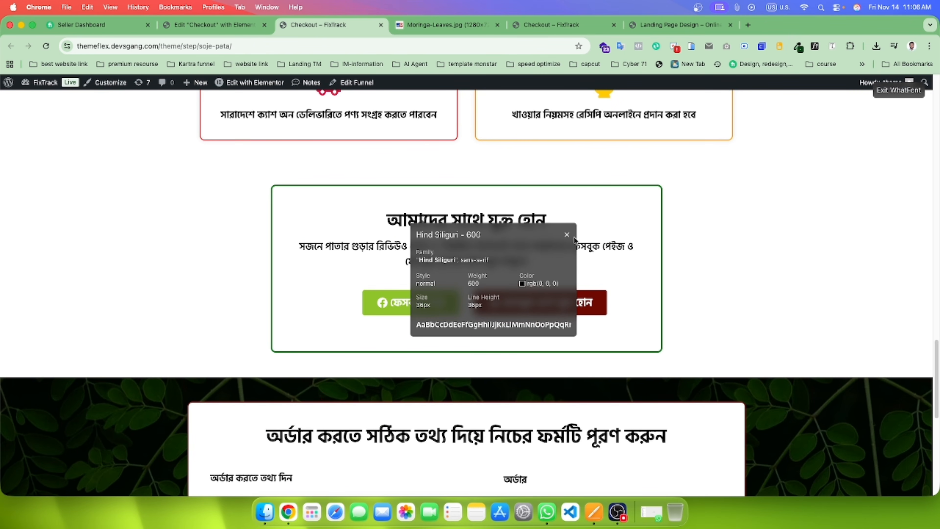
Step: Compare the Facebook section box with the reference page, unlink the inner container's padding values and set its top padding to 40 px
click(814, 46)
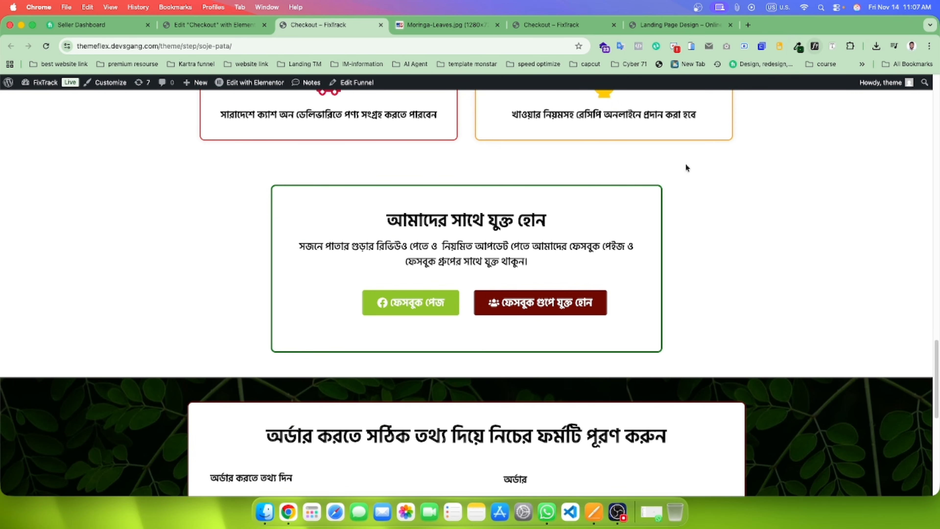
click(251, 24)
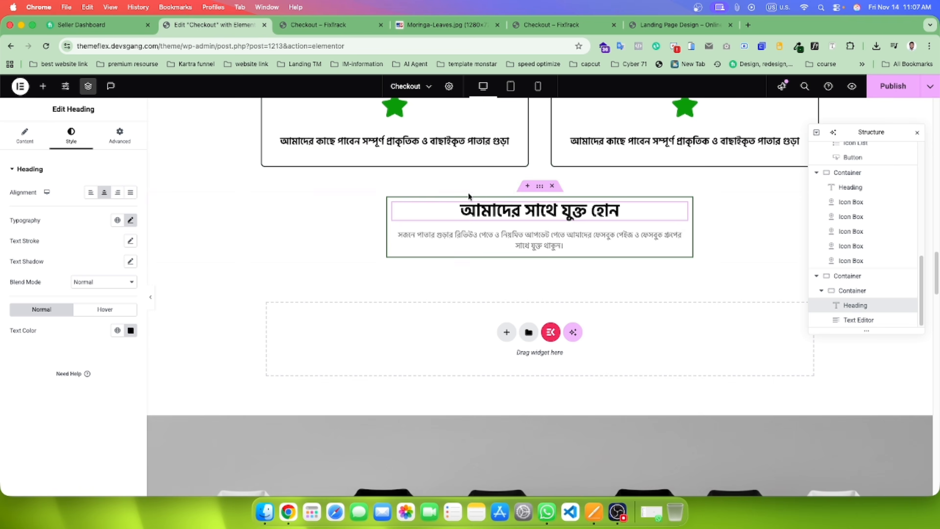
click(327, 29)
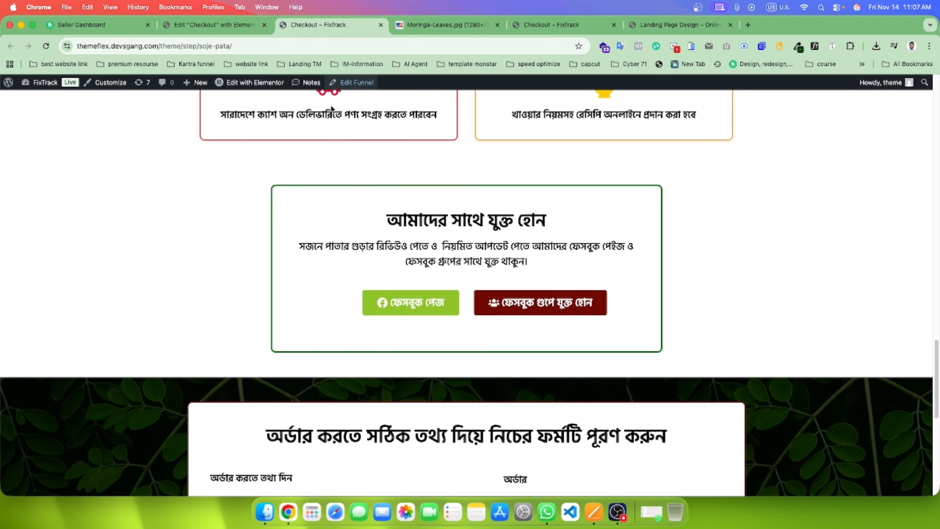
click(230, 31)
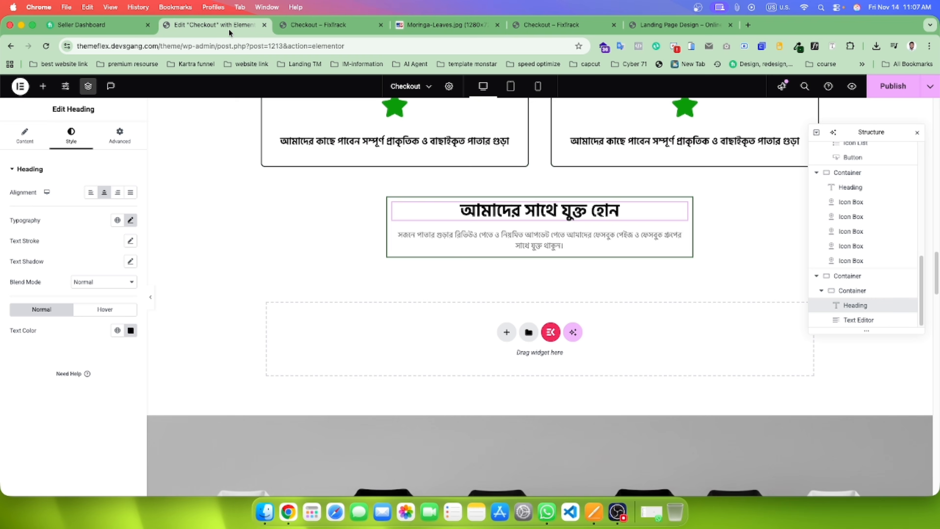
click(394, 204)
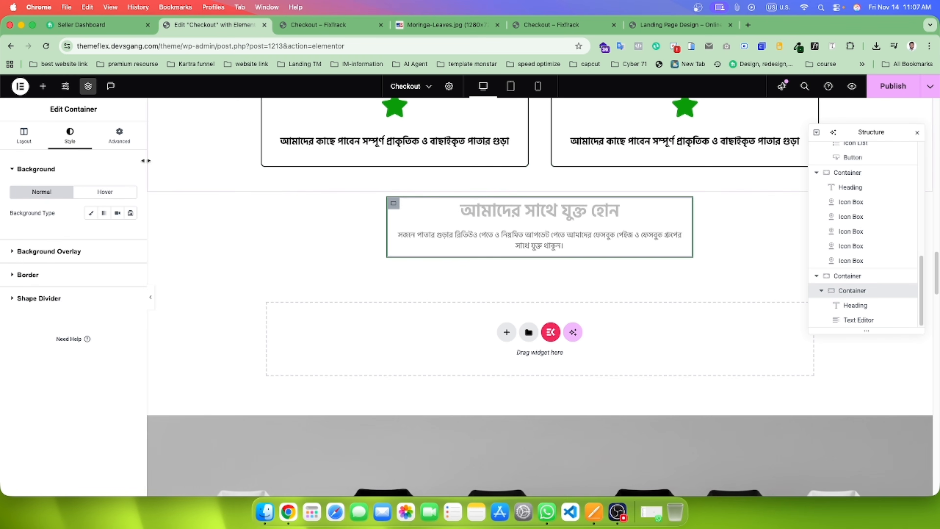
click(120, 138)
click(130, 242)
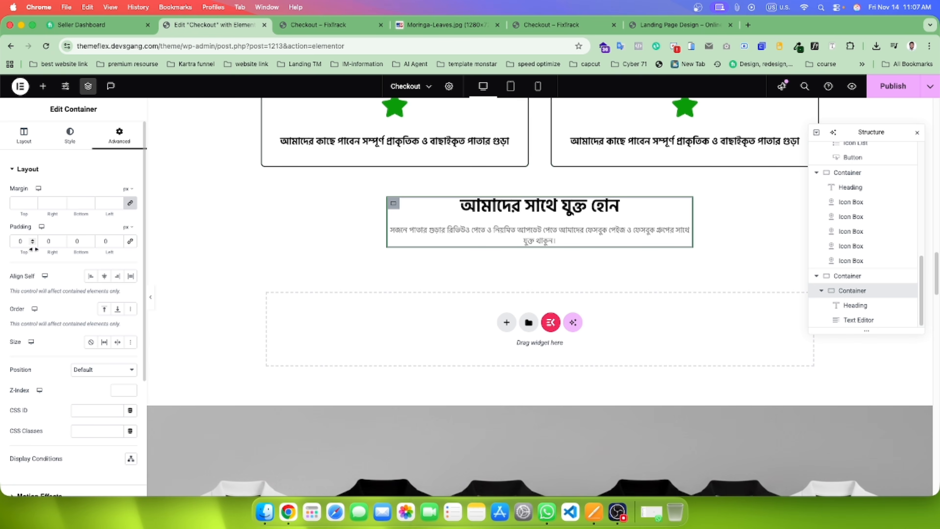
click(13, 241)
text(50)
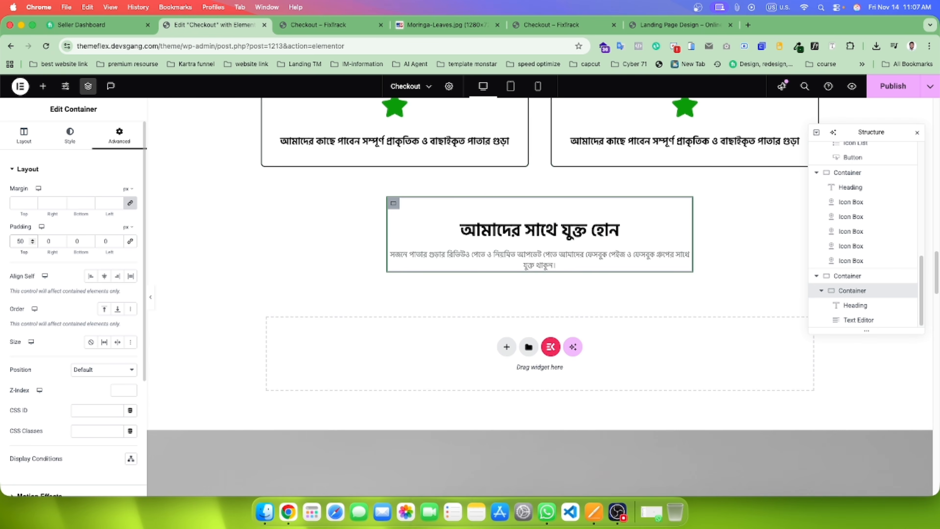
key(BackSpace)
text(3)
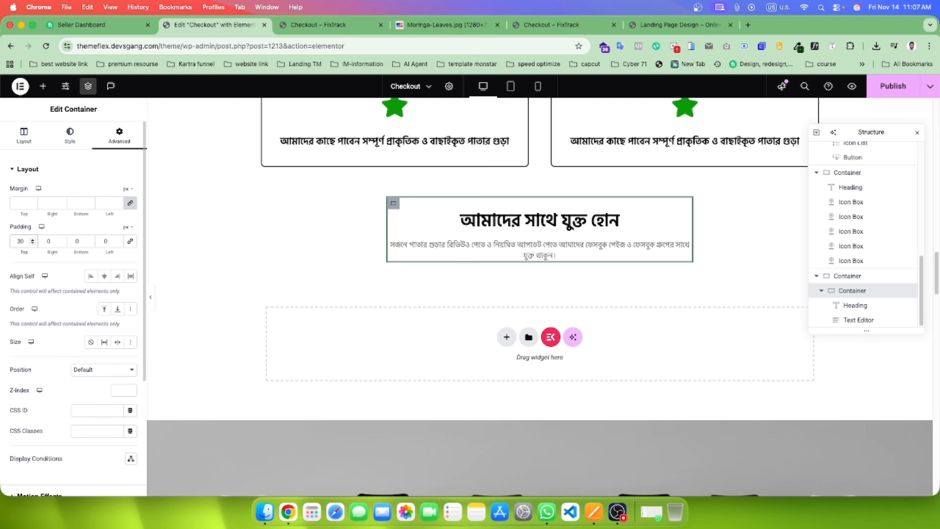
key(BackSpace)
text(4)
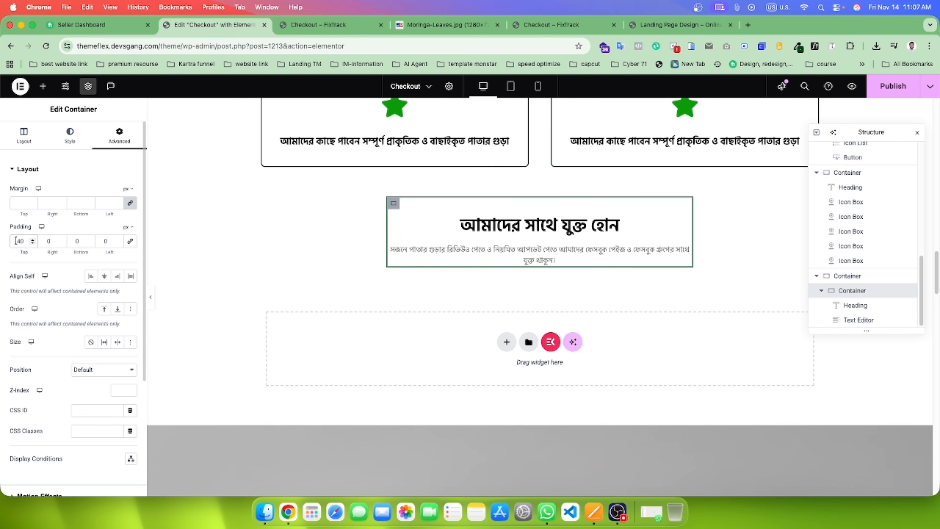
Step: Set the inner container's bottom padding to 40 px and its right and left padding to 20 px
click(77, 241)
text(4)
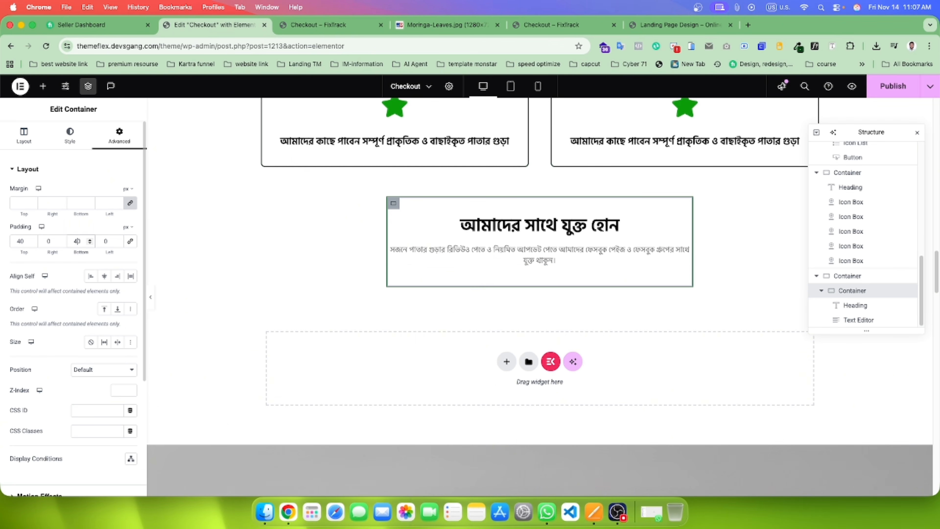
click(47, 240)
text(20)
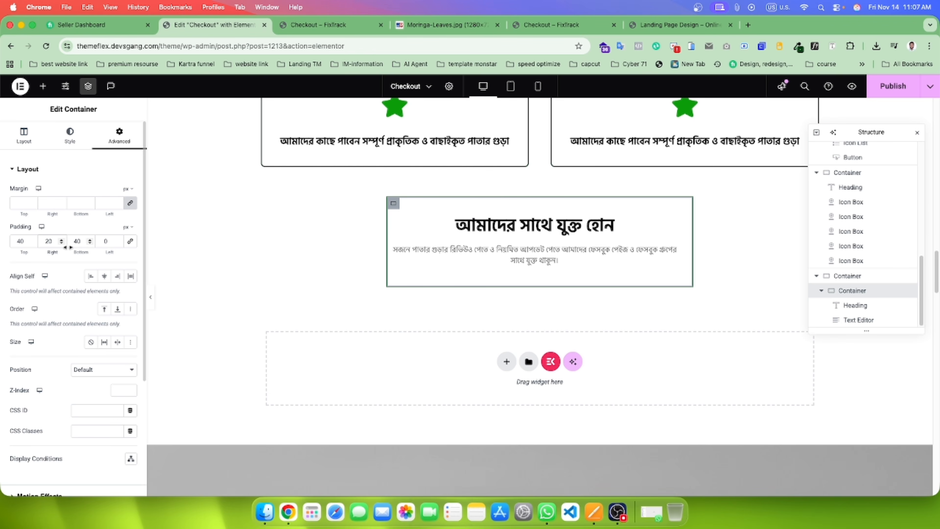
text(2)
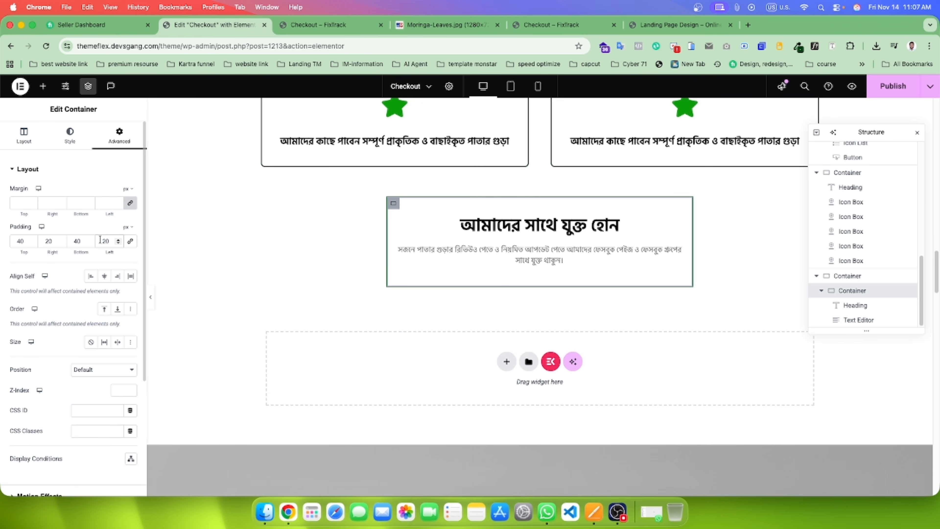
Step: Inspect the description's font on the reference page and set the description text to Hind Siliguri, size 21 px
click(316, 26)
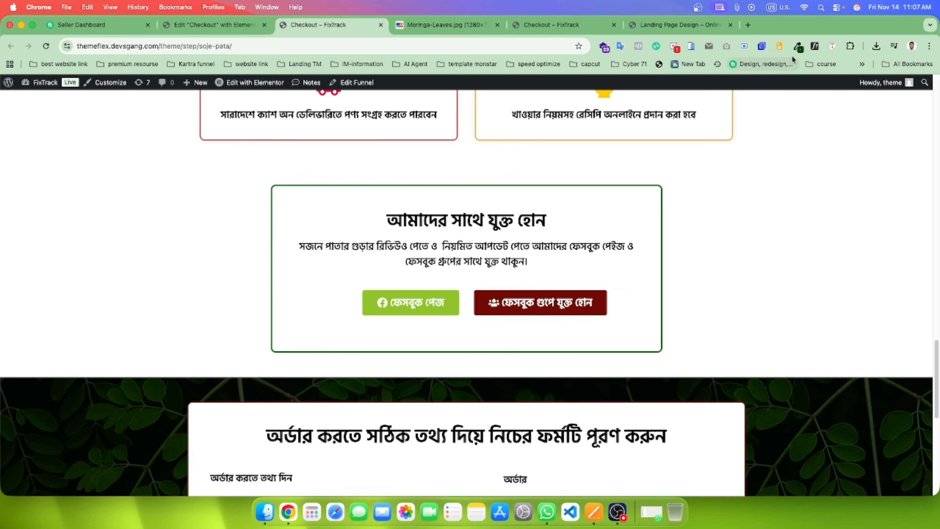
click(815, 46)
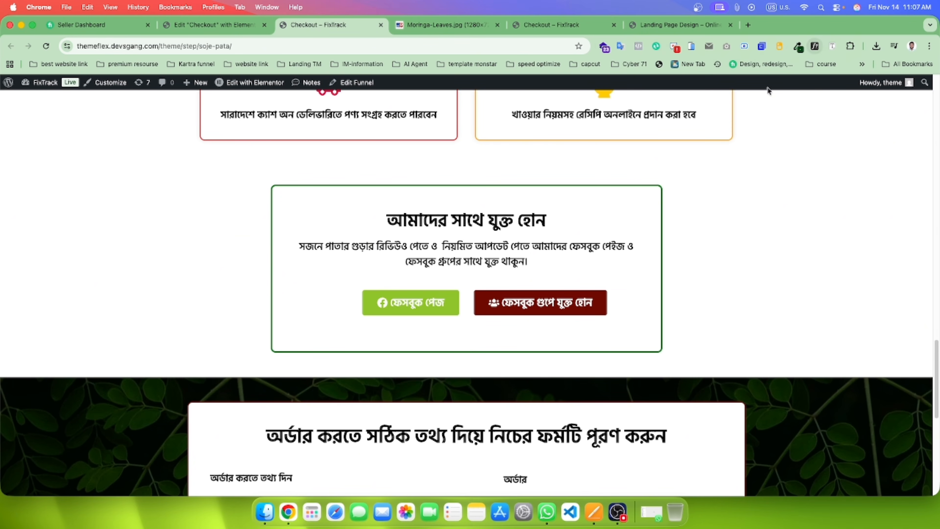
click(466, 246)
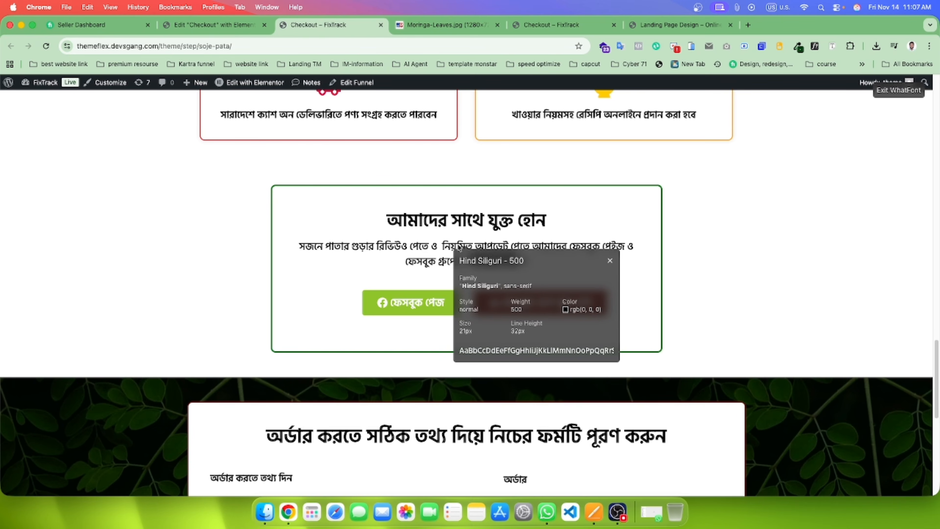
click(214, 25)
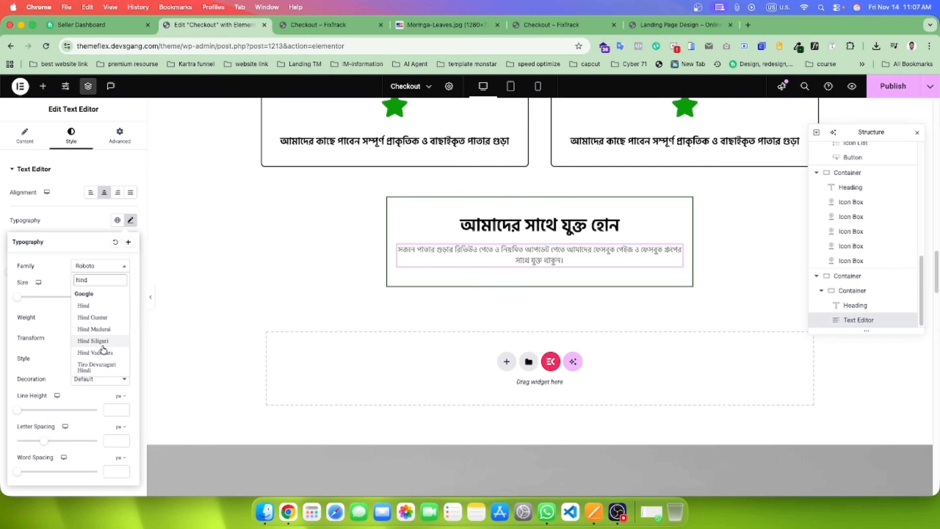
click(102, 345)
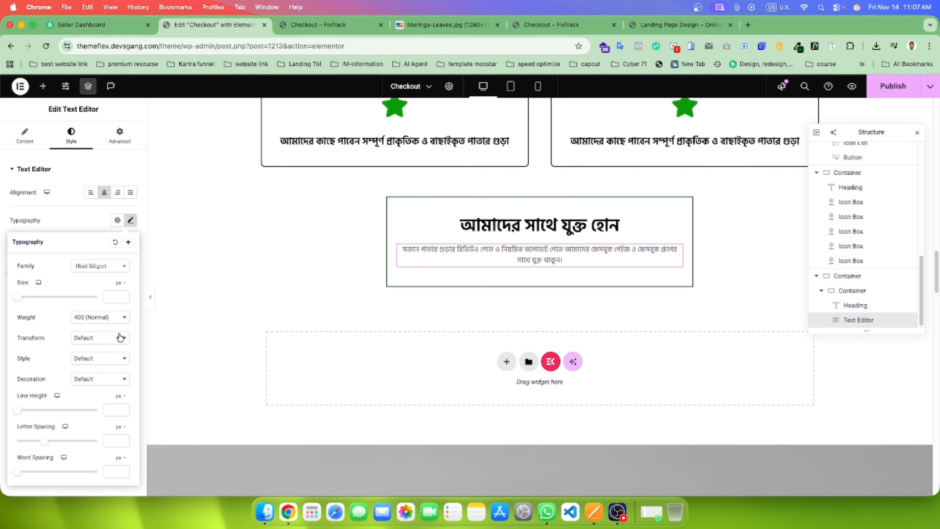
click(114, 296)
text(21)
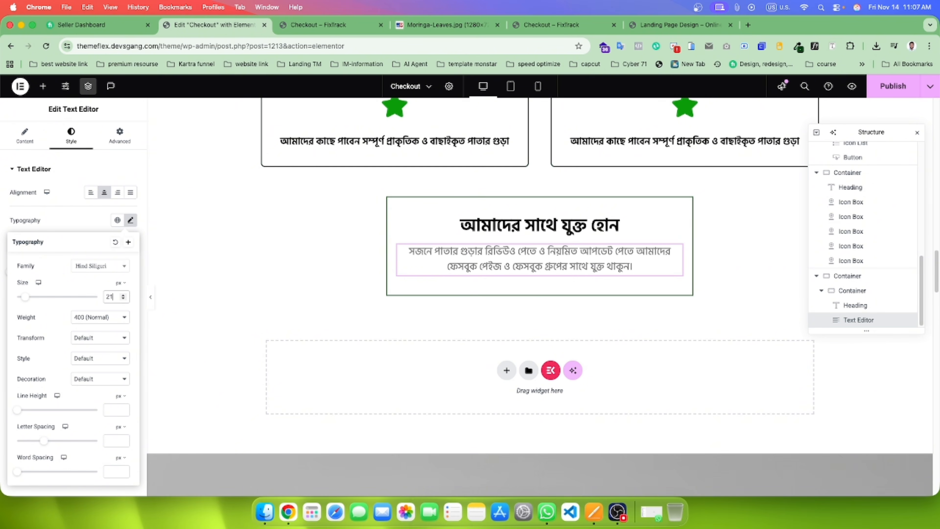
Step: Recheck the reference typography and set the description's line height to 32 px and its weight to 500 (Medium)
click(315, 26)
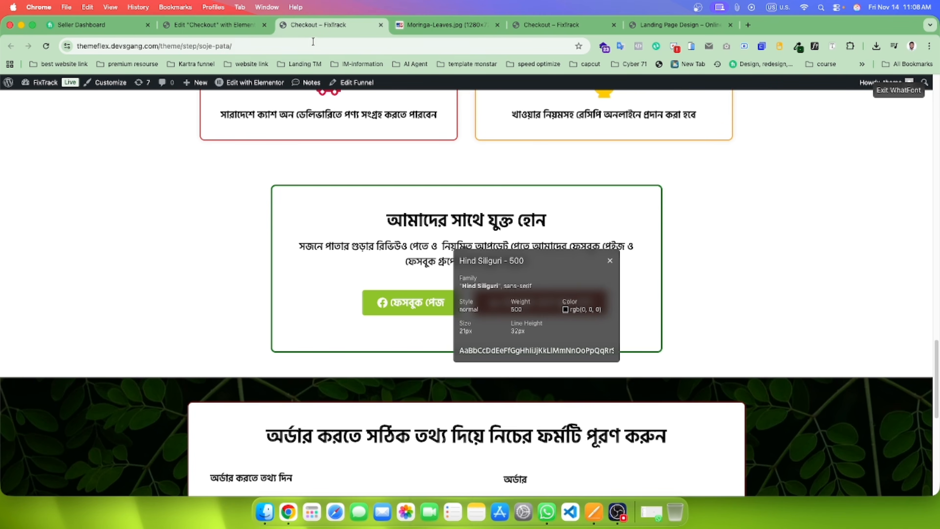
click(221, 25)
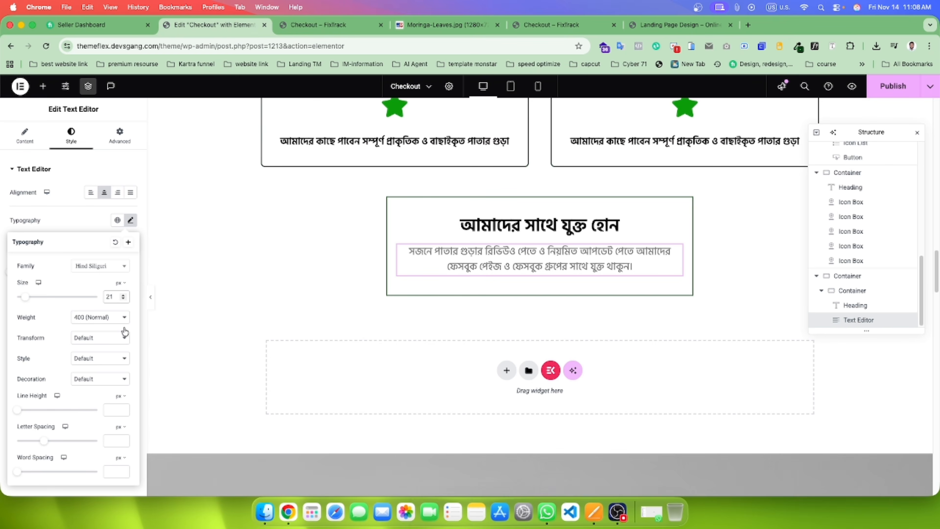
click(107, 410)
text(32)
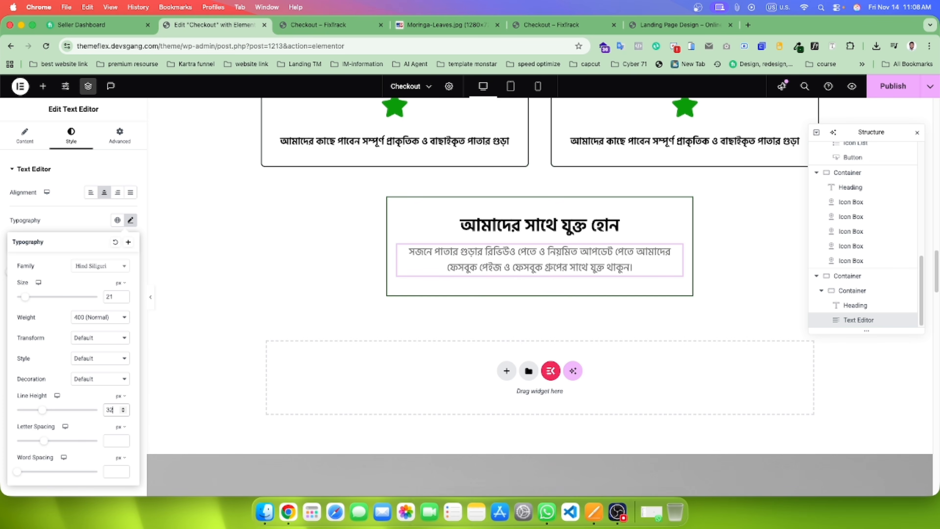
click(104, 316)
click(107, 327)
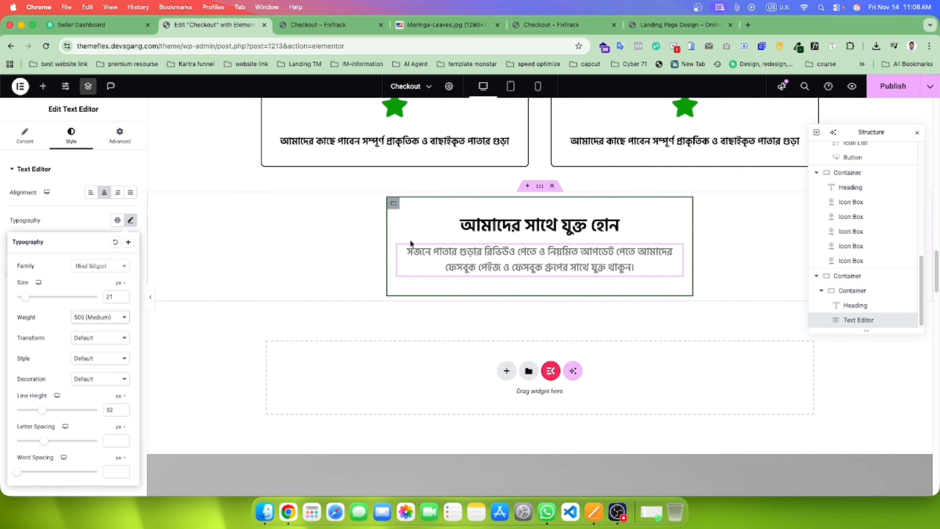
Step: Widen the bordered inner container to 69% to match the text wrapping on the reference page
click(394, 204)
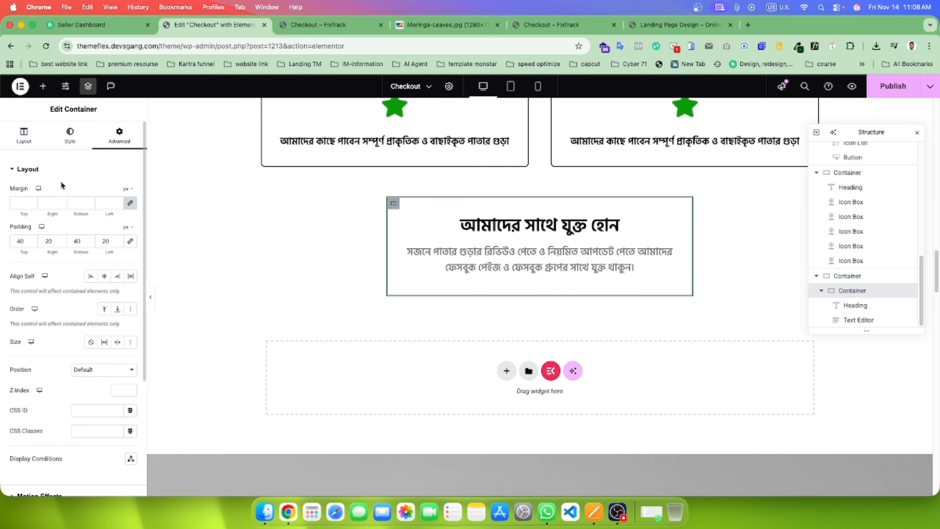
click(24, 136)
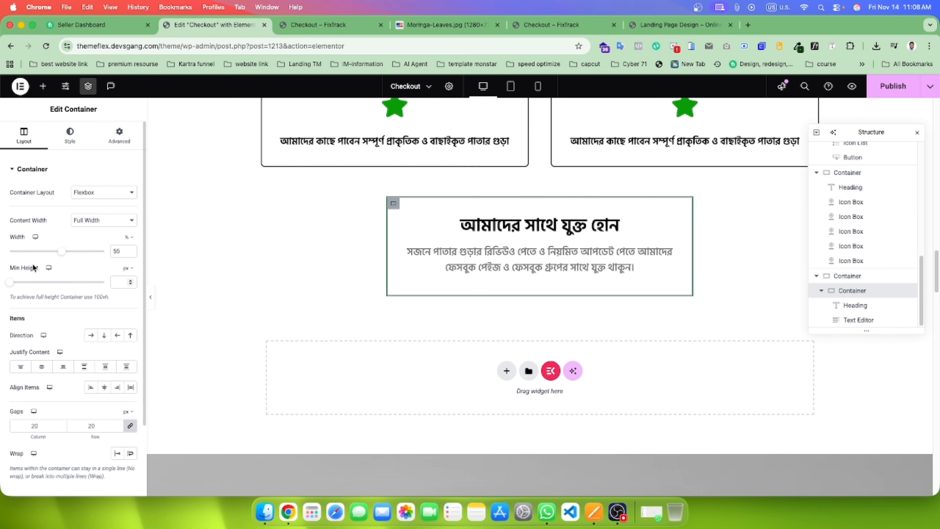
drag(63, 256, 81, 257)
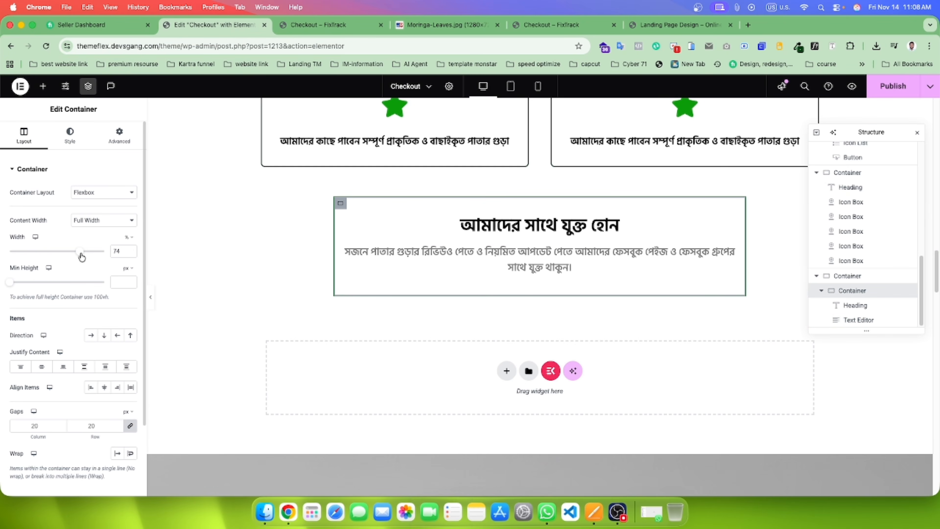
click(355, 26)
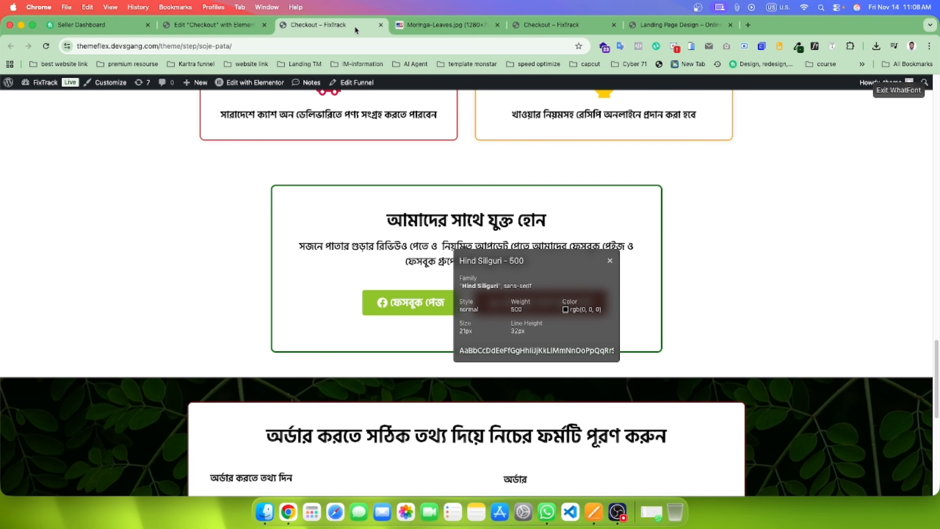
click(229, 26)
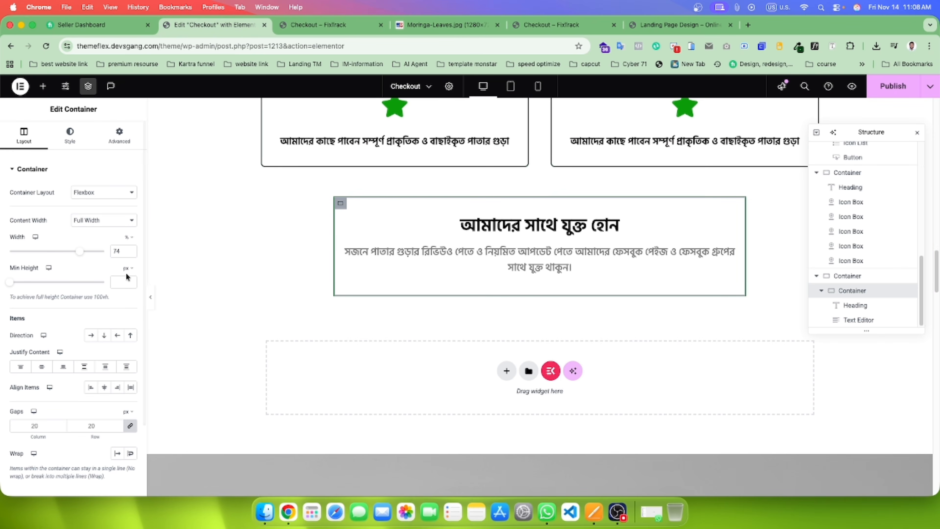
click(130, 254)
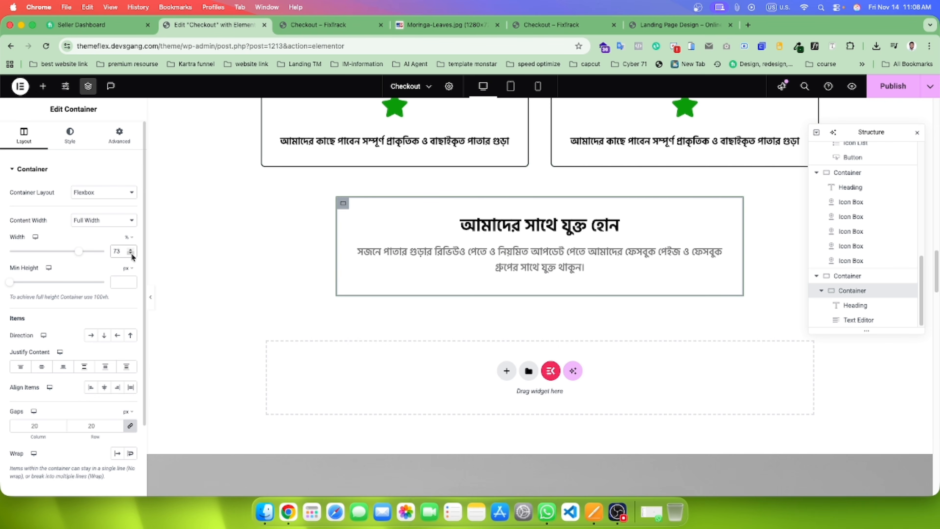
click(131, 254)
click(131, 255)
click(130, 254)
click(131, 254)
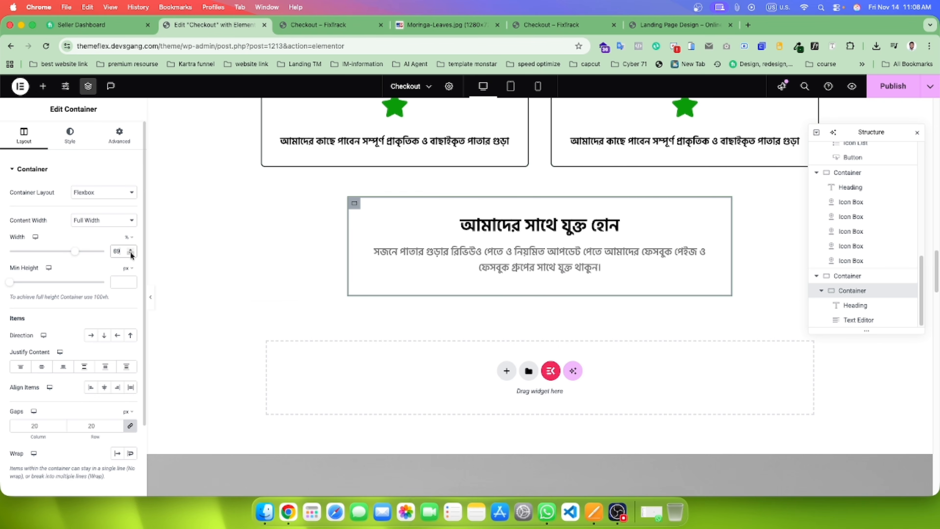
Step: Set the Facebook section description's text color to black
click(572, 260)
click(131, 320)
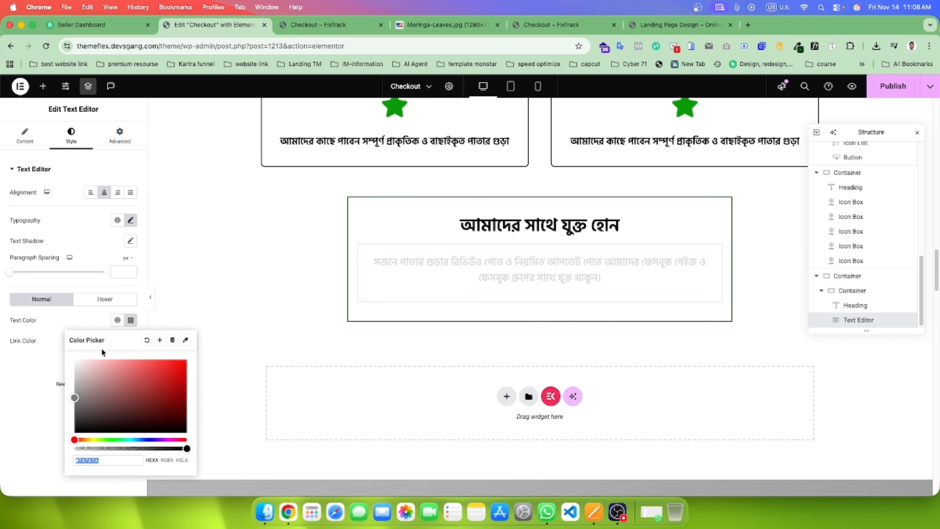
drag(89, 425, 63, 443)
click(50, 424)
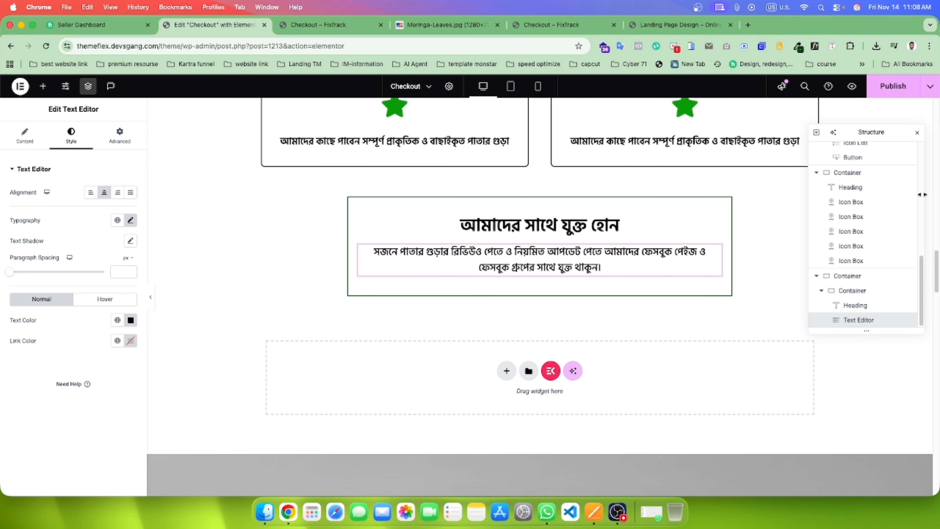
Step: Hide the page structure list, check the reference box's buttons without the font inspector, and return to the Elementor editor
click(915, 134)
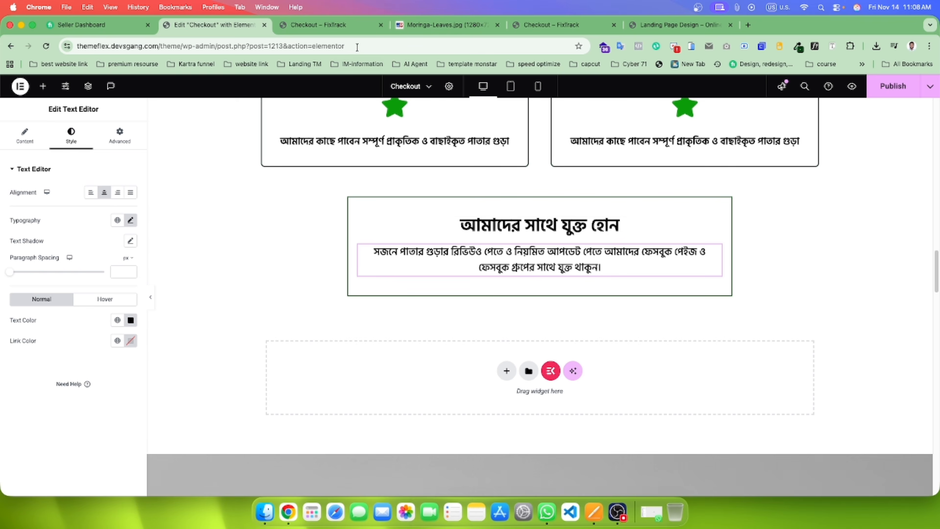
click(348, 24)
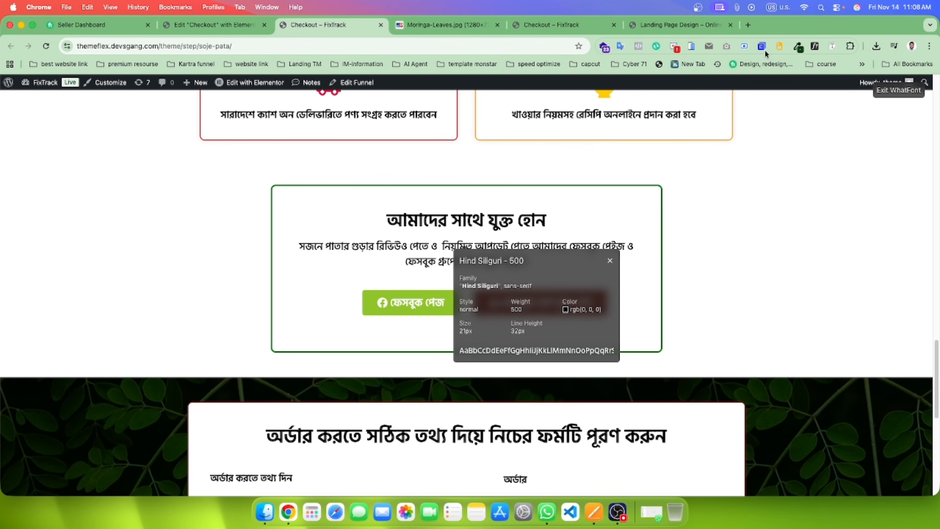
click(815, 46)
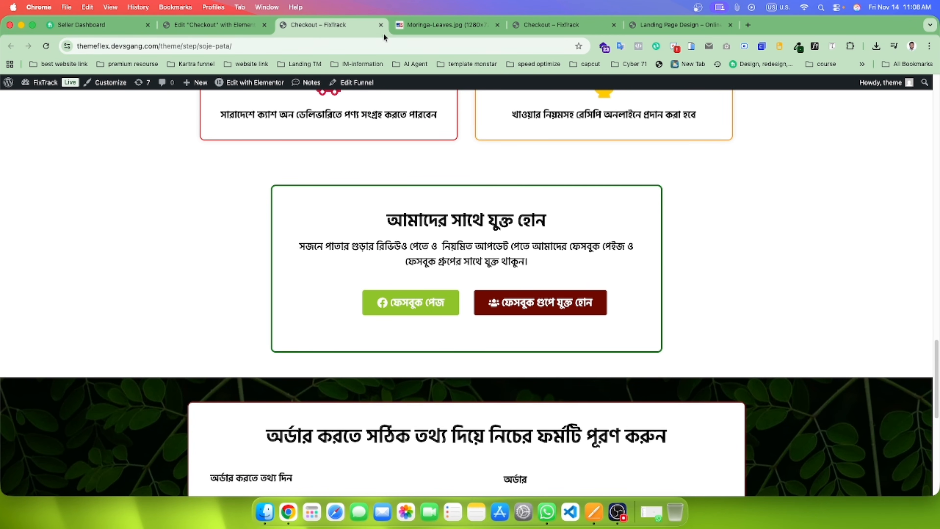
click(198, 25)
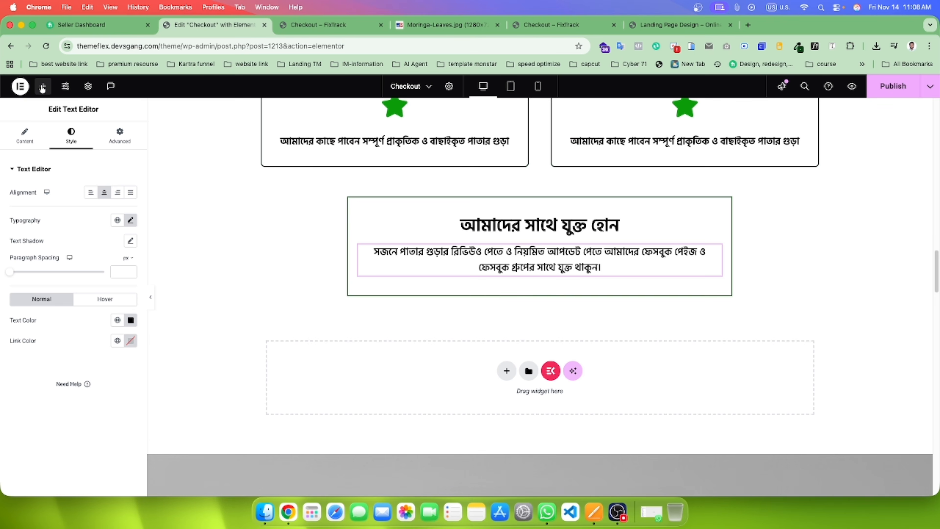
Step: Find the Dual Button widget and place it beneath the description inside the bordered Facebook box
click(42, 86)
text(butt)
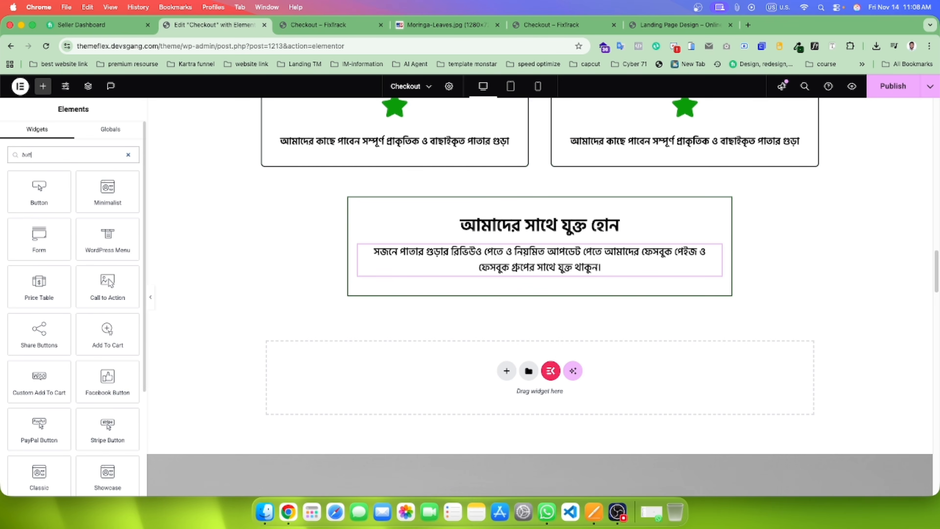
scroll(85, 298, down, 5)
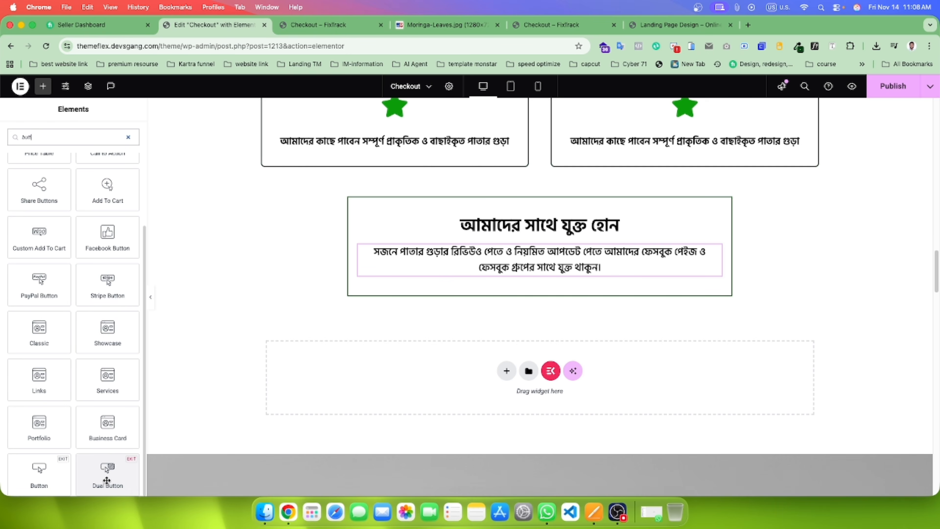
drag(106, 476, 579, 270)
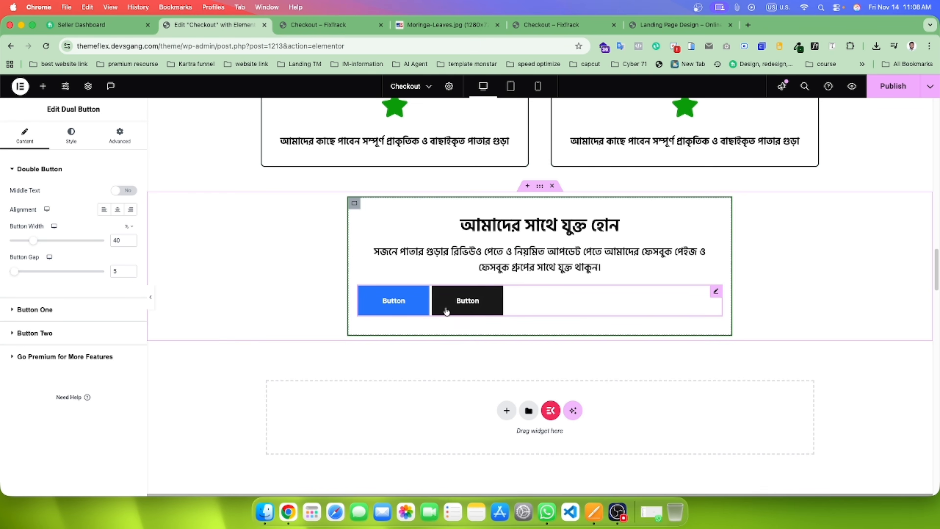
Step: Center the dual button, set its button width to 63% and its button gap to 21
click(115, 210)
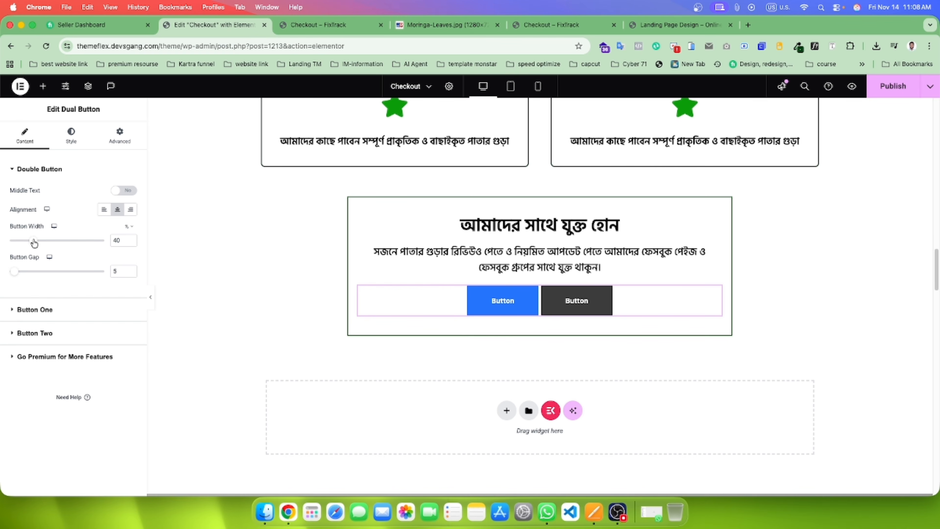
drag(34, 242, 49, 245)
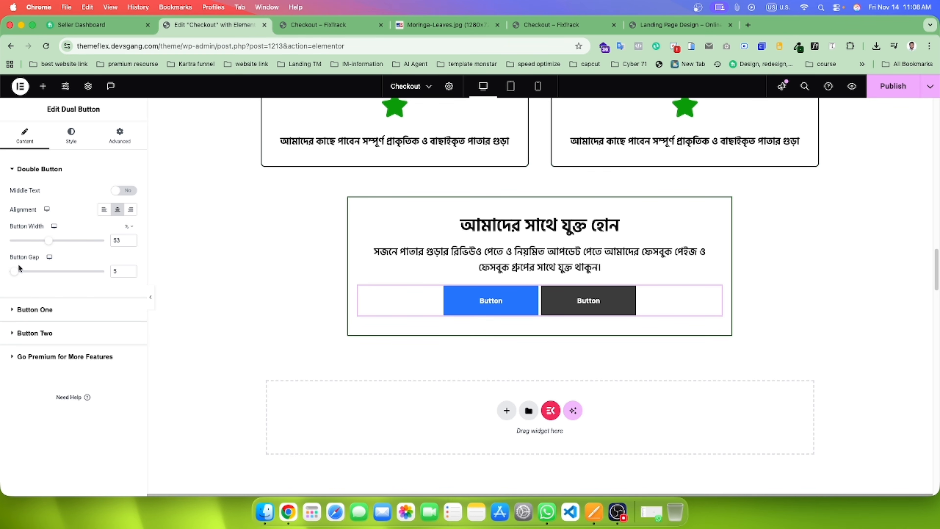
drag(16, 273, 60, 241)
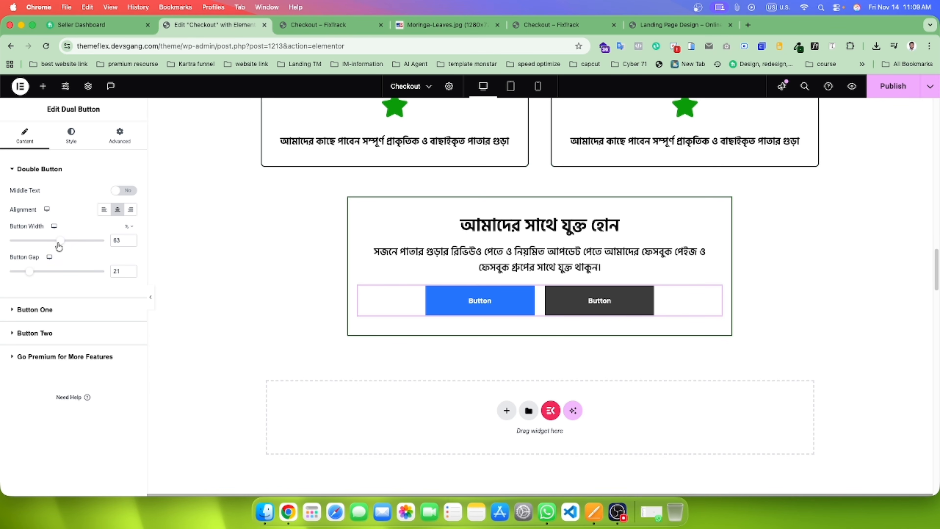
Step: Copy the Facebook page button's label from the reference page and set Button One's text to "ফেসবুক পেজ"
click(365, 27)
drag(442, 316, 436, 303)
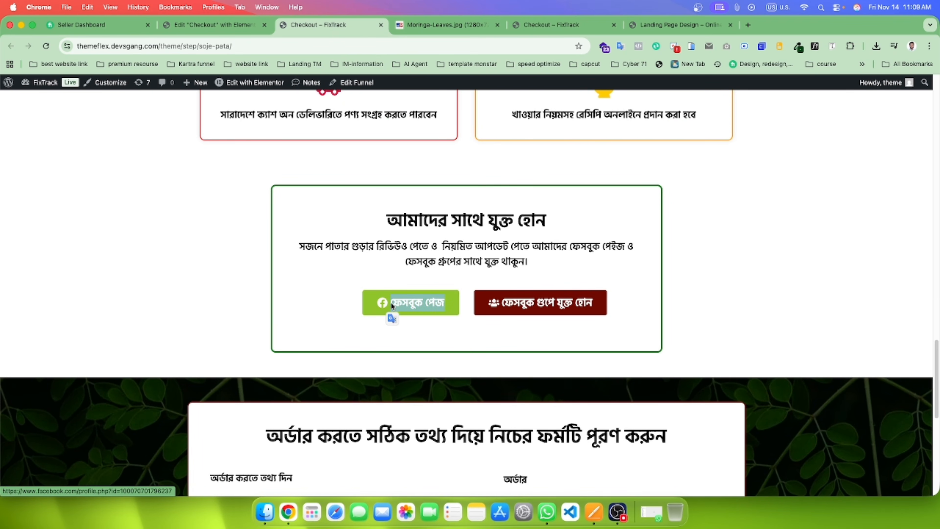
click(214, 24)
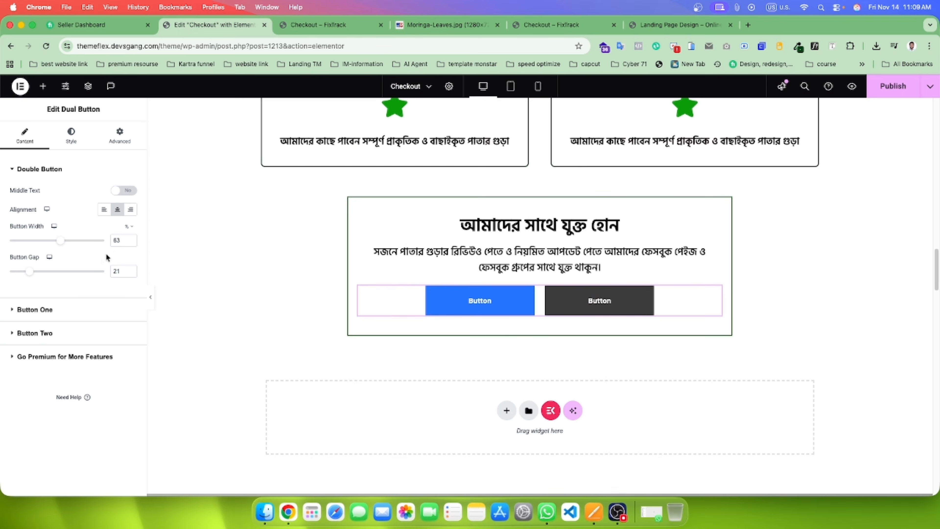
click(40, 314)
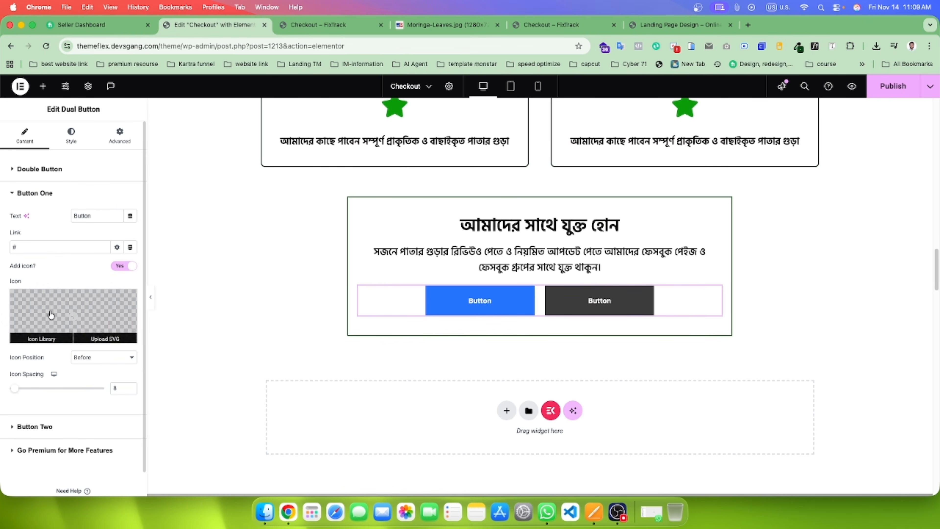
double_click(97, 219)
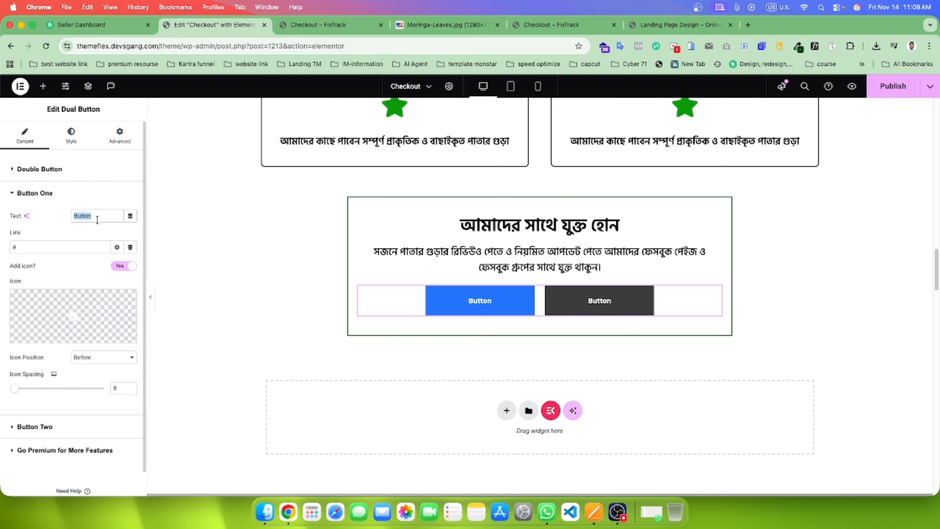
text(ফেসবুক পেজ)
double_click(36, 248)
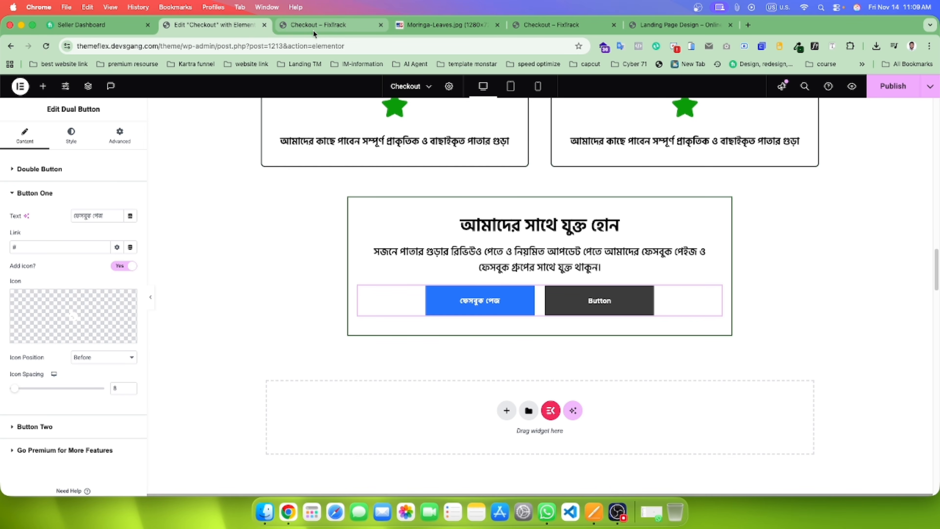
Step: Copy the group button's label from the reference page and set Button Two's text to "ফেসবুক গ্রুপে যুক্ত হোন"
click(318, 26)
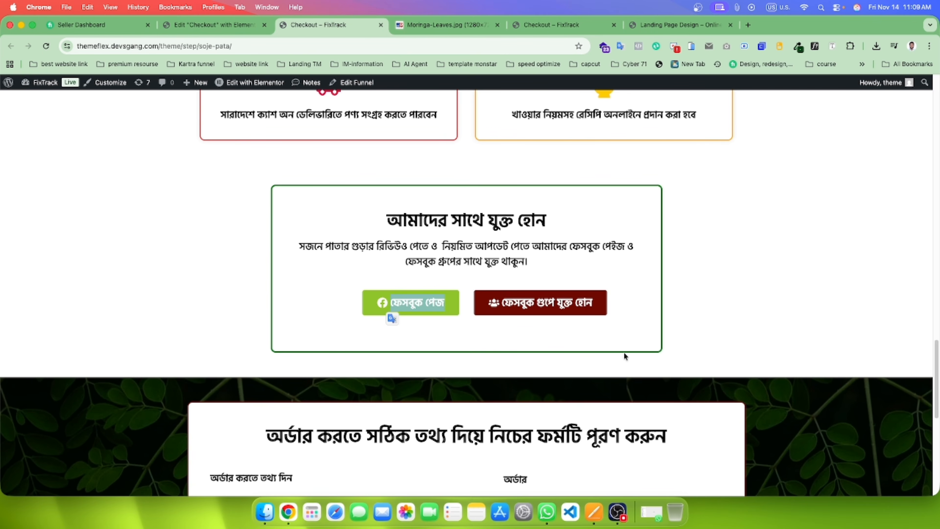
drag(598, 304, 505, 304)
key(super+c)
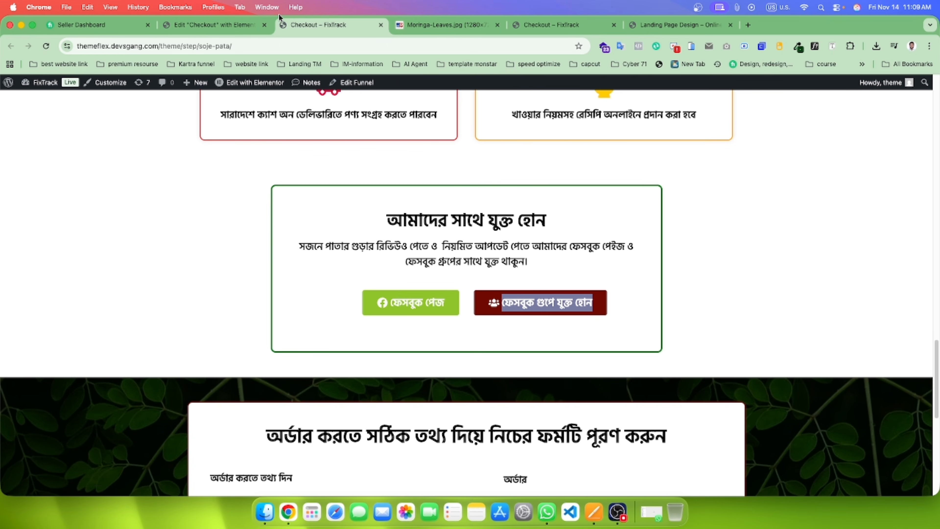
click(259, 23)
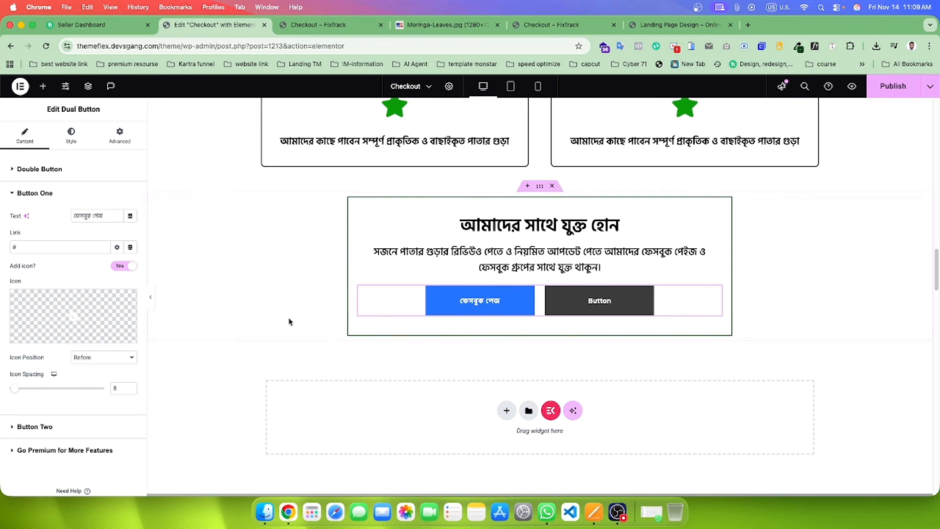
click(35, 169)
click(36, 333)
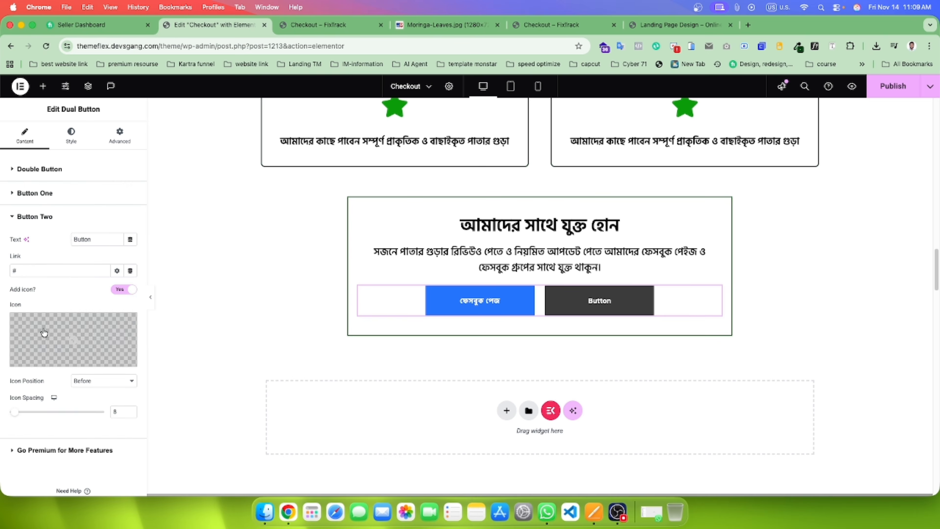
click(94, 240)
double_click(94, 240)
key(super+v)
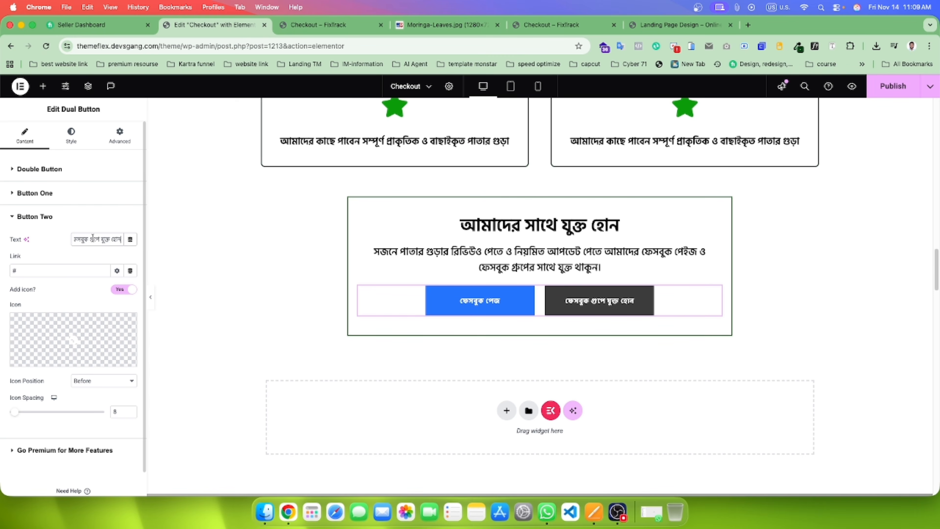
click(48, 272)
Step: Sample the green of the reference Facebook page button and give Button One a classic background in #8FC42B
click(72, 136)
scroll(65, 382, down, 3)
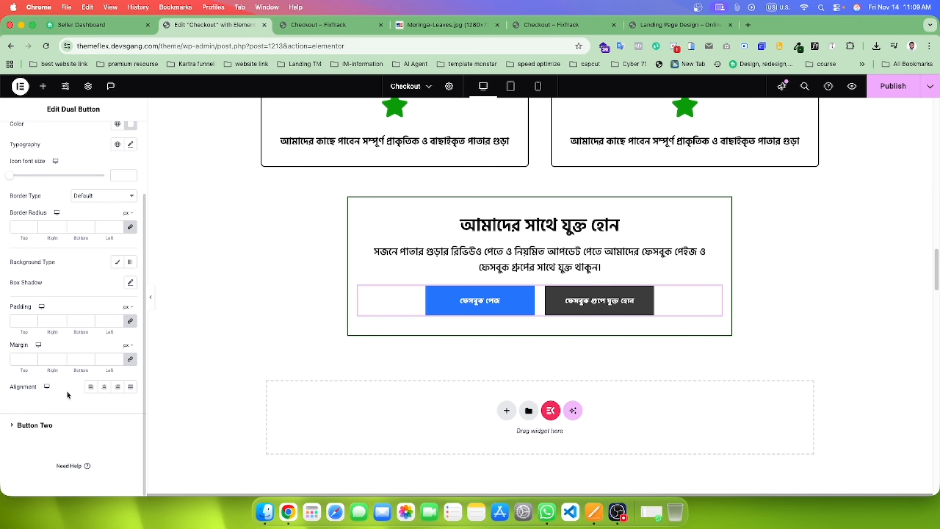
scroll(75, 246, up, 3)
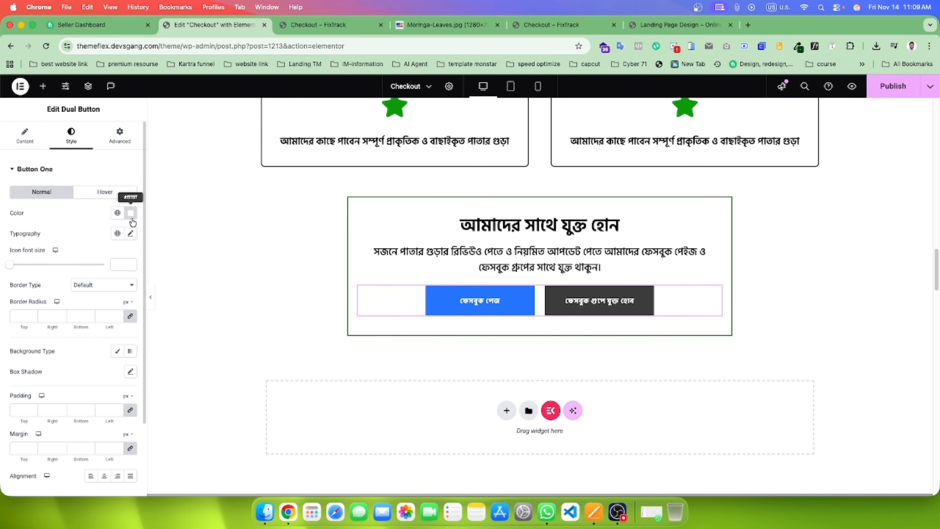
click(318, 25)
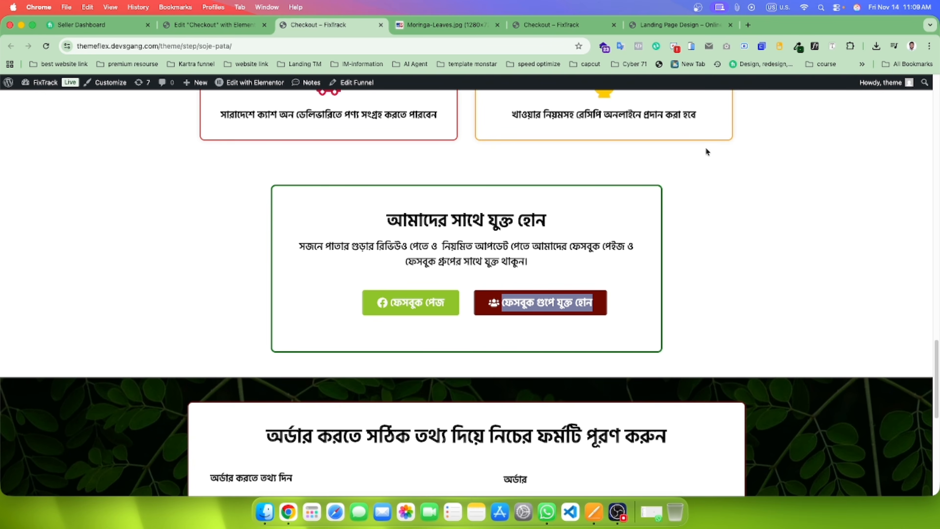
click(797, 46)
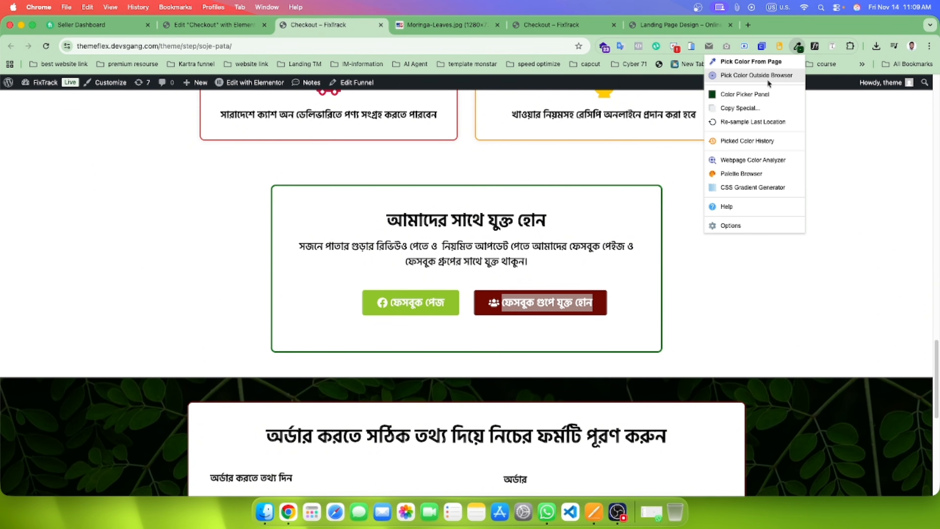
click(757, 76)
click(454, 304)
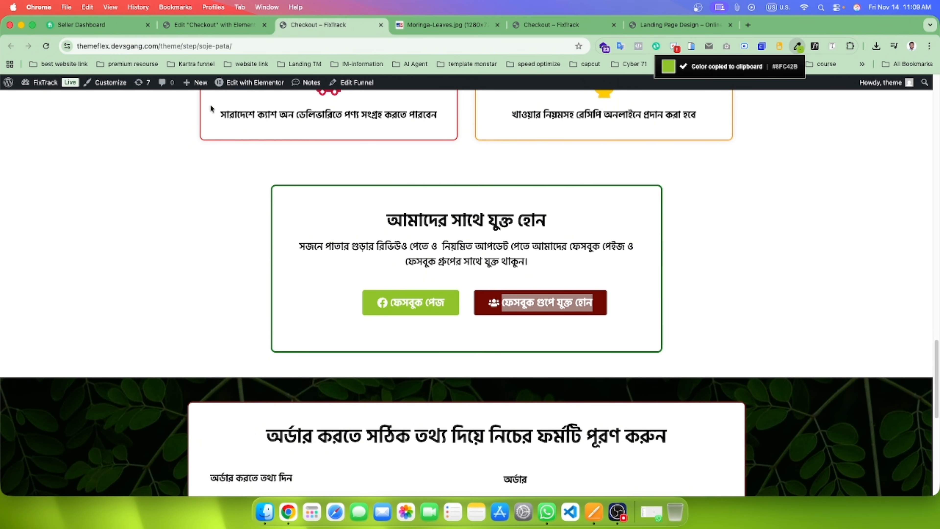
click(212, 25)
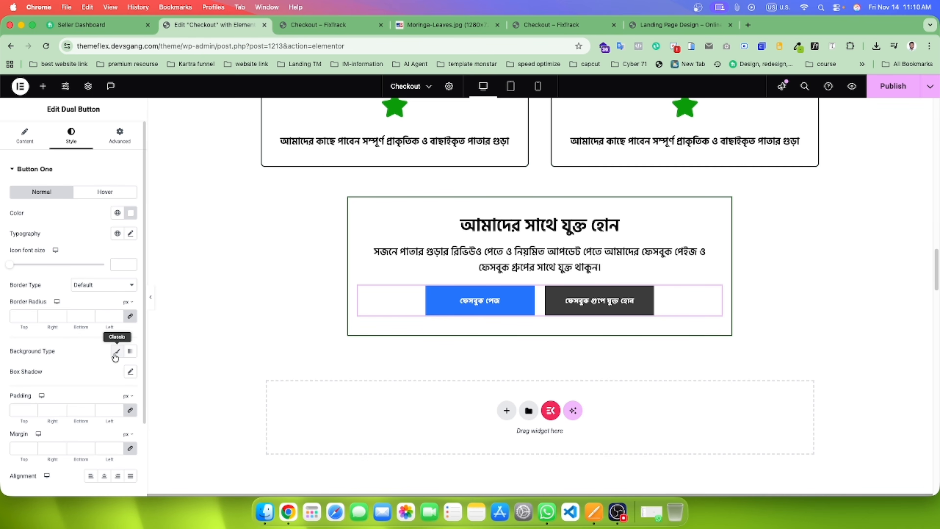
click(117, 351)
click(130, 372)
key(super+v)
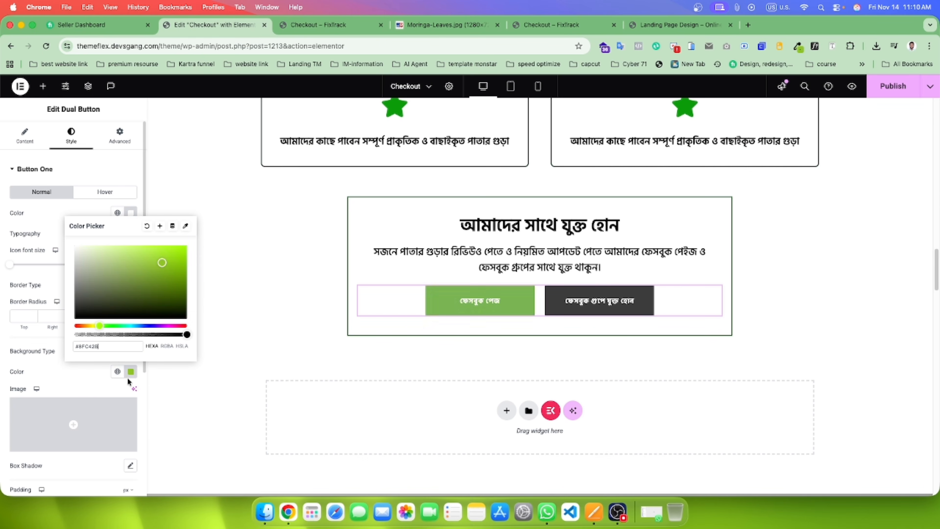
click(89, 384)
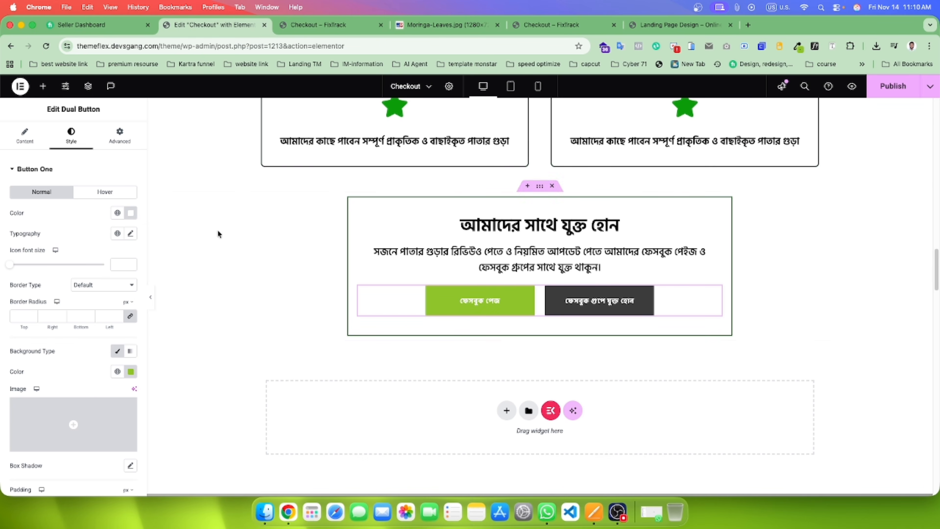
Step: Inspect the font of the reference Facebook page button and set Button One's typography to Hind Siliguri at 22 px
click(325, 26)
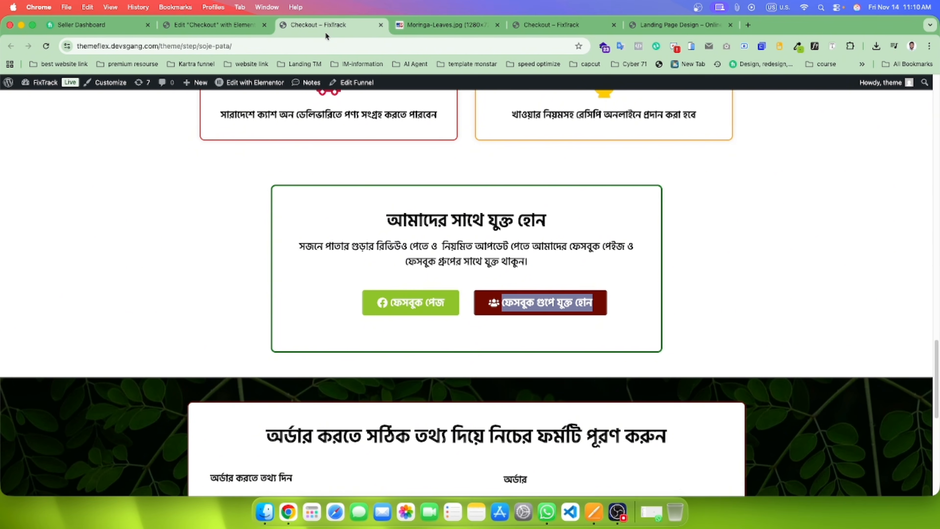
click(766, 153)
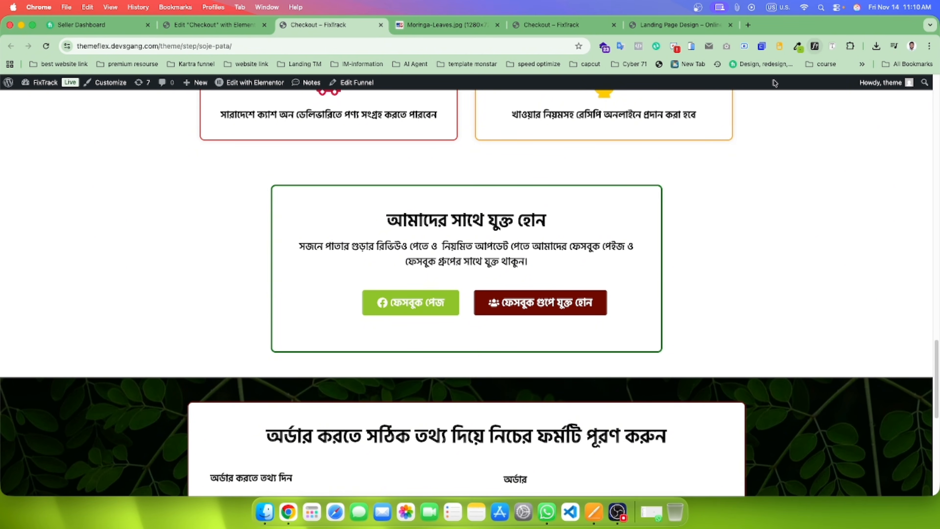
click(403, 307)
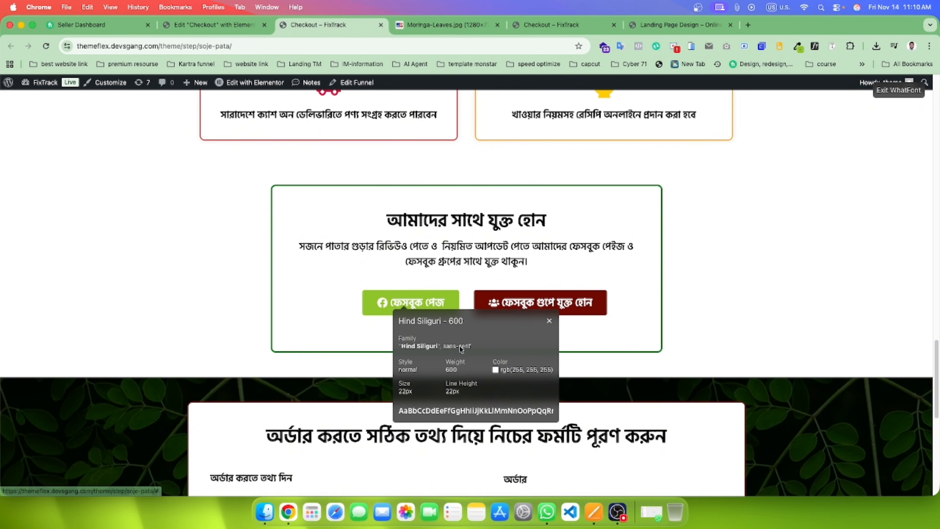
click(244, 35)
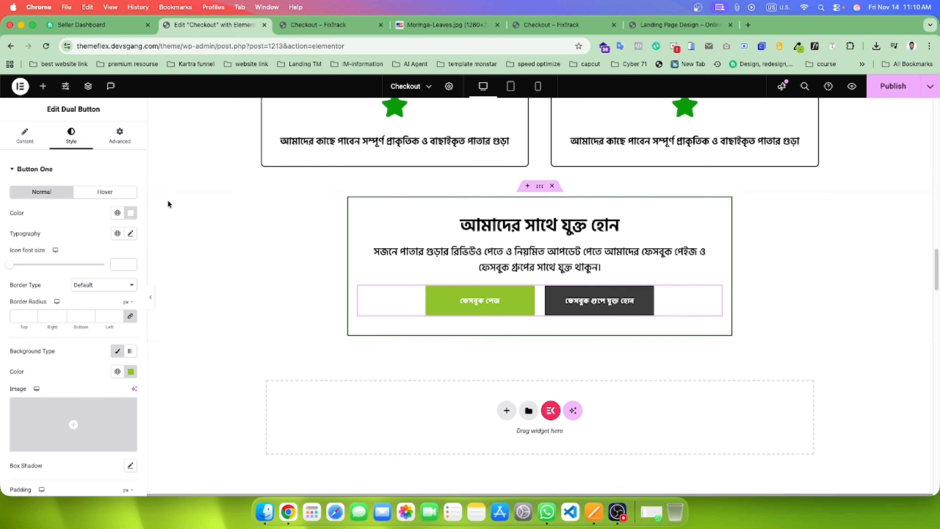
click(130, 234)
click(95, 279)
text(hind)
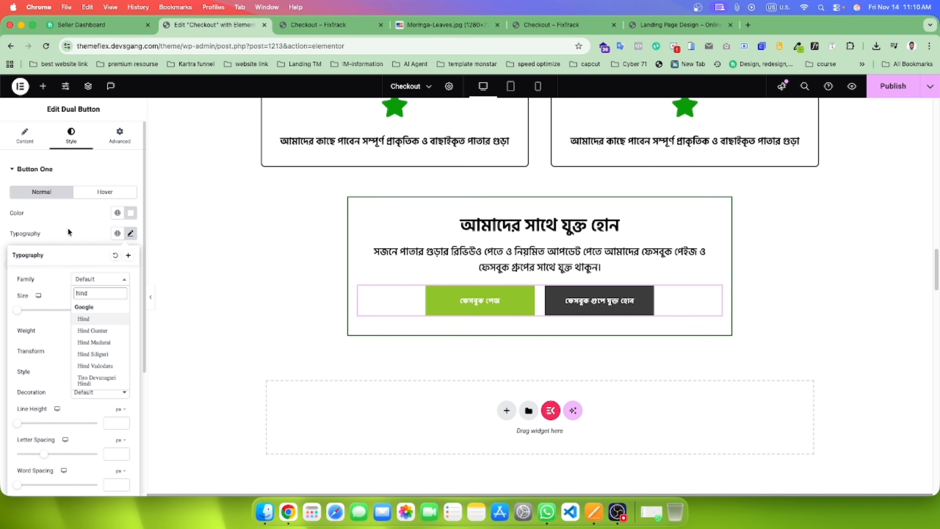
click(97, 354)
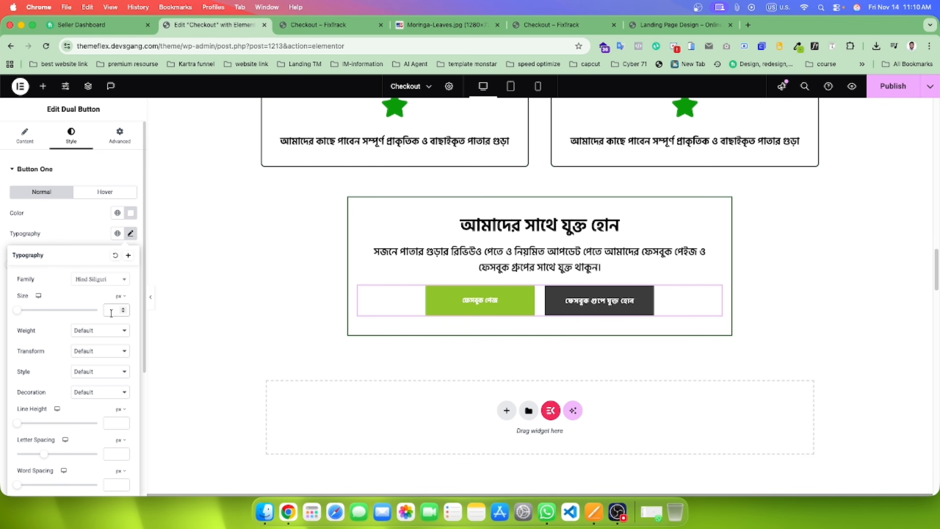
text(22)
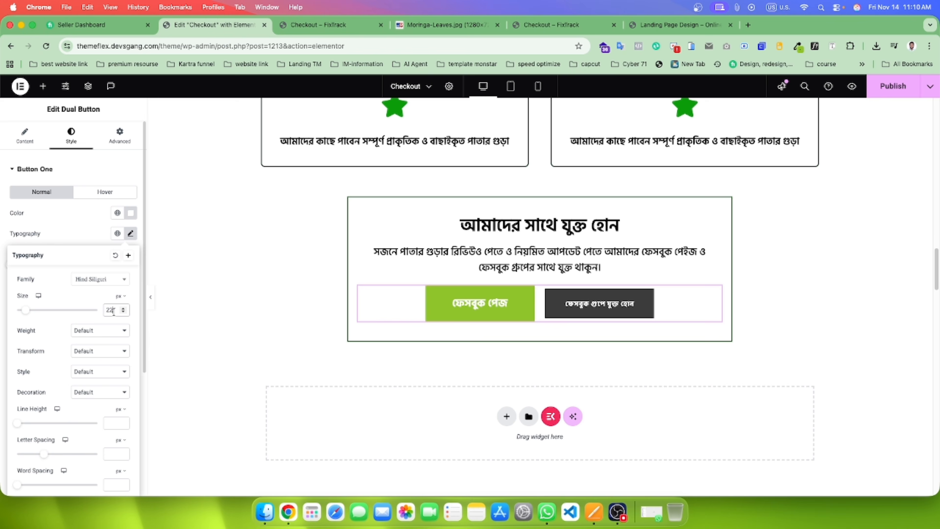
click(47, 363)
click(67, 235)
Step: Set Button One's padding to 13 px on all sides
scroll(61, 318, down, 5)
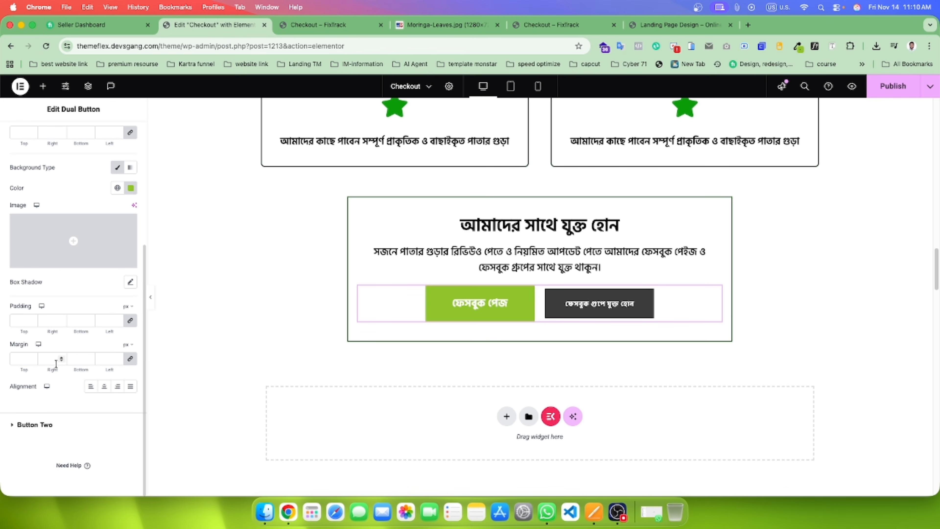
click(61, 319)
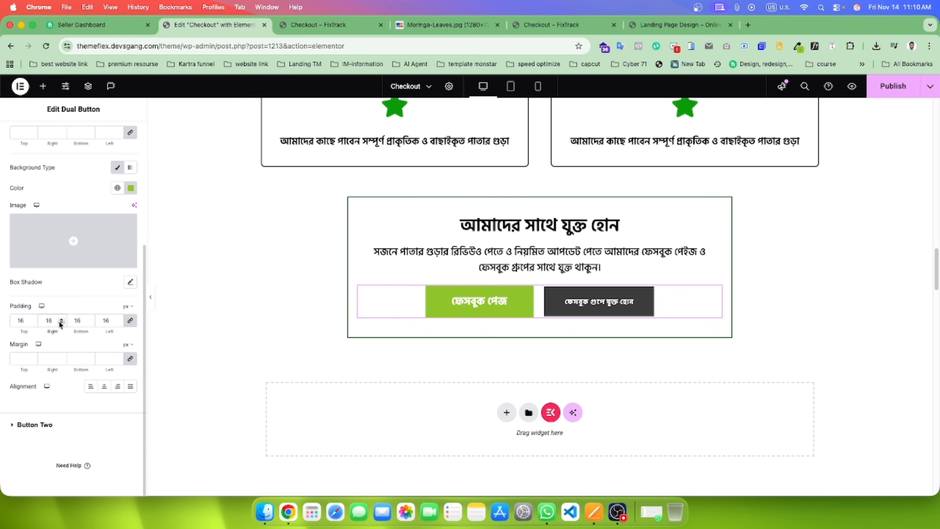
click(61, 322)
click(61, 322)
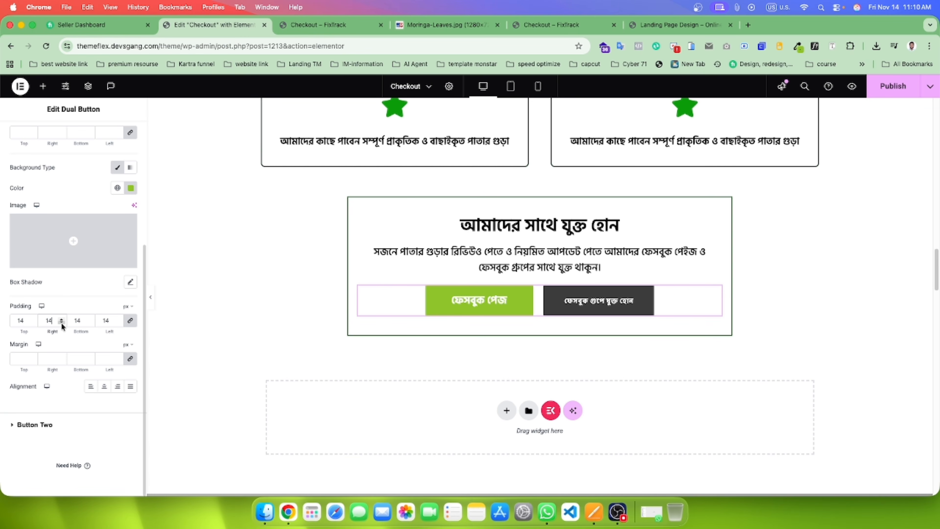
click(61, 322)
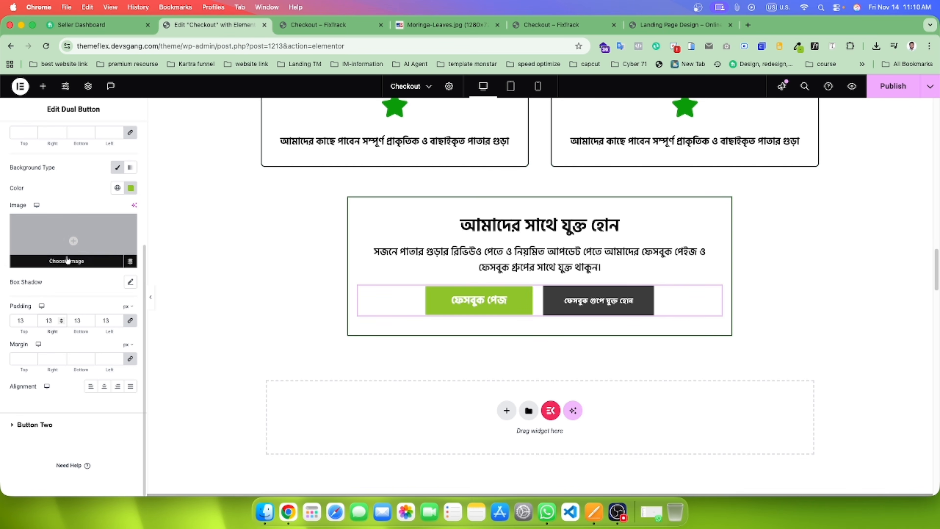
Step: Check the reference page's button icon and insert the circular Facebook icon from the icon library into Button One
scroll(75, 268, up, 3)
scroll(78, 265, up, 2)
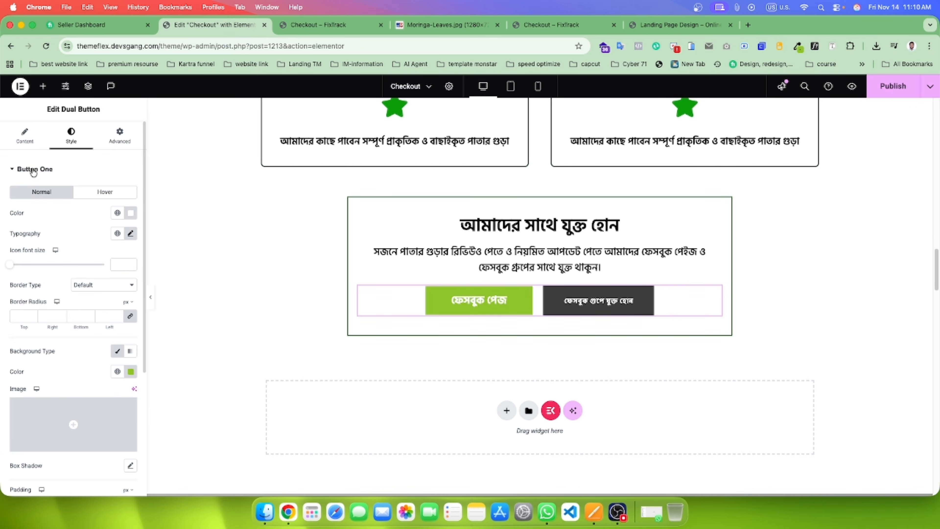
click(25, 136)
click(60, 309)
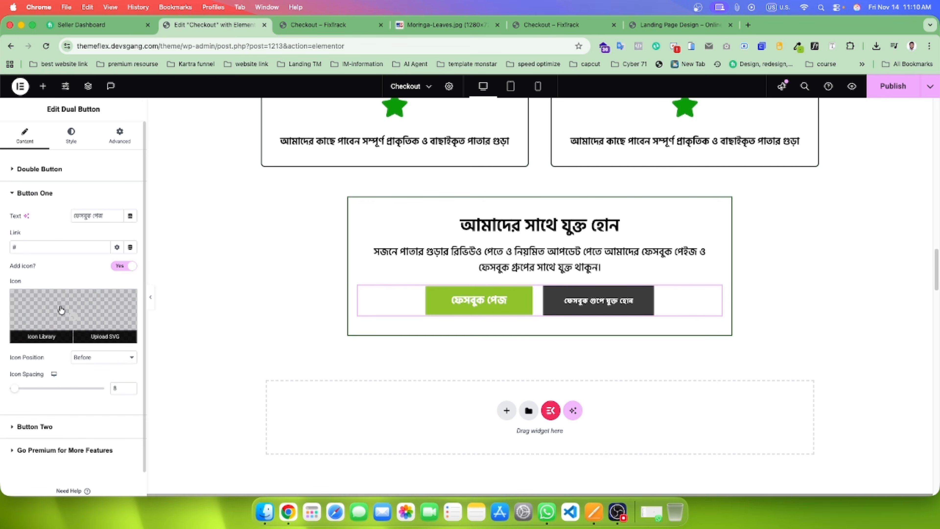
click(44, 310)
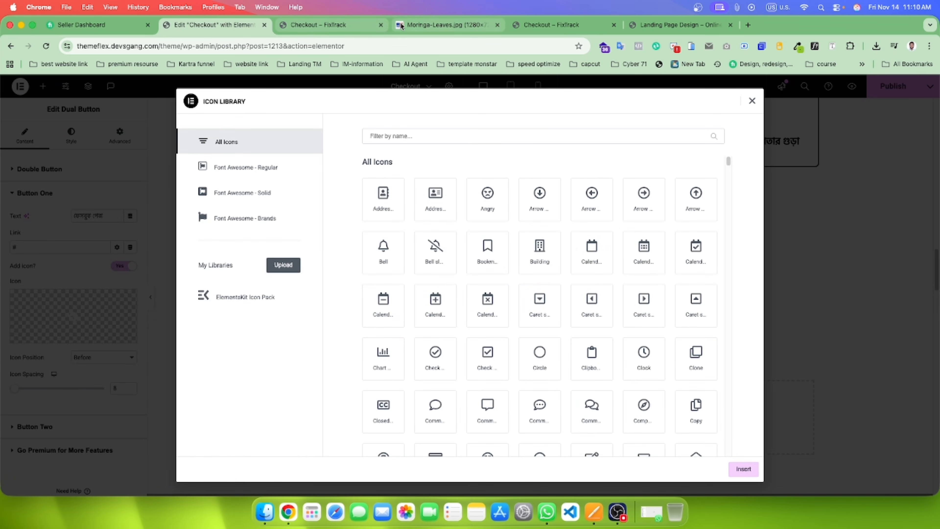
click(314, 28)
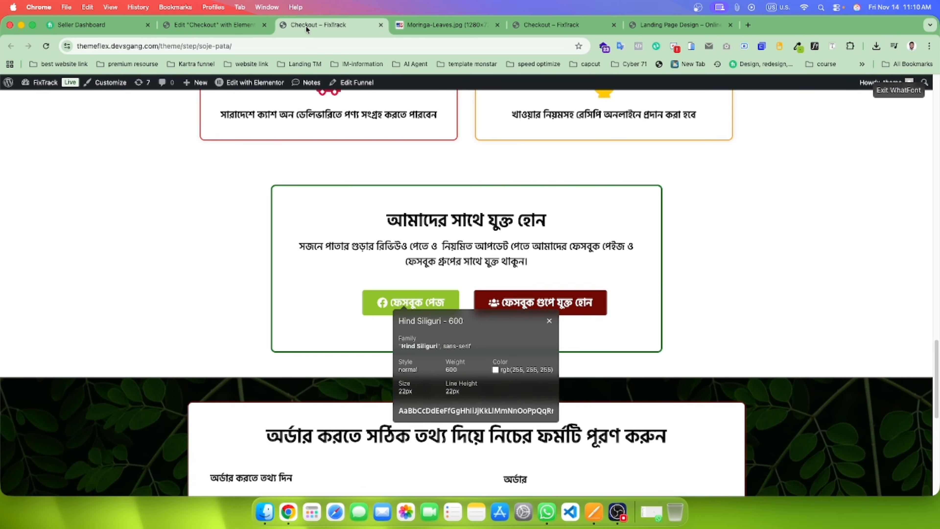
click(218, 24)
text(facebook)
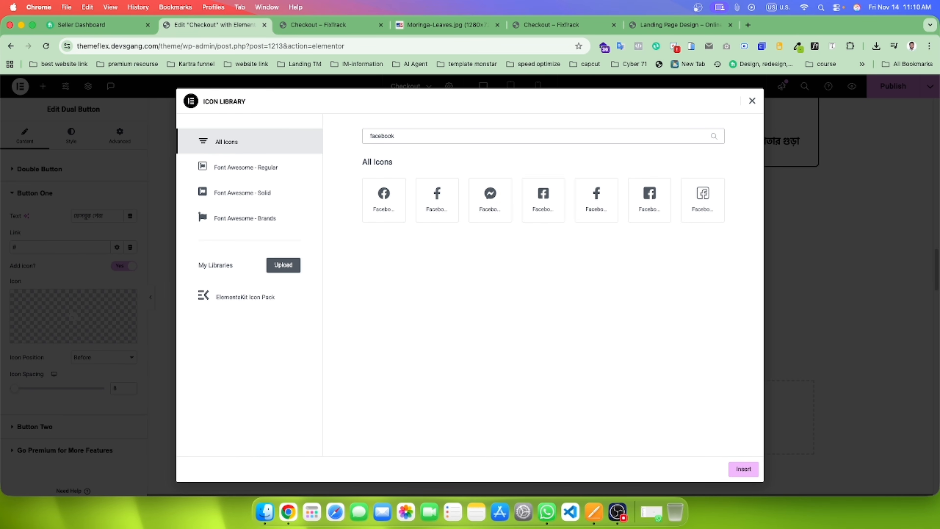
click(398, 193)
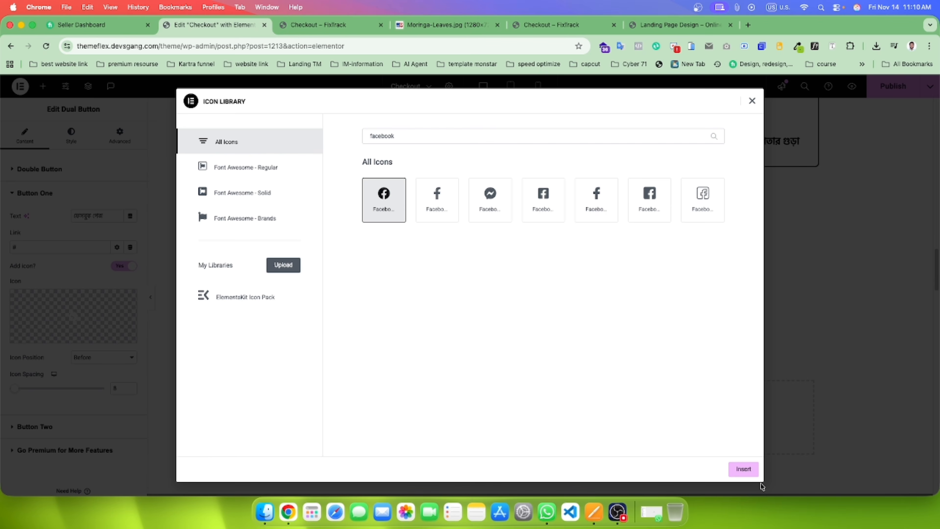
click(740, 468)
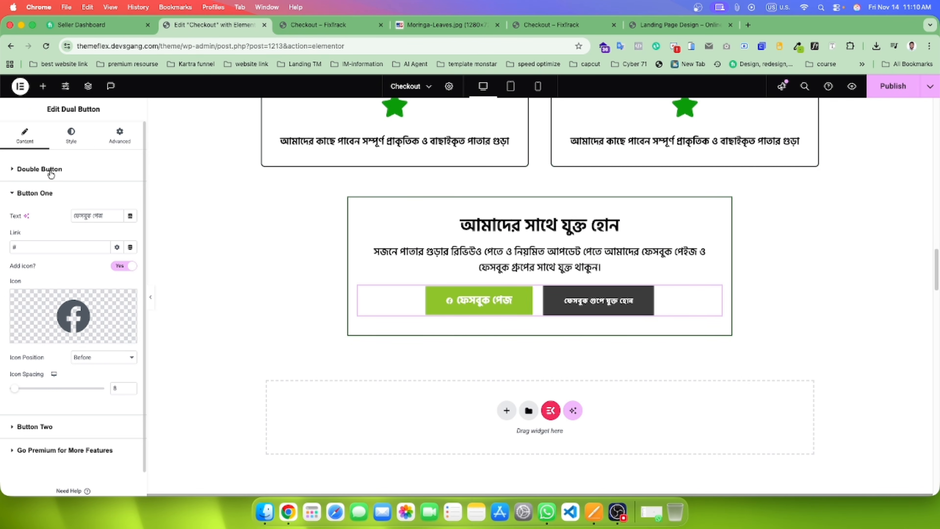
Step: Set Button One's icon font size to 52 and publish the page
click(71, 142)
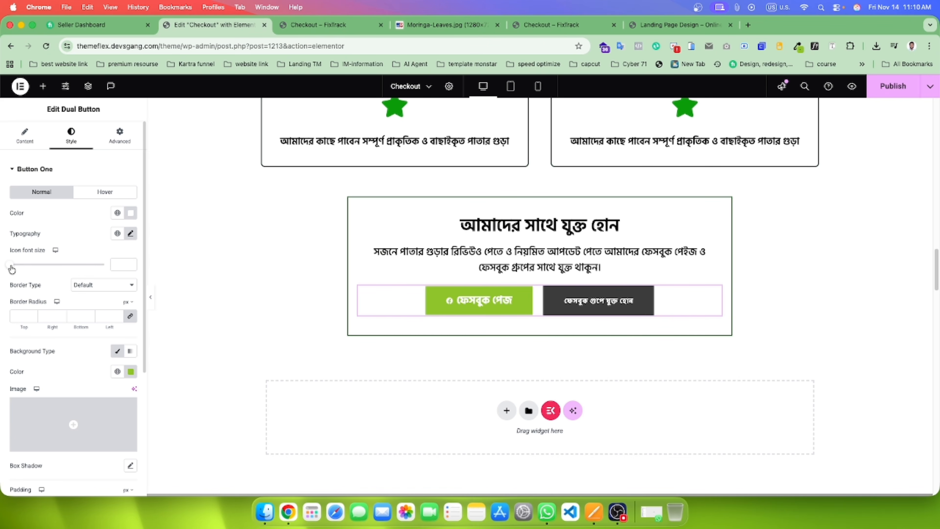
drag(11, 270, 62, 271)
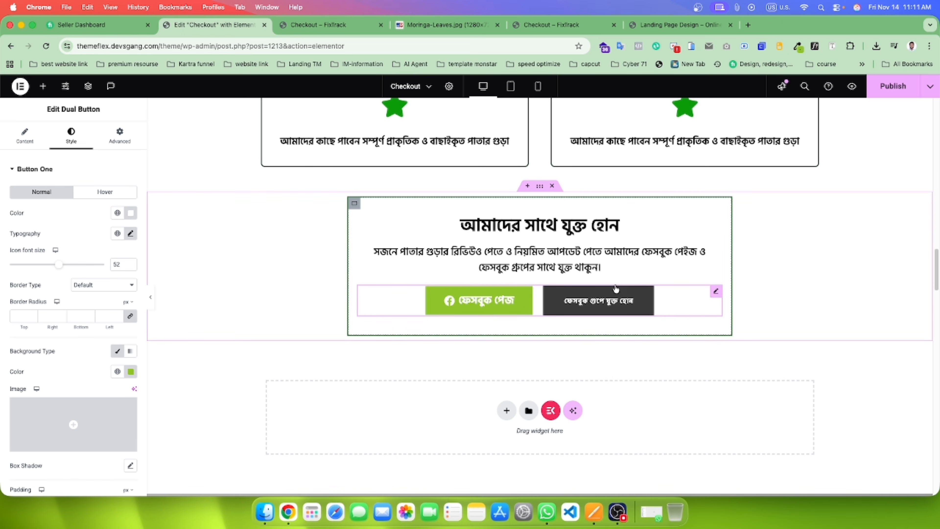
click(898, 88)
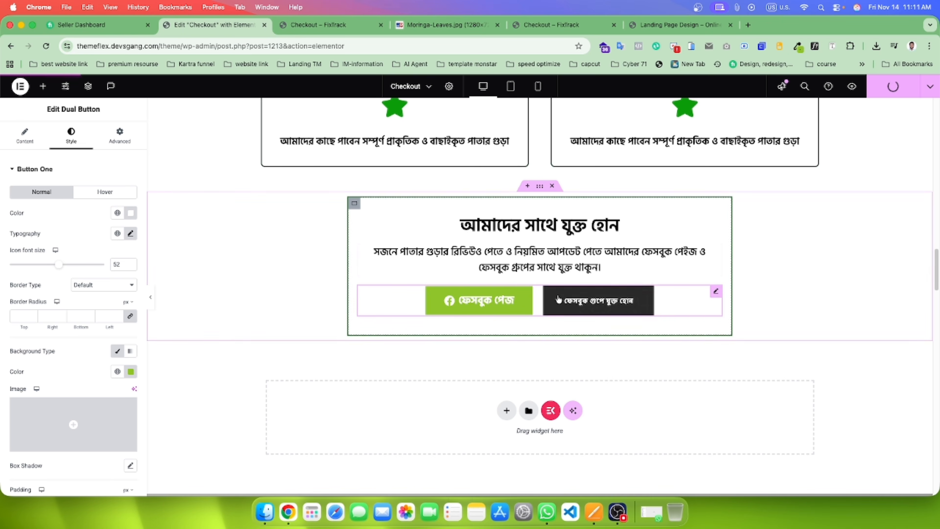
Step: Compare the box spacing with the reference page and set the call-to-action container's top and bottom padding to 50 px
click(332, 23)
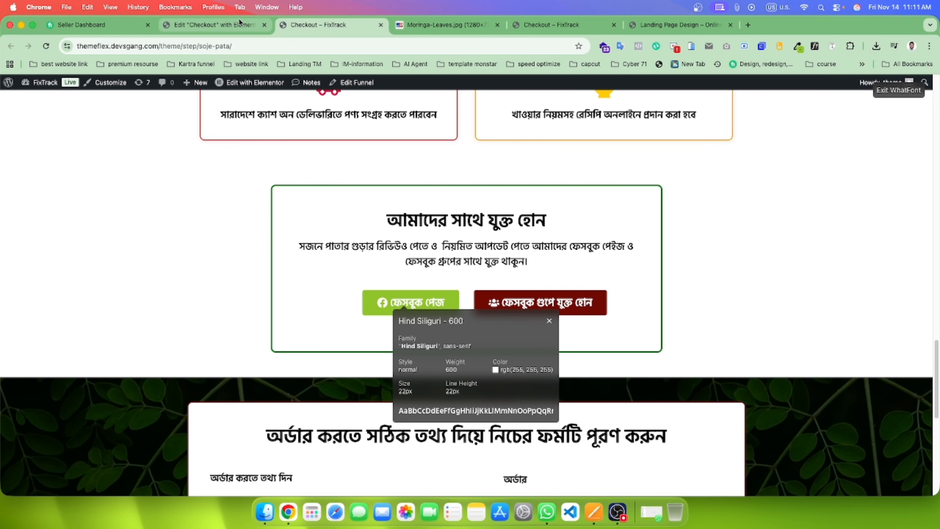
click(233, 28)
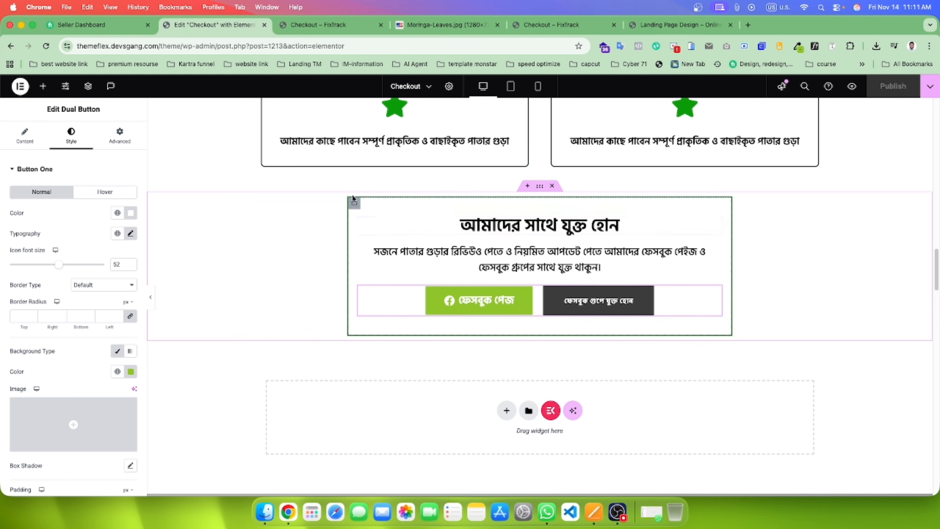
click(353, 204)
click(319, 26)
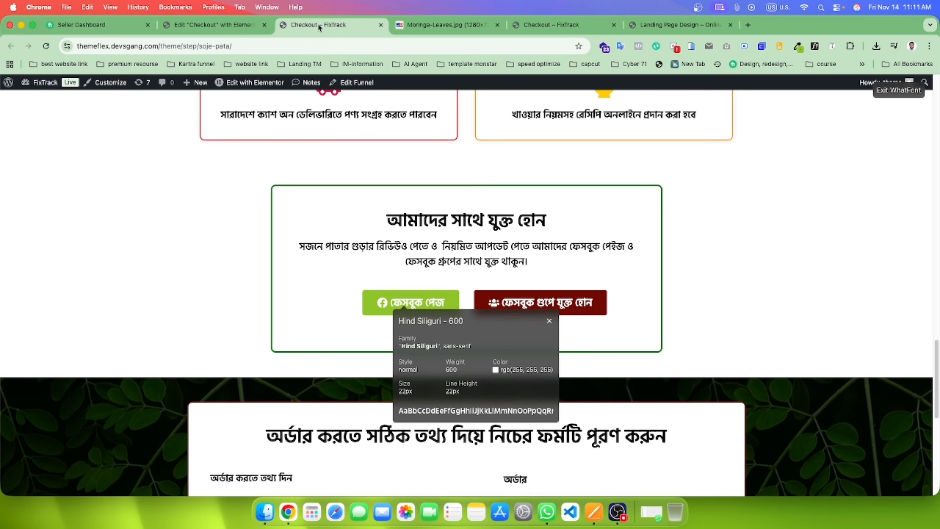
click(214, 25)
click(120, 136)
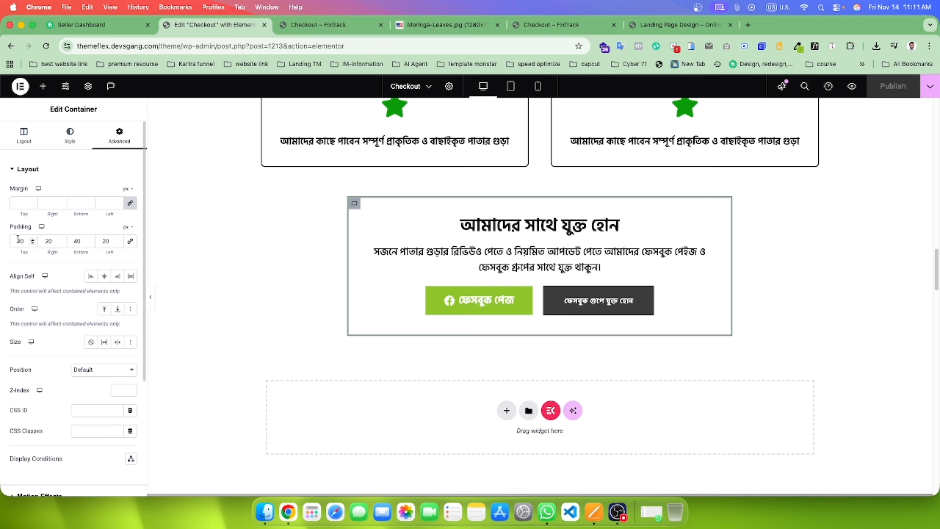
text(50)
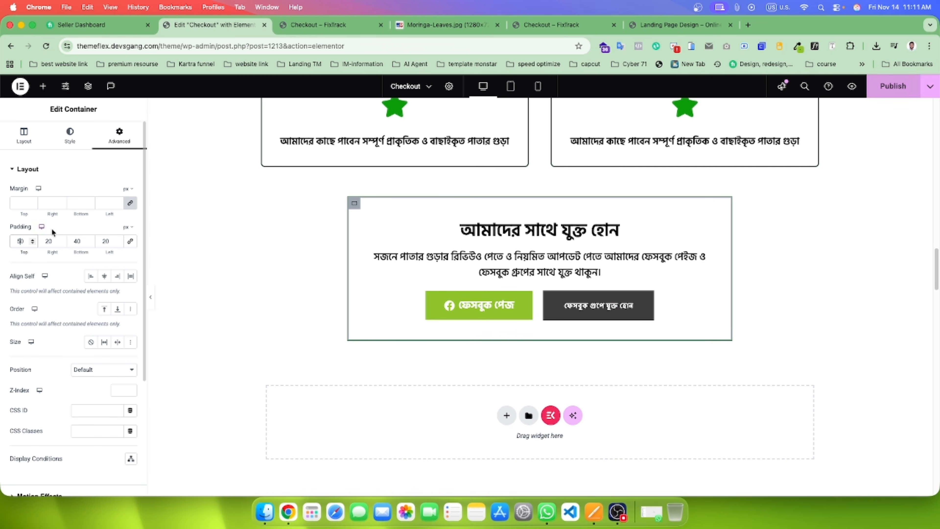
double_click(76, 241)
text(50)
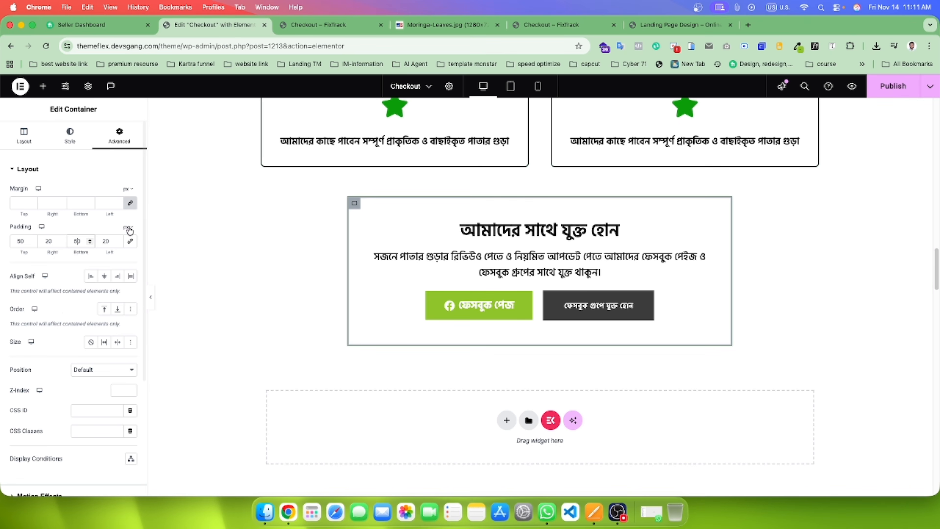
Step: Set the call-to-action container's border radius to 8 px on all corners and publish the page
scroll(83, 393, down, 3)
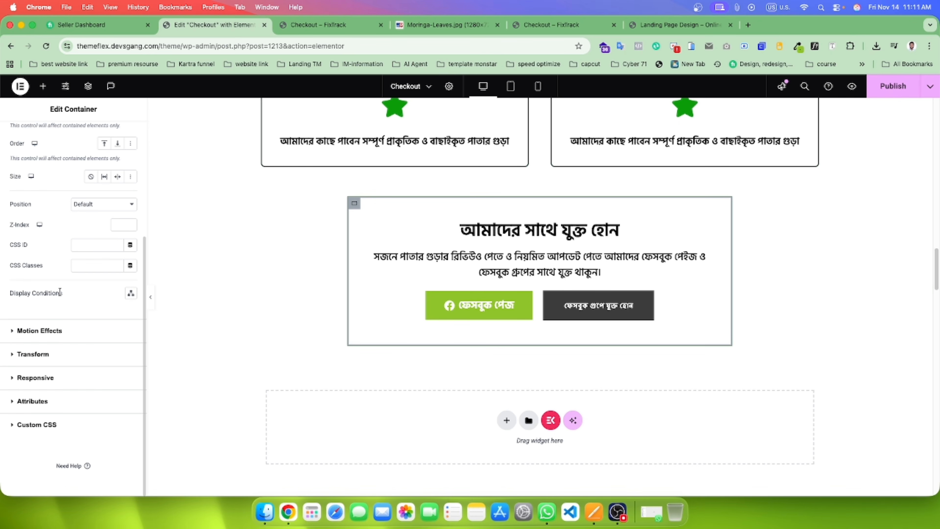
scroll(59, 291, up, 5)
scroll(58, 236, down, 3)
scroll(83, 160, up, 3)
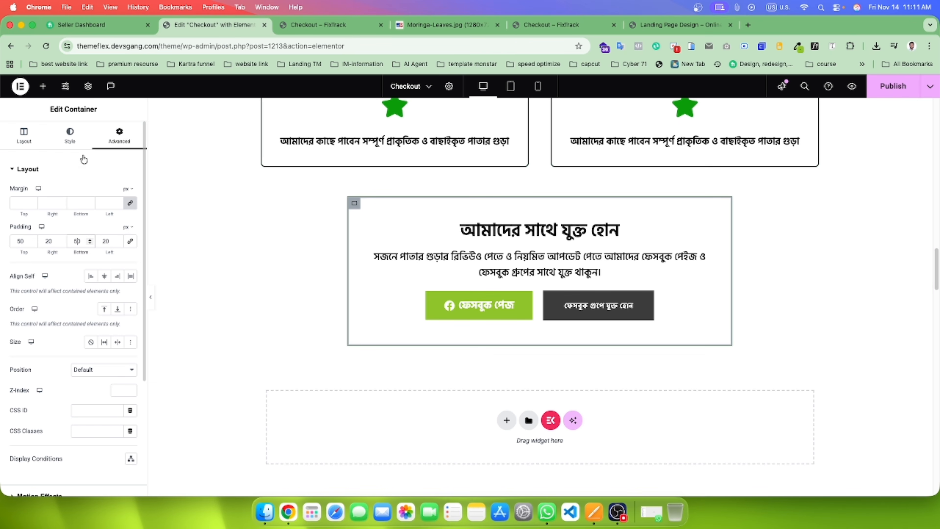
click(69, 137)
click(58, 276)
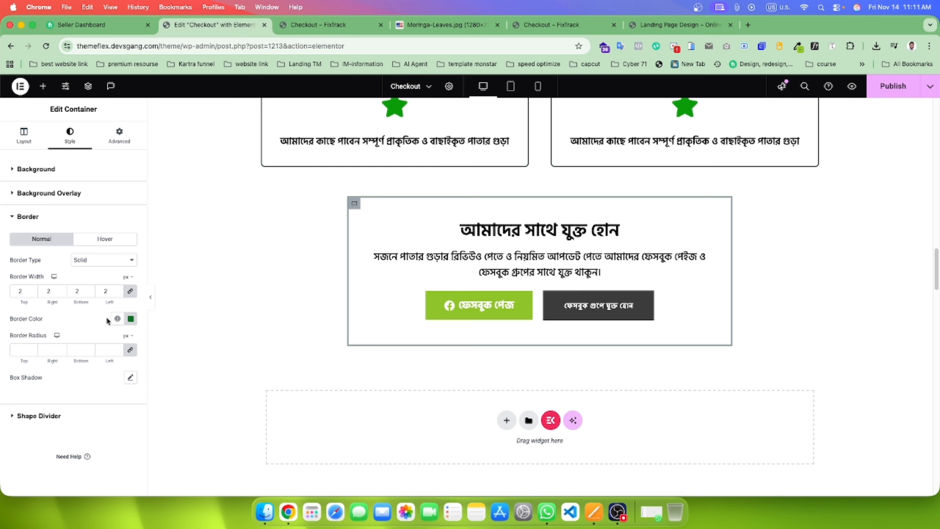
click(77, 350)
text(8)
click(890, 89)
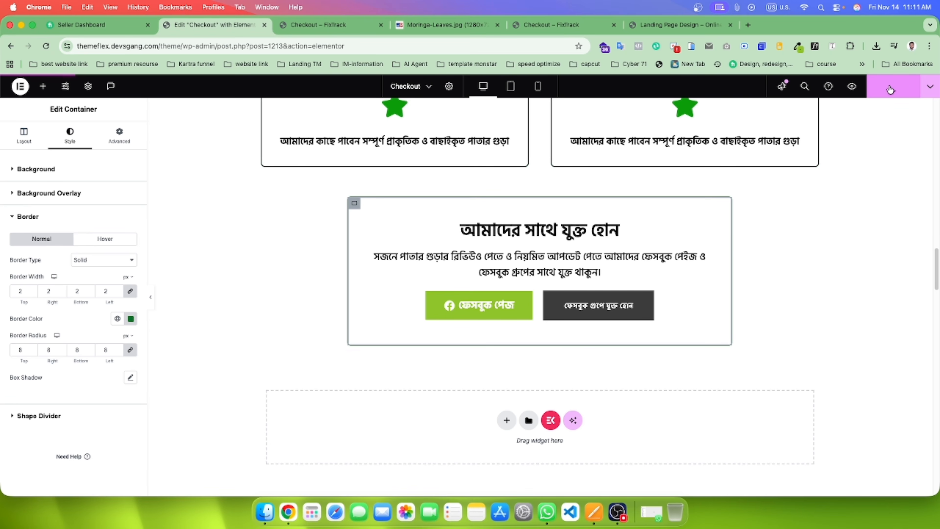
Step: Set the border radius of both Button One and Button Two to 8 px and publish the page
click(523, 306)
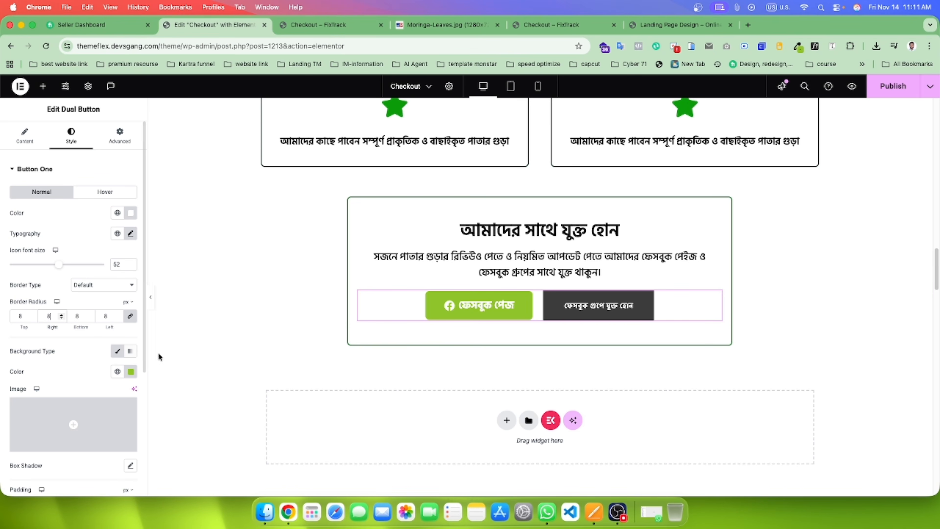
scroll(103, 276, down, 5)
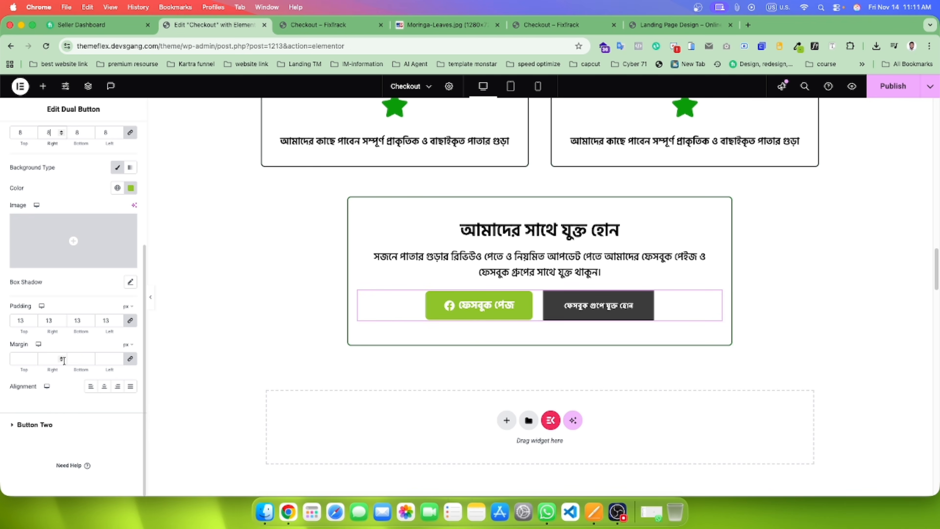
click(73, 425)
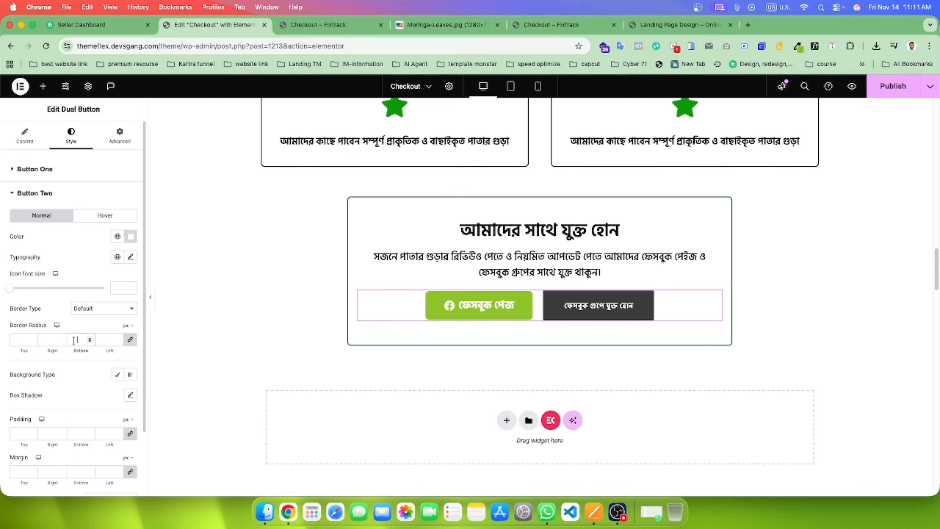
click(902, 93)
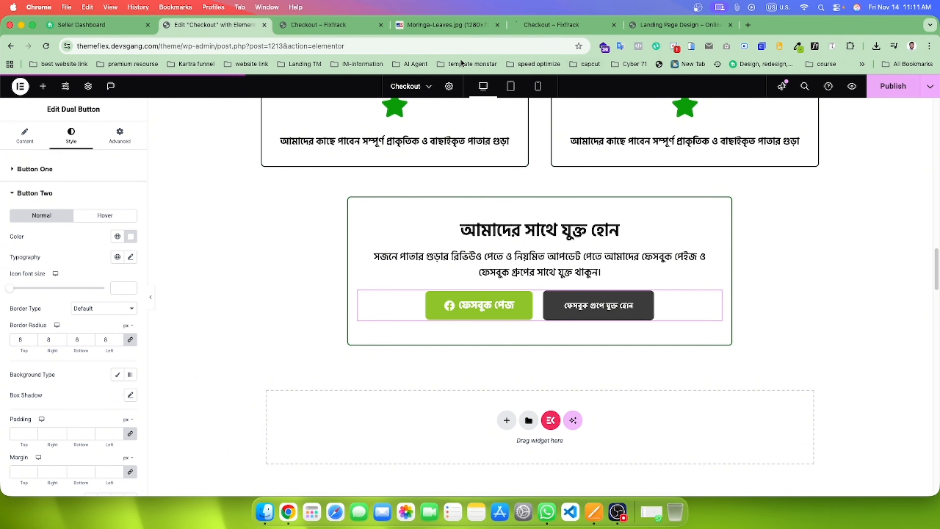
Step: Review the checkout page preview from the hero section down to the Facebook call-to-action box
click(554, 25)
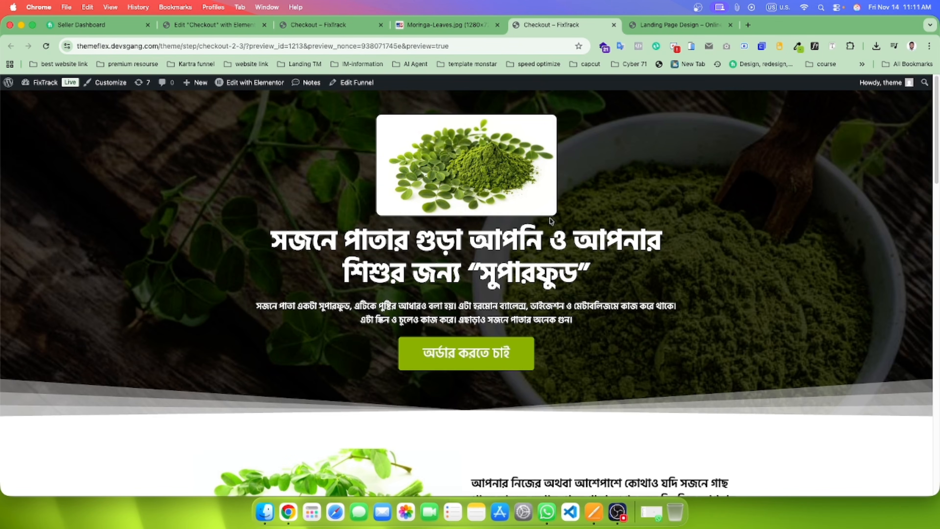
scroll(559, 386, down, 15)
scroll(559, 386, down, 5)
scroll(557, 374, up, 15)
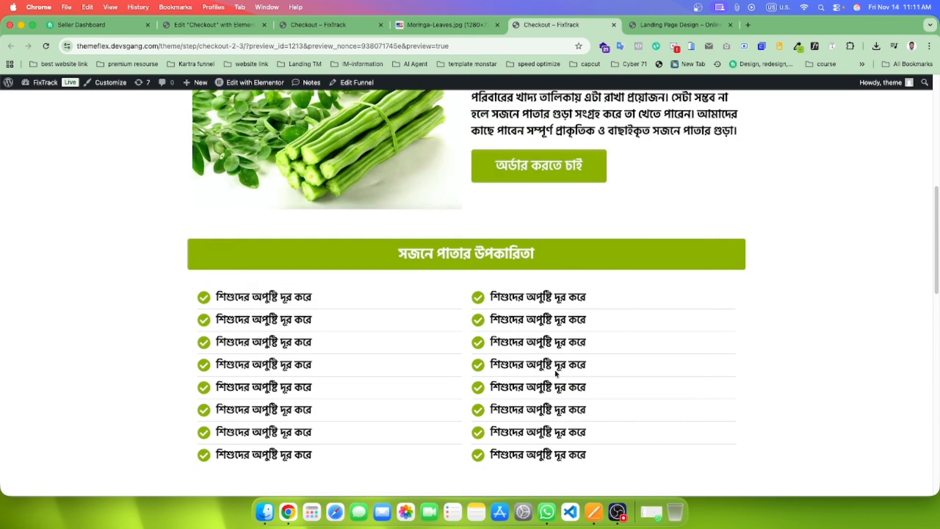
scroll(556, 372, down, 10)
scroll(623, 234, up, 6)
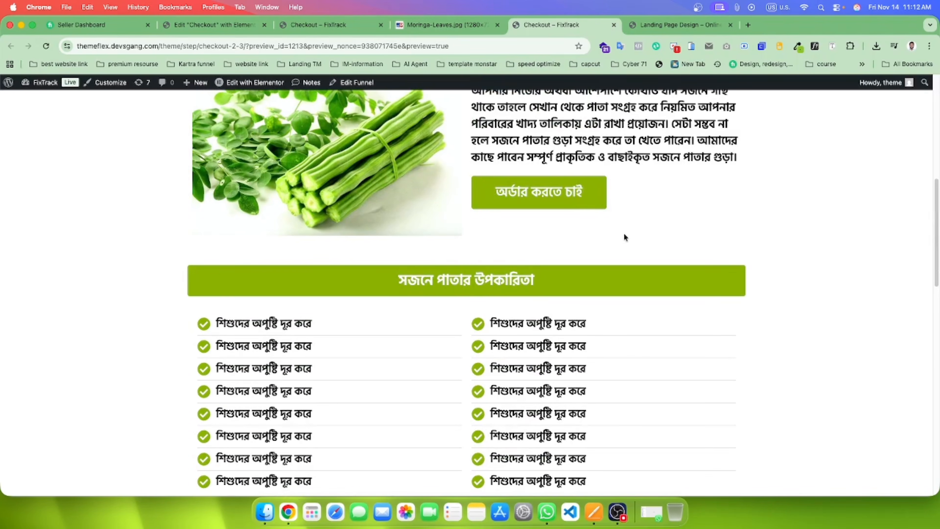
scroll(613, 240, down, 8)
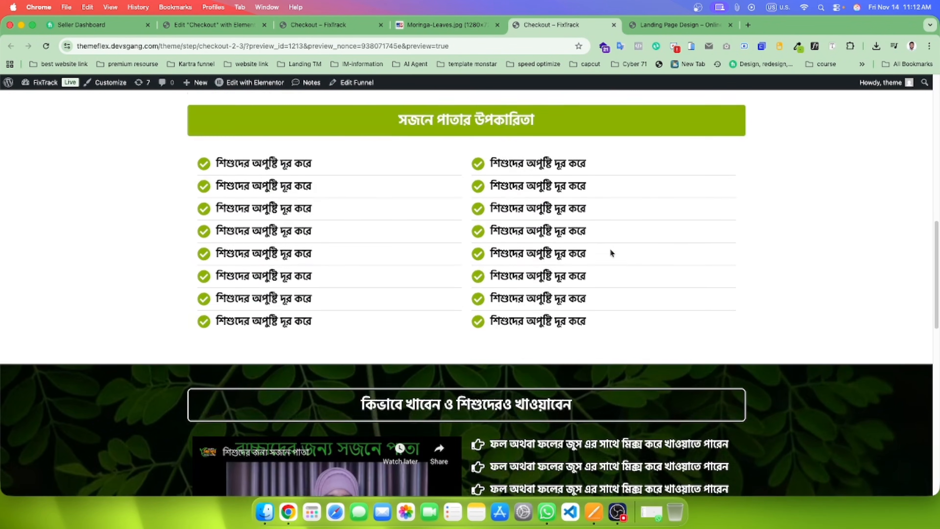
scroll(612, 253, down, 10)
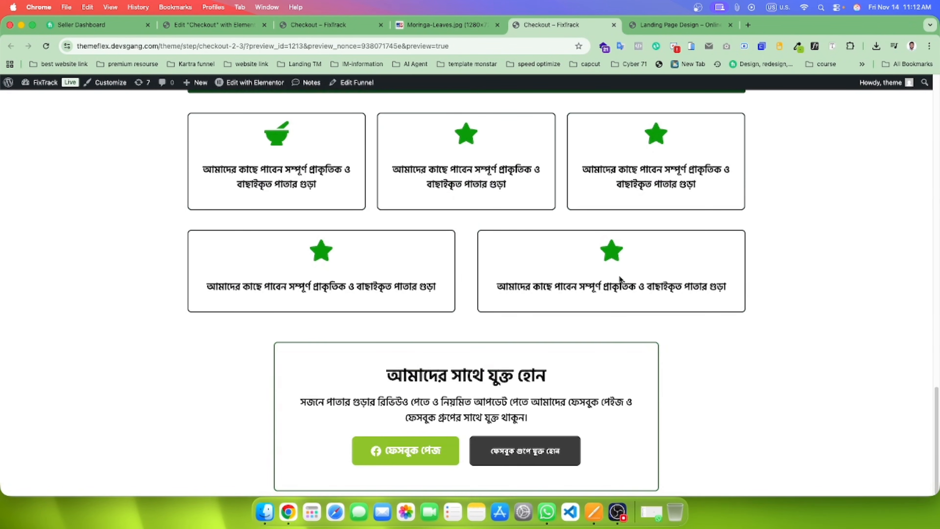
Step: Examine the reference page's order form and footer against the preview's last section, and return to the page editor
click(330, 25)
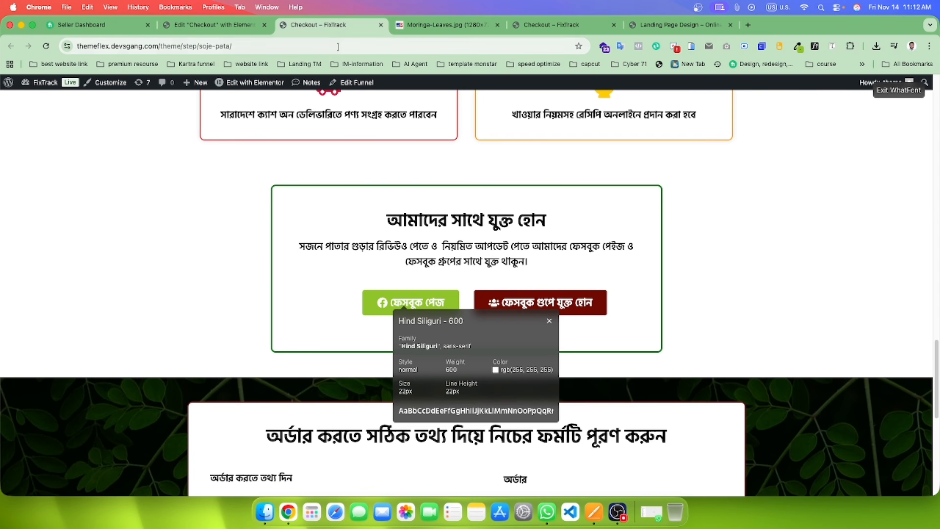
scroll(444, 296, down, 10)
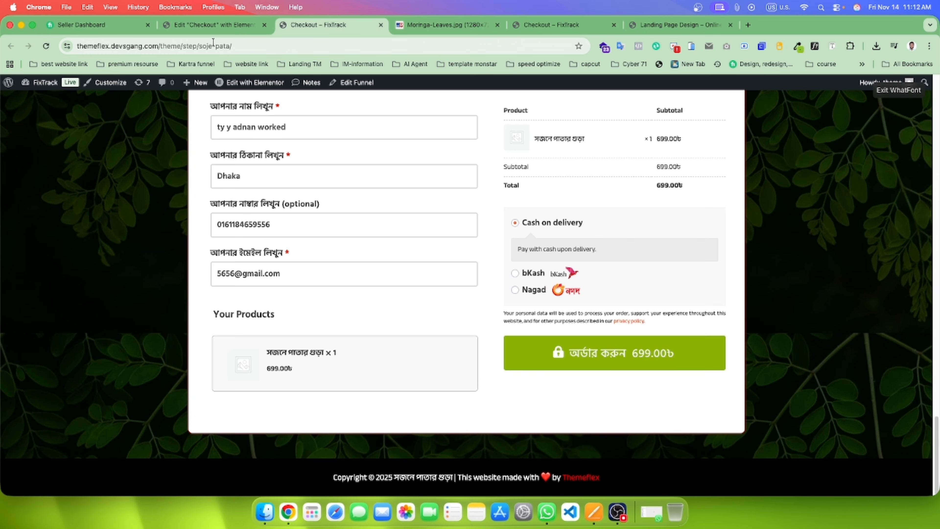
click(213, 24)
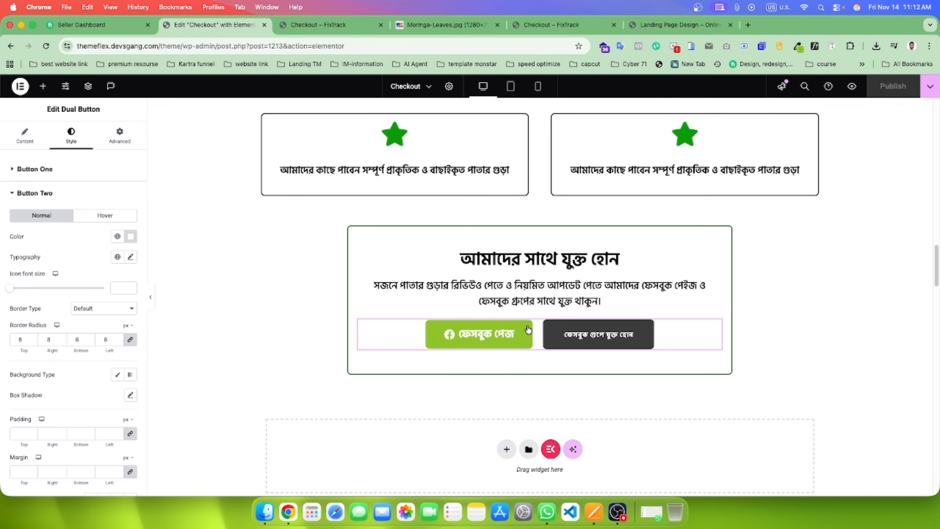
click(351, 24)
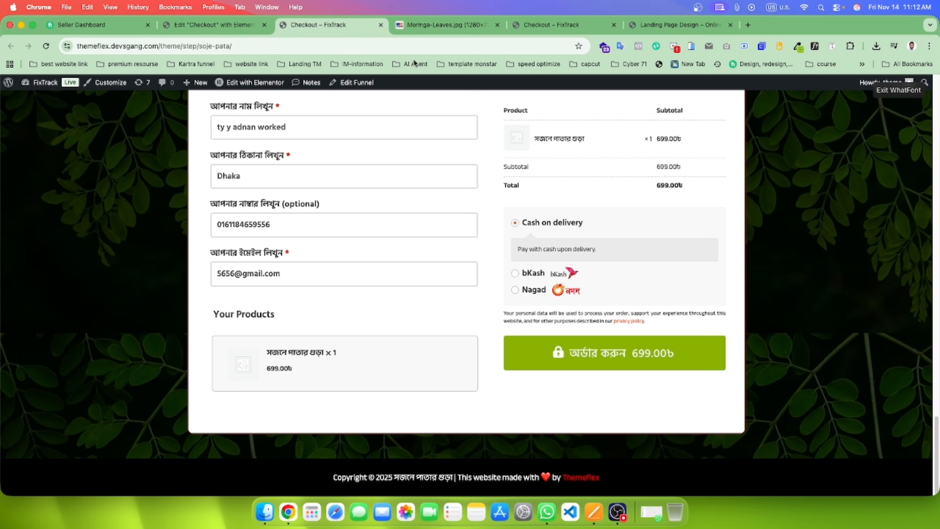
click(553, 29)
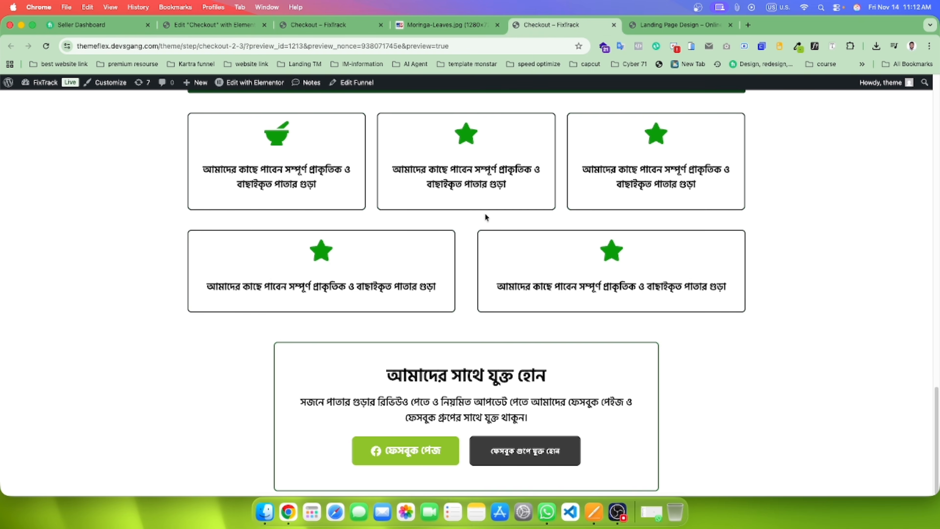
click(215, 24)
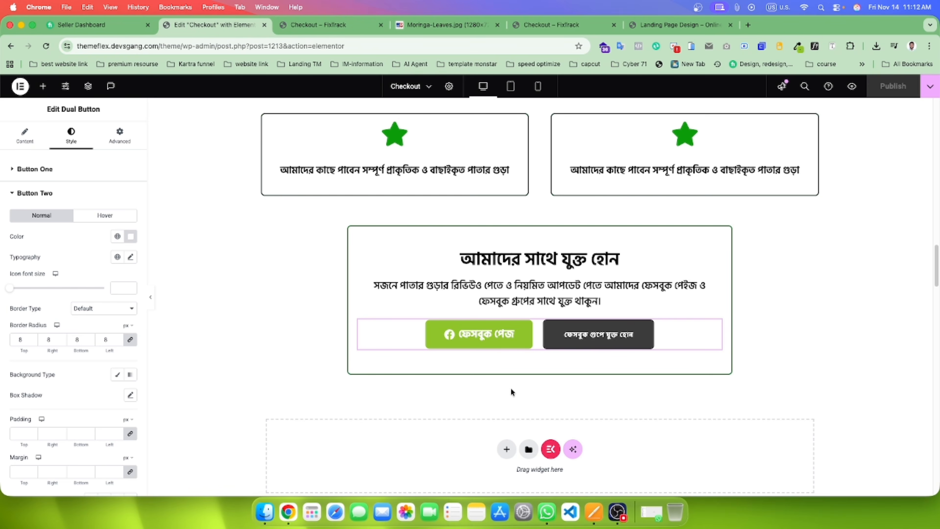
Step: Add an empty single-column flexbox container below the Facebook call-to-action box
click(501, 447)
click(505, 469)
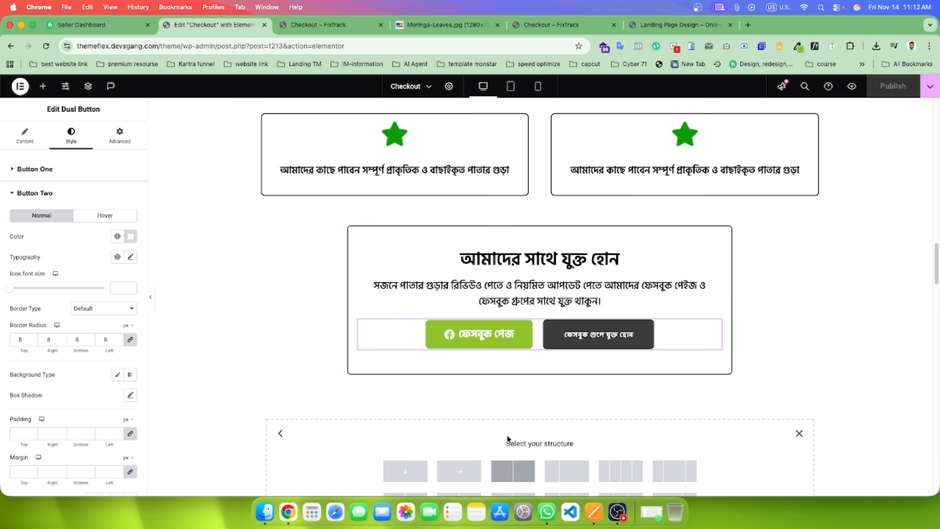
scroll(492, 437, down, 3)
click(411, 361)
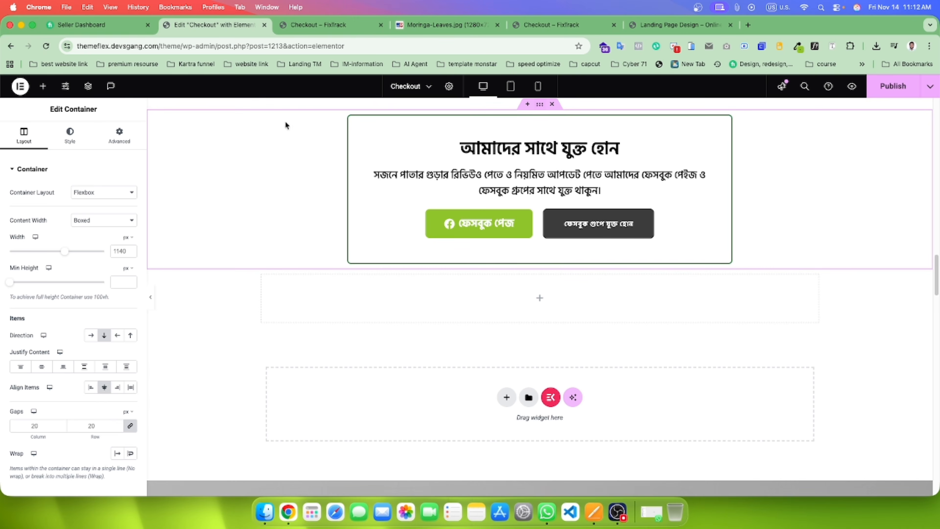
Step: Set the call-to-action section's padding to 50 px at the bottom and 0 on the other sides, and publish the page
click(126, 135)
click(97, 240)
text(0)
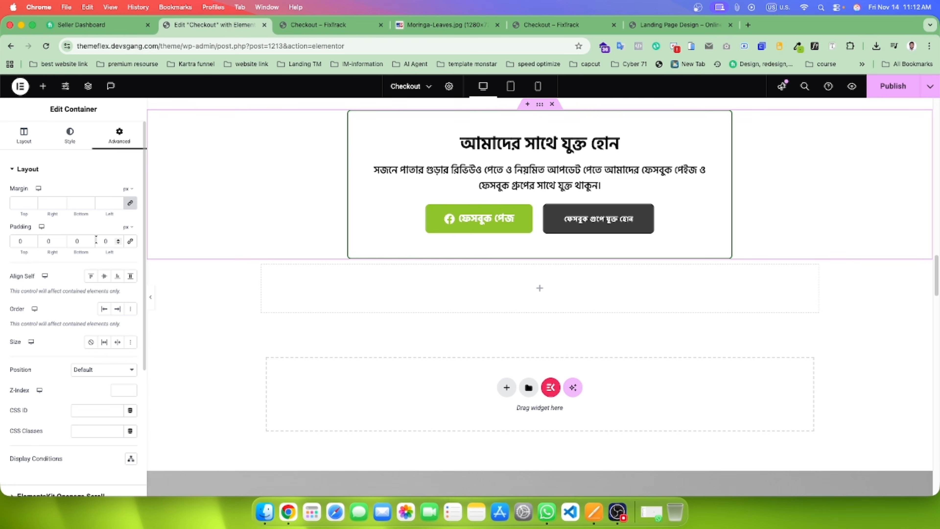
click(75, 242)
text(50)
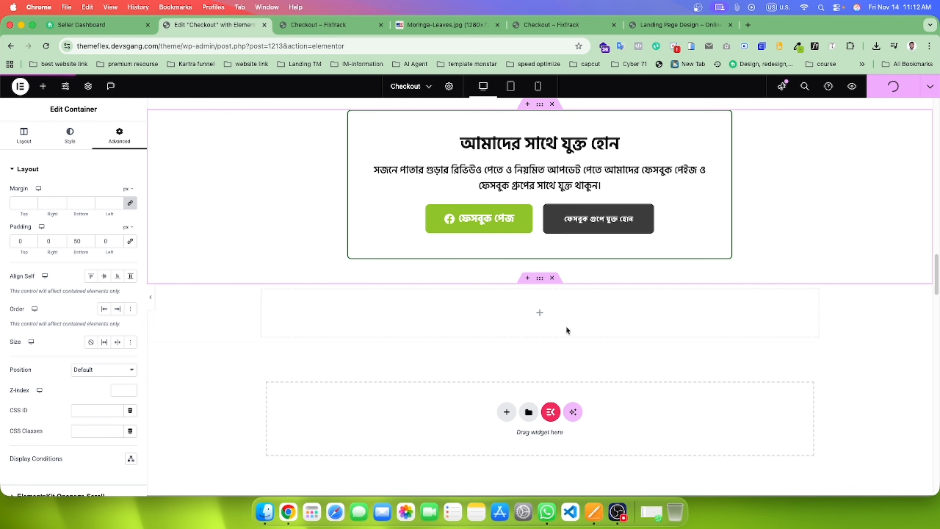
Step: Check the reference order section's background and set Moringa-Leaves.webp as the new empty container's background image
click(43, 86)
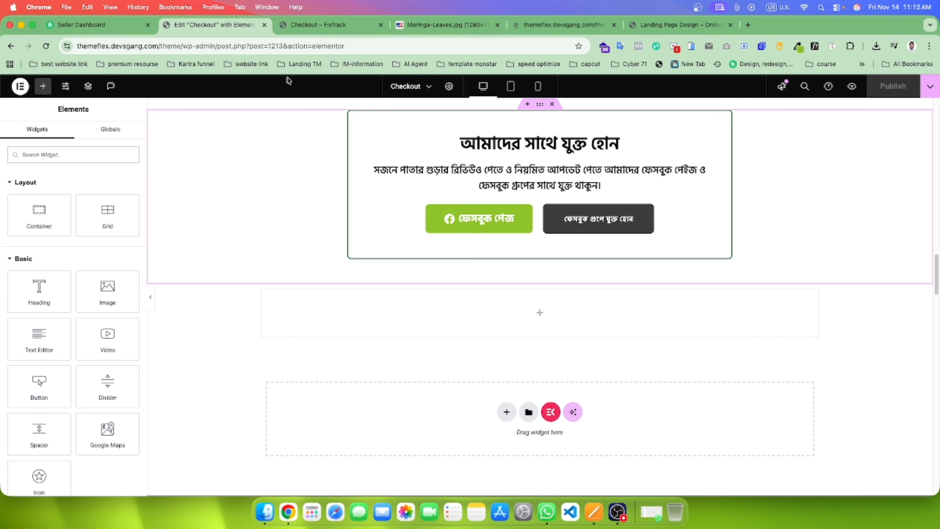
click(319, 24)
scroll(696, 260, up, 5)
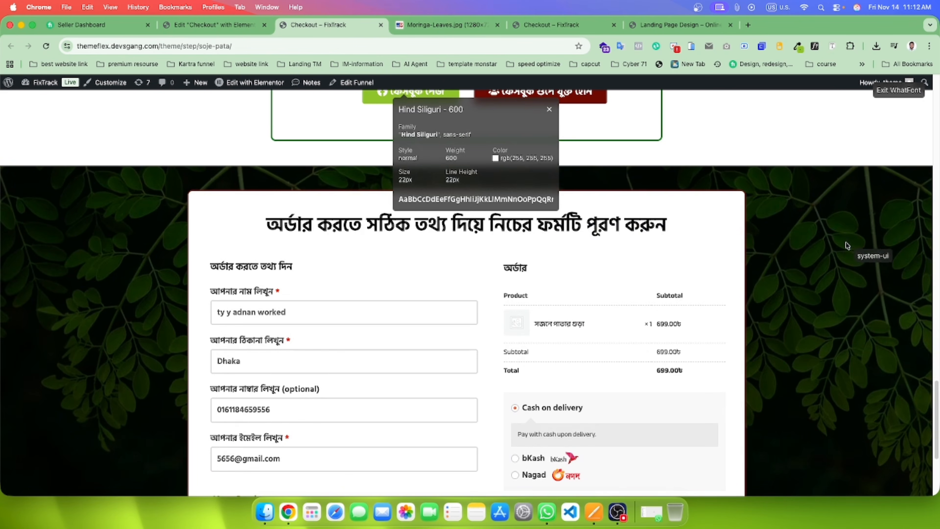
click(222, 25)
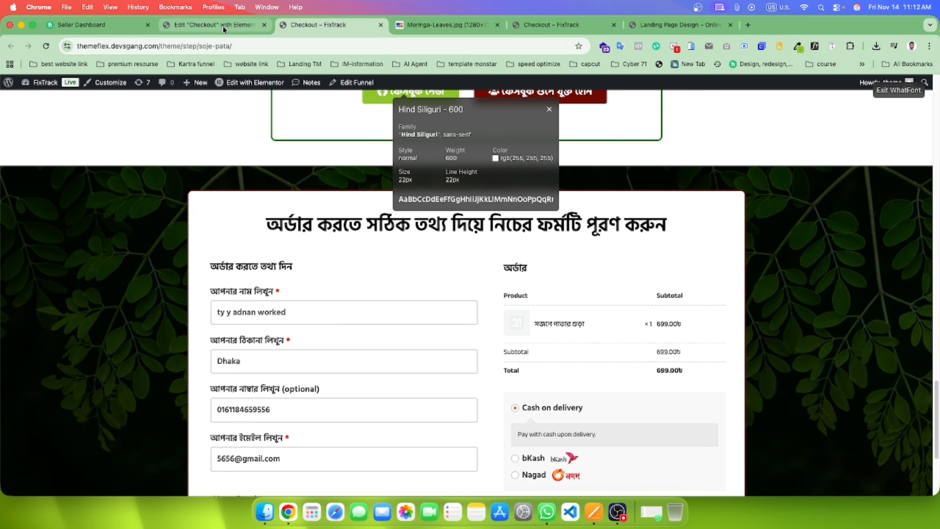
click(540, 278)
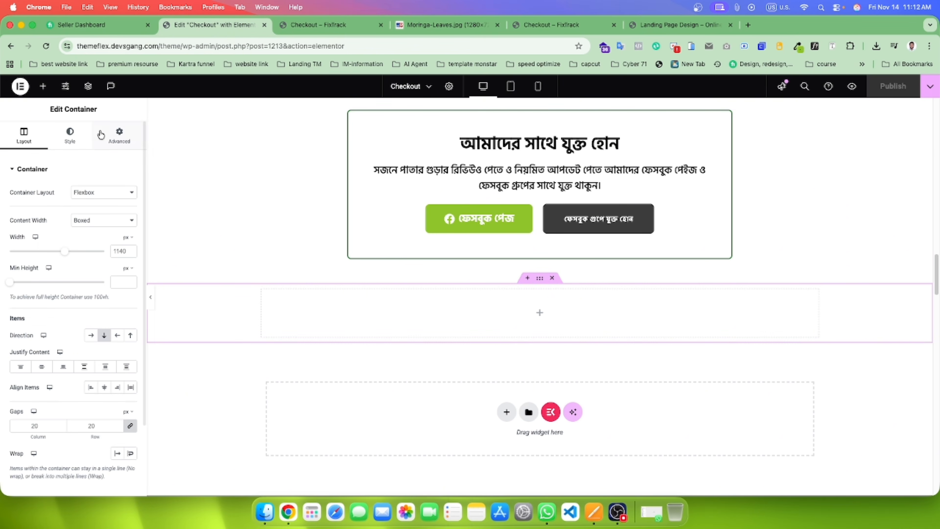
click(70, 135)
click(91, 214)
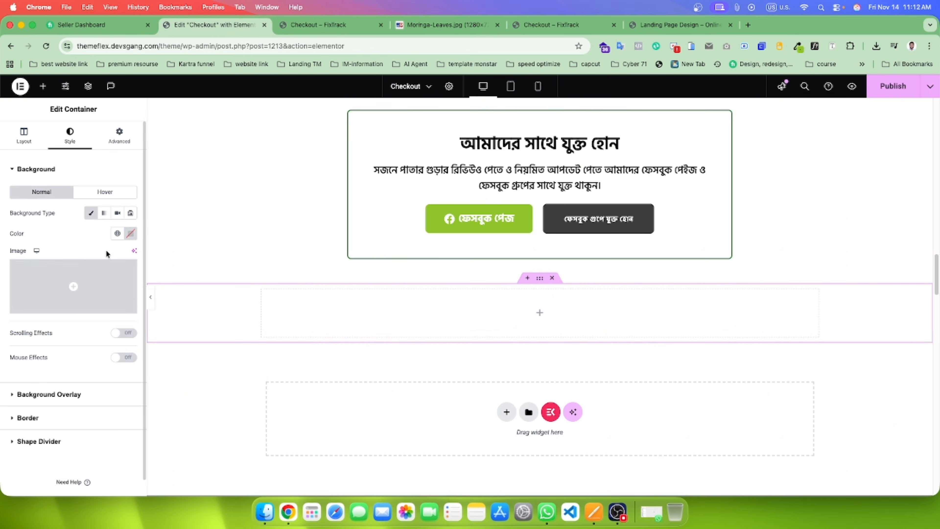
click(98, 270)
click(147, 228)
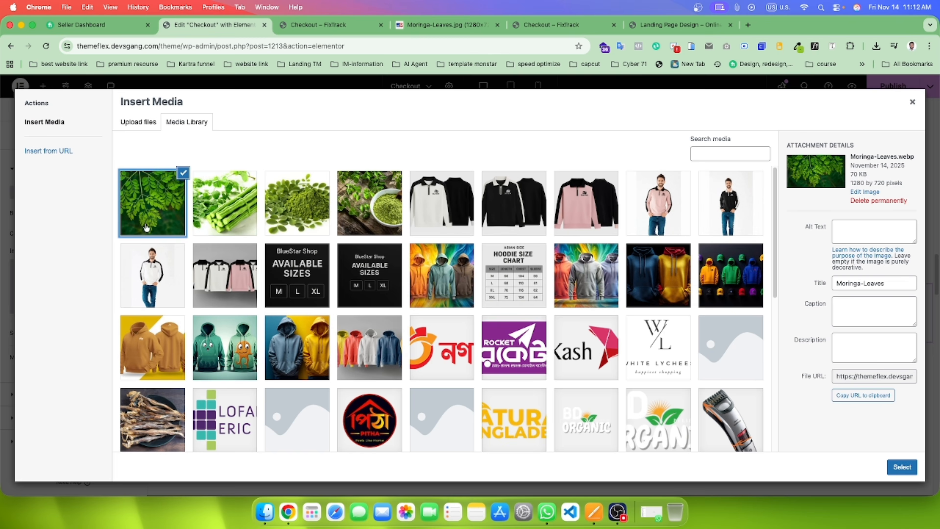
click(907, 469)
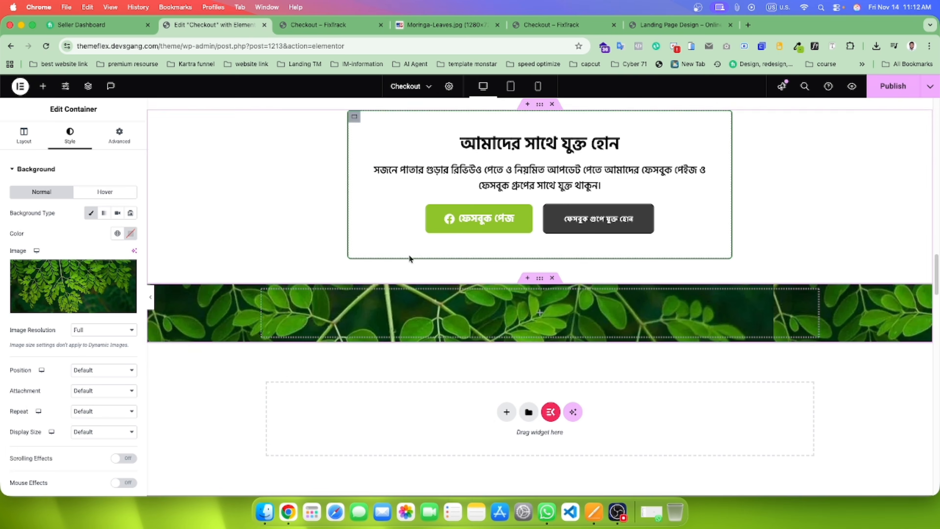
Step: Set the leaf background image's position to Center Center and repeat to No-repeat, and size it to cover the container
scroll(107, 444, down, 6)
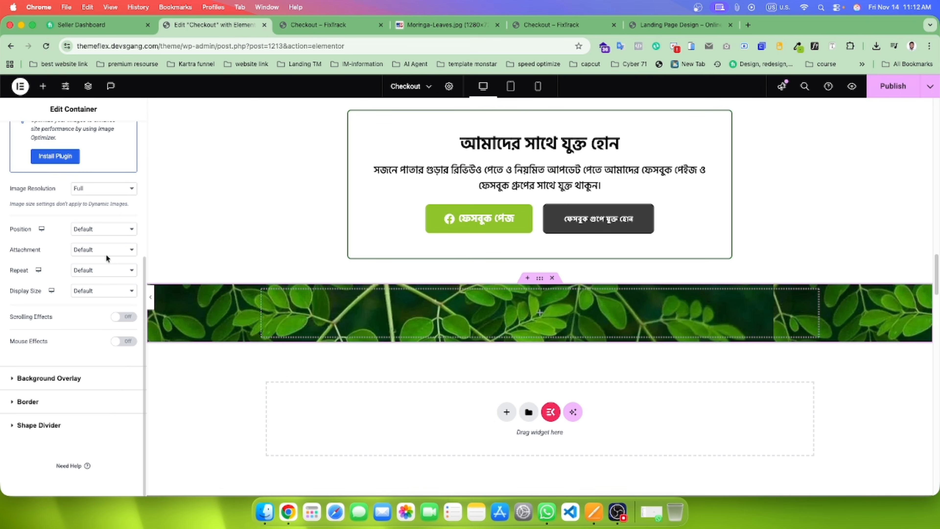
click(99, 228)
click(102, 240)
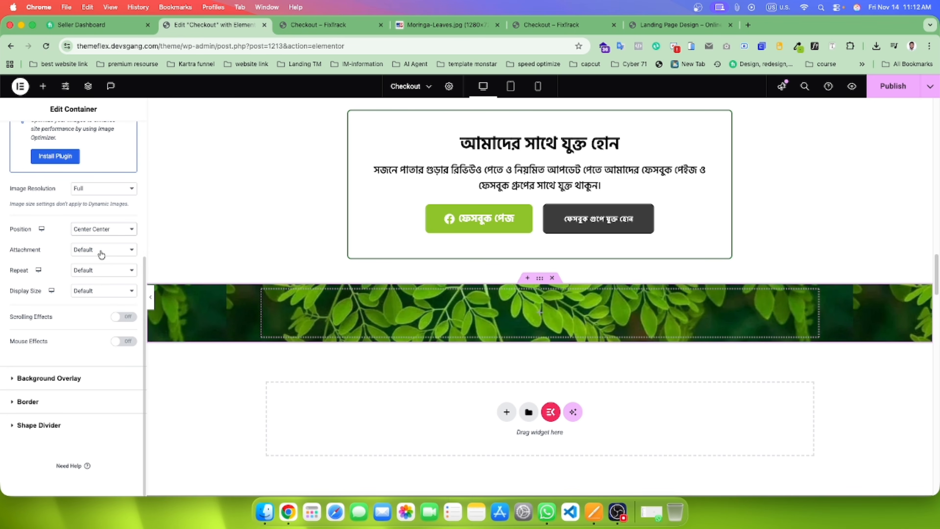
click(97, 271)
click(95, 281)
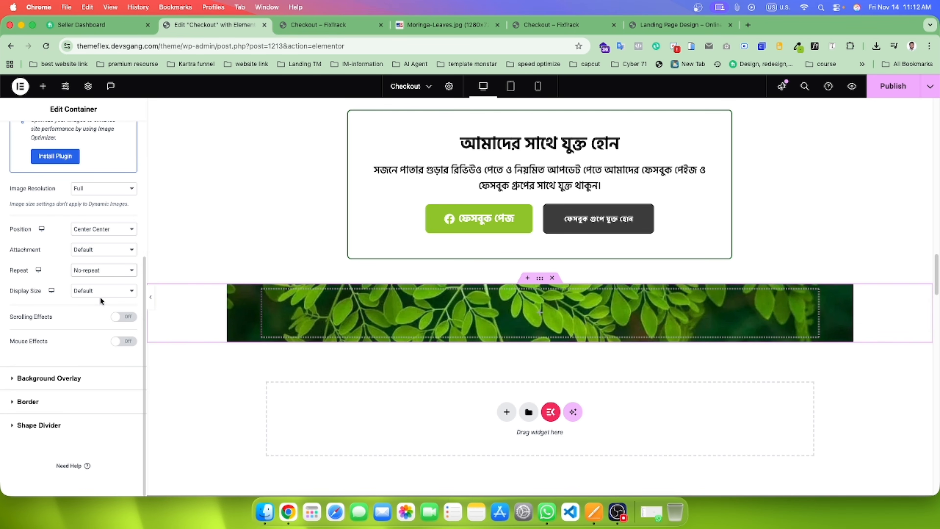
click(99, 291)
click(99, 313)
scroll(92, 174, up, 6)
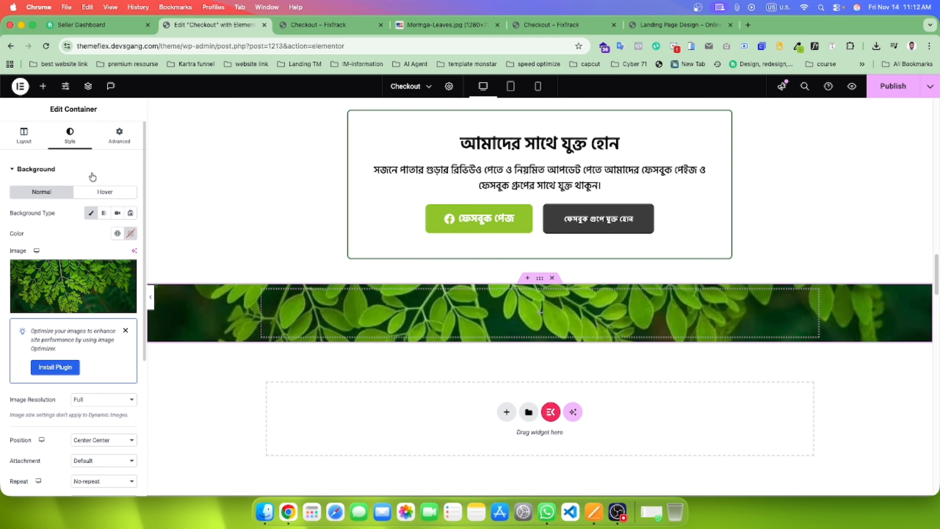
Step: Add a black background overlay with 0.74 opacity to the leaf-background container
scroll(58, 381, down, 6)
click(69, 378)
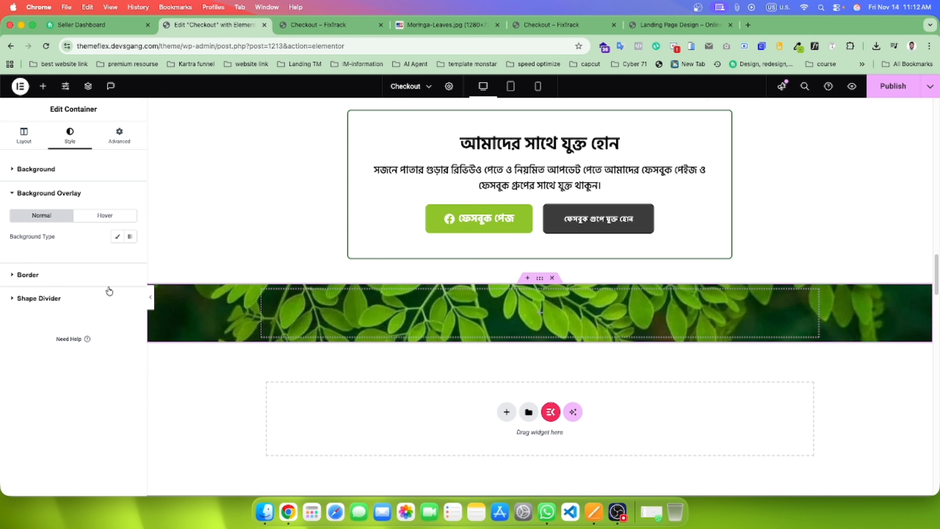
click(117, 236)
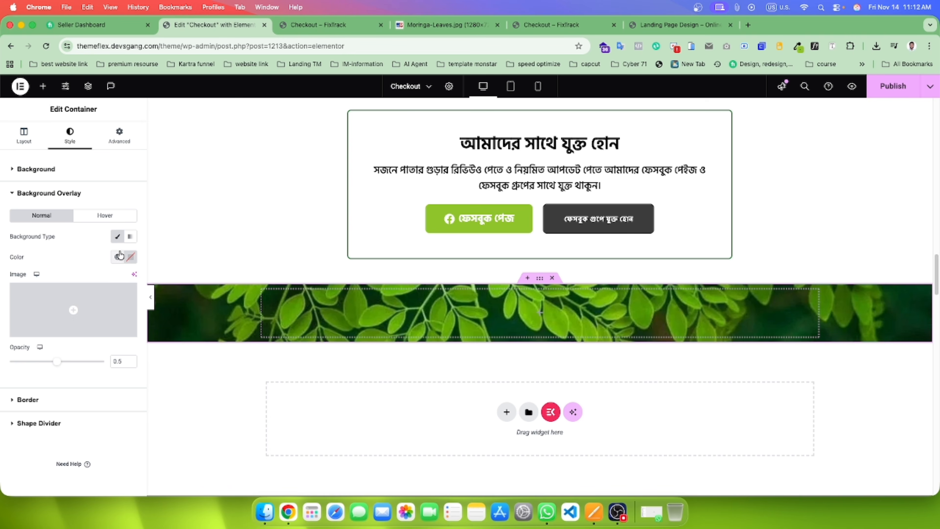
click(130, 258)
mouse_move(119, 349)
mouse_down()
mouse_move(118, 372)
mouse_move(69, 367)
mouse_move(88, 370)
mouse_up()
click(62, 368)
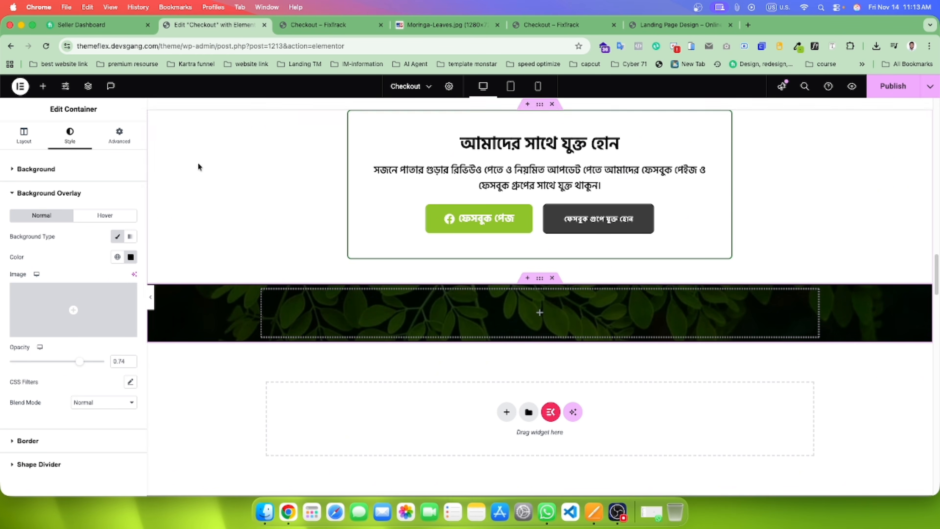
Step: Find the Checkout Form widget by searching for "form" and add it to the leaf-background container
click(42, 86)
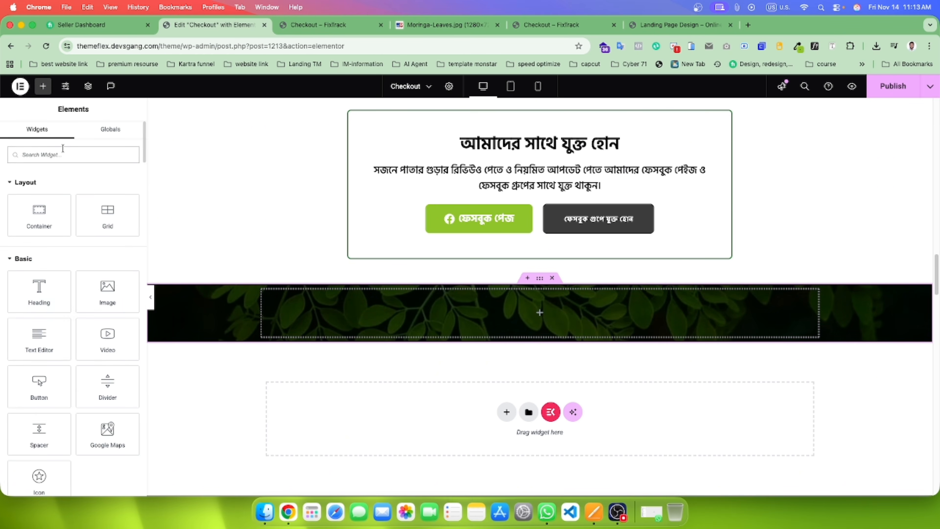
text(form)
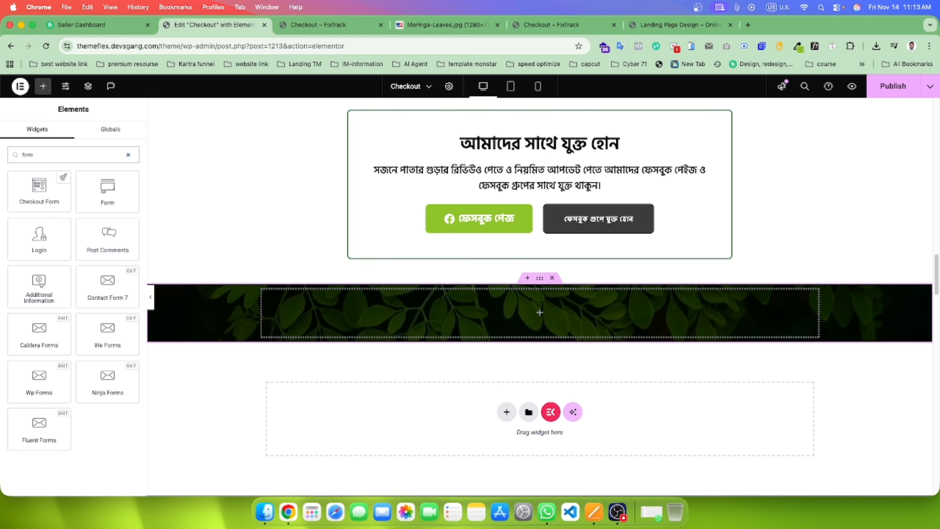
click(39, 190)
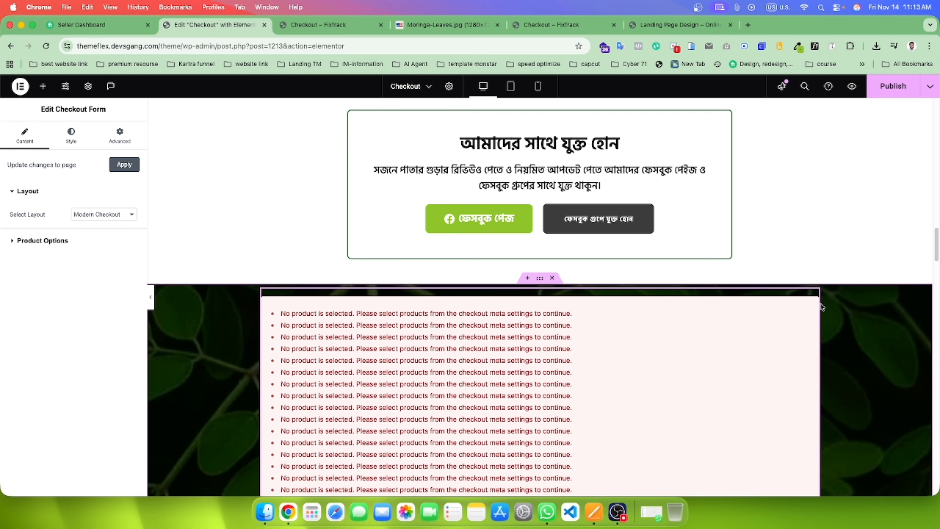
Step: Set the checkout form's layout to Two Column and publish the page
mouse_move(812, 298)
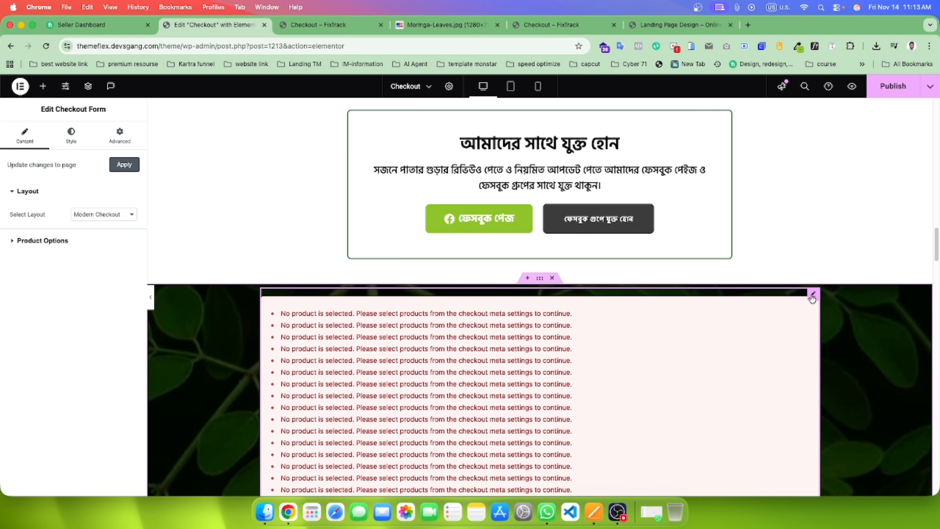
click(93, 220)
click(110, 250)
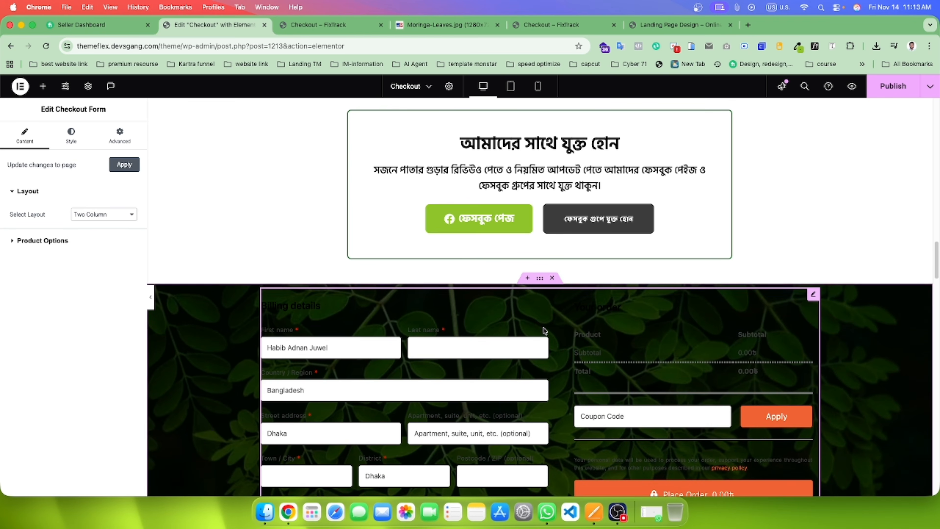
scroll(549, 334, down, 6)
scroll(518, 335, down, 3)
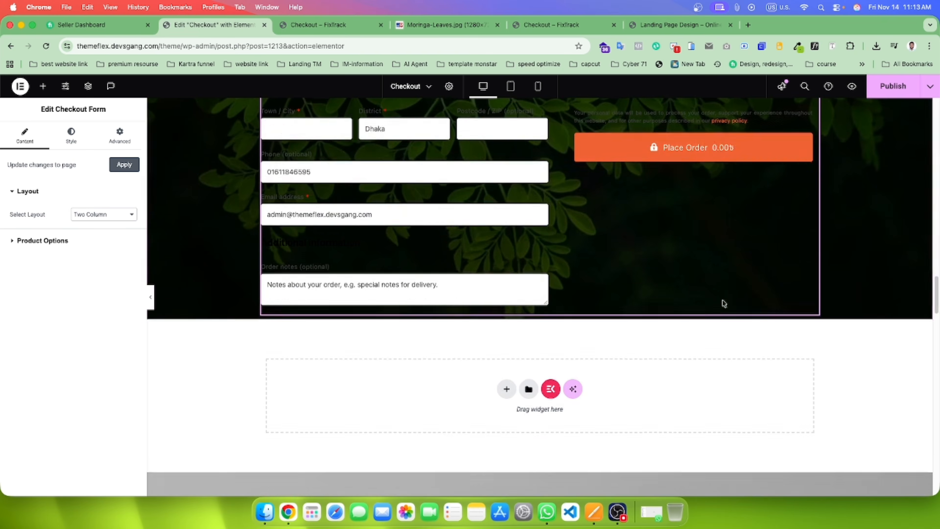
scroll(723, 304, up, 5)
click(886, 89)
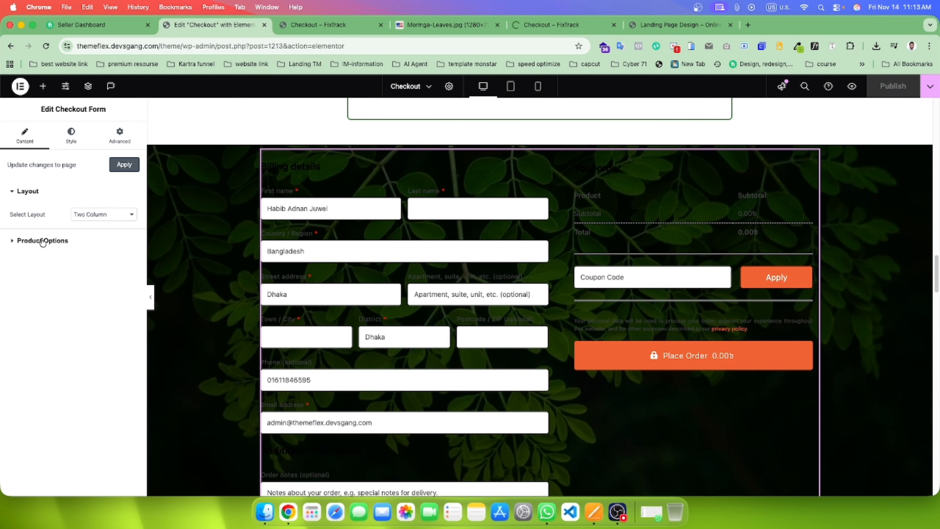
Step: Set the checkout form's heading color to white (#FFFFFF)
click(75, 143)
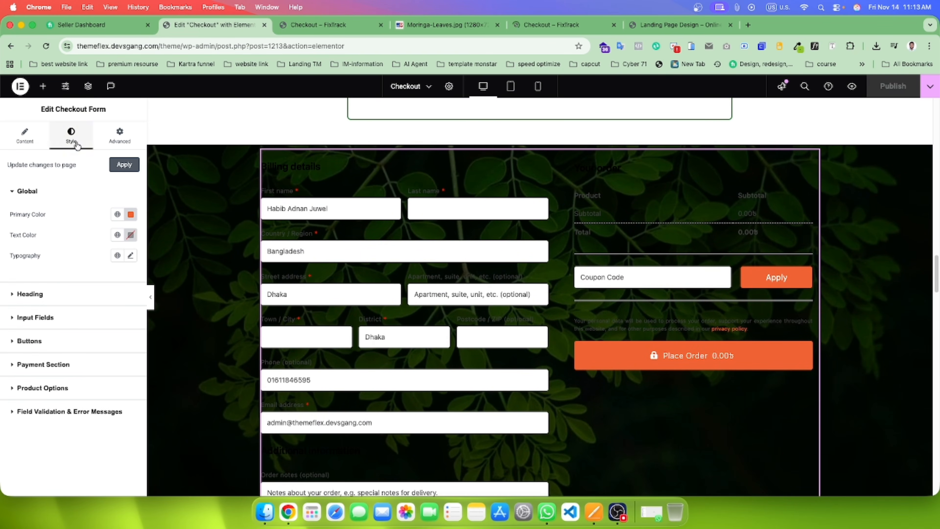
click(66, 295)
click(130, 237)
drag(109, 287, 47, 269)
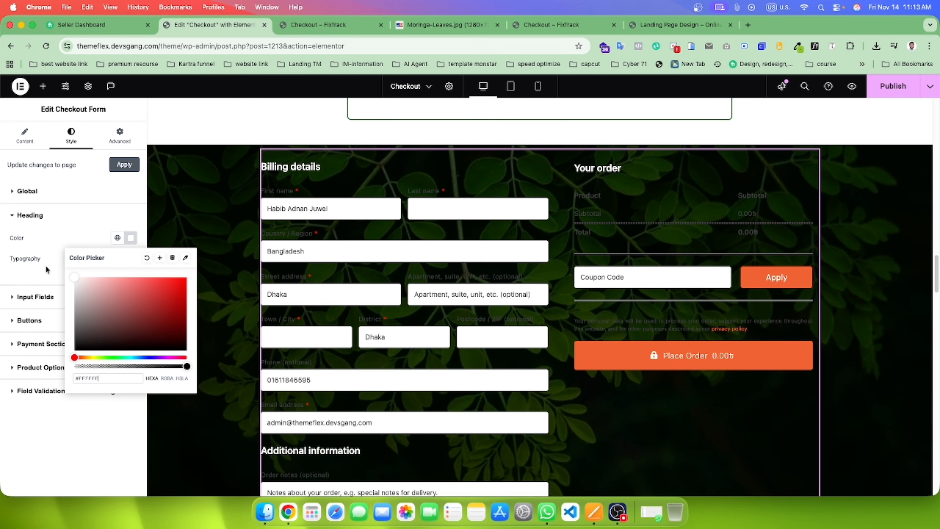
click(58, 459)
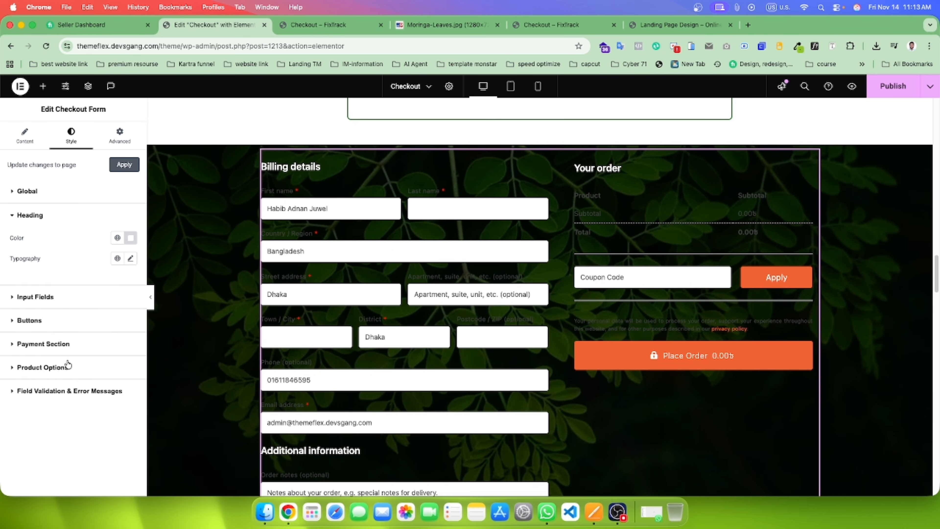
Step: Set the label color of the checkout form's input fields to white (#FFFFFF) and publish the page
click(62, 301)
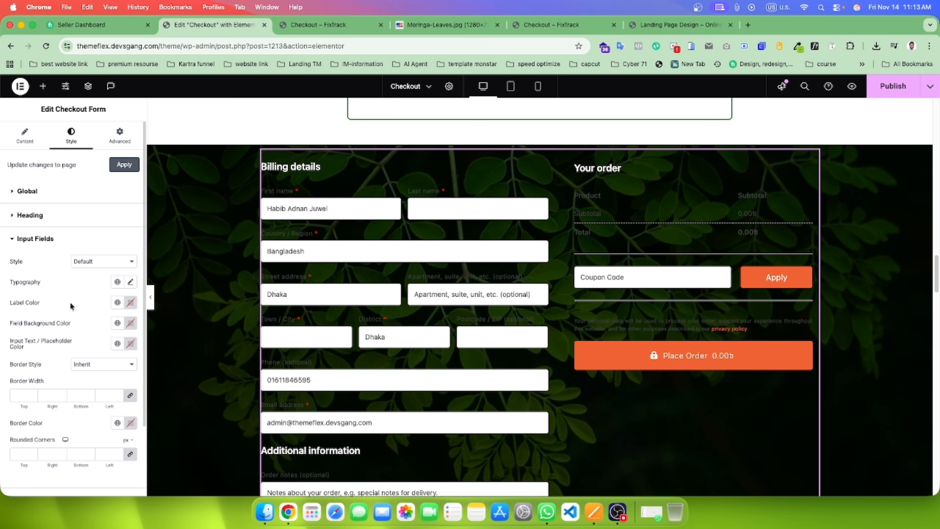
click(131, 303)
click(82, 351)
drag(81, 351, 61, 330)
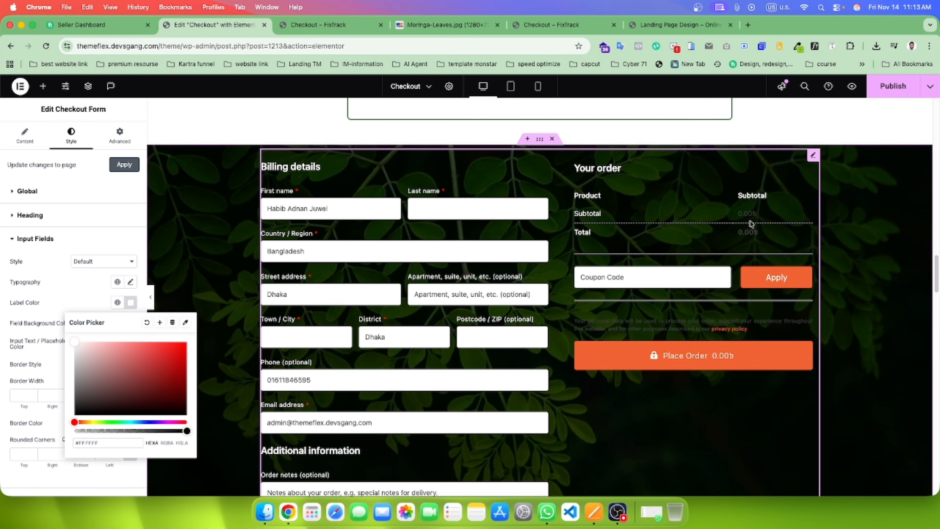
click(103, 281)
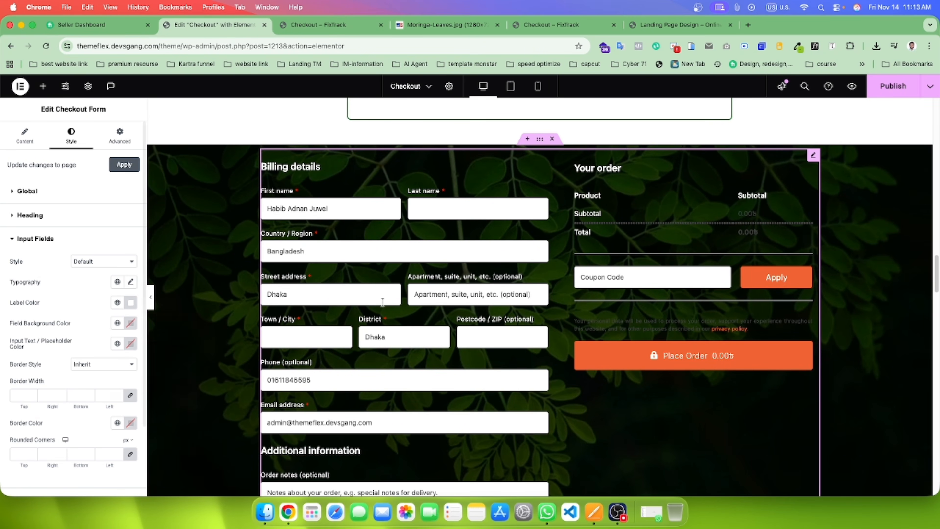
click(894, 86)
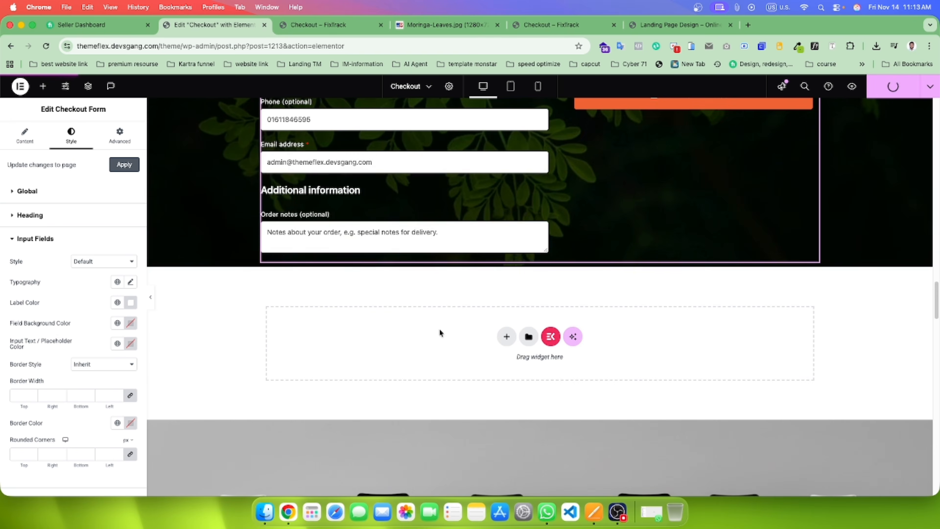
Step: Compare the published checkout form with the reference page's order form, payment options and Facebook call-to-action box
scroll(438, 331, up, 5)
click(350, 24)
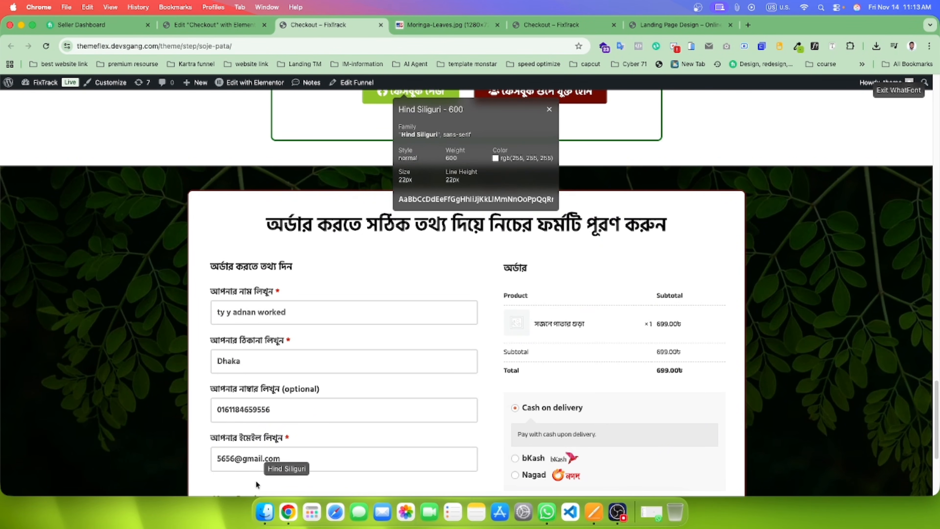
scroll(287, 444, down, 3)
scroll(287, 444, down, 2)
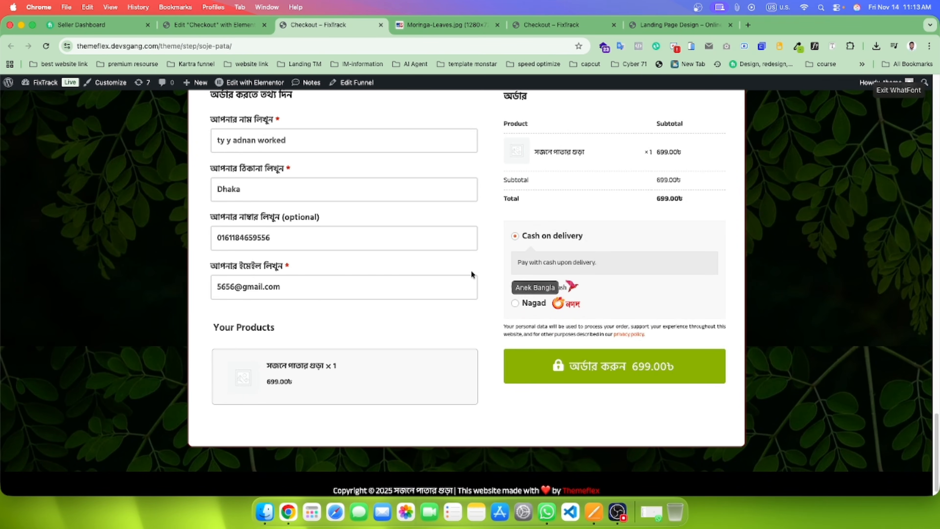
scroll(631, 255, up, 10)
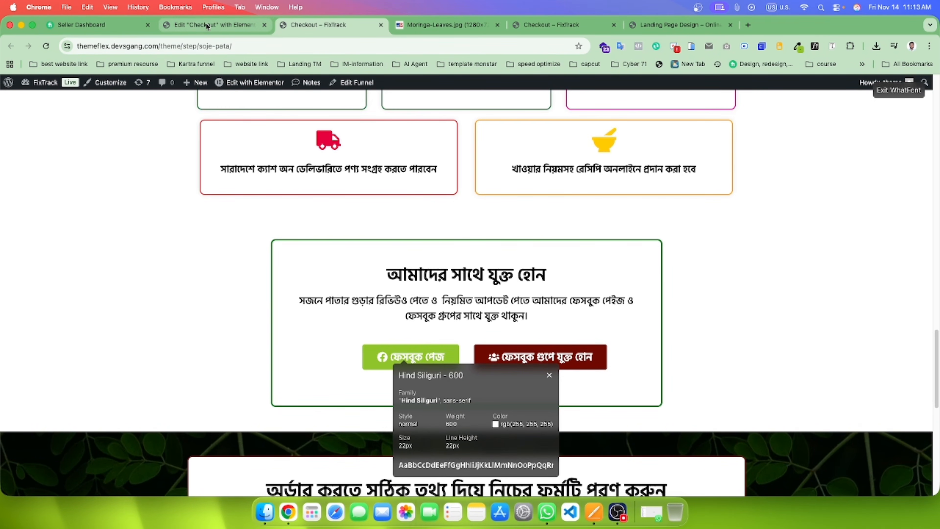
Step: Open the CartFlows settings of the Checkout step in the সজনে পাতার গুড়া funnel from the WordPress admin
click(242, 30)
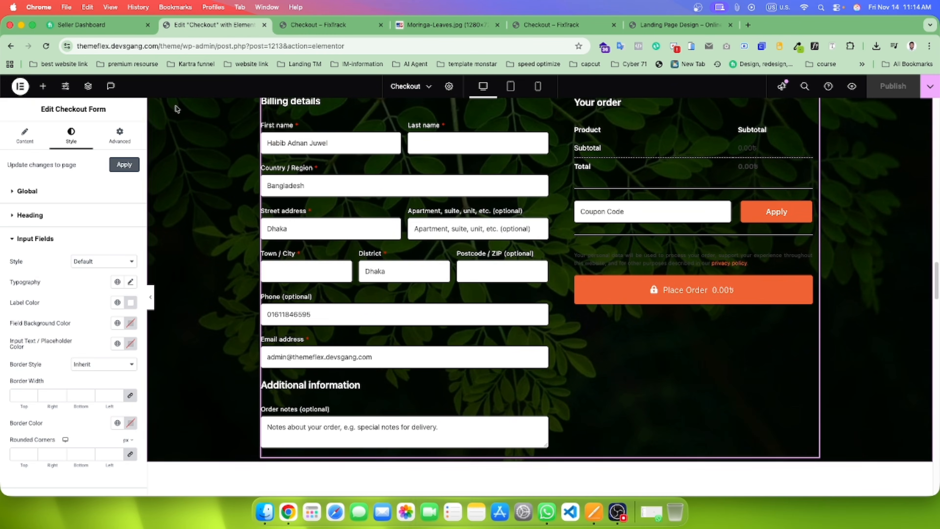
click(334, 33)
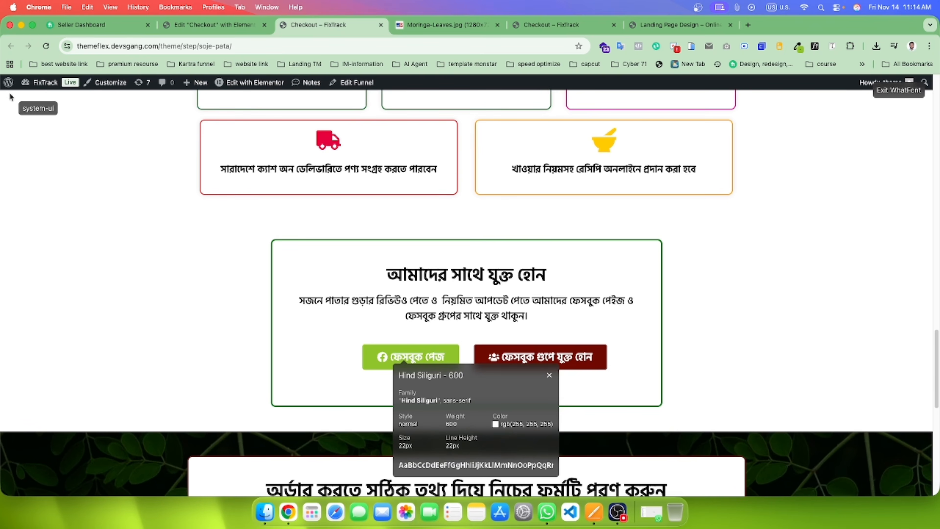
click(8, 83)
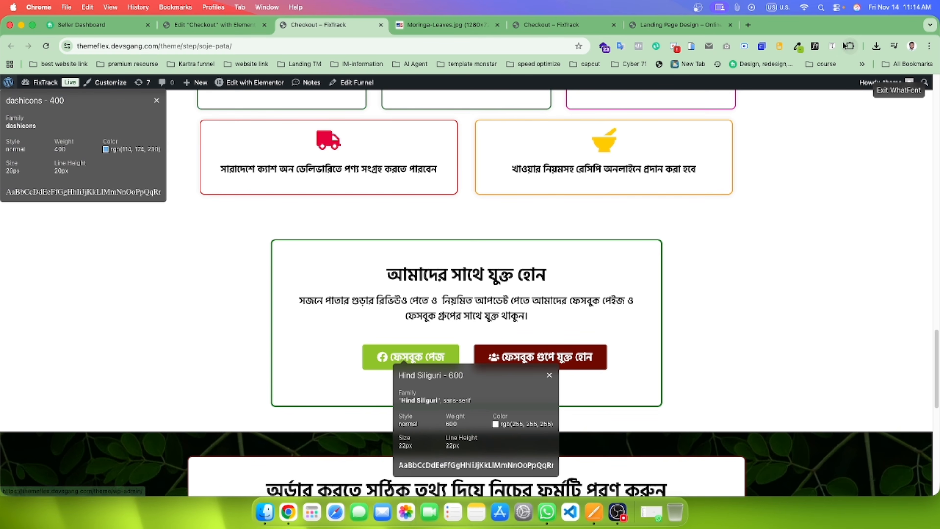
key(Escape)
click(8, 88)
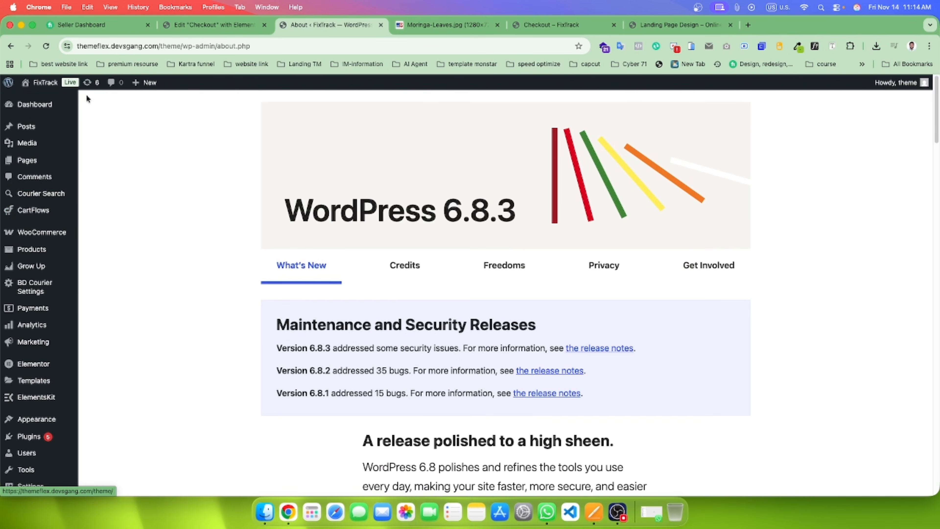
mouse_move(70, 208)
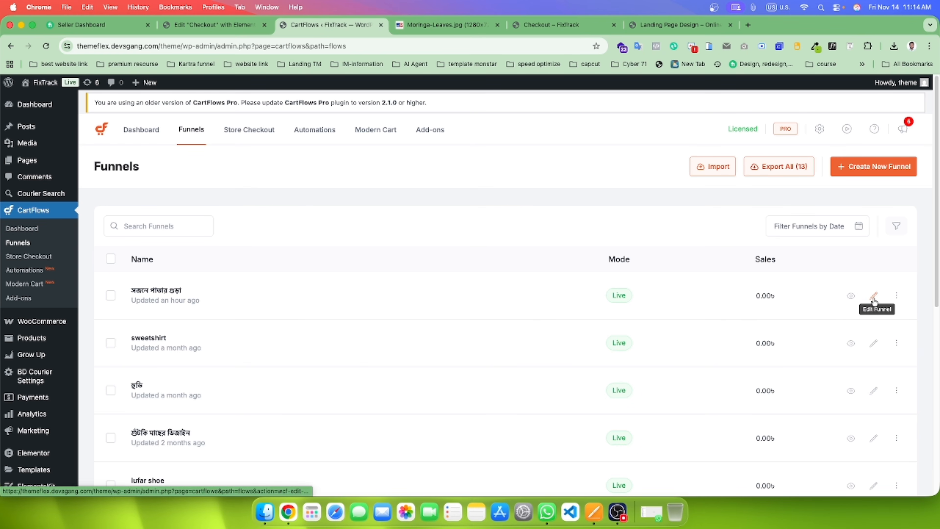
click(876, 310)
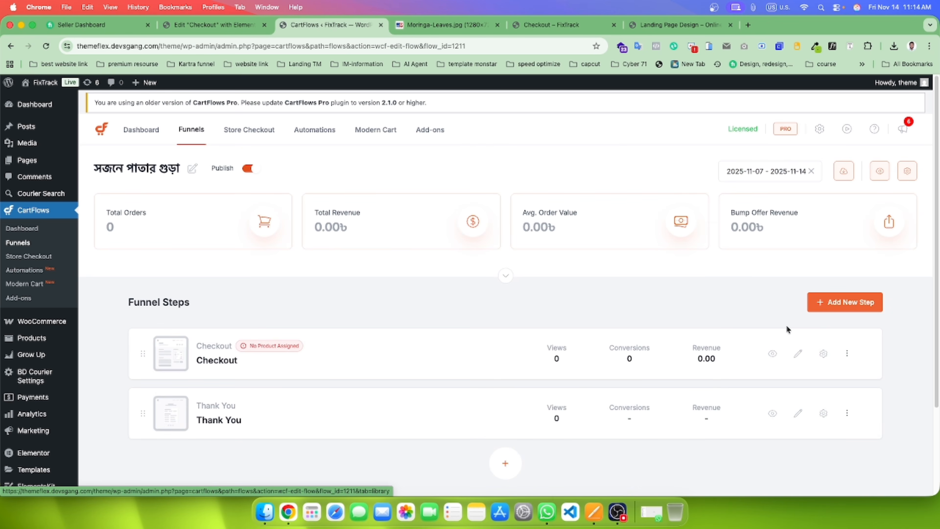
click(824, 355)
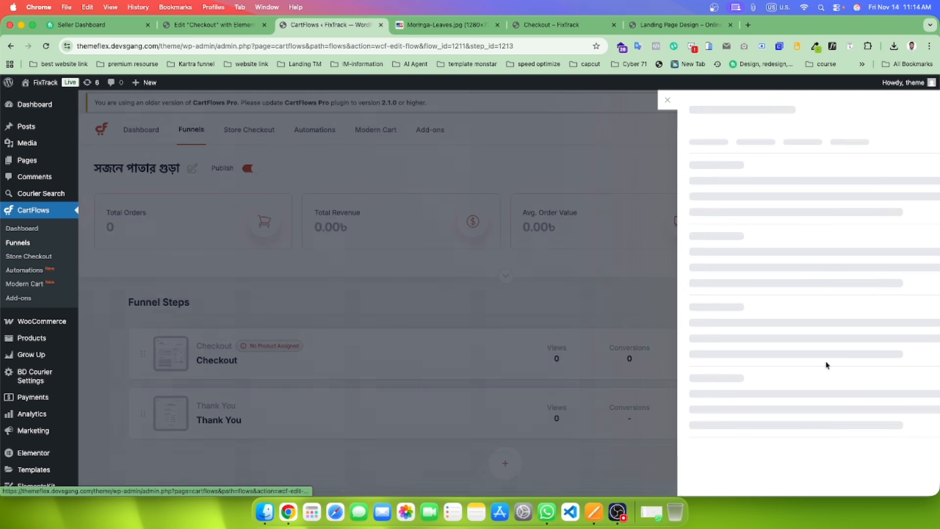
click(421, 293)
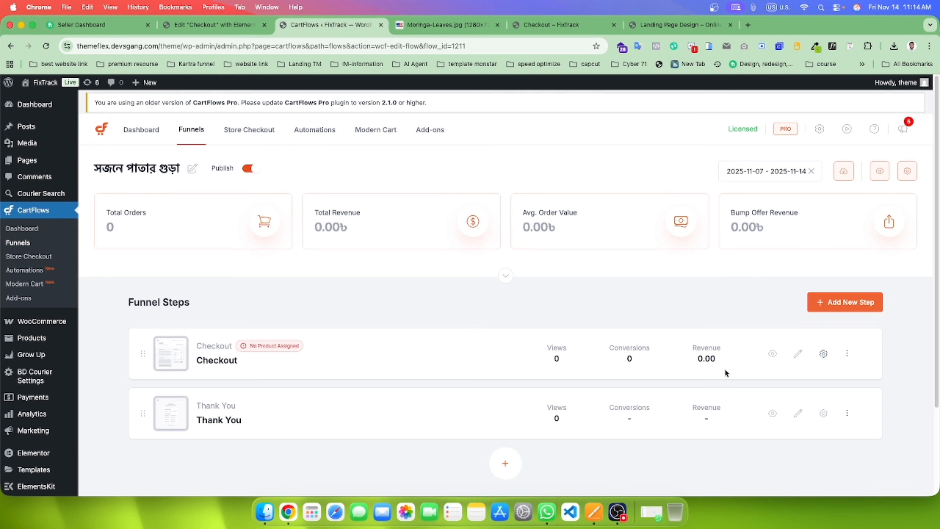
click(823, 354)
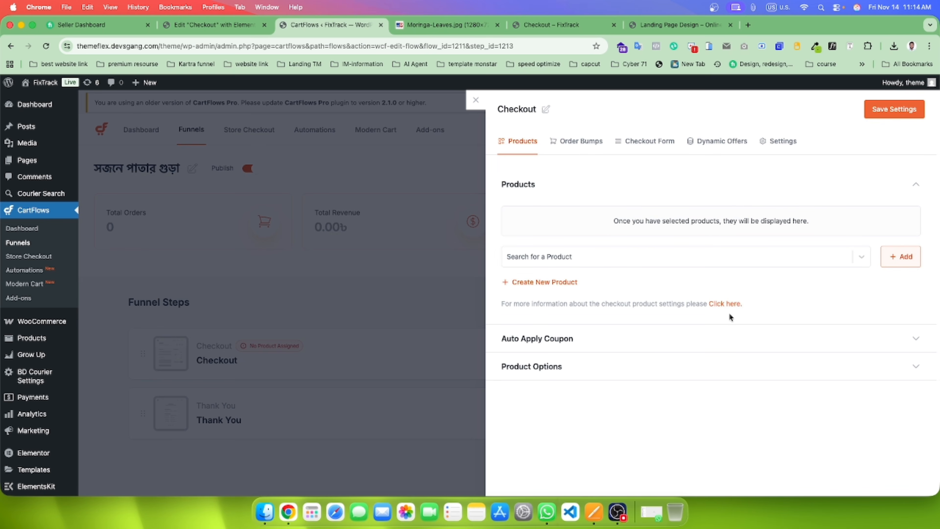
Step: Start a new product from the checkout's product settings and name it সজনে পাতার গুড়া in Bangla script
click(547, 282)
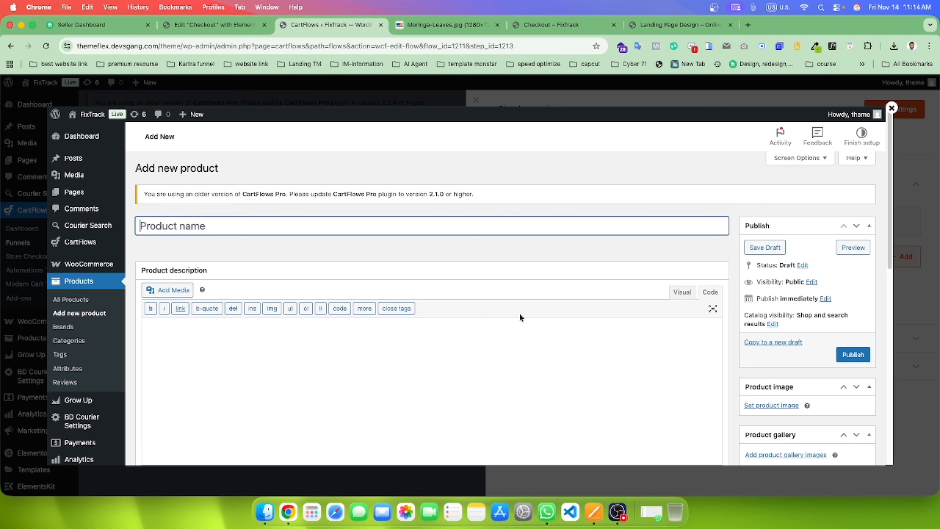
click(778, 7)
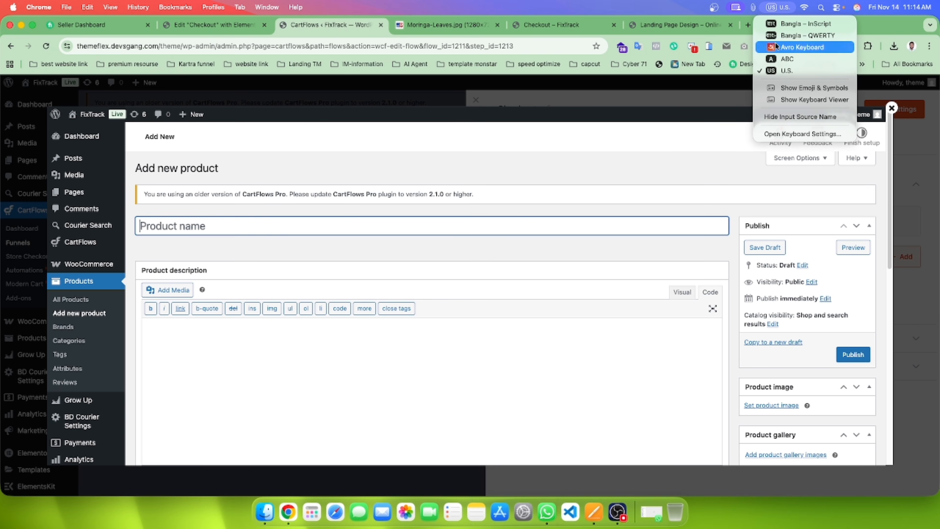
click(789, 47)
text(sojne)
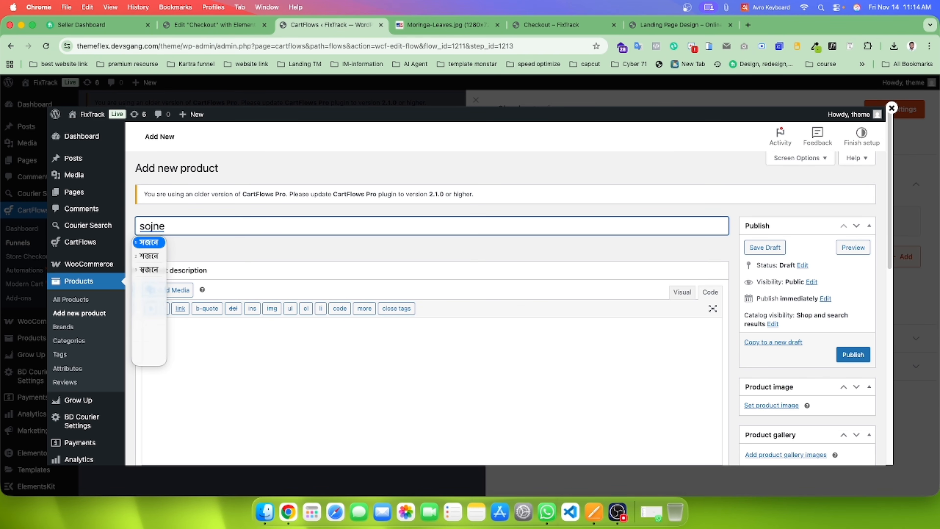
text( pat)
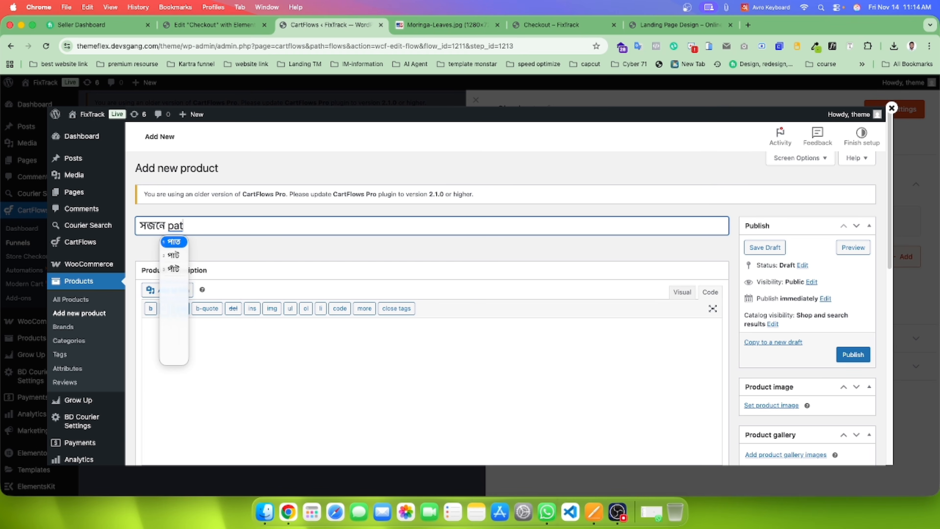
text(ar )
text(gu)
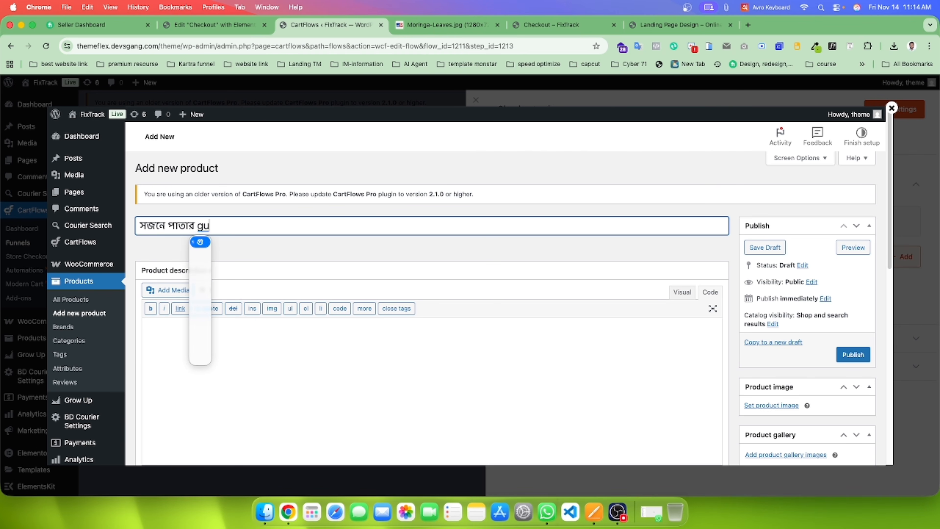
text(Ra)
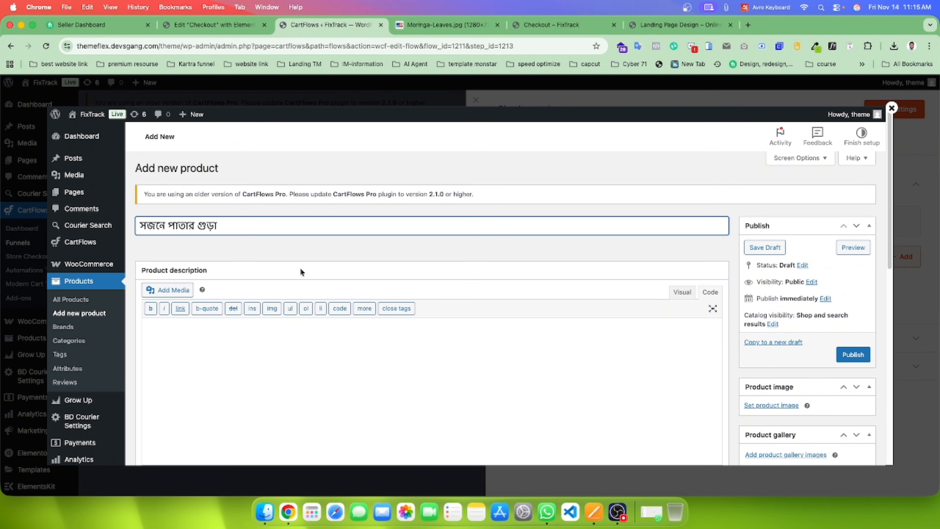
Step: Set the product's regular price to 550 and sale price to 450, and publish the product
scroll(300, 271, down, 5)
click(359, 388)
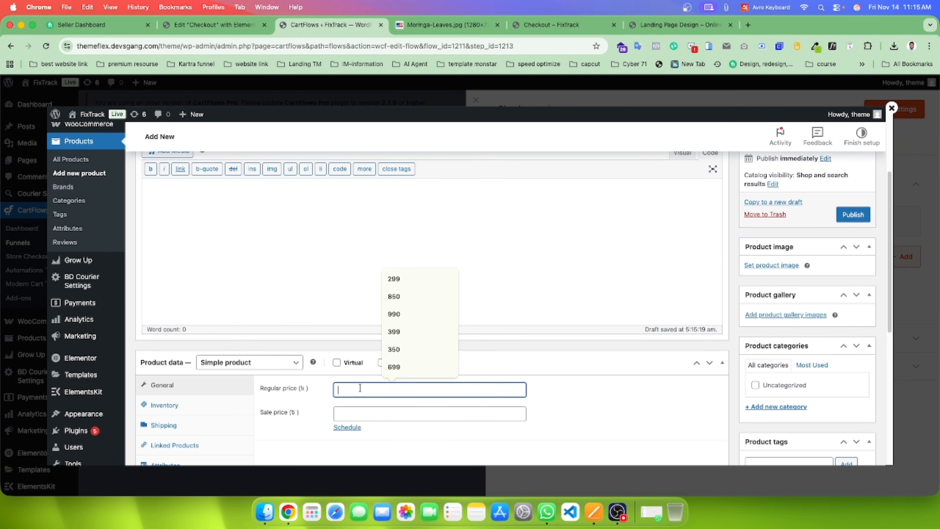
text(550)
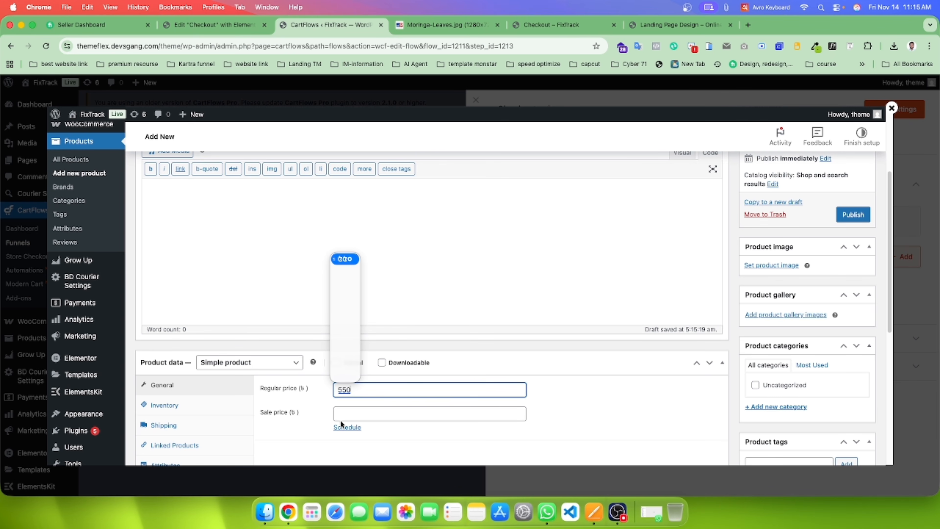
click(349, 416)
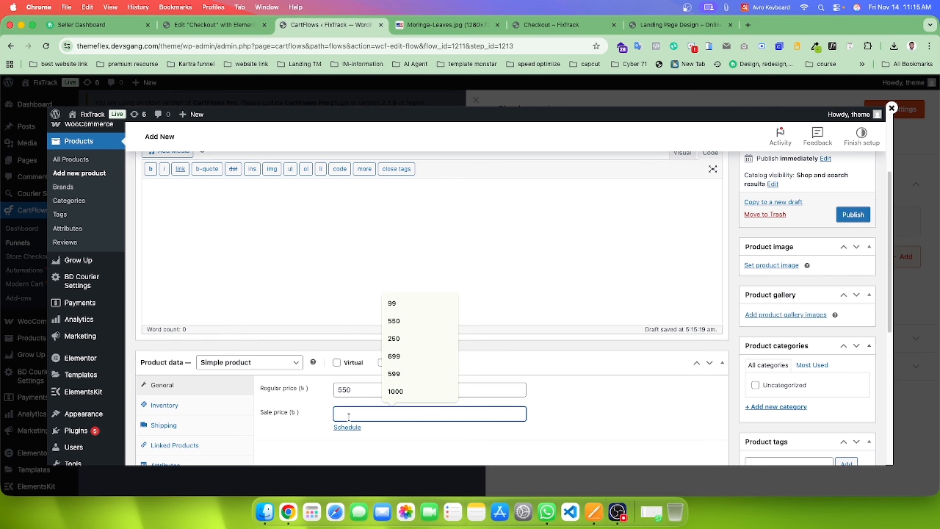
text(450)
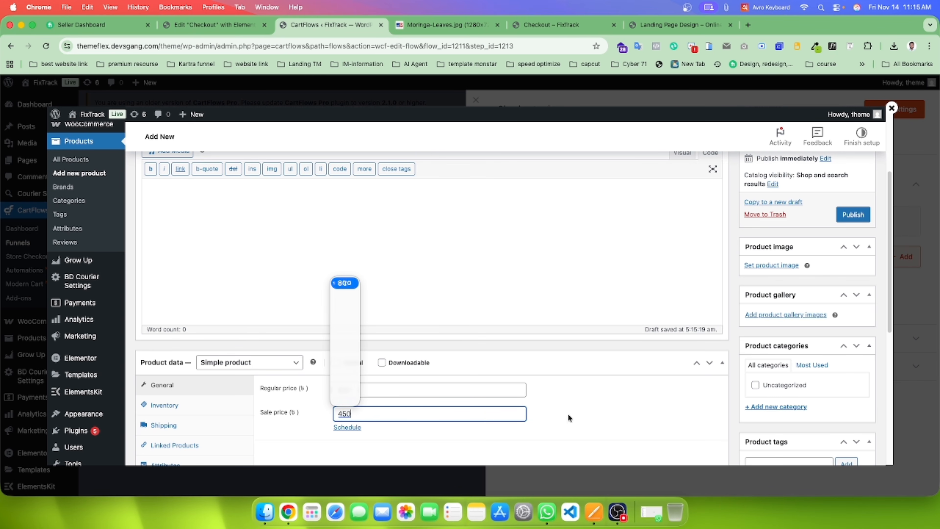
click(568, 418)
click(849, 215)
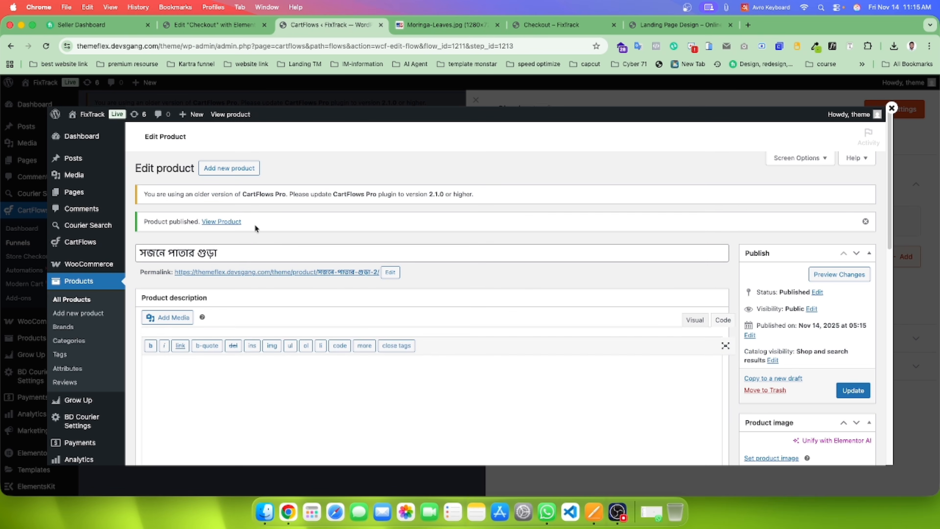
Step: Add the newly published 450৳ সজনে পাতার গুড়া product to the Checkout step and save the settings
triple_click(246, 246)
key(super+c)
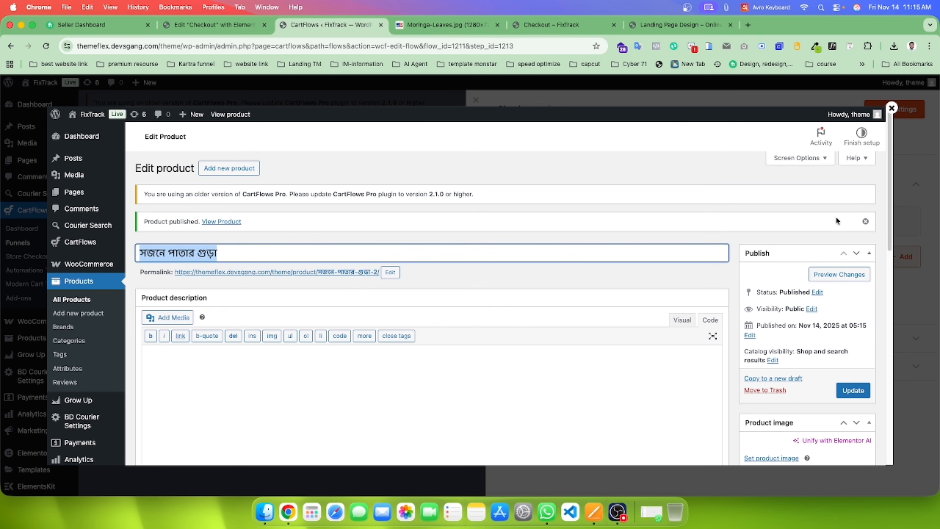
click(892, 108)
click(562, 257)
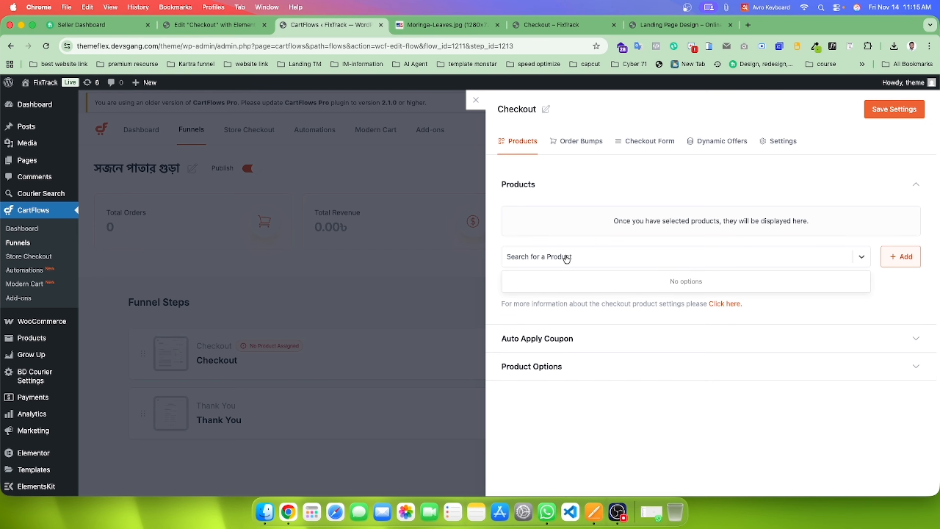
key(super+v)
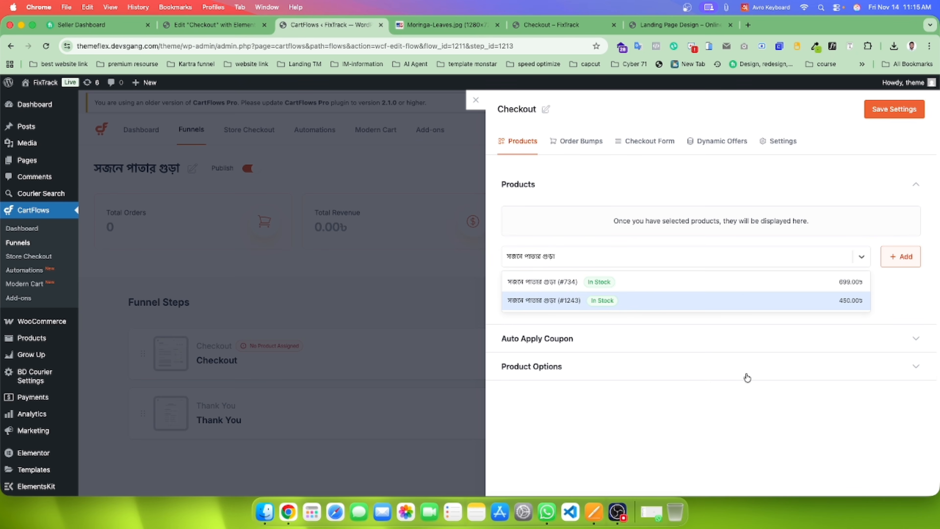
click(848, 301)
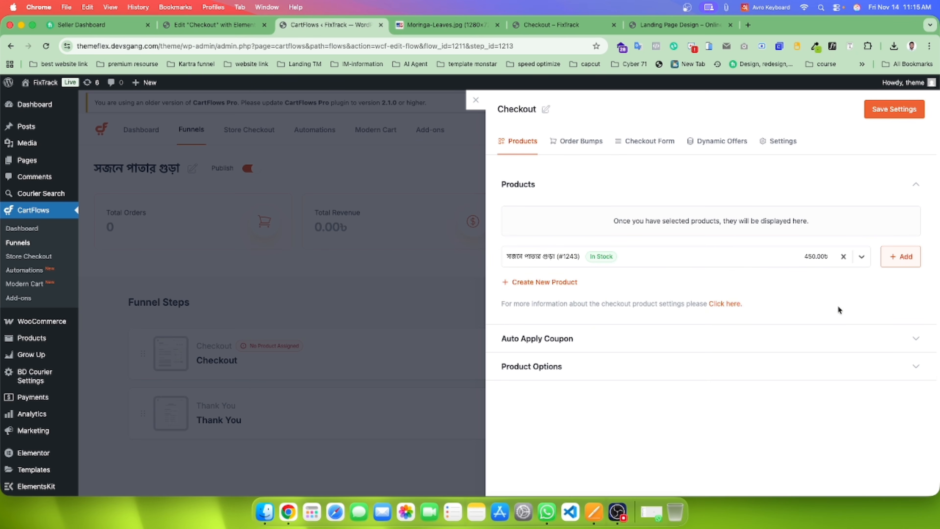
click(886, 259)
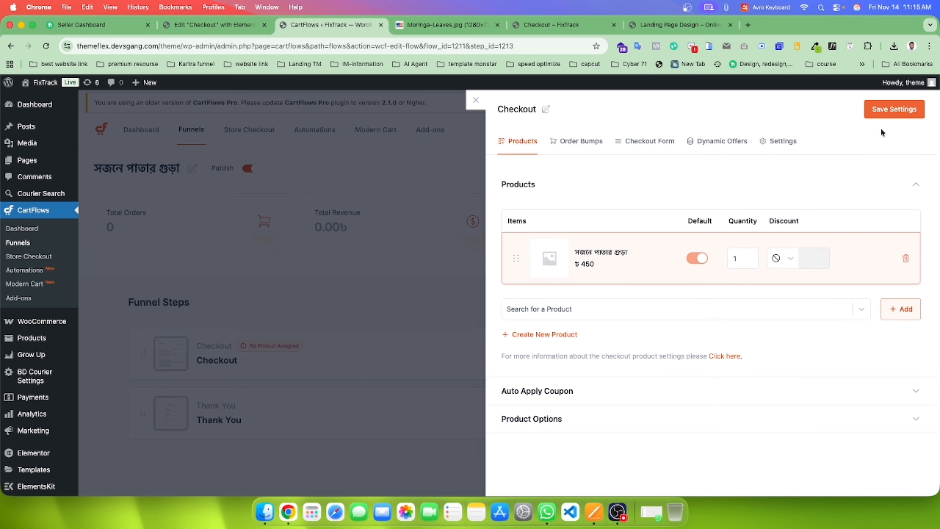
click(903, 110)
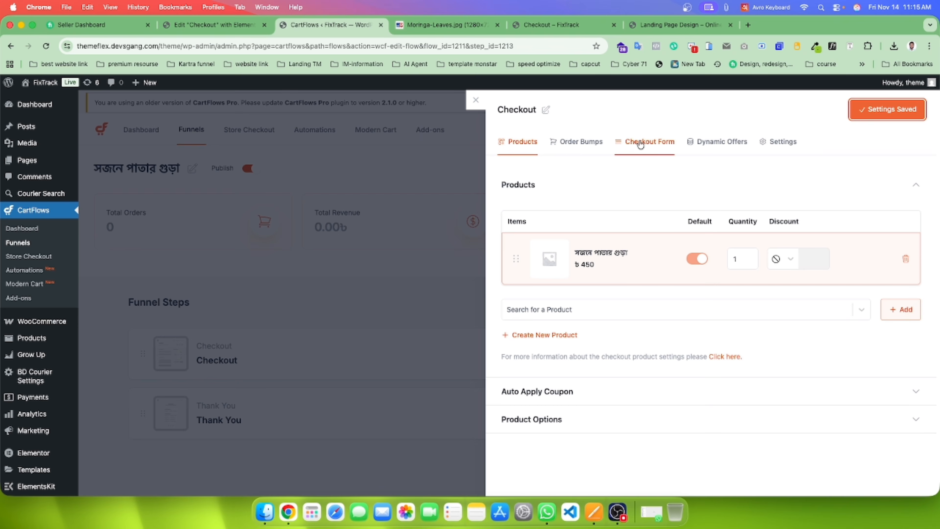
Step: Enable the custom field editor in the Checkout step's form settings and bring up its billing field list
click(648, 147)
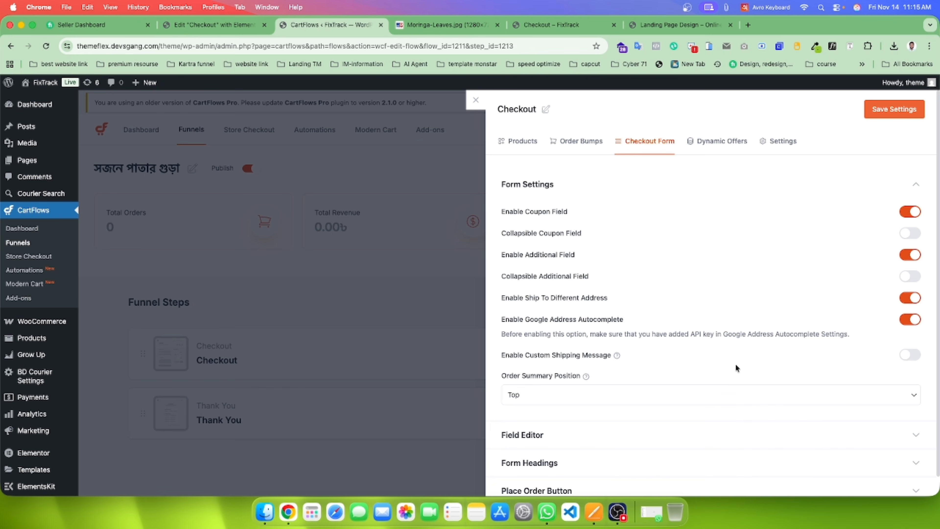
scroll(611, 384, down, 1)
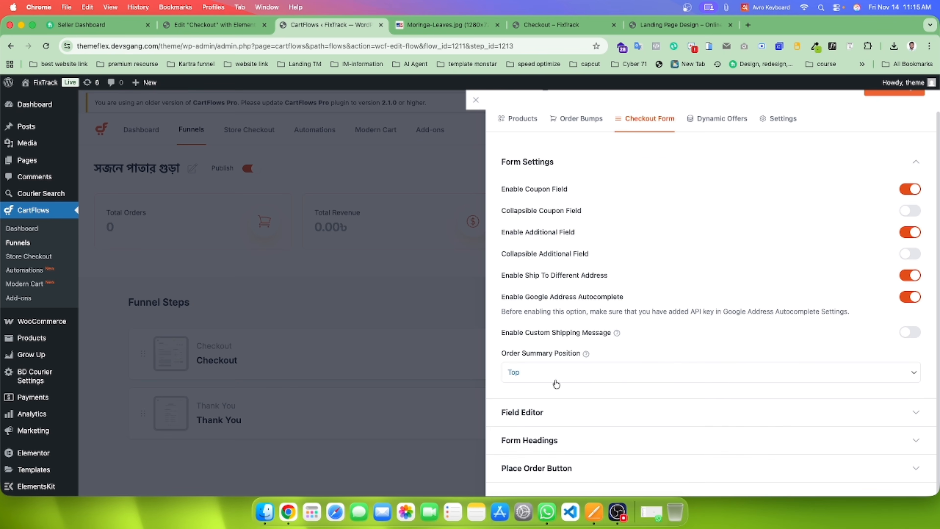
click(551, 419)
scroll(600, 384, down, 2)
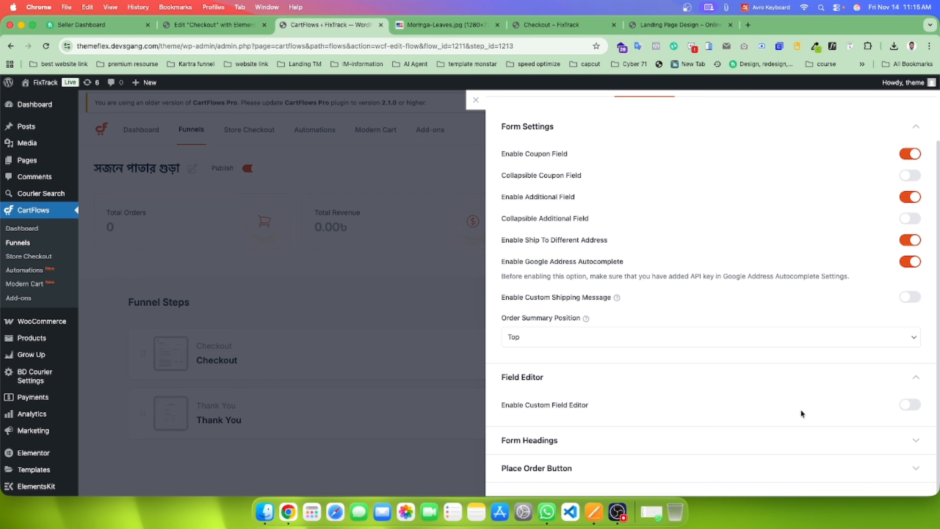
click(908, 404)
scroll(759, 334, down, 10)
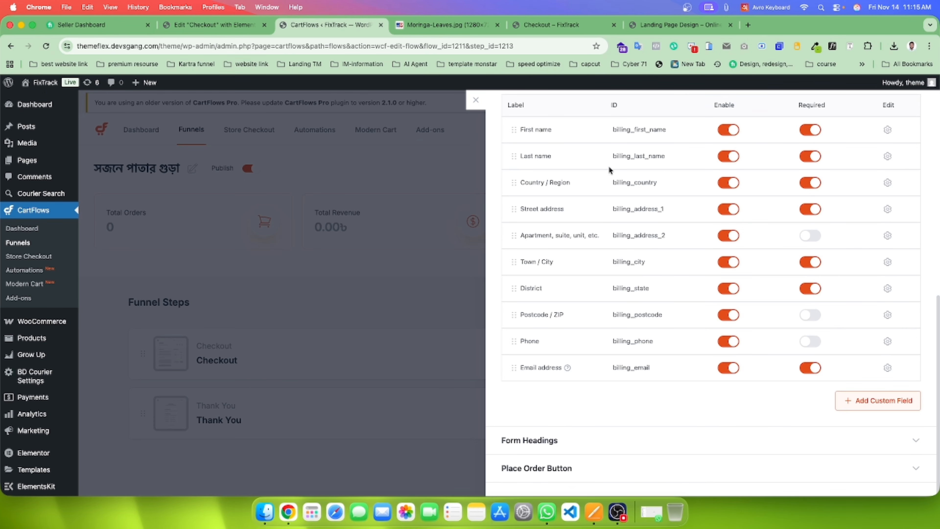
Step: Disable the Last name, Country / Region, Street address and Apartment, suite, unit billing fields
click(718, 155)
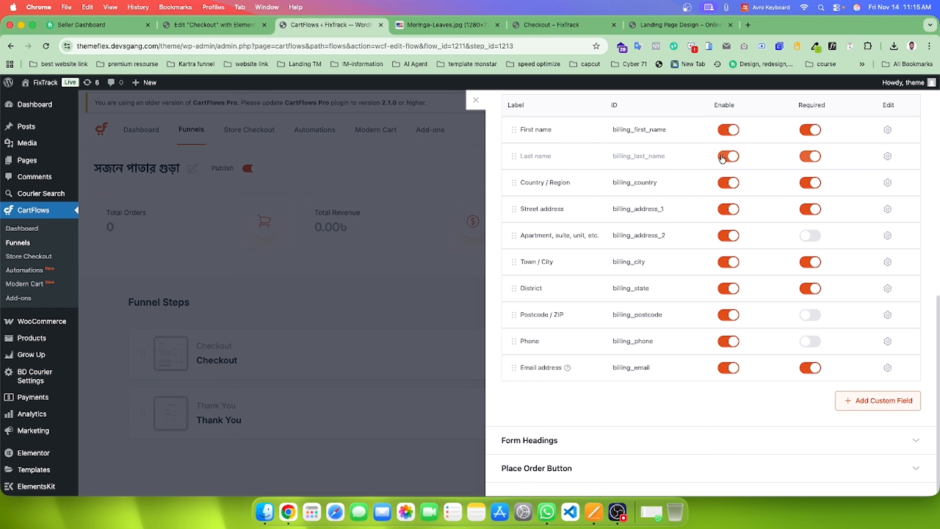
click(725, 183)
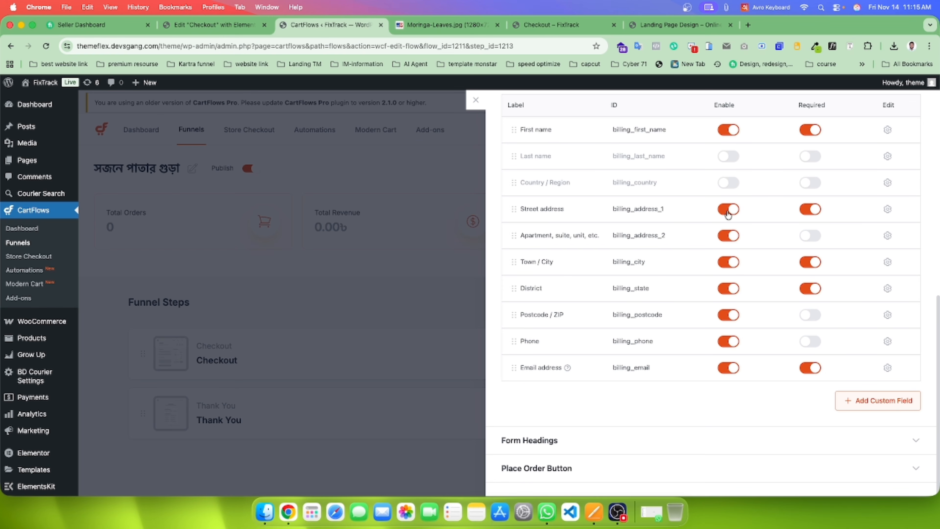
click(727, 214)
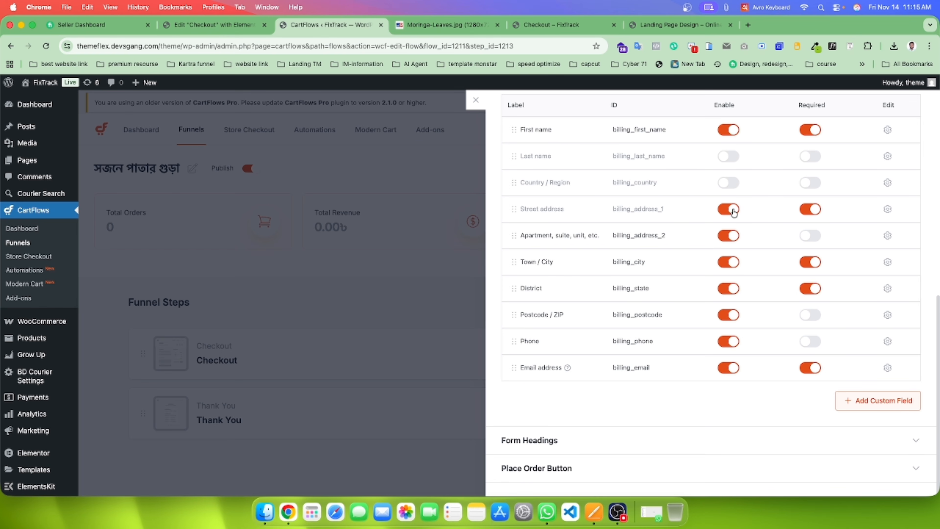
click(719, 236)
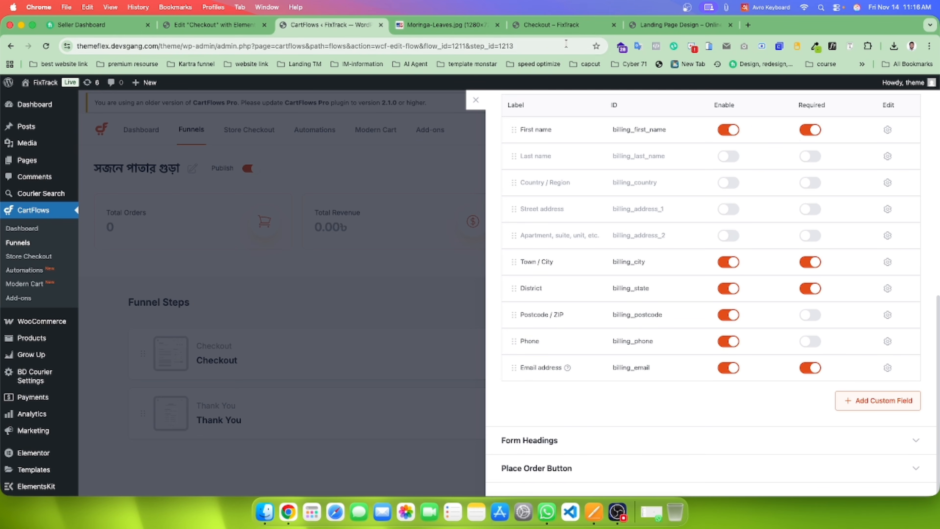
Step: Open the reference landing page in a separate tab and examine which fields its order form contains
click(559, 25)
scroll(420, 275, down, 10)
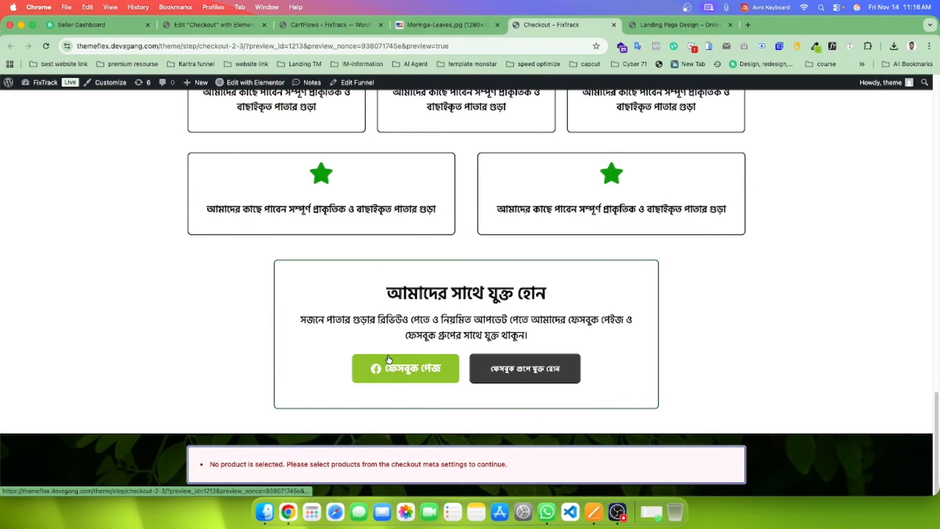
click(332, 25)
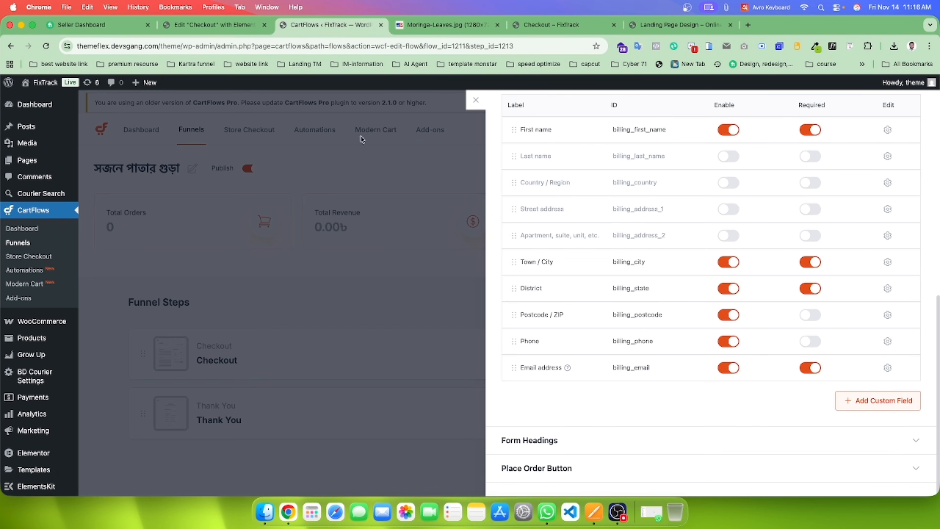
click(568, 26)
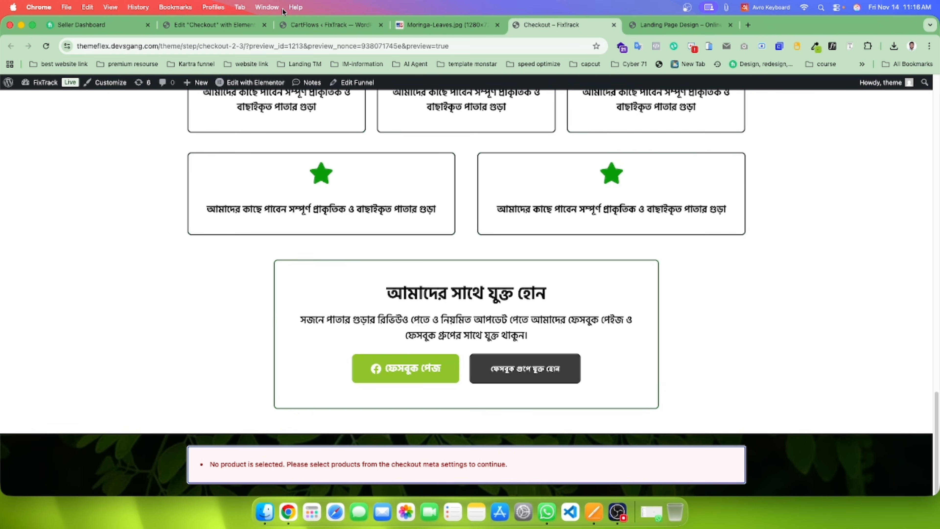
click(316, 29)
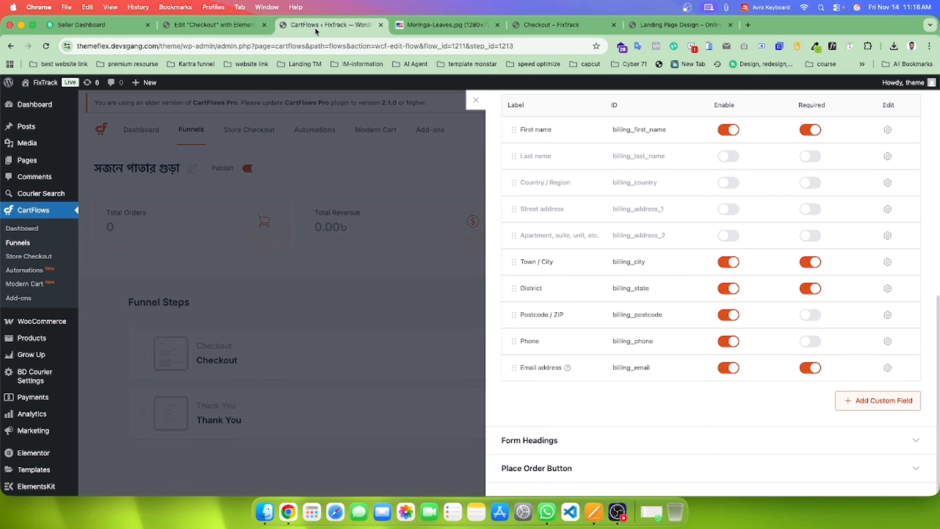
click(12, 48)
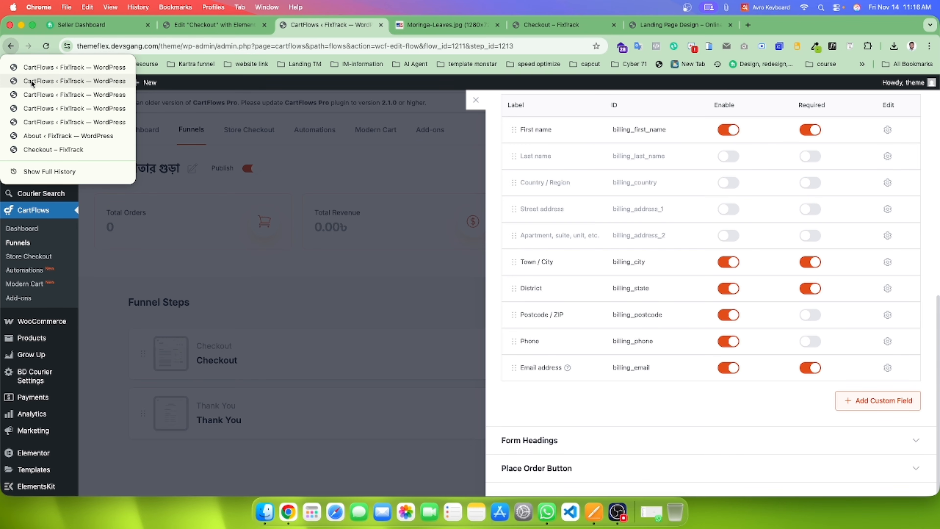
super+click(29, 93)
mouse_move(40, 87)
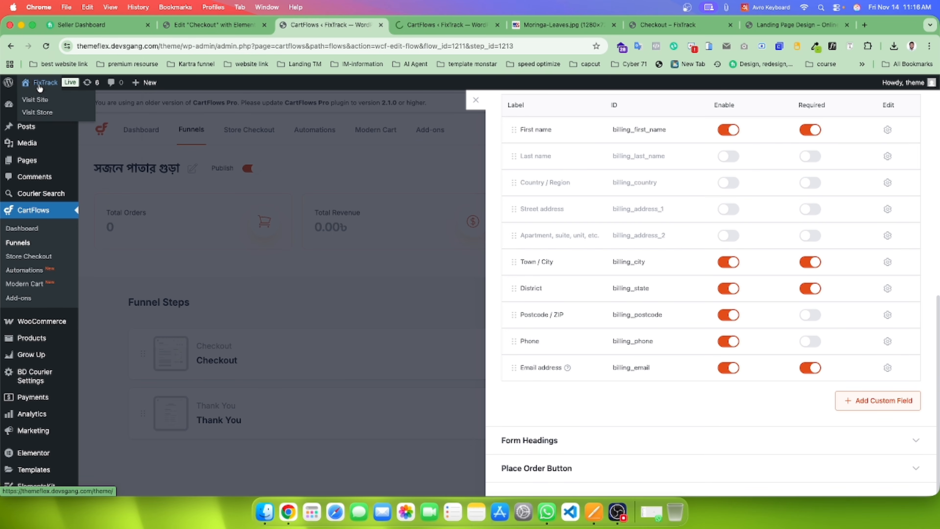
click(439, 22)
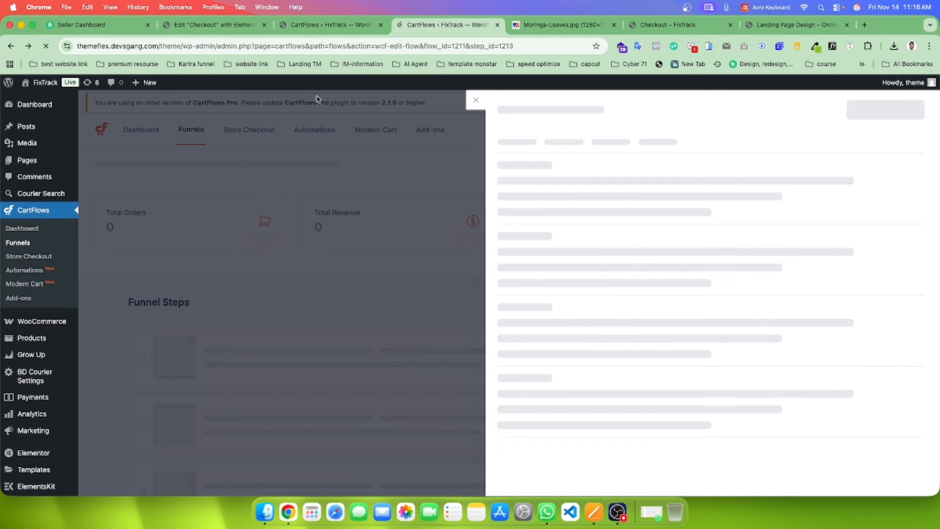
click(11, 46)
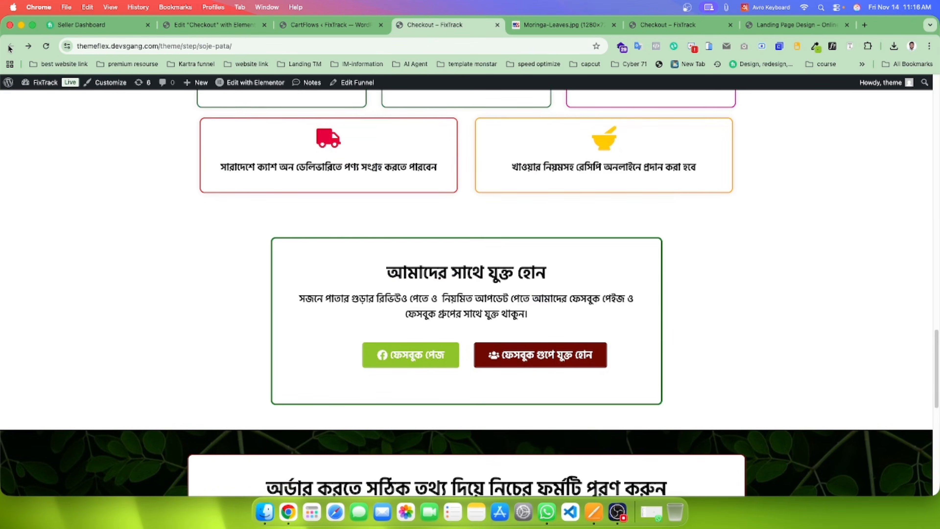
scroll(514, 261, down, 10)
scroll(189, 170, up, 1)
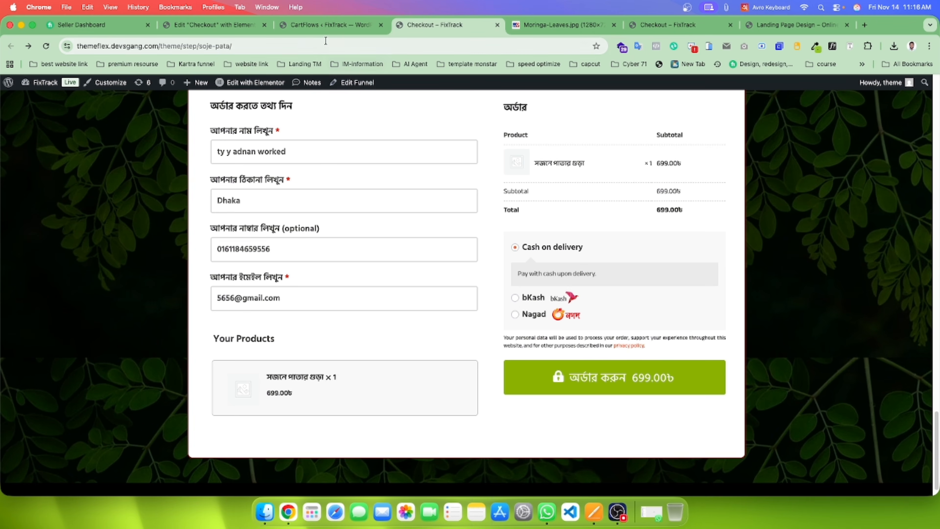
Step: Re-enable the Street address billing field and disable Town / City, District and Postcode / ZIP
click(326, 24)
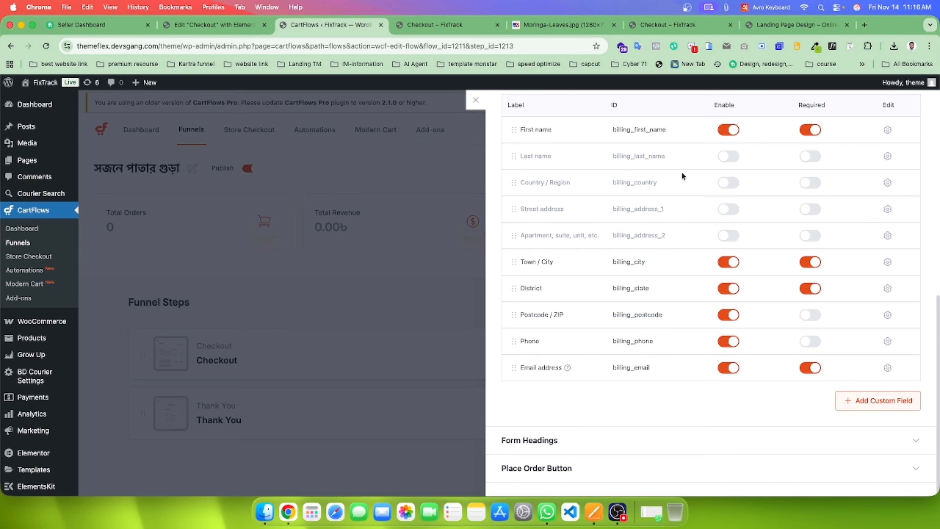
click(721, 214)
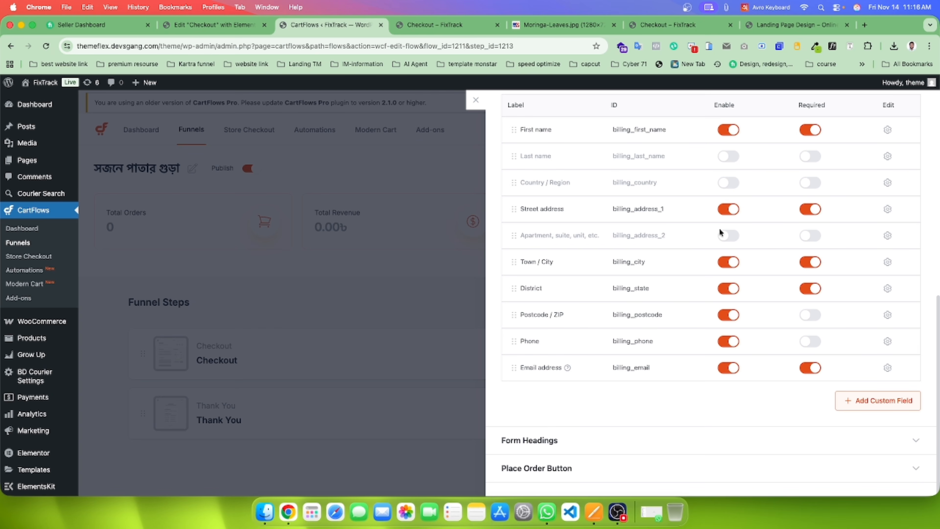
click(724, 263)
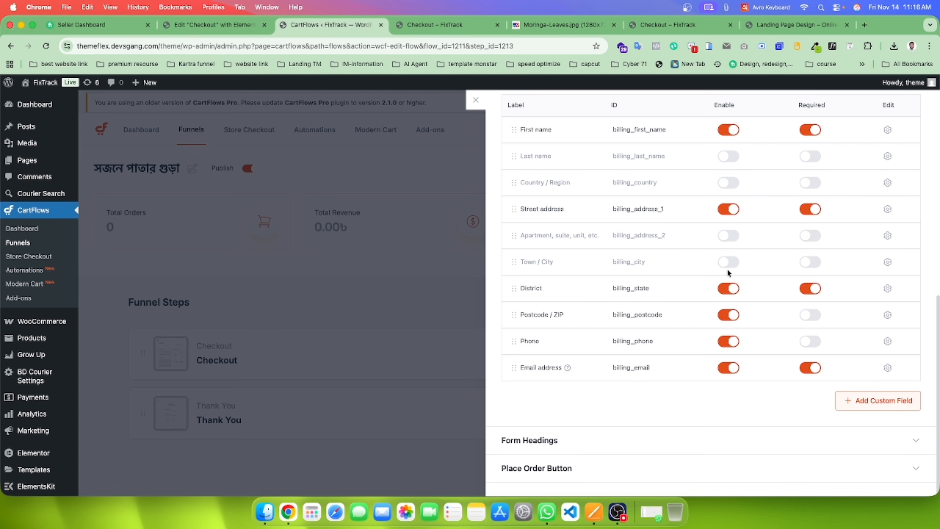
click(725, 289)
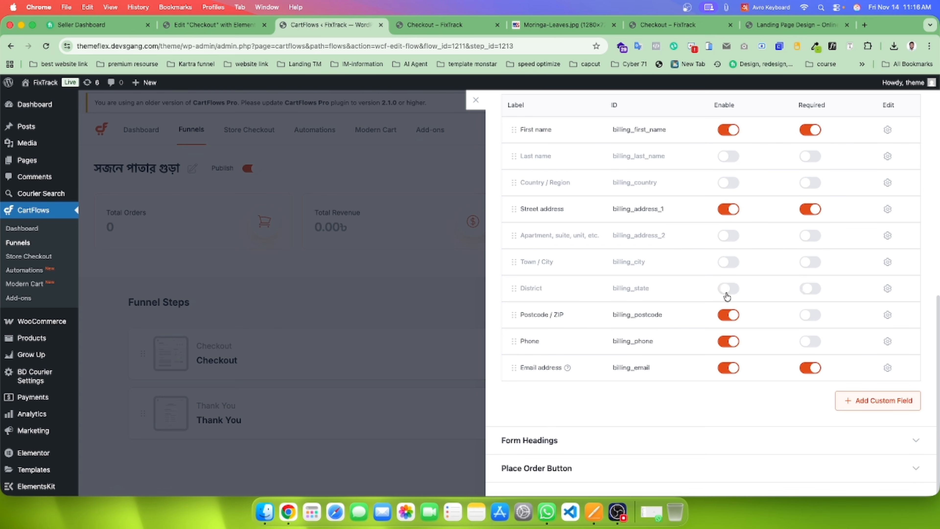
click(734, 319)
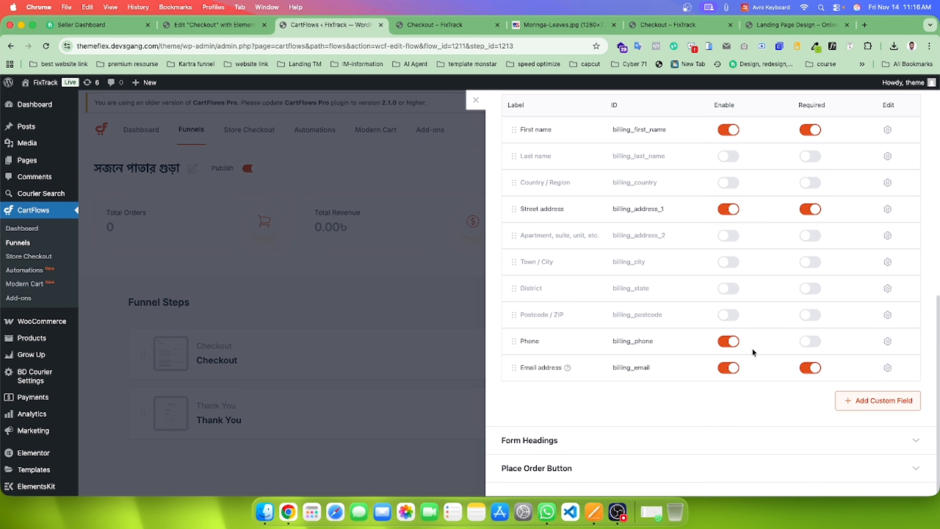
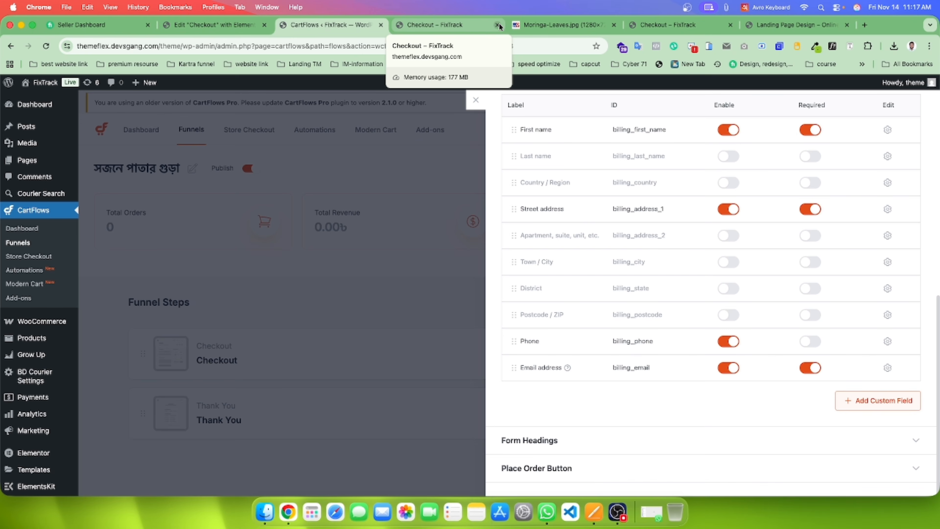
Step: Set the First name field's width to 100% and its label to আপনার নাম লিখুন, matching the reference order form
click(422, 28)
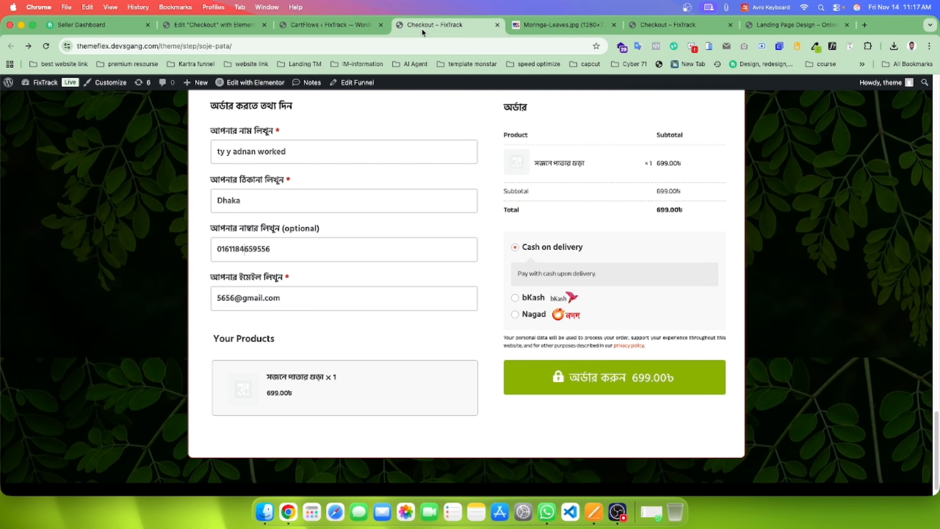
double_click(245, 132)
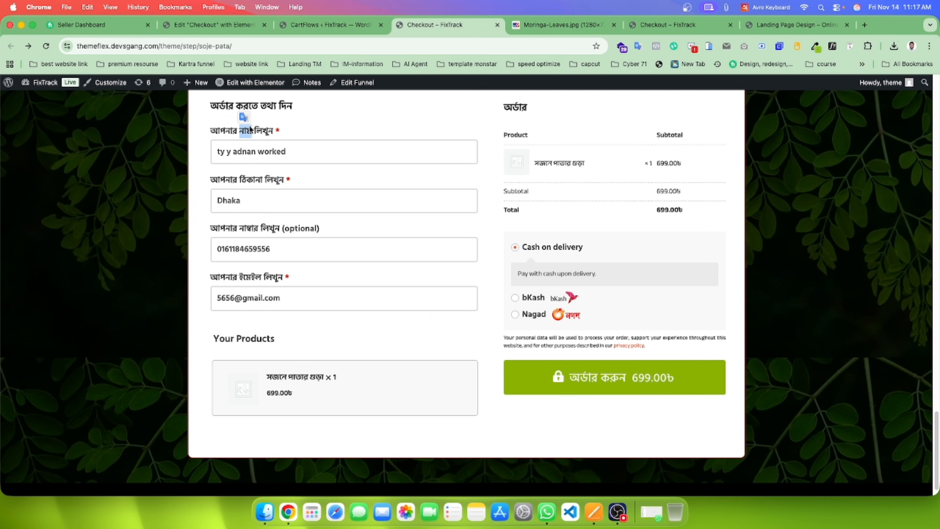
click(330, 25)
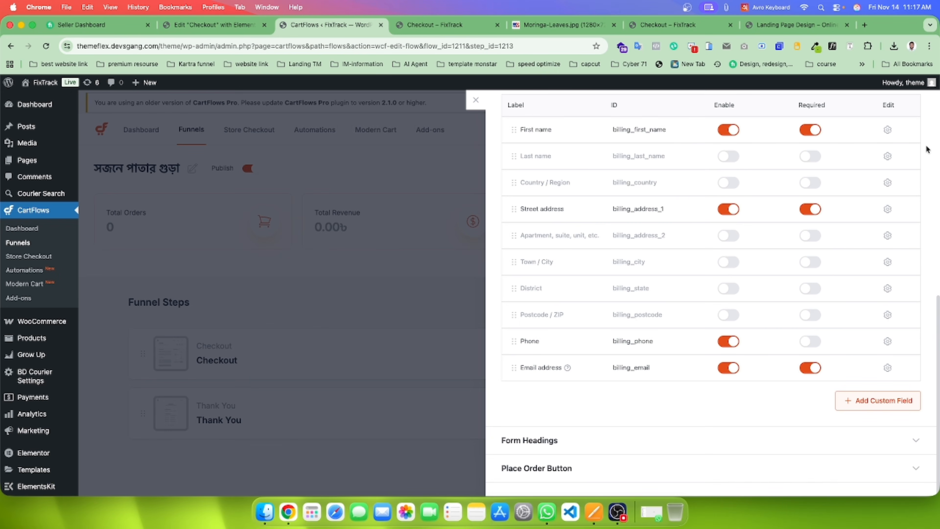
click(888, 130)
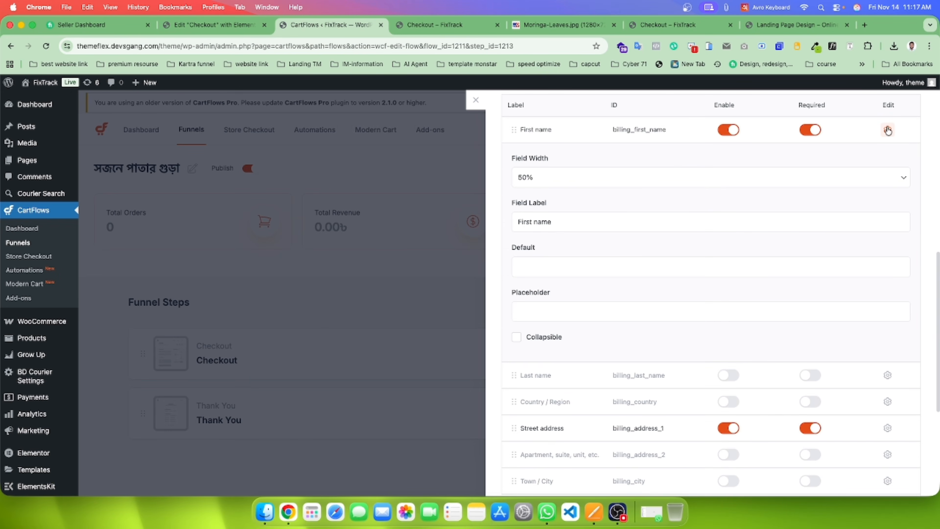
click(565, 182)
click(566, 183)
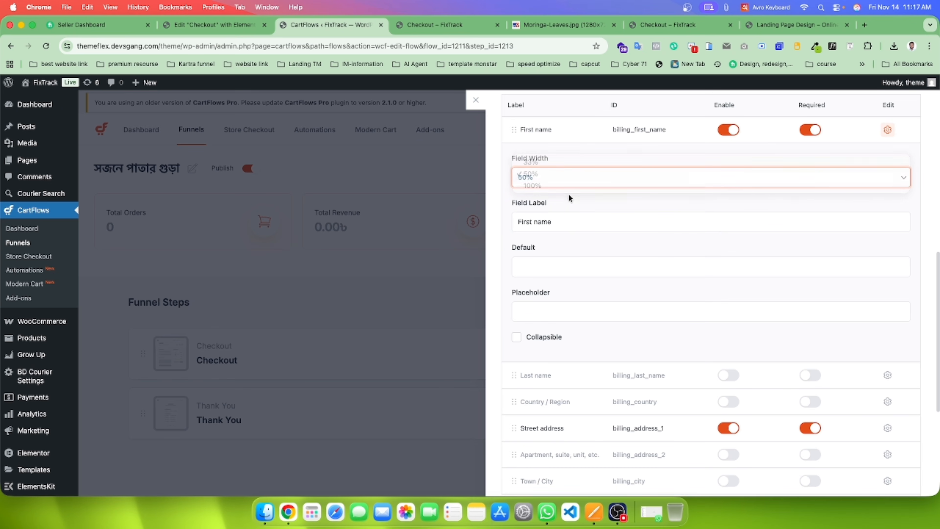
click(568, 220)
triple_click(568, 219)
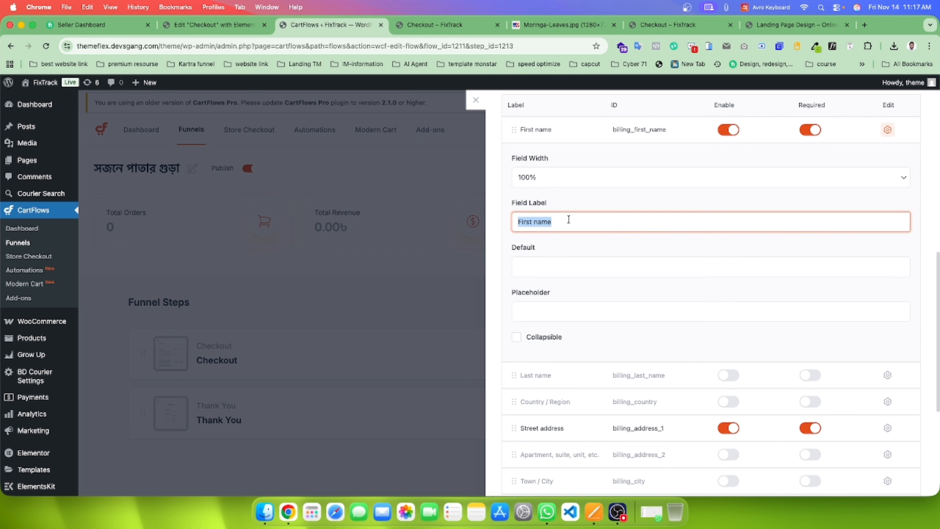
key(BackSpace)
click(580, 250)
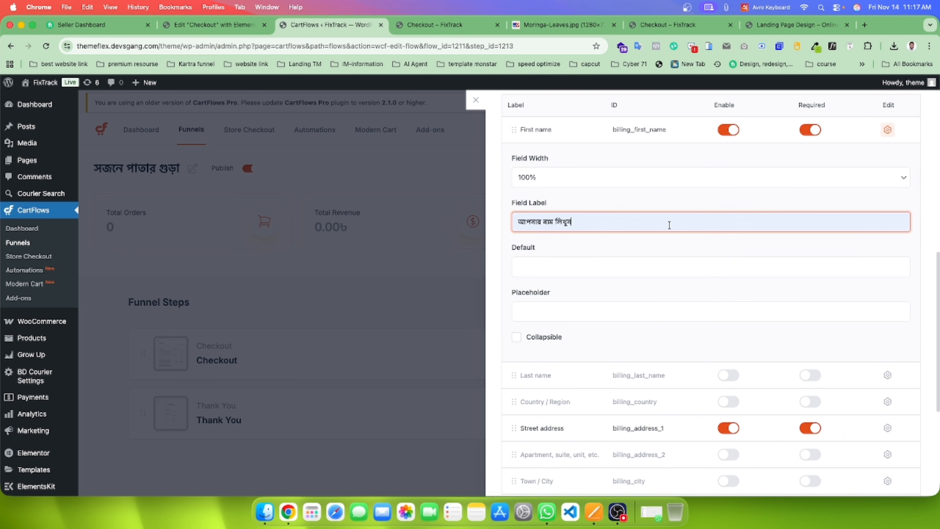
click(887, 131)
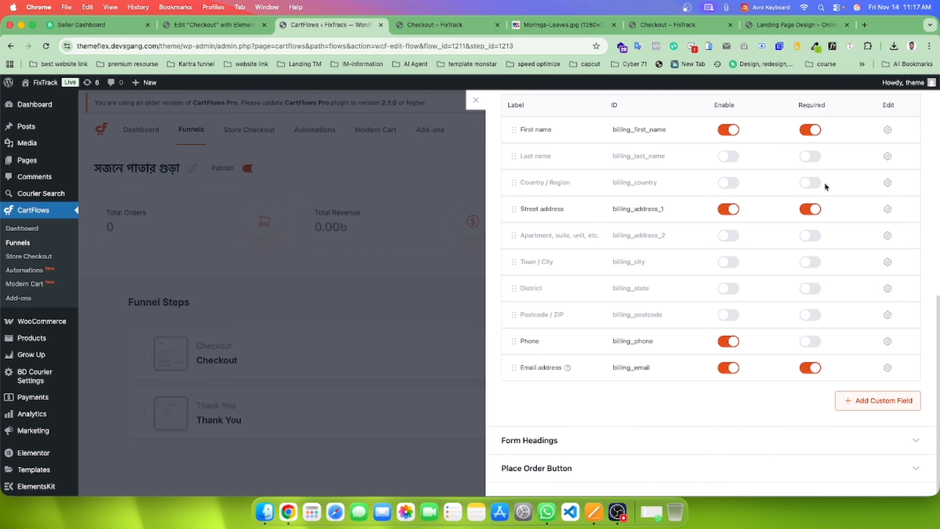
Step: Set the Street address field's width to 100% and its label to আপনার ঠিকানা লিখুন
click(886, 209)
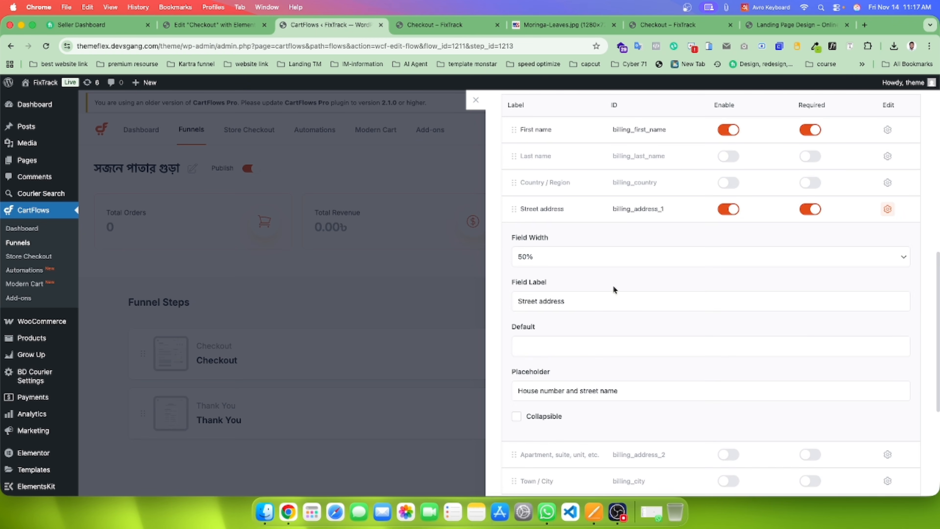
click(598, 260)
click(594, 267)
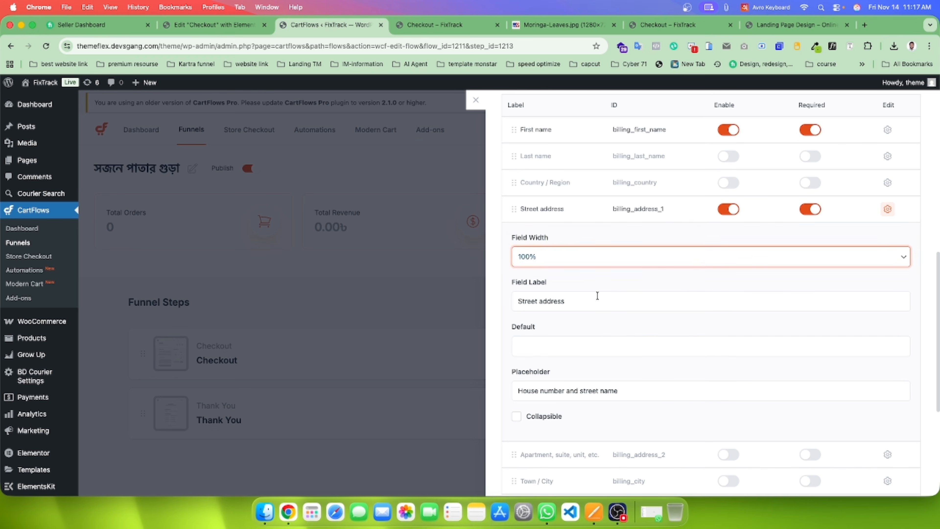
triple_click(594, 302)
key(BackSpace)
click(594, 302)
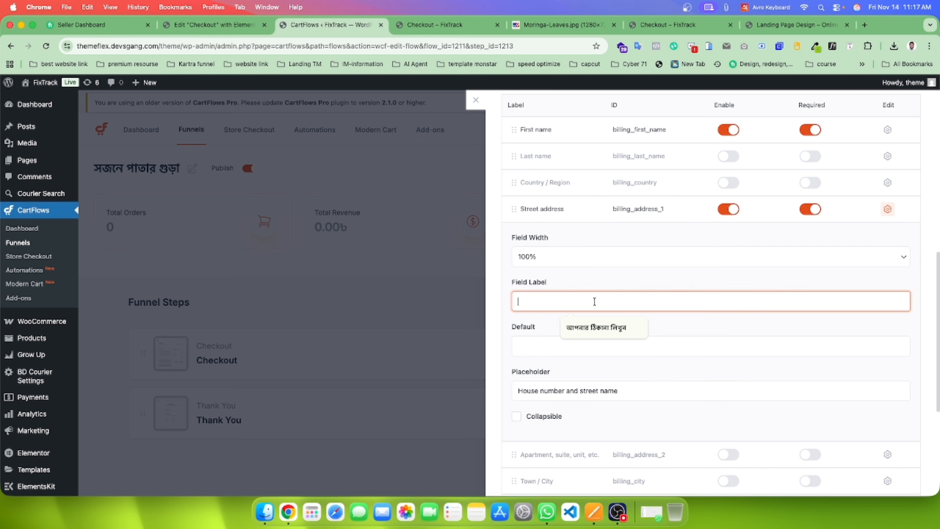
click(600, 340)
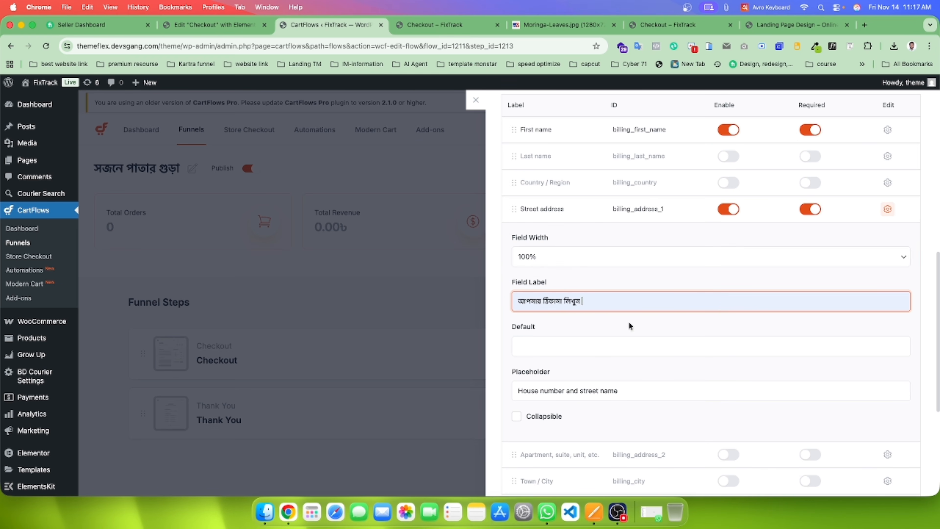
click(887, 210)
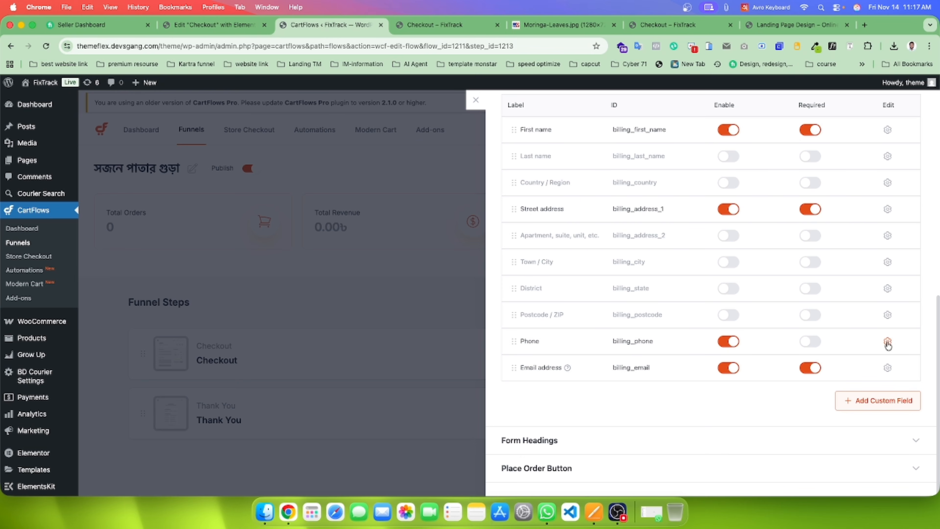
Step: Make the Phone billing field required and clear its field label
click(814, 343)
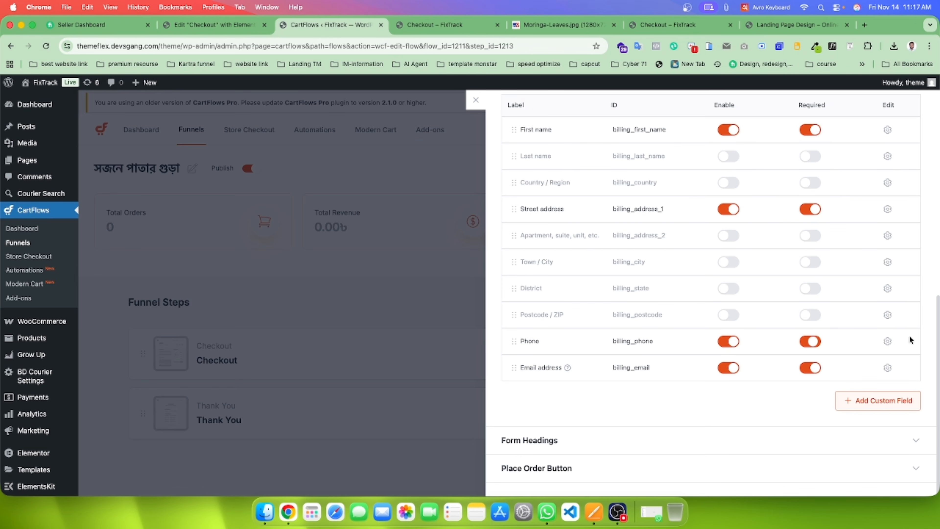
click(888, 341)
scroll(889, 337, down, 6)
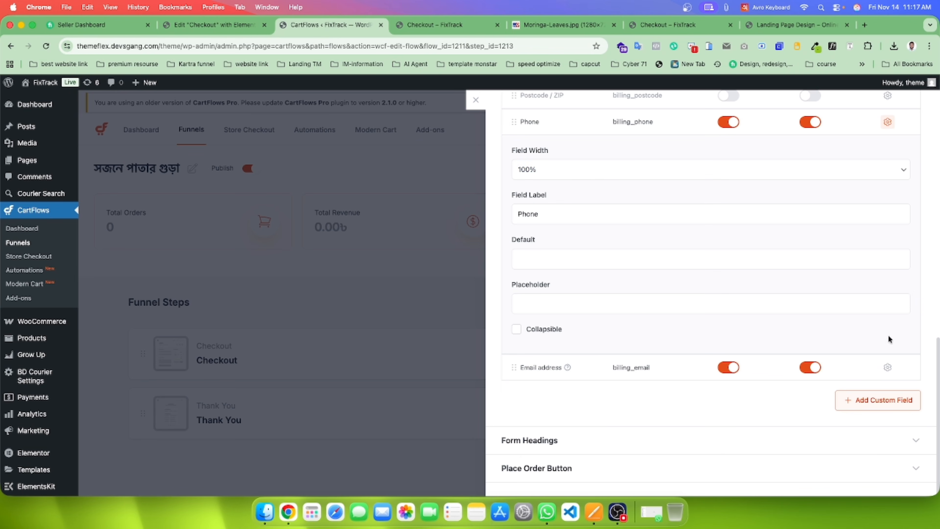
double_click(580, 210)
key(BackSpace)
key(BackSpace)
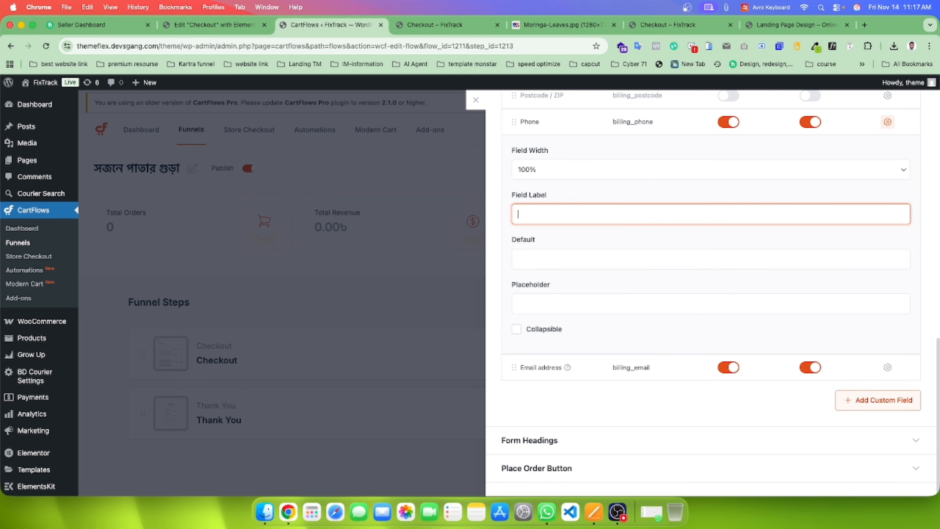
click(579, 210)
click(574, 216)
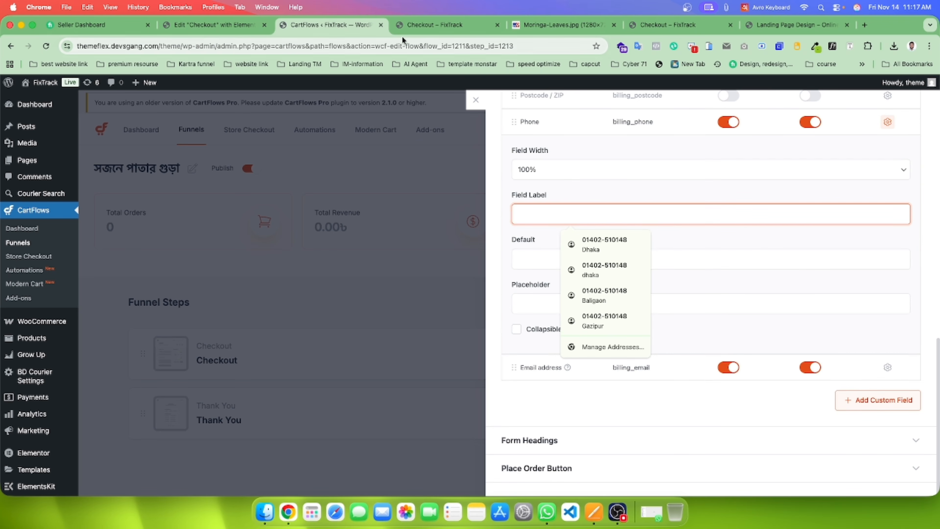
Step: Copy the phone field's label text আপনার নাম্বার লিখুন, without the optional note, from the reference order form
click(408, 26)
click(262, 181)
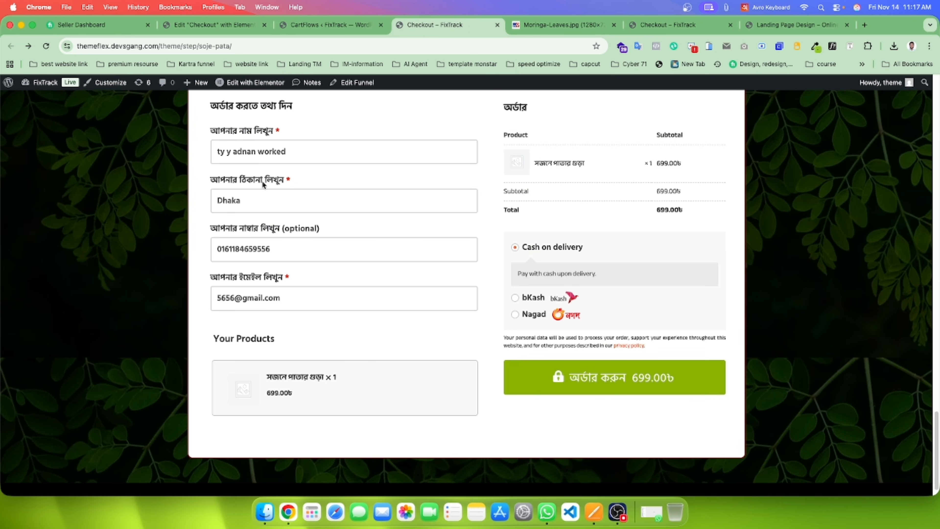
triple_click(247, 230)
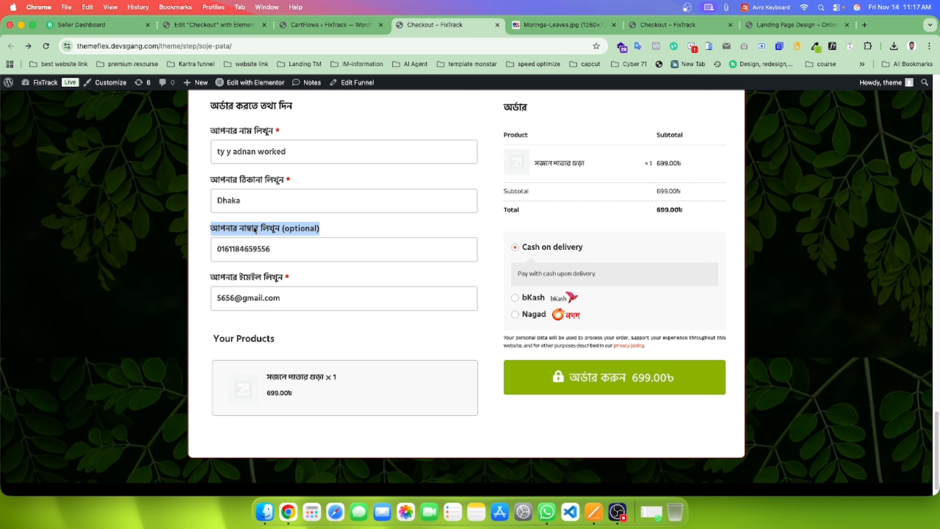
click(268, 229)
drag(279, 230, 221, 221)
key(super+c)
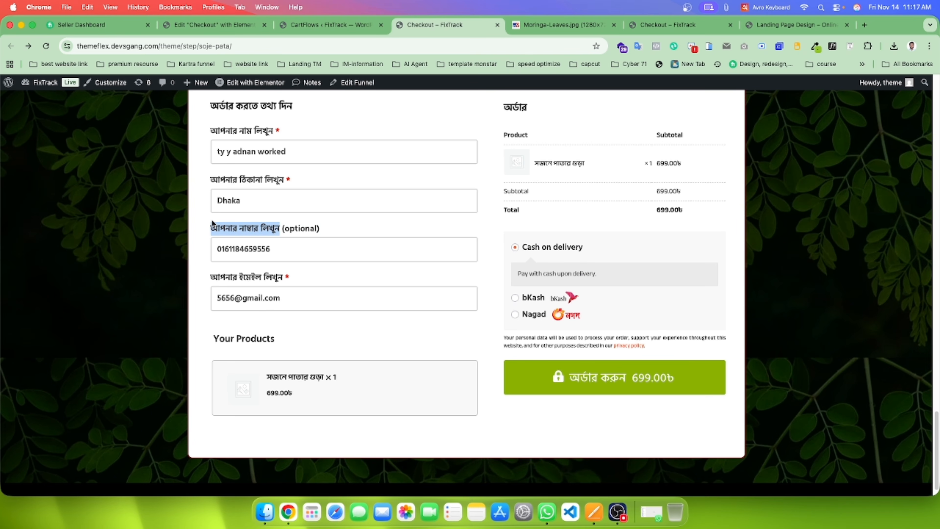
Step: Set the Phone billing field's label to আপনার নাম্বার লিখুন and close its field settings
click(322, 25)
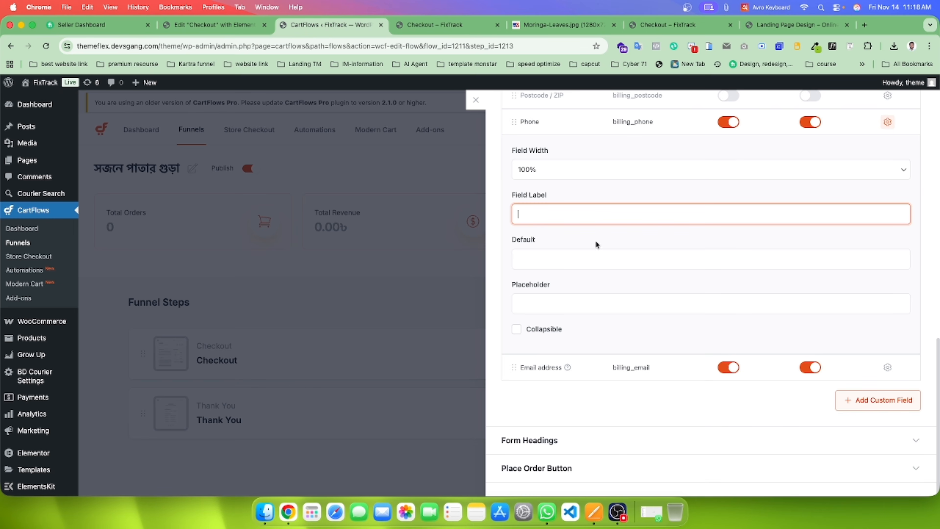
key(super+v)
click(887, 122)
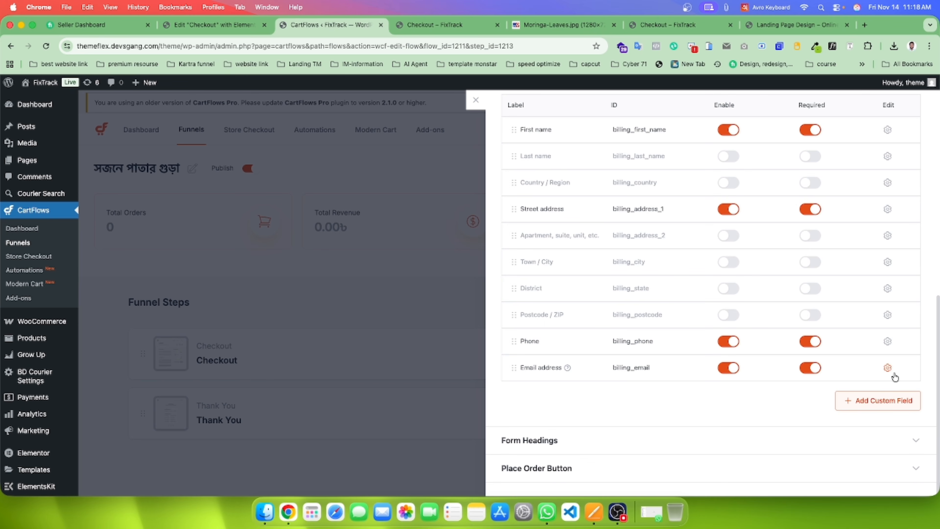
Step: Set the Email address billing field's label to আপনার ইমেইল লিখুন, copied from the reference order form
click(888, 367)
scroll(867, 367, down, 5)
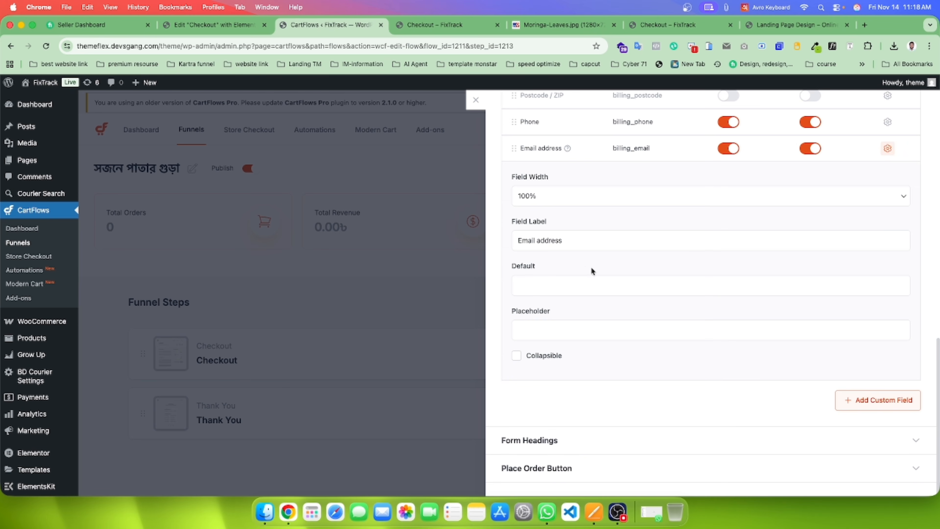
triple_click(581, 244)
key(BackSpace)
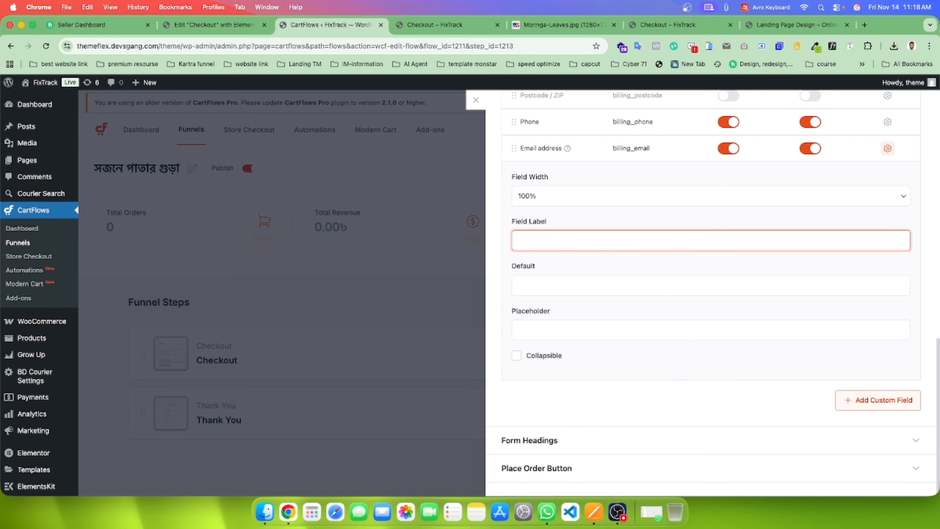
click(581, 243)
key(ctrl+Tab)
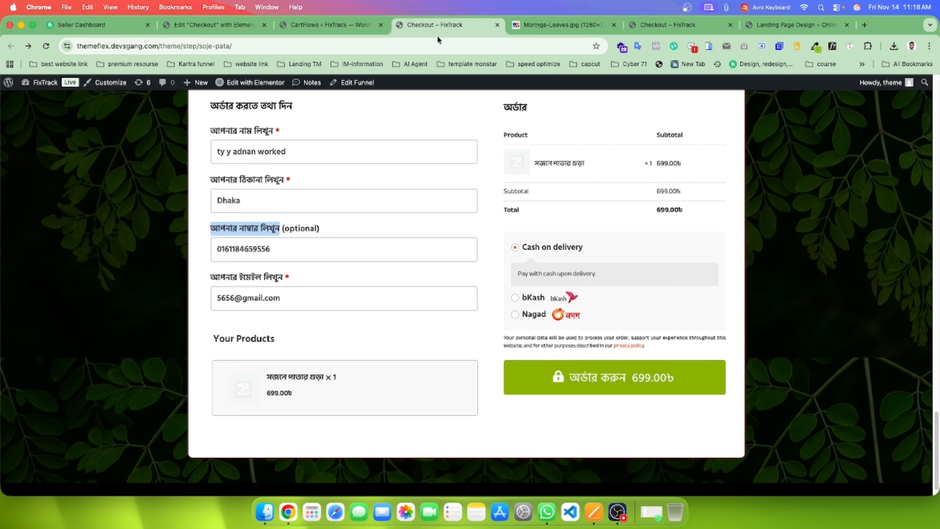
triple_click(245, 272)
key(super+c)
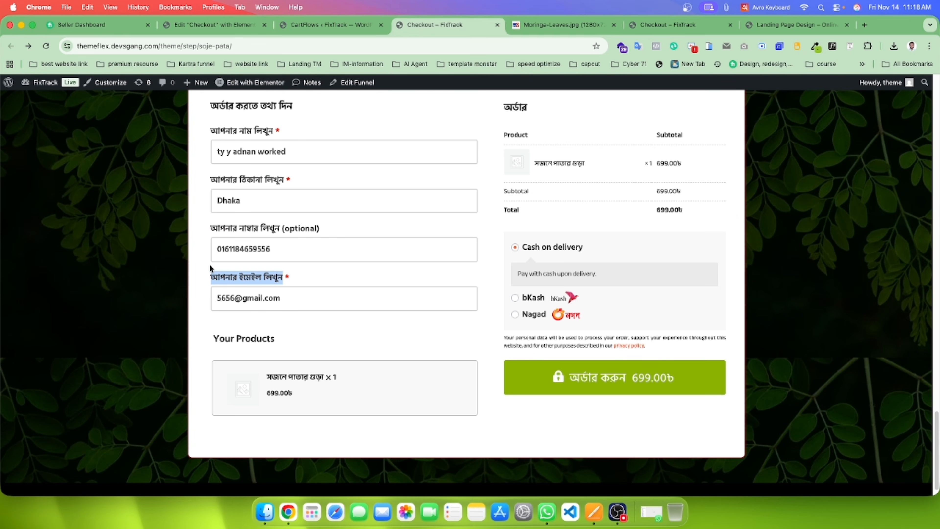
click(351, 30)
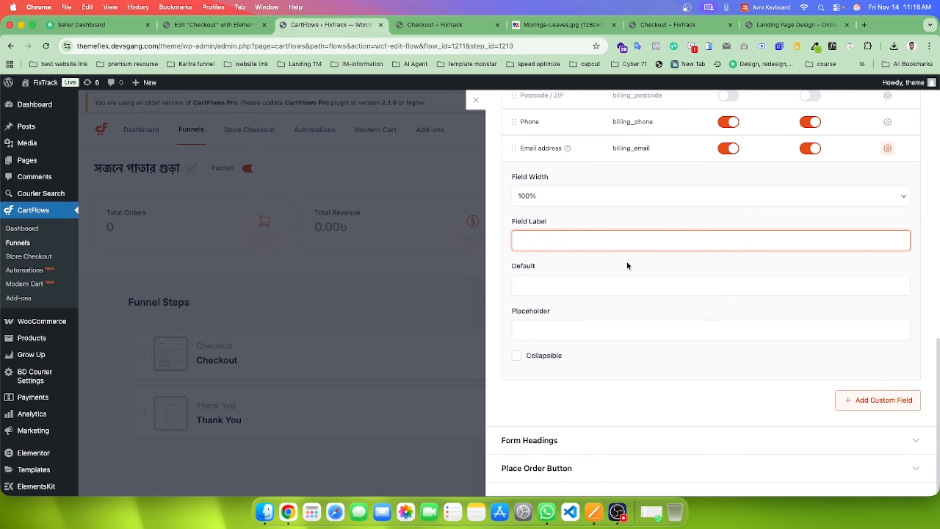
key(super+v)
scroll(896, 239, up, 3)
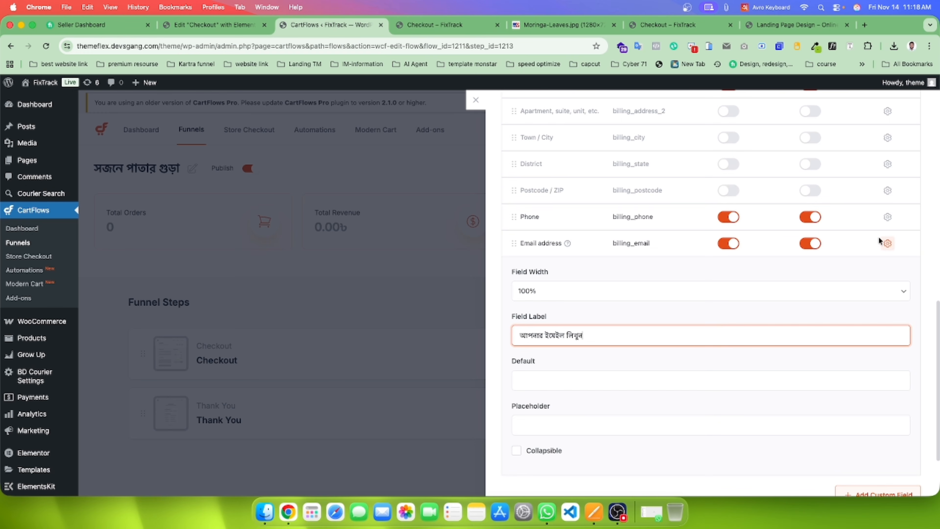
click(887, 244)
Step: Save the checkout step's settings and reload the landing page in the Elementor editor
scroll(836, 259, up, 10)
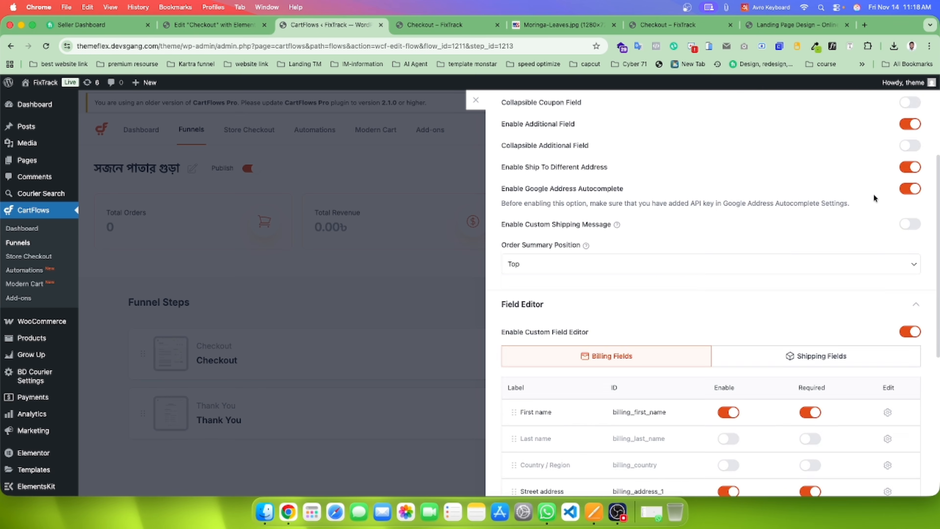
click(879, 113)
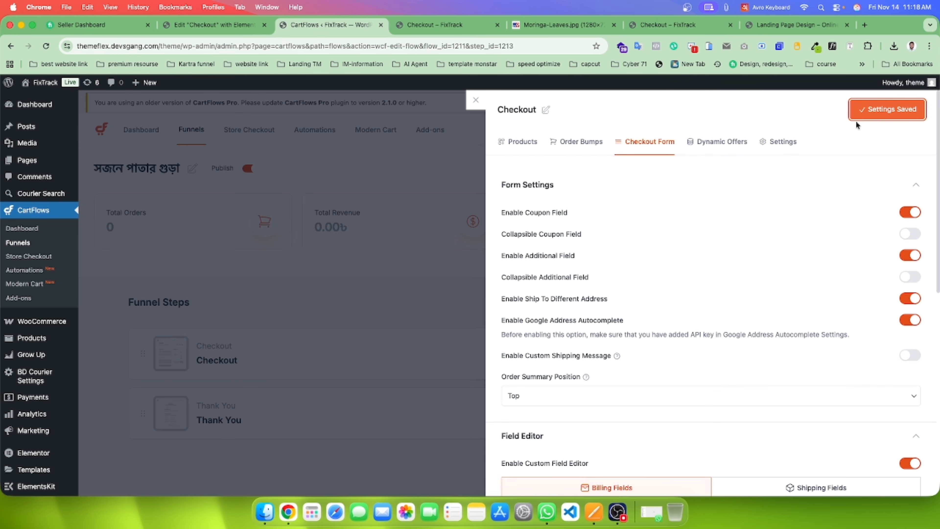
click(428, 26)
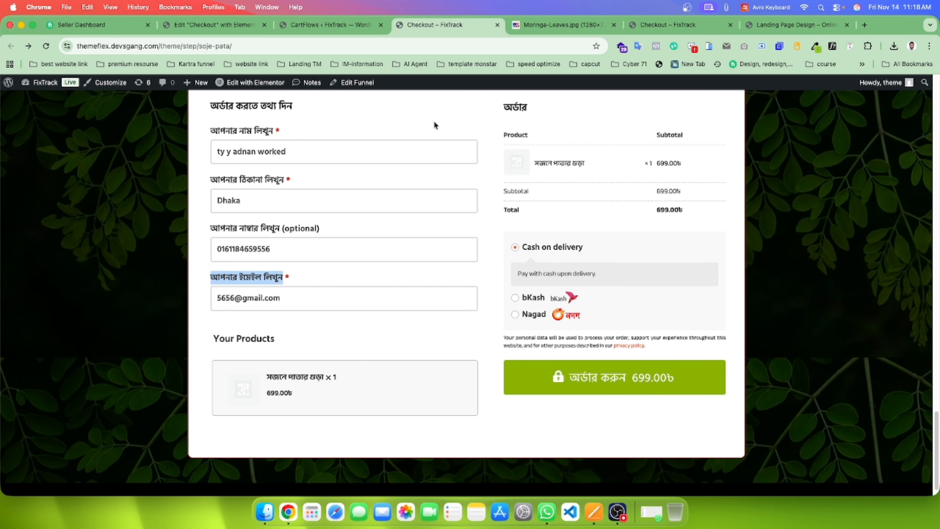
click(331, 26)
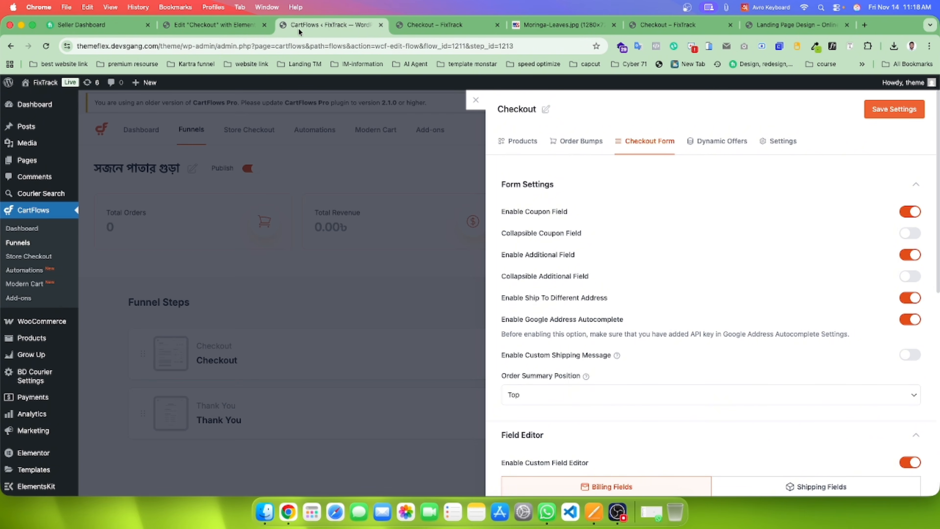
click(244, 26)
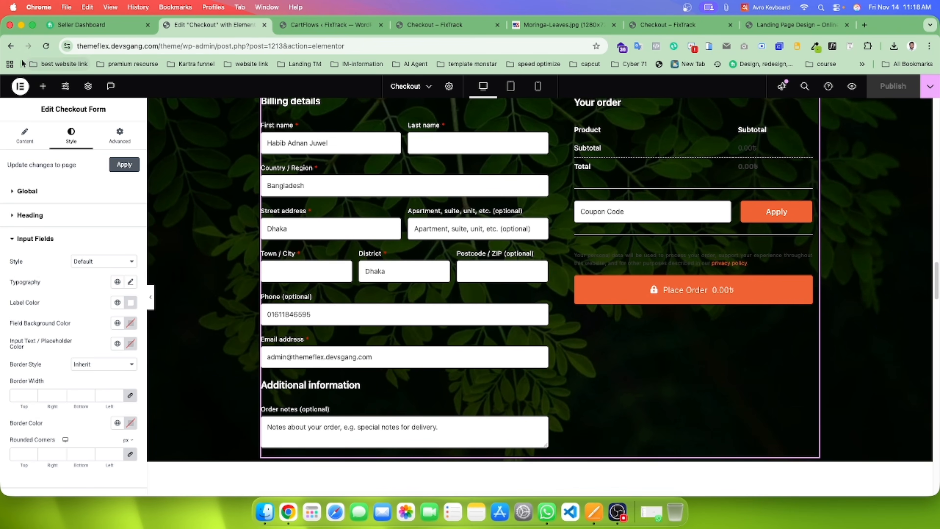
click(47, 46)
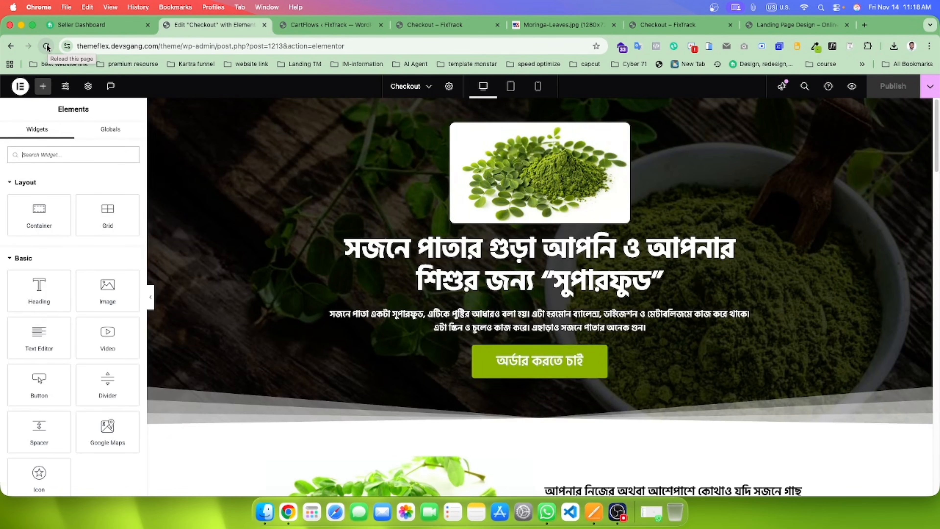
Step: Check the updated checkout form on the page and open the form widget's Product Options
scroll(383, 147, down, 20)
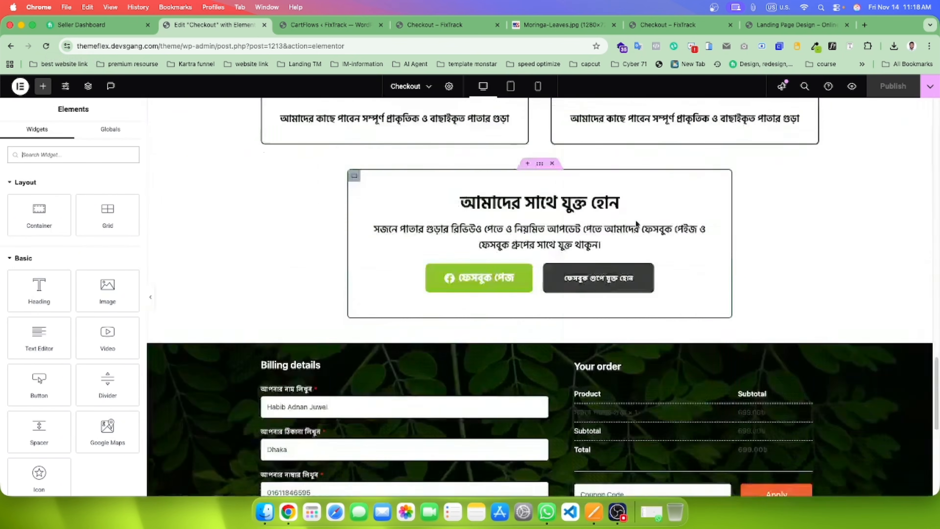
scroll(506, 241, up, 5)
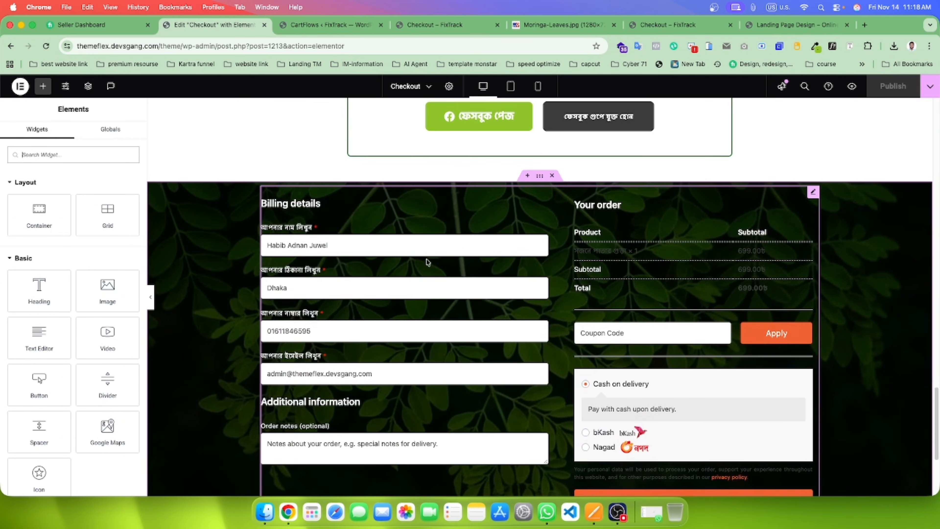
scroll(388, 247, down, 3)
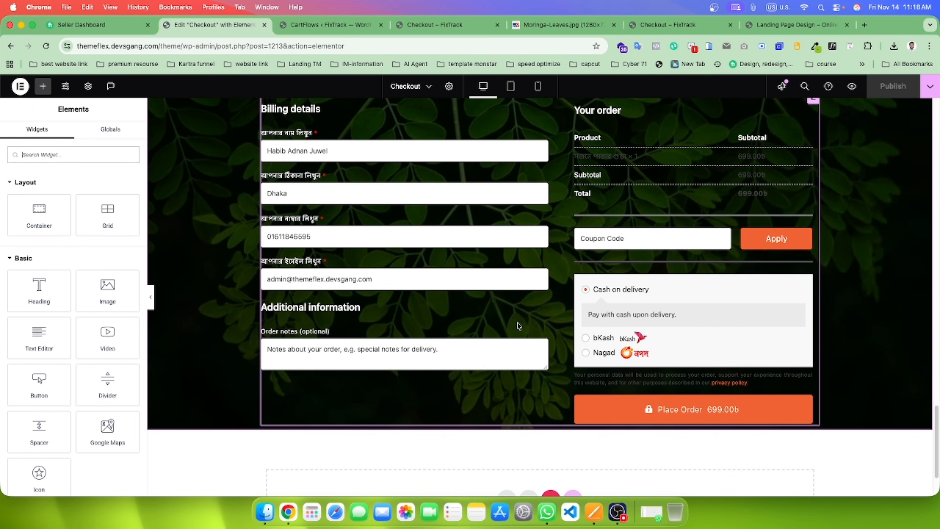
scroll(420, 286, up, 3)
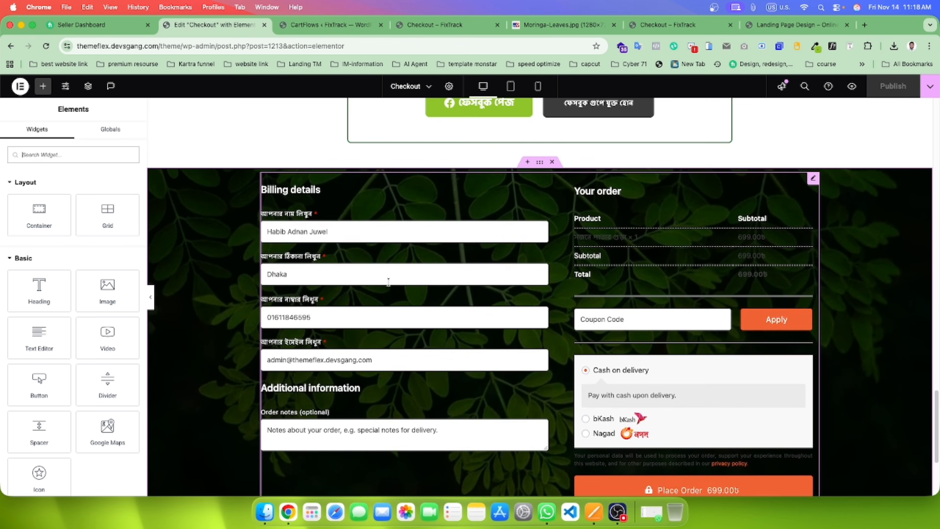
click(290, 190)
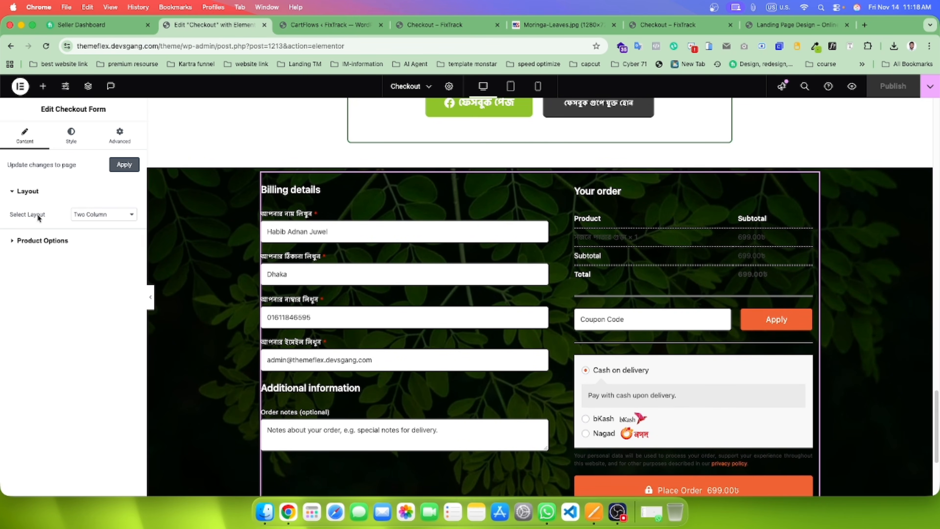
click(52, 240)
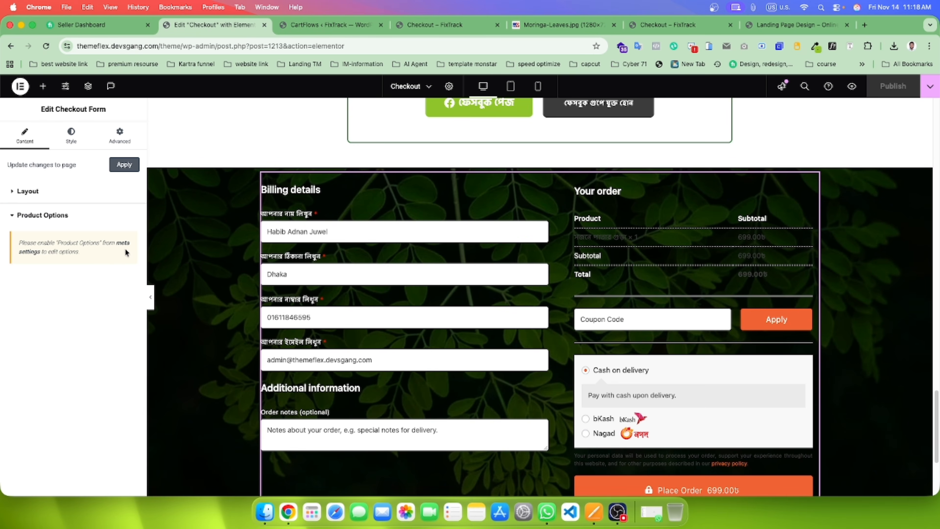
Step: Enable Product Options for the checkout step's products in CartFlows and save the settings
click(317, 26)
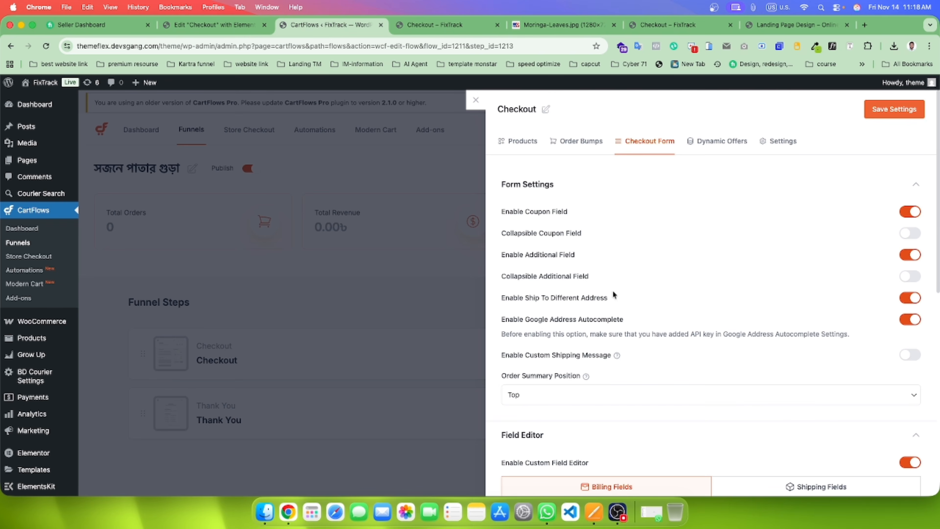
scroll(629, 355, down, 5)
scroll(555, 185, up, 5)
click(520, 142)
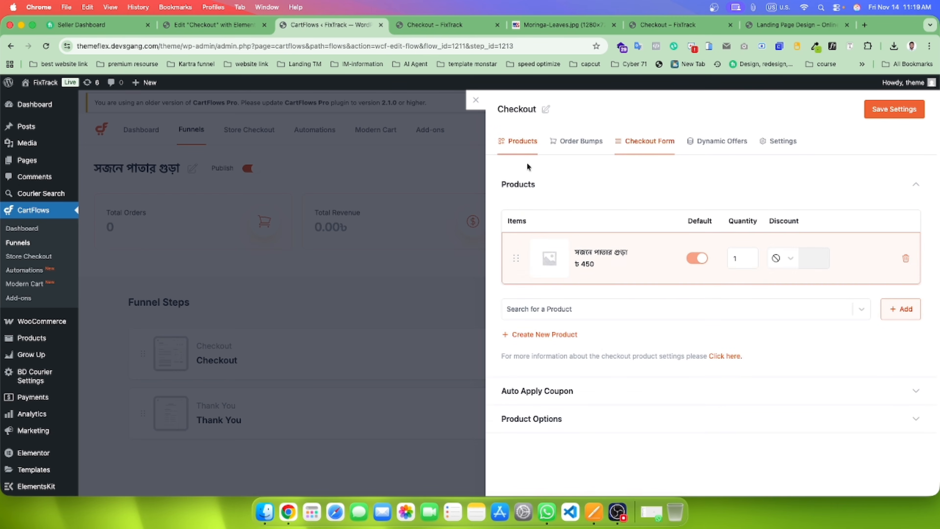
click(583, 422)
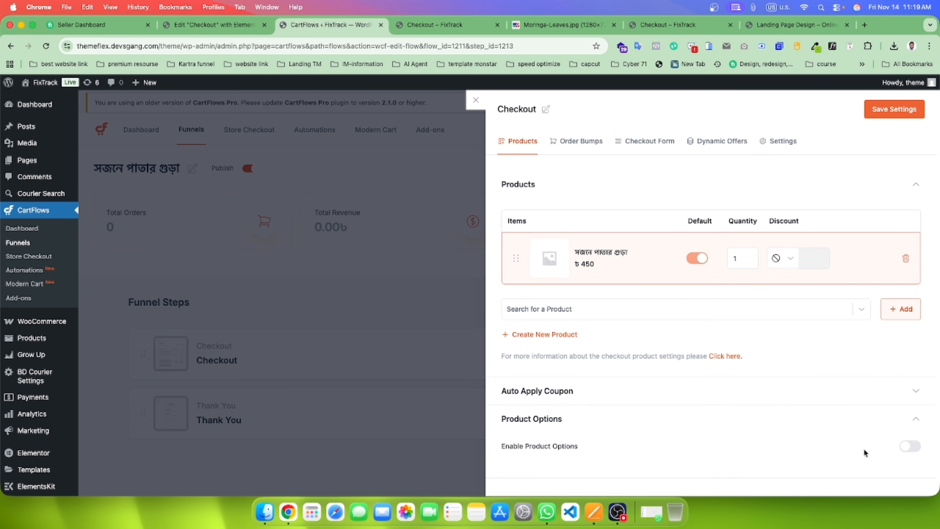
click(909, 447)
click(893, 109)
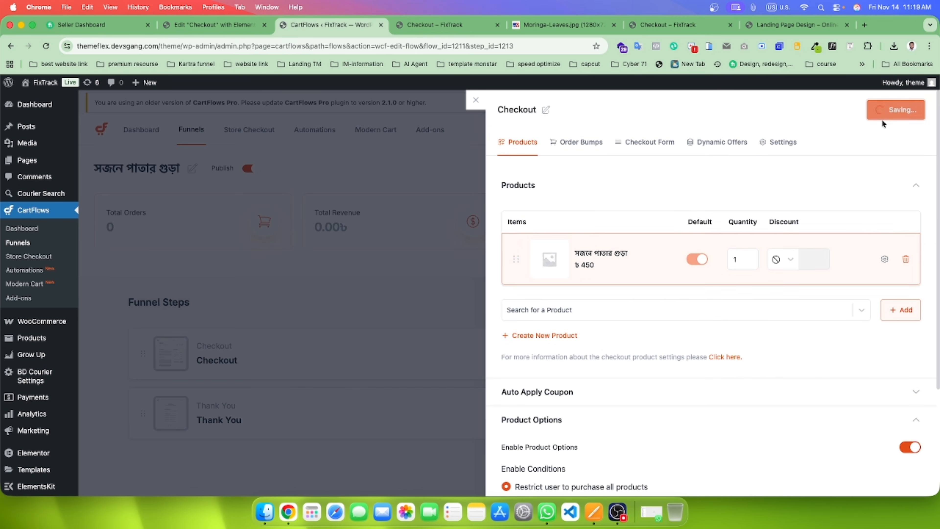
click(775, 146)
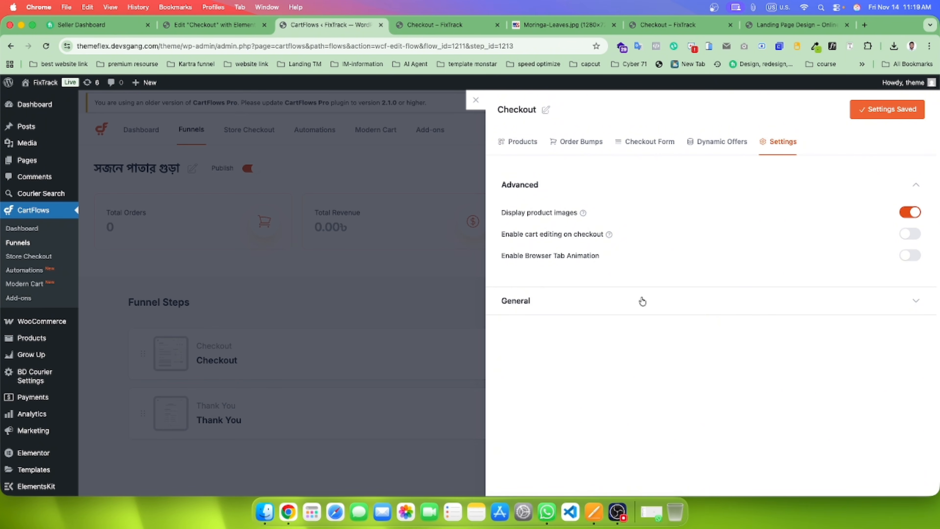
click(570, 142)
Step: Replace the checkout form's place order button text with অর্ডার করুন, copied from the reference order form without the price
click(669, 140)
scroll(693, 348, down, 1)
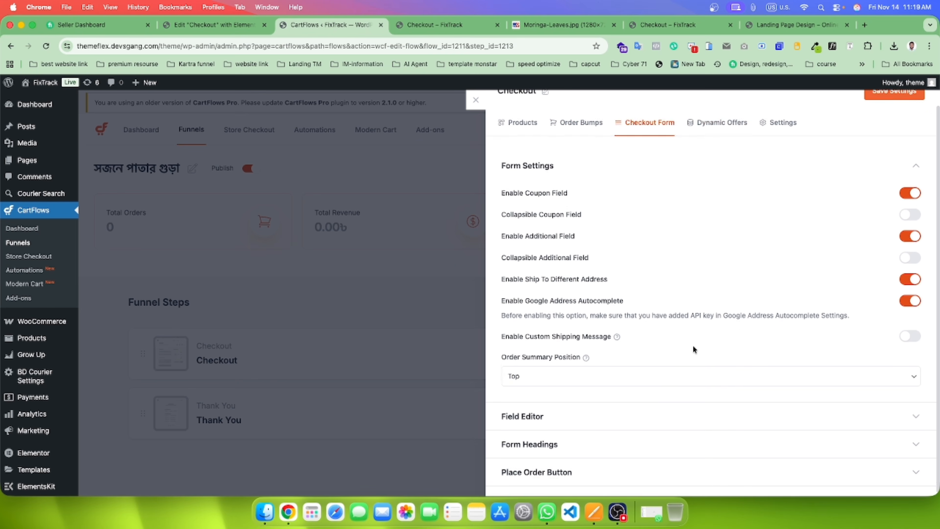
click(638, 480)
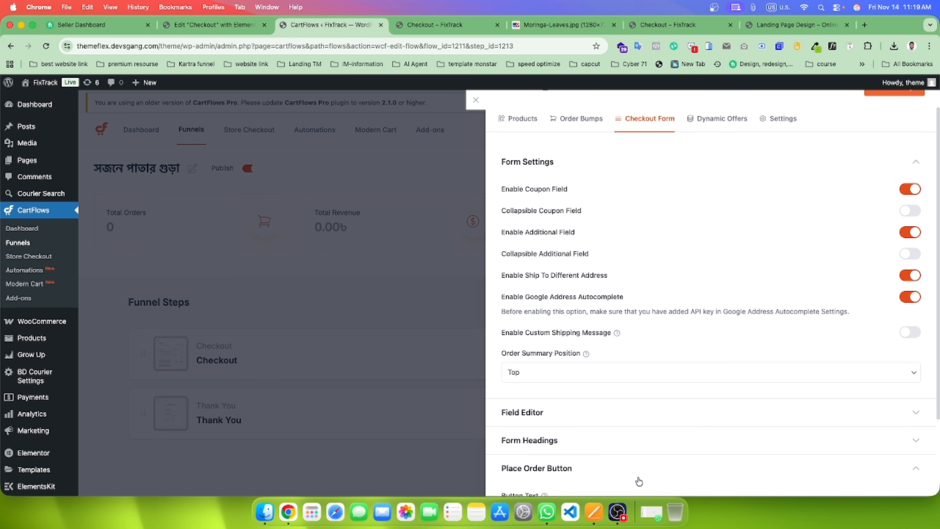
scroll(688, 414, down, 5)
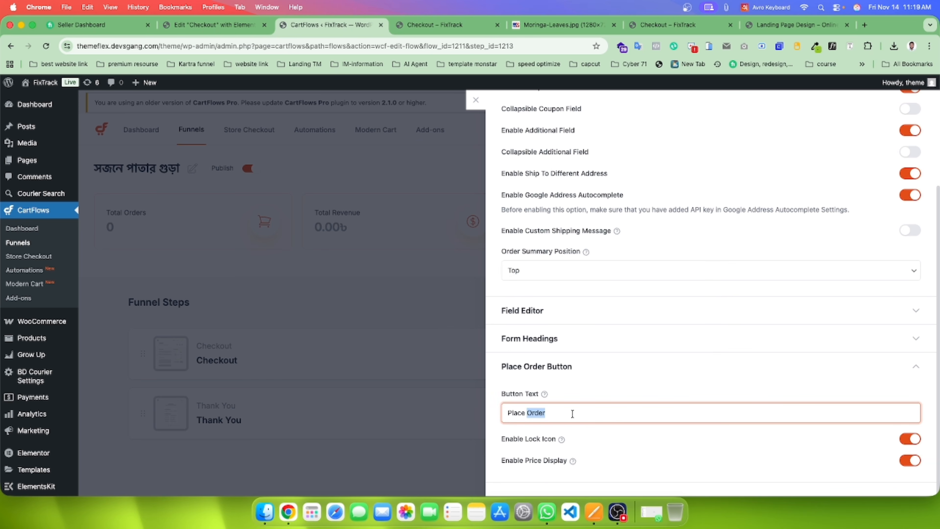
triple_click(572, 414)
click(446, 27)
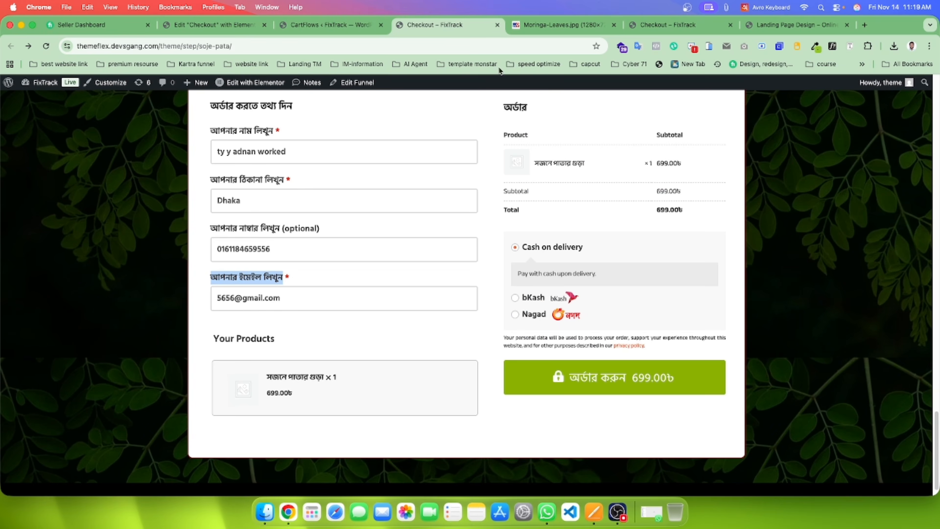
drag(734, 380, 566, 385)
key(super+c)
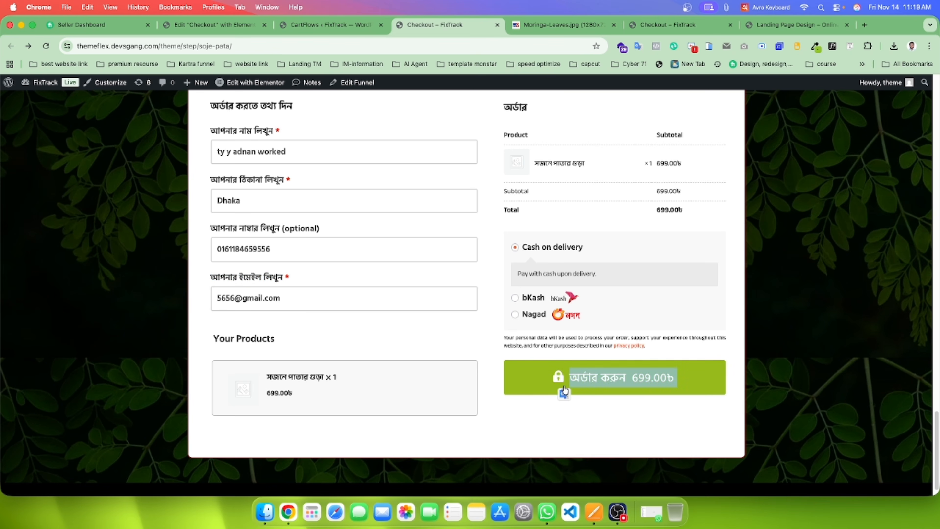
click(235, 23)
click(283, 26)
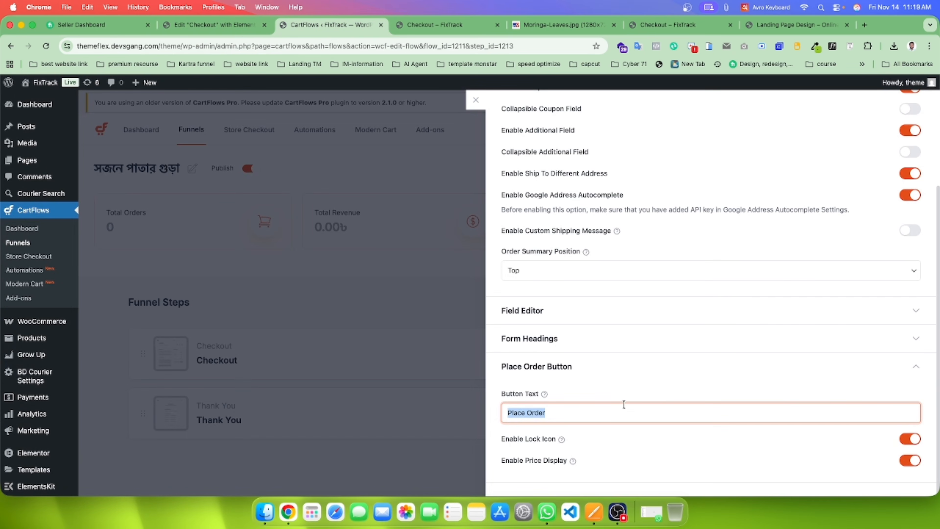
key(super+v)
key(BackSpace)
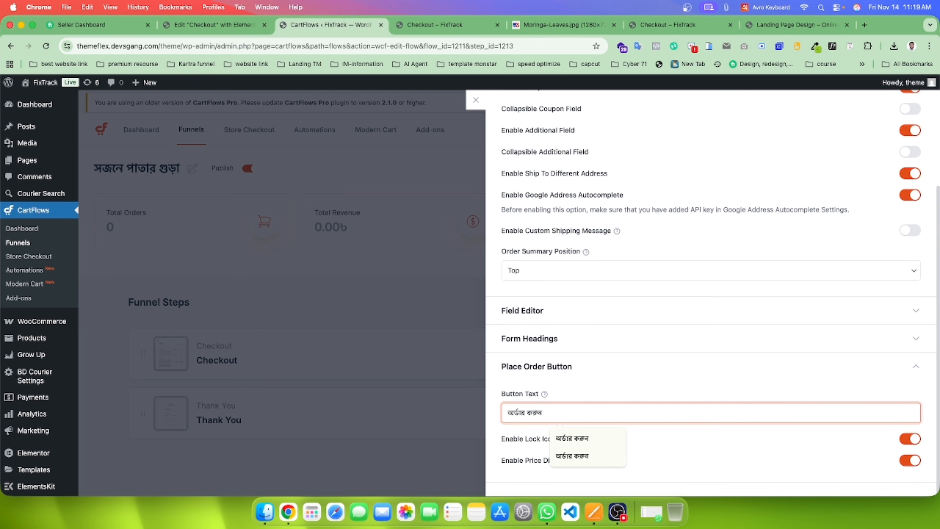
click(601, 377)
Step: Set the checkout form's Billing Details heading to অর্ডার করতে তথ্য দিন
click(607, 440)
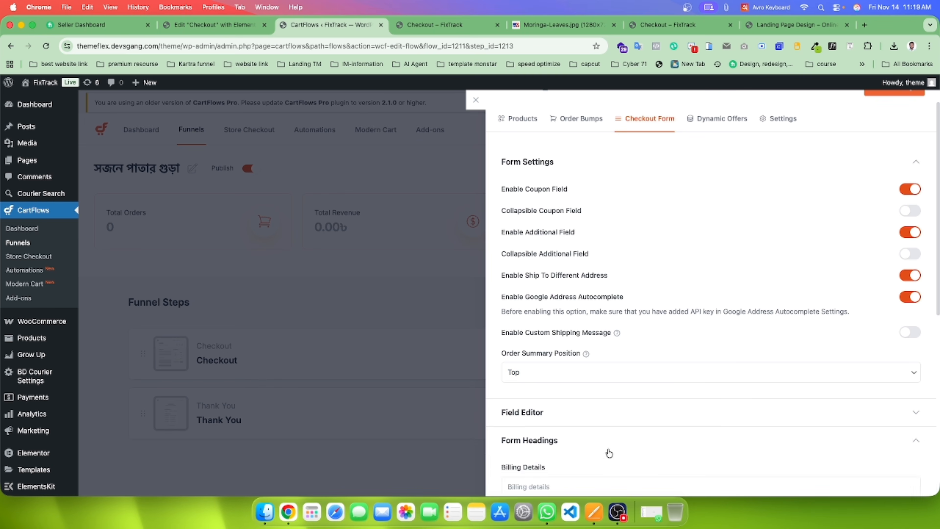
scroll(629, 426, down, 6)
click(553, 247)
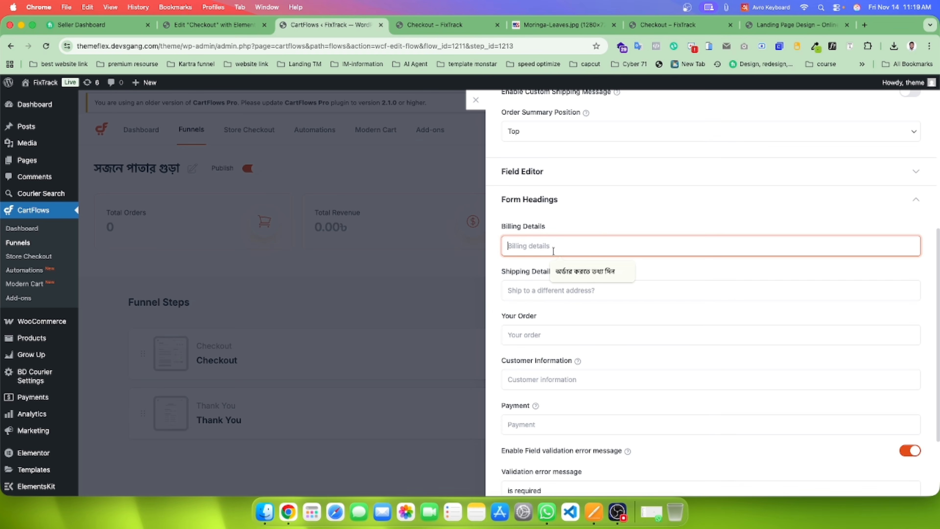
click(540, 290)
click(538, 250)
click(587, 268)
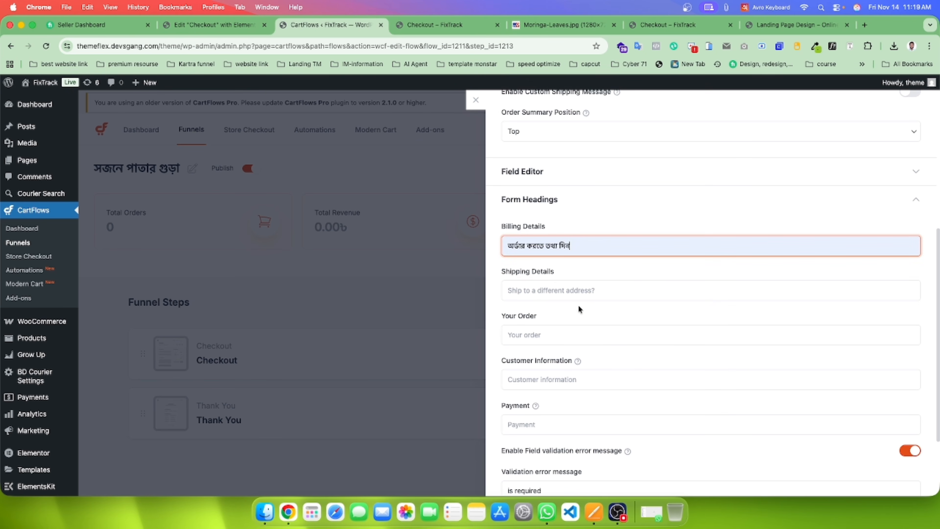
Step: Set the checkout form's Customer Information heading to আপনার তথ্য দিন
scroll(582, 309, down, 3)
click(550, 338)
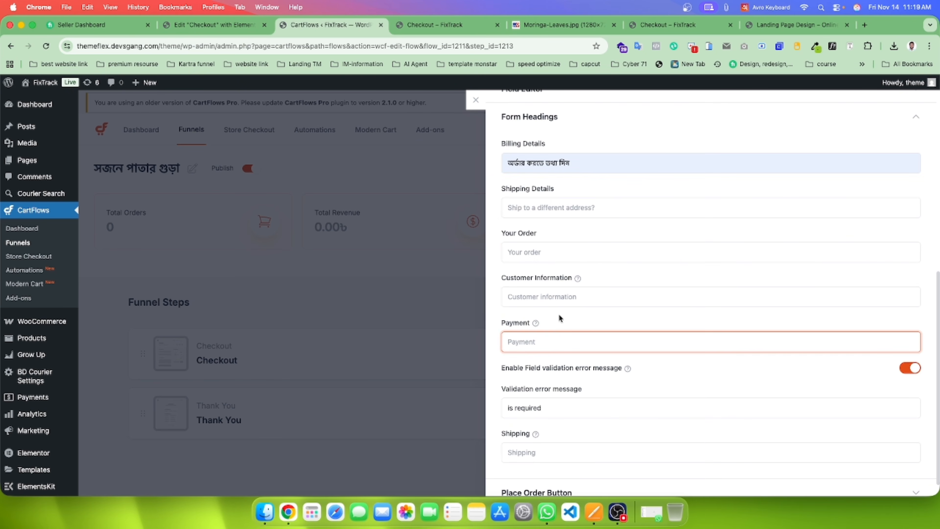
click(557, 297)
click(573, 316)
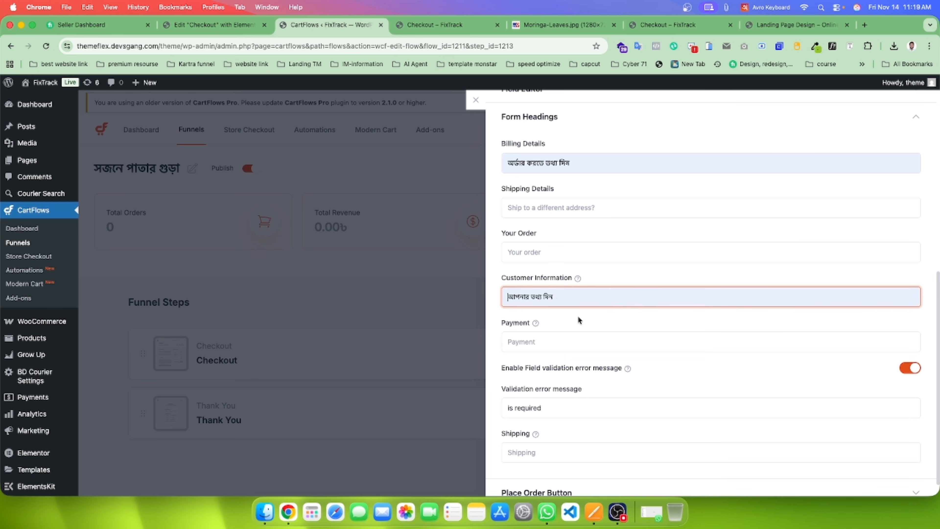
Step: Set the checkout form's Your Order heading to অর্ডার and save the step's settings
click(554, 254)
click(577, 281)
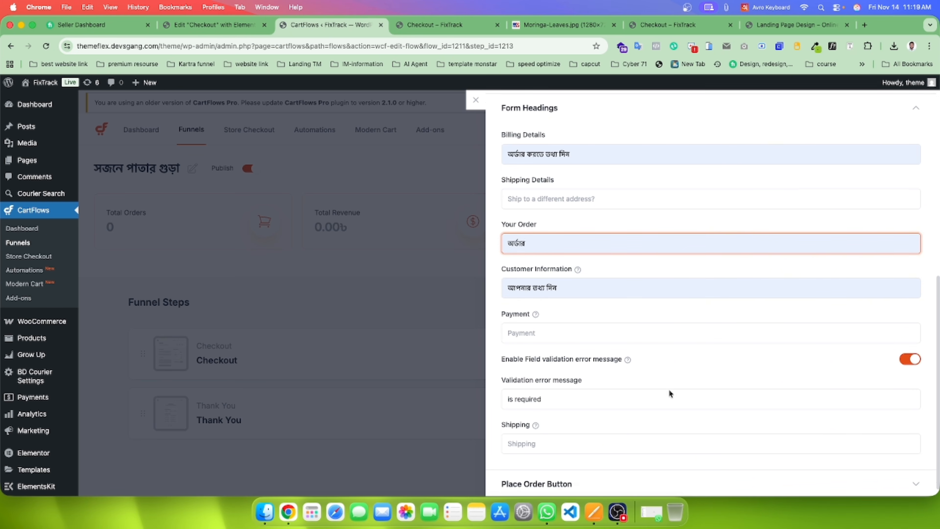
scroll(670, 407, down, 1)
scroll(689, 400, up, 5)
scroll(707, 370, up, 5)
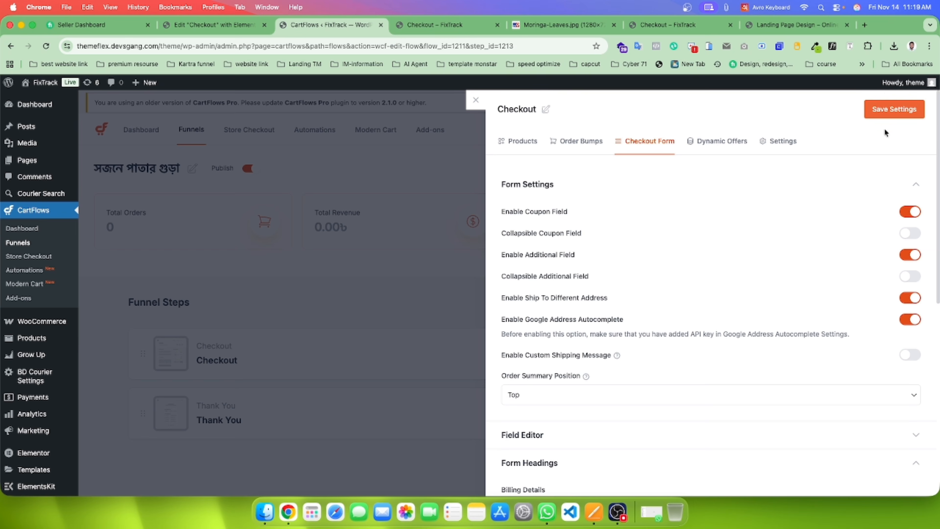
click(885, 111)
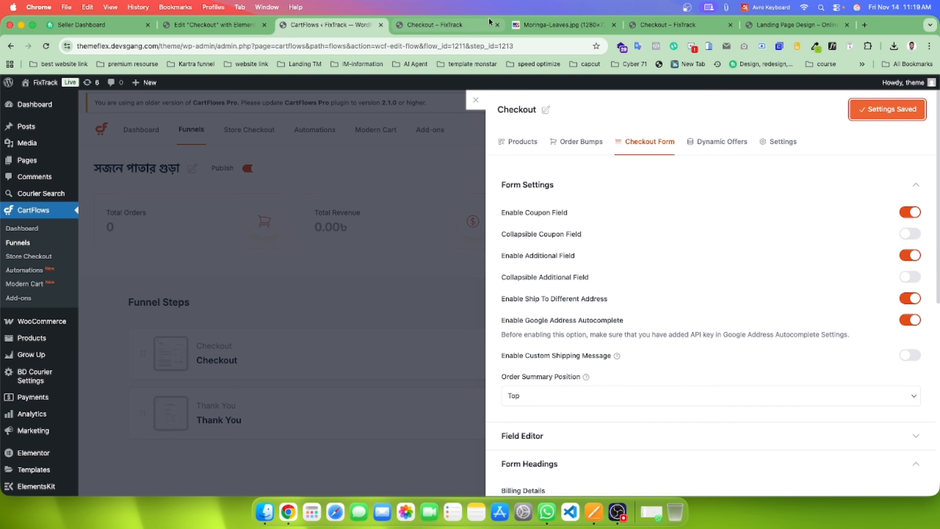
Step: Reload the checkout page in the Elementor editor and check the form's headings, button text and product section
click(246, 28)
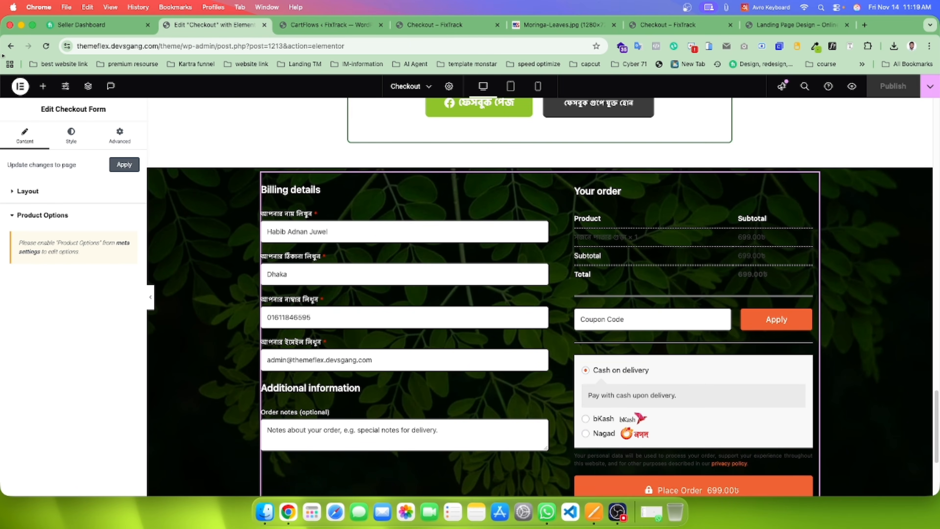
click(51, 47)
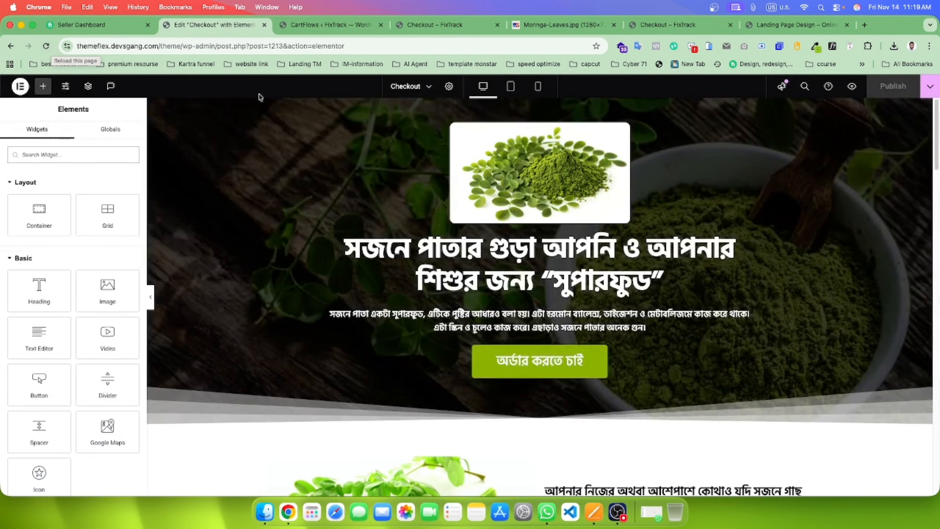
scroll(442, 306, down, 20)
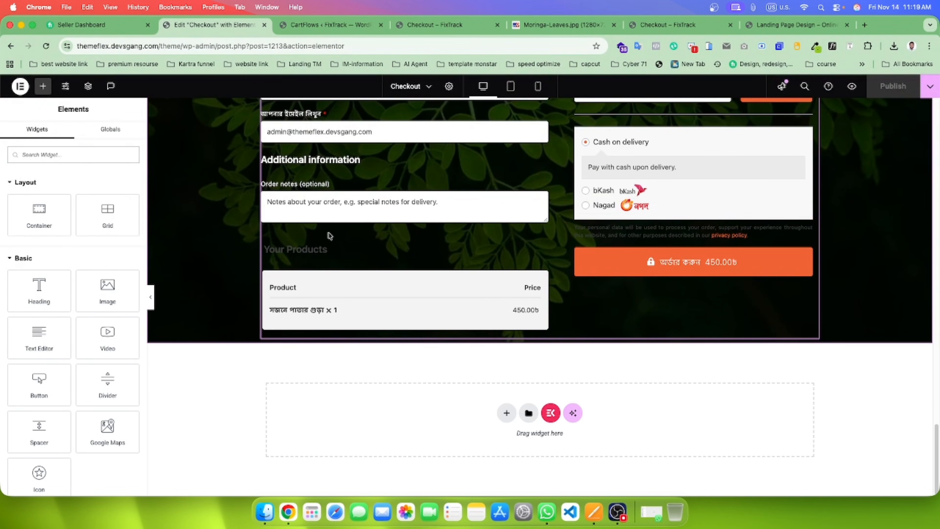
scroll(333, 252, up, 3)
scroll(339, 263, up, 5)
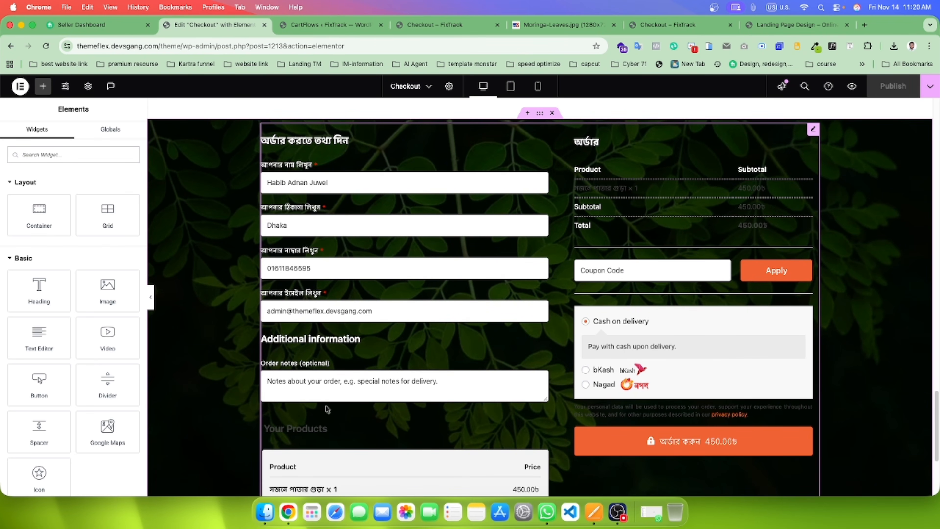
Step: In the checkout form widget's Product Options, set the position to after the customer details and the skin to Cards
click(326, 330)
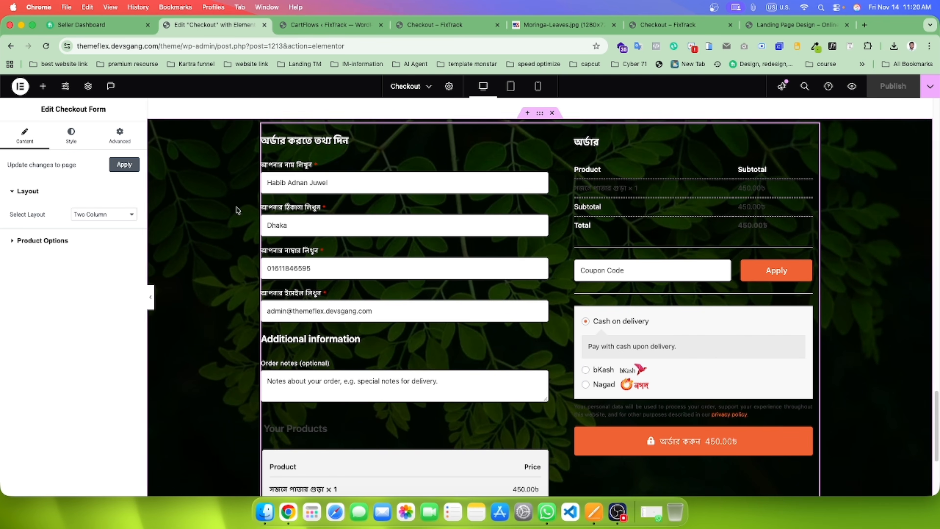
click(62, 240)
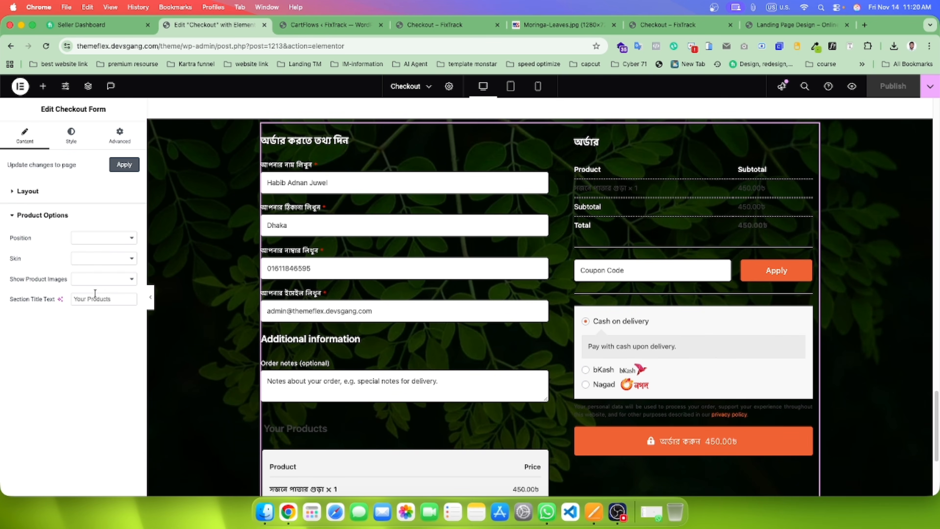
click(85, 280)
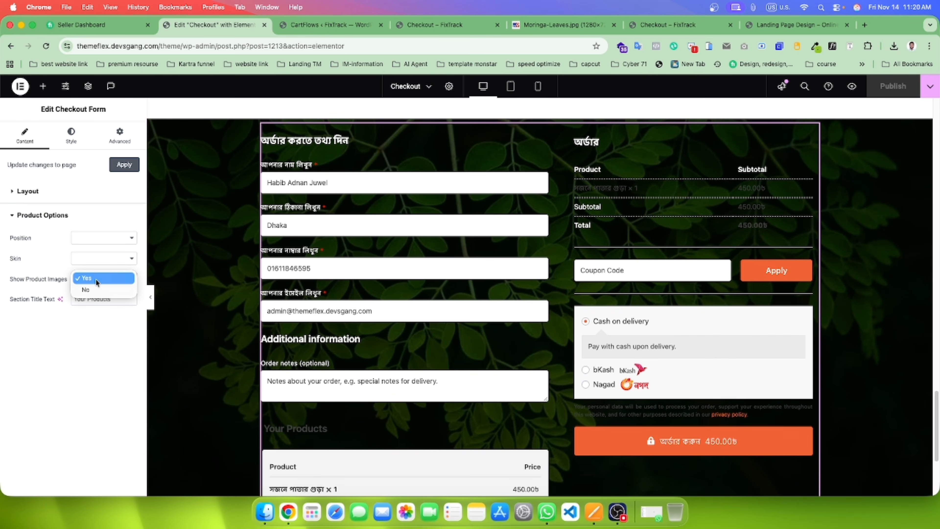
click(93, 257)
click(97, 257)
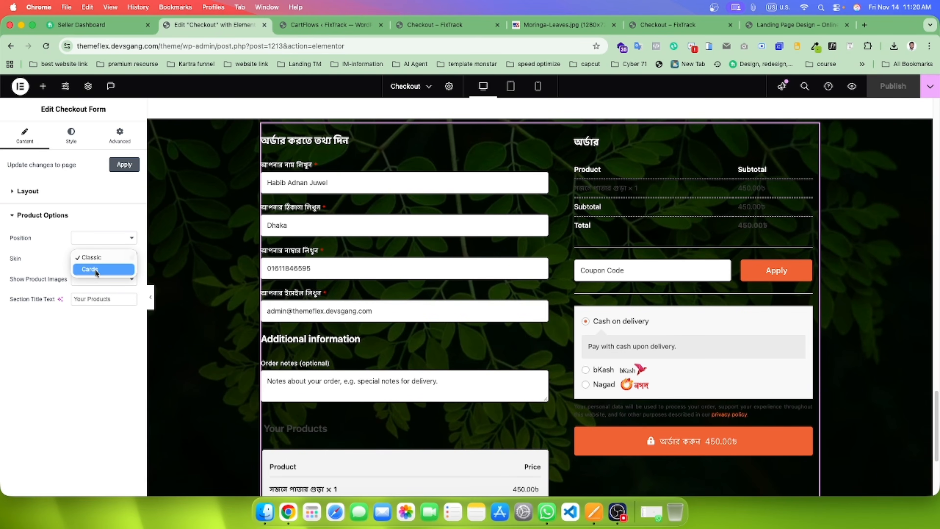
click(94, 269)
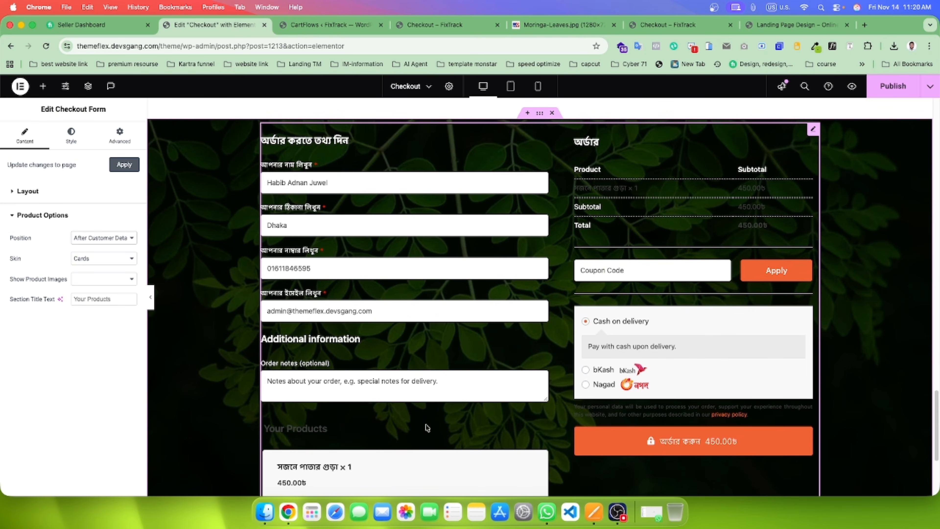
Step: Review the restyled product block in the checkout form and open the form's Heading style settings
scroll(448, 426, down, 2)
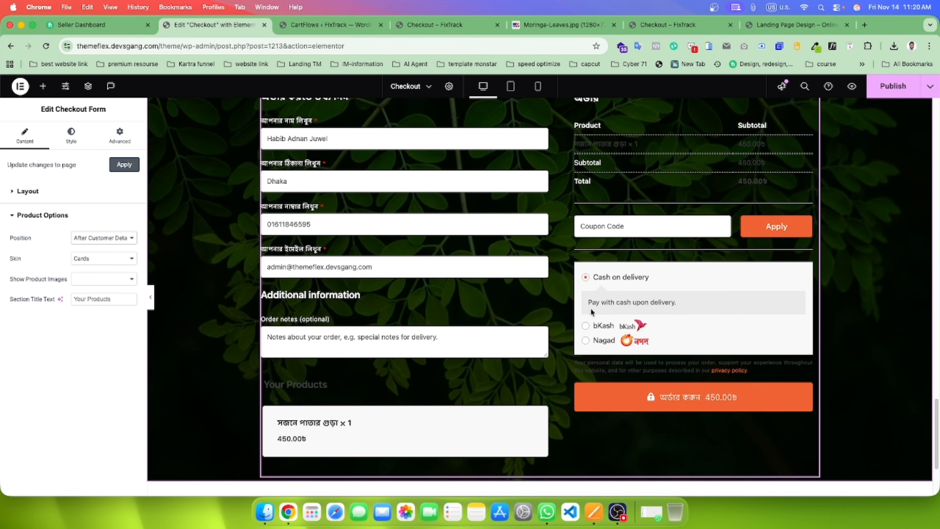
scroll(444, 441, down, 2)
scroll(440, 435, down, 2)
scroll(351, 309, up, 5)
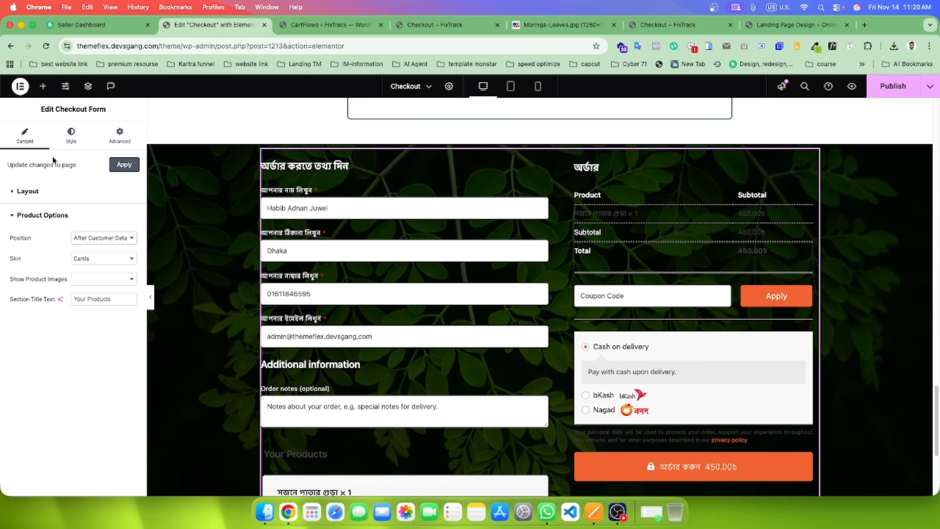
click(65, 139)
click(31, 295)
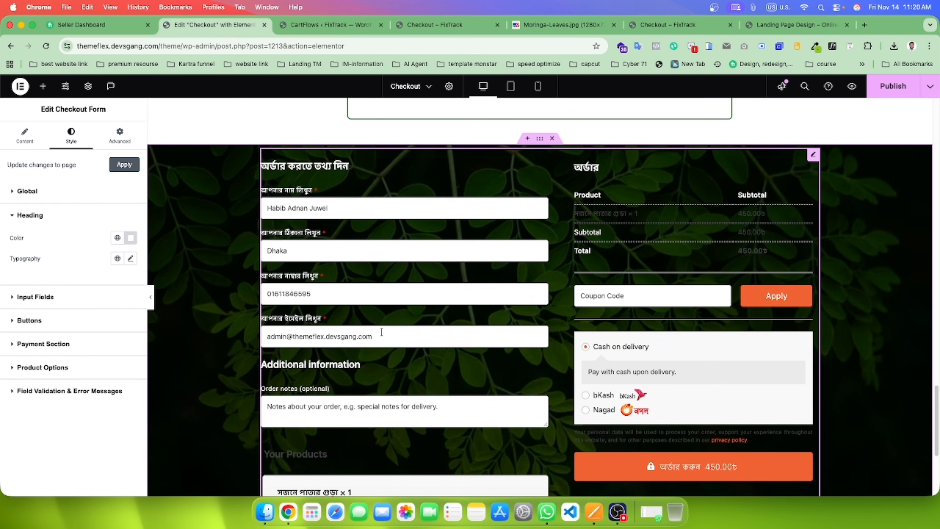
scroll(411, 333, down, 2)
scroll(530, 335, down, 5)
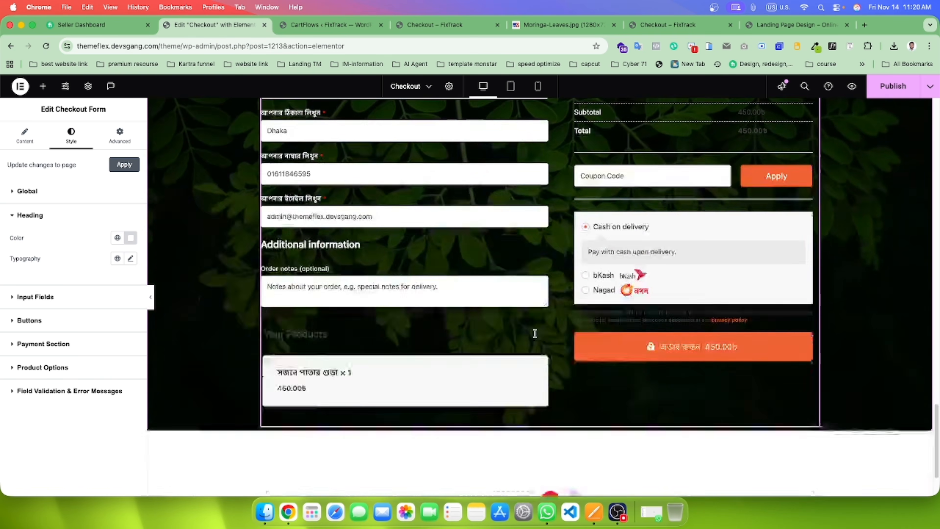
Step: Publish the checkout page and examine its order form in the page preview
click(895, 89)
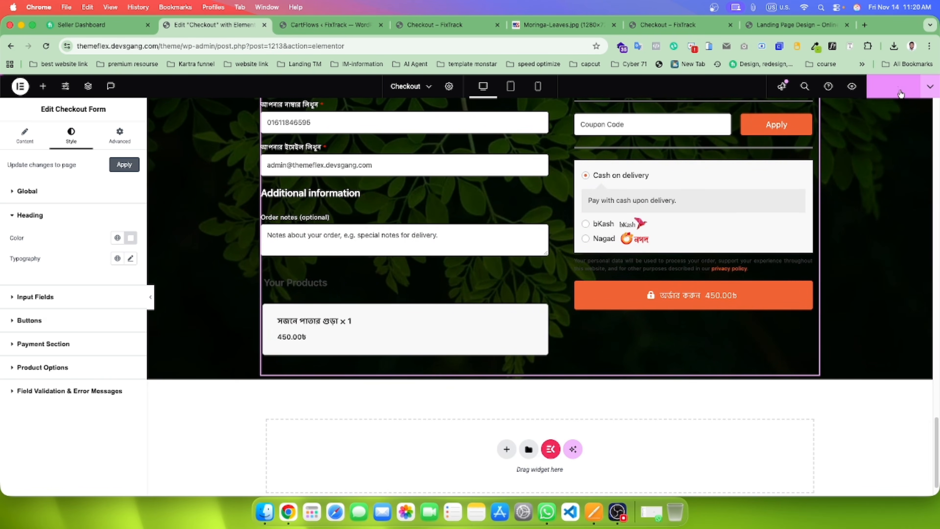
click(852, 86)
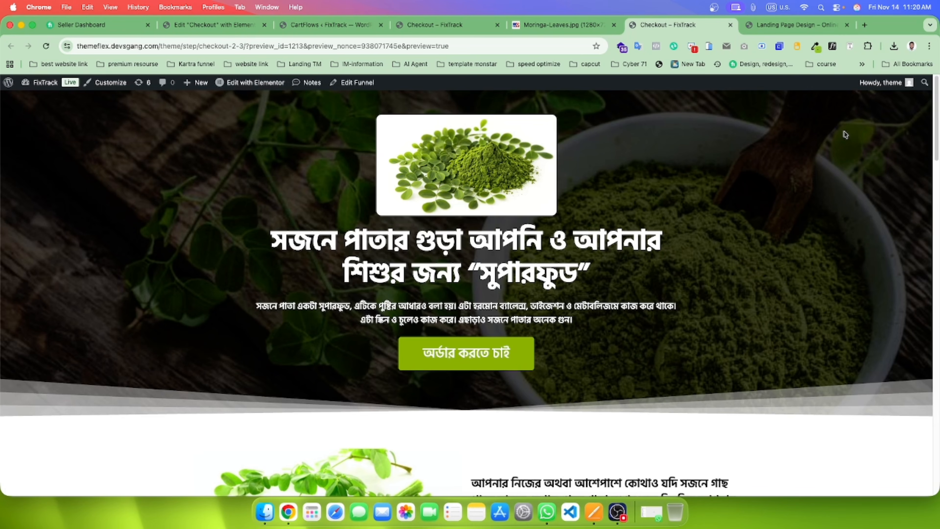
scroll(700, 245, down, 10)
scroll(653, 304, down, 10)
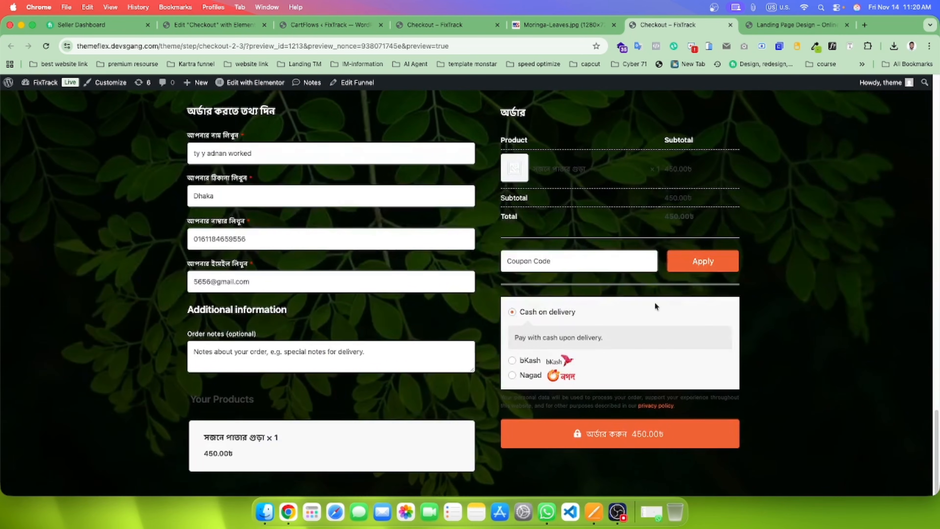
scroll(456, 355, up, 20)
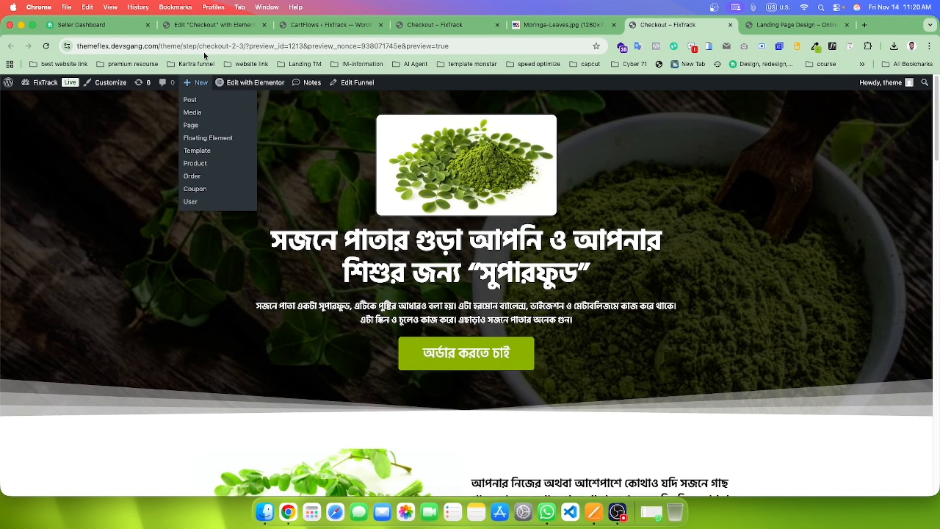
click(242, 46)
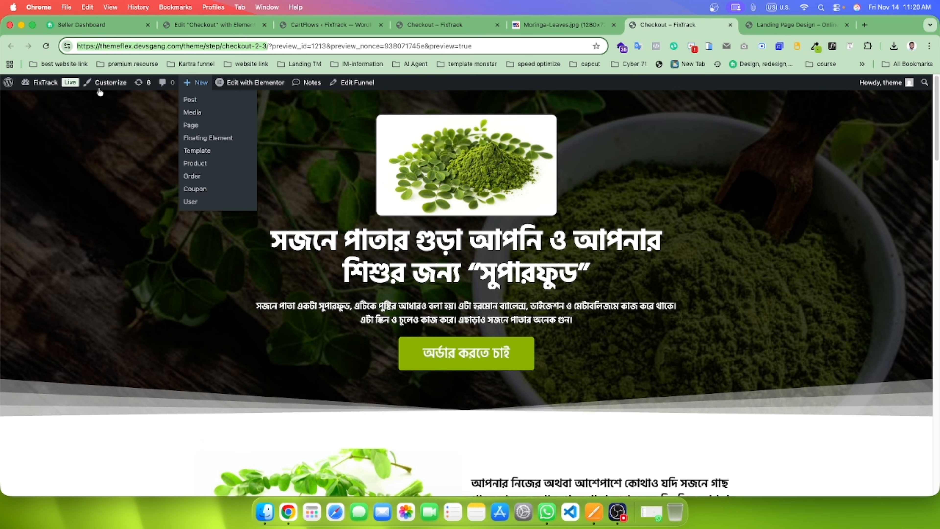
click(803, 210)
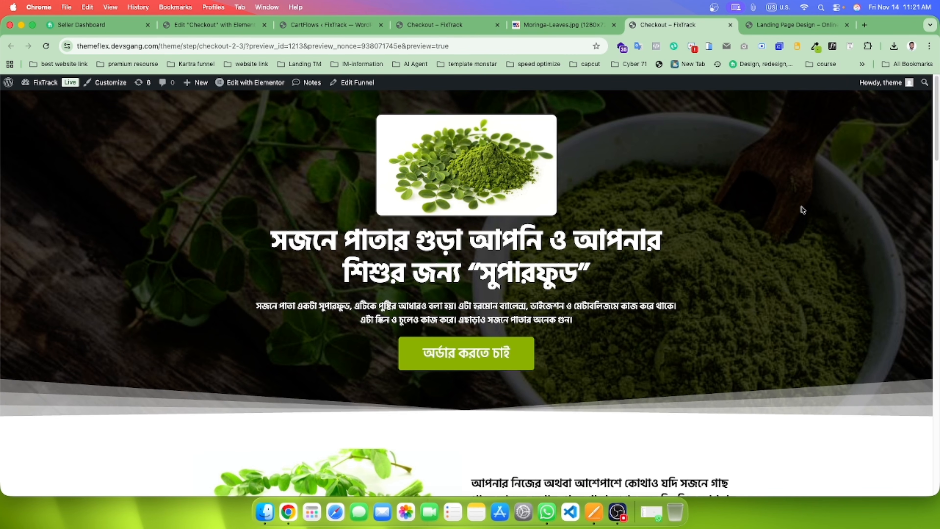
Step: Switch to the ThemeFlex Landing Page Design course page and review its contents list and curriculum
click(781, 27)
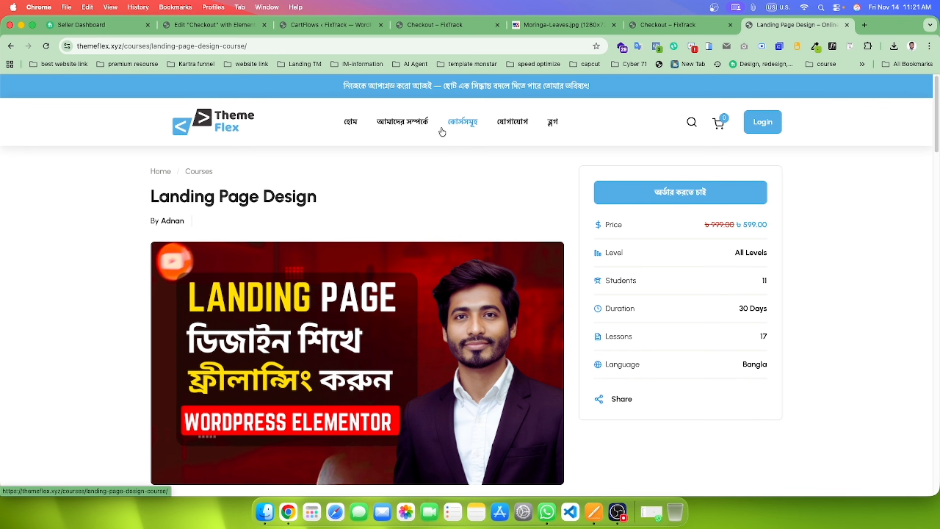
scroll(617, 216, down, 10)
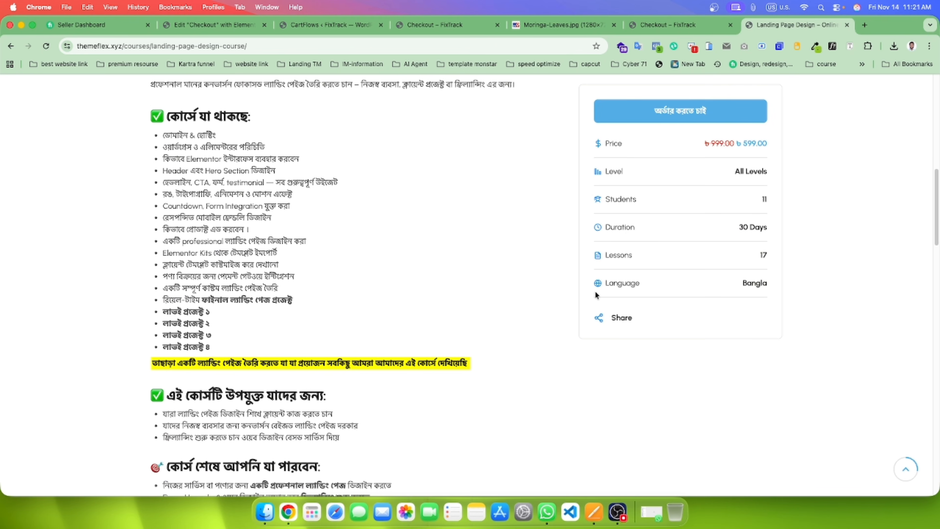
scroll(486, 282, down, 15)
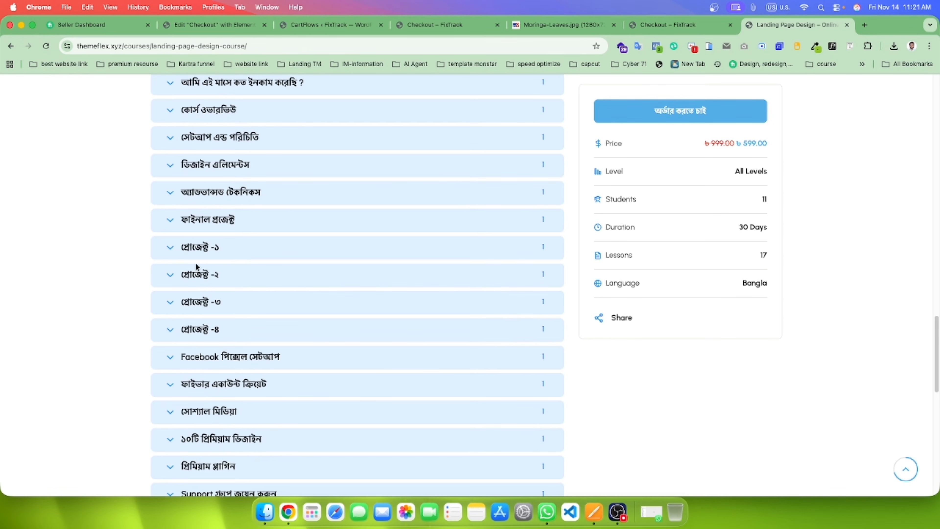
scroll(216, 378, down, 2)
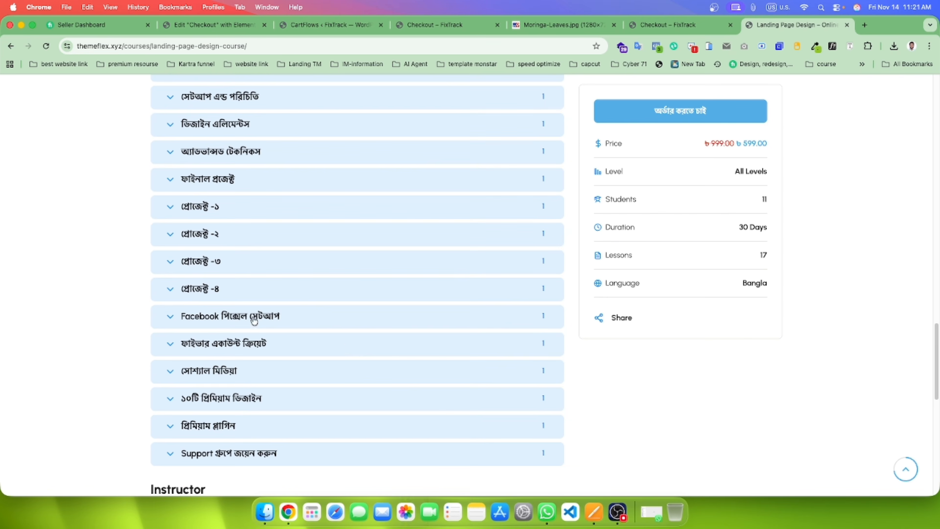
Step: Look through the later curriculum sections and expand ১০টি প্রিমিয়াম ডিজাইন
click(181, 344)
click(174, 346)
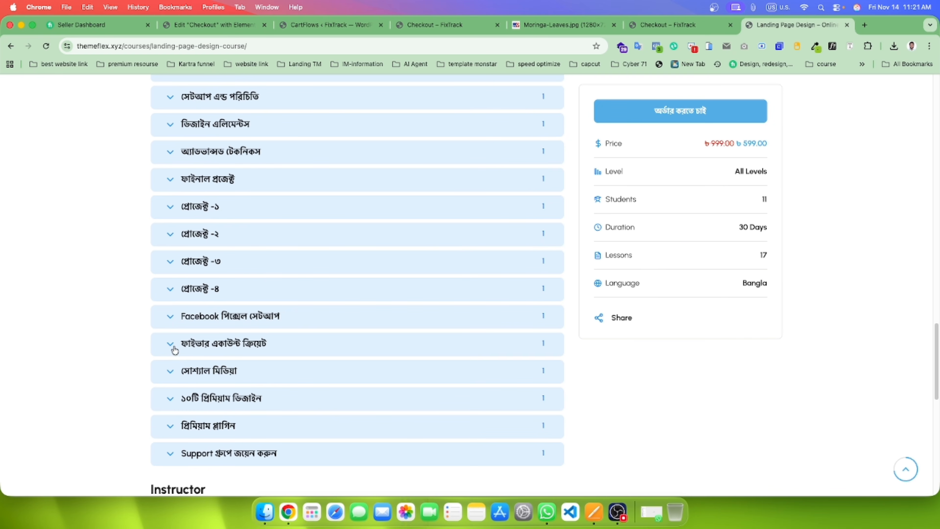
click(175, 367)
click(171, 371)
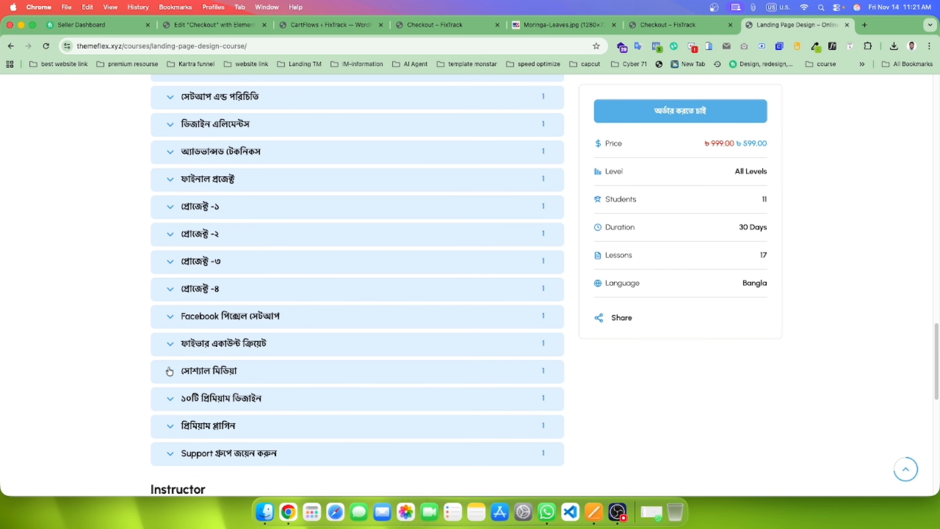
click(169, 399)
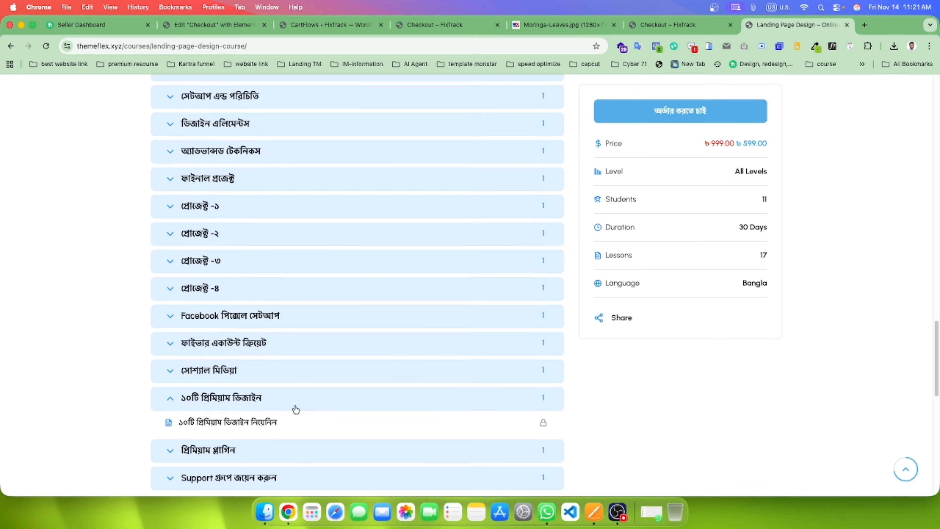
scroll(278, 419, down, 1)
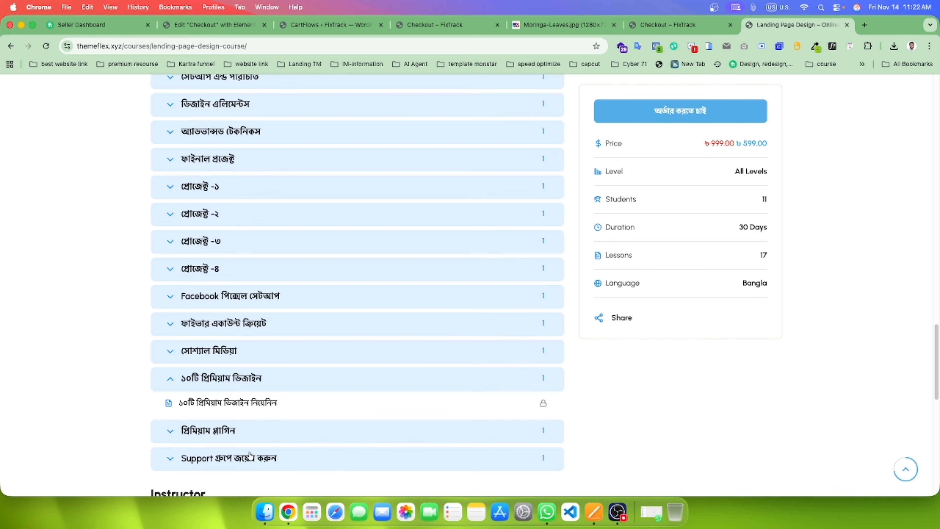
Step: Expand the ডিজাইন এলিমেন্টস and সেটআপ এন্ড পরিচিতি curriculum sections, and return to the checkout page's Elementor editor
scroll(256, 444, up, 5)
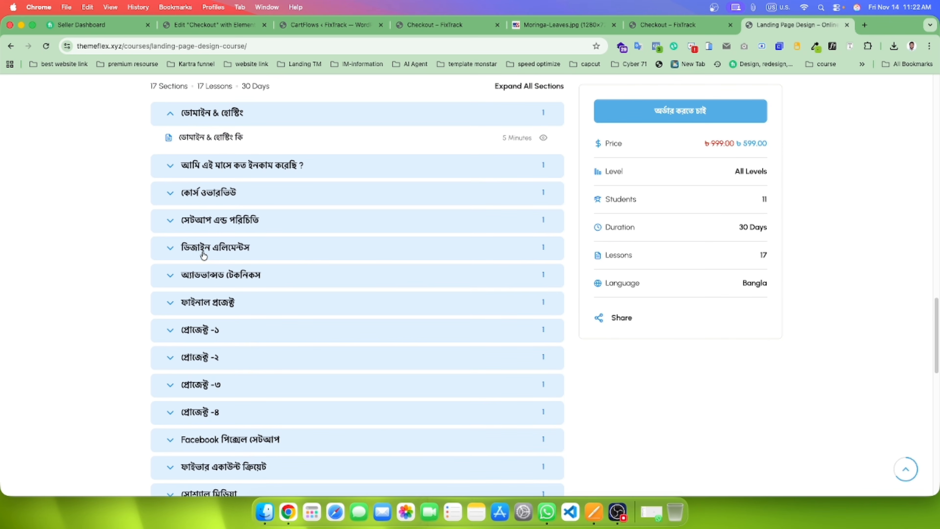
click(203, 252)
click(207, 230)
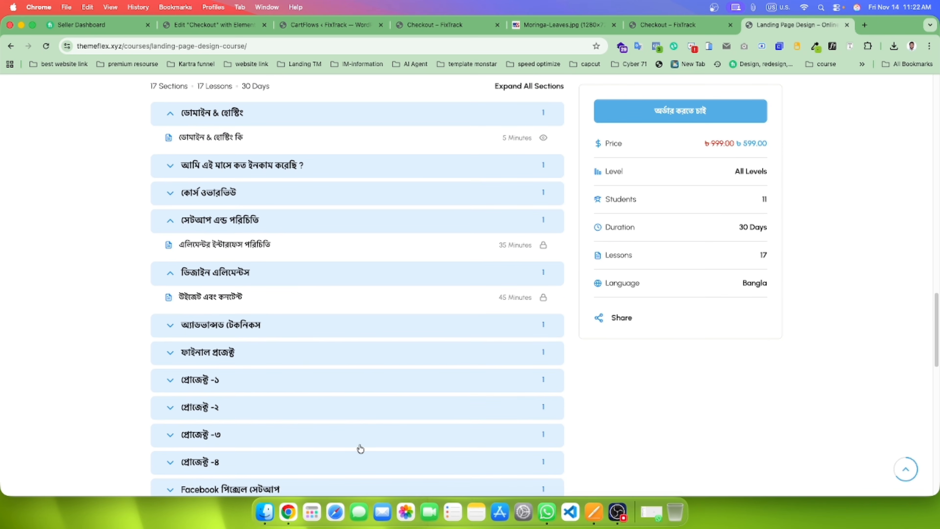
scroll(519, 355, up, 6)
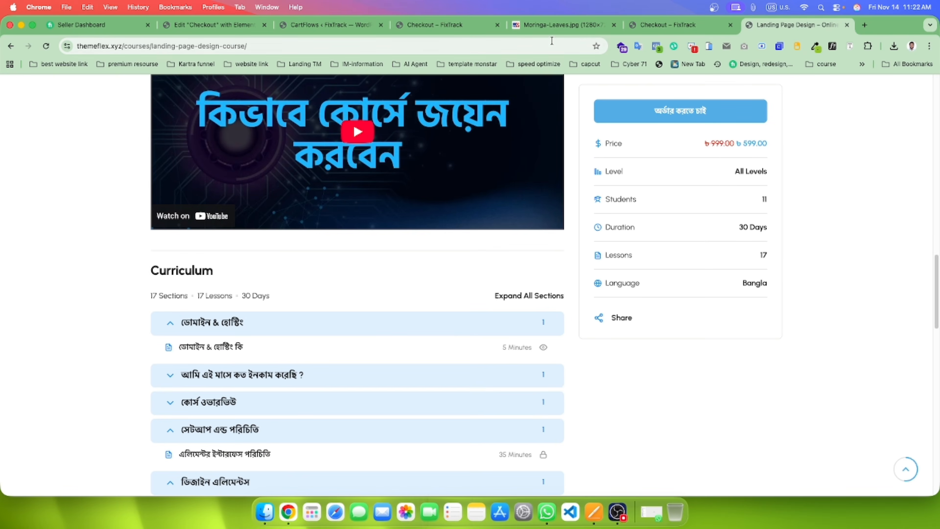
click(355, 25)
click(224, 24)
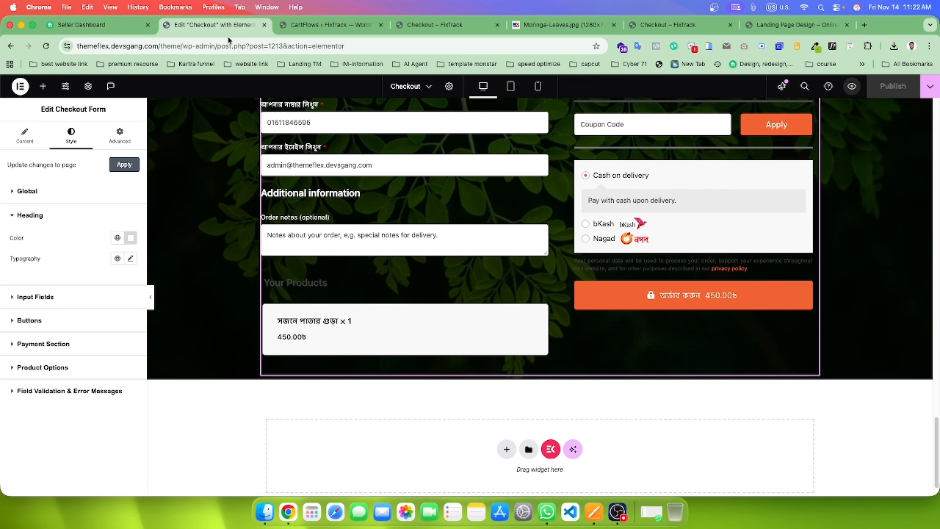